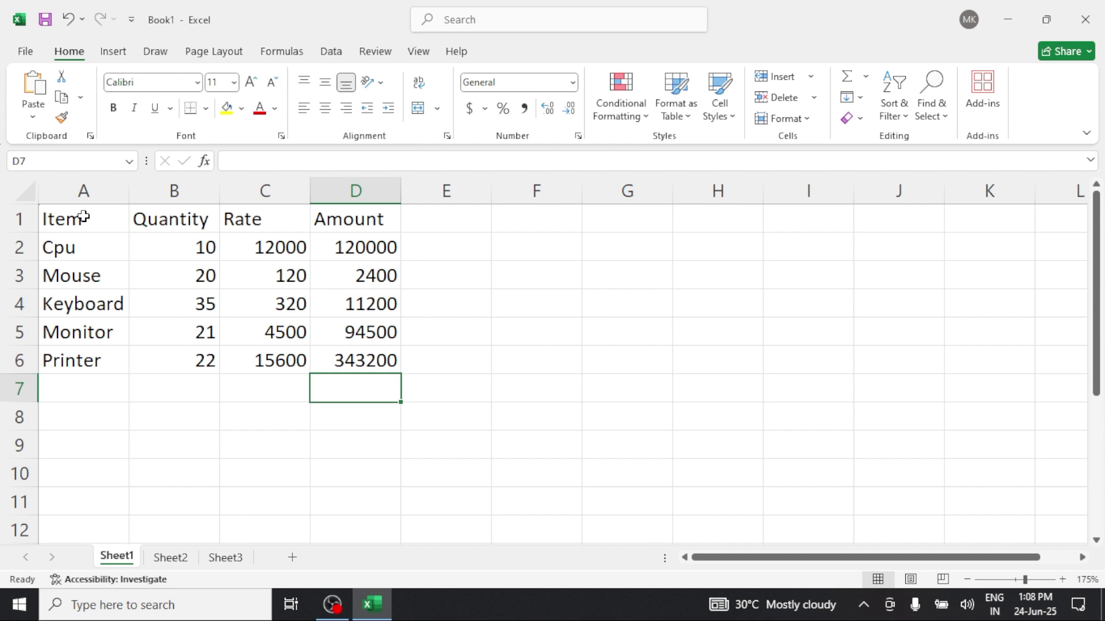
Format the header row A1:D1 with white font and an orange theme fill
drag(83, 216, 361, 183)
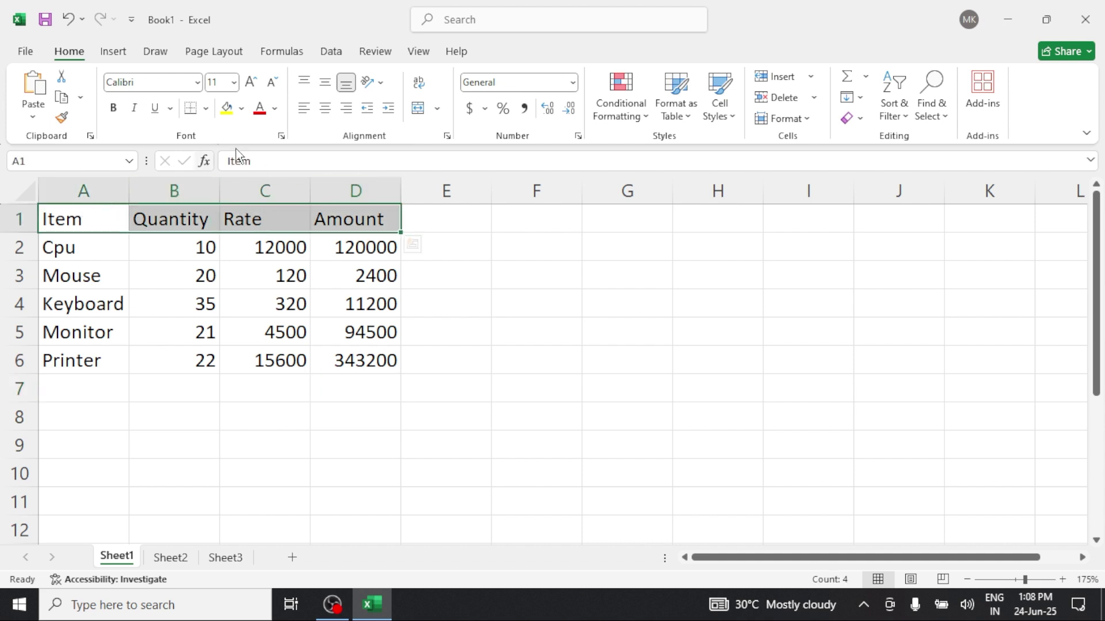
click(274, 110)
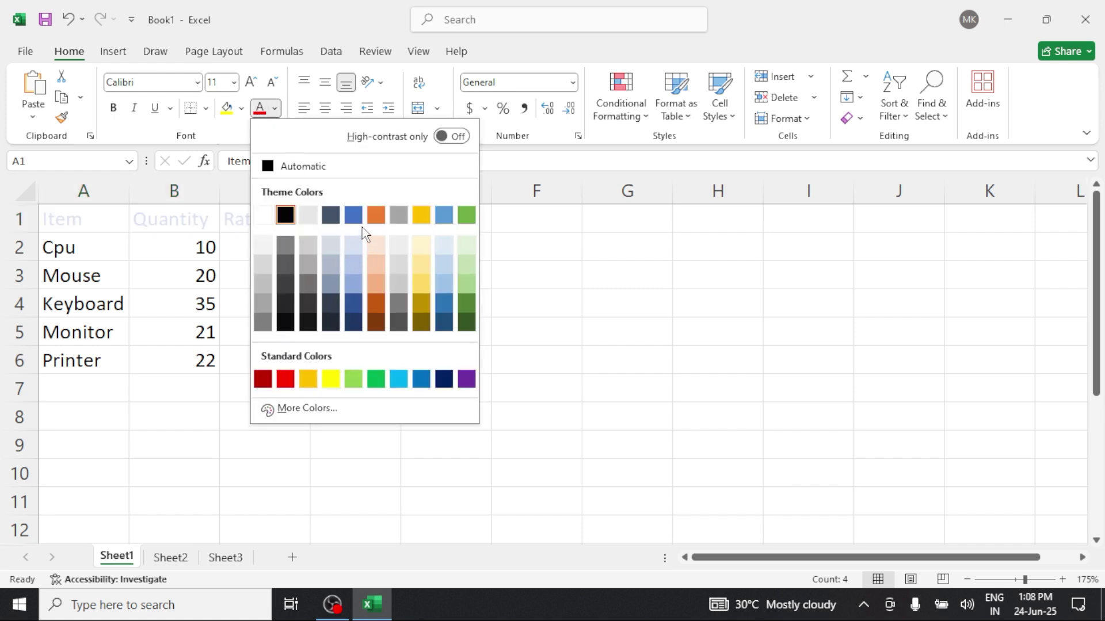
click(263, 216)
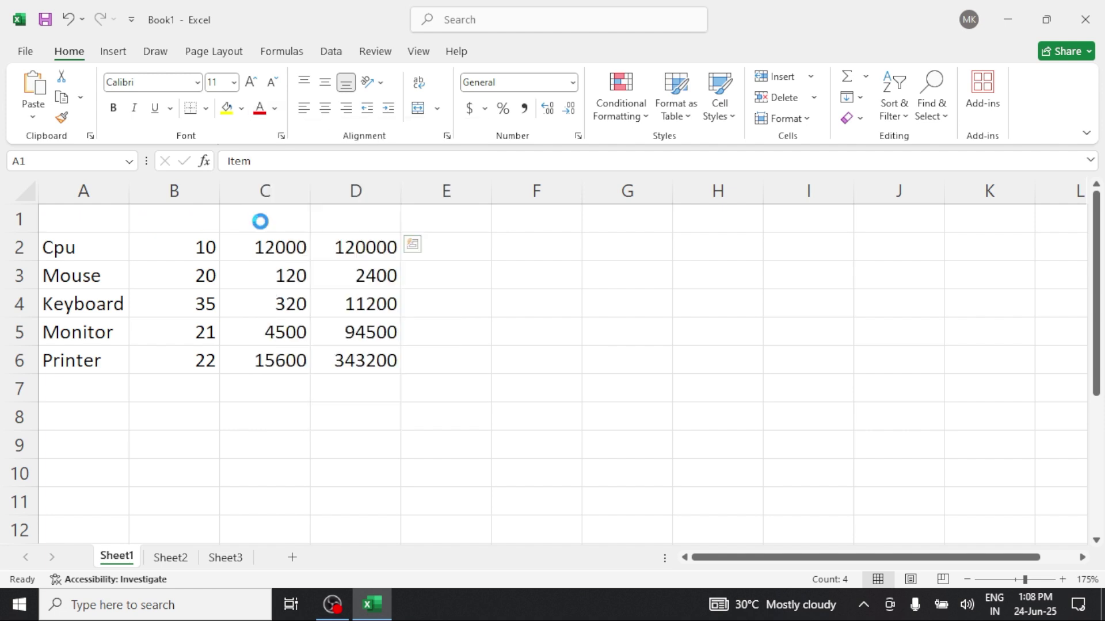
click(242, 108)
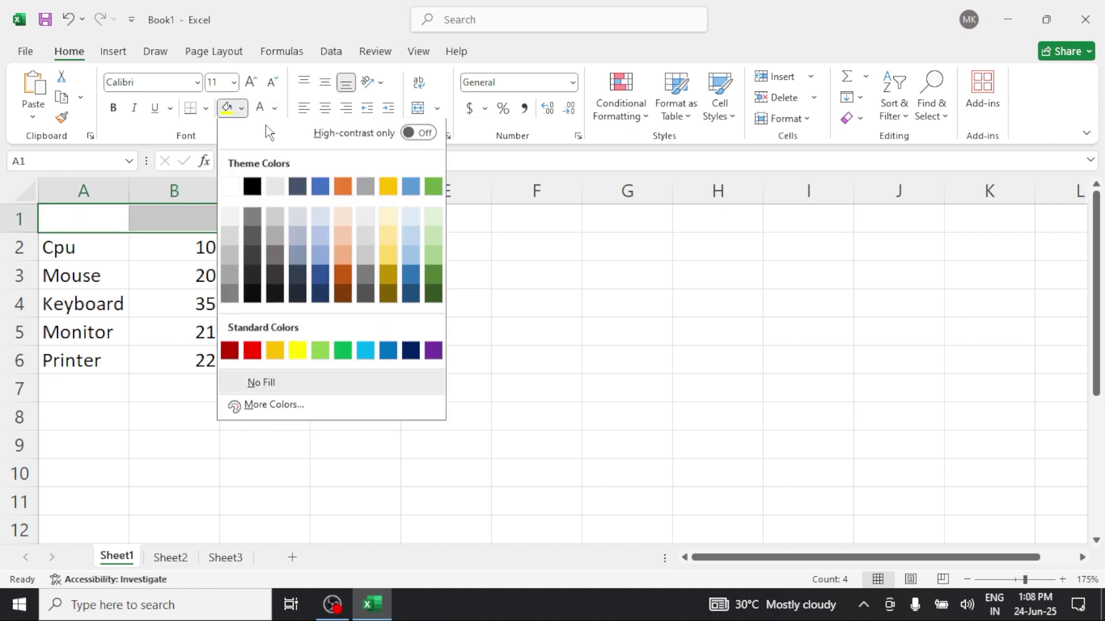
click(347, 193)
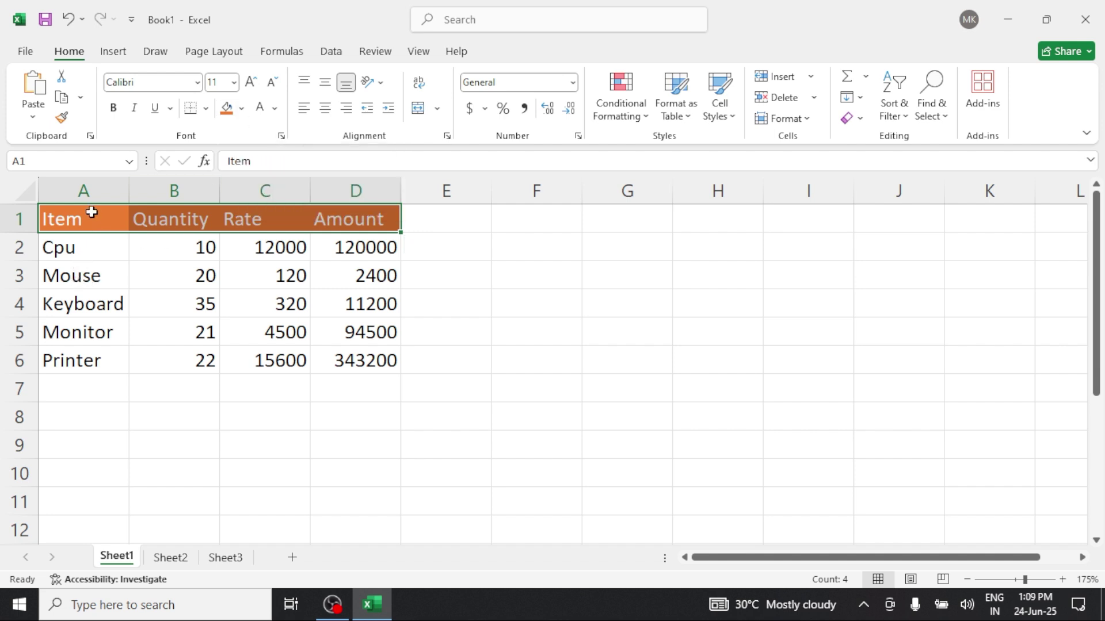
Apply all borders to the whole table A1:D6
drag(92, 212, 378, 360)
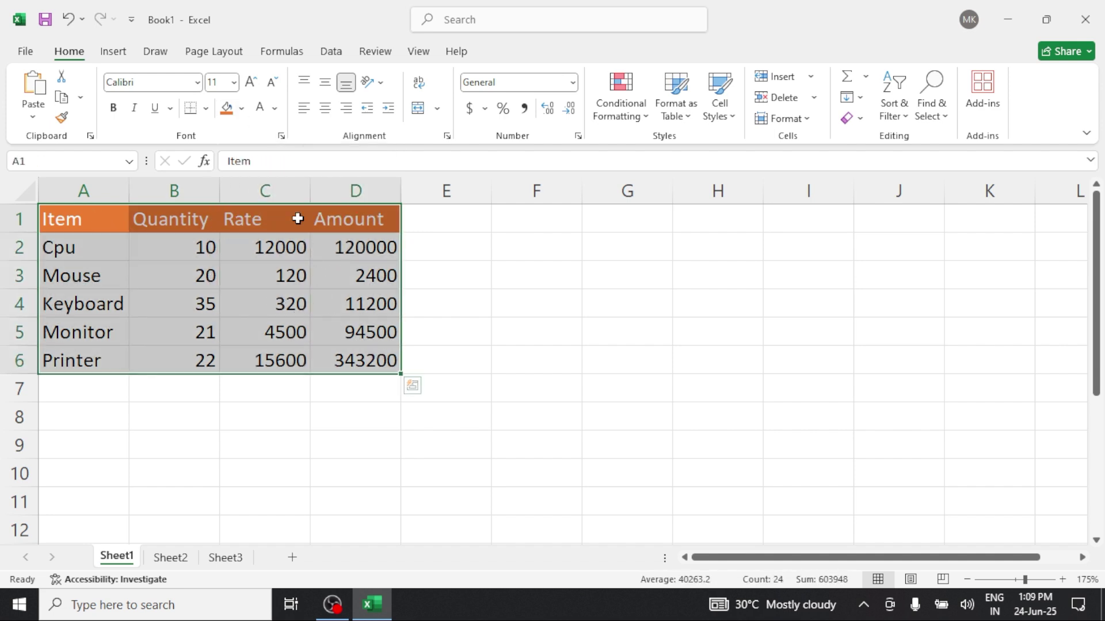
click(205, 108)
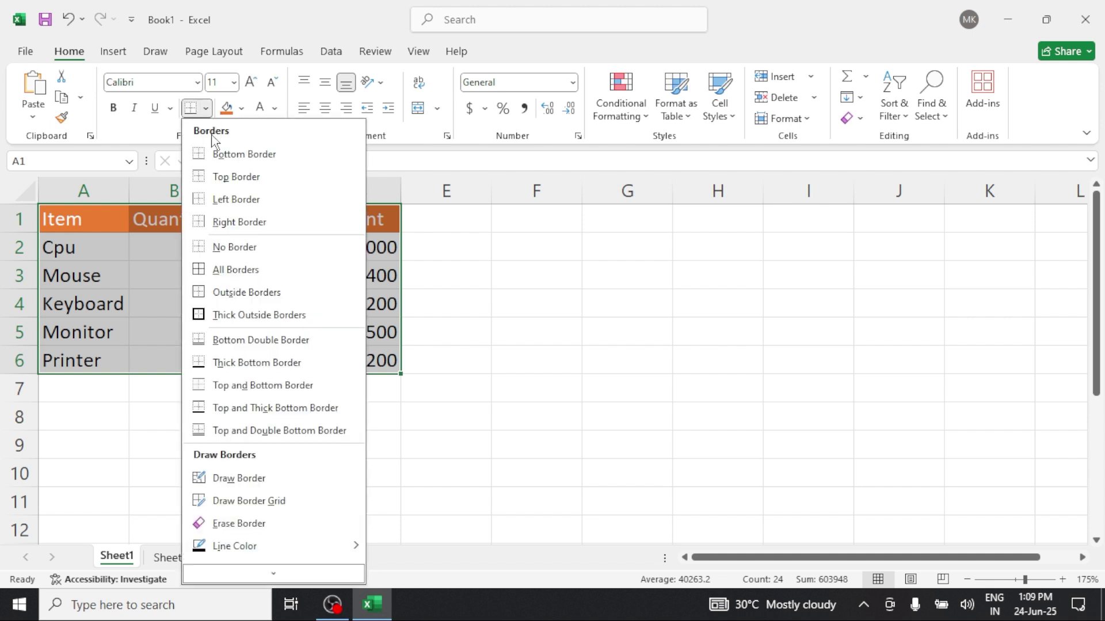
click(235, 271)
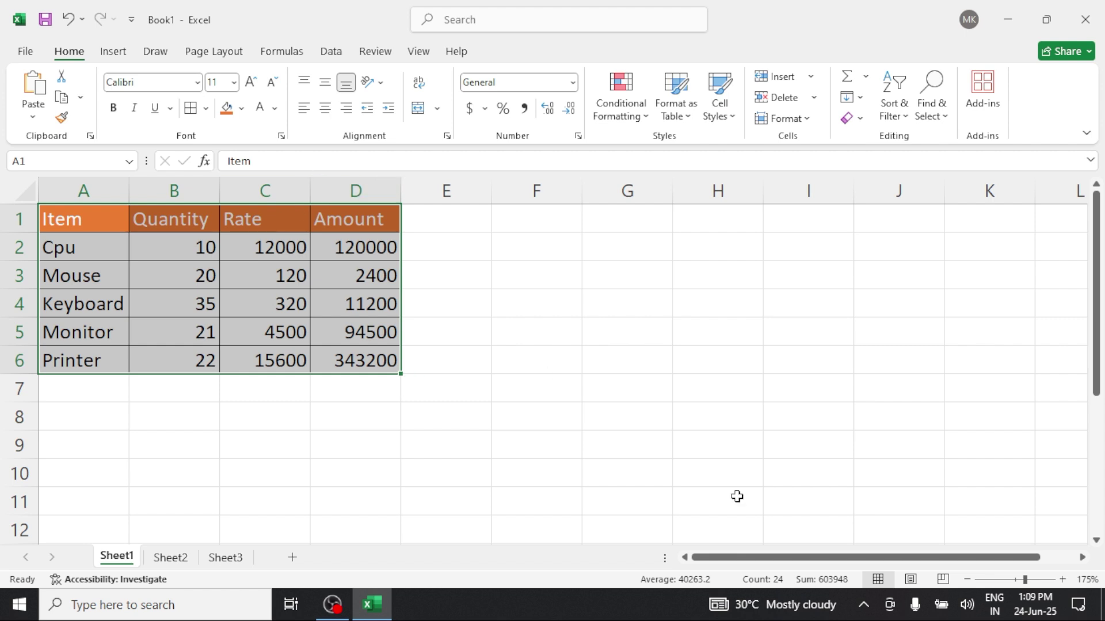
Change the font color of the item names in A2:A6 to standard purple
click(1061, 579)
click(1062, 579)
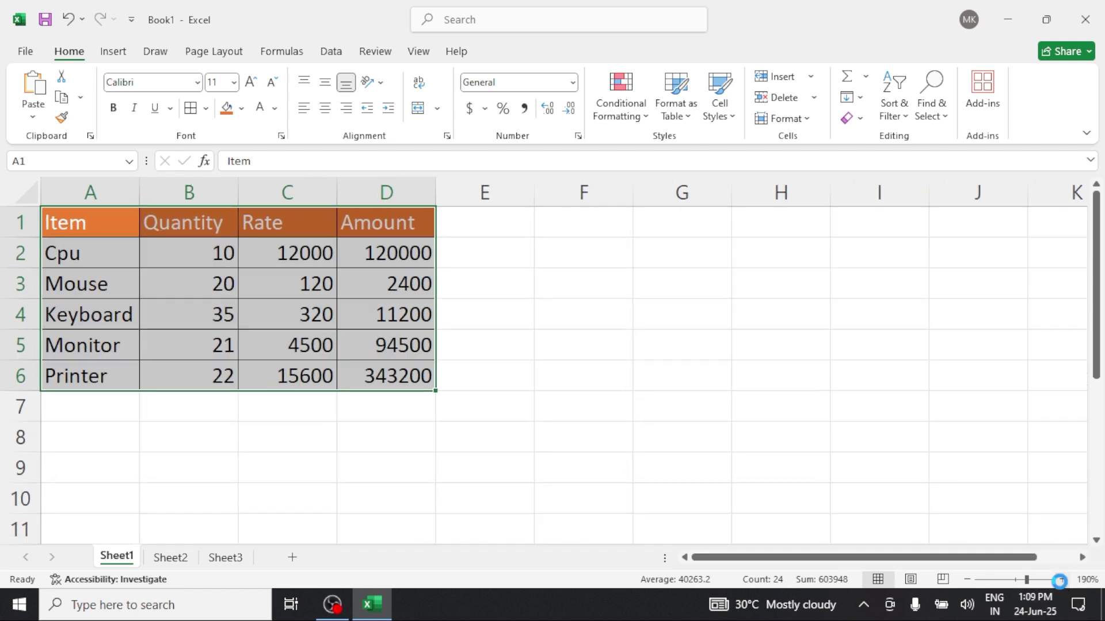
click(1061, 579)
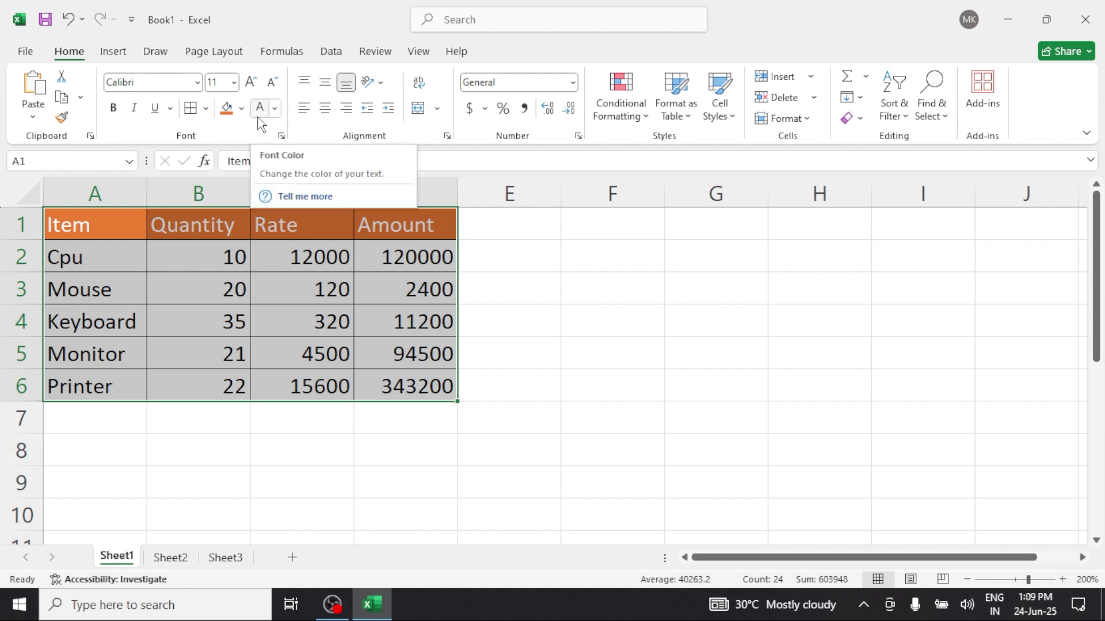
drag(133, 259, 113, 384)
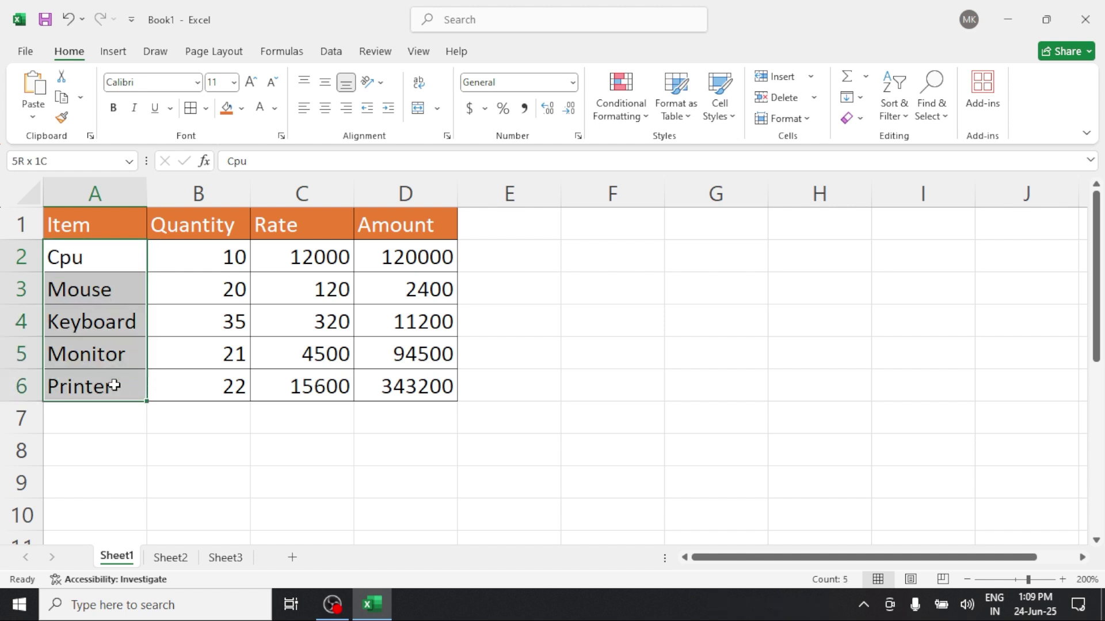
click(275, 109)
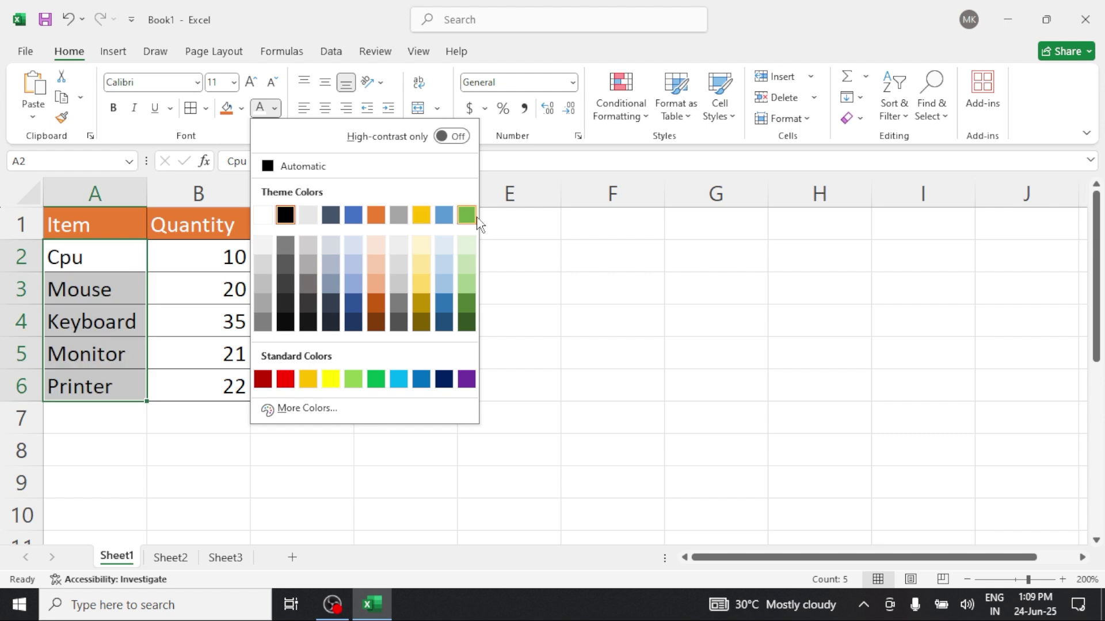
click(467, 379)
Fill the Quantity values in B2:B6 with the lightest gold theme color
click(205, 271)
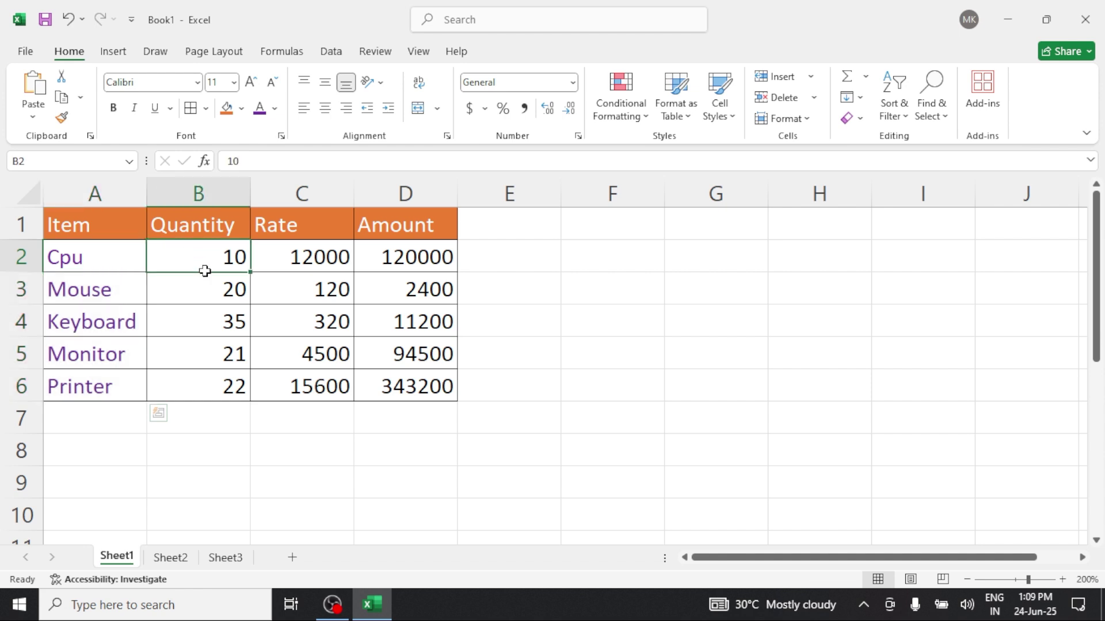
drag(205, 271, 220, 388)
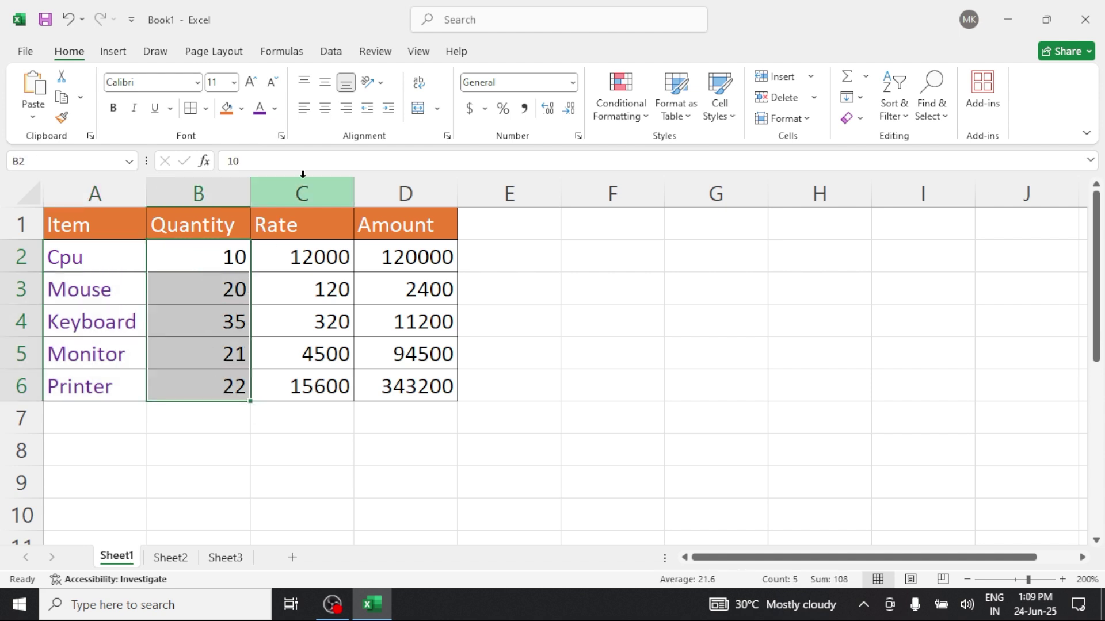
click(241, 109)
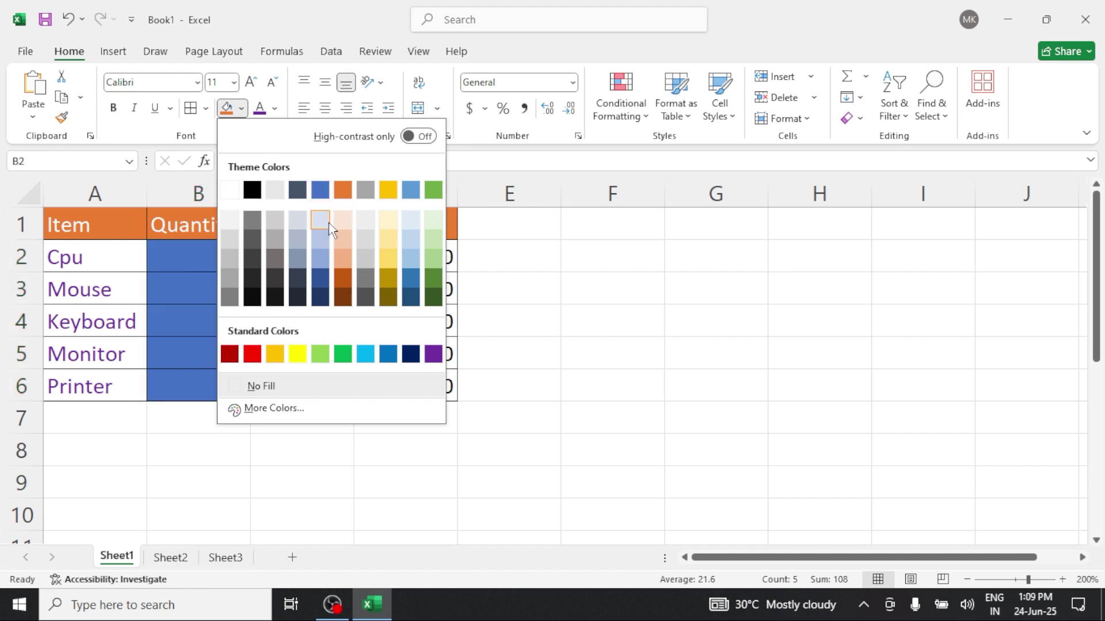
click(393, 219)
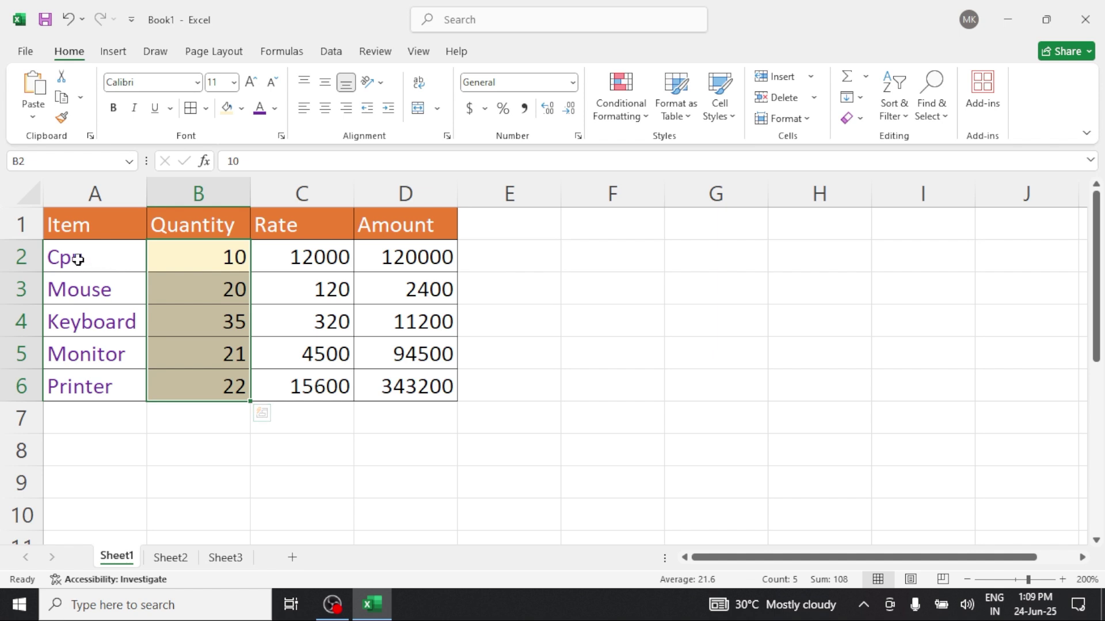
Fill all the data cells below the header, A2:D6, with the lightest green theme color
drag(78, 259, 425, 382)
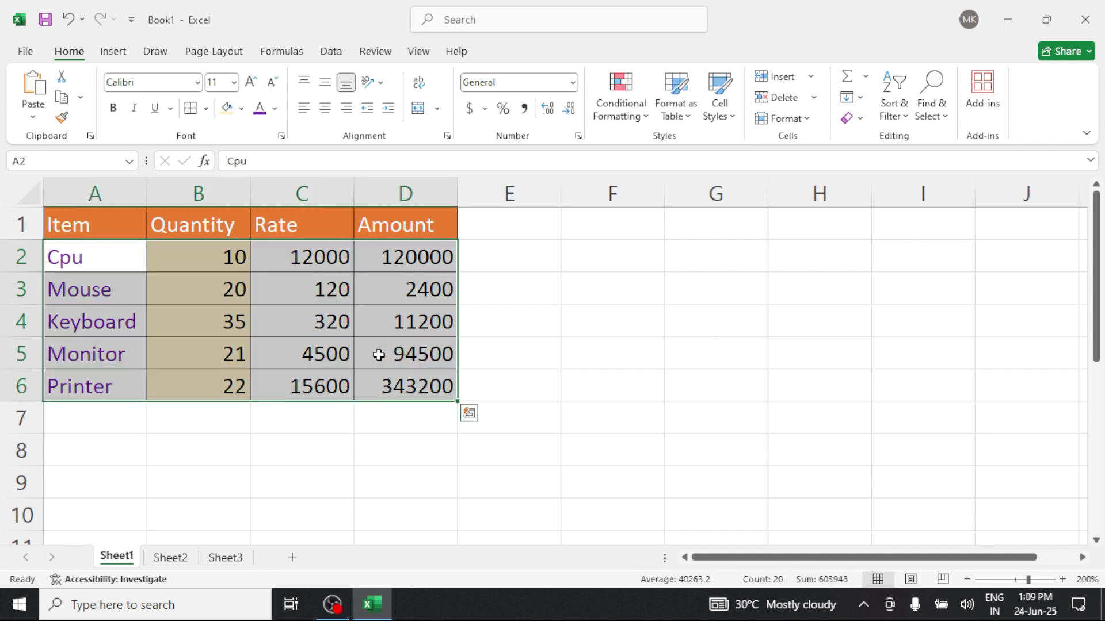
click(230, 107)
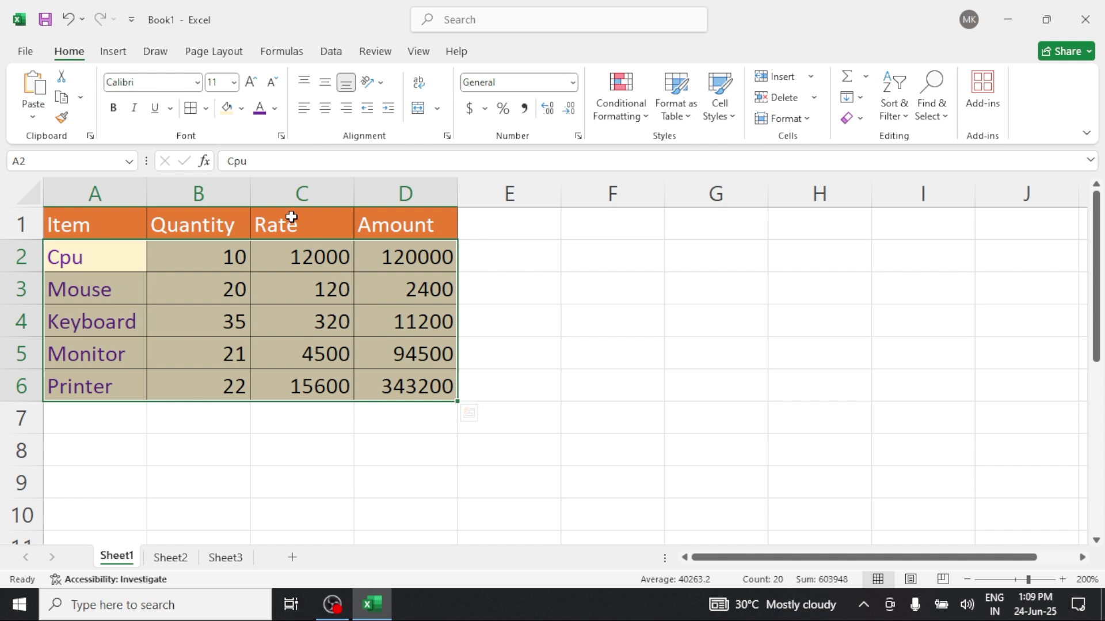
click(241, 108)
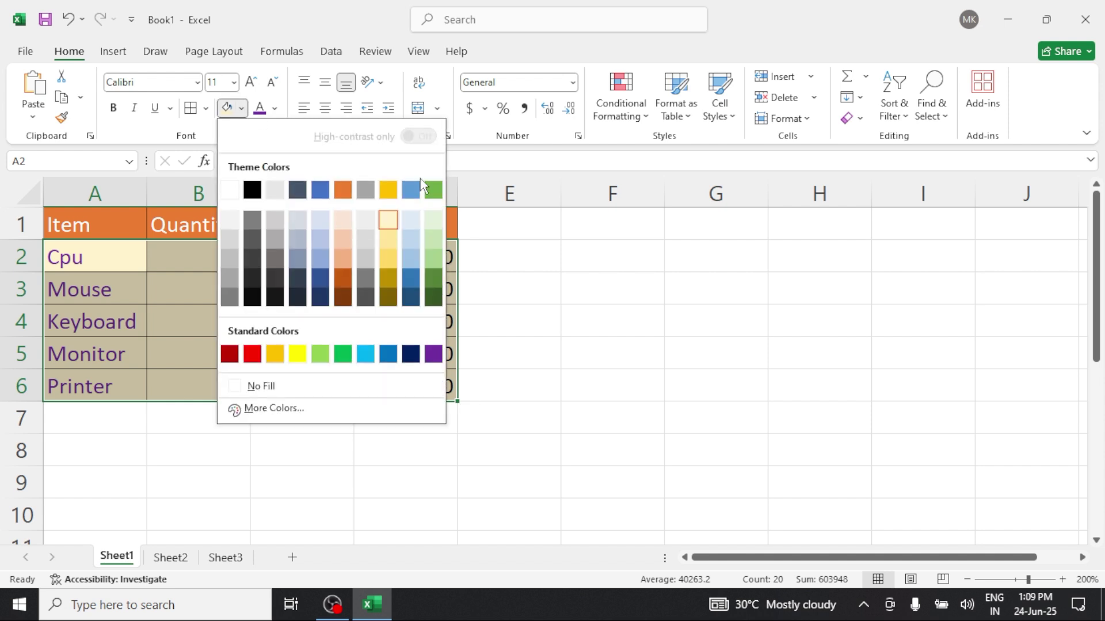
click(434, 222)
click(531, 344)
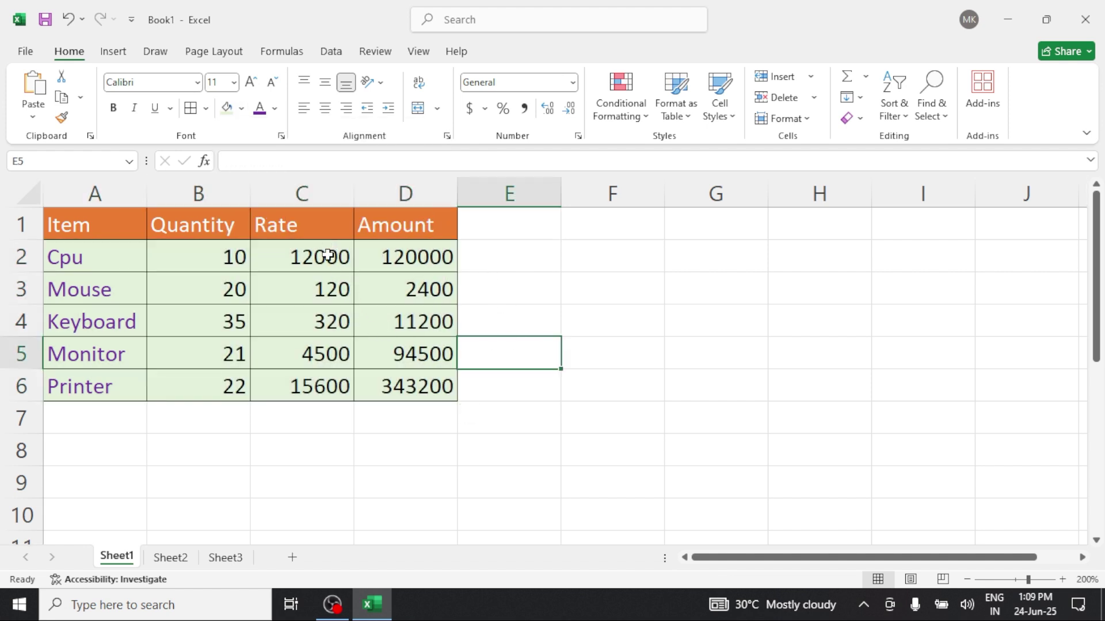
Check the Amount formulas in cells D2 through D6
click(392, 250)
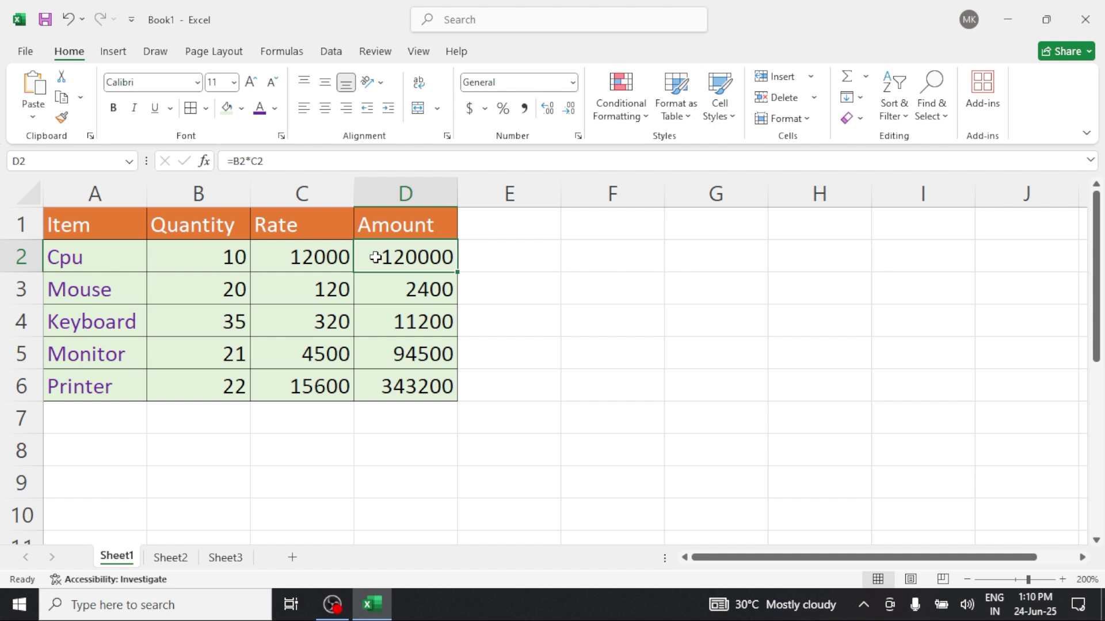
click(417, 291)
click(428, 330)
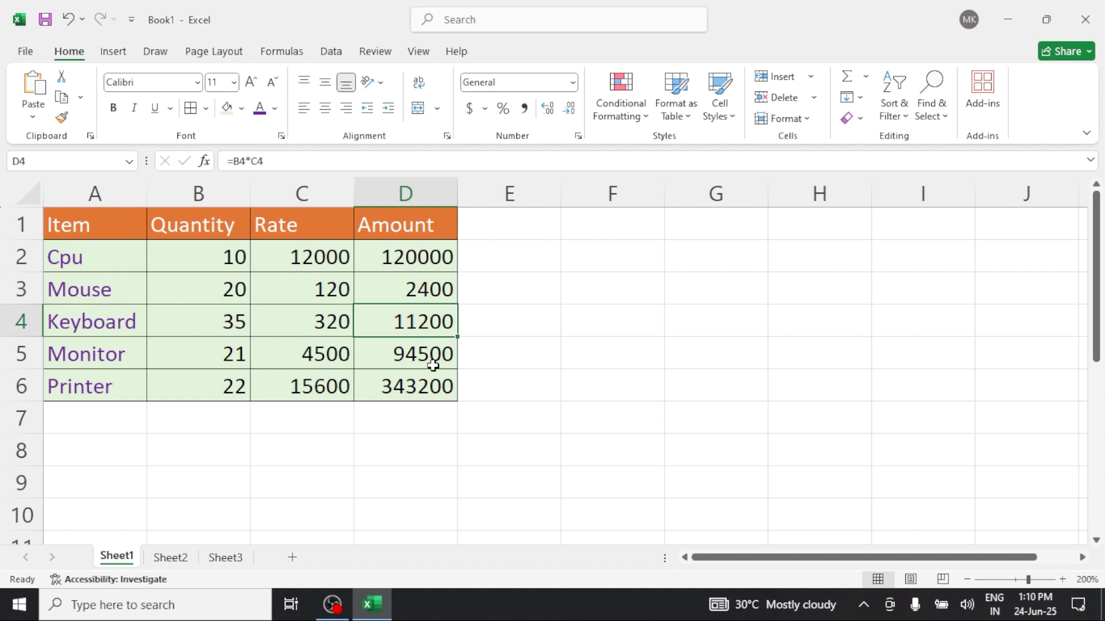
click(433, 366)
click(438, 387)
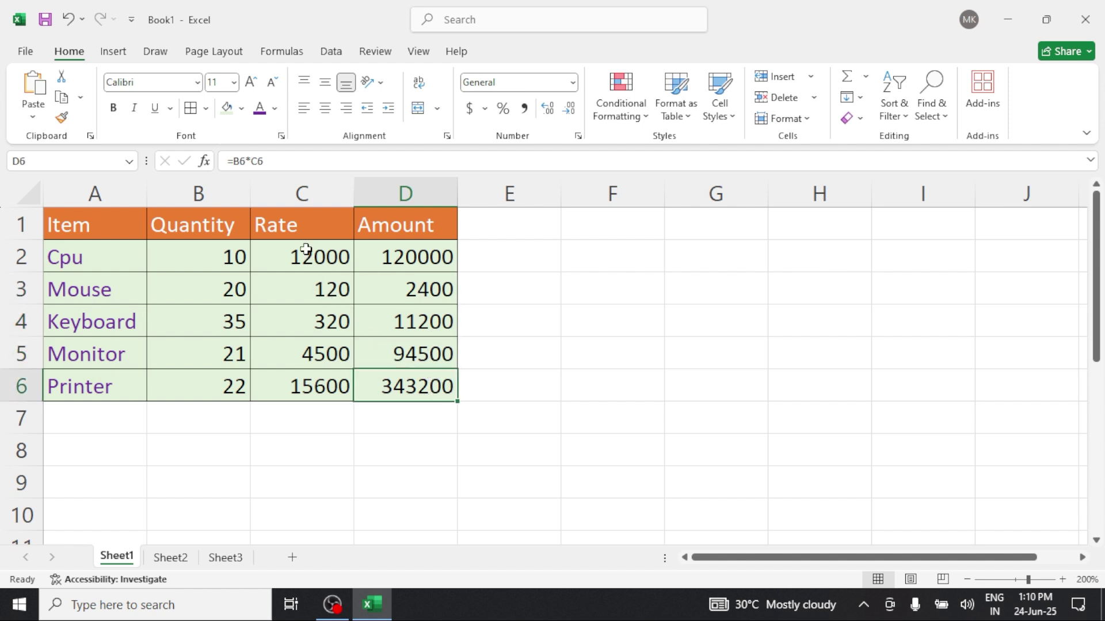
Format the Rate values in C2:C6 as Accounting with the ₹ English (India) symbol and no decimal places
drag(306, 252, 331, 387)
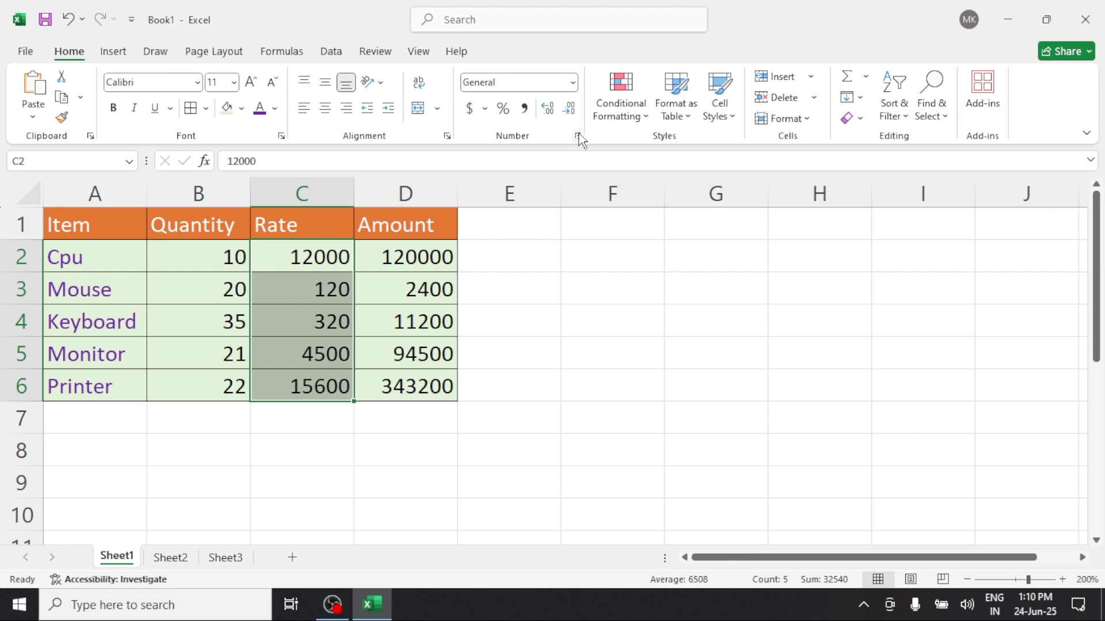
click(485, 109)
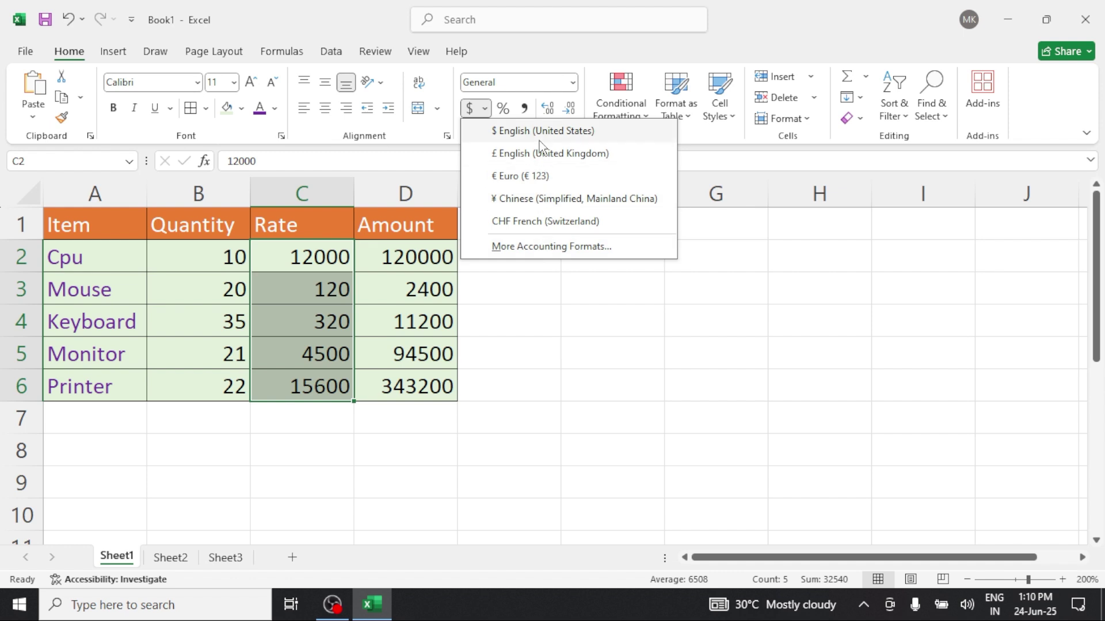
click(557, 247)
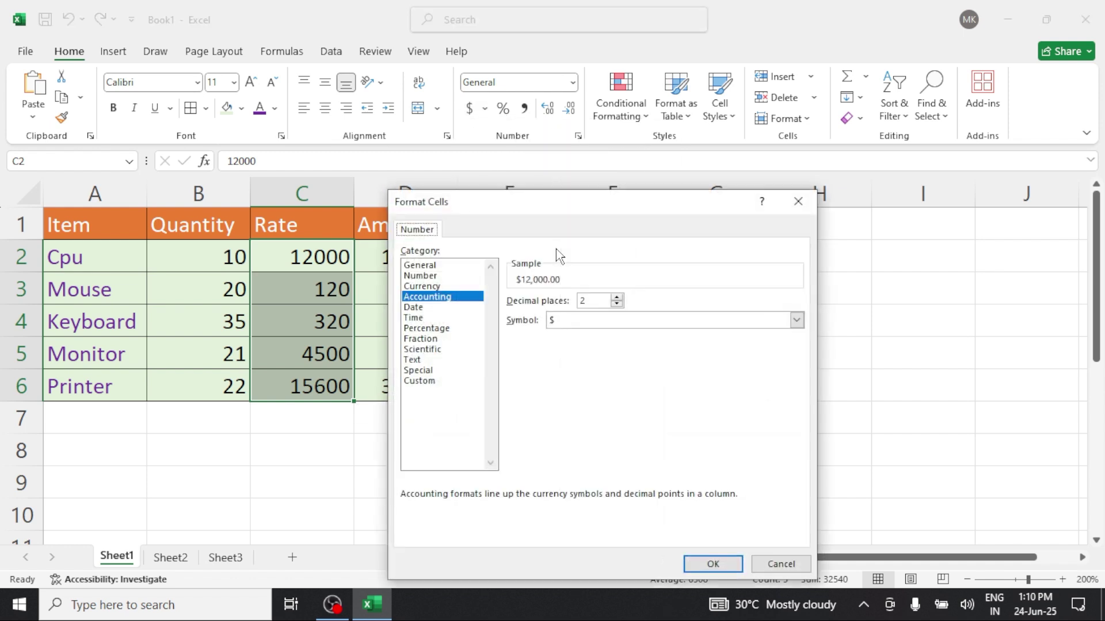
click(610, 328)
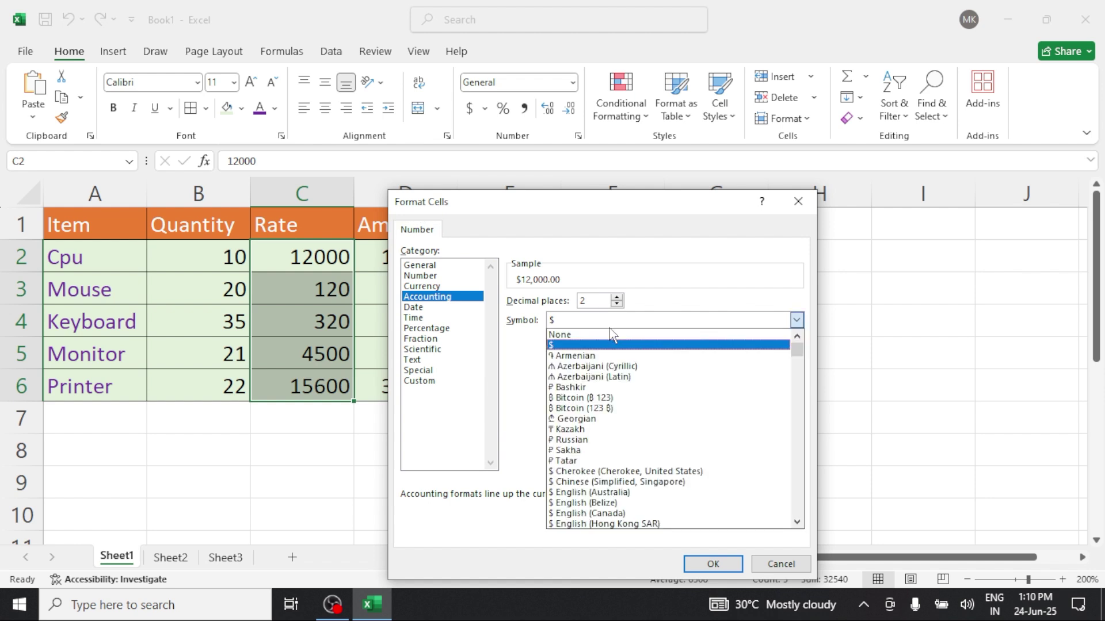
scroll(621, 374, down, 6)
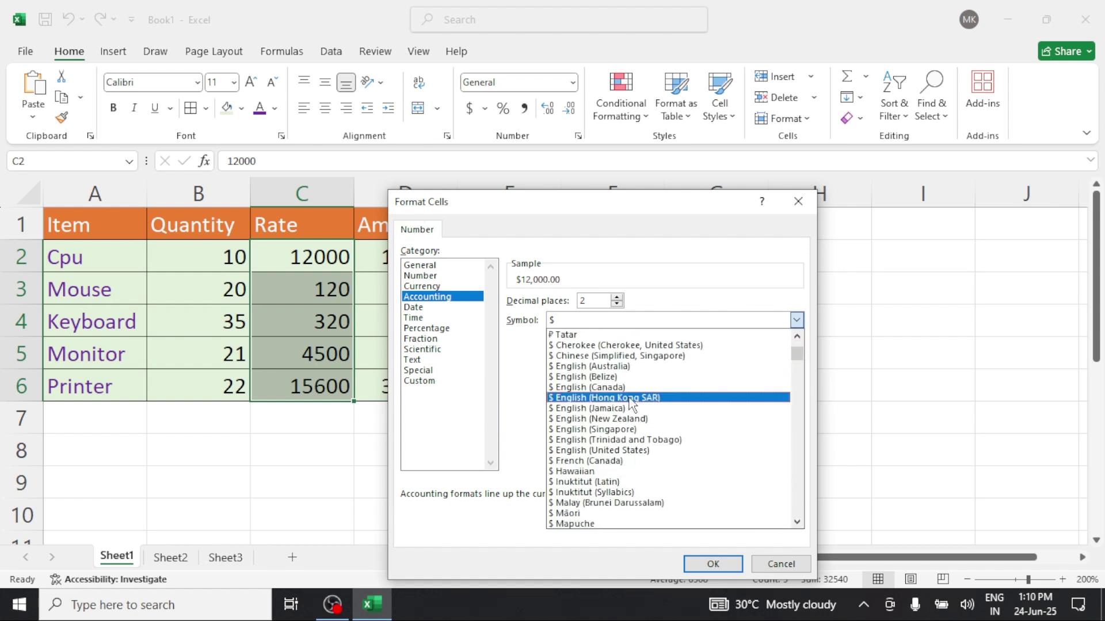
scroll(630, 398, down, 15)
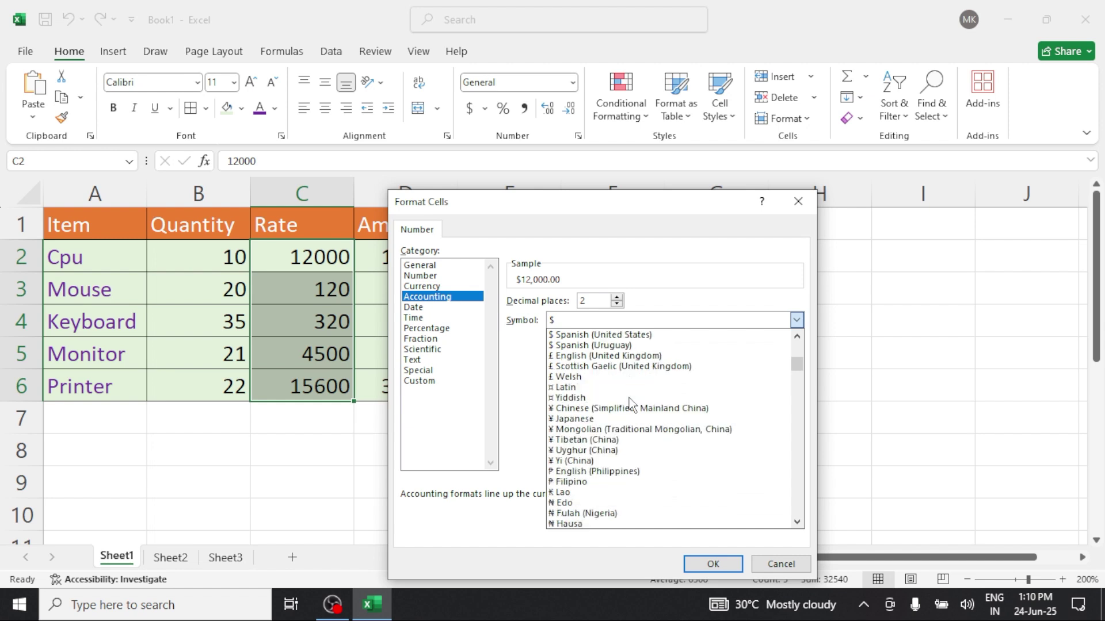
scroll(629, 398, down, 18)
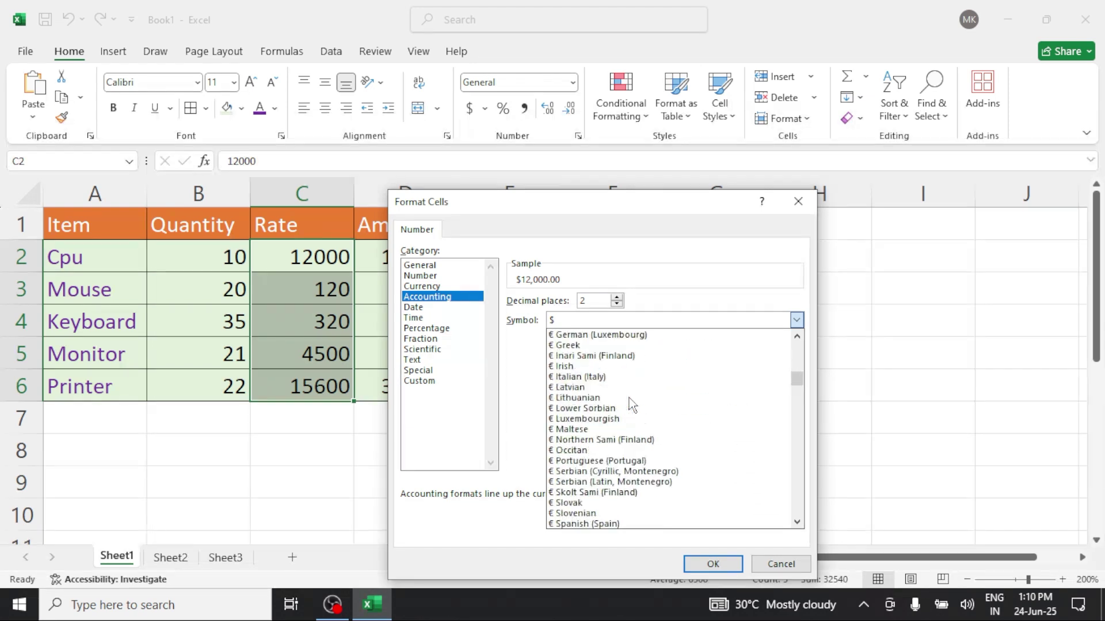
scroll(631, 405, down, 13)
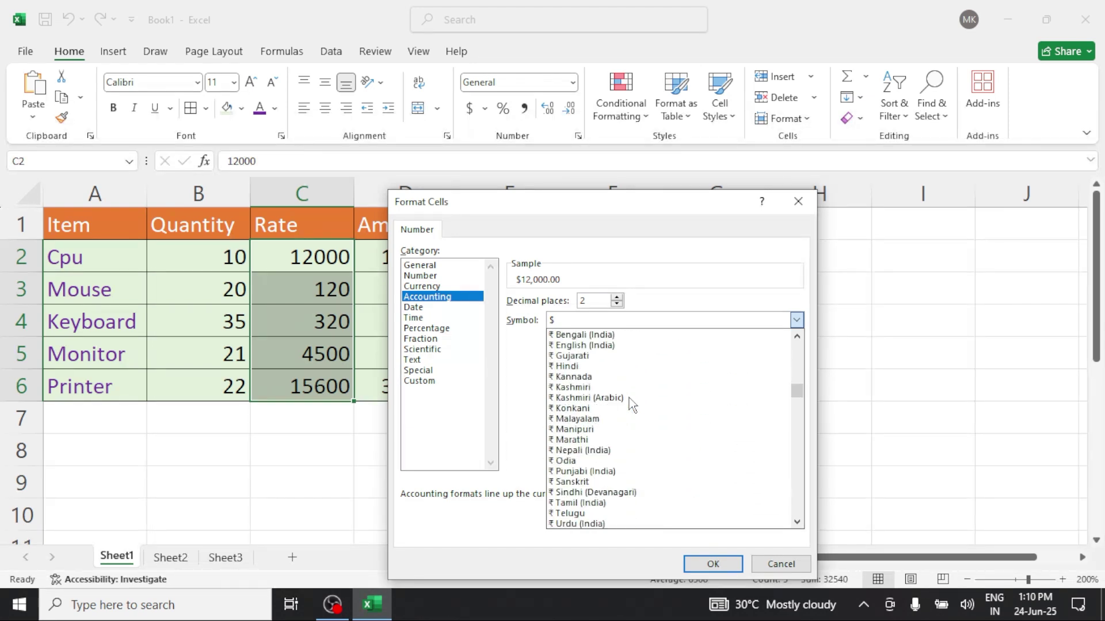
scroll(631, 405, down, 4)
scroll(630, 398, up, 3)
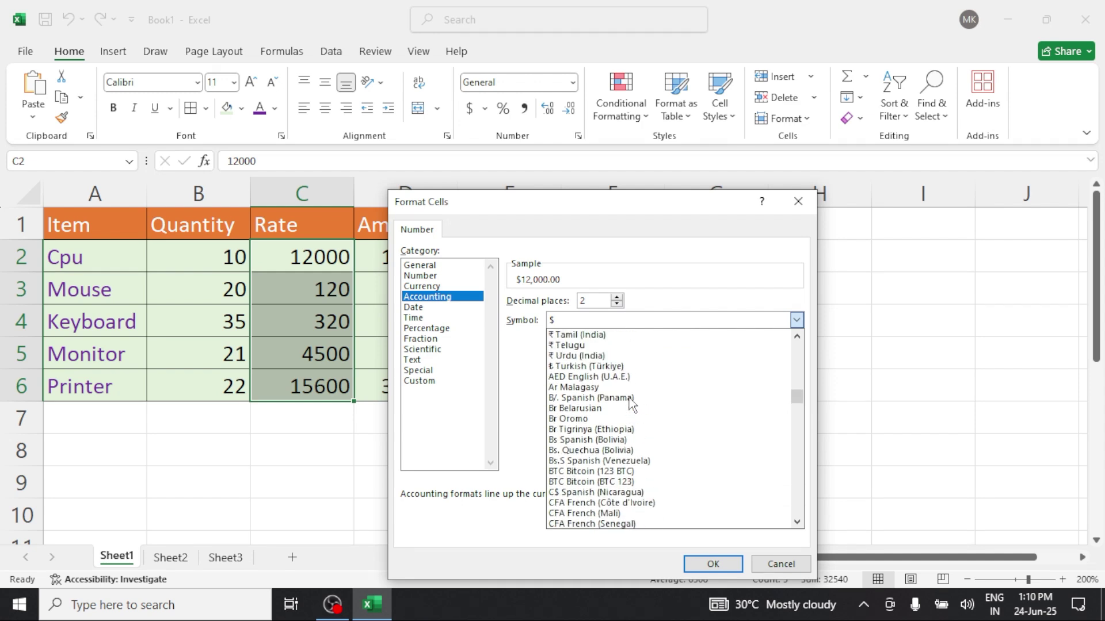
scroll(629, 399, up, 4)
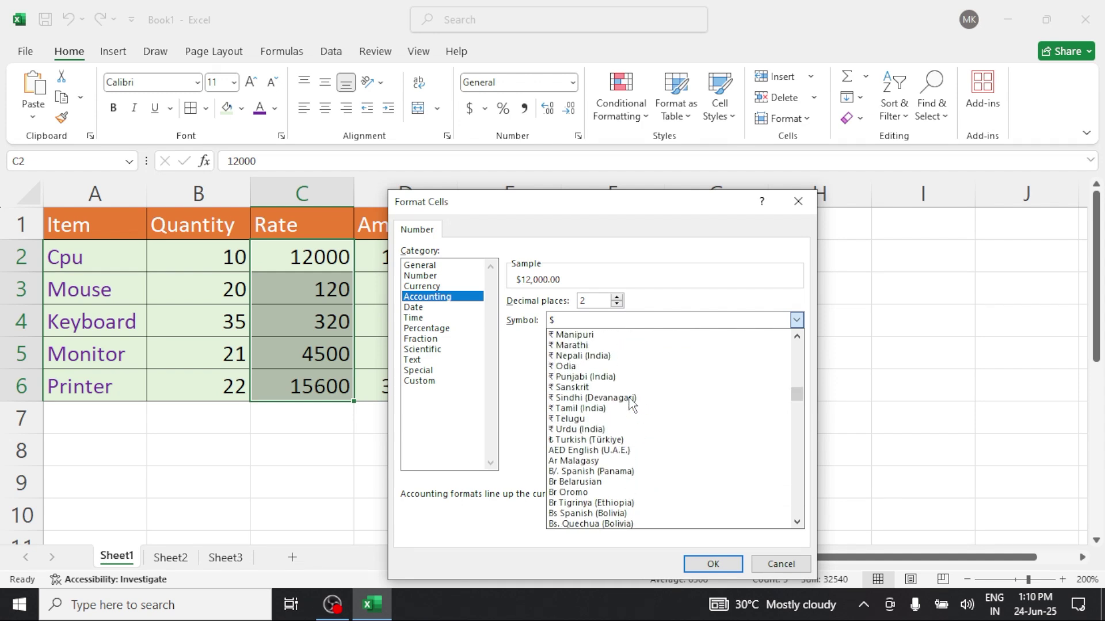
scroll(632, 405, up, 3)
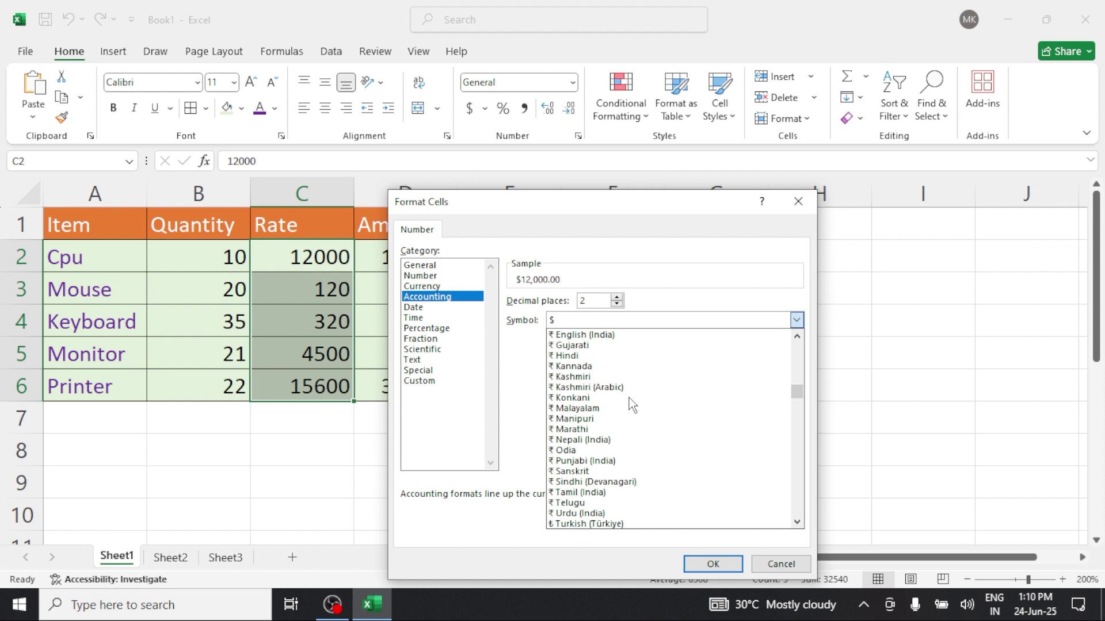
click(621, 336)
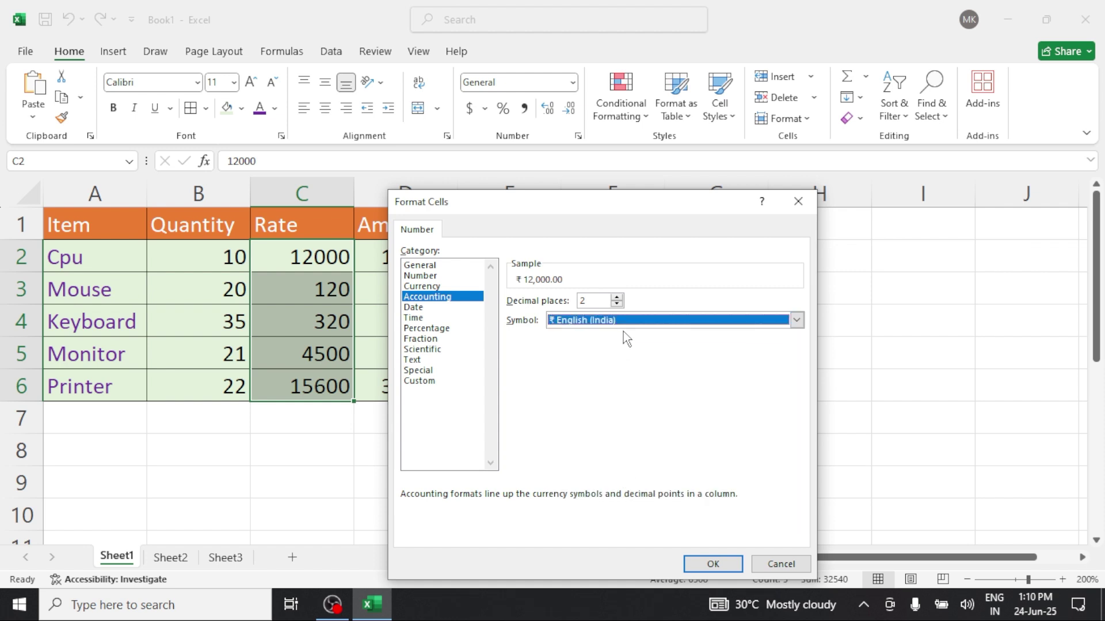
click(716, 564)
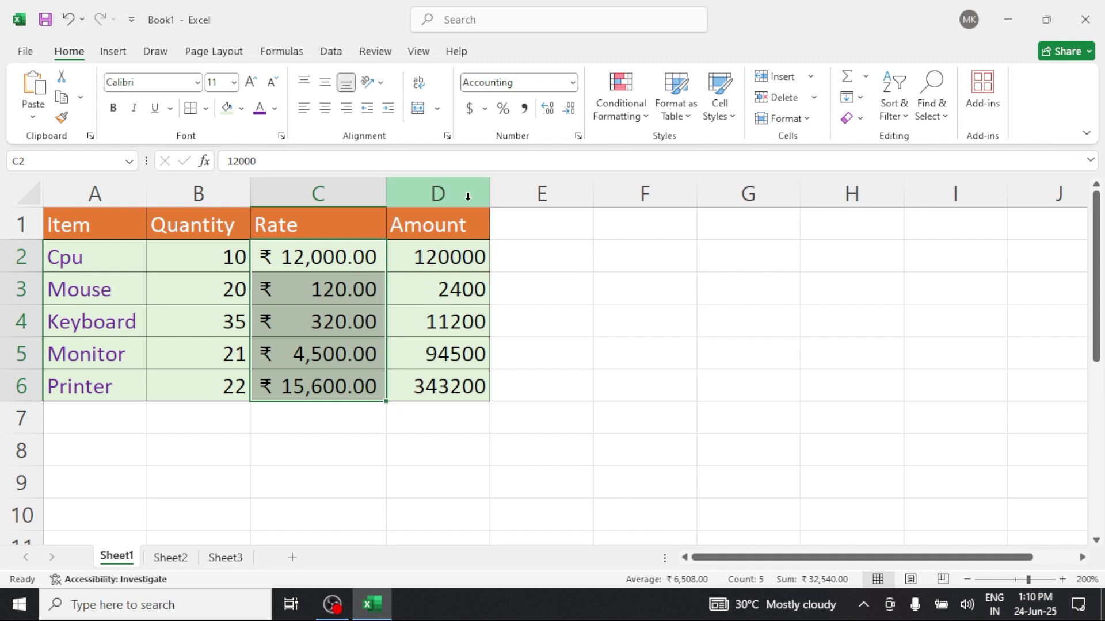
click(570, 109)
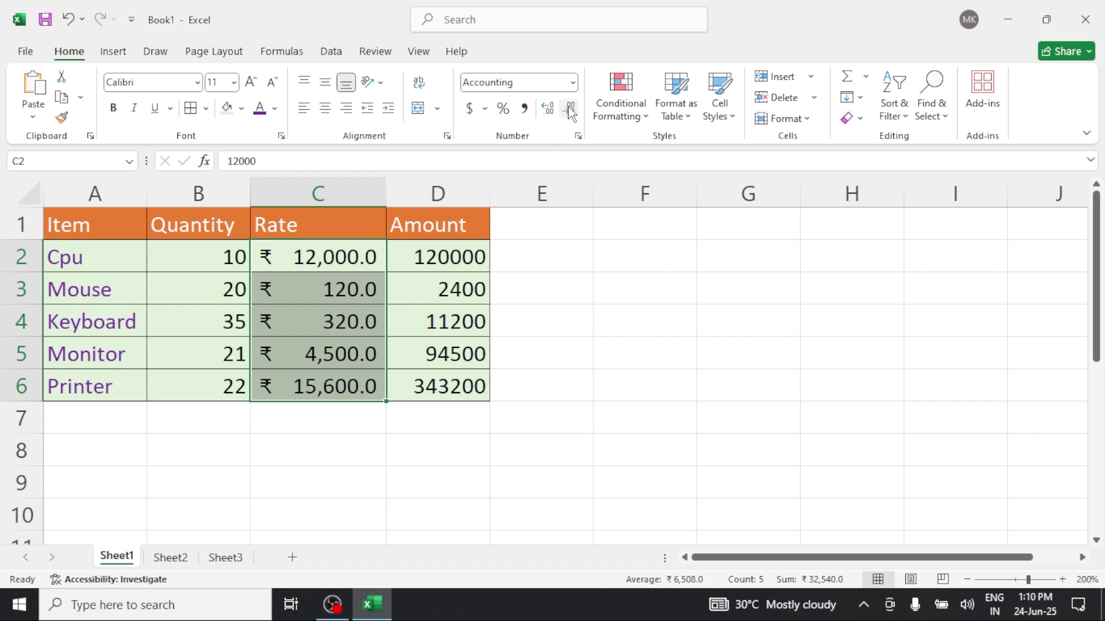
click(569, 109)
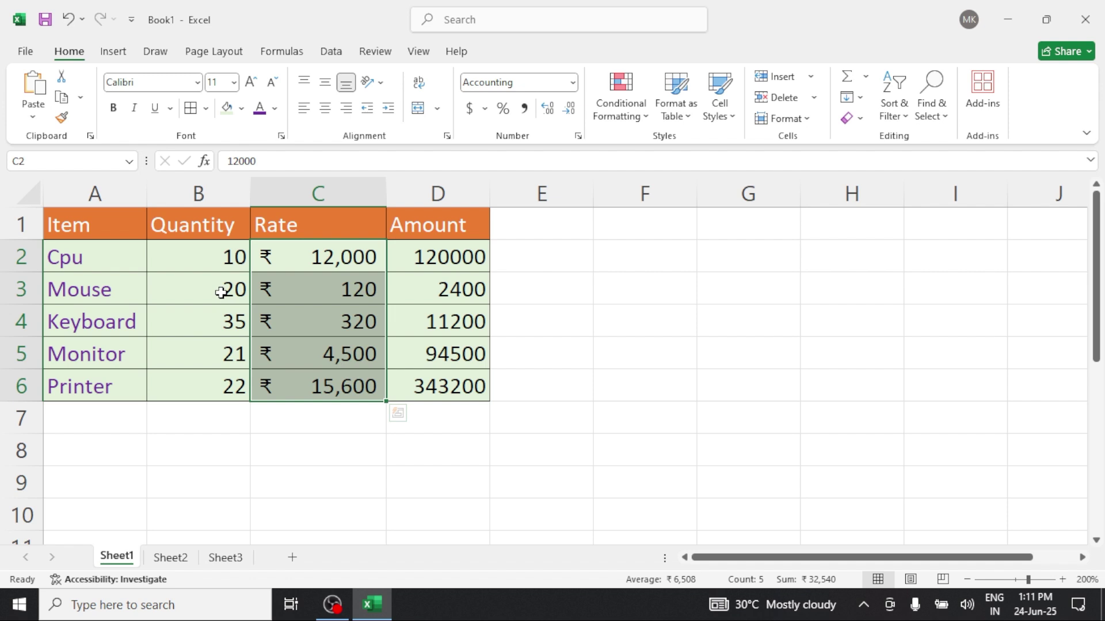
Insert a comment reading "hp" on the Mouse cell, A3
click(101, 290)
right_click(102, 290)
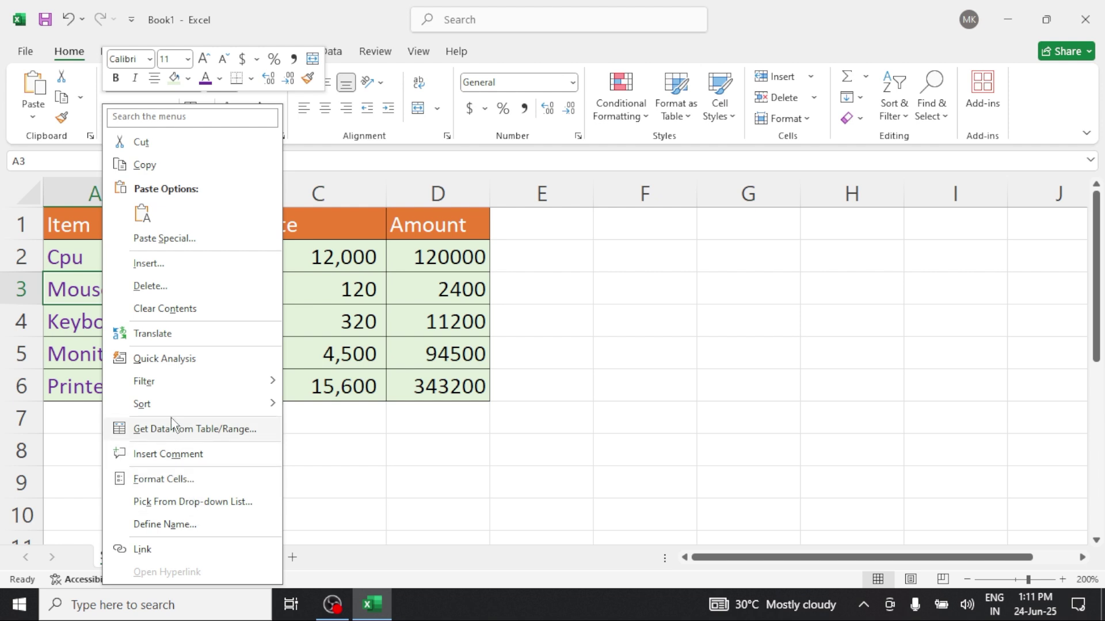
click(198, 458)
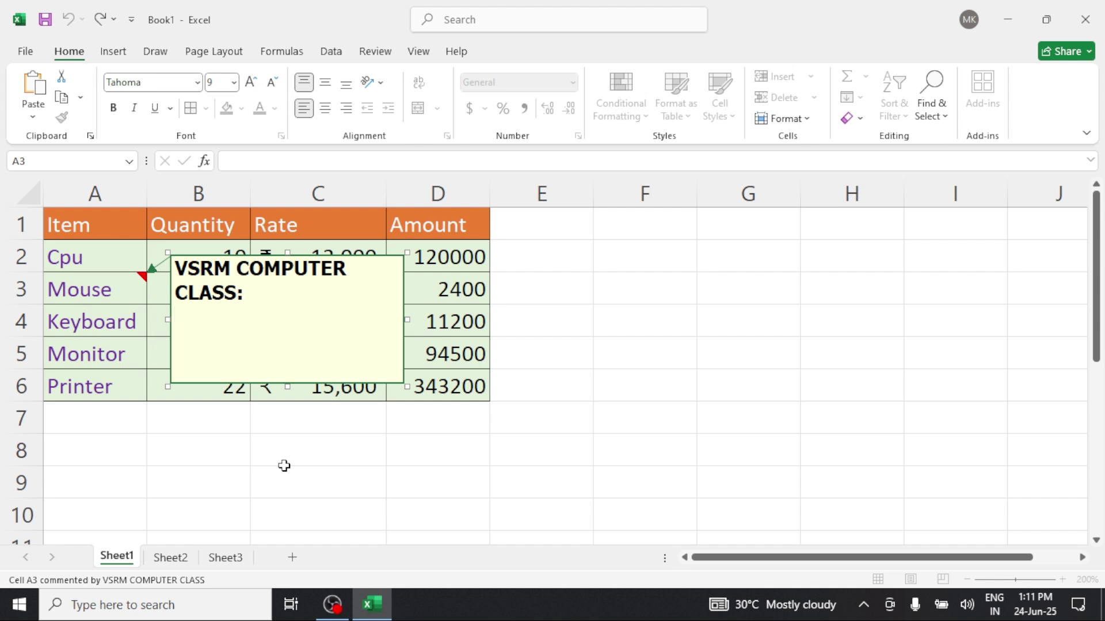
text(hp)
Insert a comment reading "accer" on the Monitor cell, A5
click(109, 348)
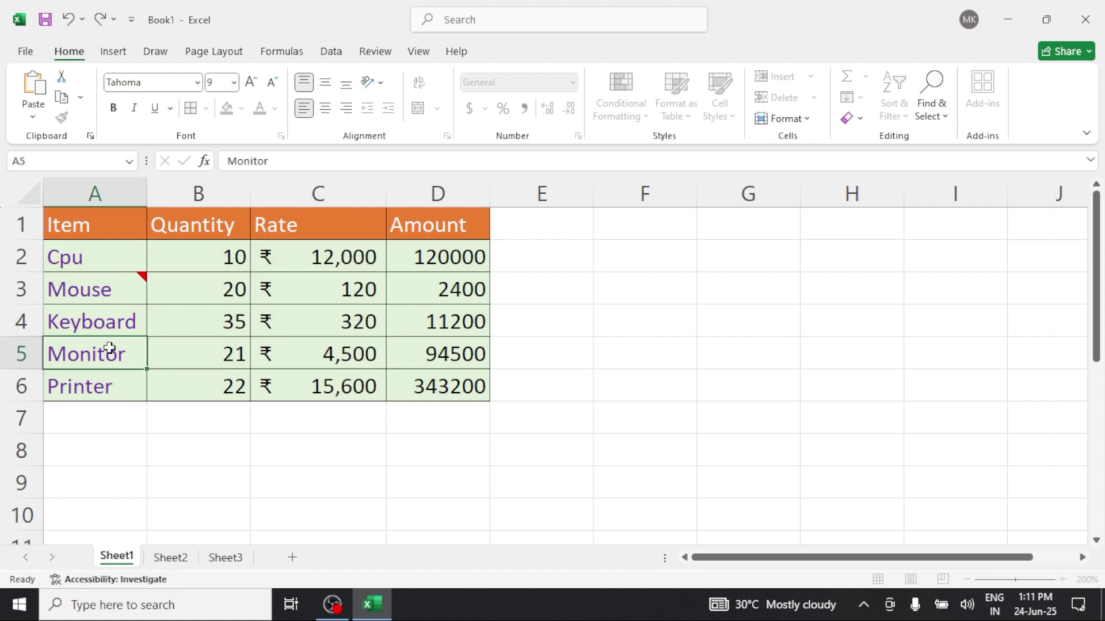
right_click(109, 348)
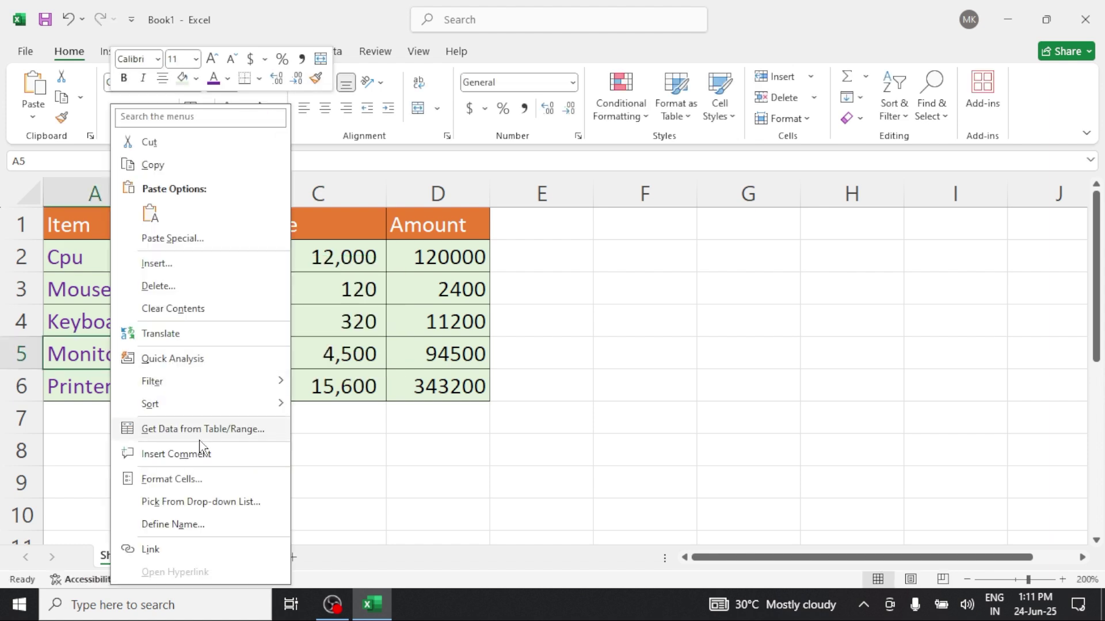
click(208, 456)
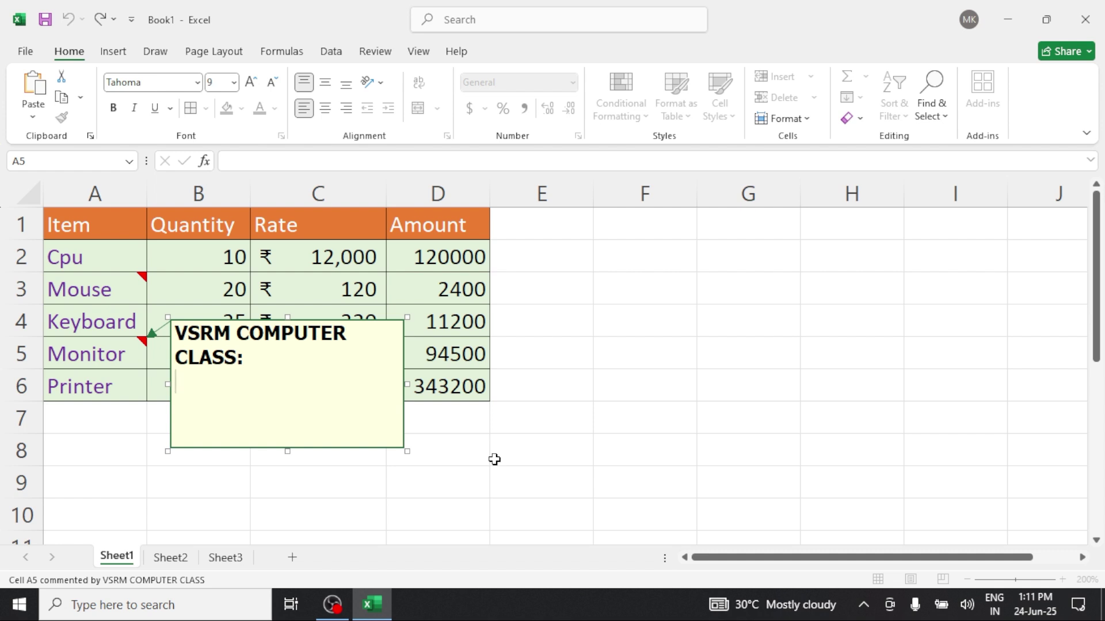
text(accer)
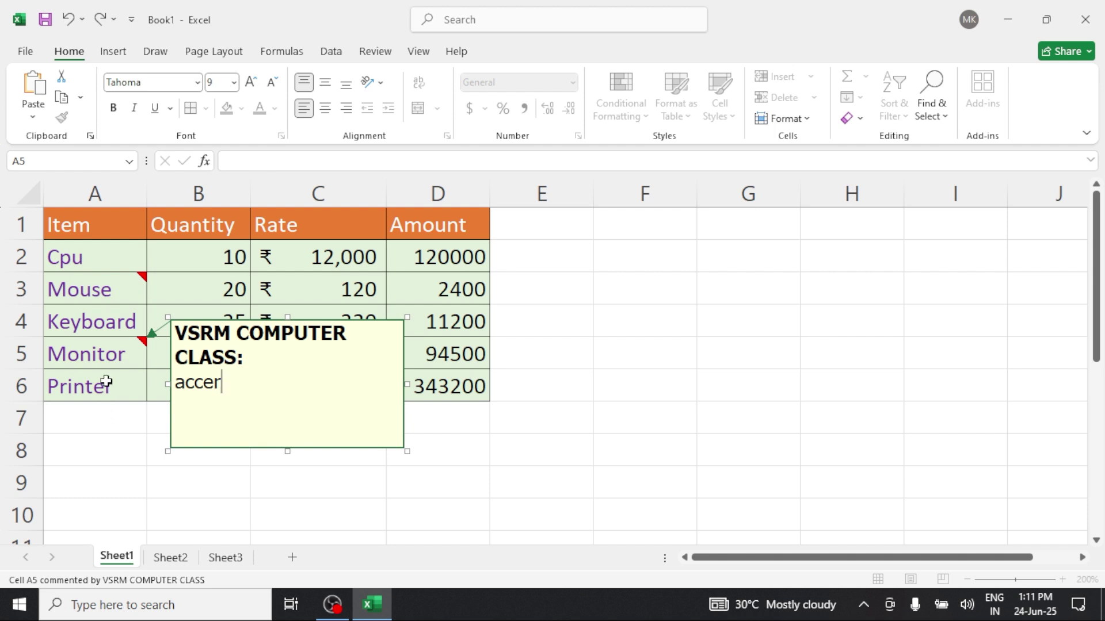
Insert a comment reading "hp" on the Printer cell, A6, and finish editing it
click(131, 380)
right_click(131, 380)
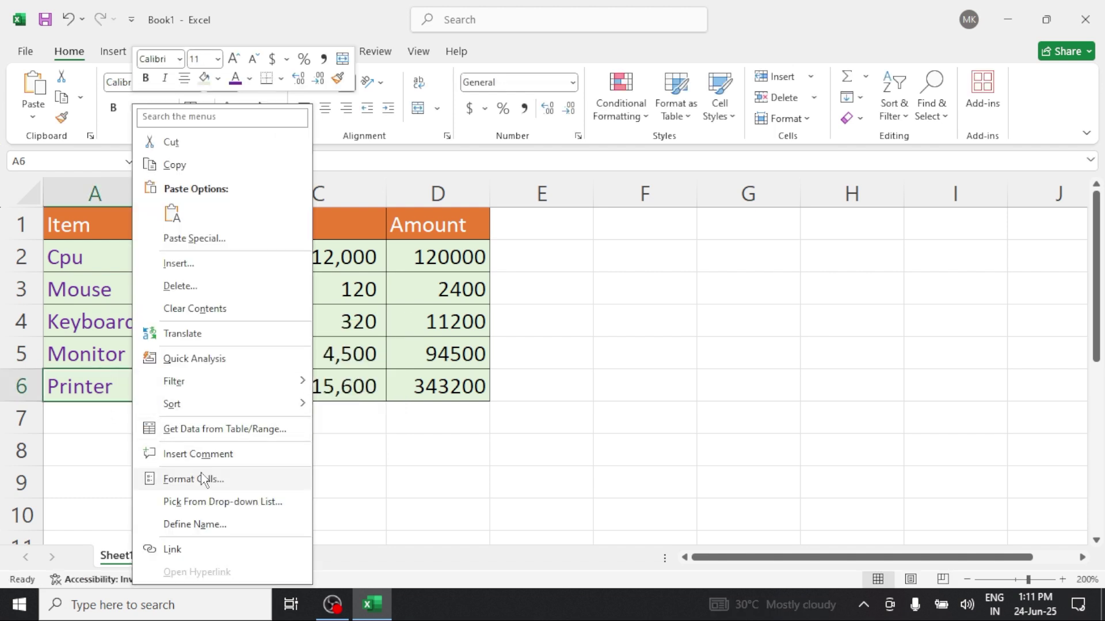
click(209, 453)
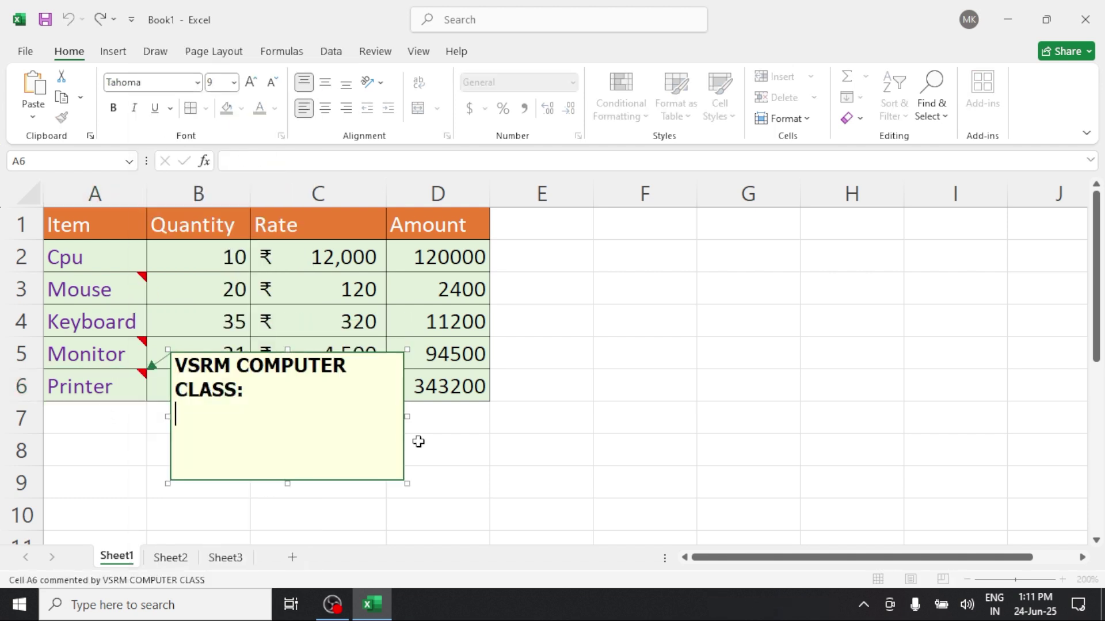
text(hp)
click(442, 454)
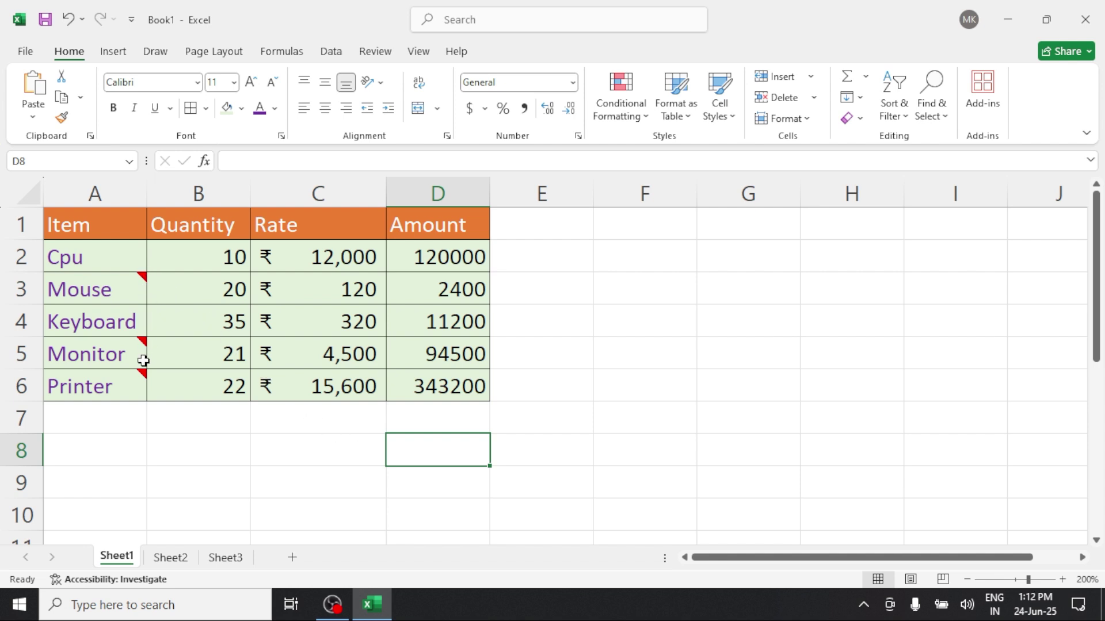
mouse_move(143, 360)
Select the sales table range A1:D6 and release it by moving to empty cell G7
drag(113, 221, 452, 389)
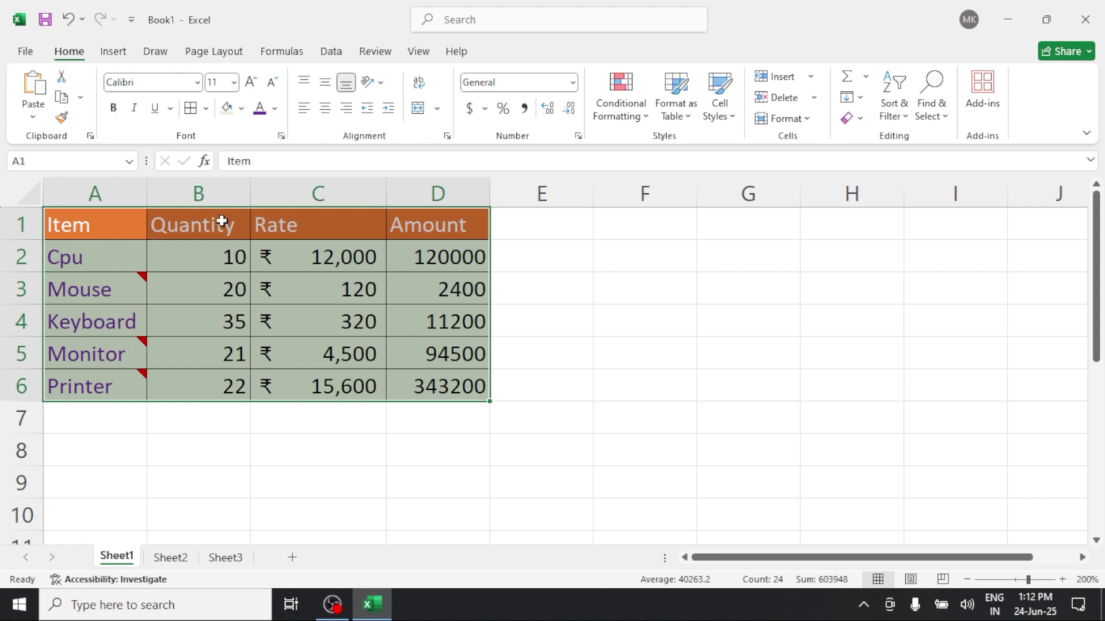
key(ctrl+v)
click(288, 419)
click(370, 459)
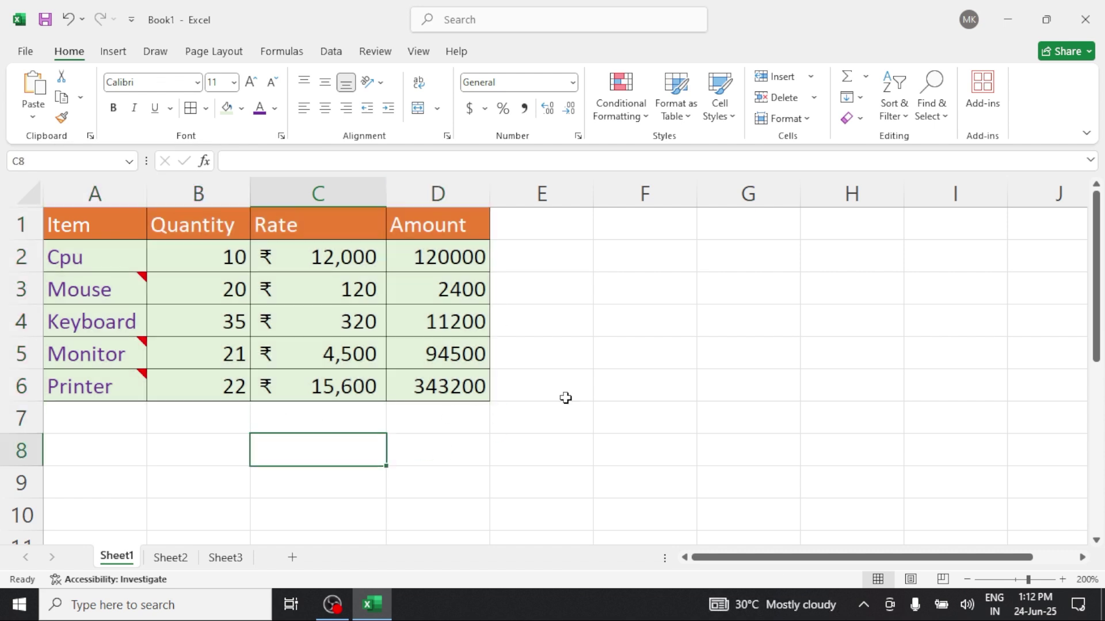
click(634, 363)
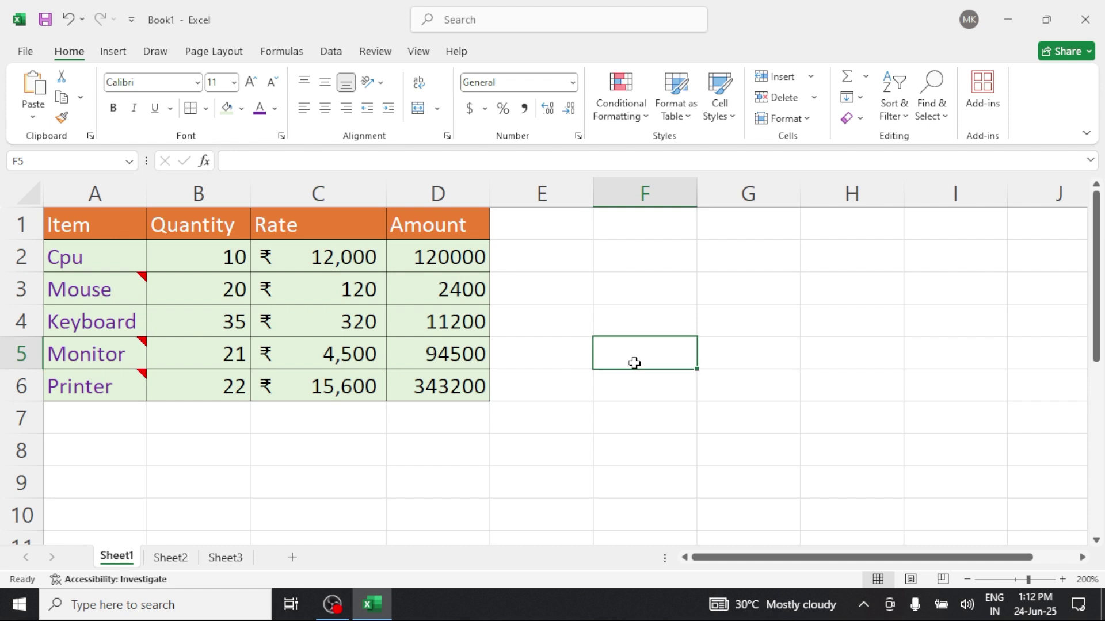
click(661, 405)
click(714, 426)
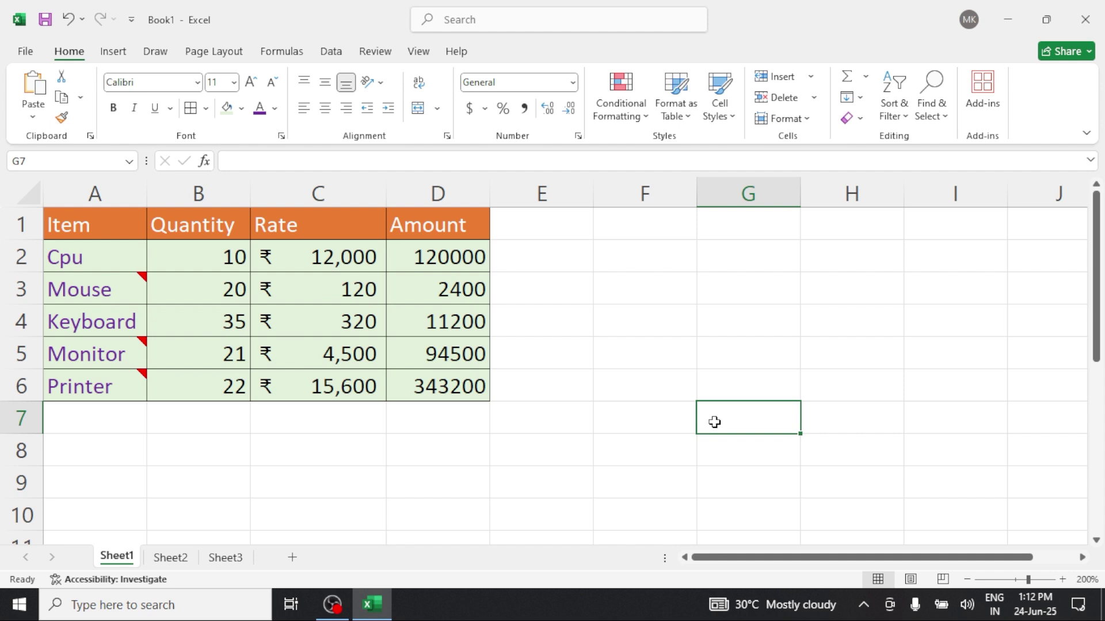
Select every cell of Sheet1 twice, releasing the selection each time by moving to an empty cell
key(ctrl+a)
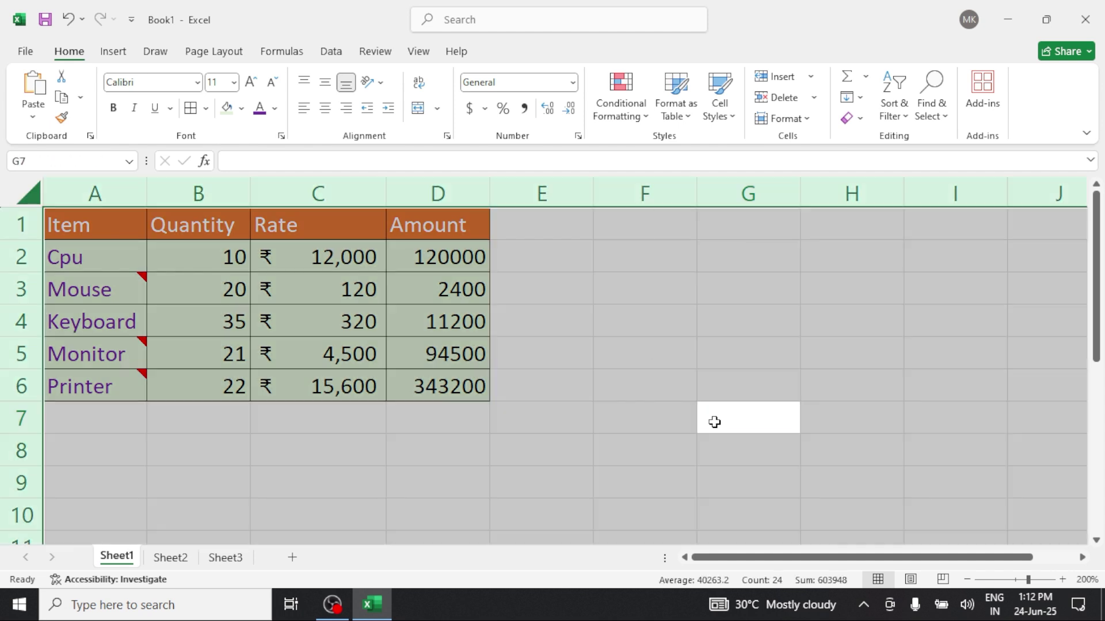
click(629, 402)
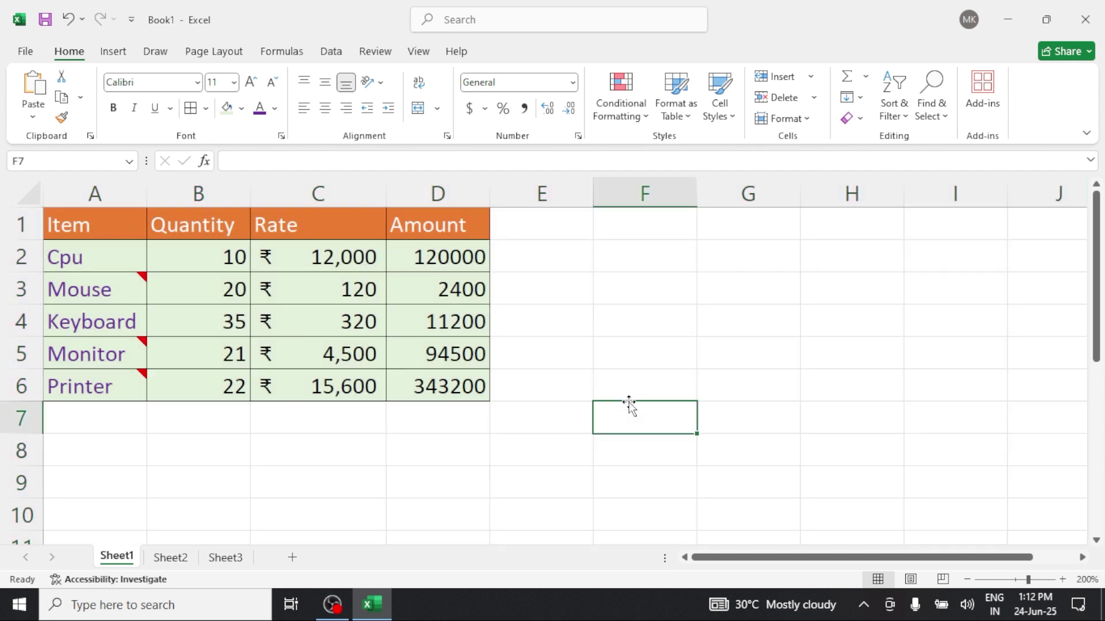
click(30, 197)
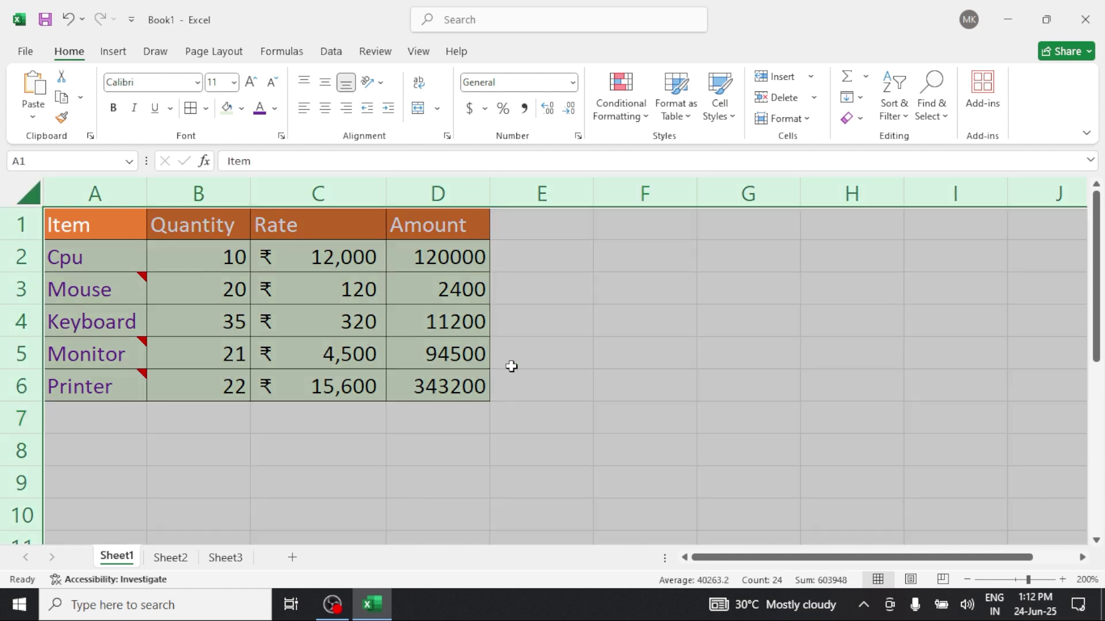
click(567, 385)
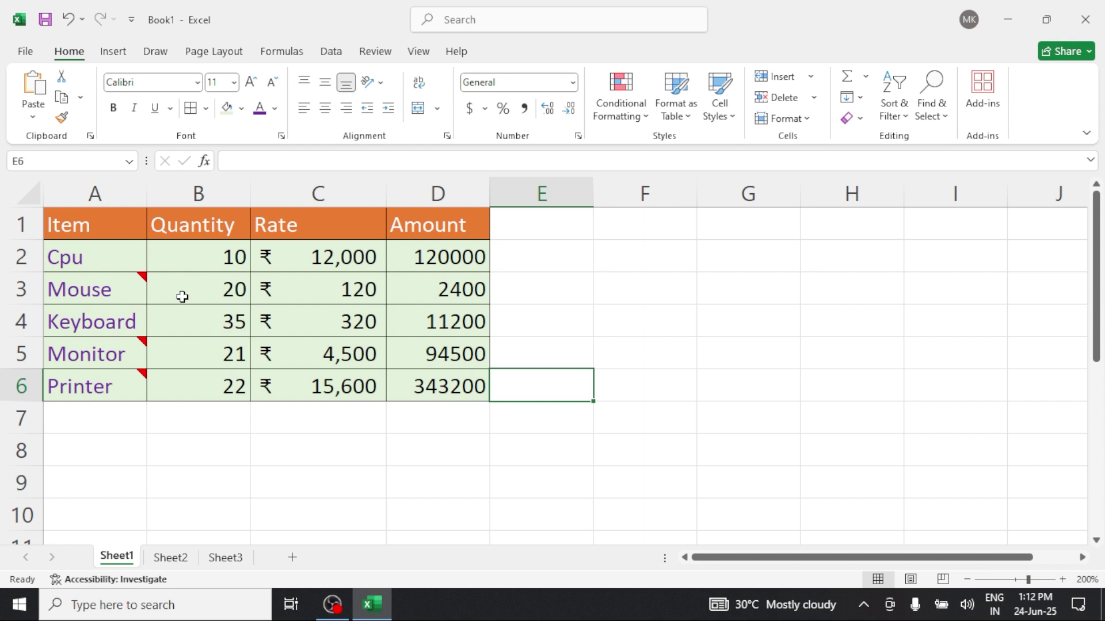
Select the whole data region around the Item header in A1 and release it by moving to G5
click(115, 228)
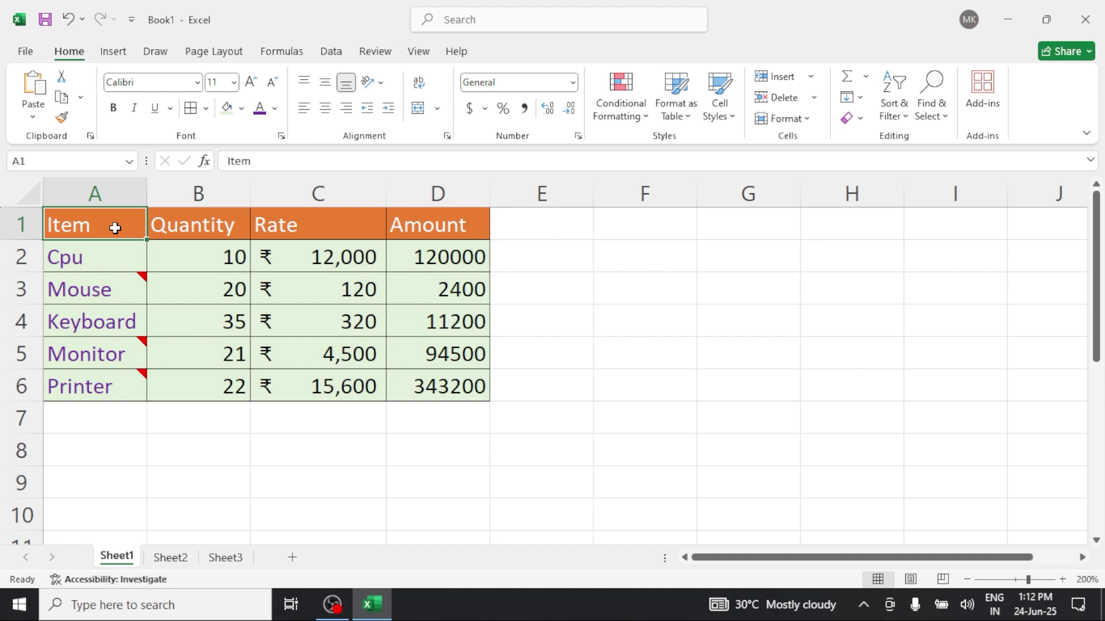
key(ctrl+a)
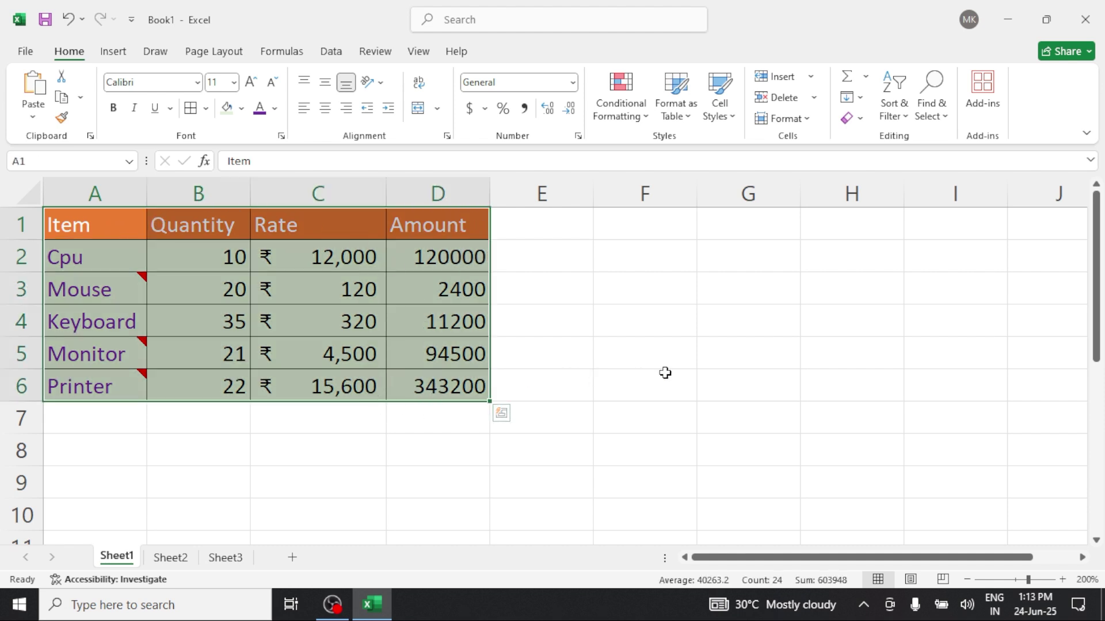
click(761, 360)
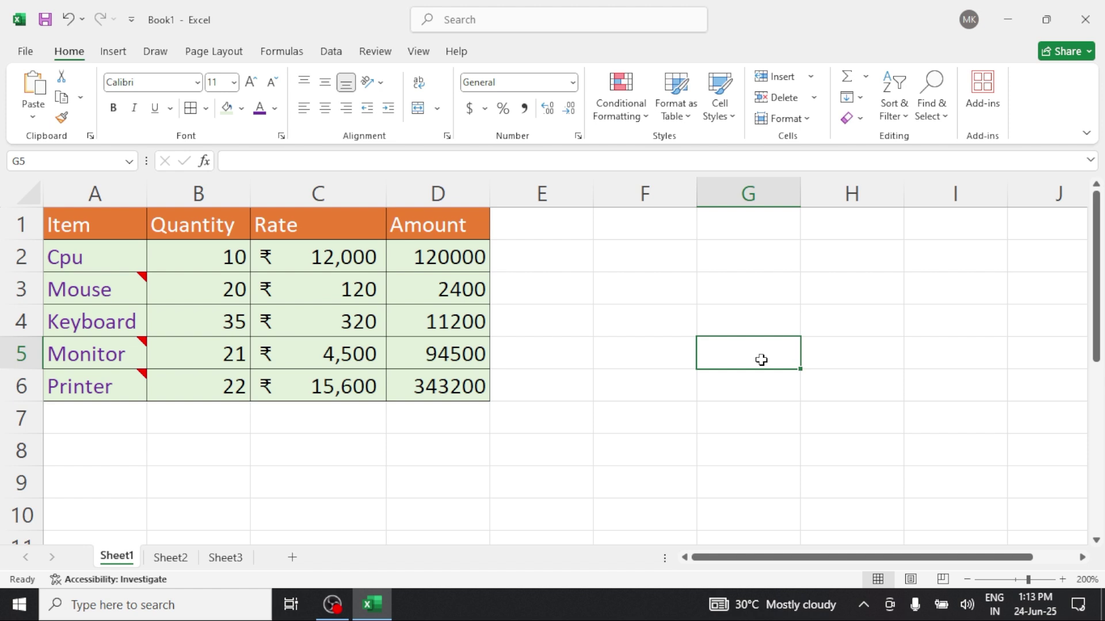
Enter 45, 66 and 96 down cells G5 to G7 beside the sales table
text(45)
key(Return)
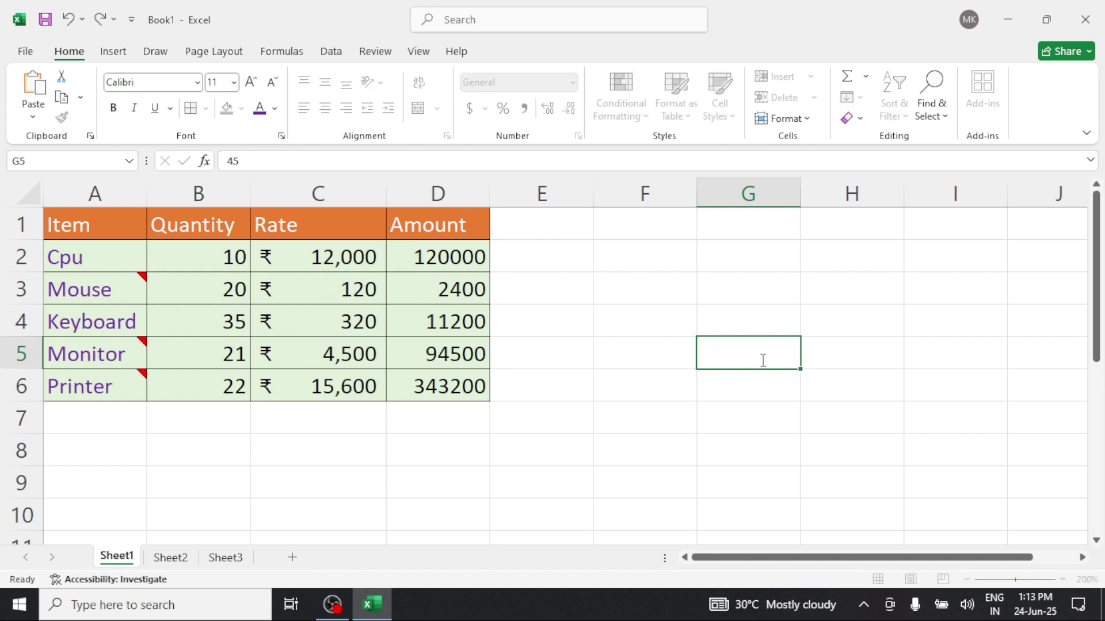
text(66)
key(Return)
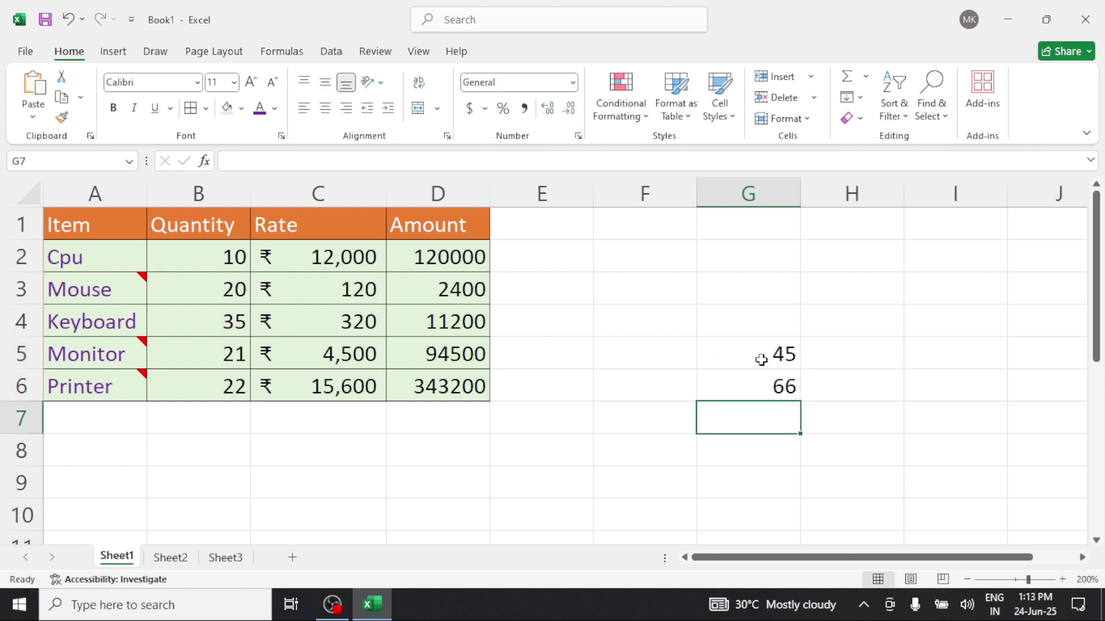
text(96)
key(Tab)
Fill the adjacent column upward with 54 in H7, 855 in H6 and 45 in H5
text(54)
key(Up)
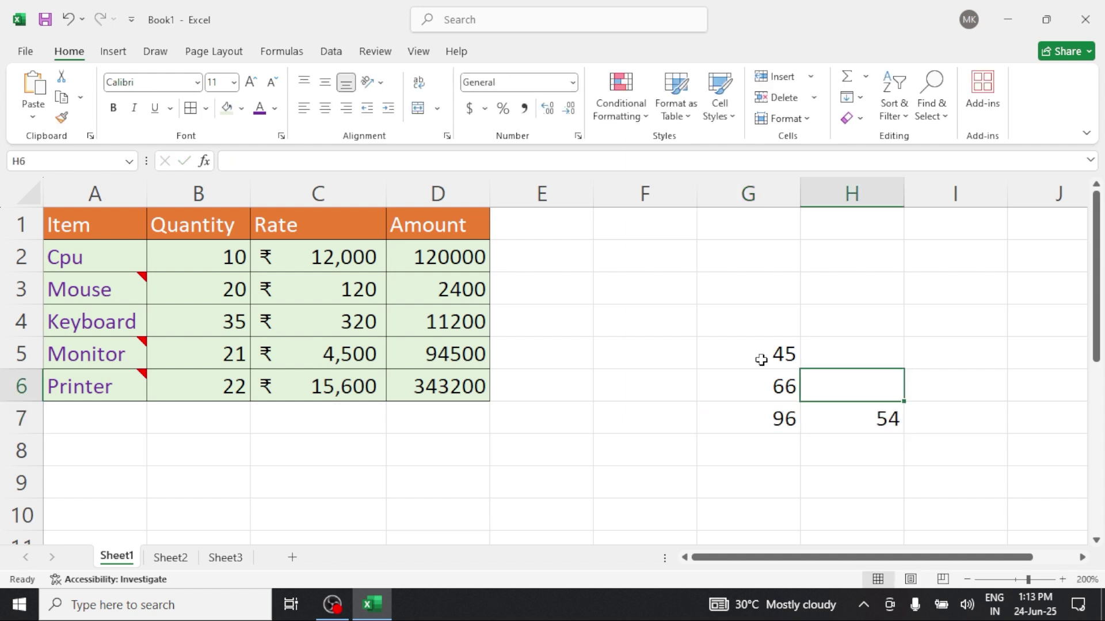
text(855)
key(Up)
text(45)
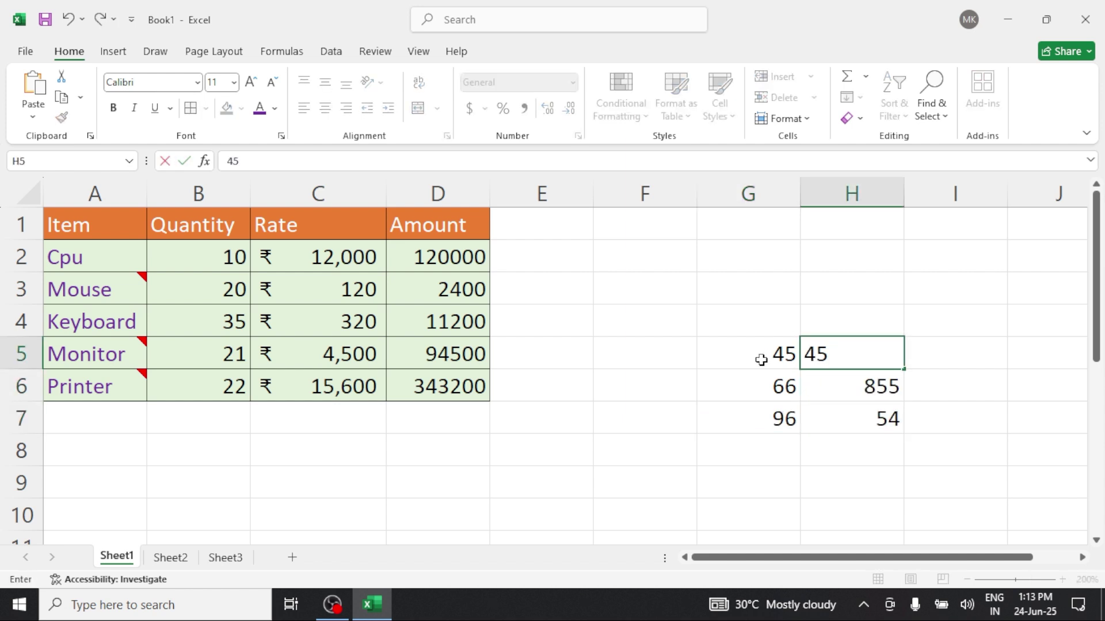
click(762, 360)
Select the whole number block around G6 and release it by moving to C4
click(778, 391)
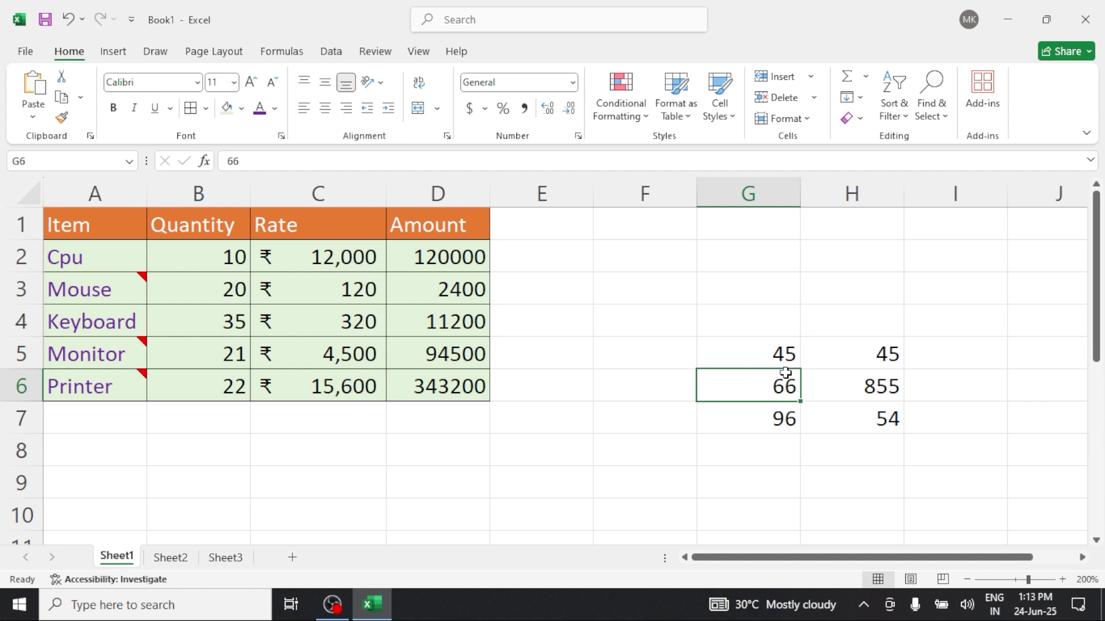
key(ctrl+a)
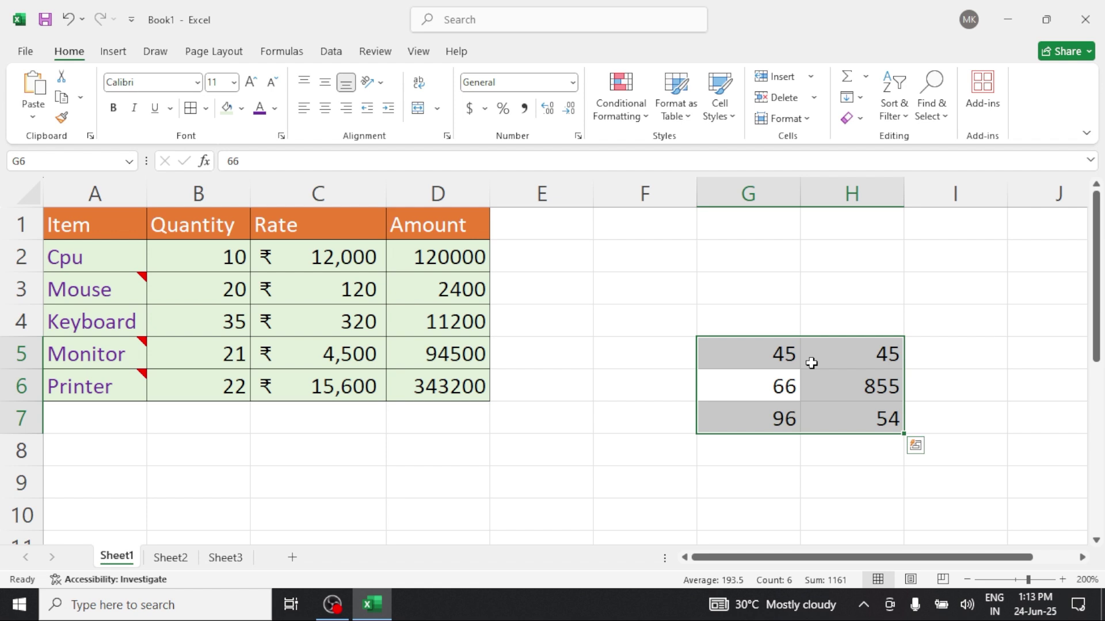
click(383, 324)
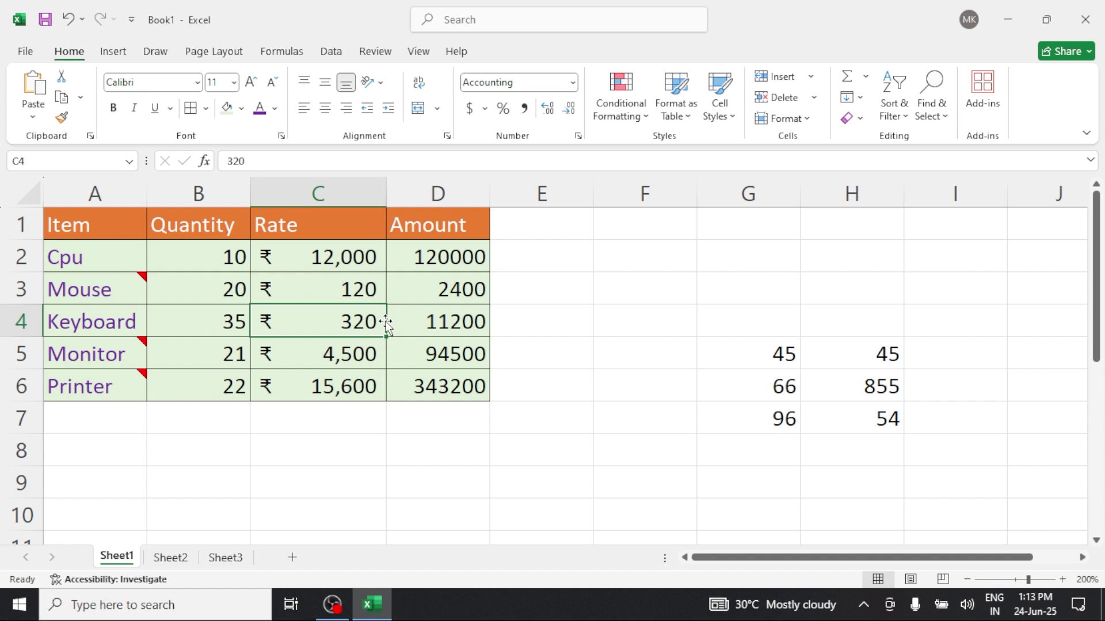
Select the whole data region around the Mouse quantity in B3 and release it by moving to C5
click(224, 286)
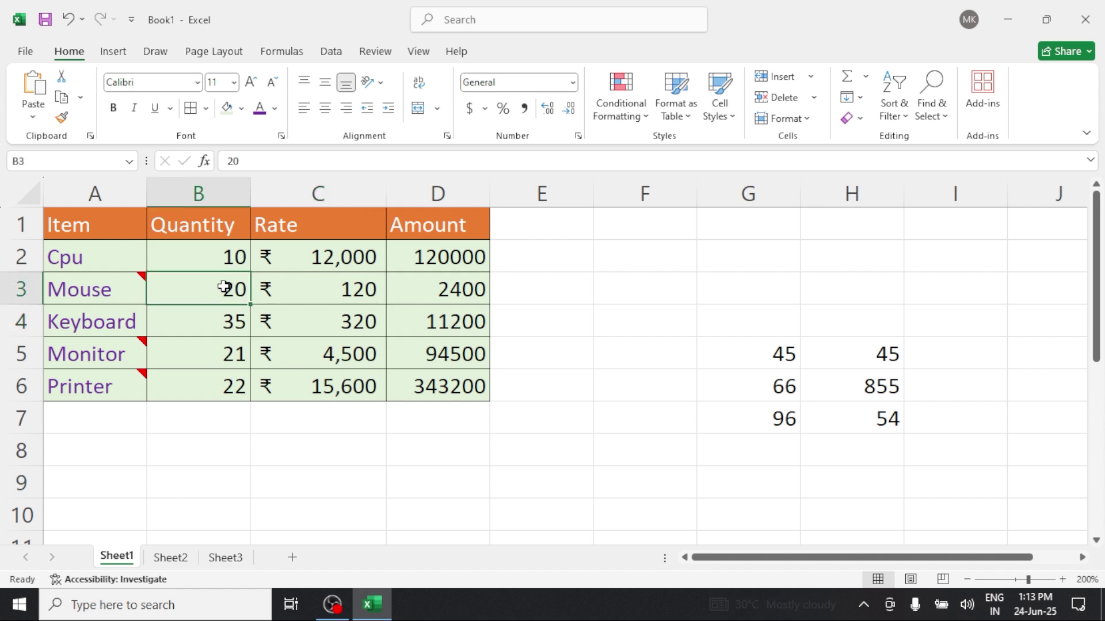
key(ctrl+a)
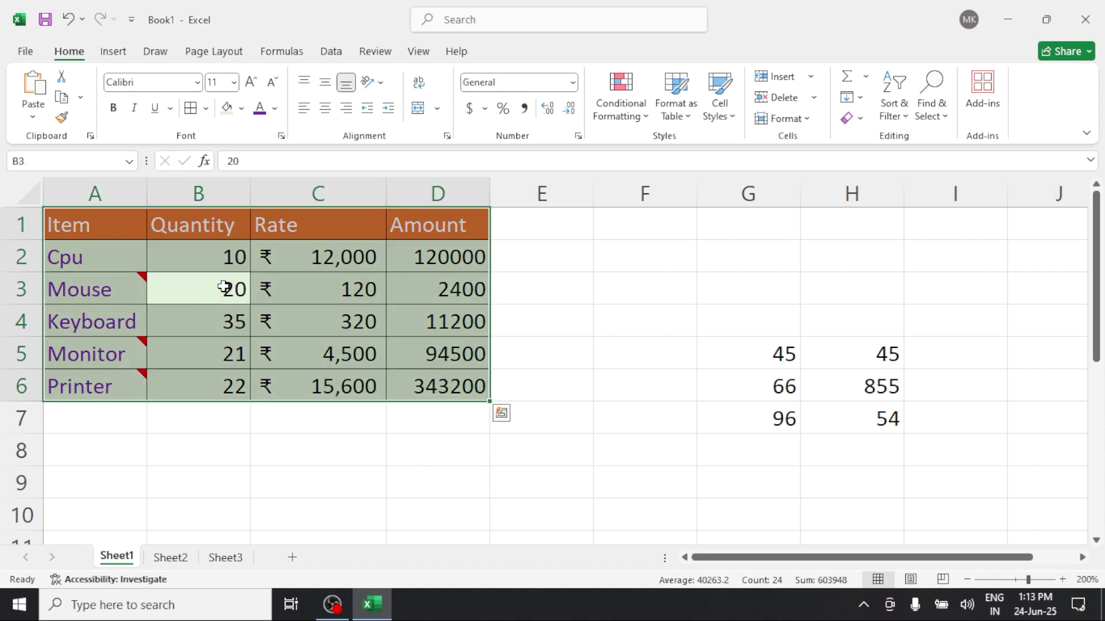
click(259, 345)
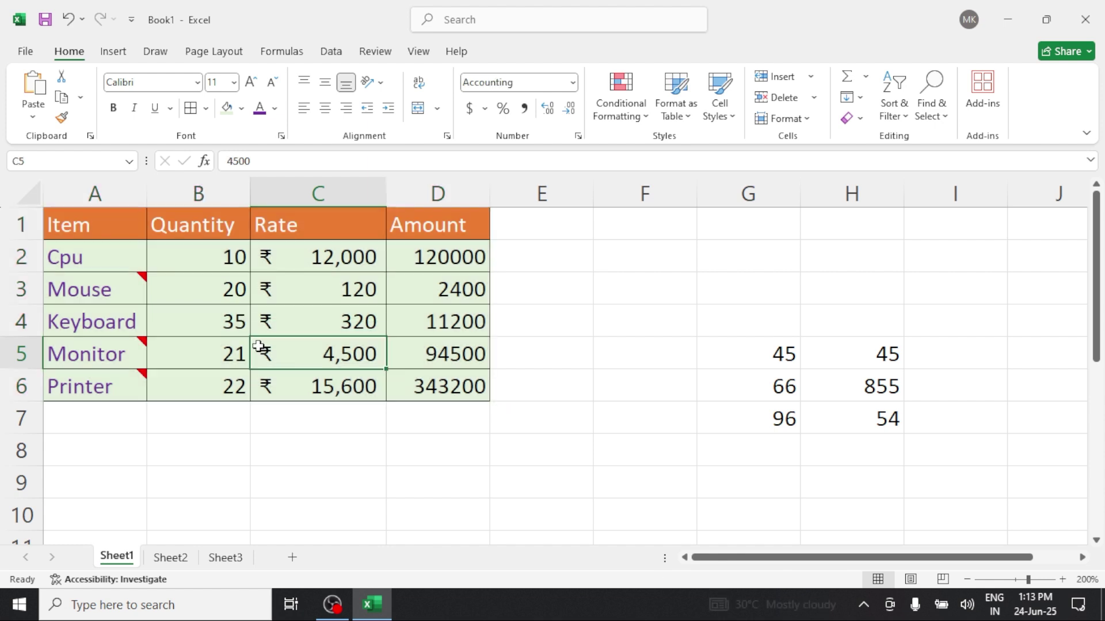
Extend the selection cell by cell from the Item header A1 down to A6, and release it by moving to A5
click(68, 223)
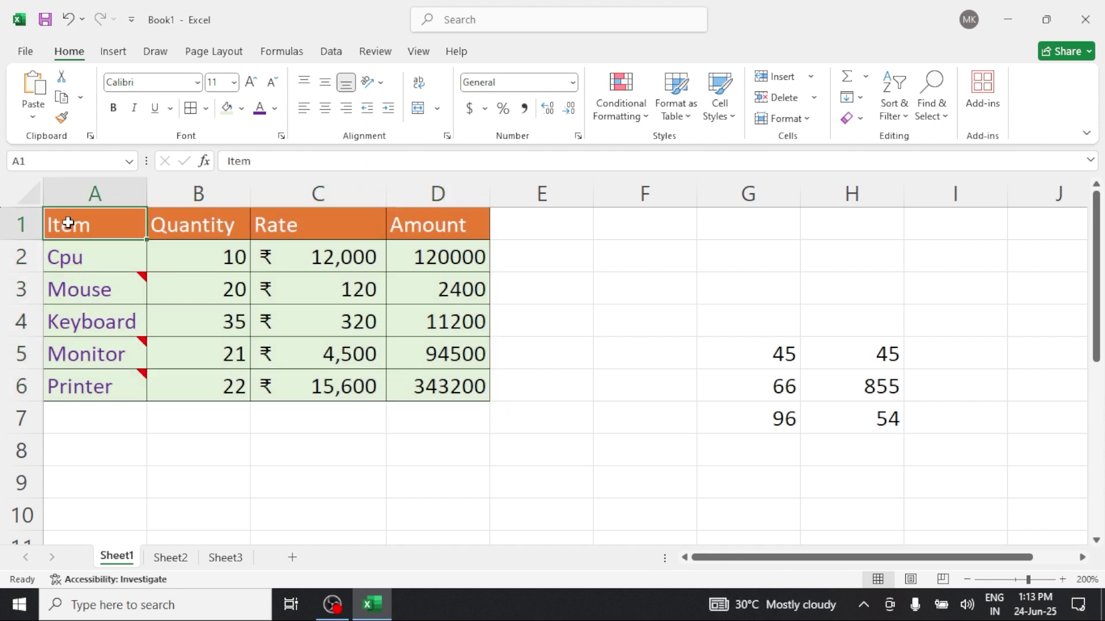
key(shift+Down)
key(shift+Down)
key(shift+Down)
key(shift+Down)
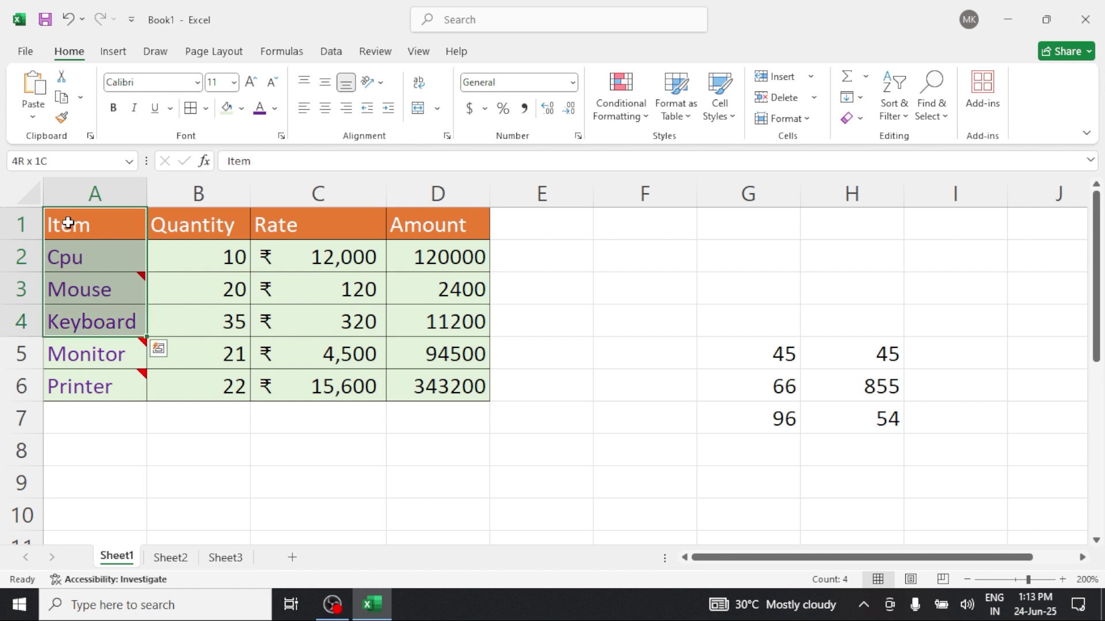
key(shift+Down)
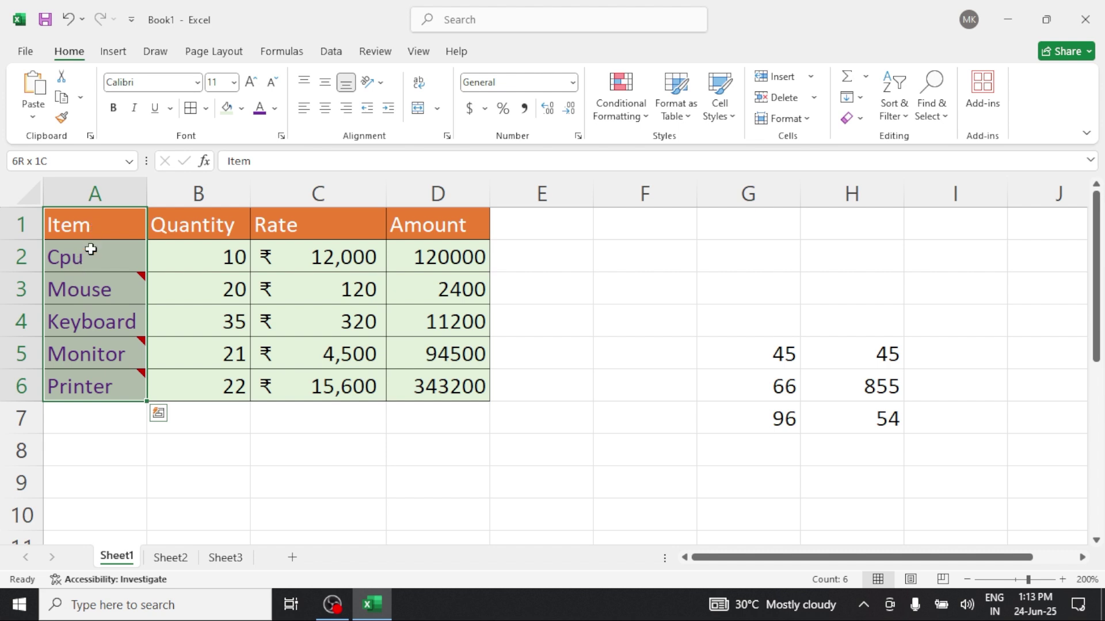
mouse_move(93, 387)
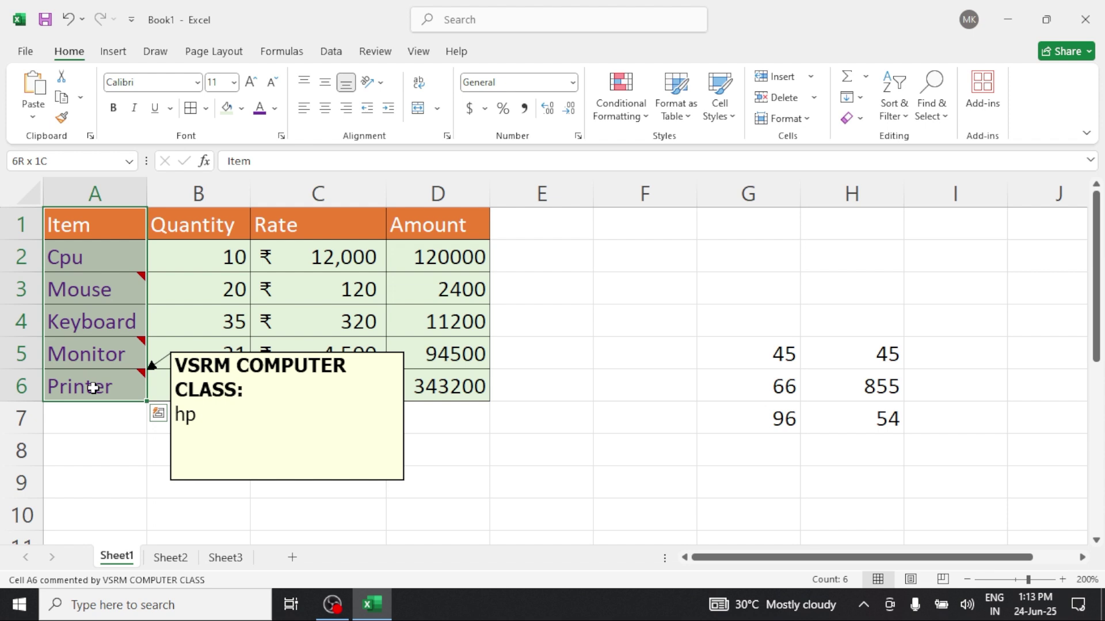
click(99, 364)
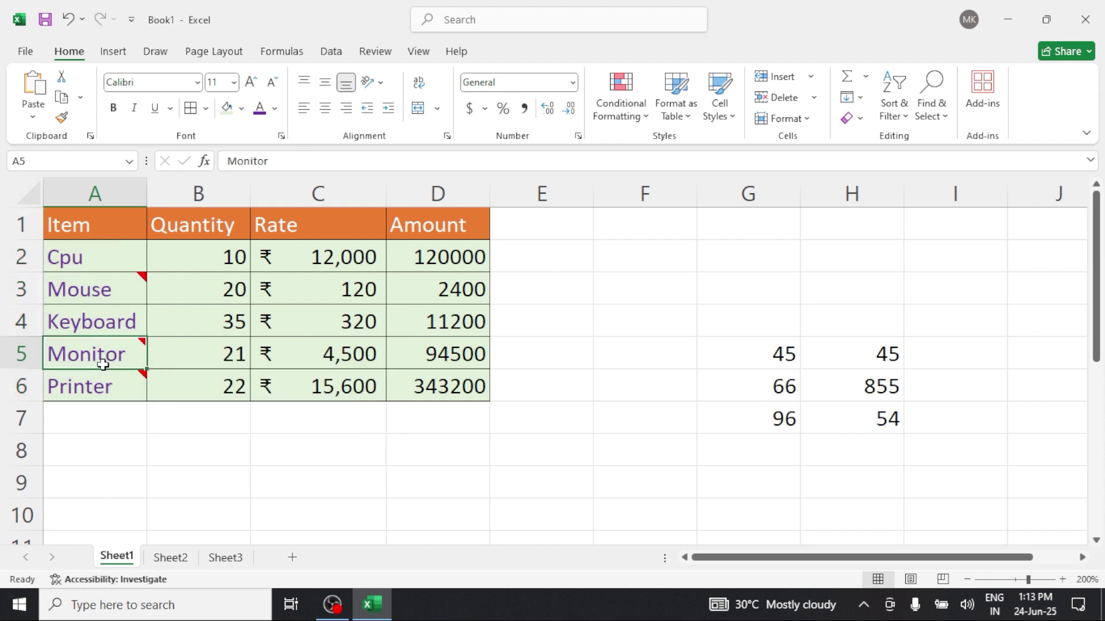
Extend the selection cell by cell from A1 down to row 6 and across to column D, covering A1:D6
click(118, 226)
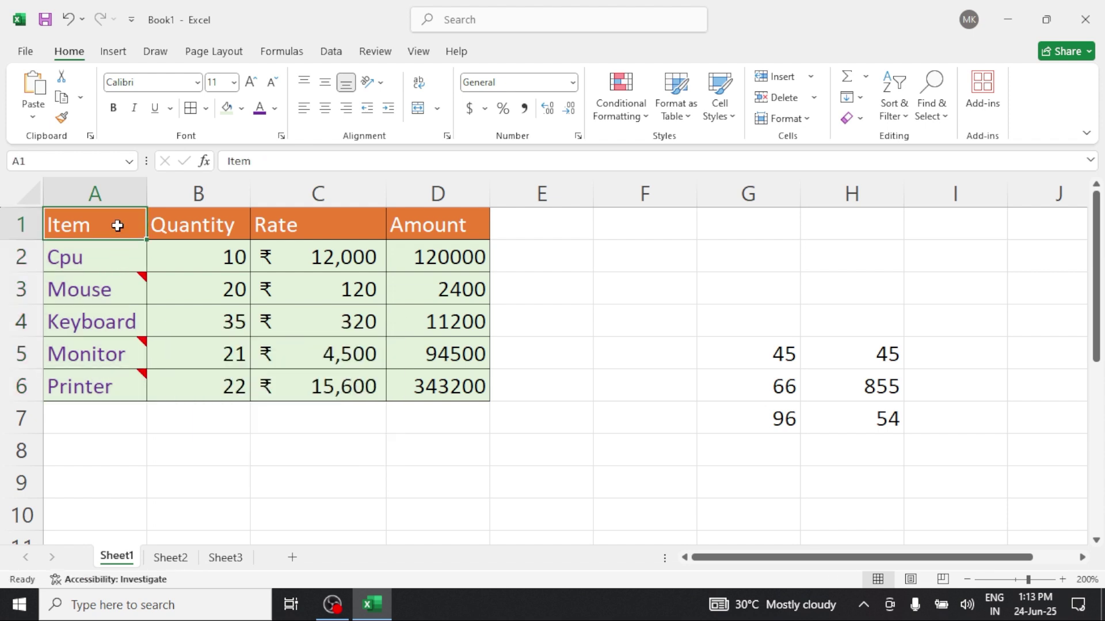
key(shift+Down)
key(shift+Down)
key(shift+Down)
key(shift+Down)
key(shift+Down)
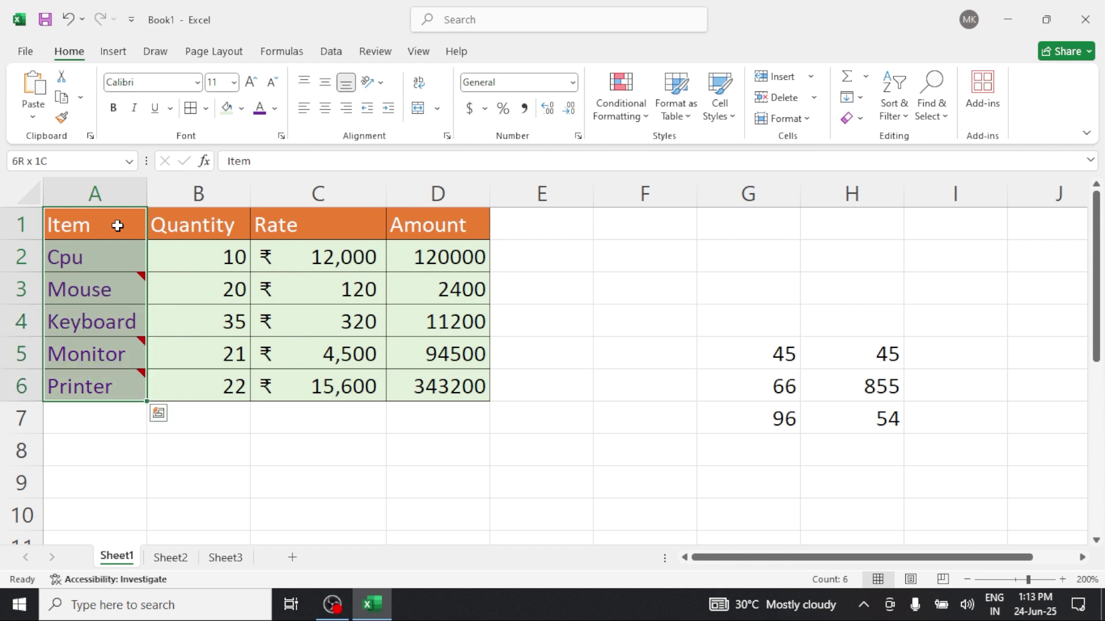
key(shift+Right)
key(shift+Right)
key(shift+Right)
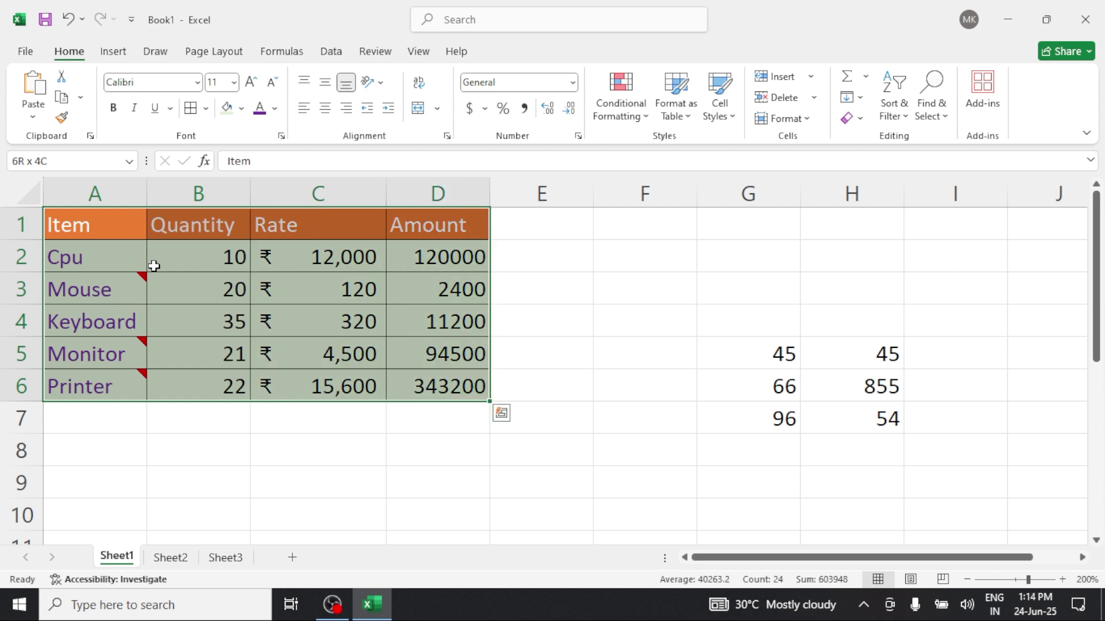
Starting from the Printer cell A6, extend the selection up to row 1 and across to column D
click(118, 381)
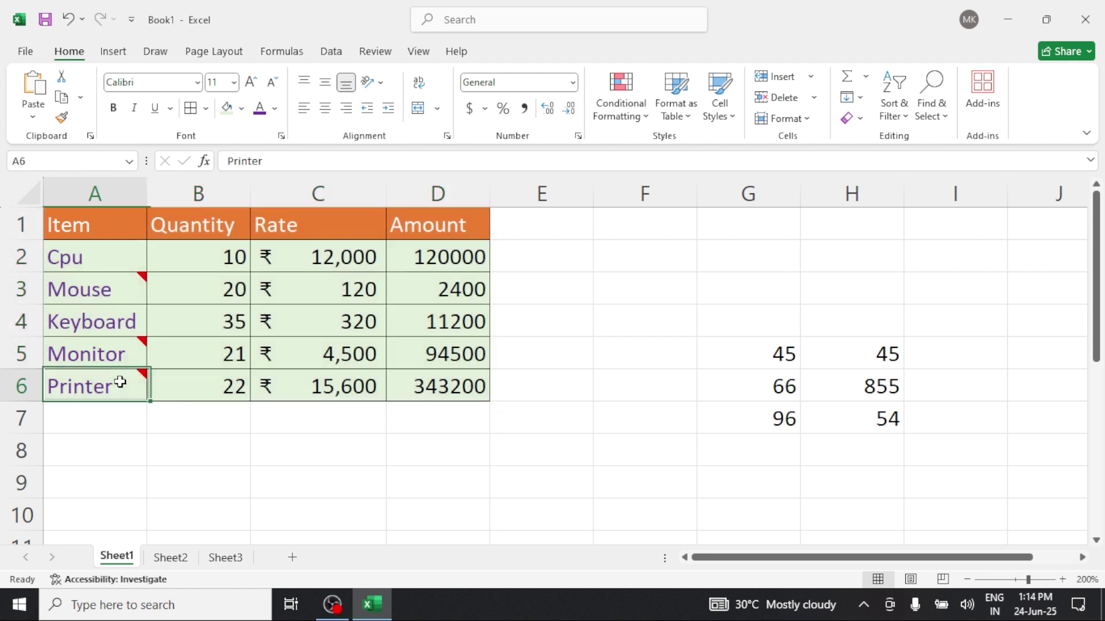
mouse_move(120, 382)
key(shift+Up)
key(shift+Up)
key(shift+Up)
key(shift+Up)
key(shift+Up)
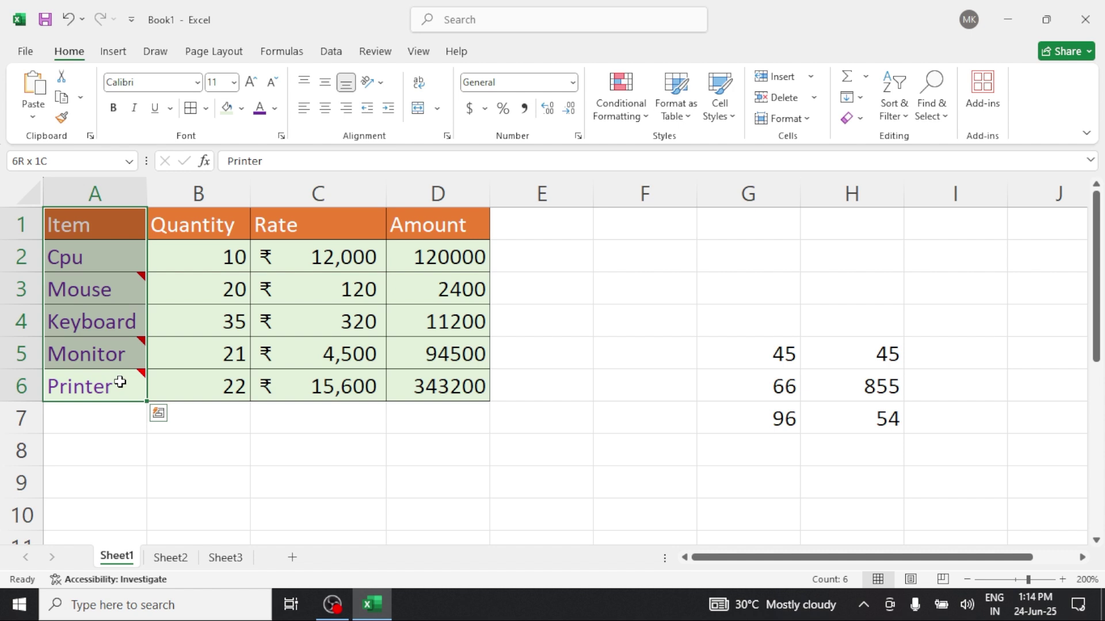
key(shift+Right)
key(shift+Right)
key(shift+Right)
key(shift+Right)
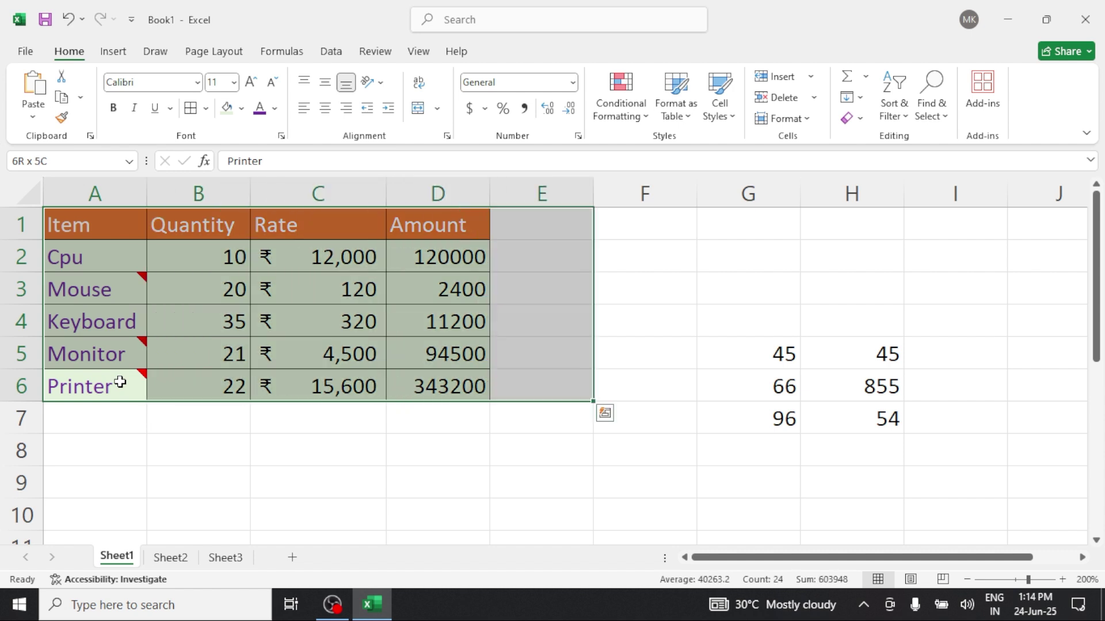
key(shift+Left)
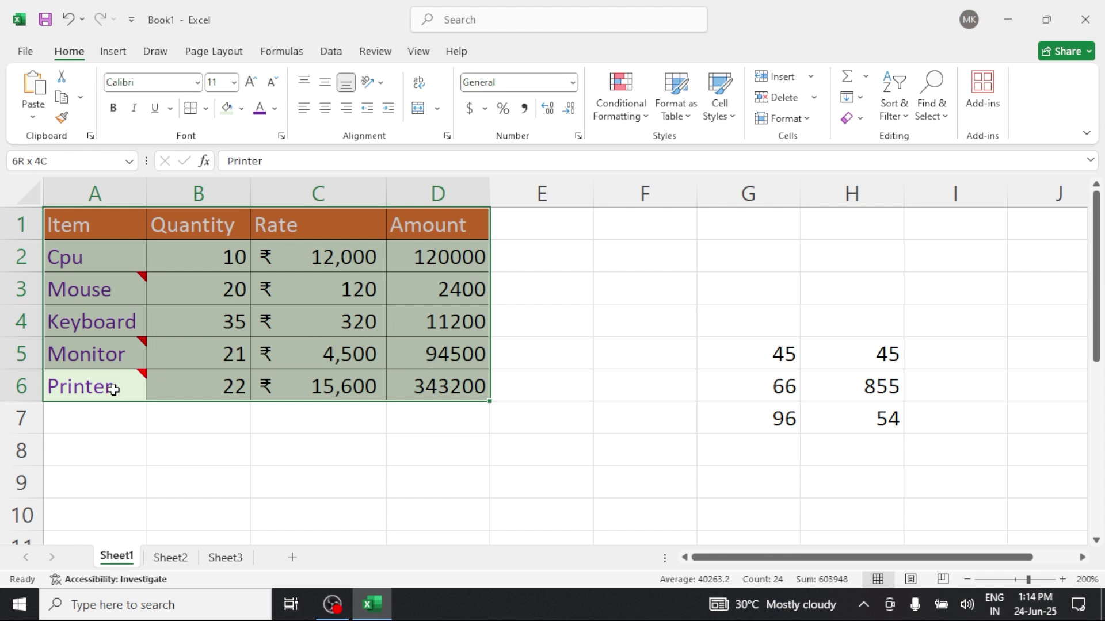
Select the Printer row A6:D6 and extend the selection upward row by row to the header row
drag(111, 387, 410, 397)
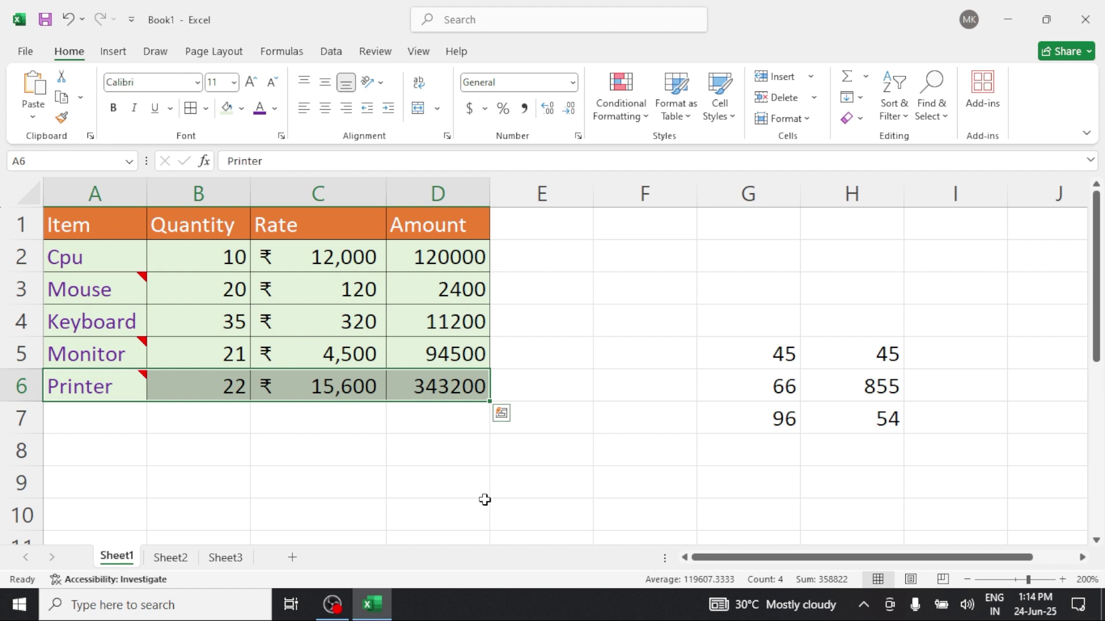
key(shift+Up)
key(shift+Up)
key(shift+Up)
key(shift+Up)
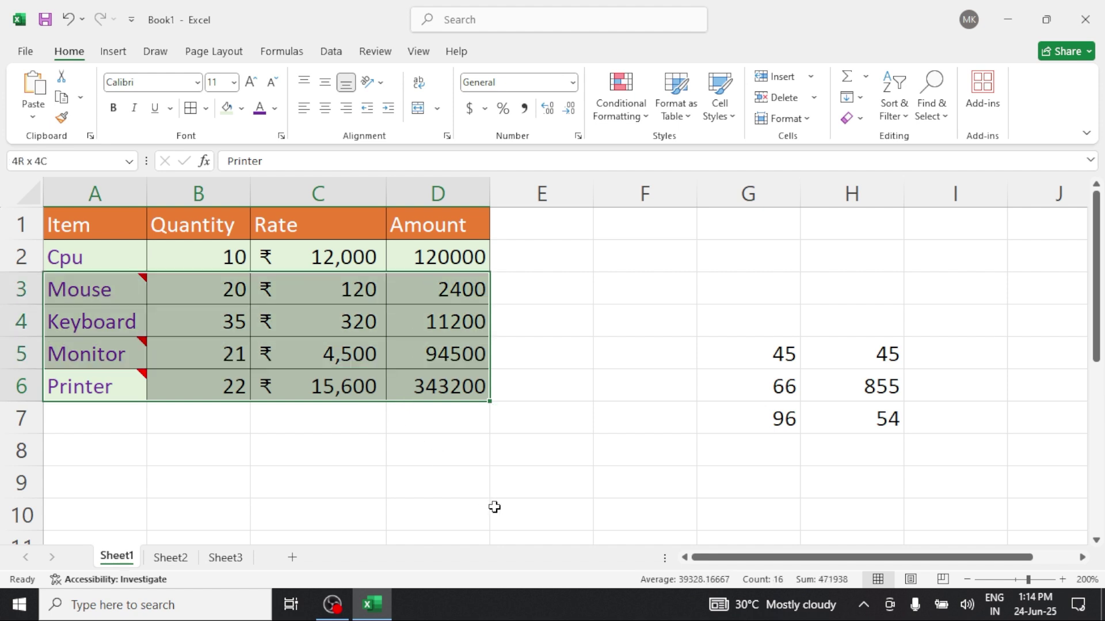
key(shift+Up)
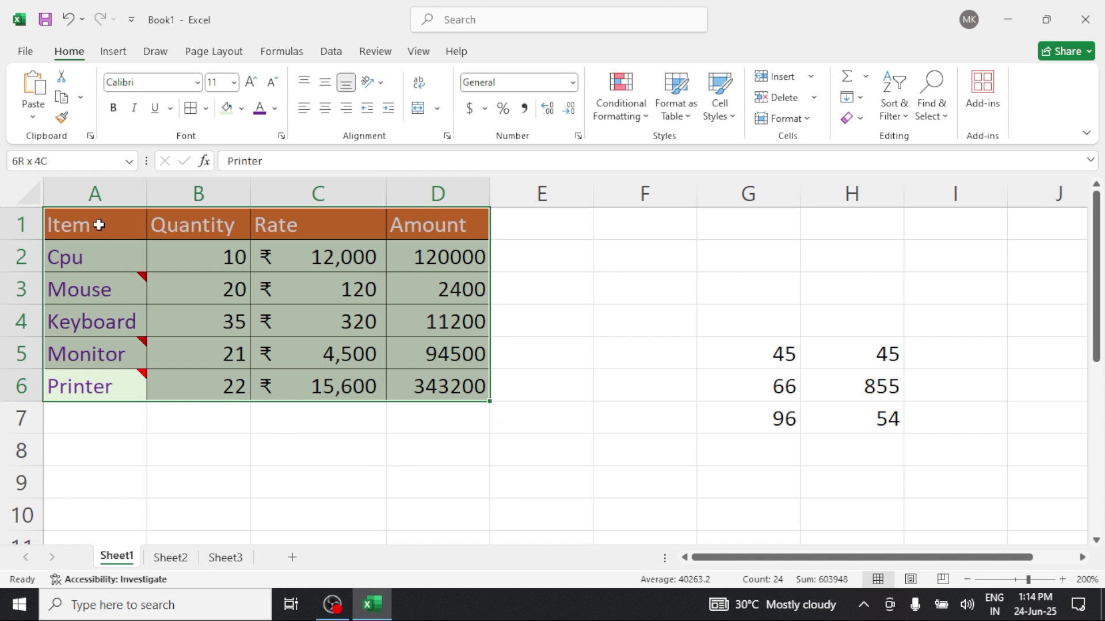
Select the header row A1:D1, extend it down row by row to row 6, and release it by moving to C4
drag(98, 224, 457, 191)
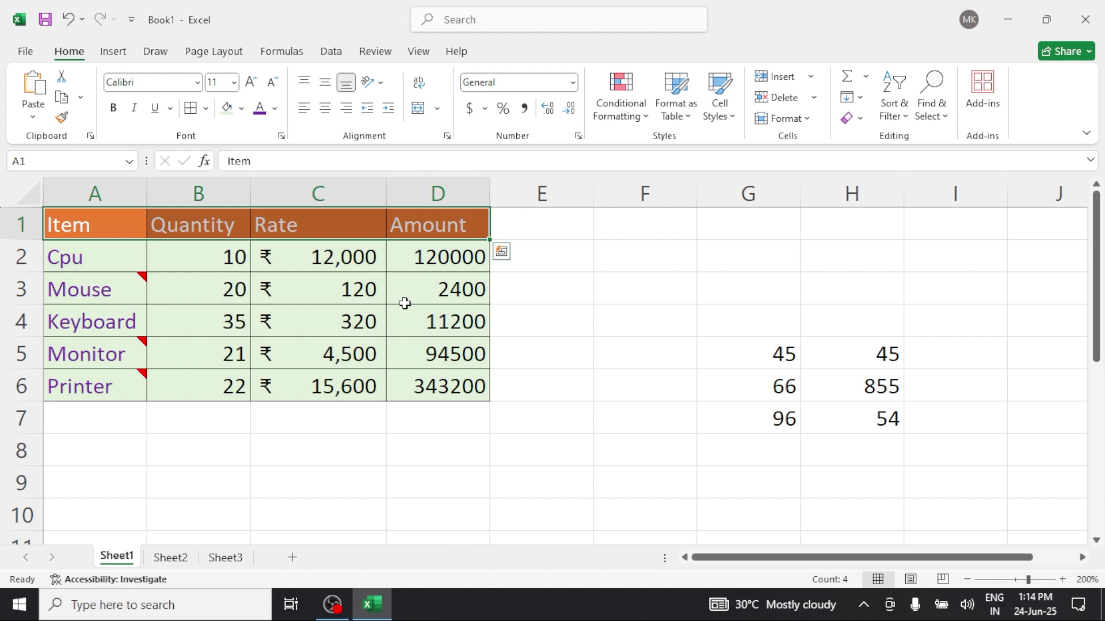
key(shift+Down)
key(shift+Down)
key(shift+Down)
key(shift+Down)
key(shift+Down)
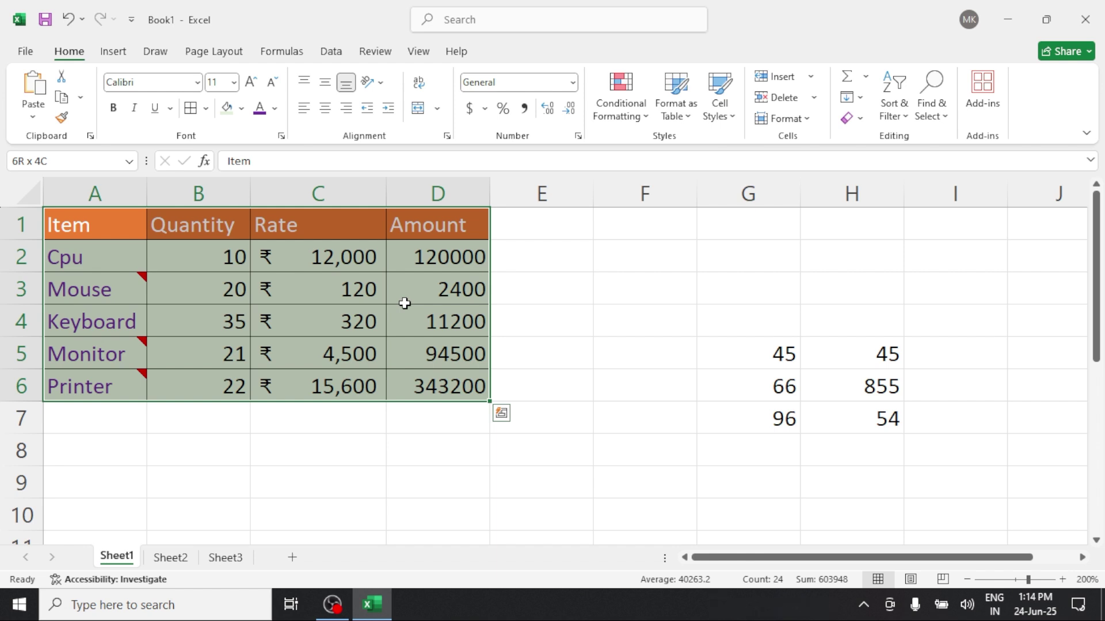
click(365, 313)
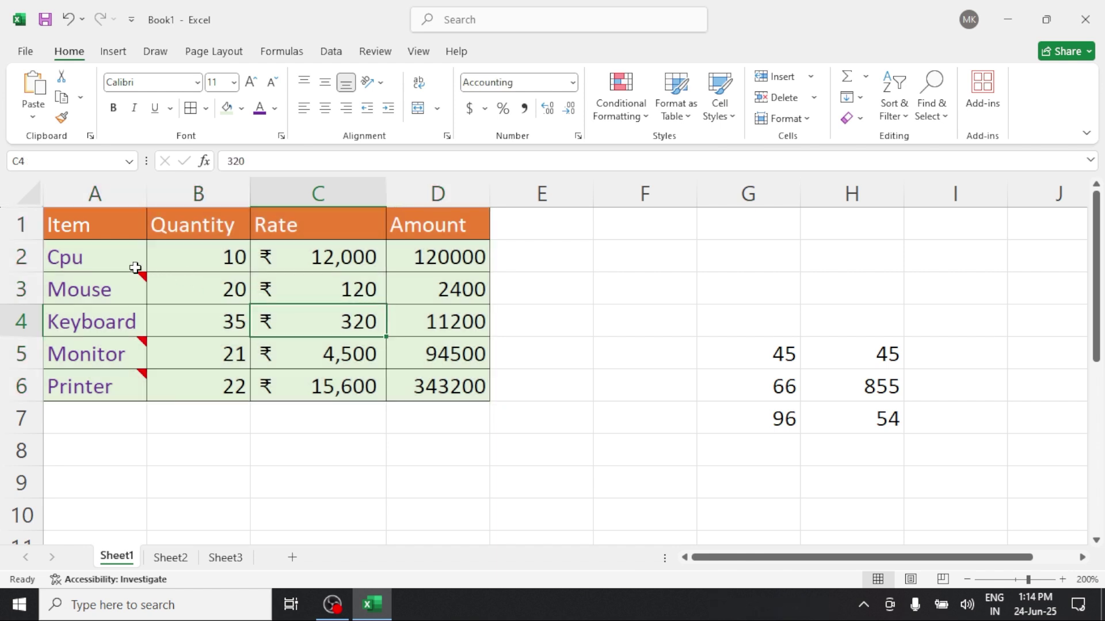
Select a block starting at A2 and then the range B3:C5, and release the selection by moving to D4
click(118, 261)
drag(118, 262, 395, 323)
drag(202, 296, 364, 363)
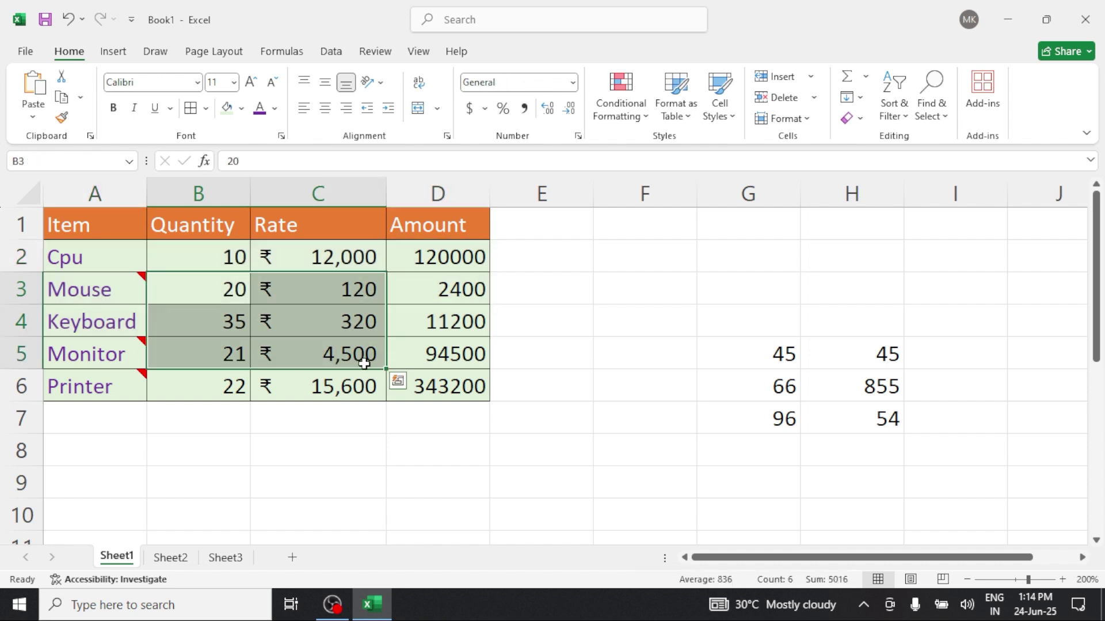
click(414, 334)
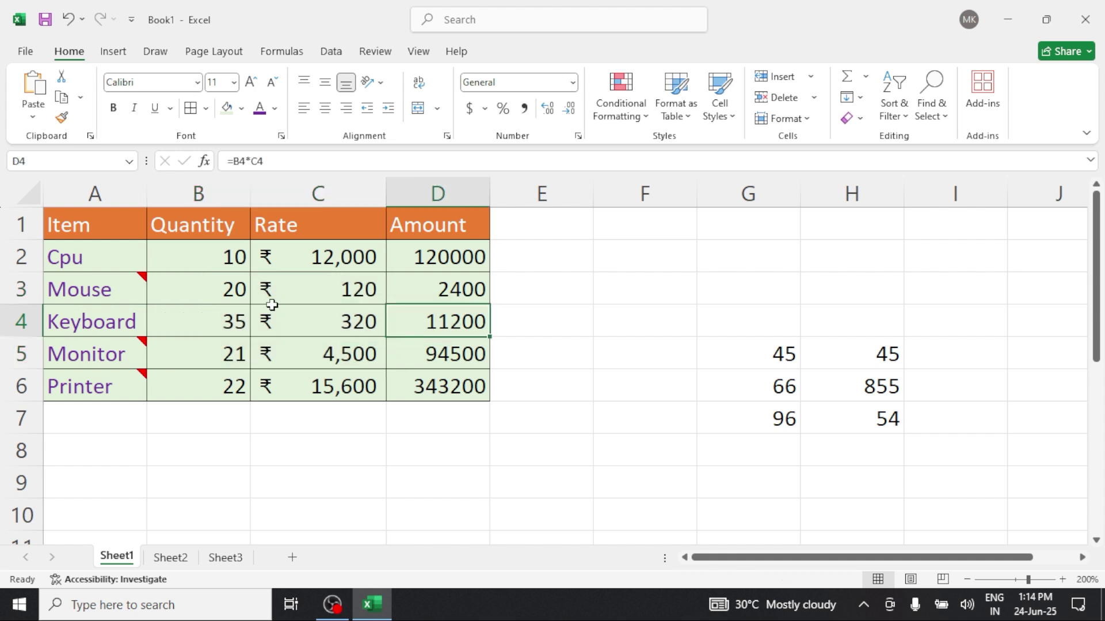
Select the sales table A1:D6 by extending from A1 to the last filled row and column, and copy it
click(91, 226)
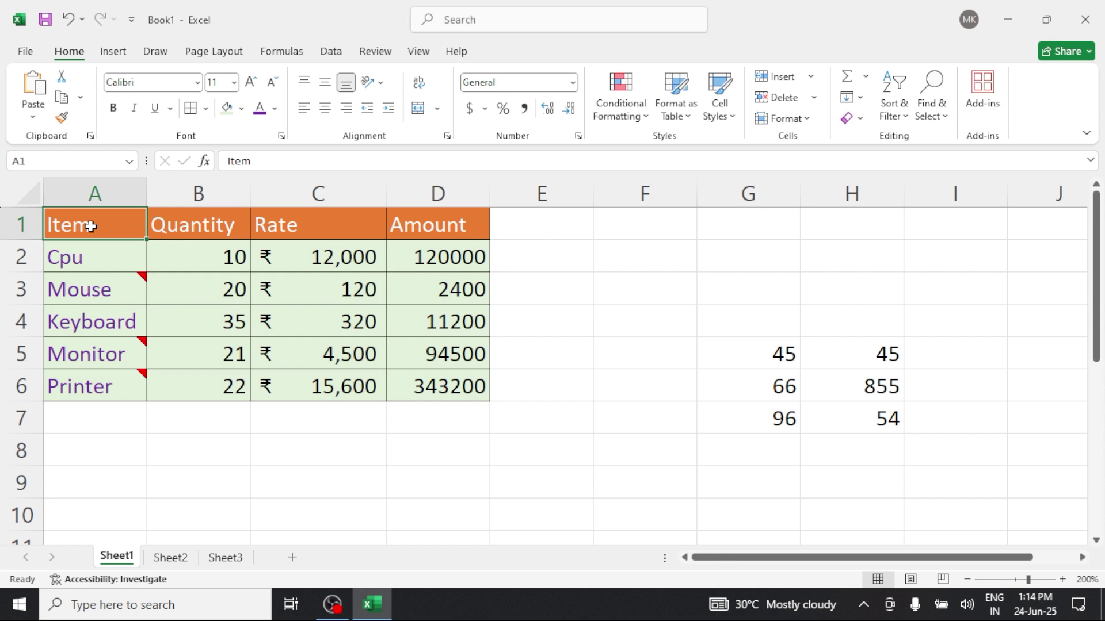
key(ctrl+shift+Down)
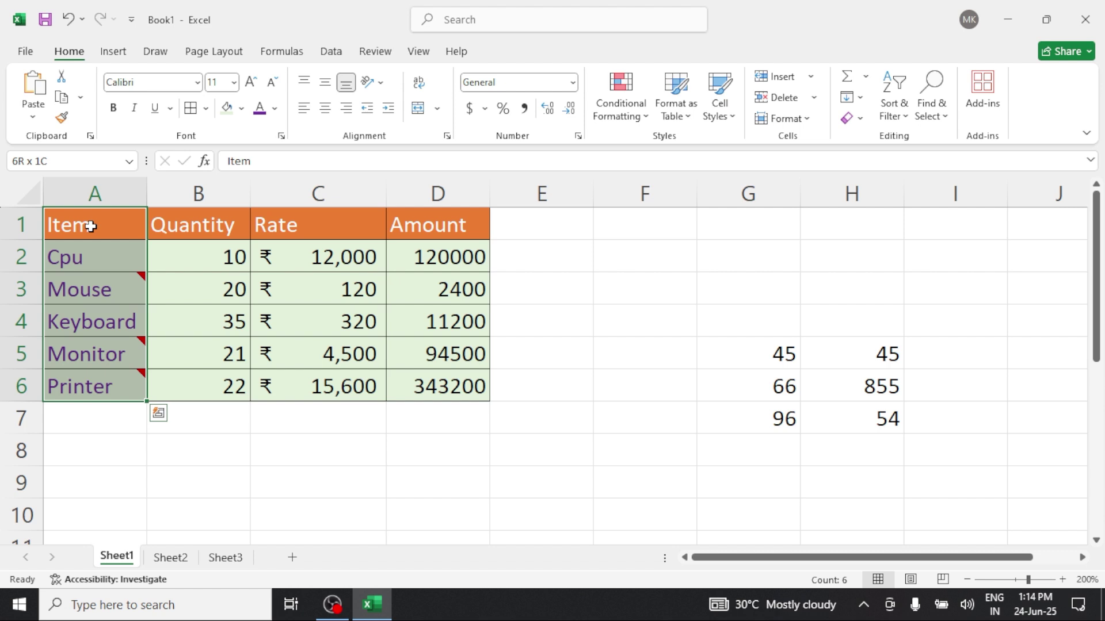
key(ctrl+shift+Right)
key(ctrl+c)
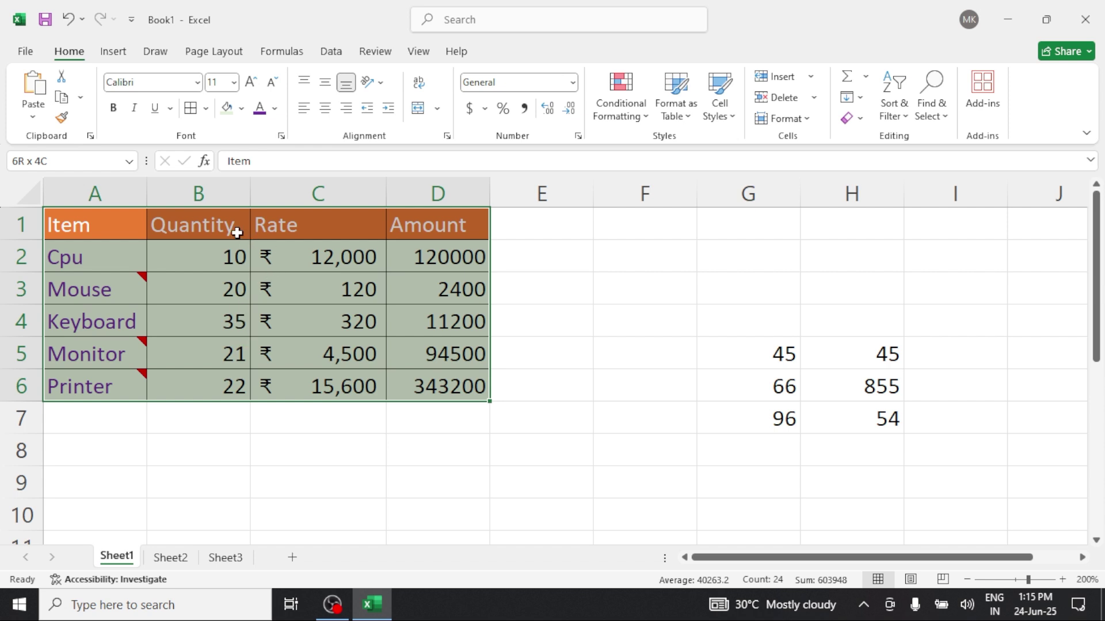
click(61, 81)
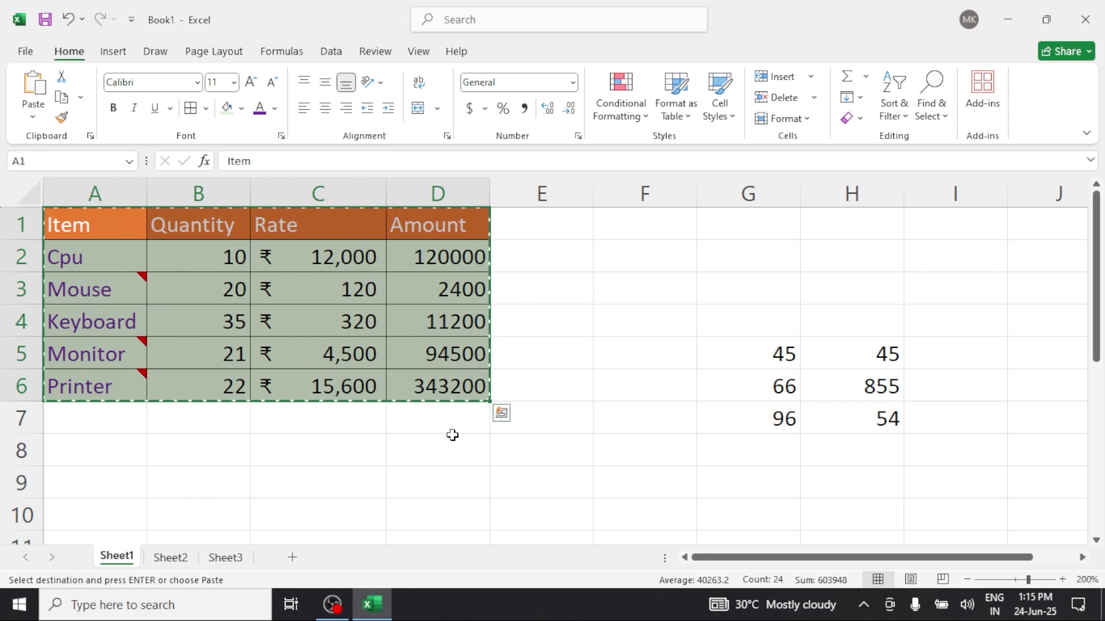
scroll(451, 436, down, 5)
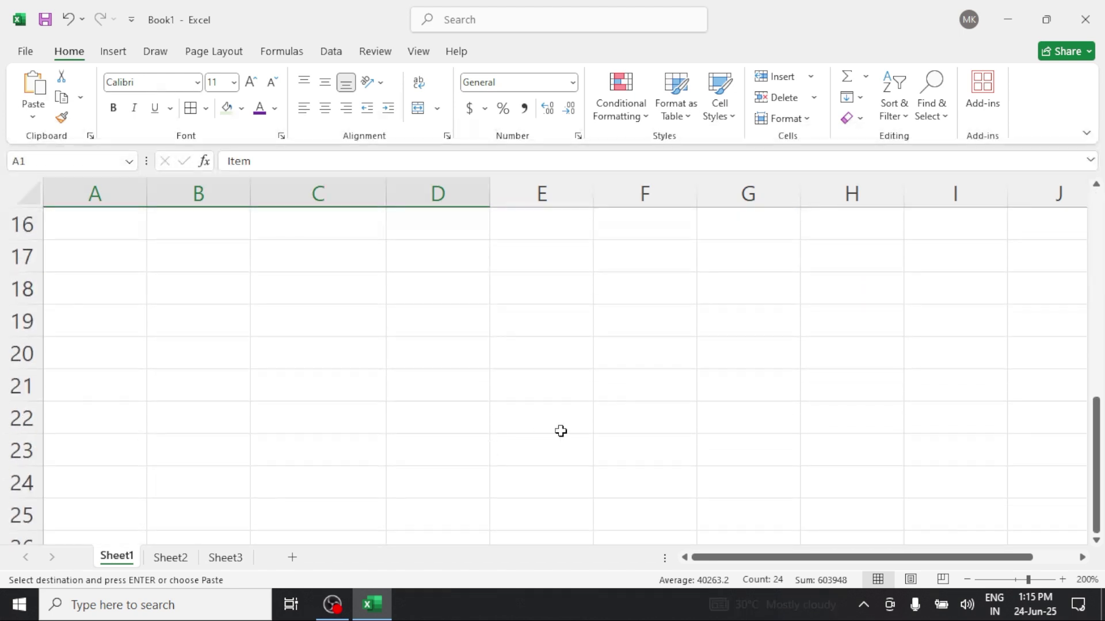
Paste the sales table from the clipboard at F36, check its former location at A1, and release the selection by moving to G43
scroll(559, 432, down, 5)
click(650, 390)
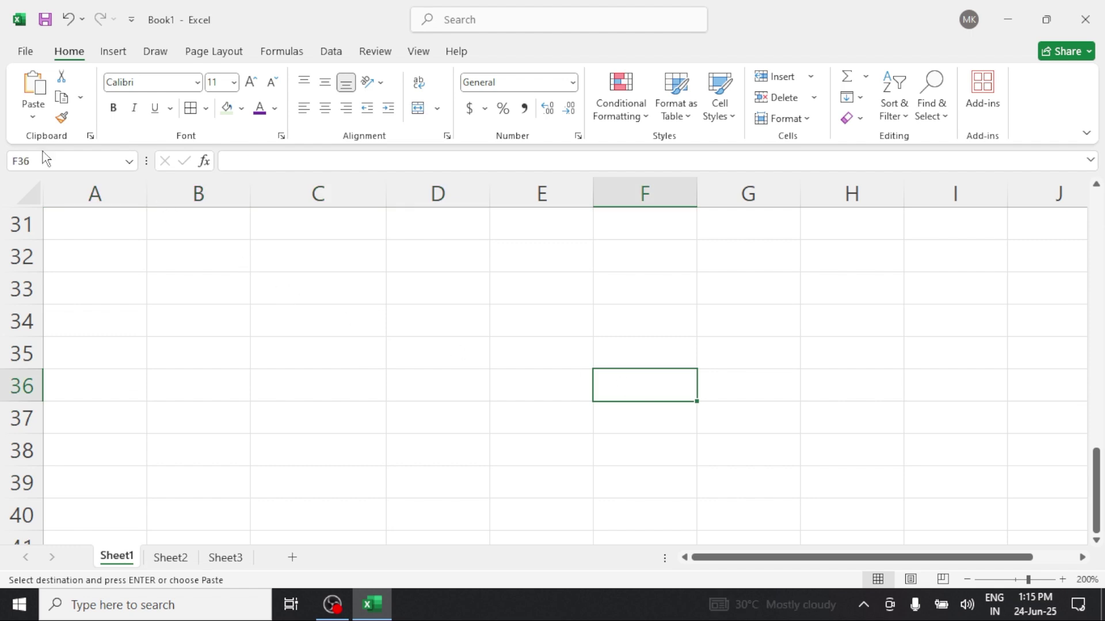
click(39, 86)
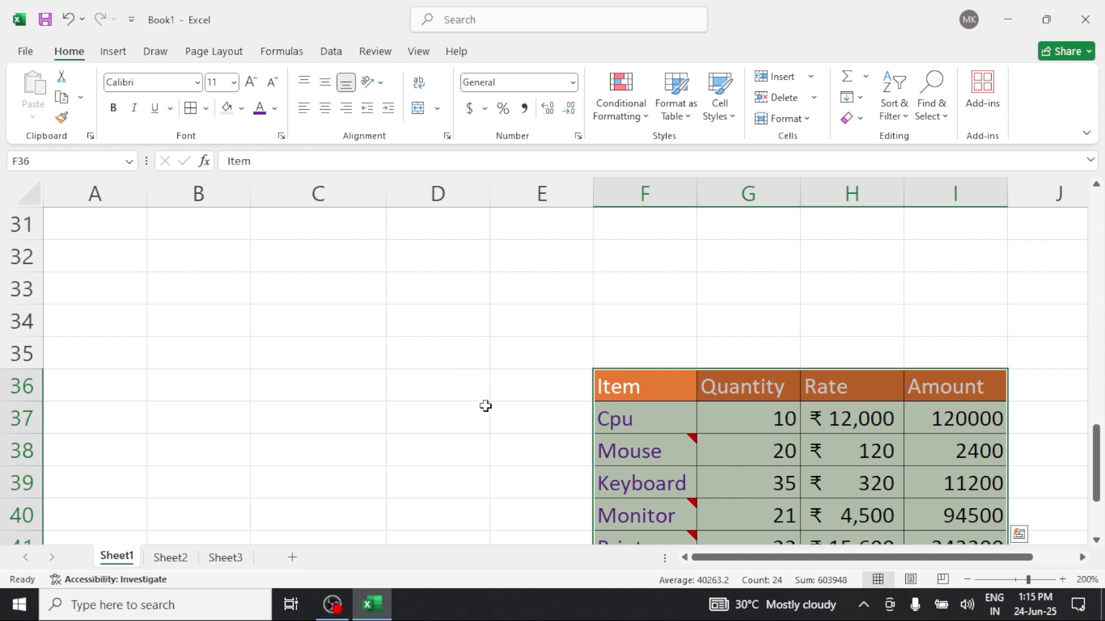
scroll(485, 406, up, 10)
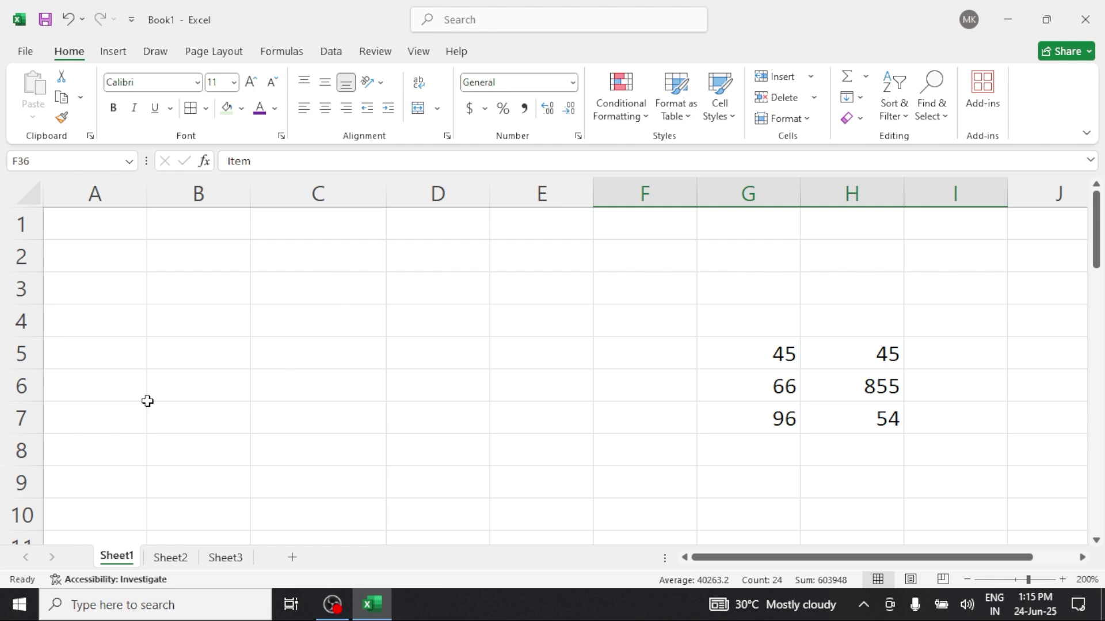
scroll(321, 318, down, 11)
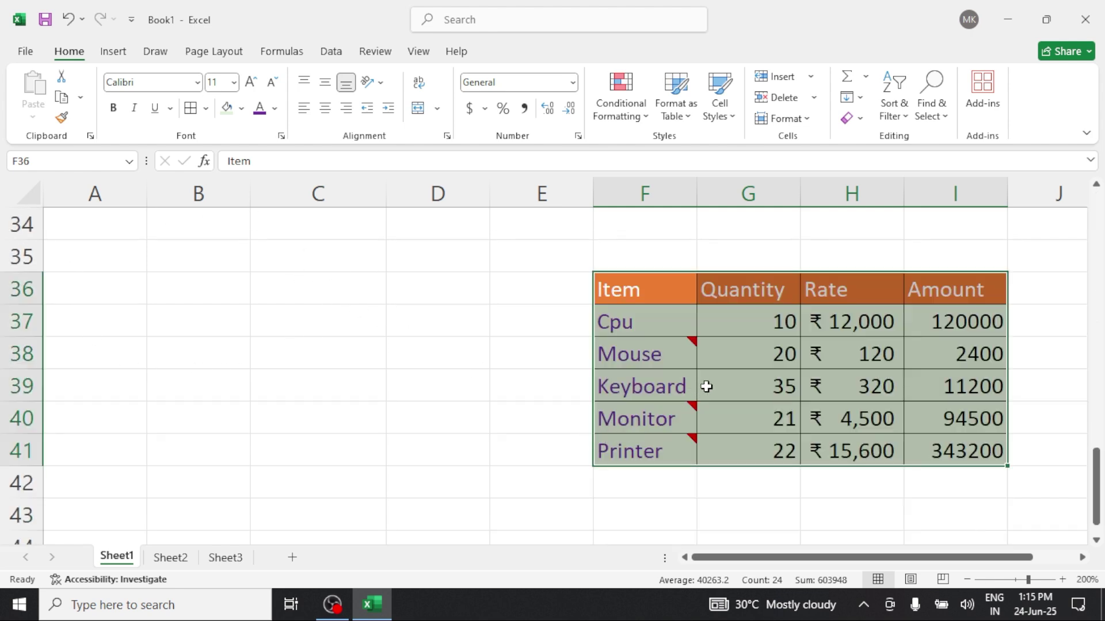
click(724, 502)
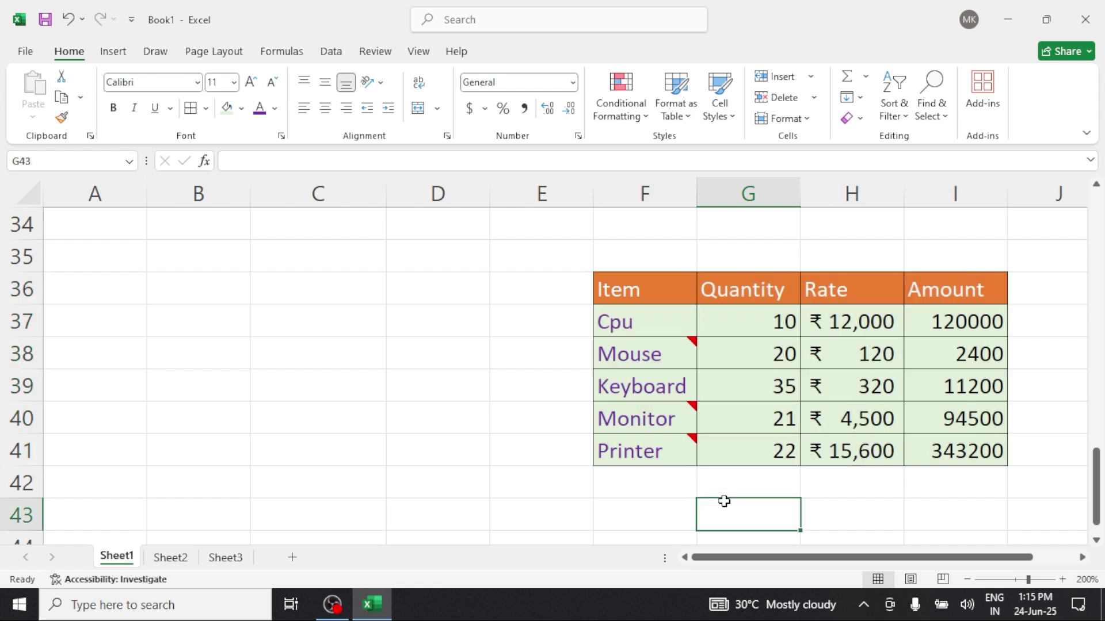
Cut the sales table F36:I41, paste it at A1, and release the selection by moving to D9
drag(648, 285, 978, 465)
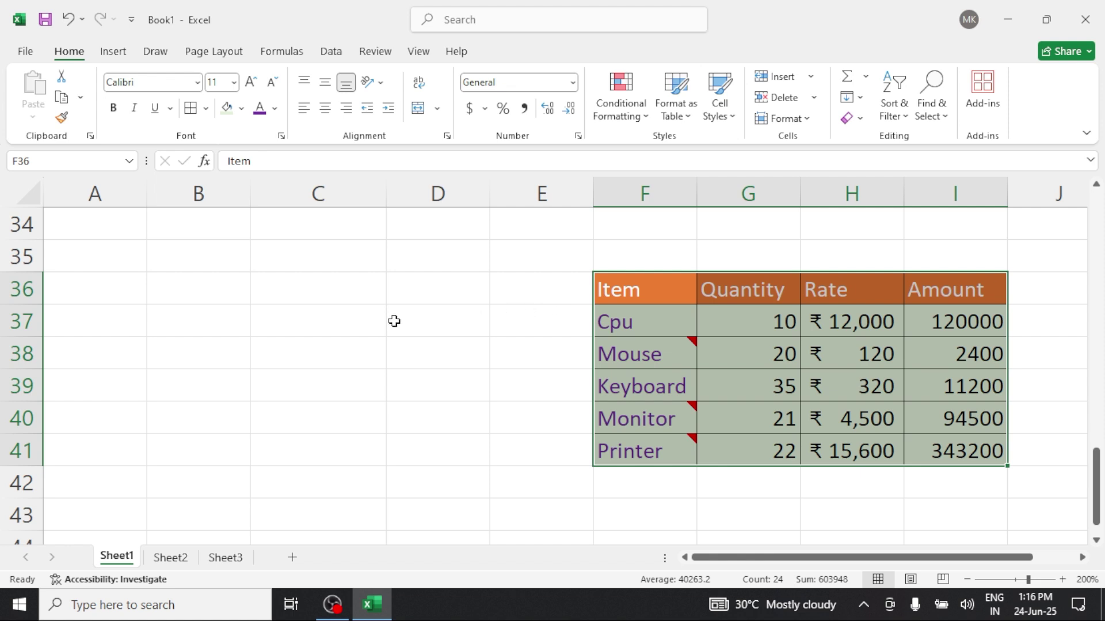
key(ctrl+x)
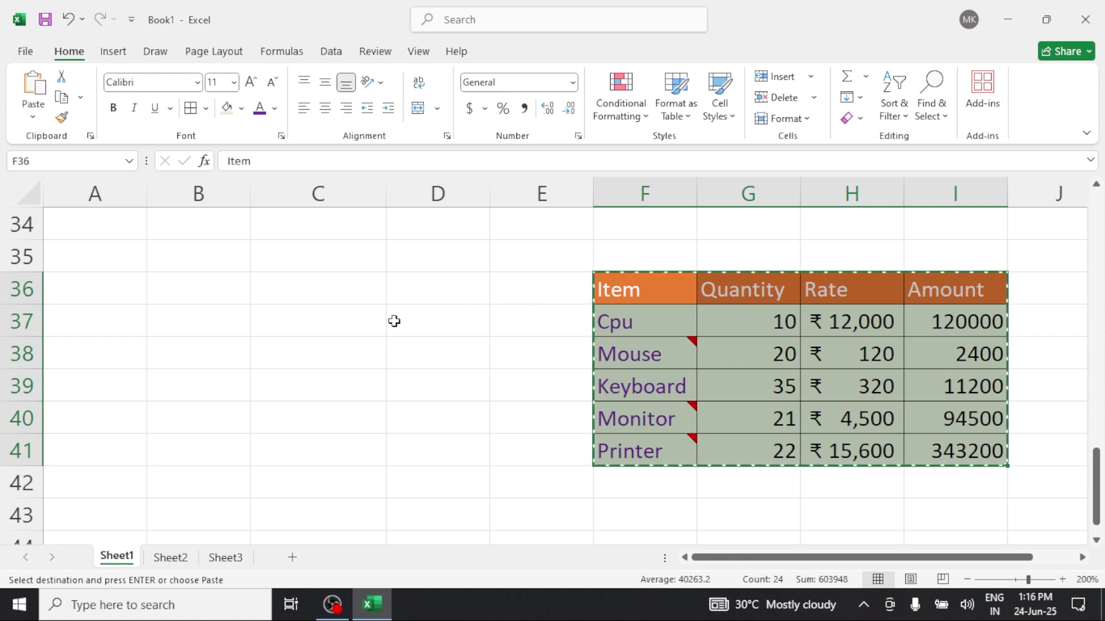
scroll(792, 354, up, 11)
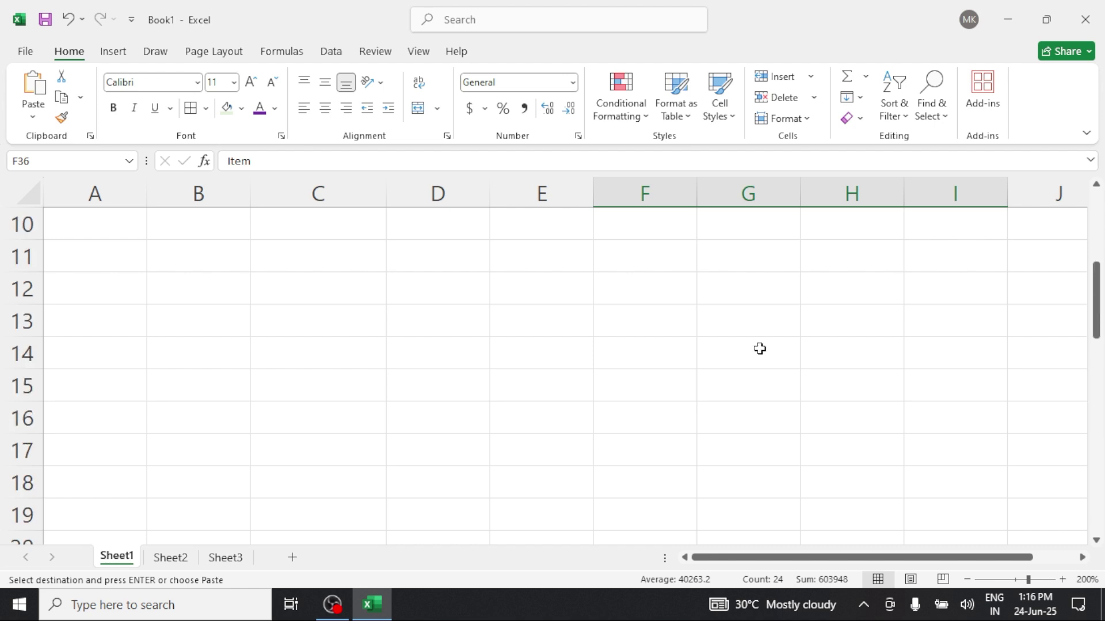
click(124, 225)
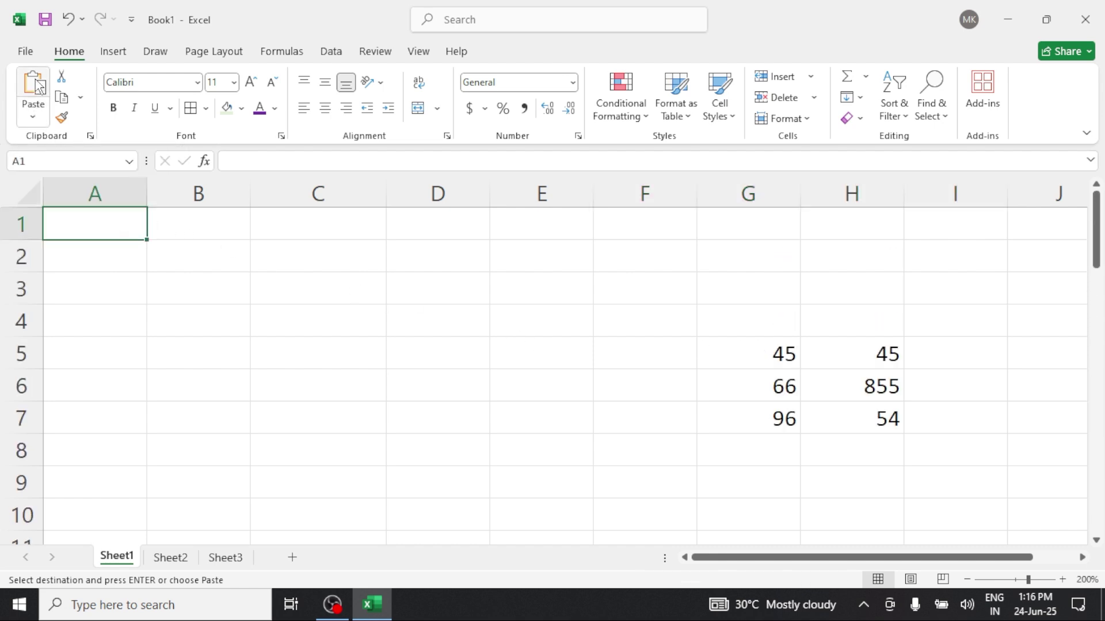
click(34, 120)
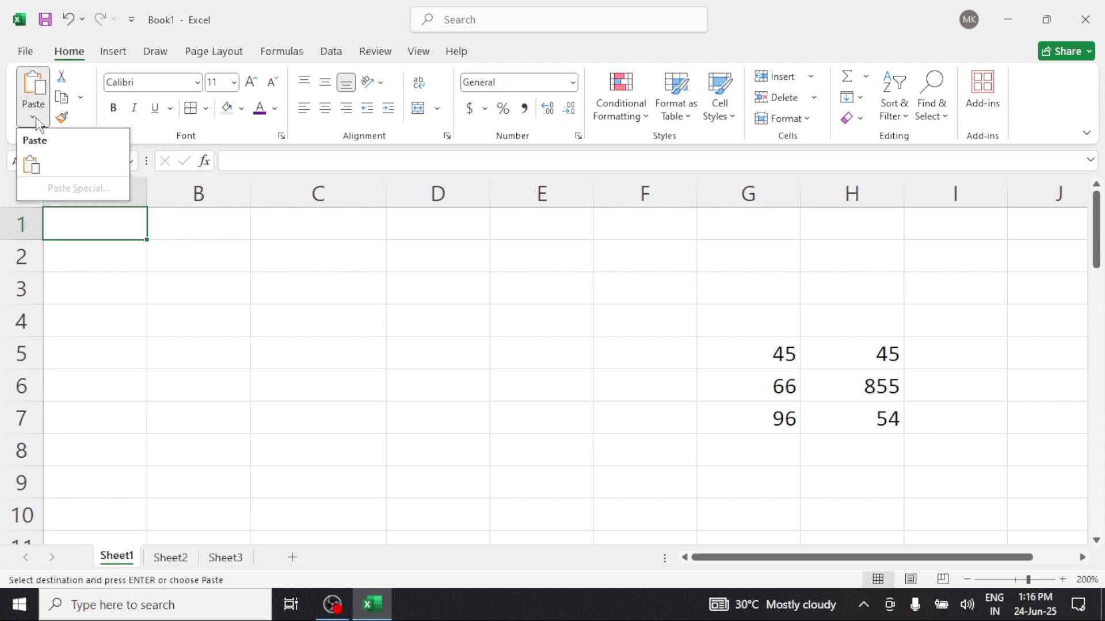
click(33, 164)
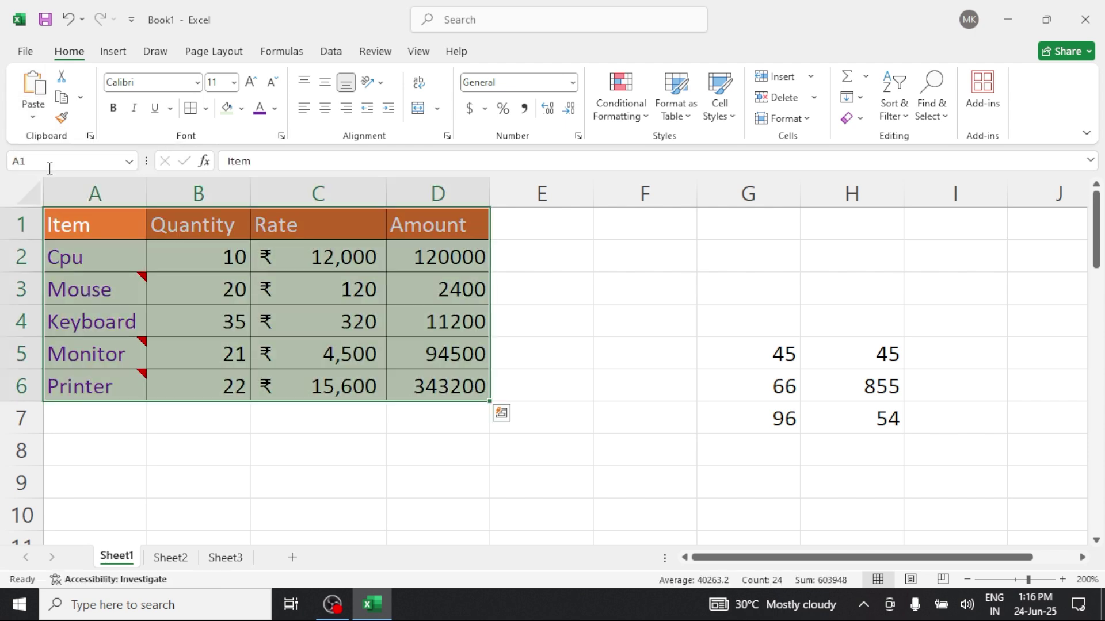
click(433, 493)
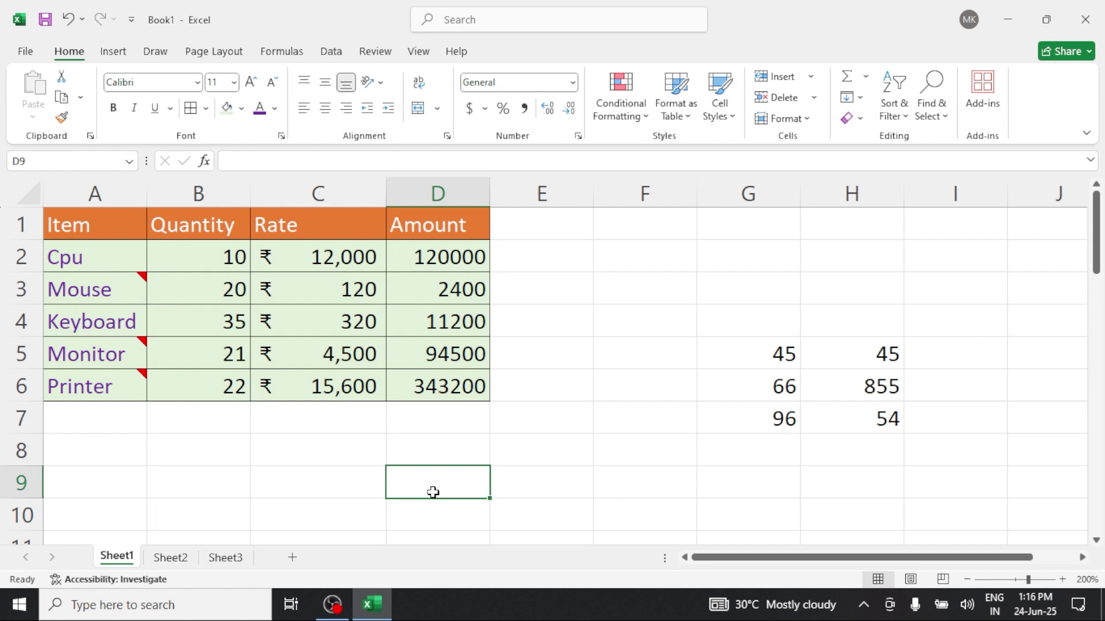
scroll(433, 493, down, 15)
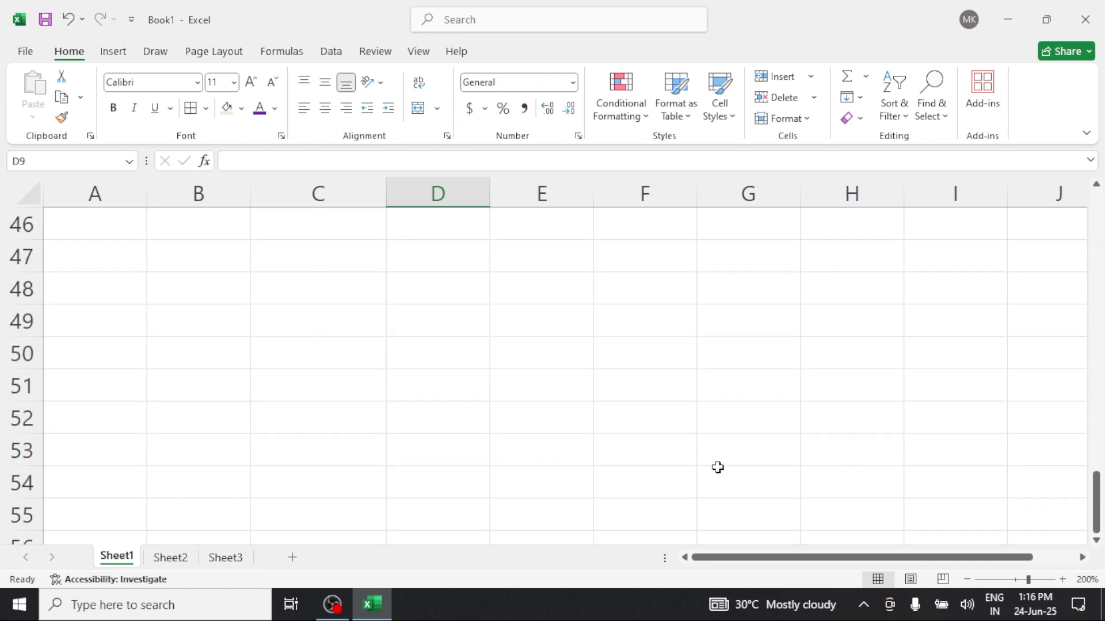
scroll(718, 467, up, 15)
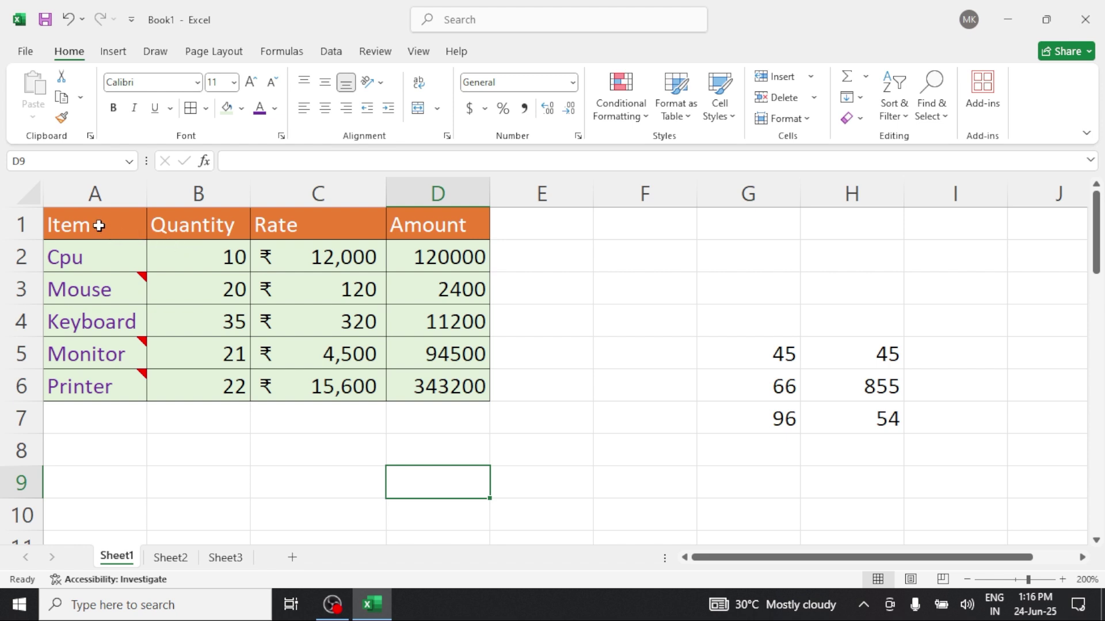
Cut the sales table A1:D6 and paste it at I9
drag(99, 225, 454, 385)
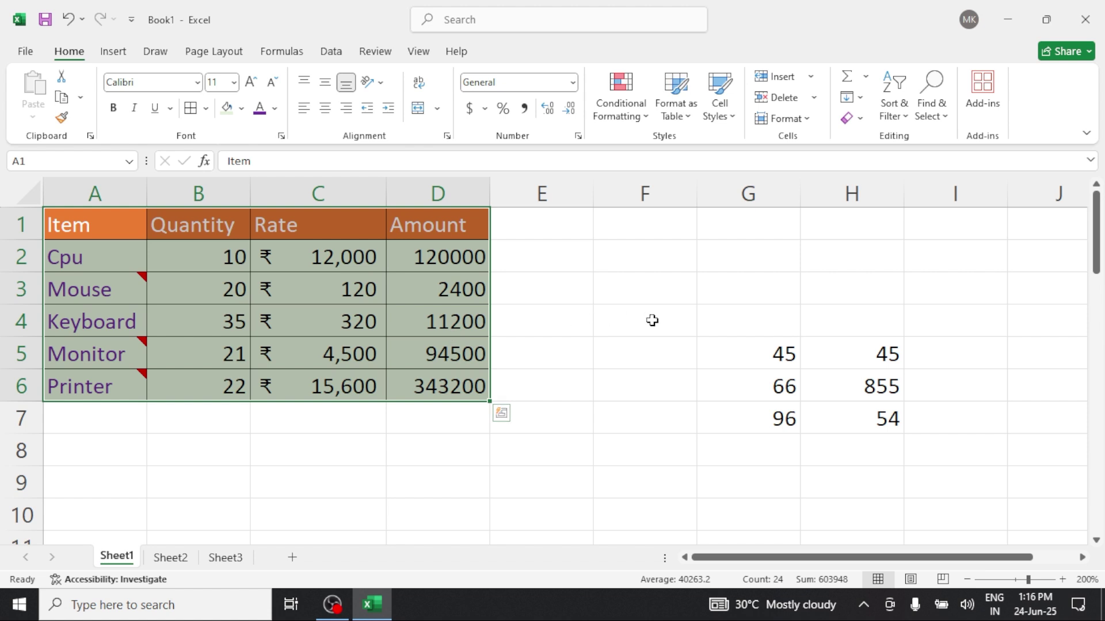
key(ctrl+c)
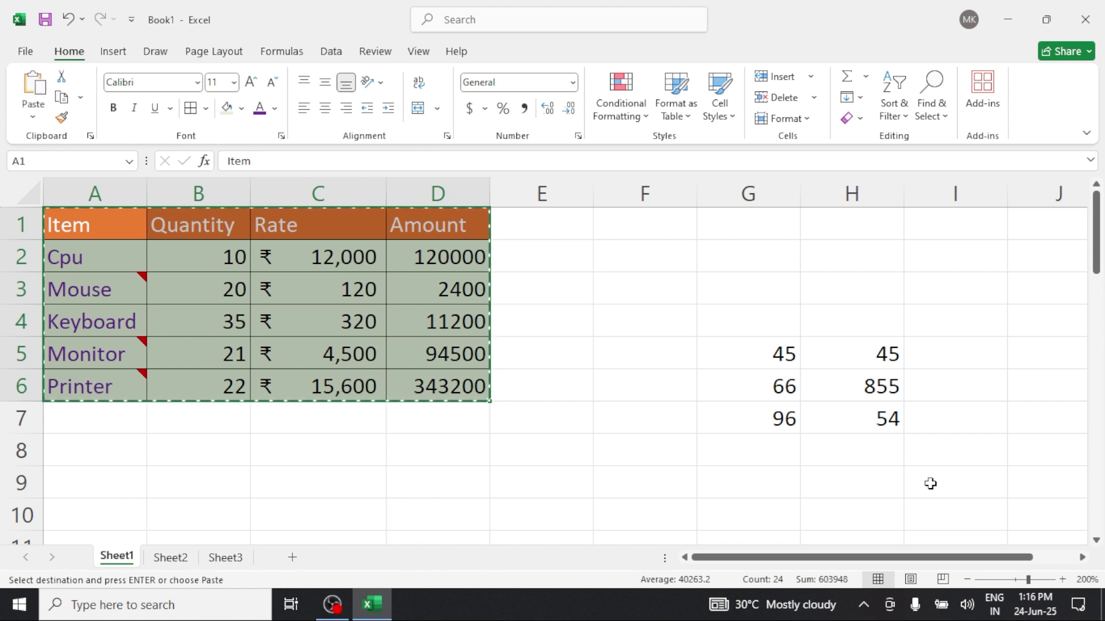
click(930, 484)
scroll(931, 484, down, 2)
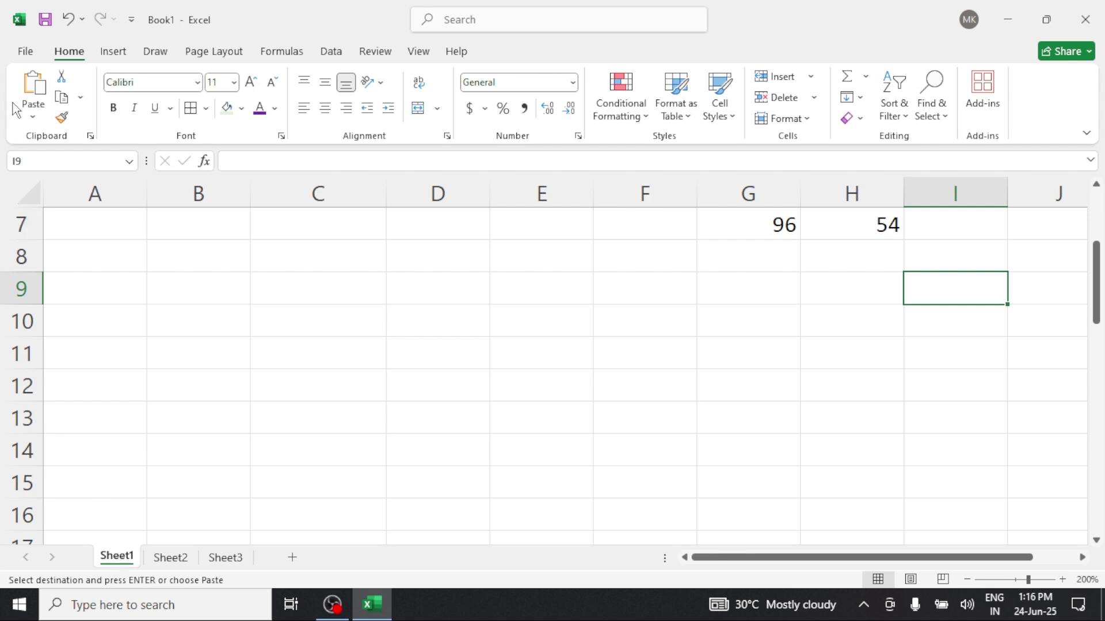
click(33, 111)
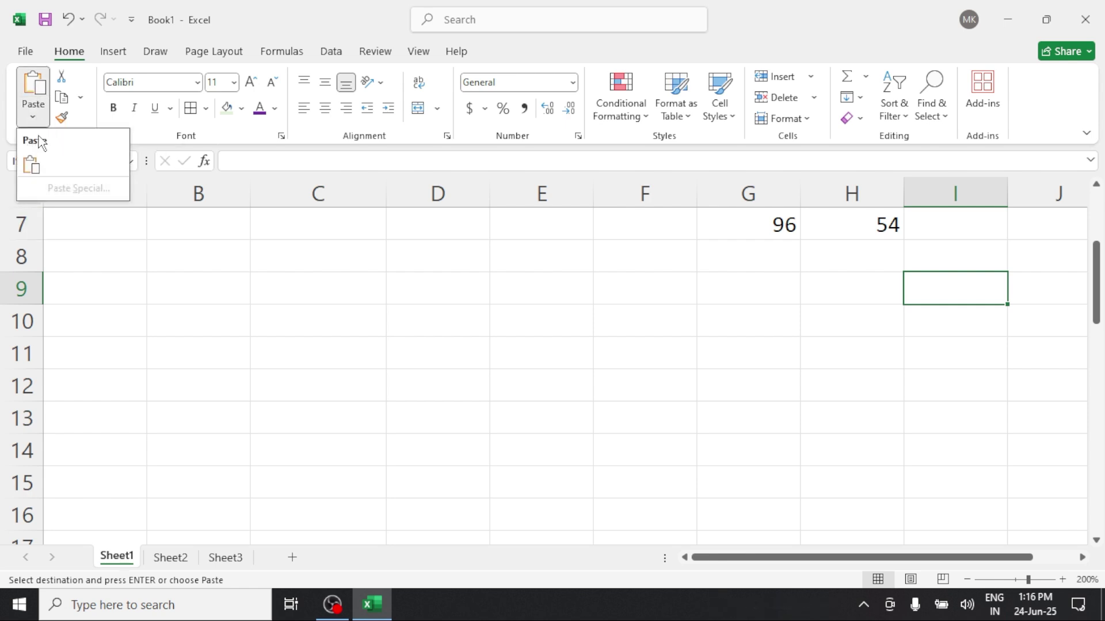
click(973, 298)
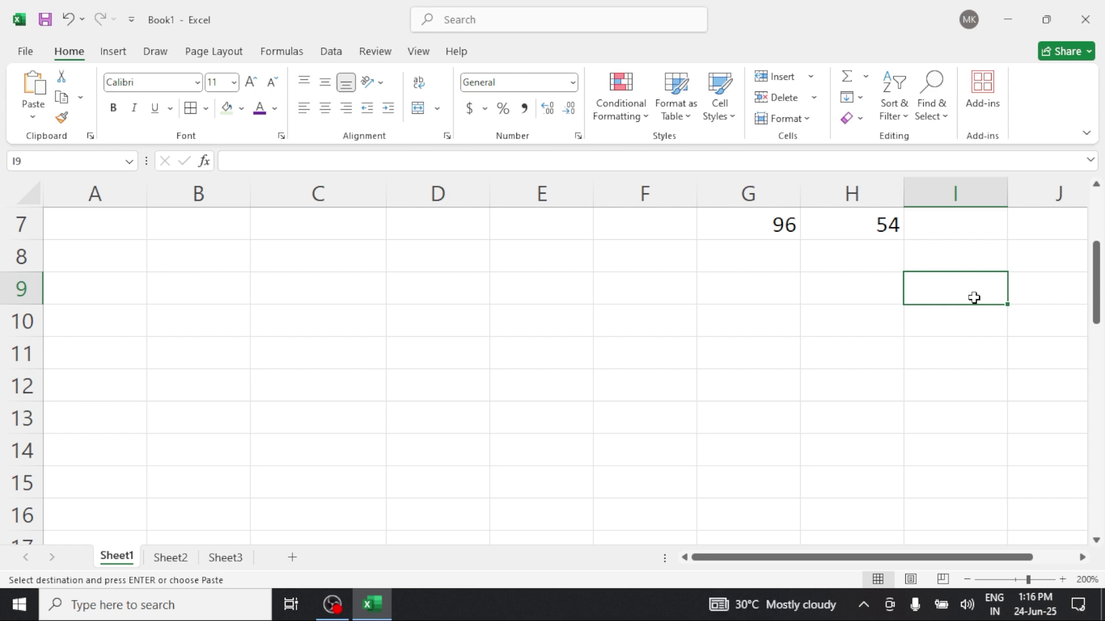
key(Return)
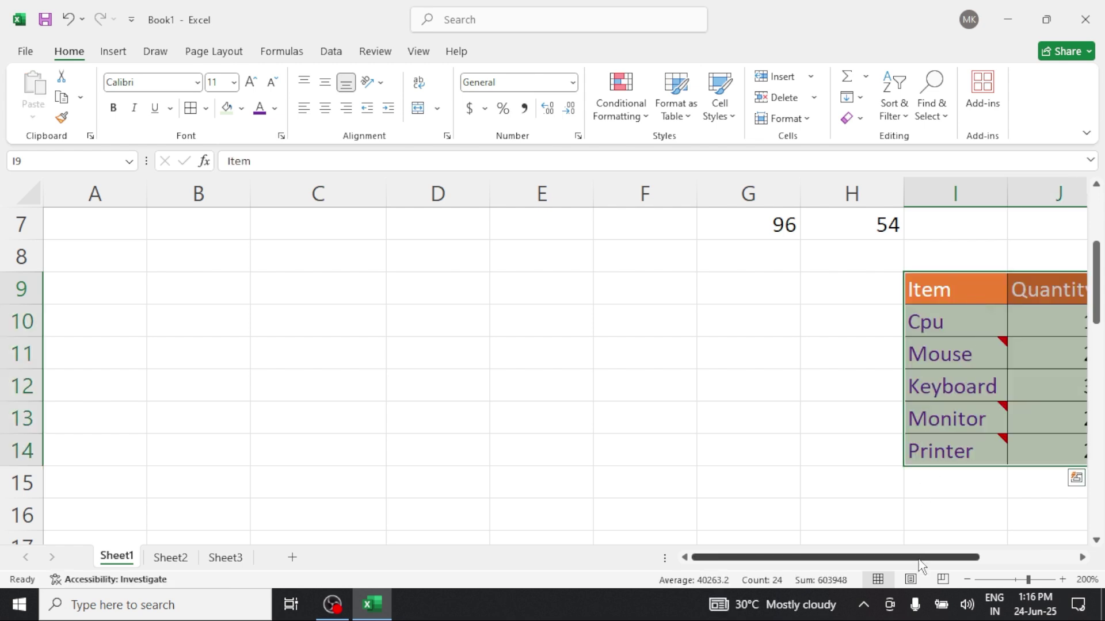
drag(921, 559, 983, 556)
scroll(115, 292, up, 2)
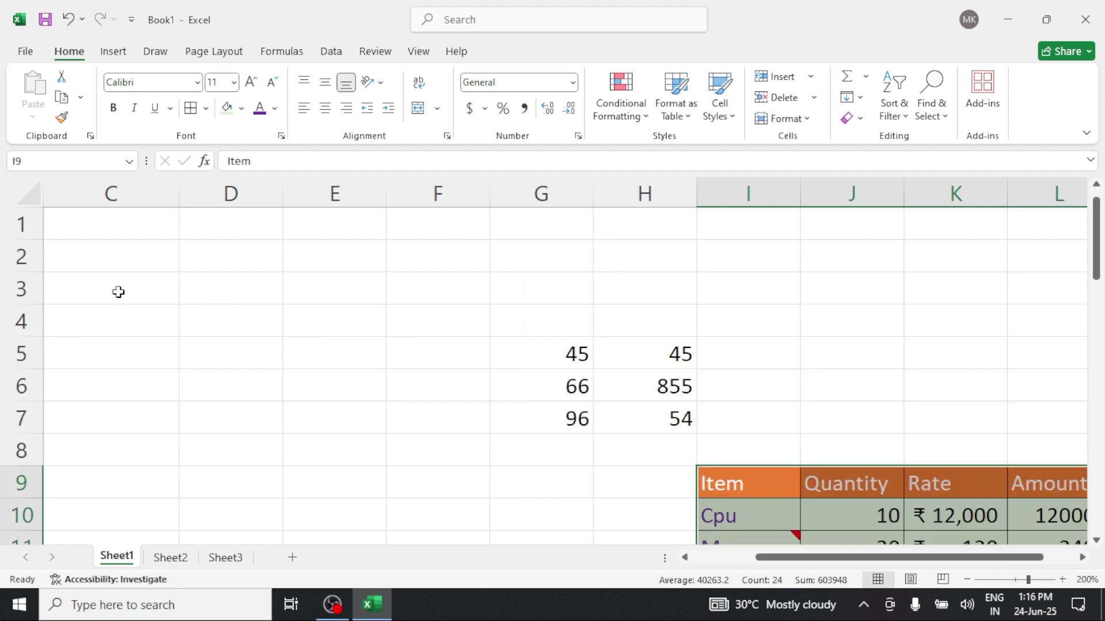
Cut the sales table starting at I9, paste it back at A1, and release the selection by moving to F5
scroll(340, 333, down, 1)
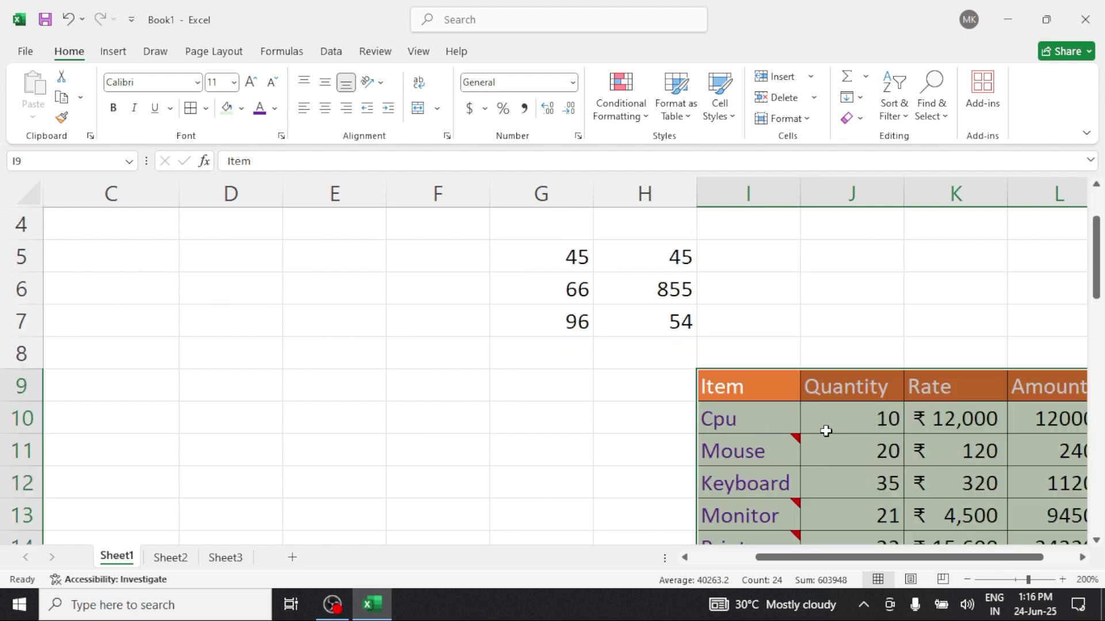
key(ctrl+c)
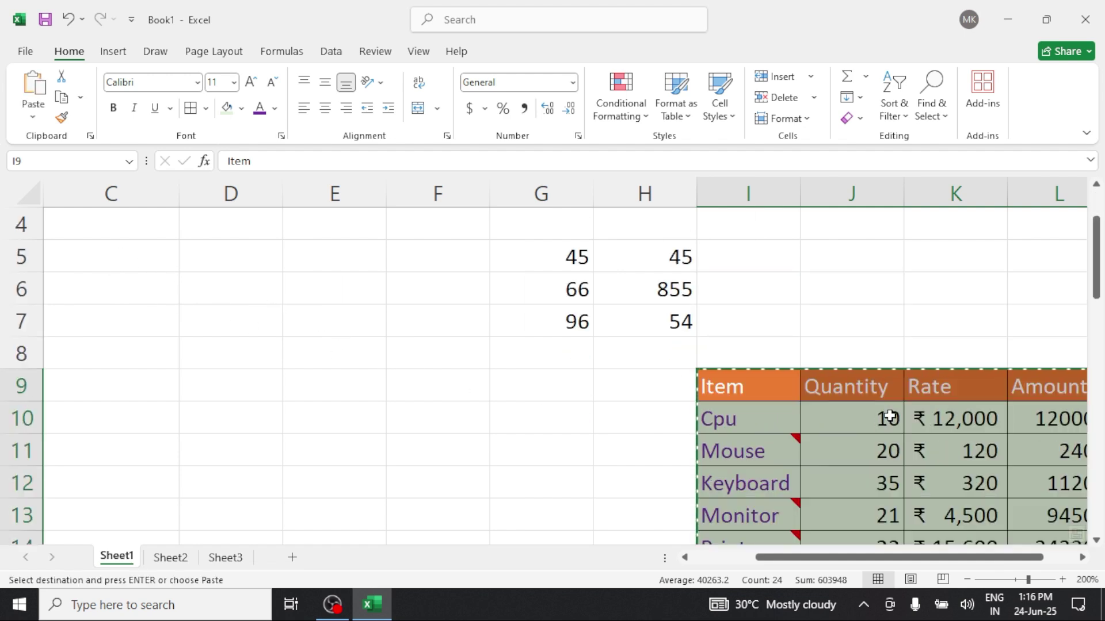
drag(853, 561, 789, 561)
click(116, 214)
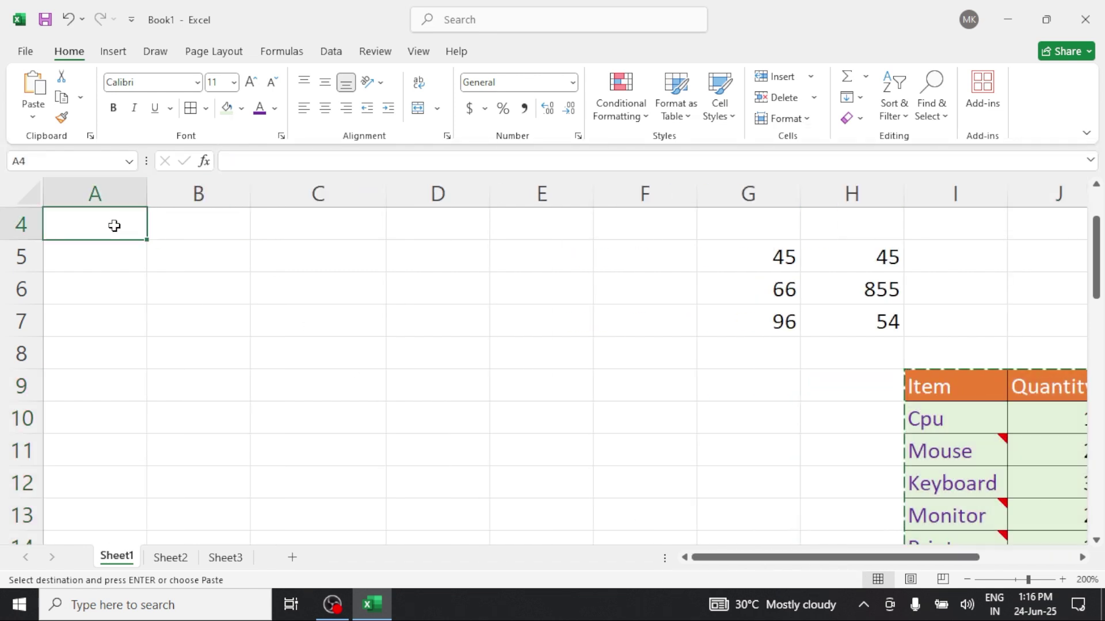
scroll(114, 224, up, 1)
click(113, 226)
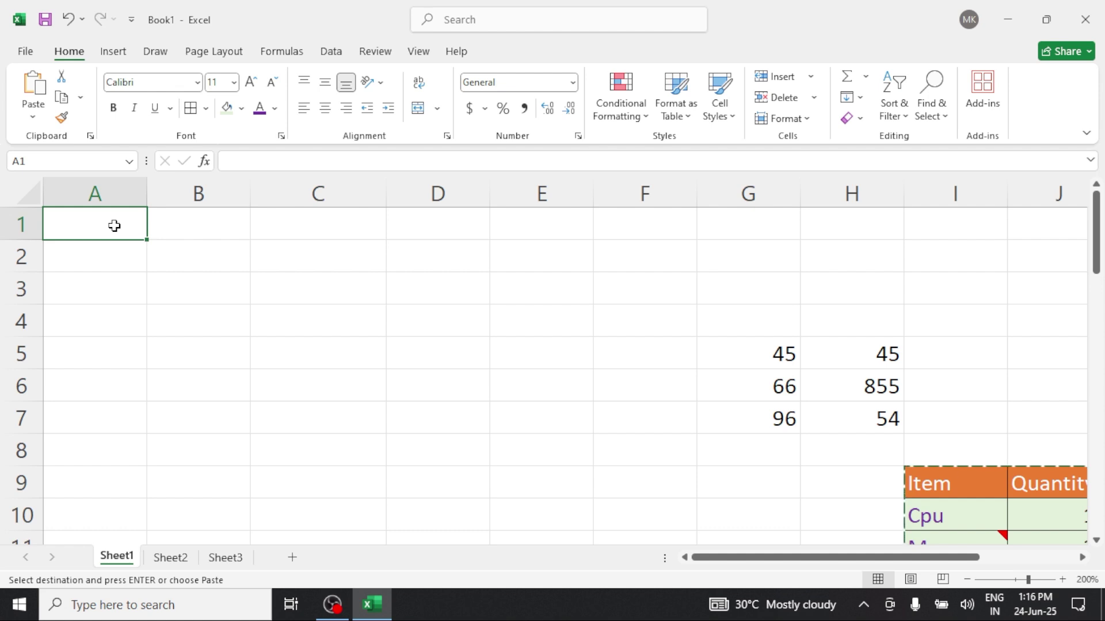
key(Return)
click(598, 340)
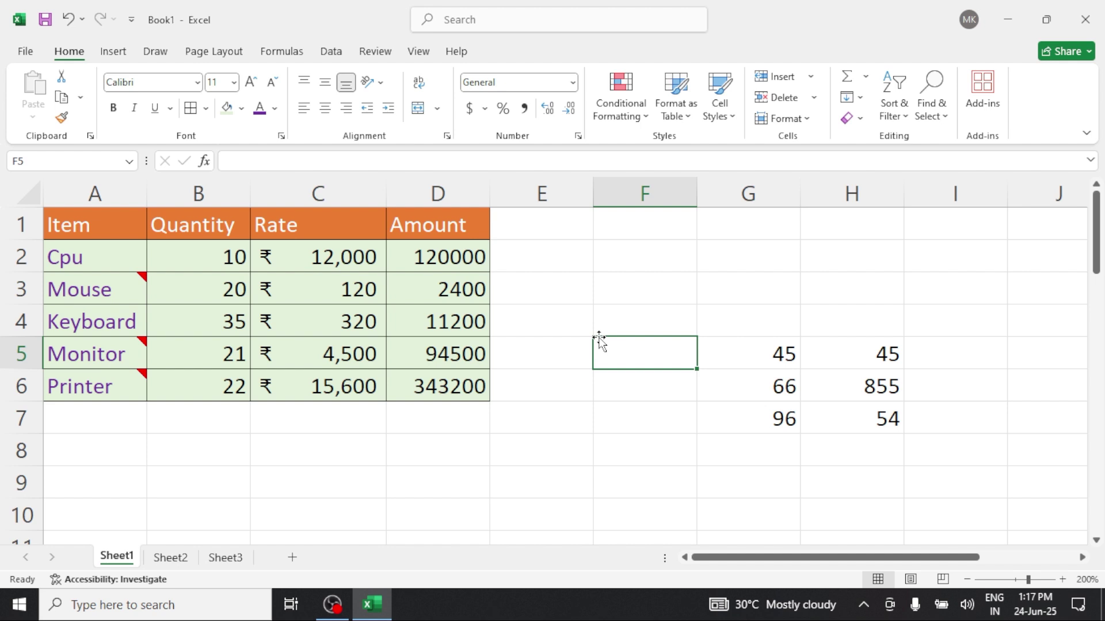
Select the sales table A1:D6 and copy it as ordinary cells
drag(82, 227, 434, 380)
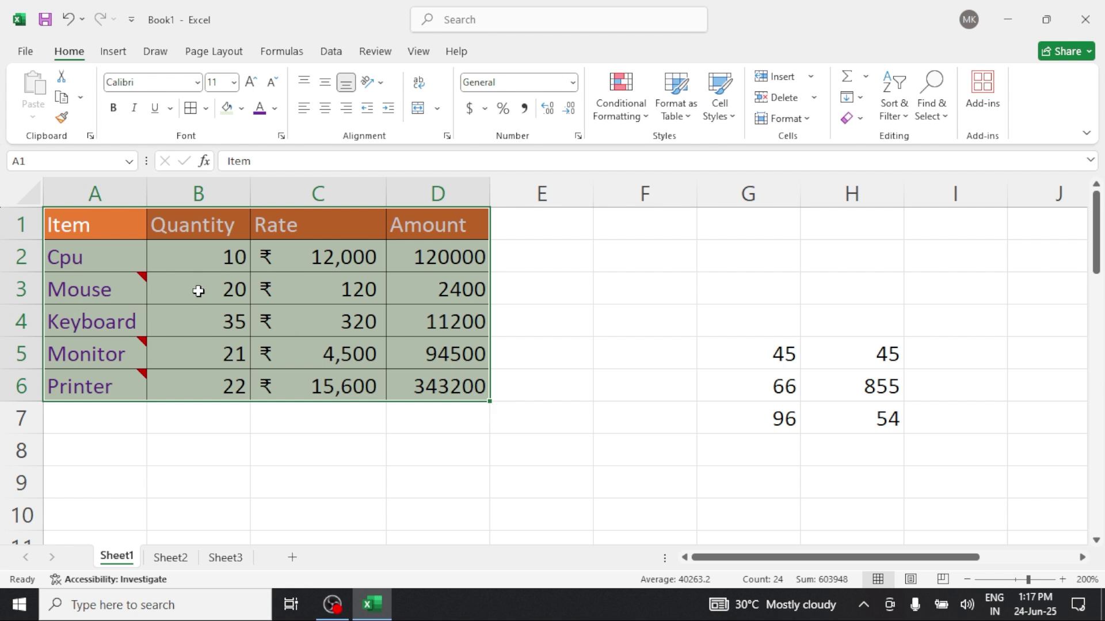
click(84, 98)
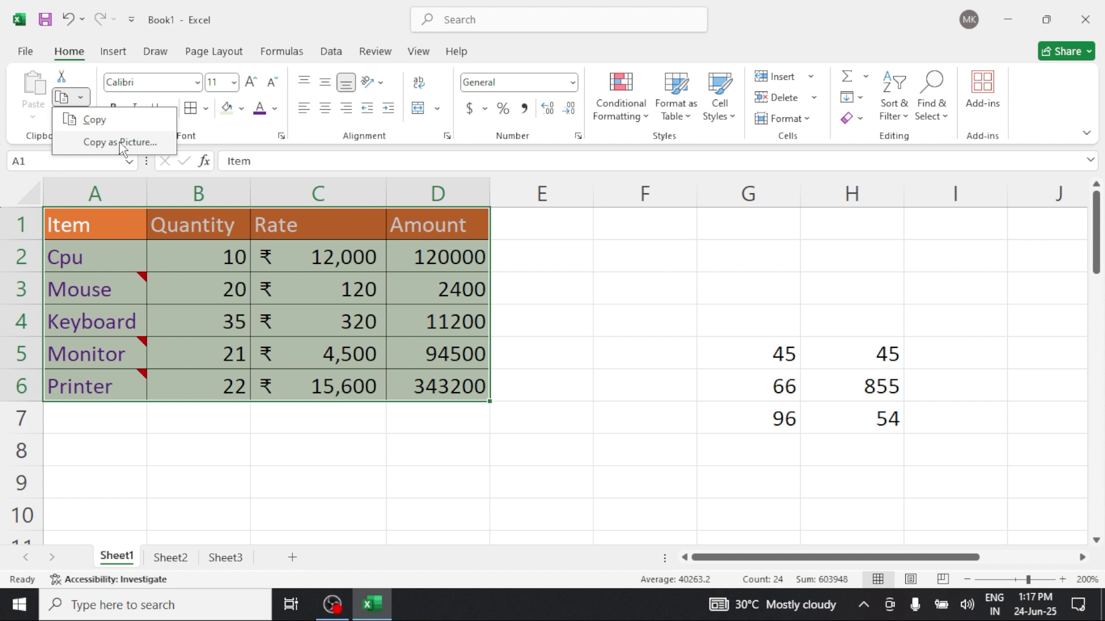
click(92, 120)
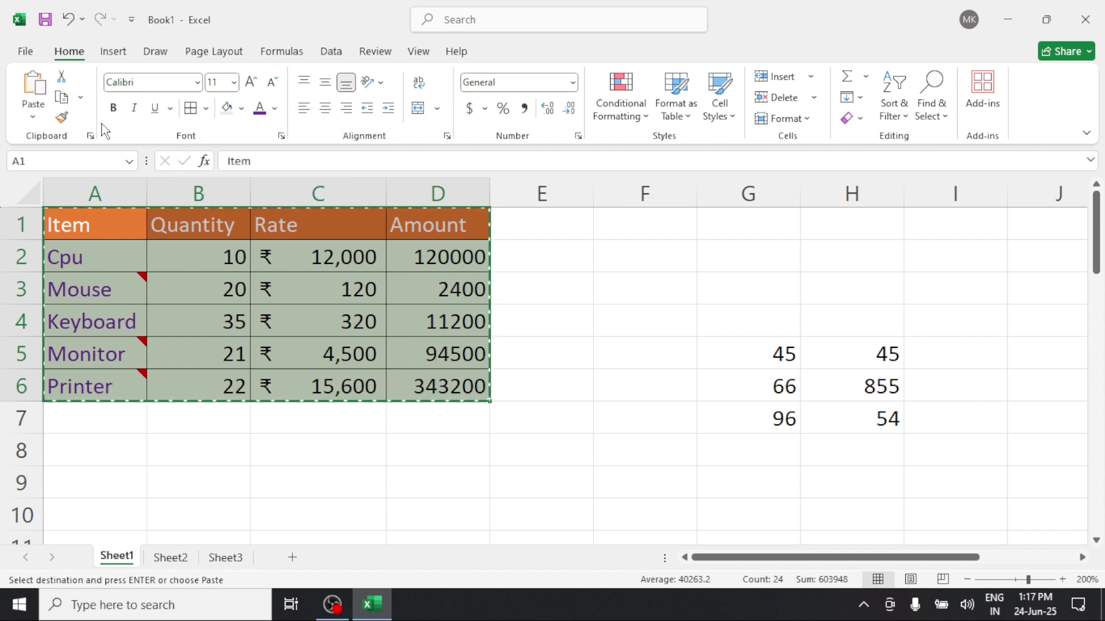
key(ctrl+v)
scroll(662, 449, down, 1)
scroll(454, 373, down, 1)
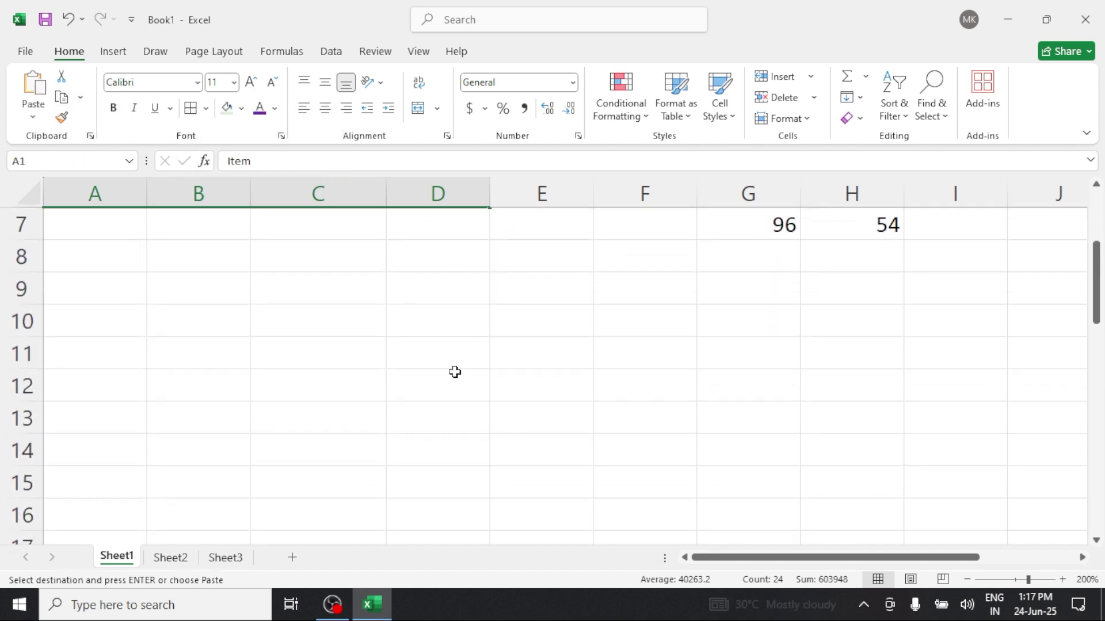
scroll(439, 336, up, 2)
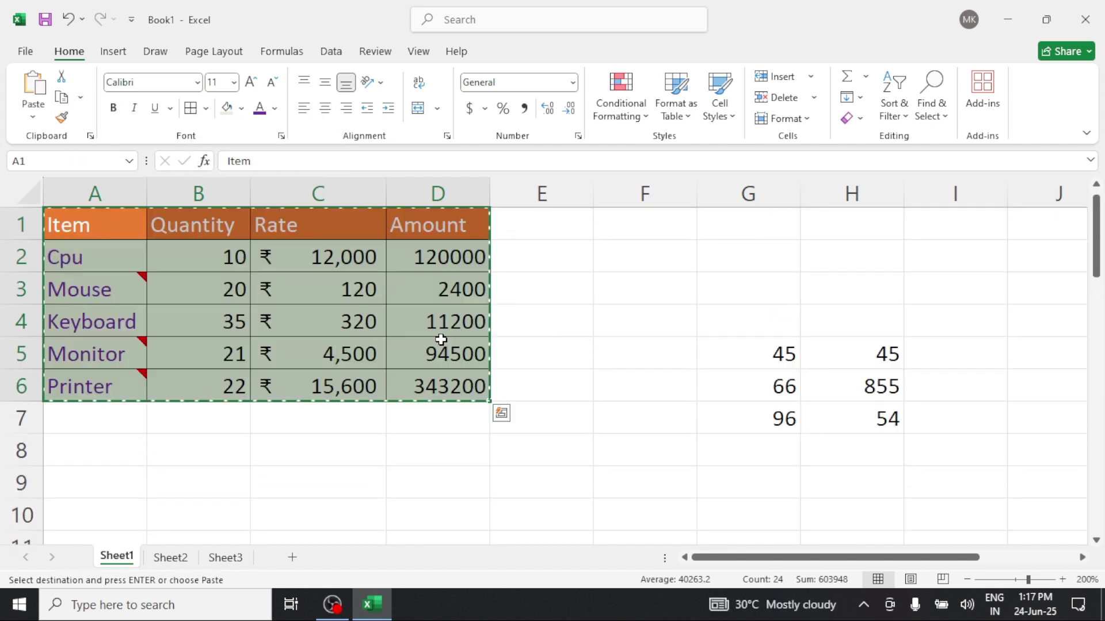
Paste the copied sales table at E9 and release the selection by moving to B16
click(572, 471)
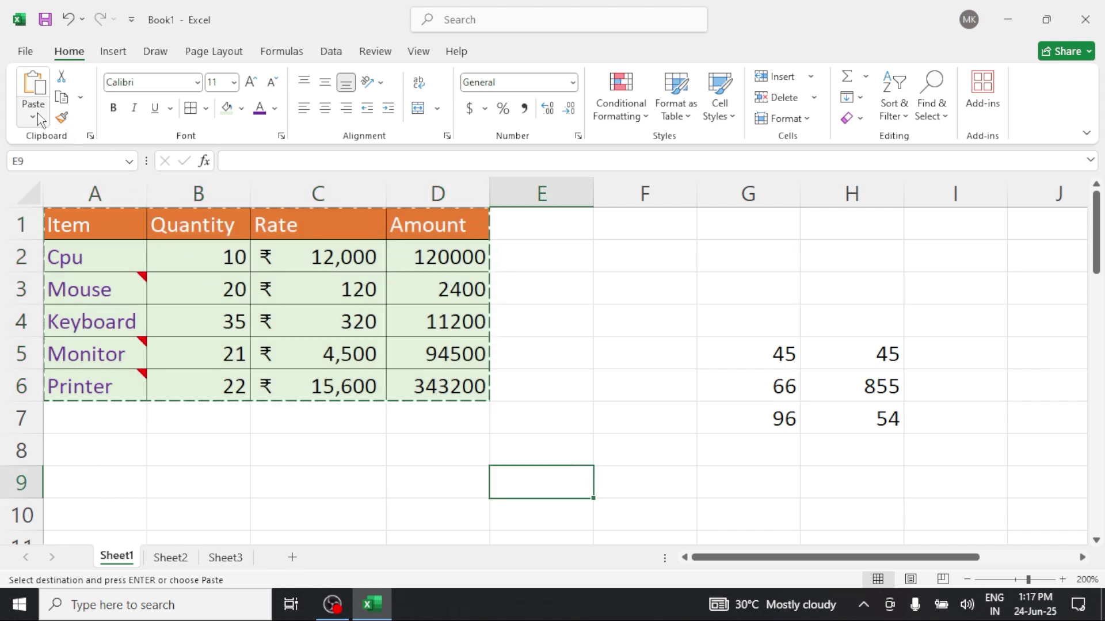
click(33, 88)
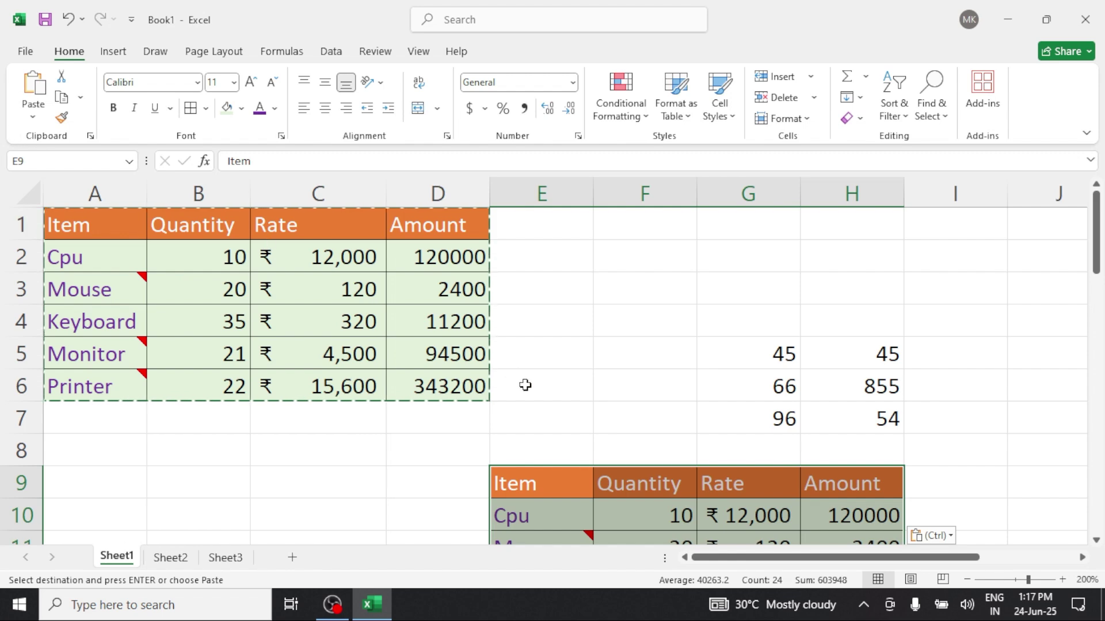
scroll(682, 509, down, 2)
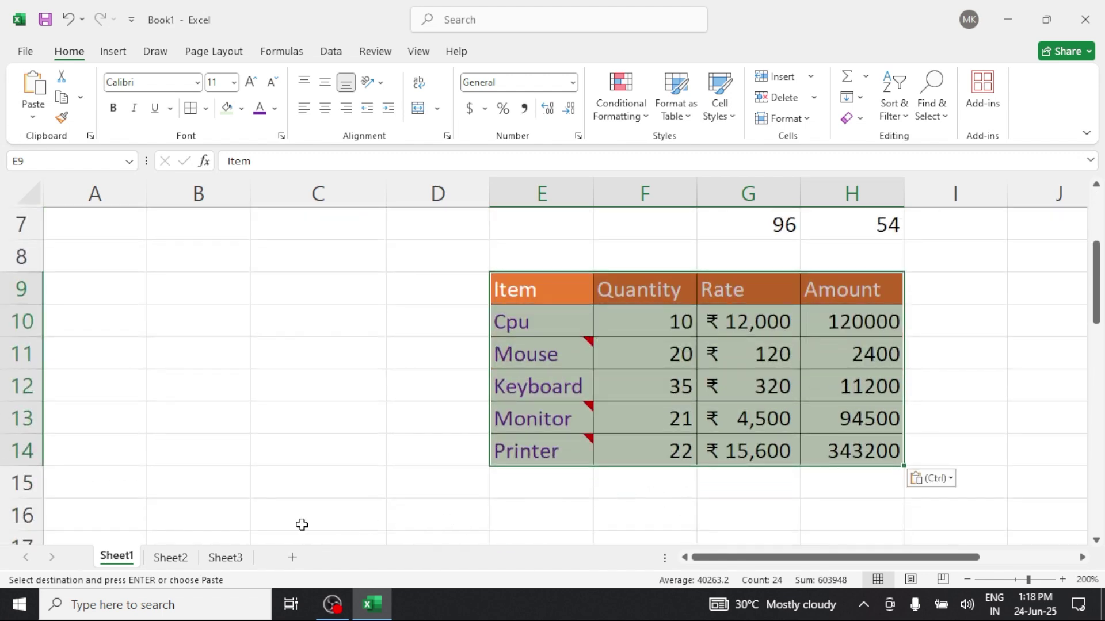
click(207, 519)
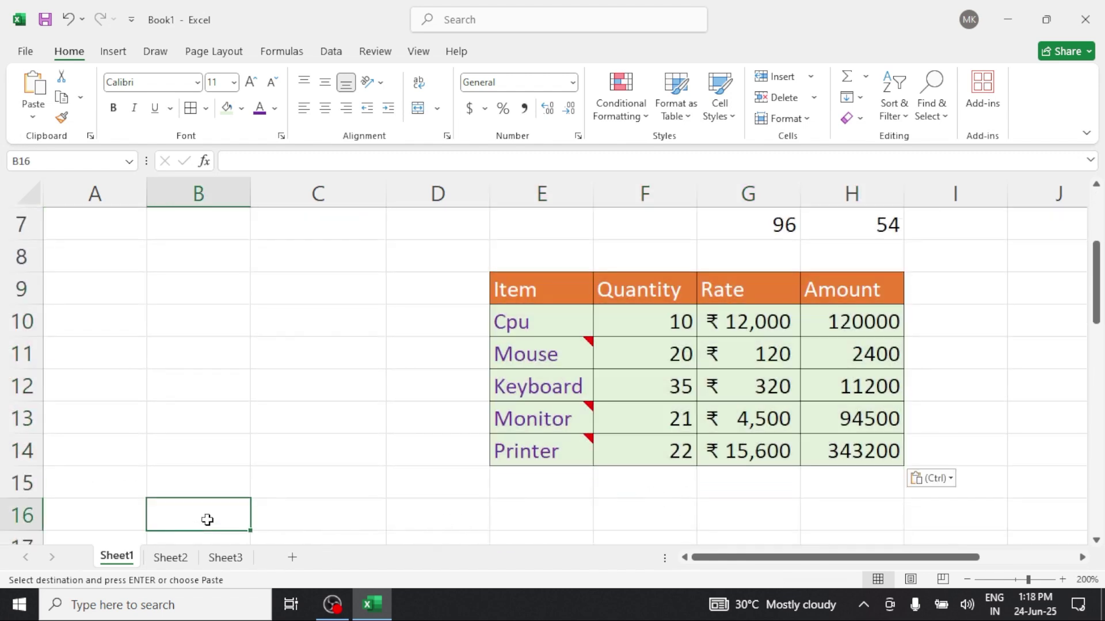
Paste the copied sales table at B16 and again at G19
click(33, 88)
scroll(424, 409, up, 2)
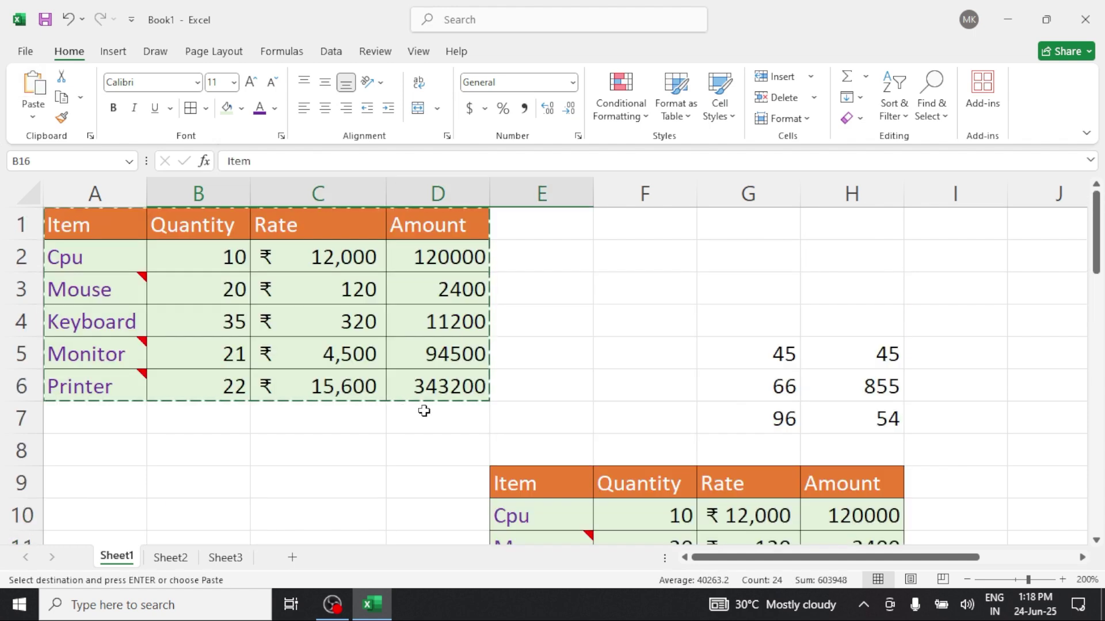
scroll(439, 415, down, 2)
scroll(667, 420, down, 2)
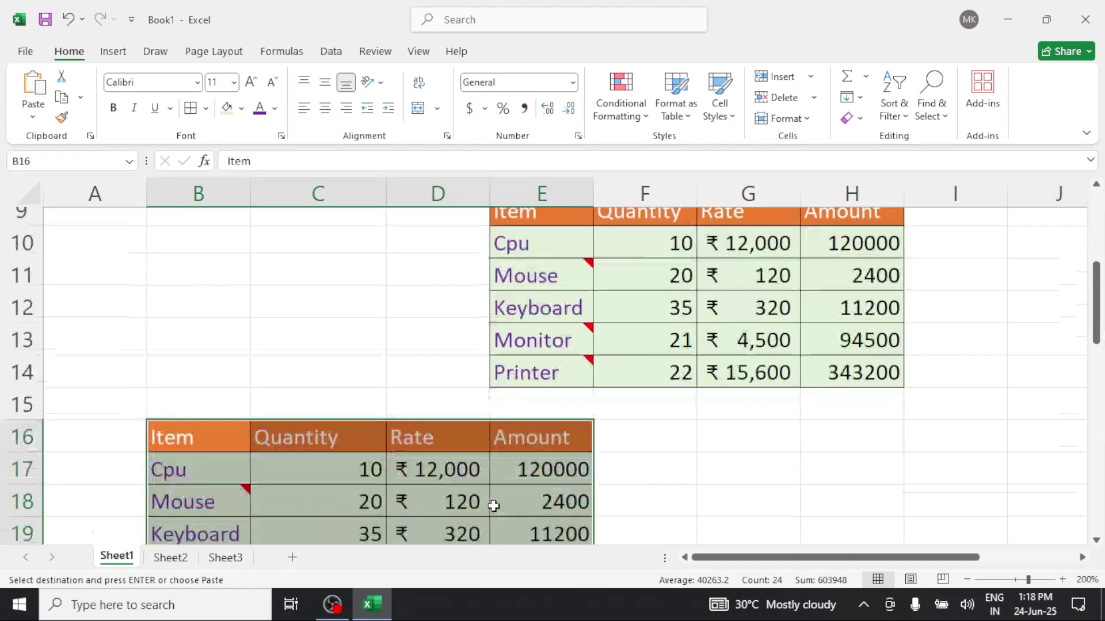
click(751, 430)
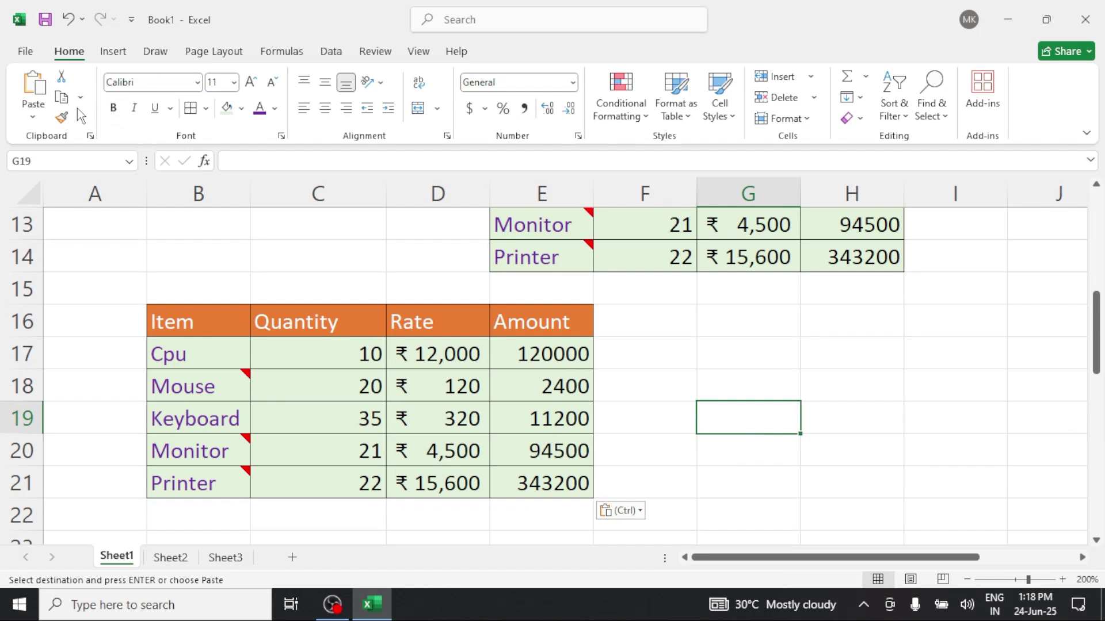
click(34, 87)
scroll(506, 351, down, 2)
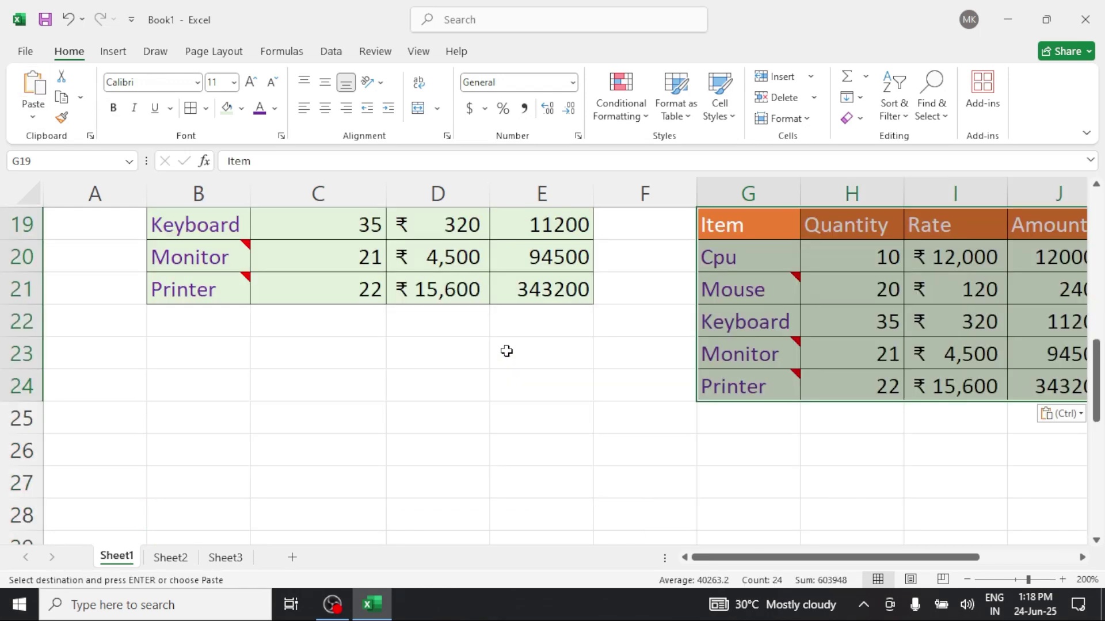
Paste another copy of the sales table at C26 and release the selection by moving to G32
click(285, 449)
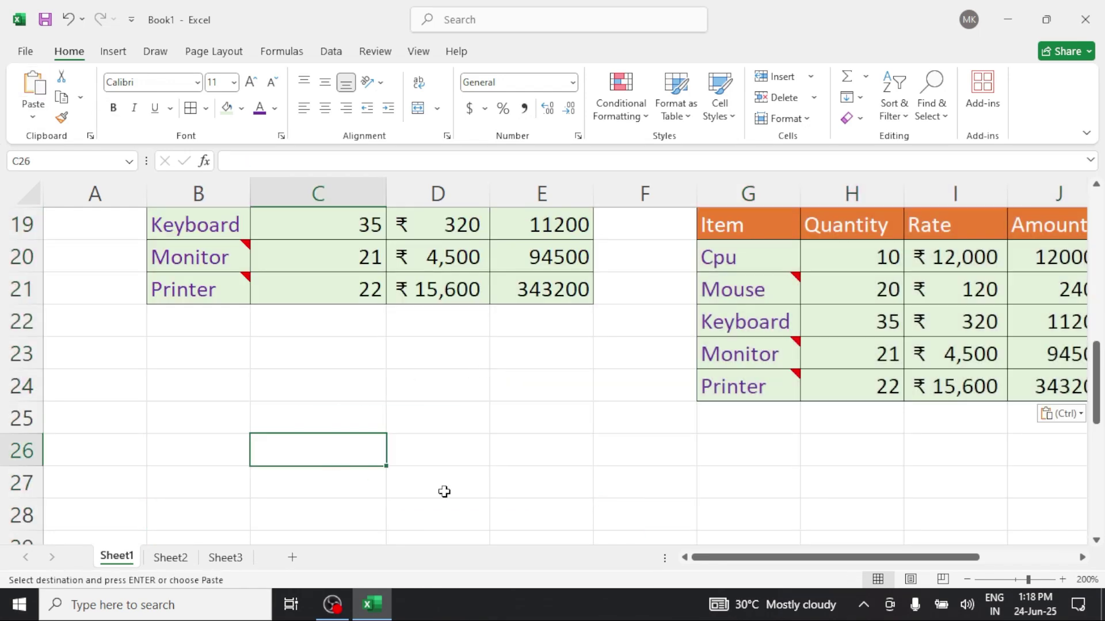
key(ctrl+v)
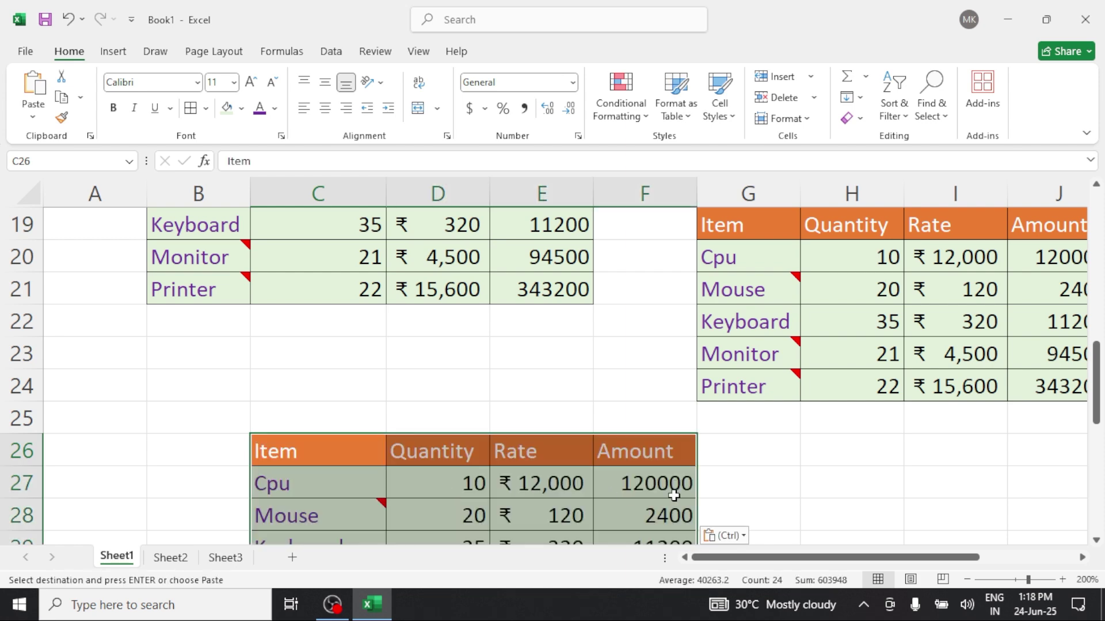
scroll(744, 496, down, 2)
click(794, 454)
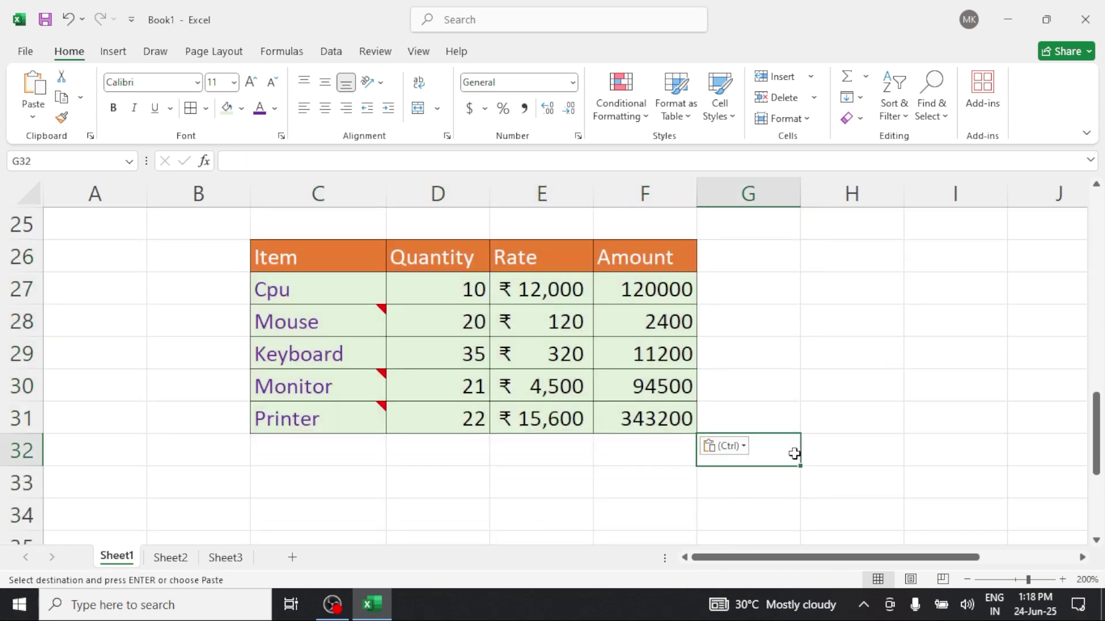
Paste a further copy of the sales table at E34
scroll(794, 454, up, 8)
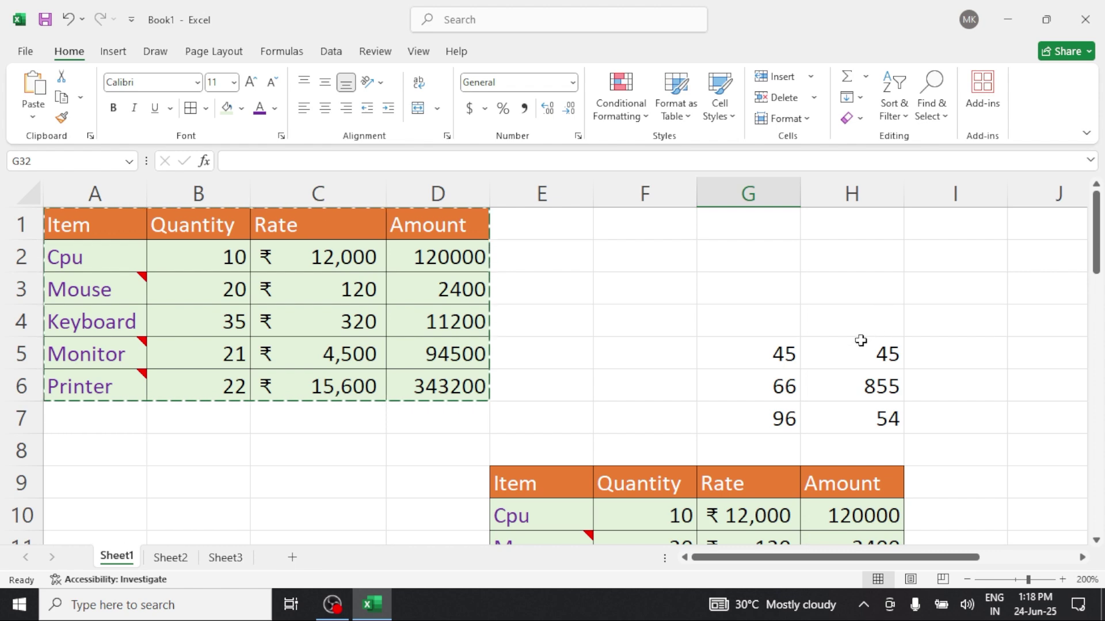
scroll(861, 343, down, 6)
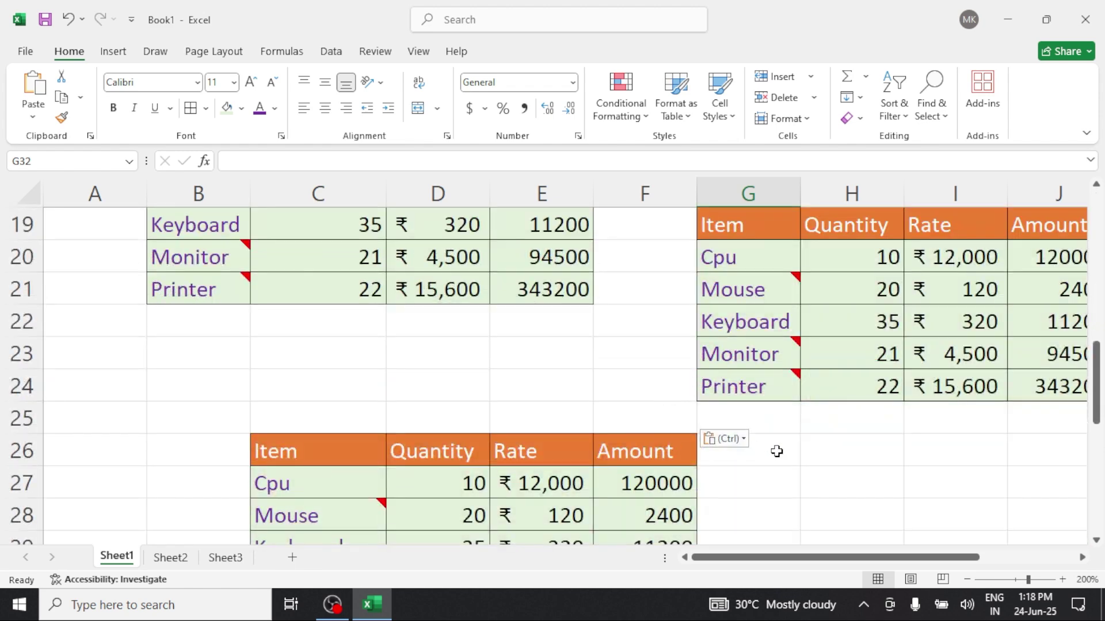
scroll(777, 452, down, 2)
click(569, 515)
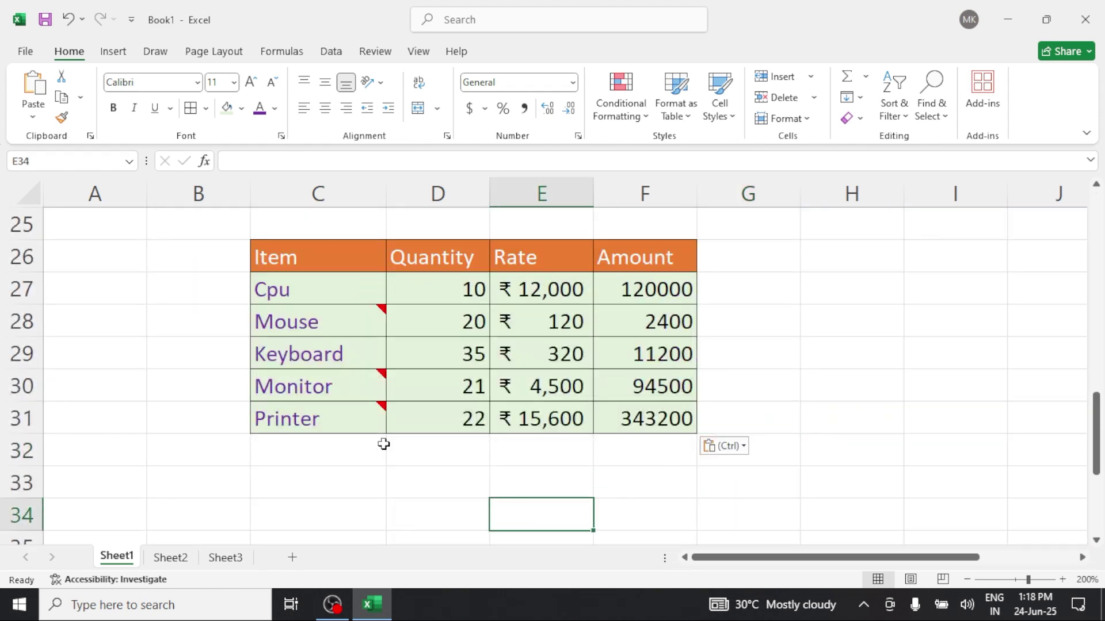
click(40, 86)
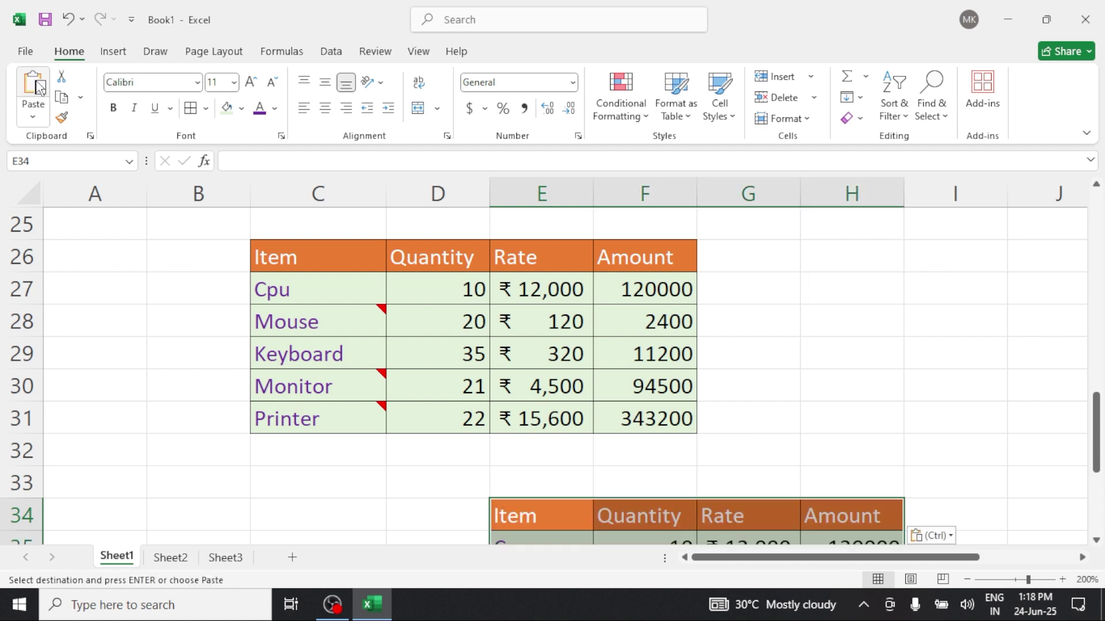
Paste the copied sales table at C41 using the standard paste option
scroll(253, 368, down, 3)
click(260, 443)
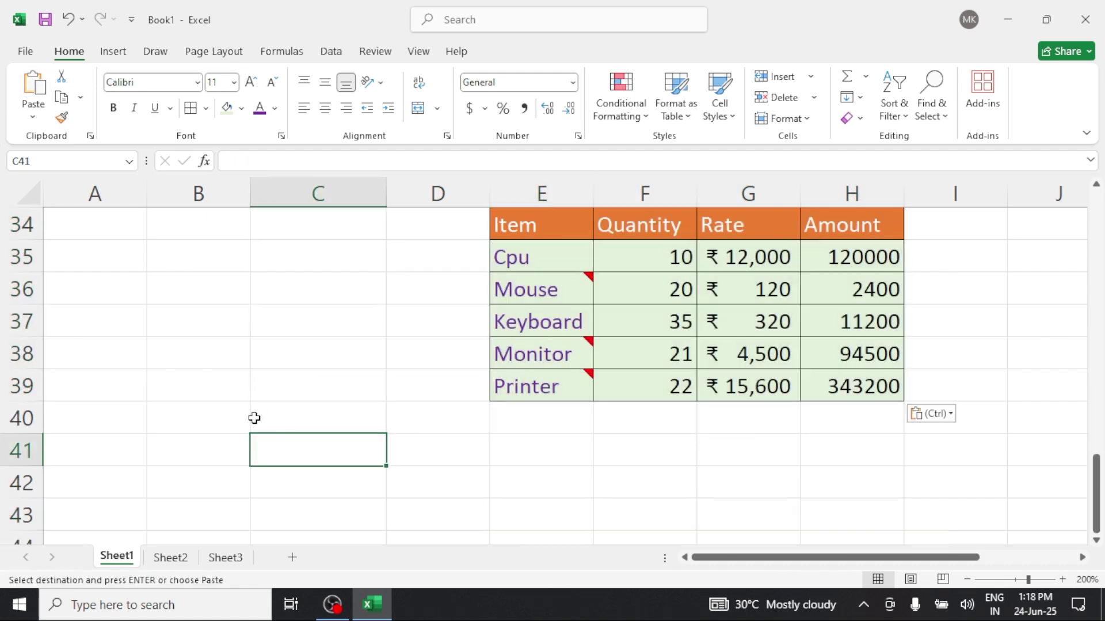
click(38, 118)
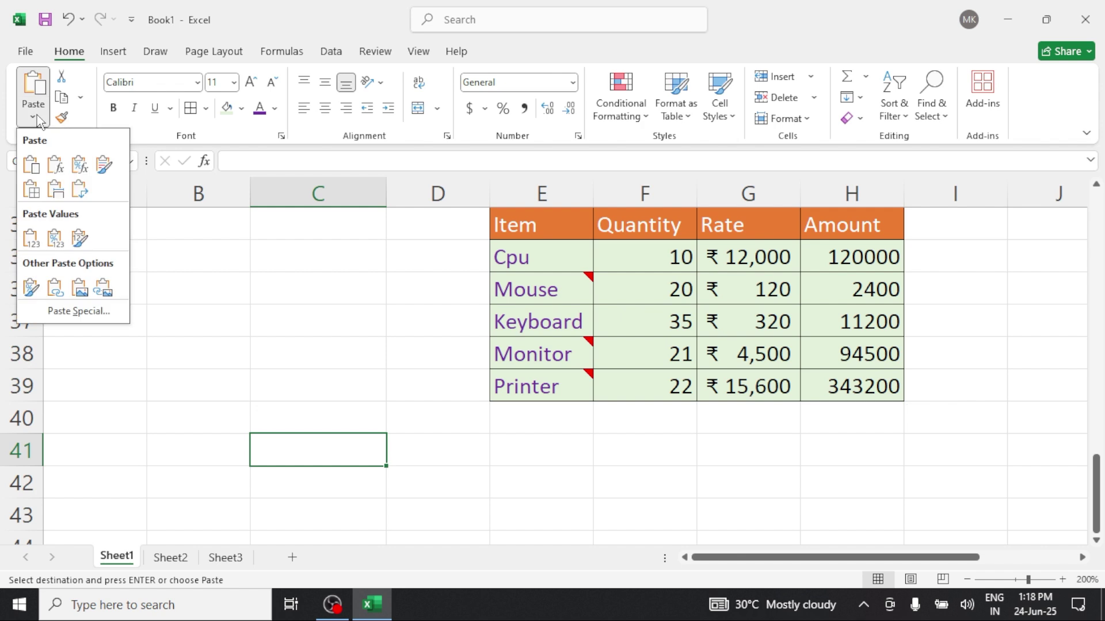
click(36, 167)
scroll(846, 443, down, 2)
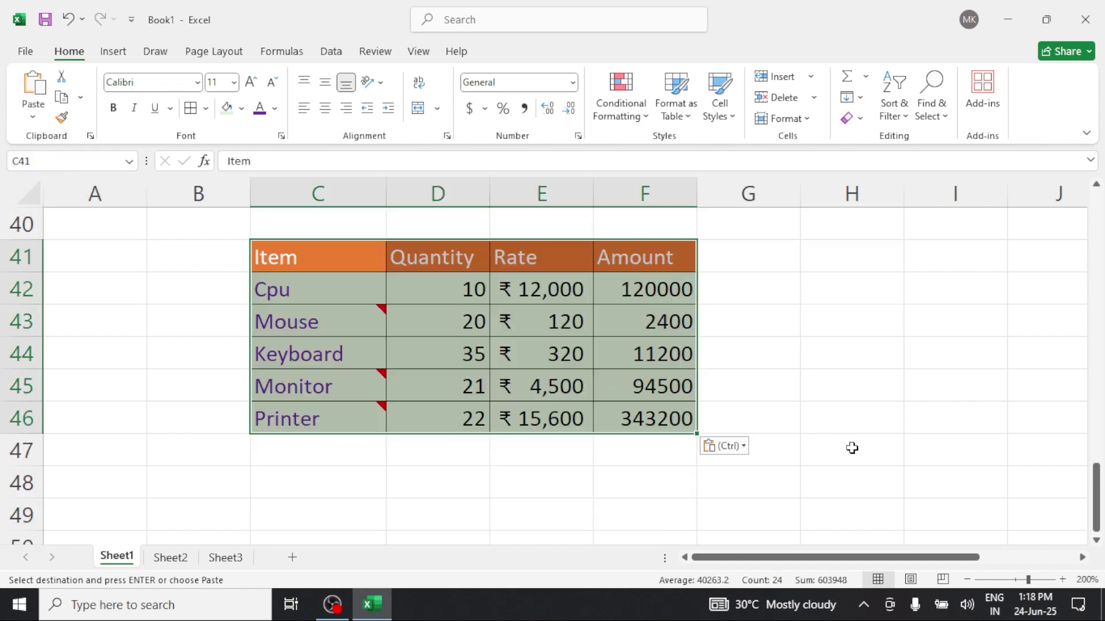
Move to the empty cell G2 and cancel copy mode on the original table A1:D6
scroll(851, 448, up, 13)
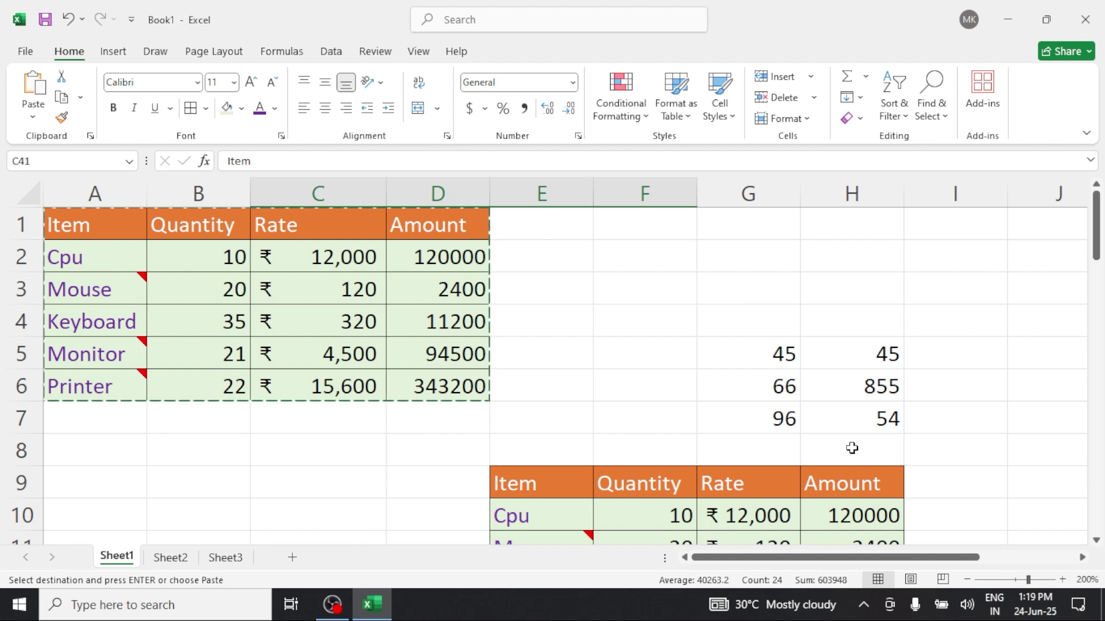
click(710, 404)
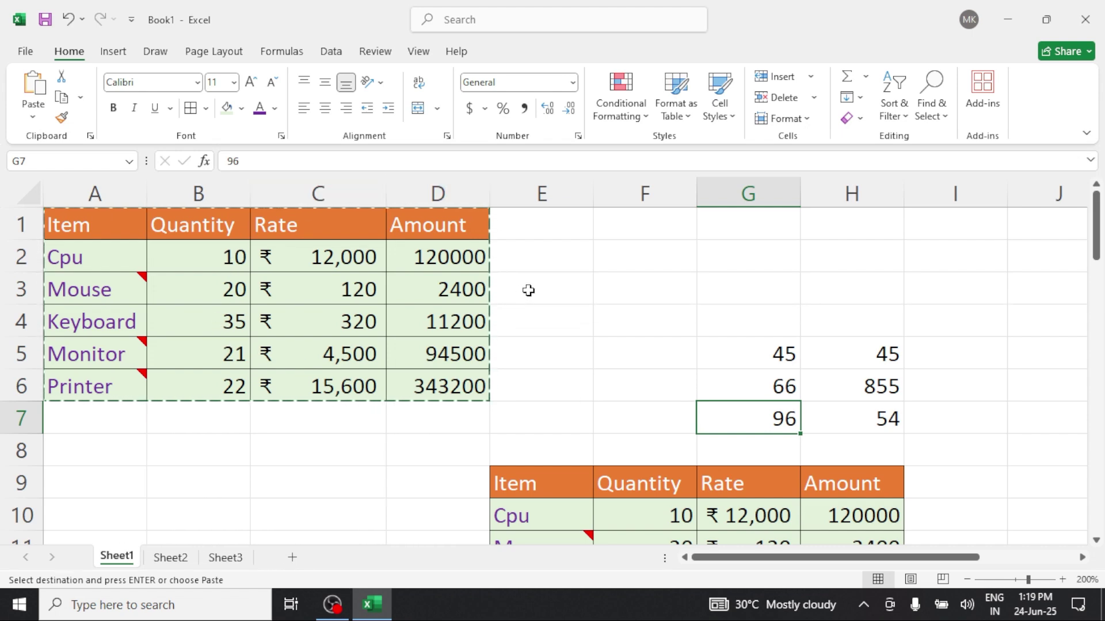
click(658, 304)
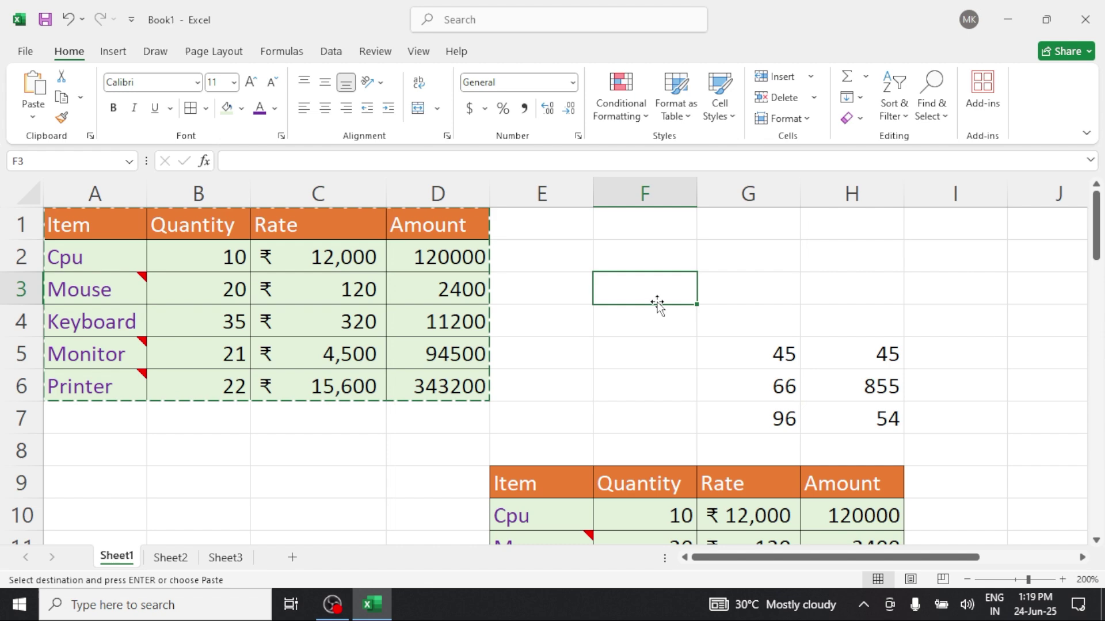
click(769, 288)
click(778, 262)
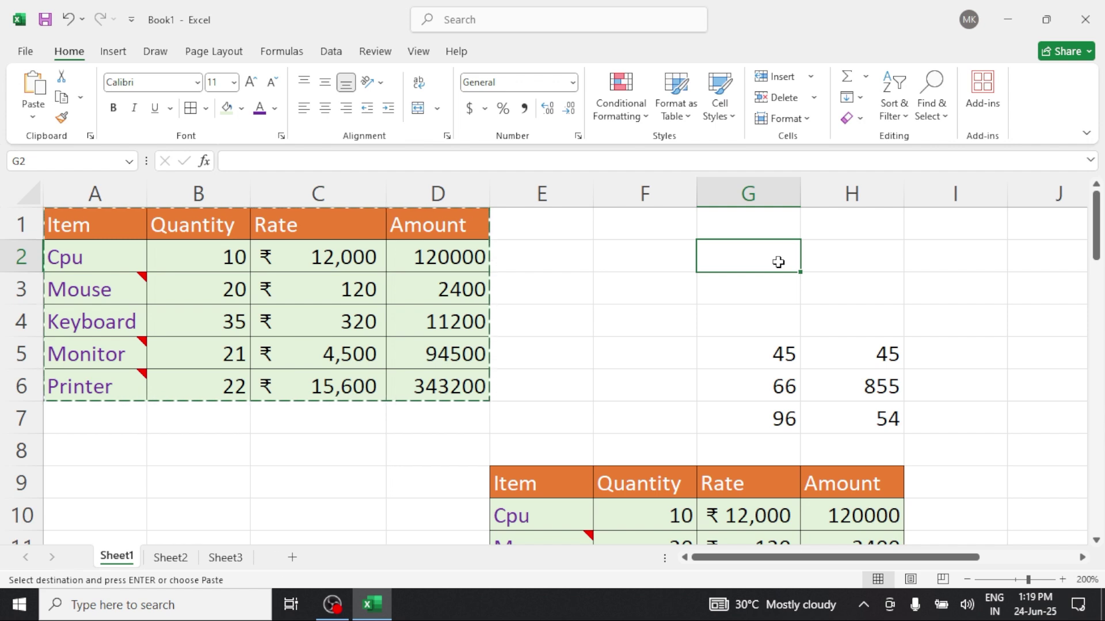
key(Escape)
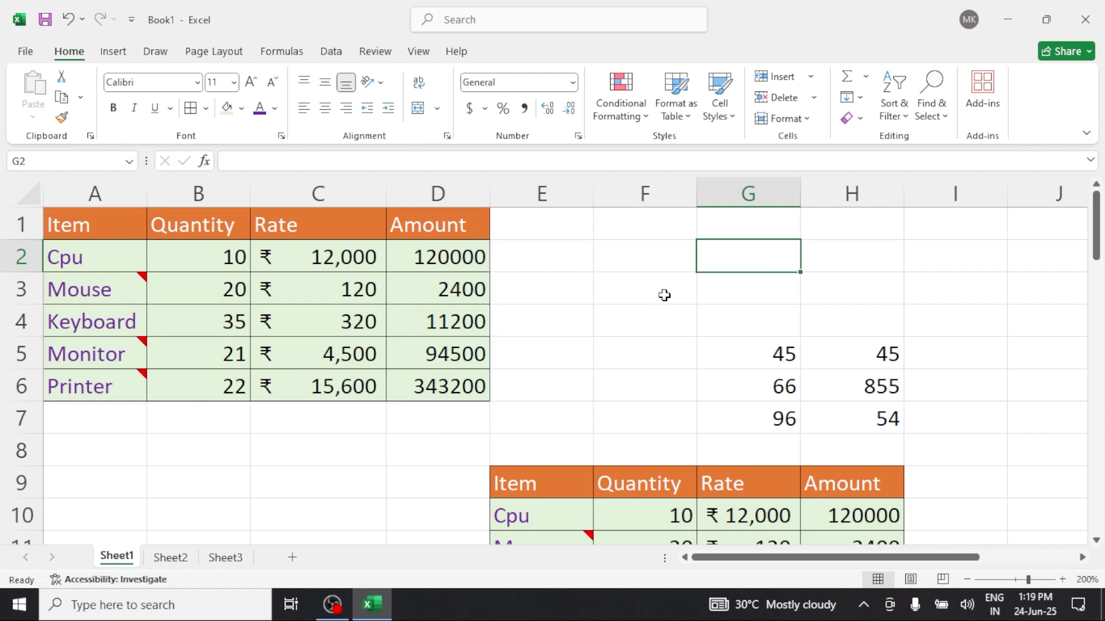
Copy the sales table A1:D6 again and end copy mode by starting an edit in the empty cell F3
click(411, 323)
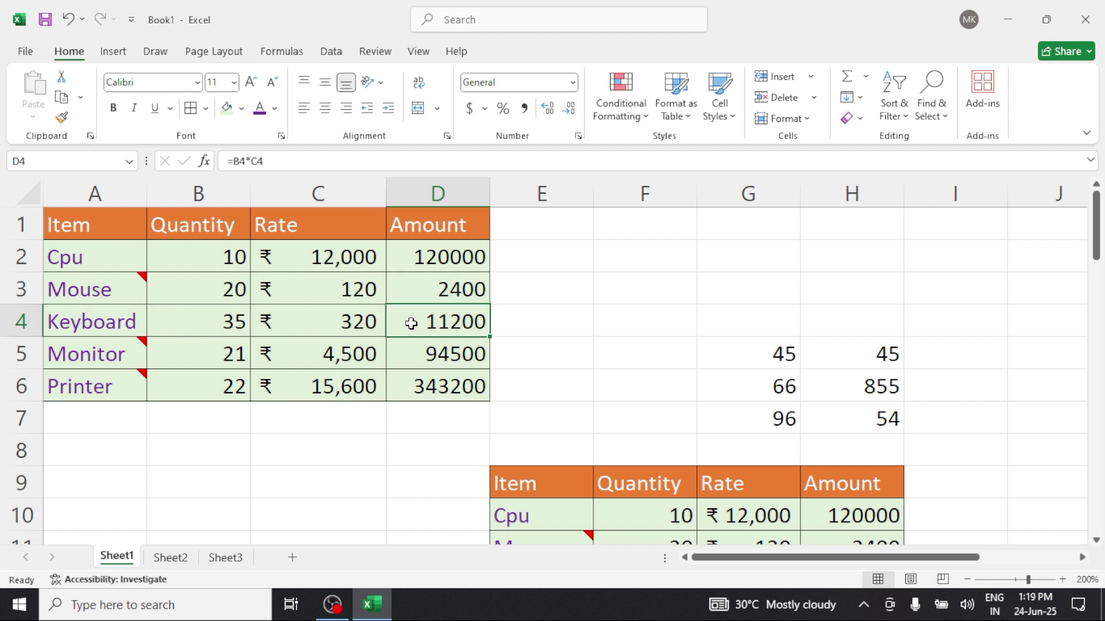
key(ctrl+a)
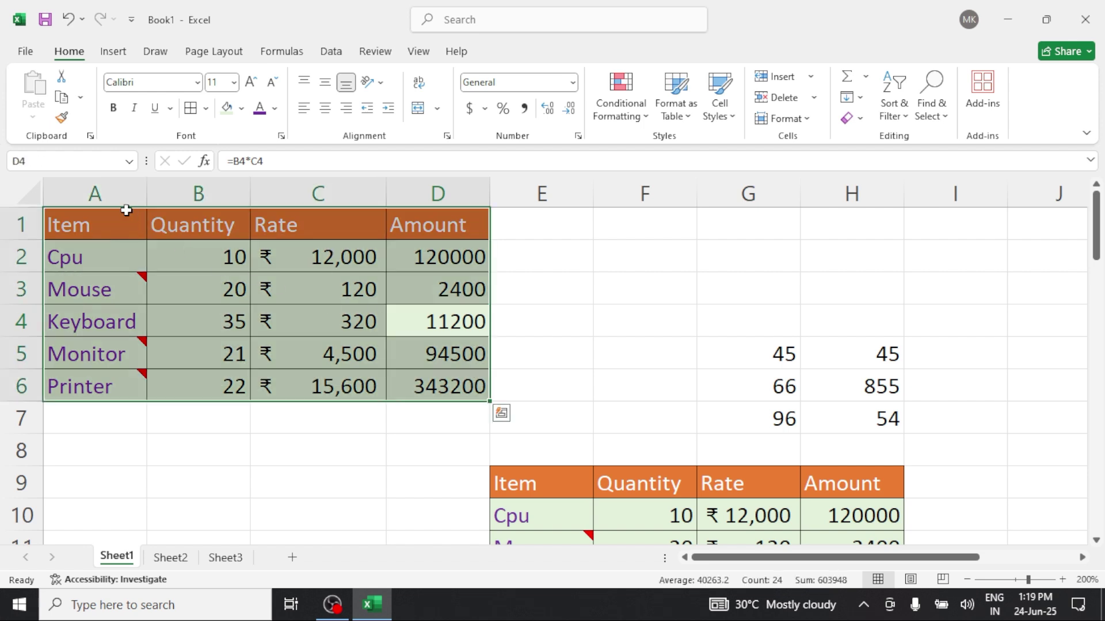
click(80, 97)
click(98, 122)
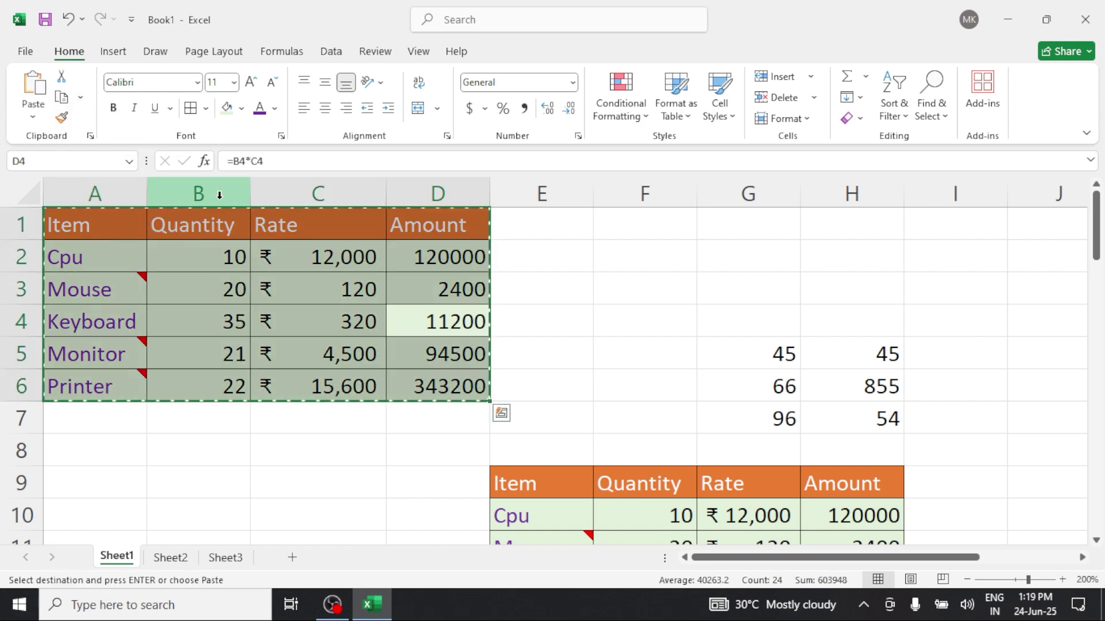
click(596, 275)
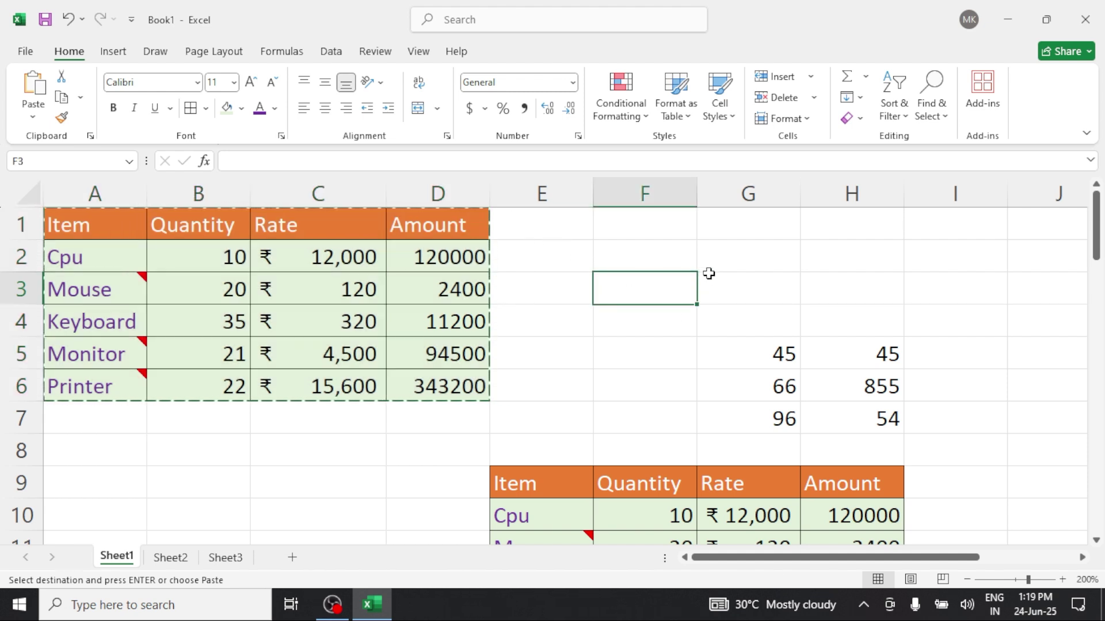
click(410, 159)
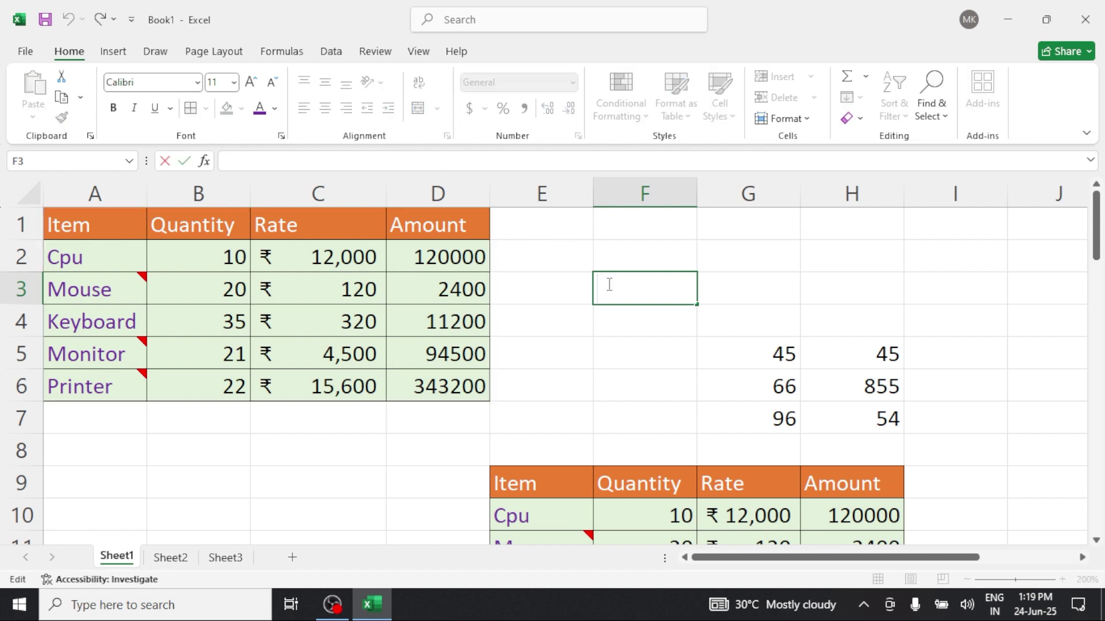
click(634, 255)
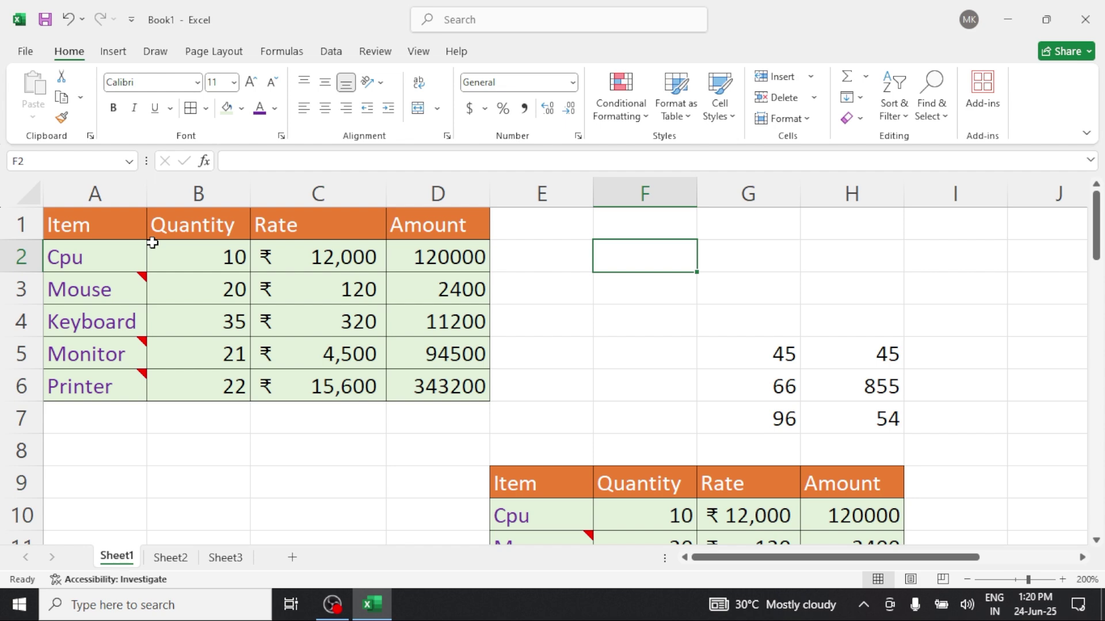
Delete the duplicate table cells E9:H14 with the Shift cells left option
scroll(489, 397, down, 2)
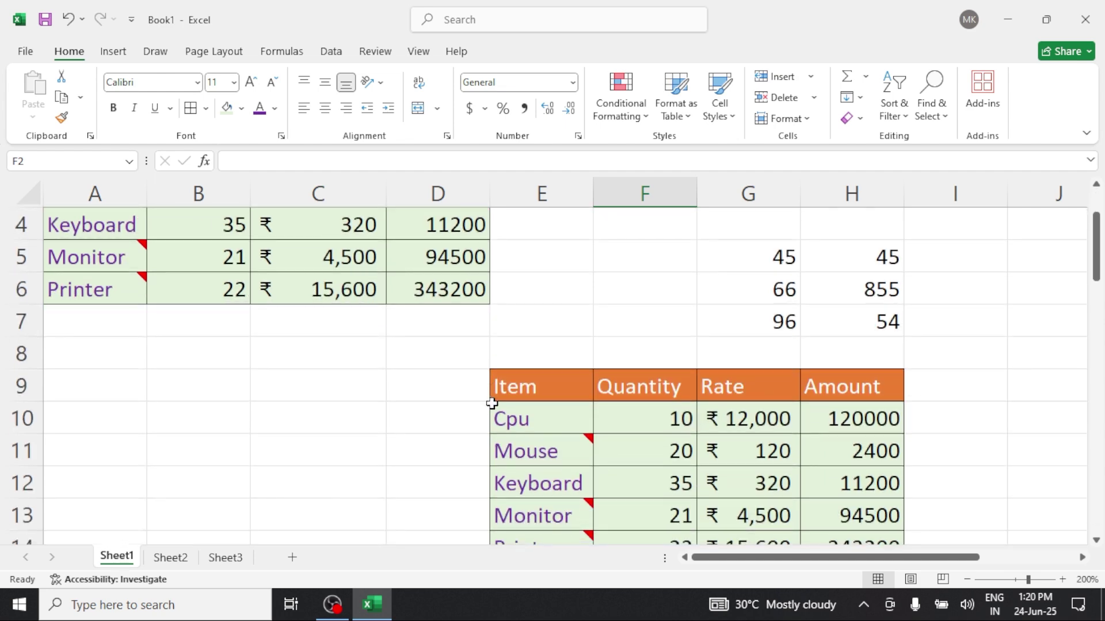
drag(507, 285, 844, 451)
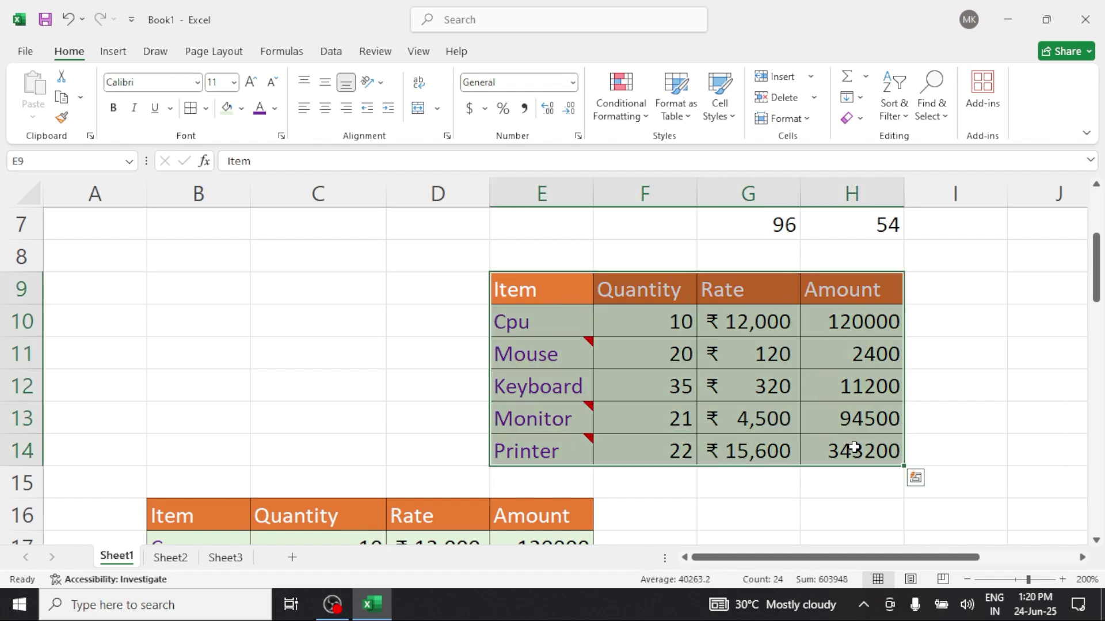
right_click(614, 322)
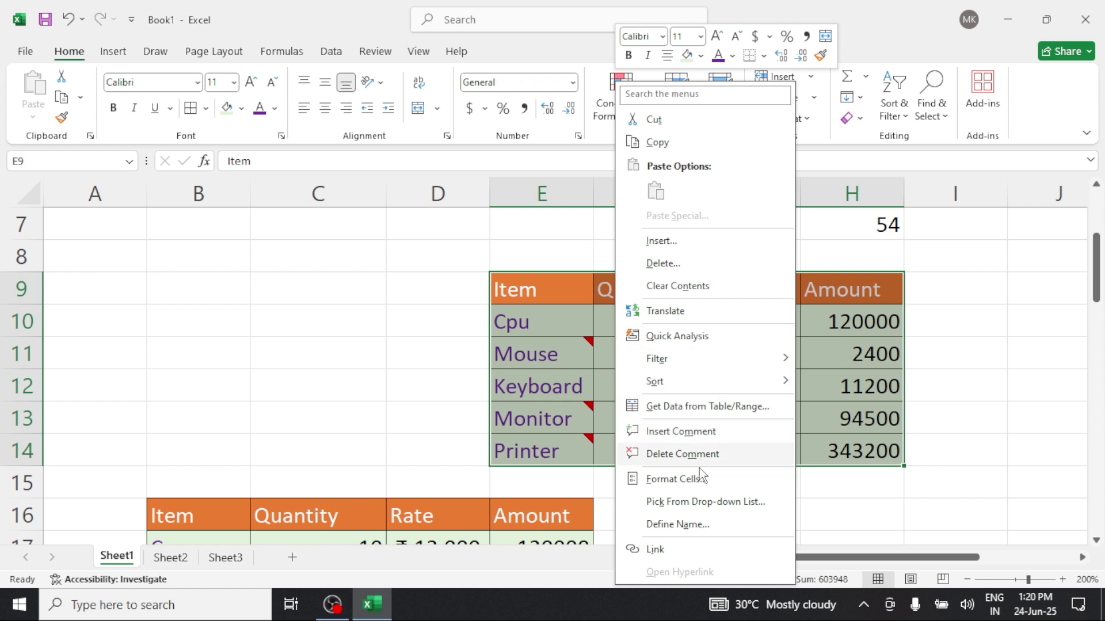
click(665, 264)
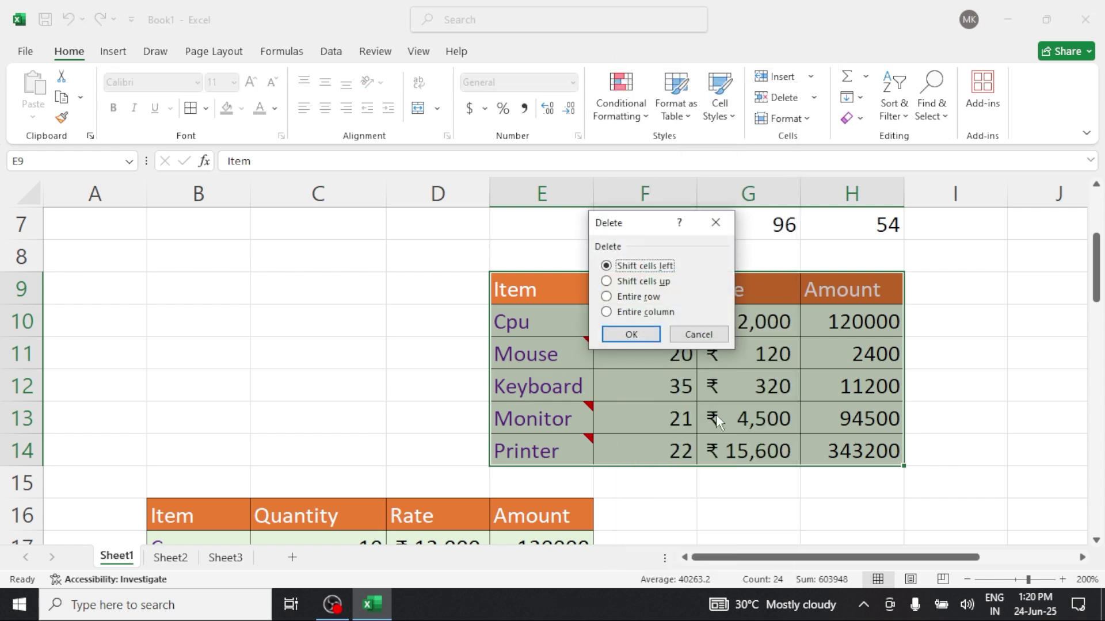
click(631, 333)
Clear the contents of the duplicate table B16:E21 and delete its cells with the Shift cells left option
scroll(592, 392, down, 2)
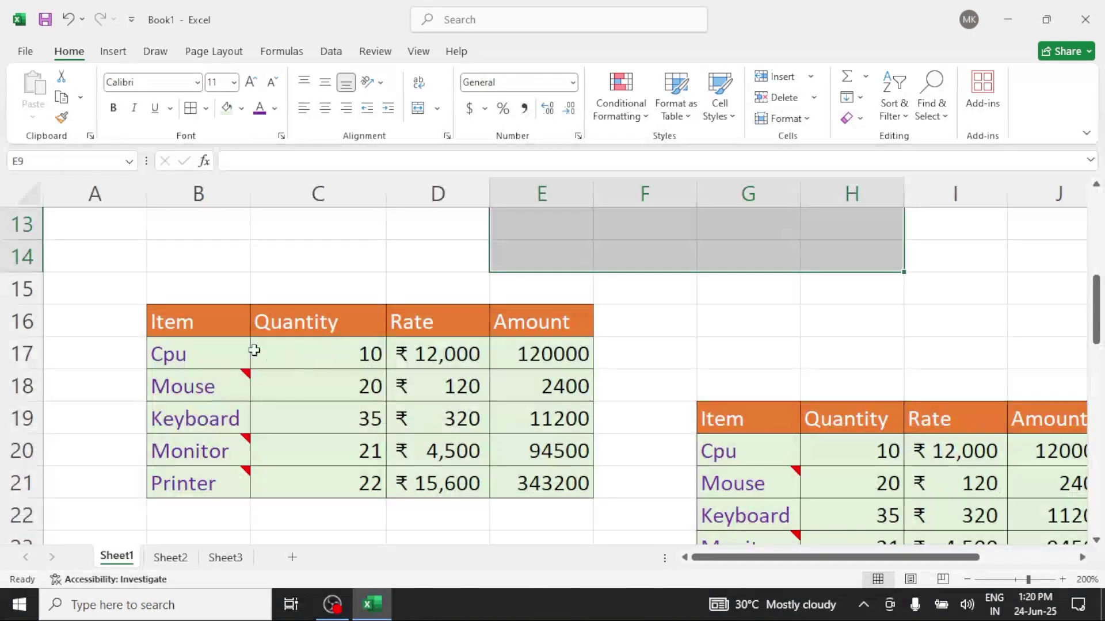
drag(193, 318, 508, 483)
key(Delete)
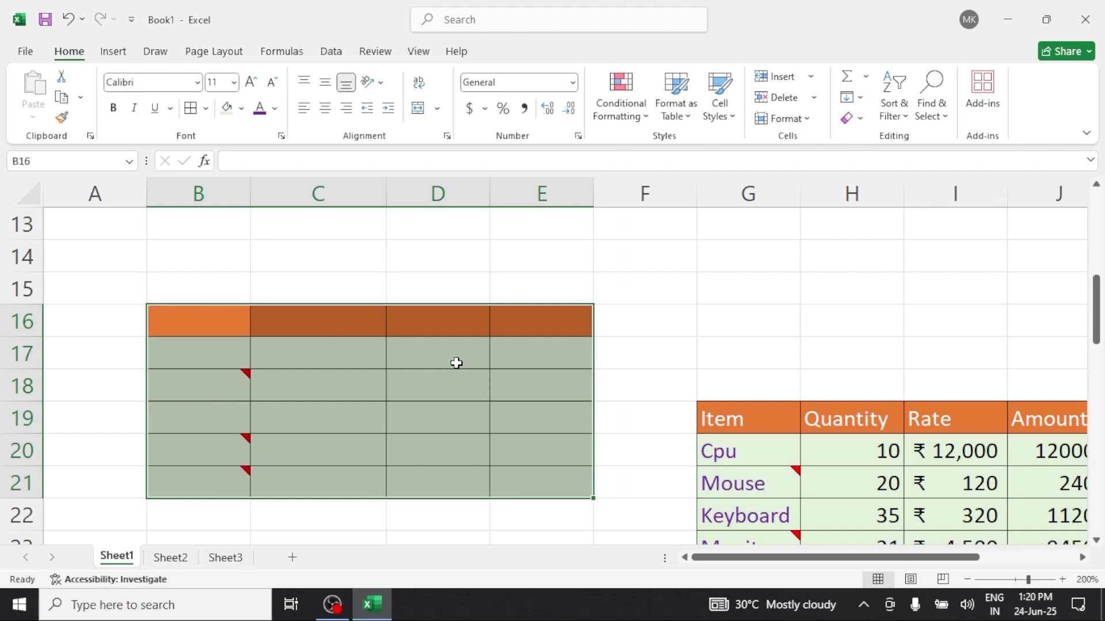
right_click(357, 346)
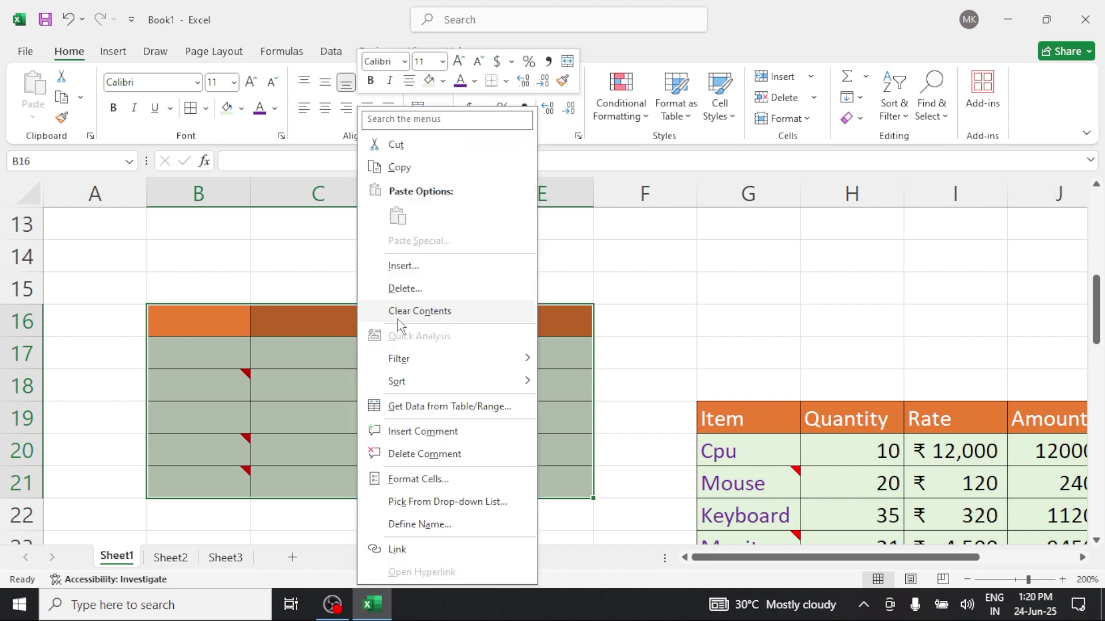
click(414, 299)
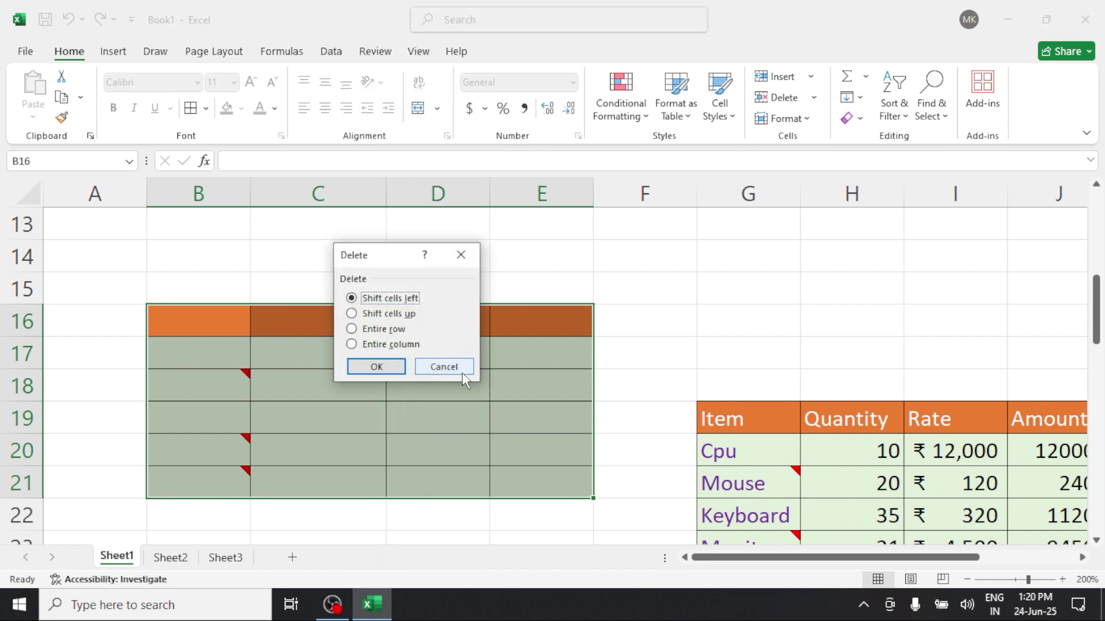
click(373, 368)
scroll(505, 313, down, 3)
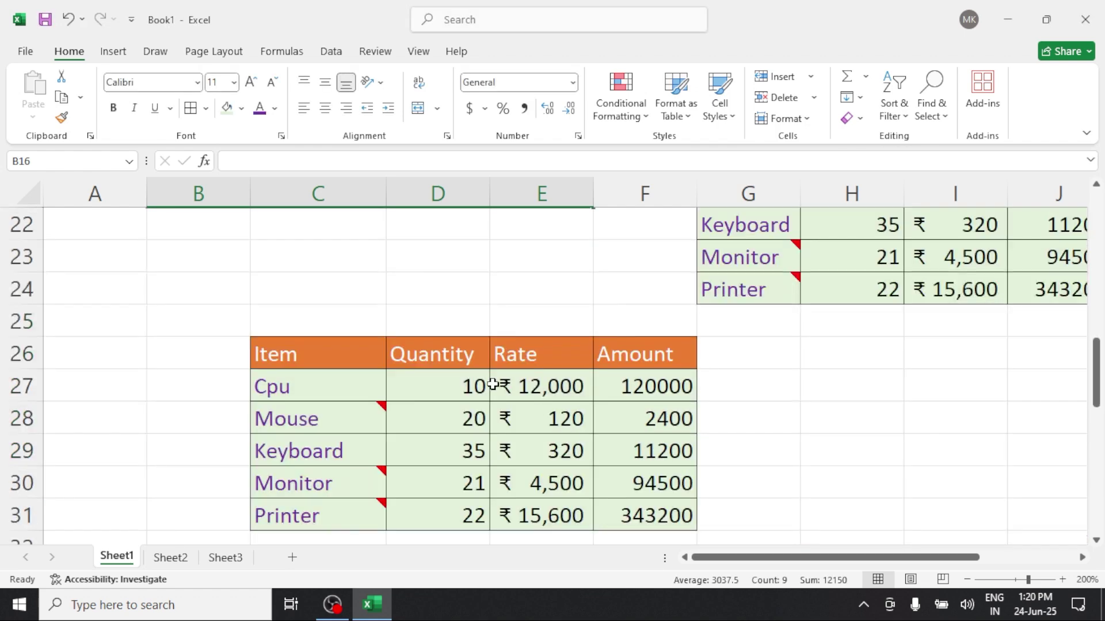
scroll(506, 315, up, 2)
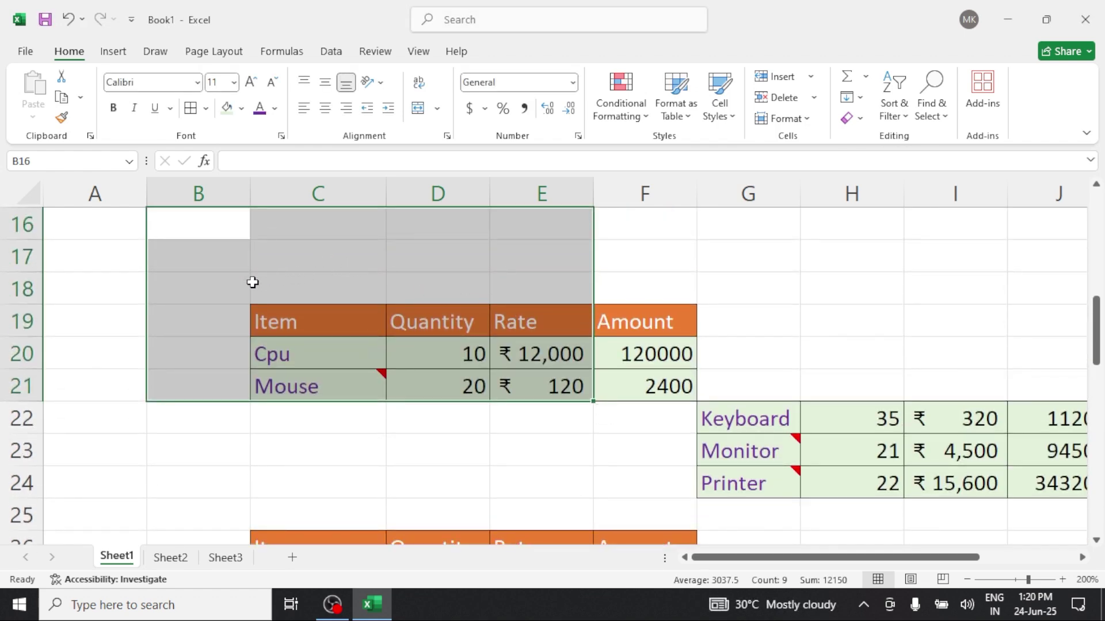
Delete the range B18:I65 containing the leftover table pieces with the Shift cells left option
drag(244, 282, 638, 506)
right_click(471, 337)
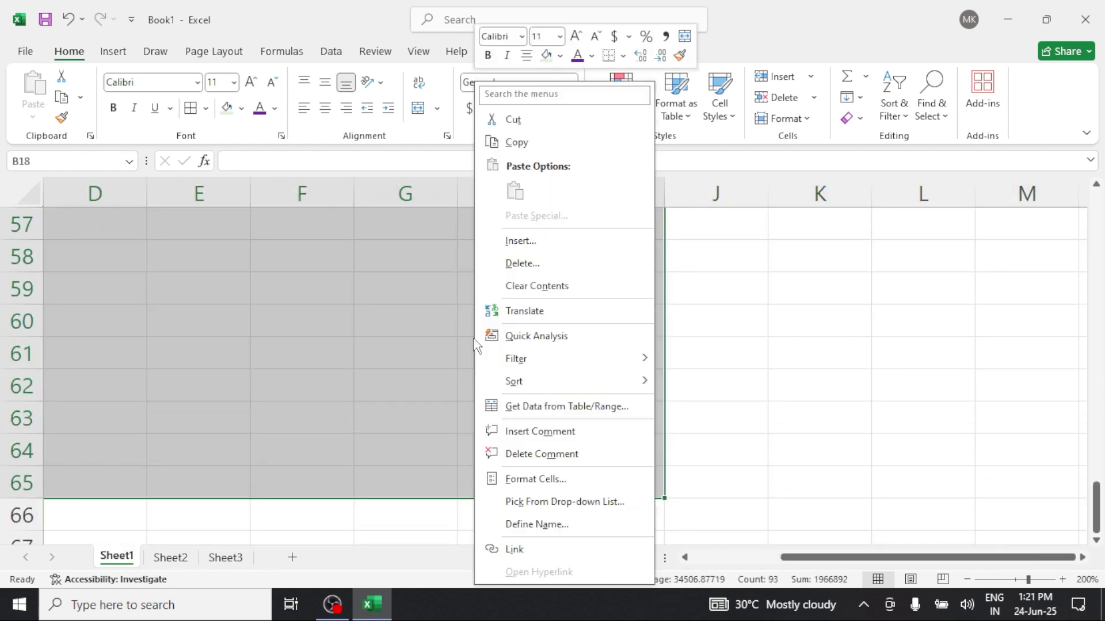
click(523, 264)
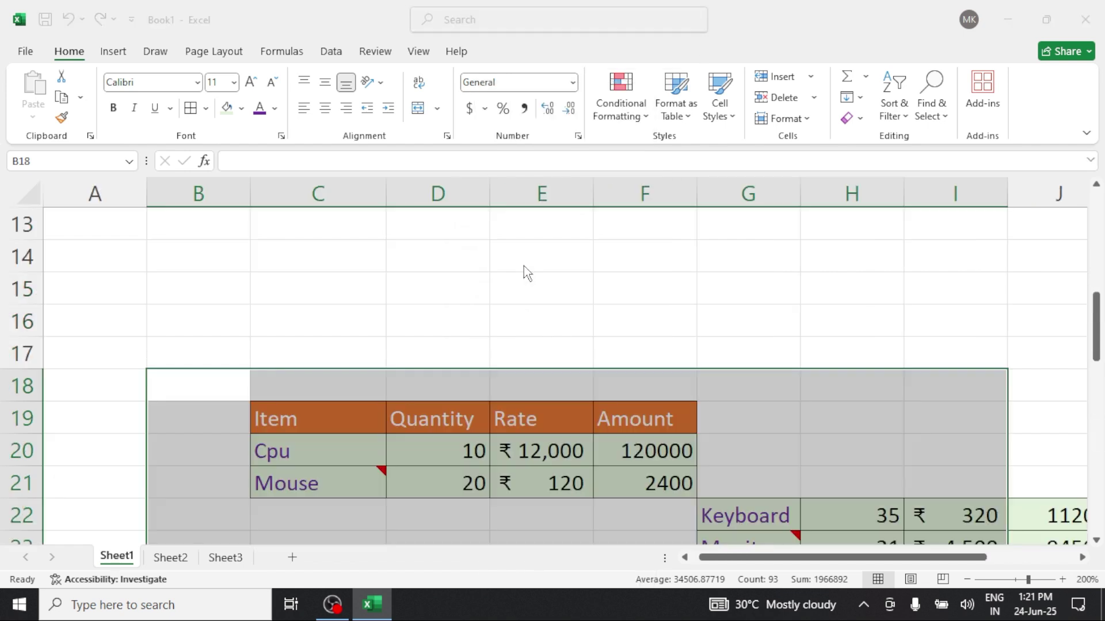
click(488, 335)
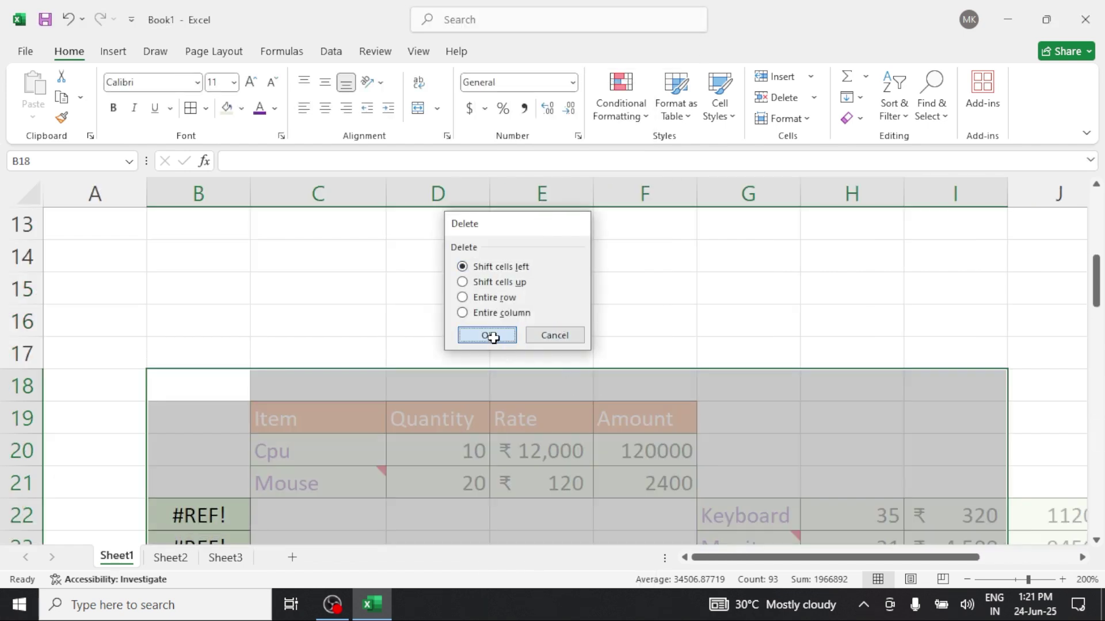
Delete the still selected range B18:I65 again with Shift cells left to remove the #REF! cells in column B
scroll(301, 463, down, 2)
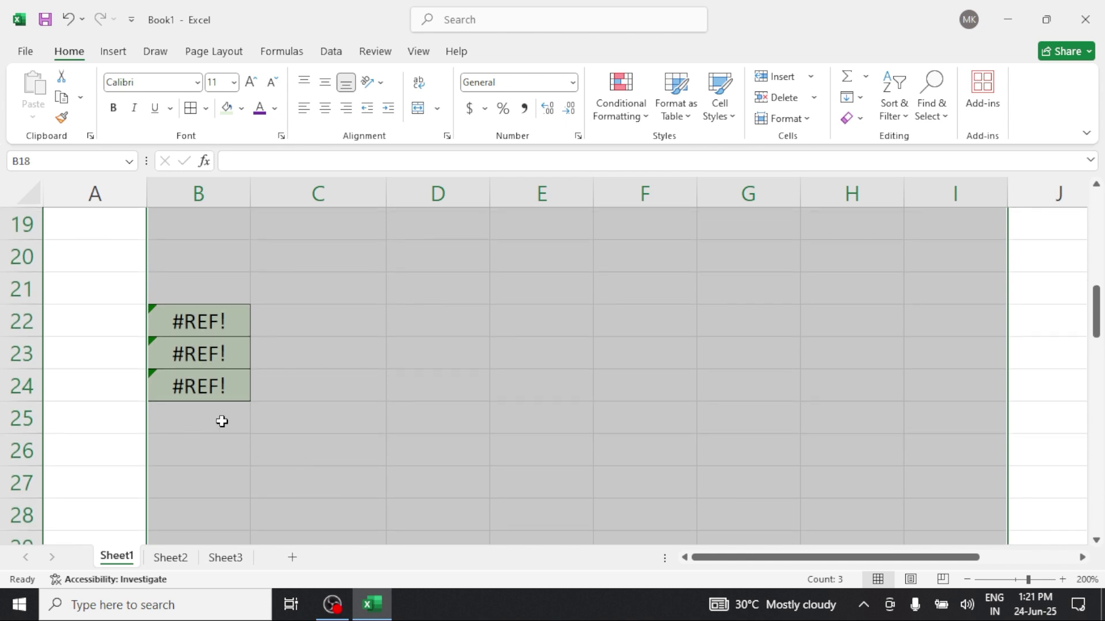
right_click(198, 342)
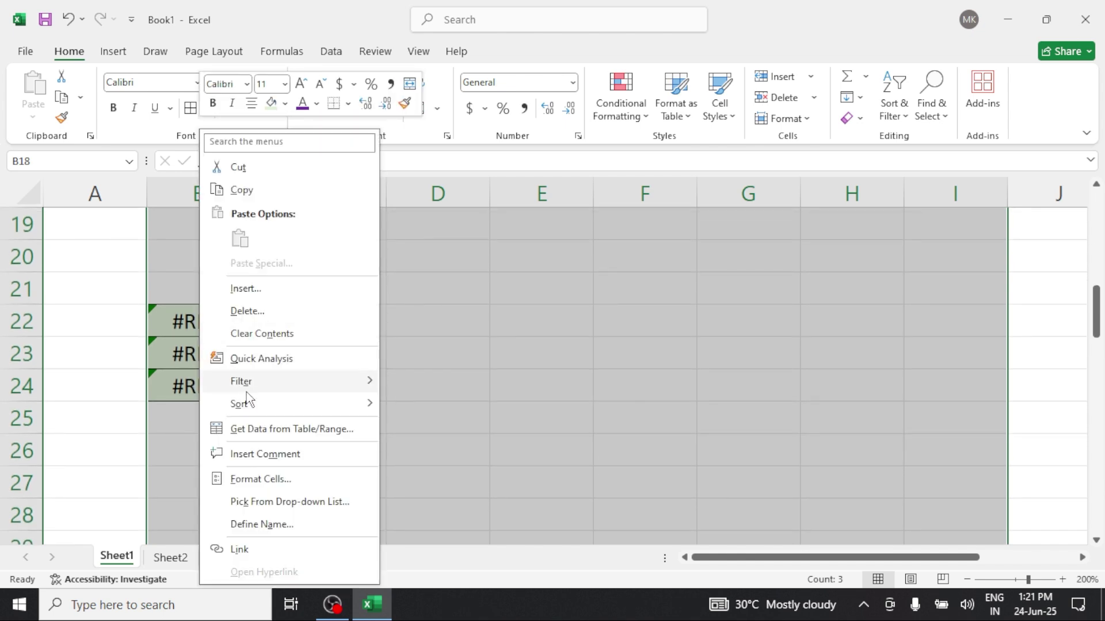
click(248, 312)
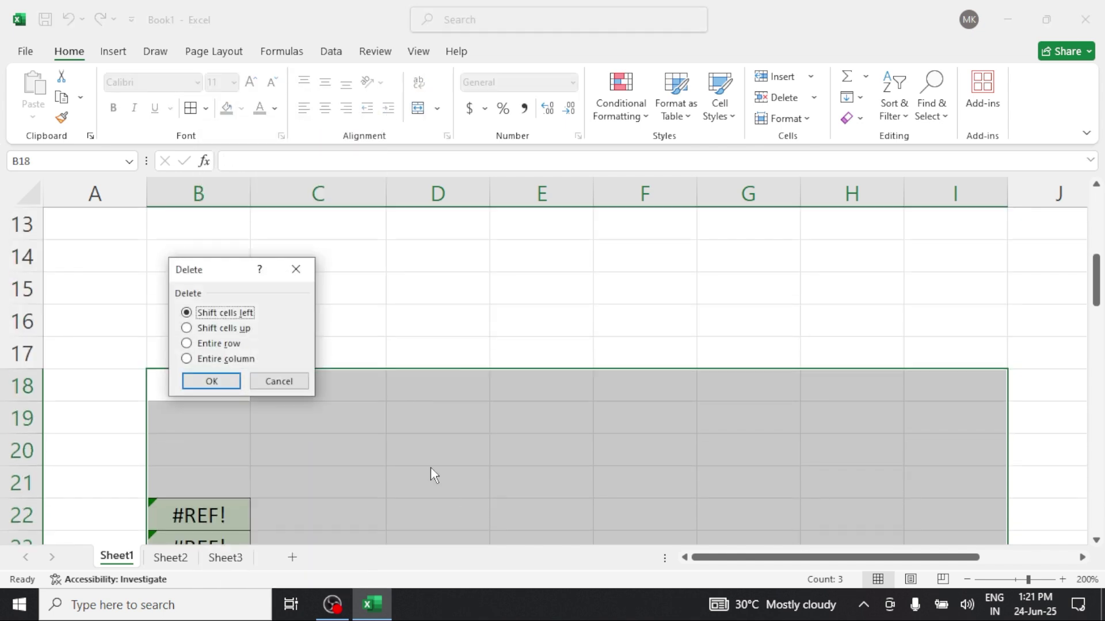
click(212, 382)
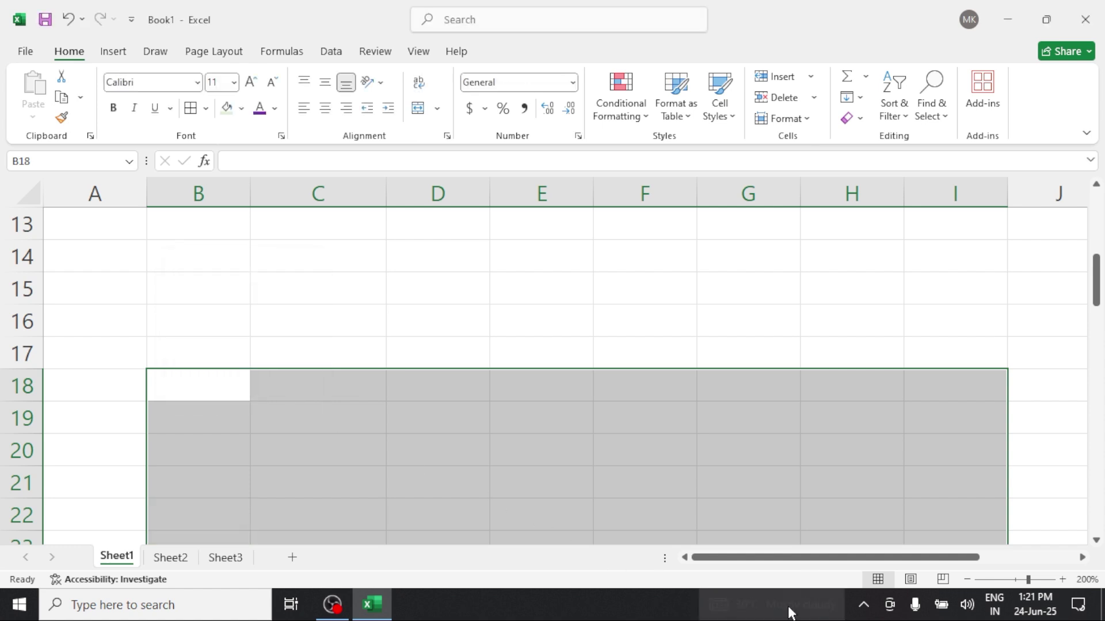
Clear the stray numbers from the range G4:H7 beside the original sales table
scroll(857, 511, up, 4)
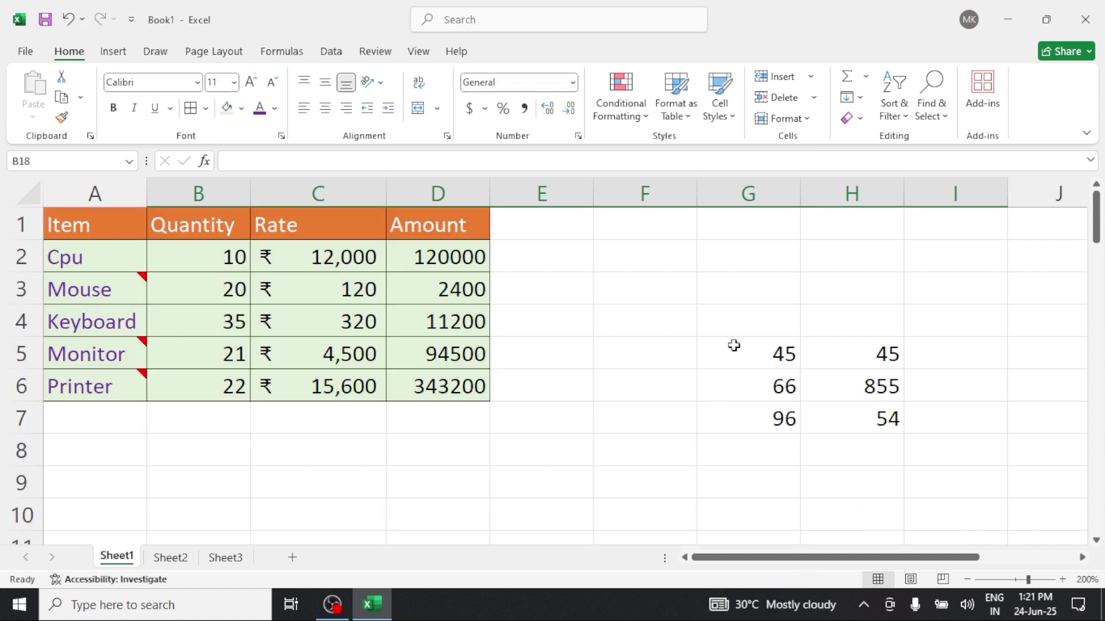
drag(736, 330, 742, 352)
drag(804, 374, 873, 427)
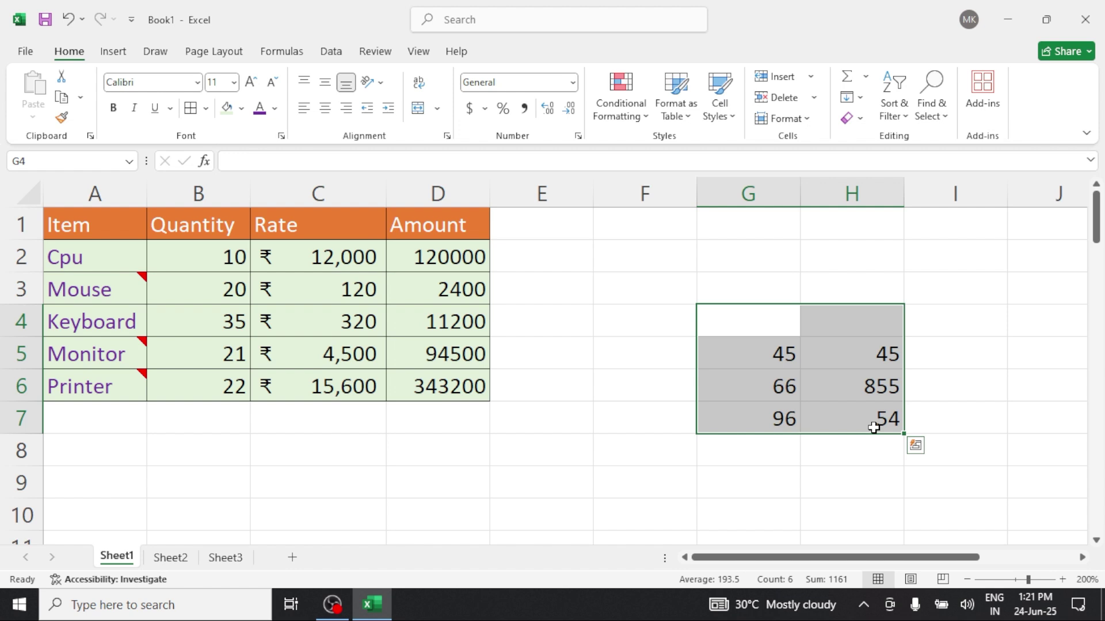
key(Delete)
click(777, 340)
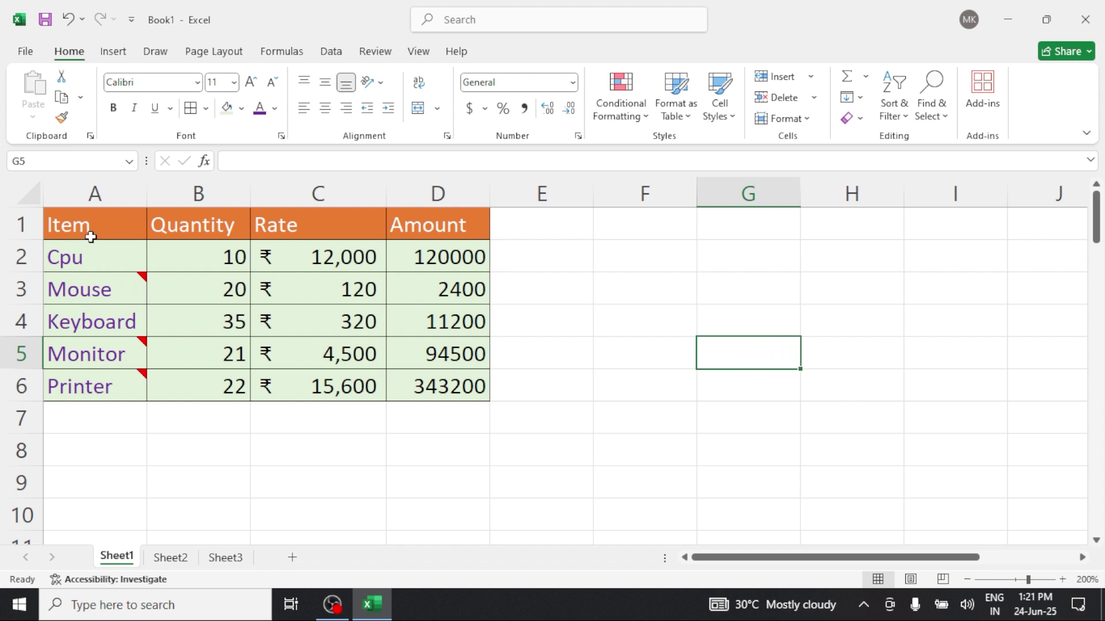
Copy the sales table A1:D6 and paste it at F1 and again at F8
drag(89, 222, 417, 382)
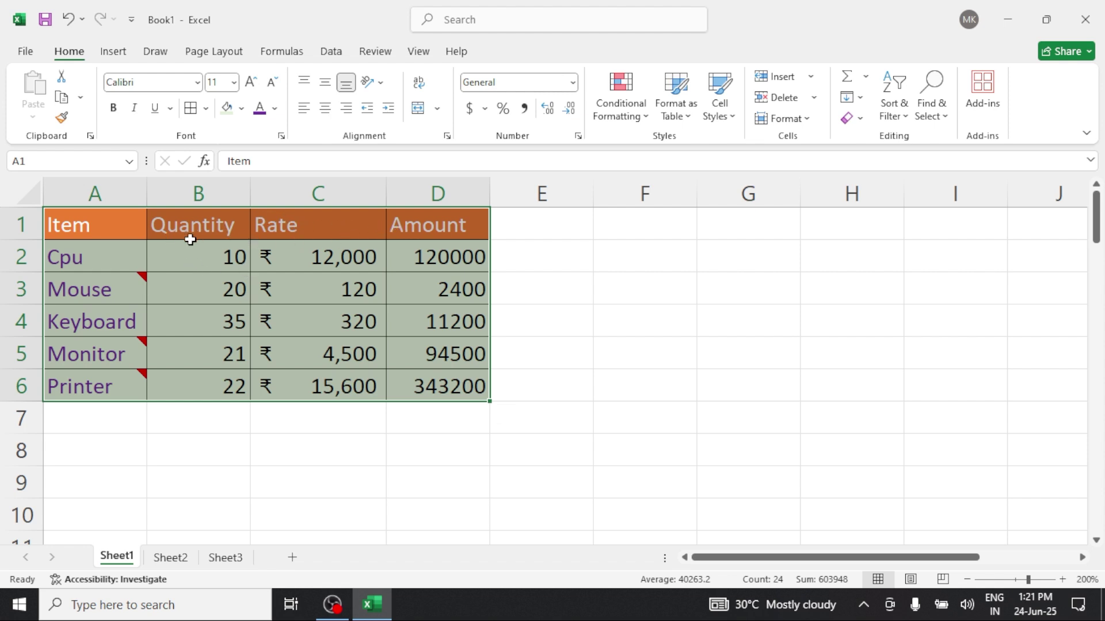
click(84, 98)
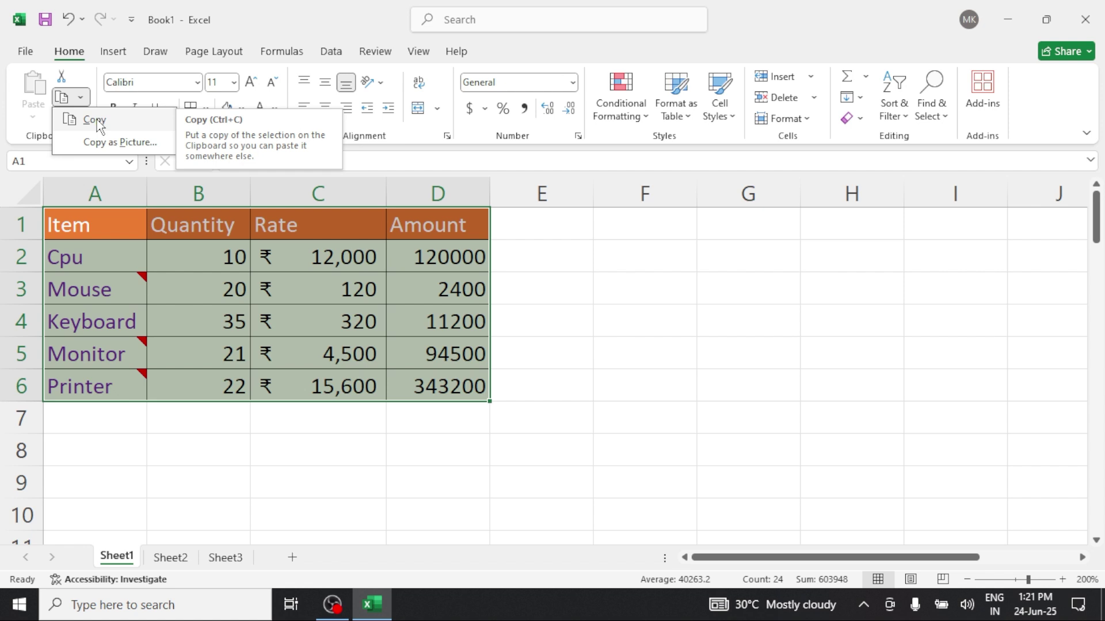
click(95, 120)
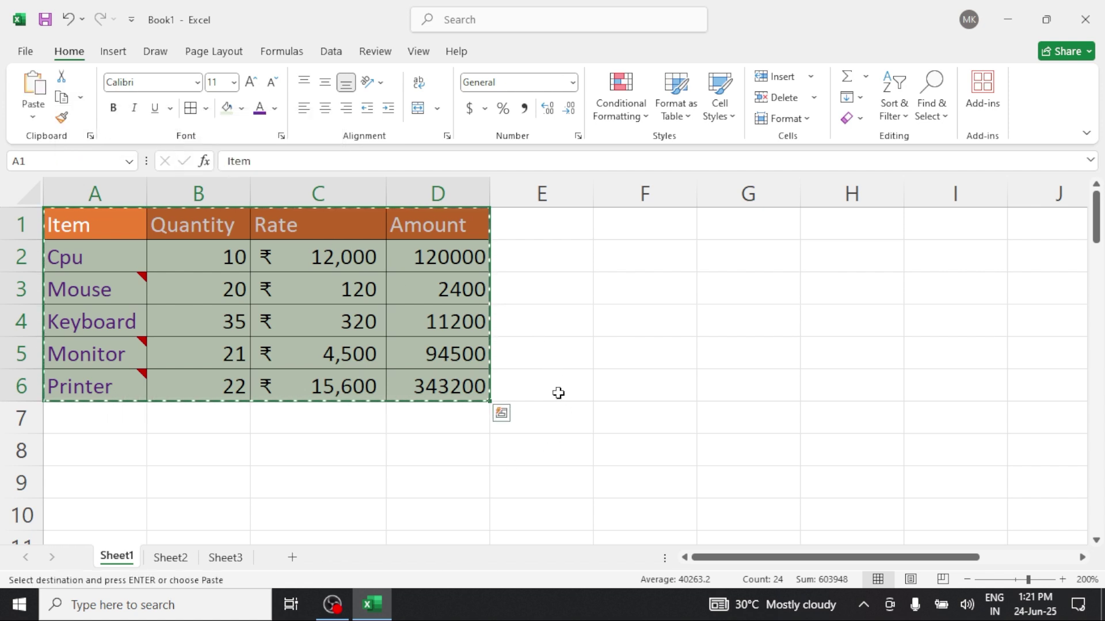
click(669, 227)
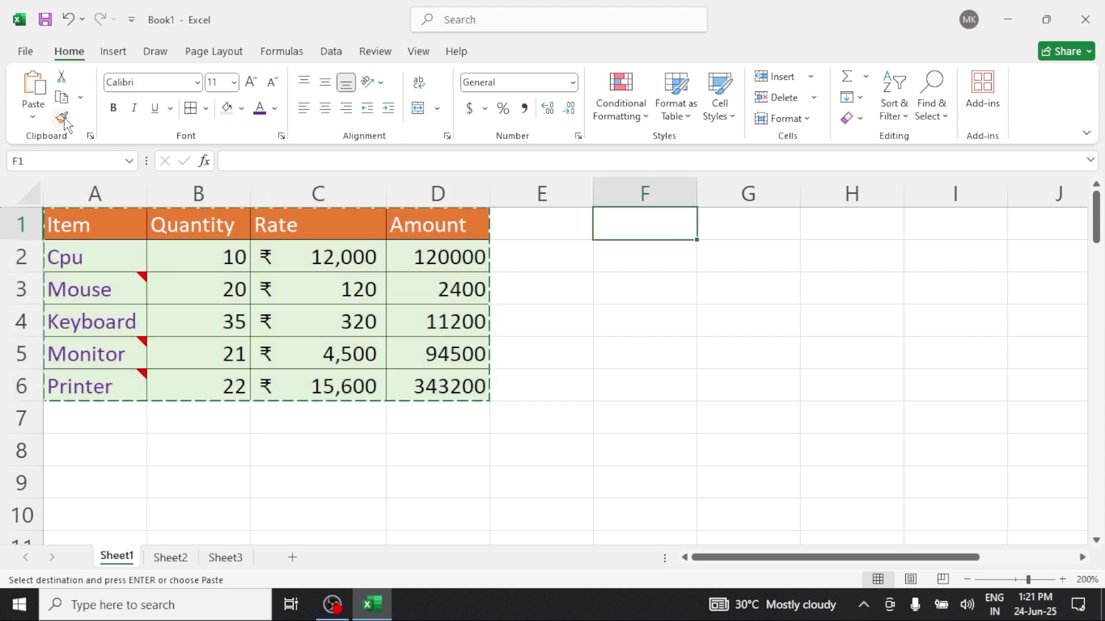
click(31, 87)
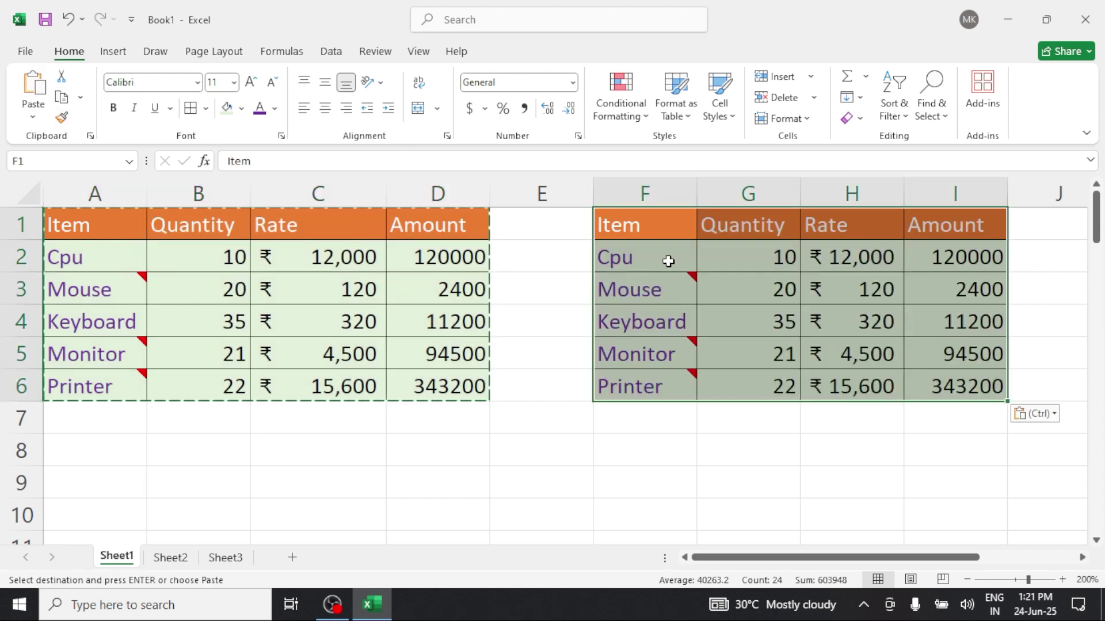
click(641, 444)
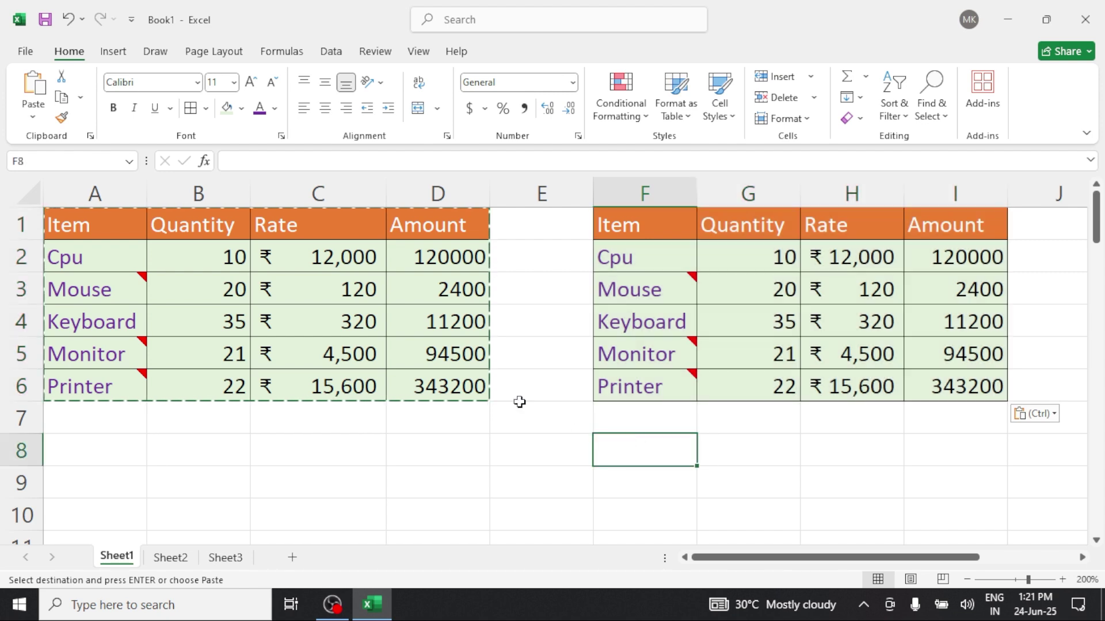
click(31, 87)
click(348, 482)
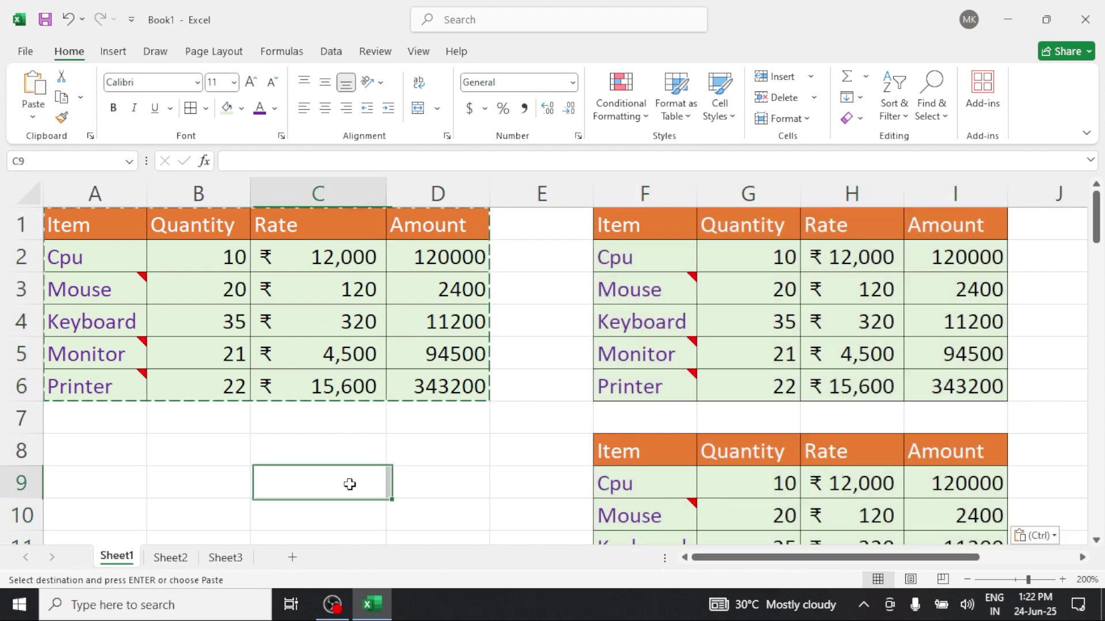
scroll(354, 493, down, 1)
scroll(354, 492, down, 1)
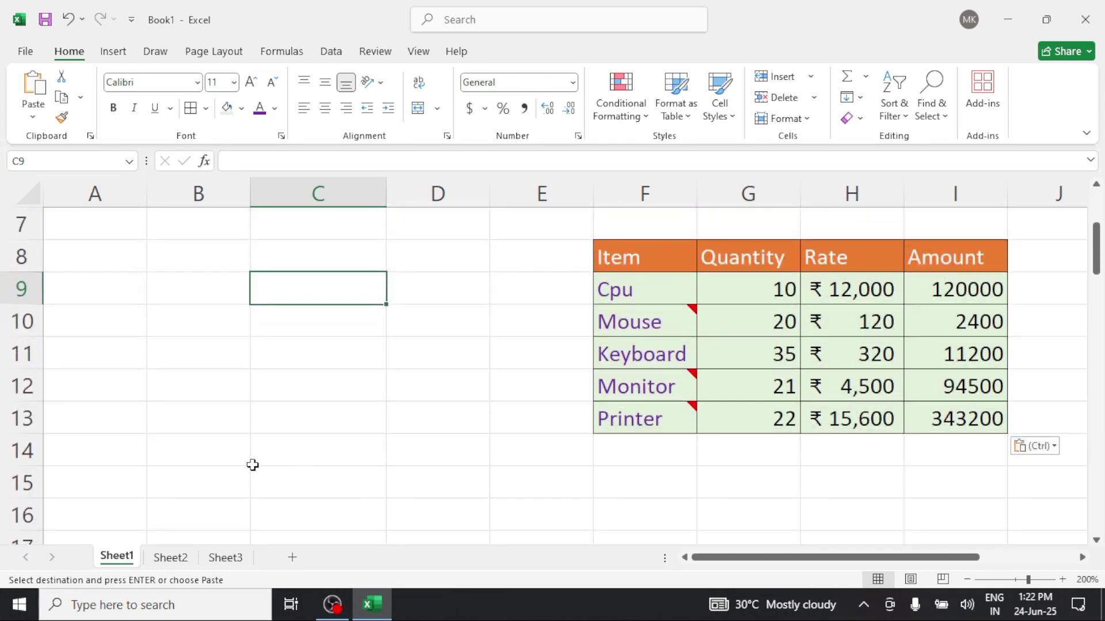
click(203, 458)
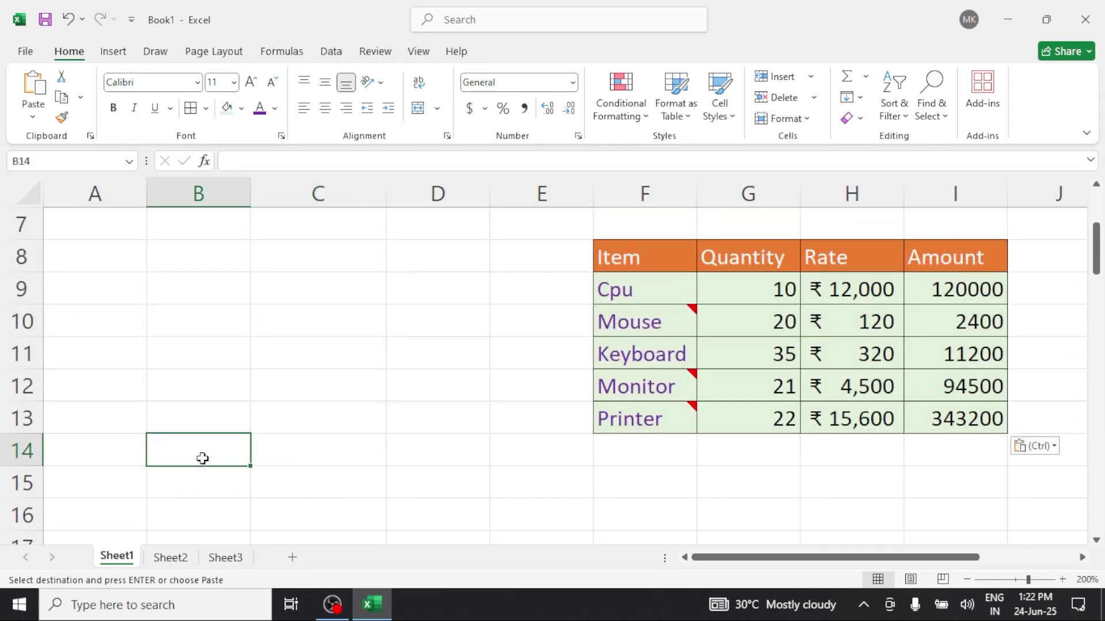
click(190, 485)
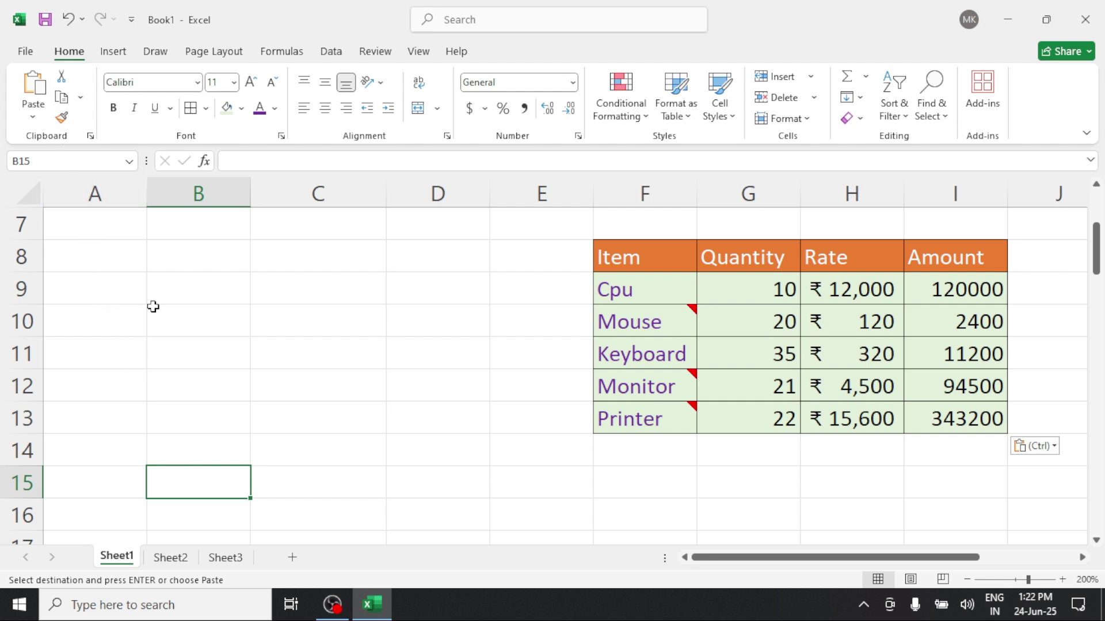
scroll(263, 489, down, 1)
scroll(263, 488, up, 3)
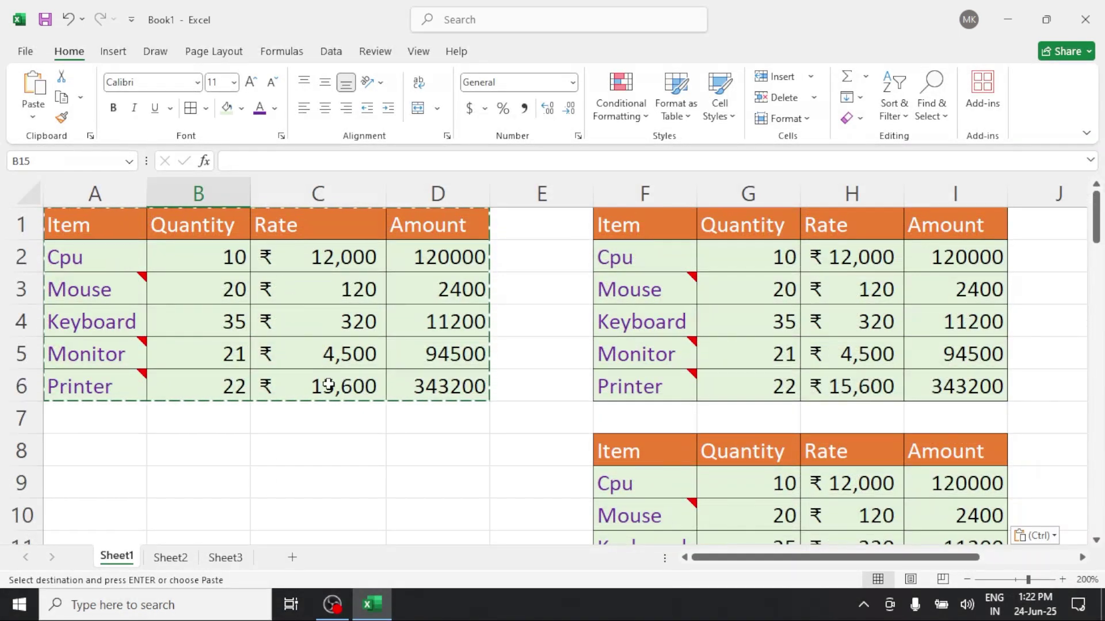
scroll(328, 406, down, 3)
scroll(304, 405, up, 3)
scroll(315, 473, down, 2)
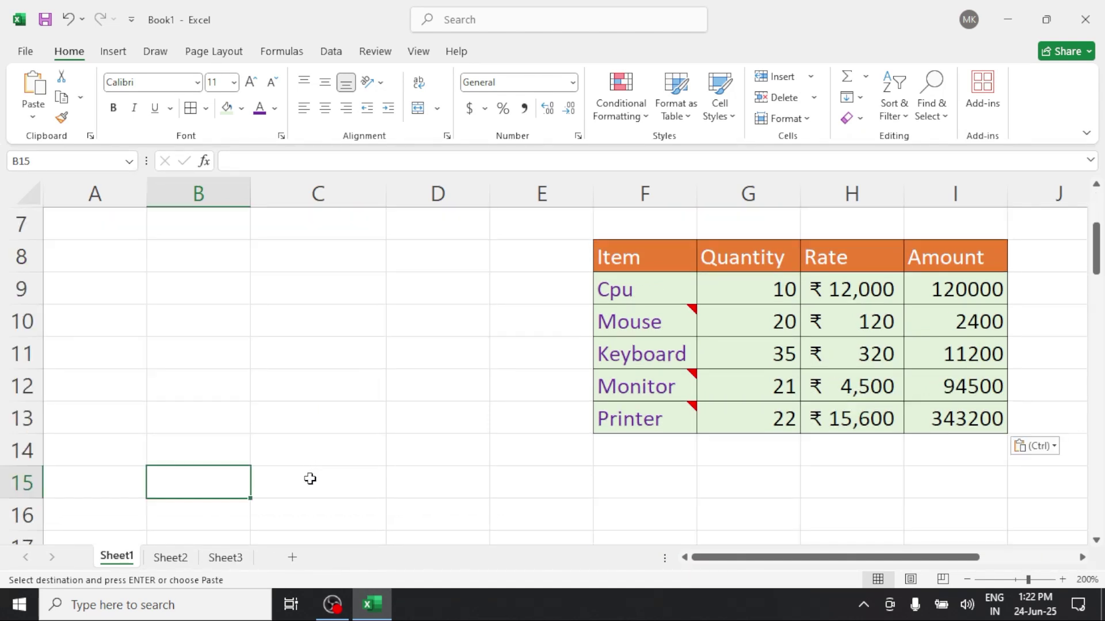
Paste the copied sales table at C15 through Paste Special with All and the operation None
click(308, 481)
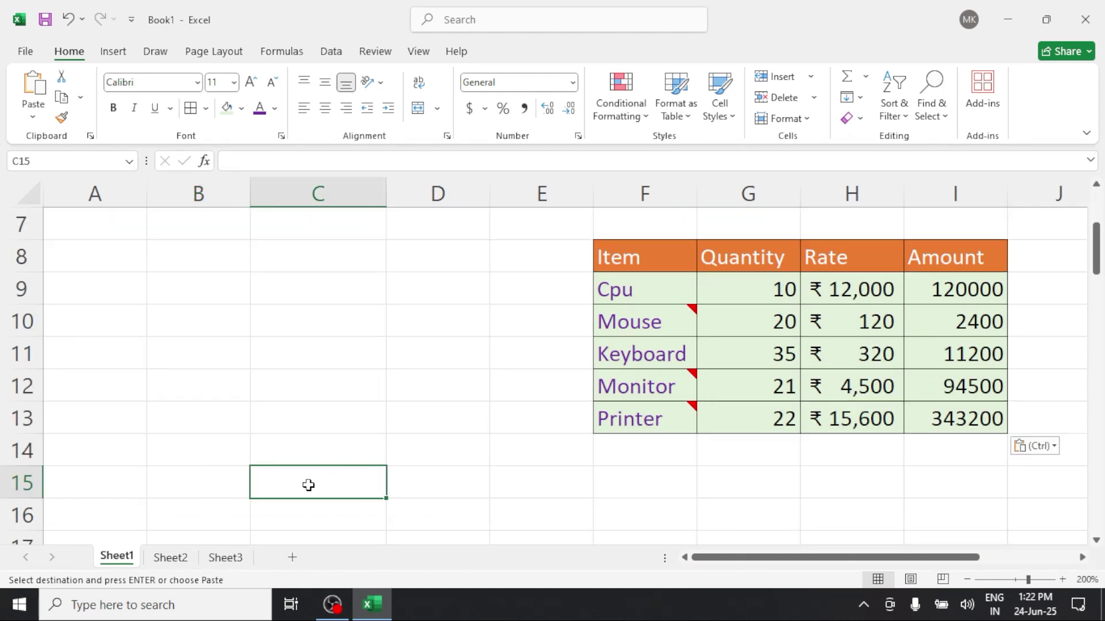
right_click(340, 481)
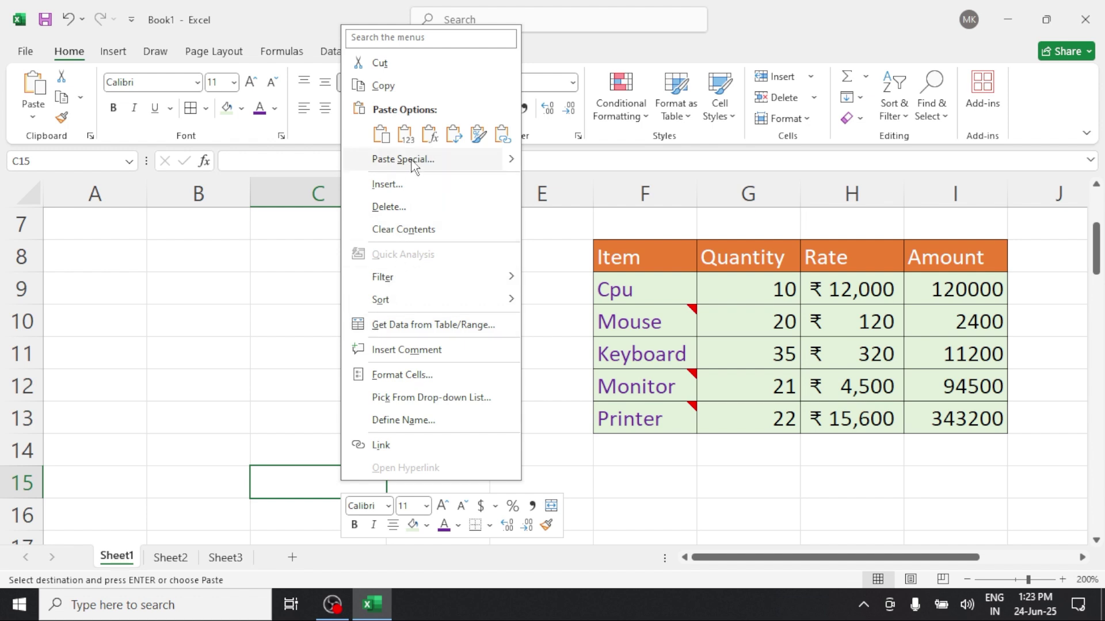
mouse_move(510, 159)
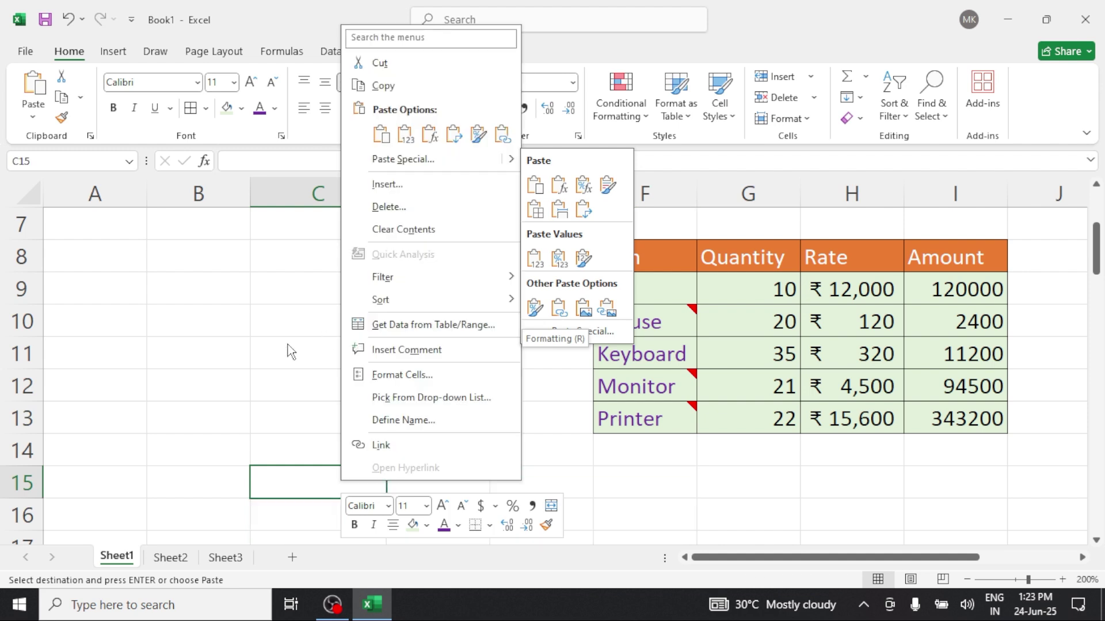
click(288, 478)
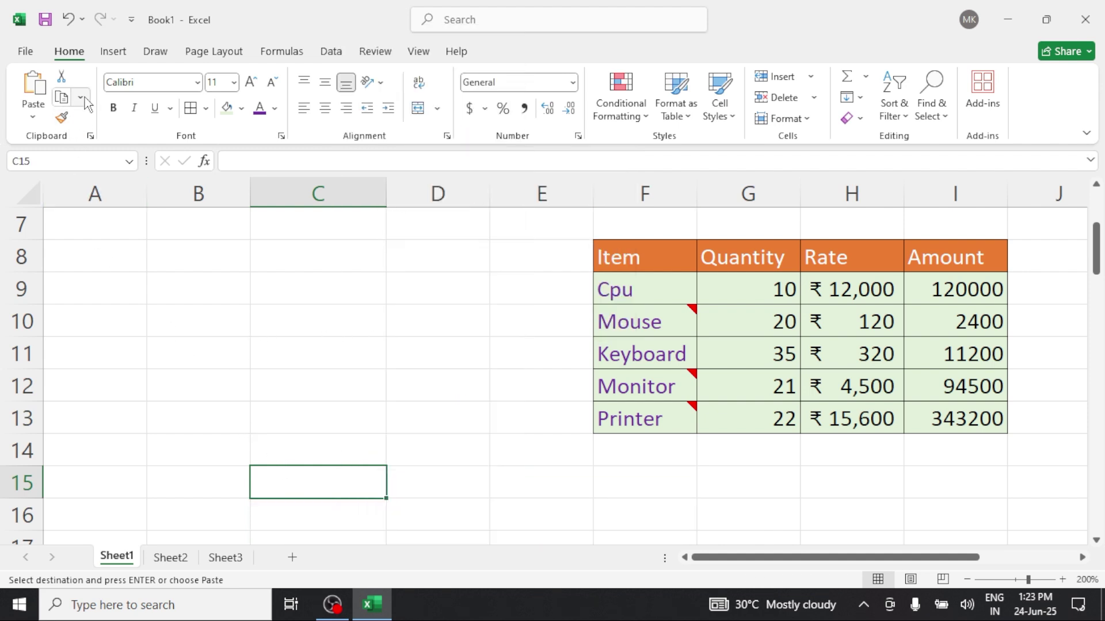
click(30, 113)
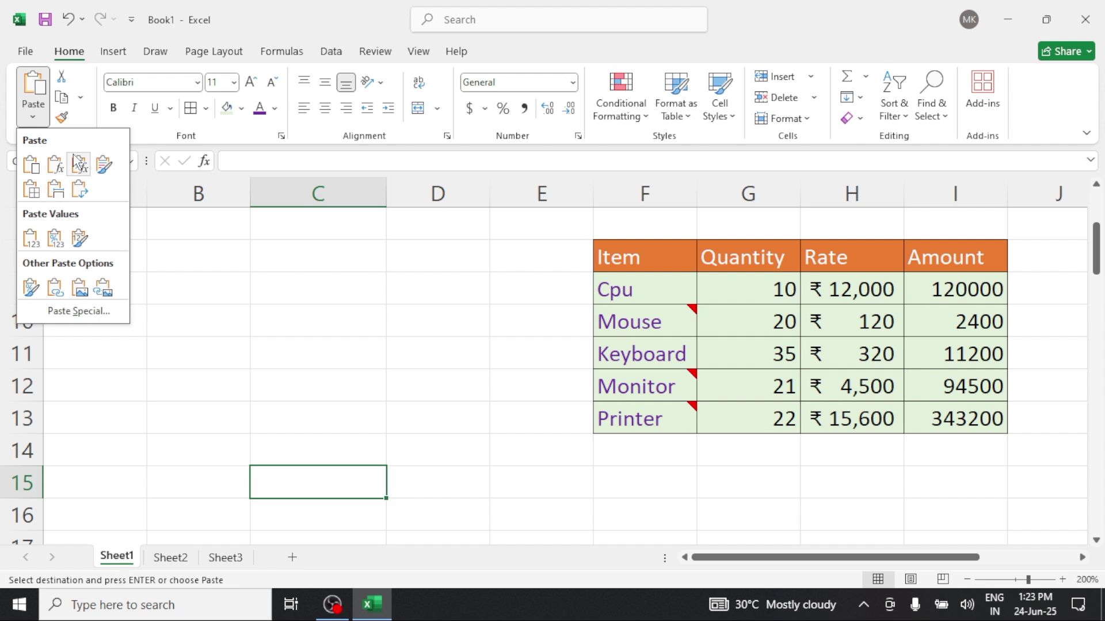
click(90, 315)
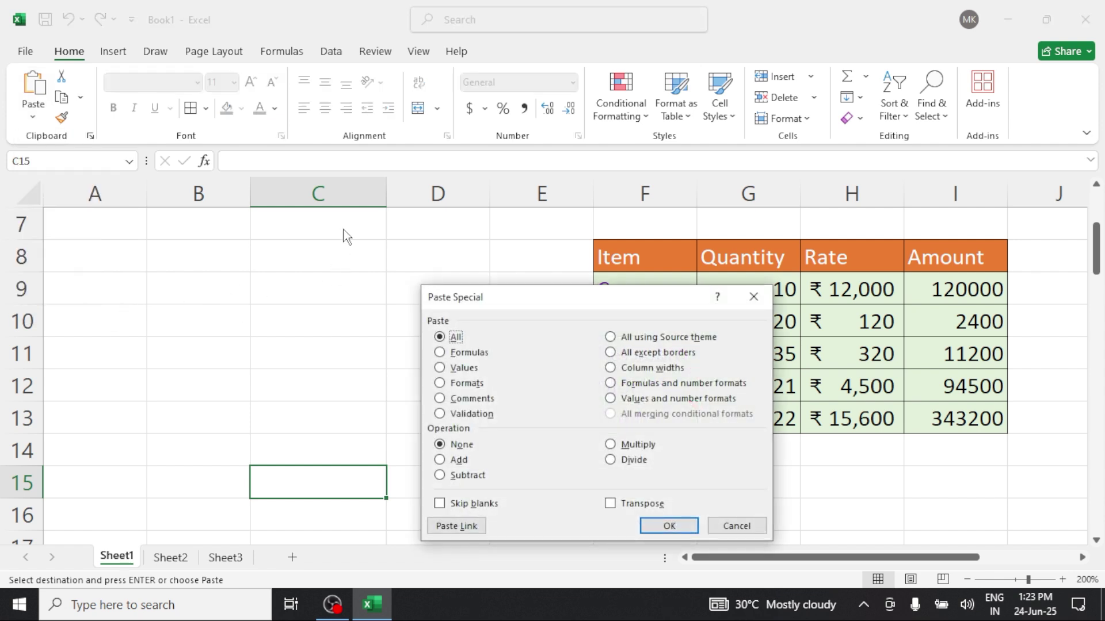
drag(528, 312, 493, 108)
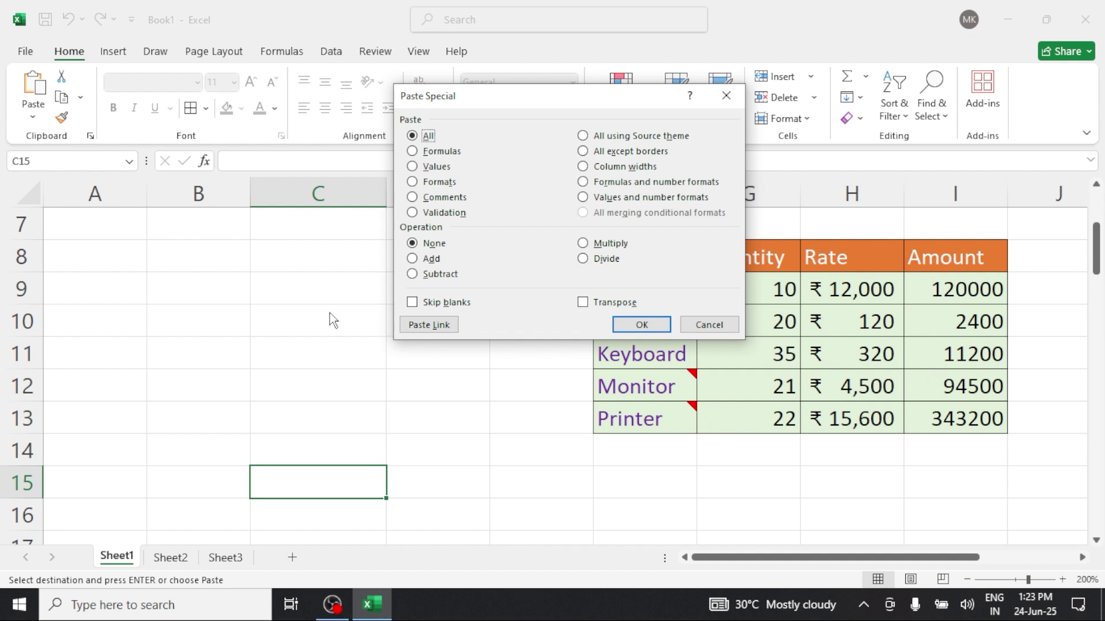
click(642, 325)
Compare the Amount formulas in D2 and D3 of the original table with the one in F16 of the pasted copy
scroll(397, 340, up, 2)
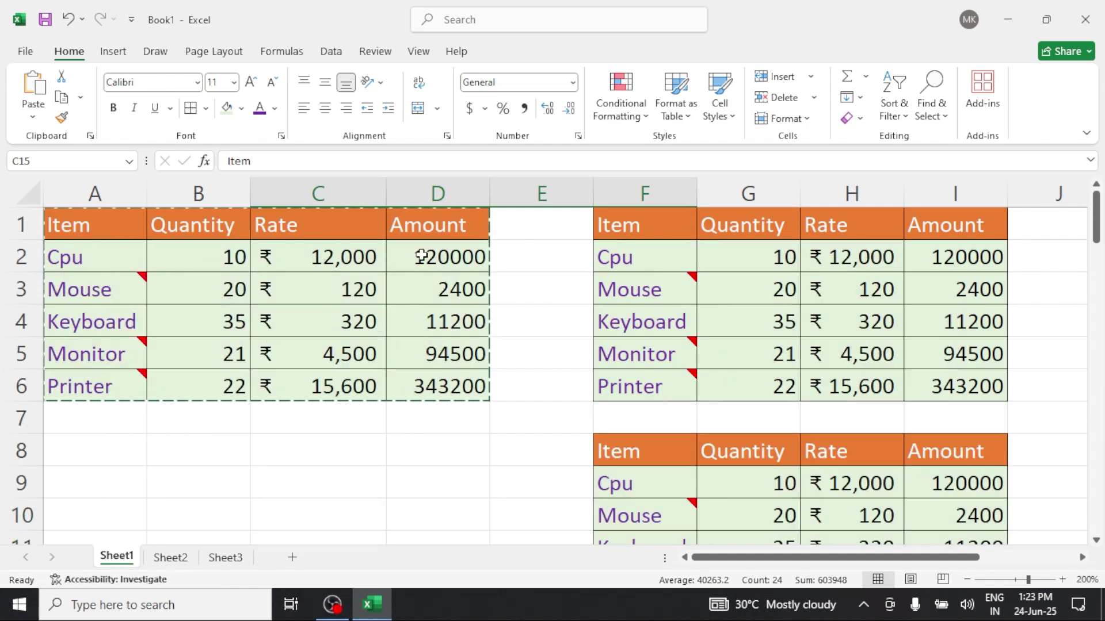
click(421, 257)
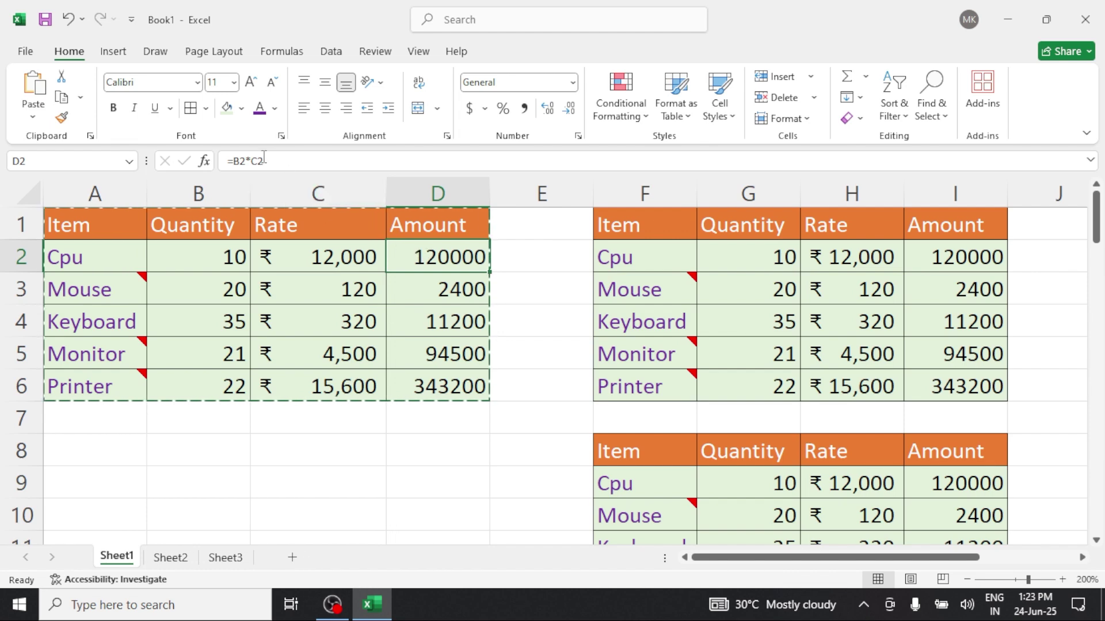
click(469, 282)
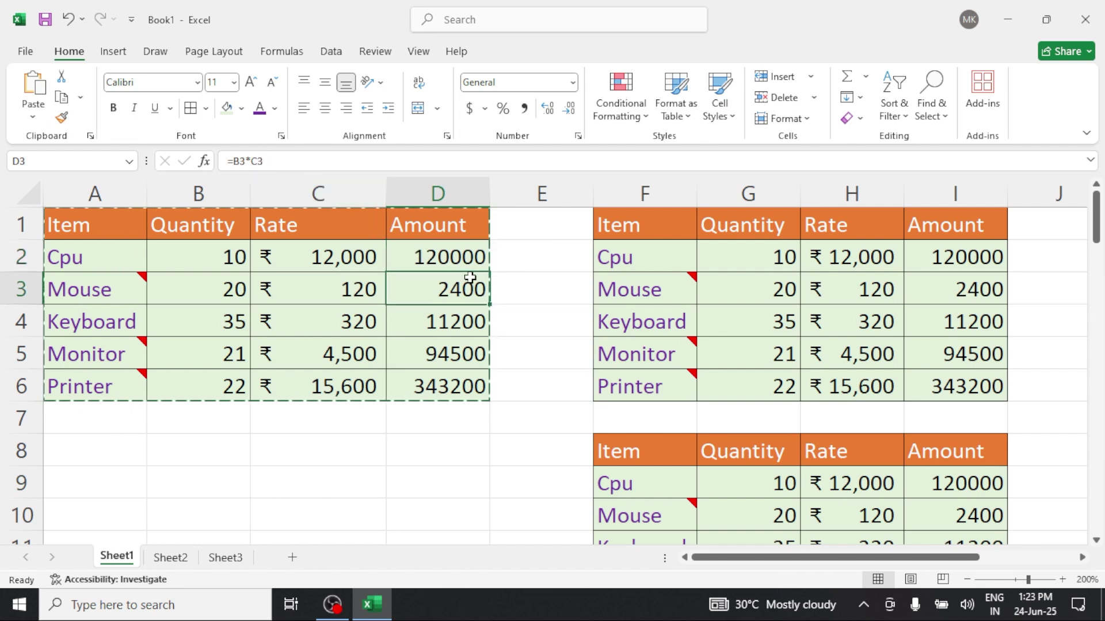
scroll(388, 336, down, 6)
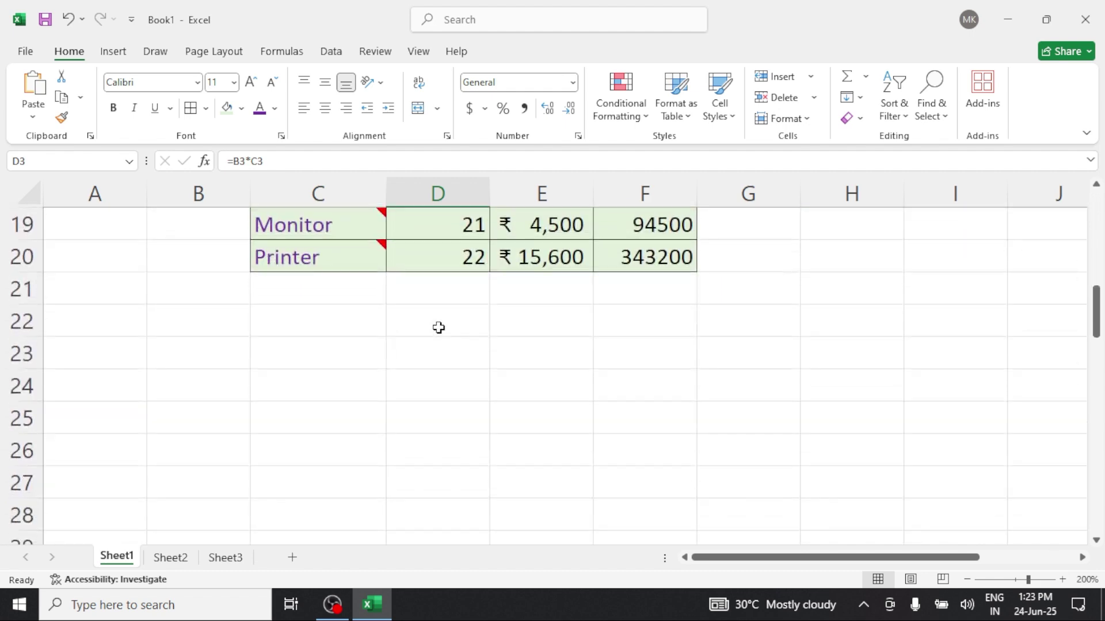
scroll(439, 328, up, 2)
click(632, 323)
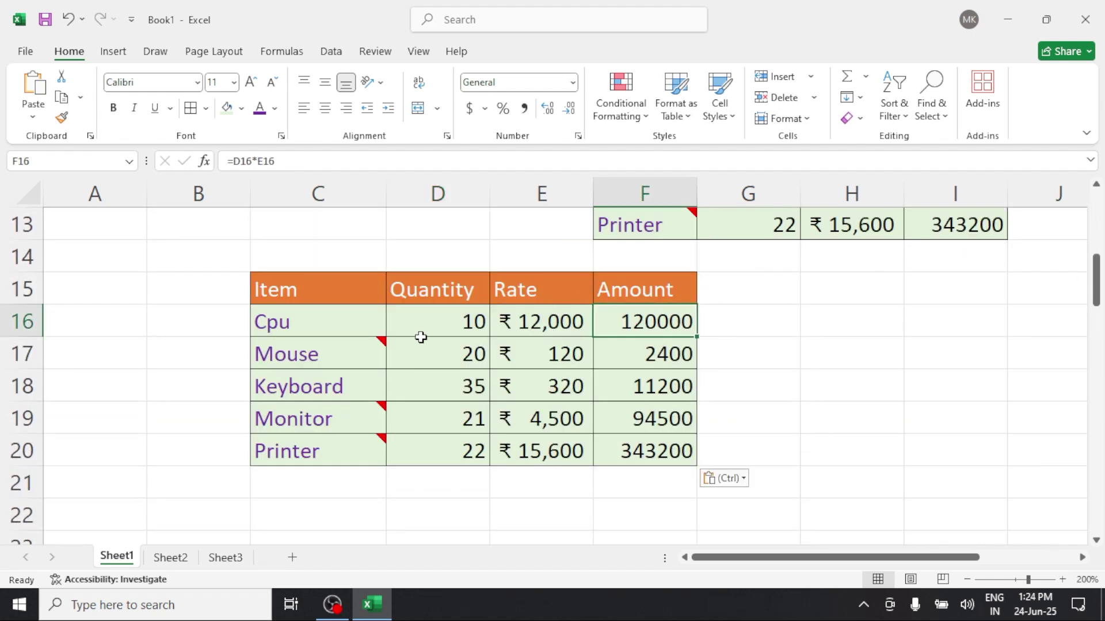
scroll(389, 287, up, 4)
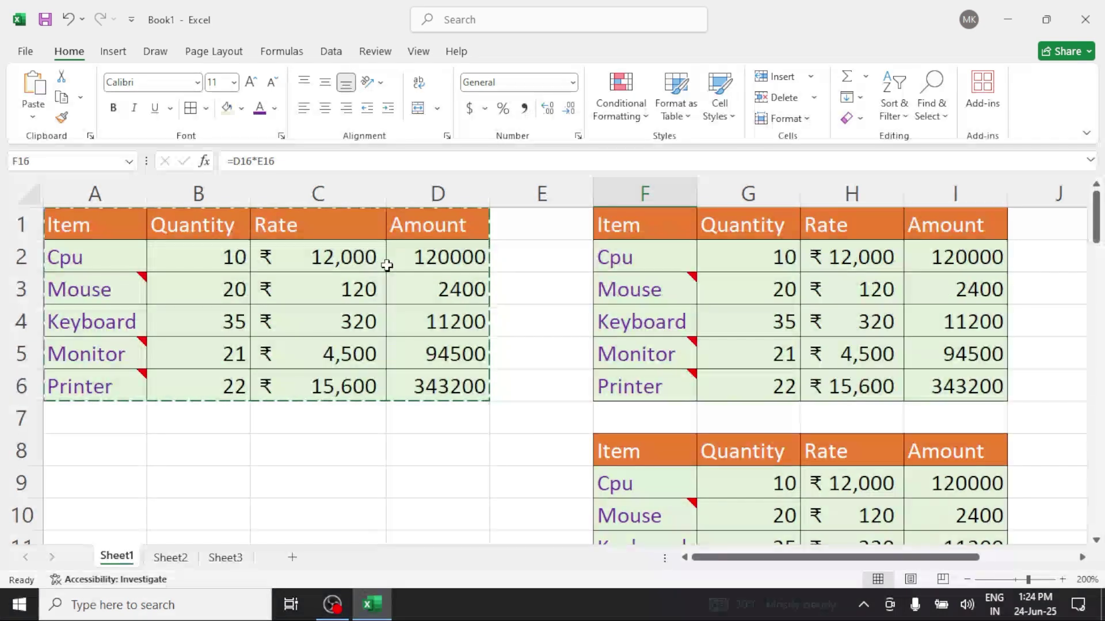
Check the Amount formula in F17 of the pasted table copy
scroll(388, 265, down, 5)
scroll(479, 262, up, 1)
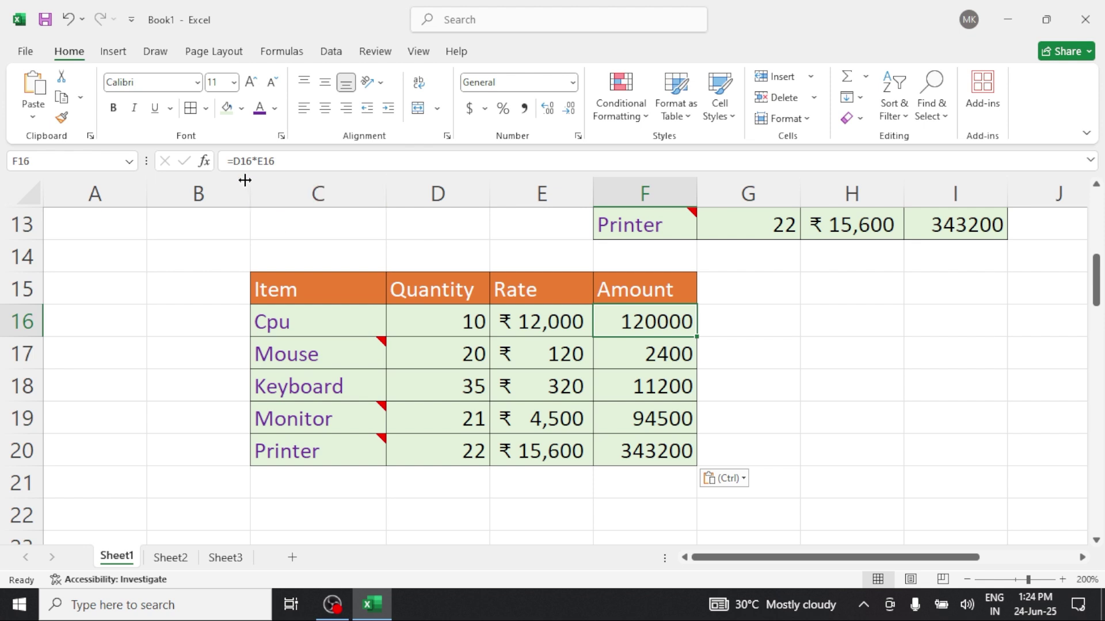
click(650, 351)
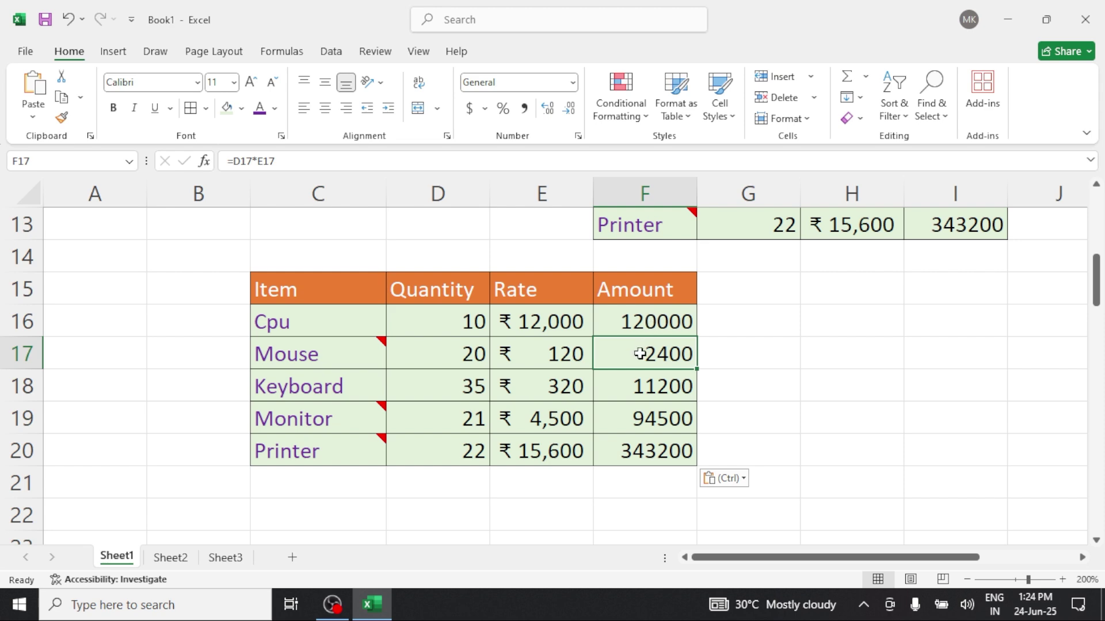
Paste the copied sales table at D23 through Paste Special with Values and the operation None
scroll(475, 464, down, 1)
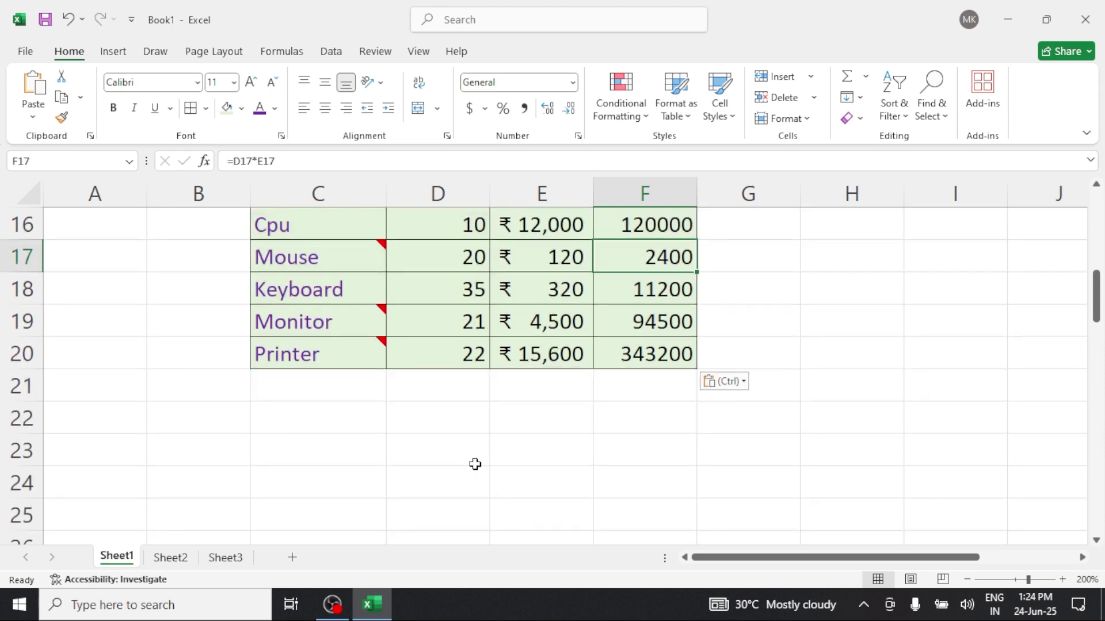
click(411, 436)
scroll(411, 435, up, 4)
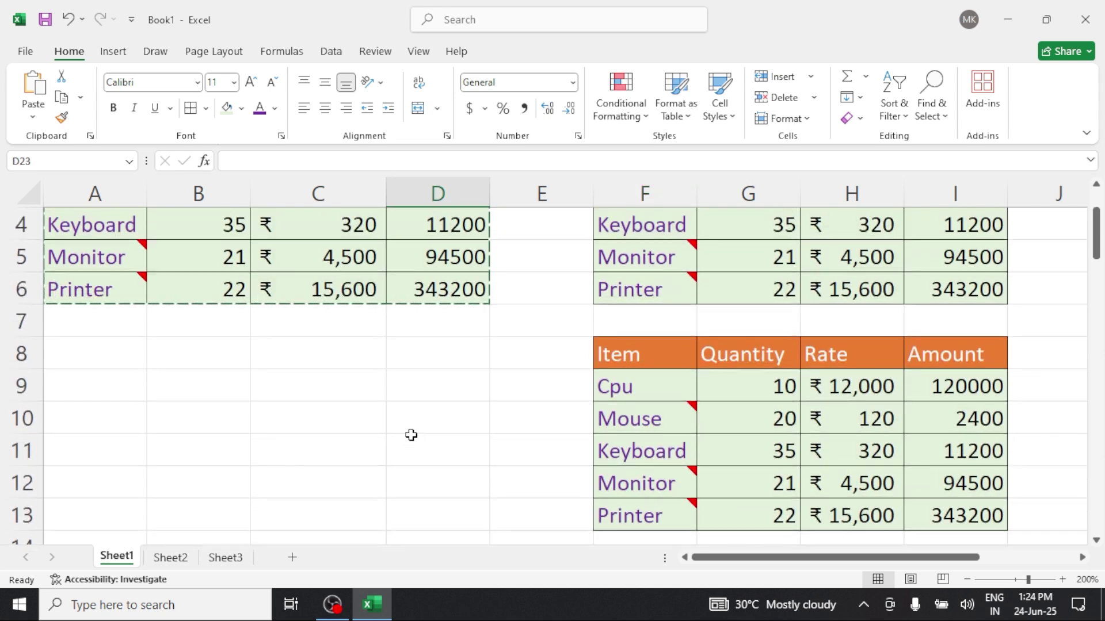
scroll(403, 420, down, 4)
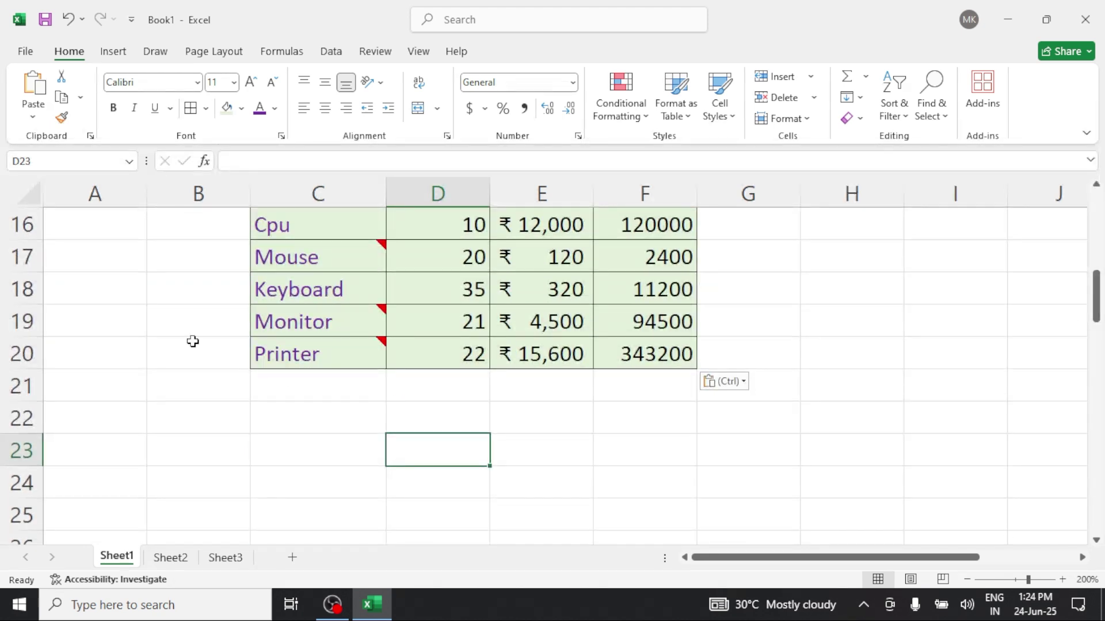
click(34, 119)
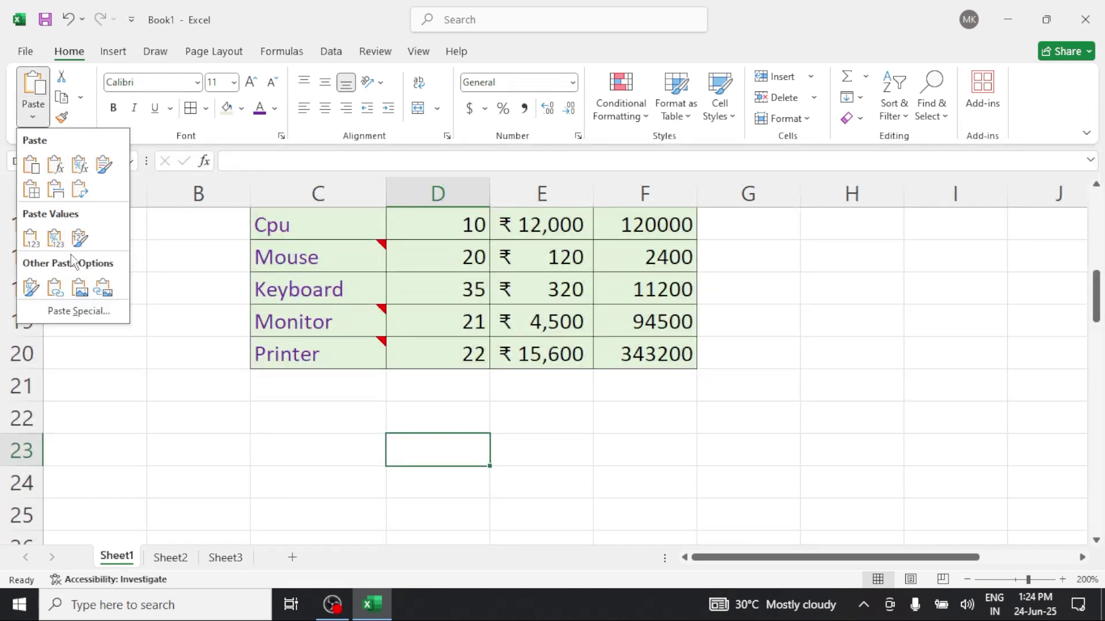
click(79, 311)
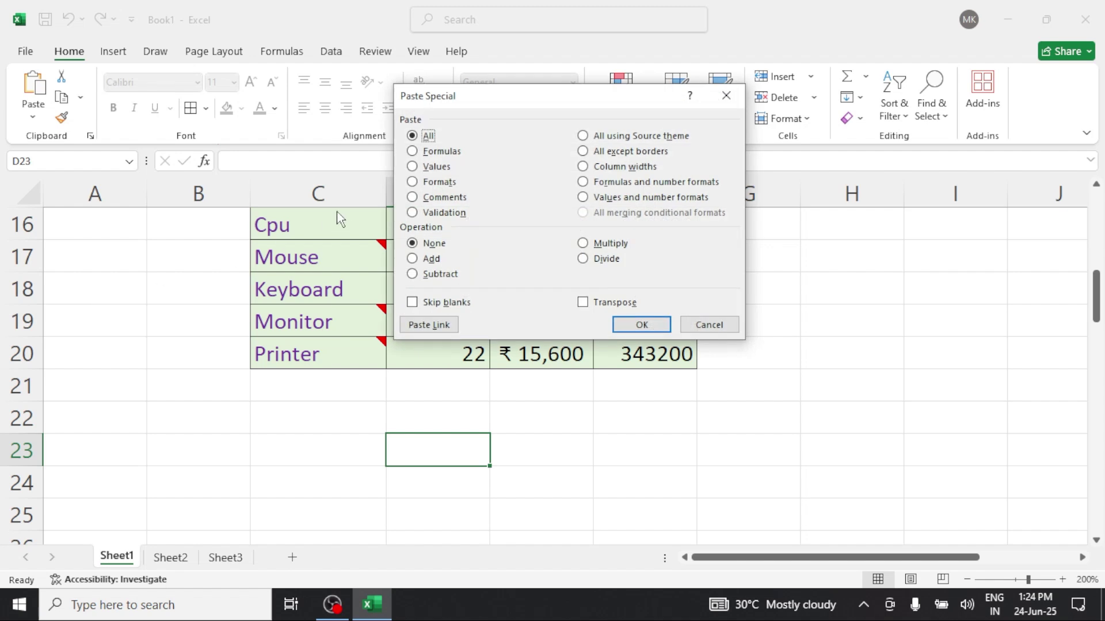
click(434, 168)
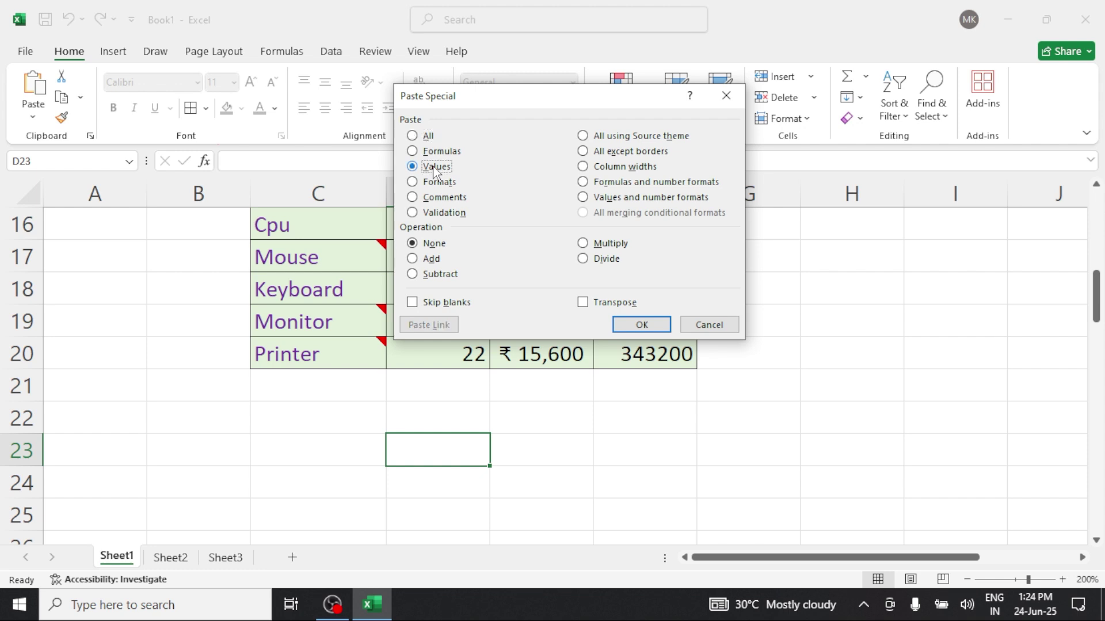
click(641, 325)
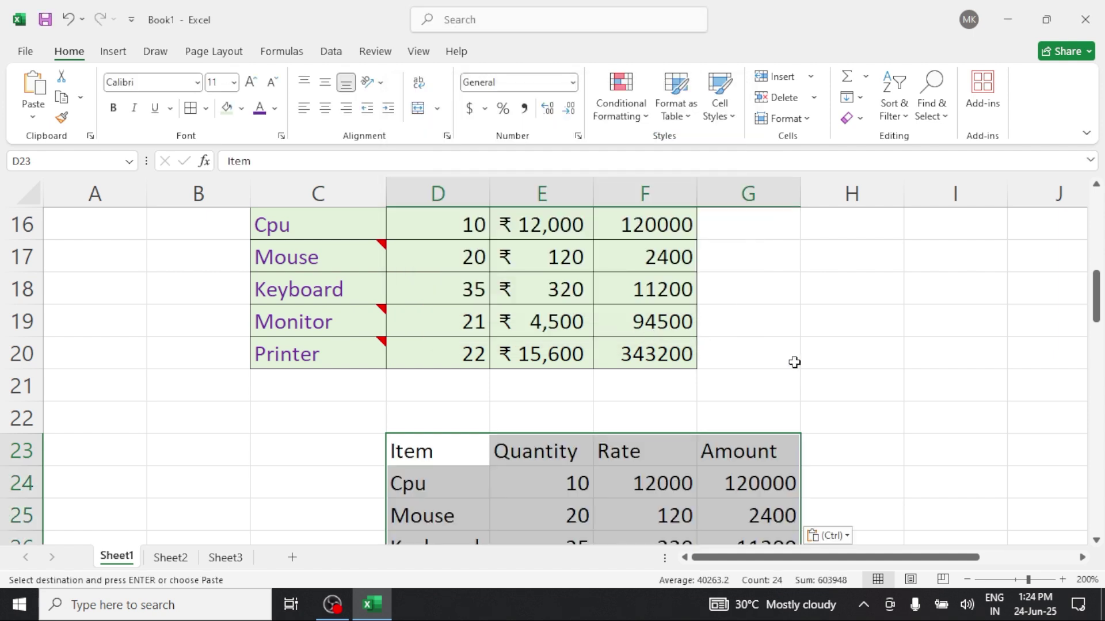
Compare the formatting of the original table and its full copy with the values-only copy at D23
scroll(795, 356, down, 1)
scroll(795, 357, up, 1)
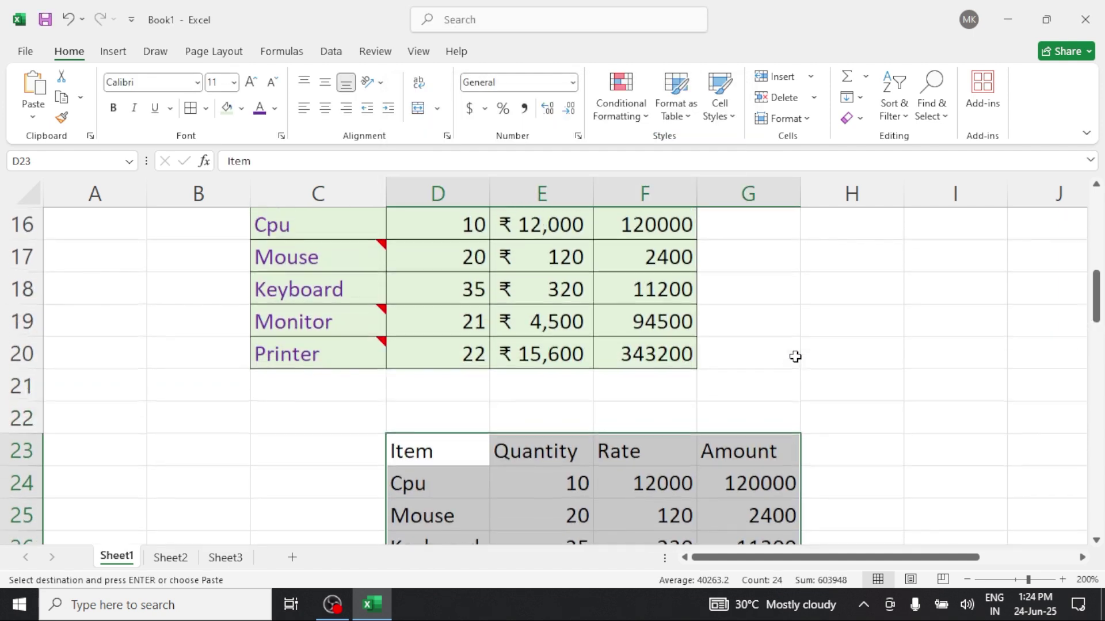
scroll(433, 295, up, 2)
scroll(434, 295, up, 3)
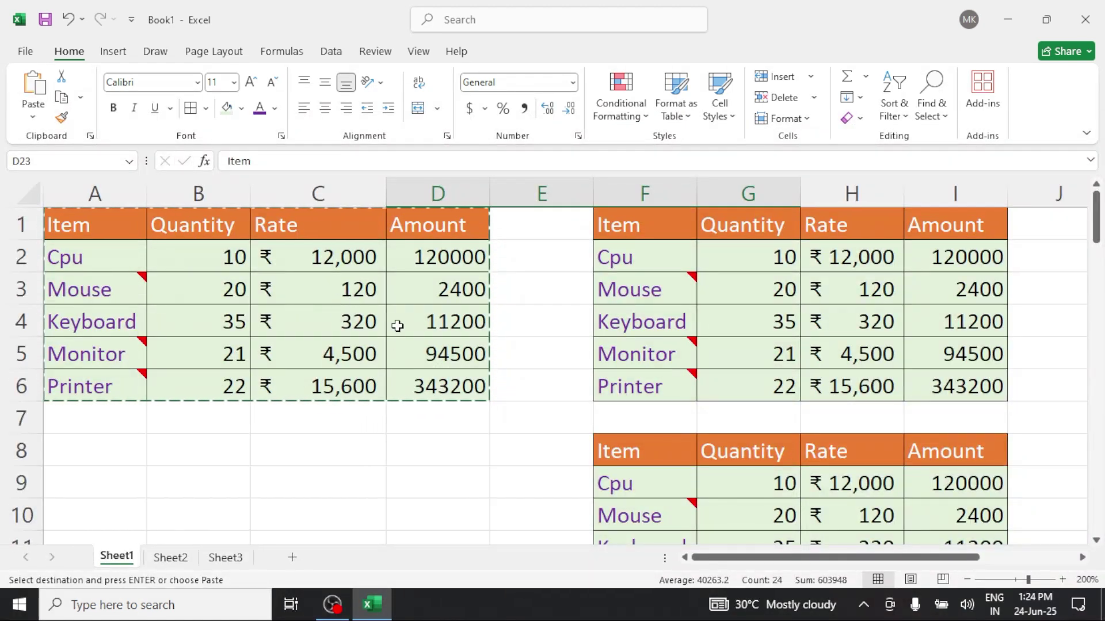
scroll(397, 324, down, 4)
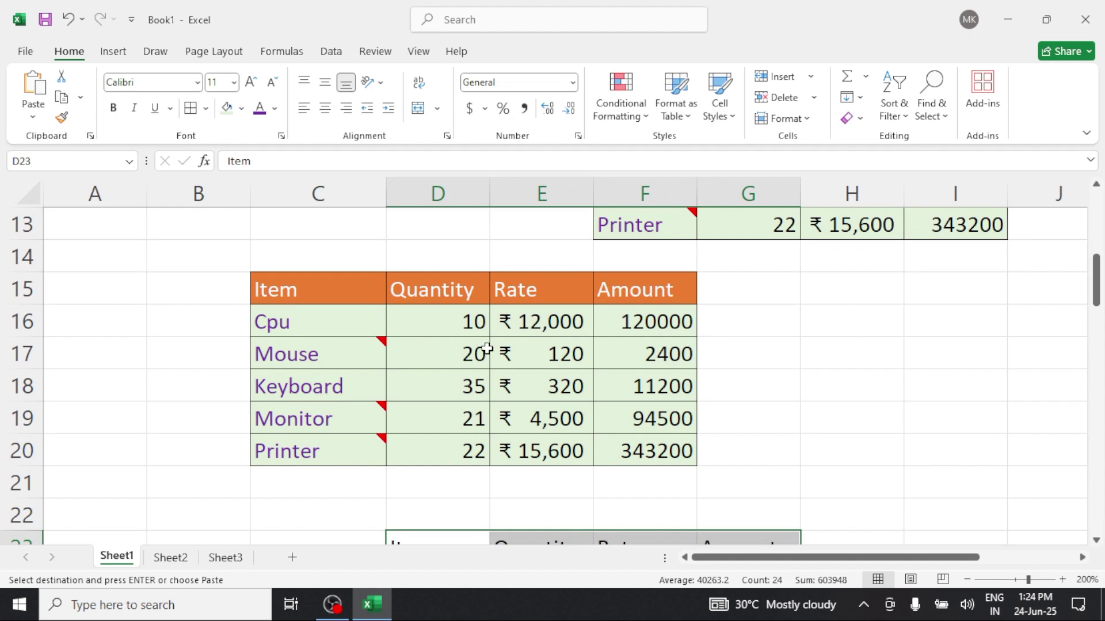
scroll(484, 375, down, 1)
scroll(485, 375, down, 1)
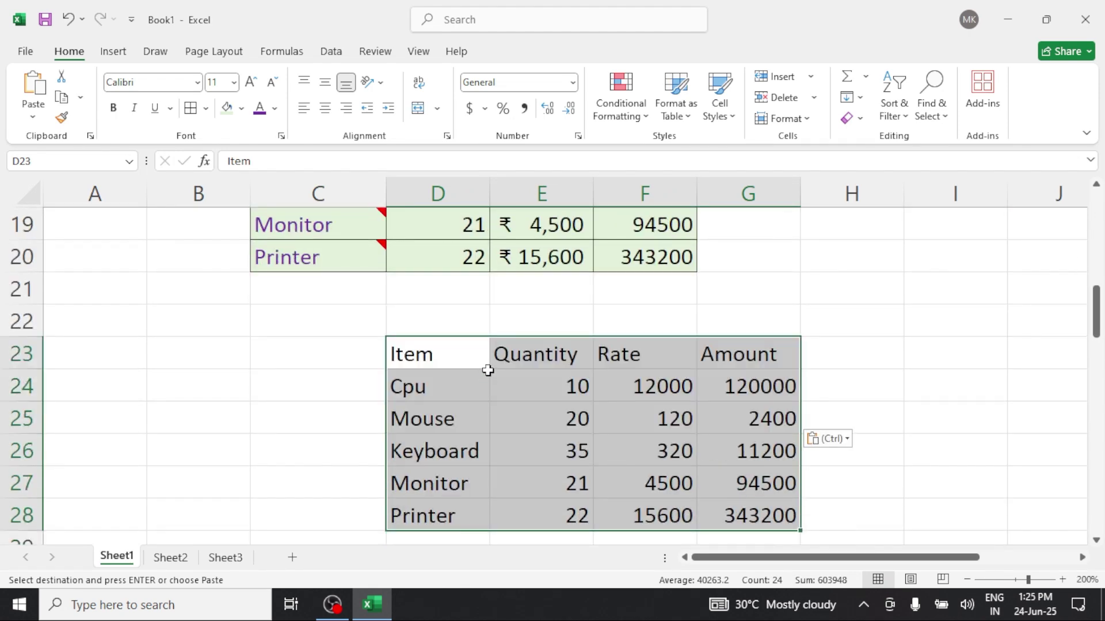
Compare the Quantity and Amount cells of the values-only copy with the Amount formula in F20 of the full copy
click(530, 357)
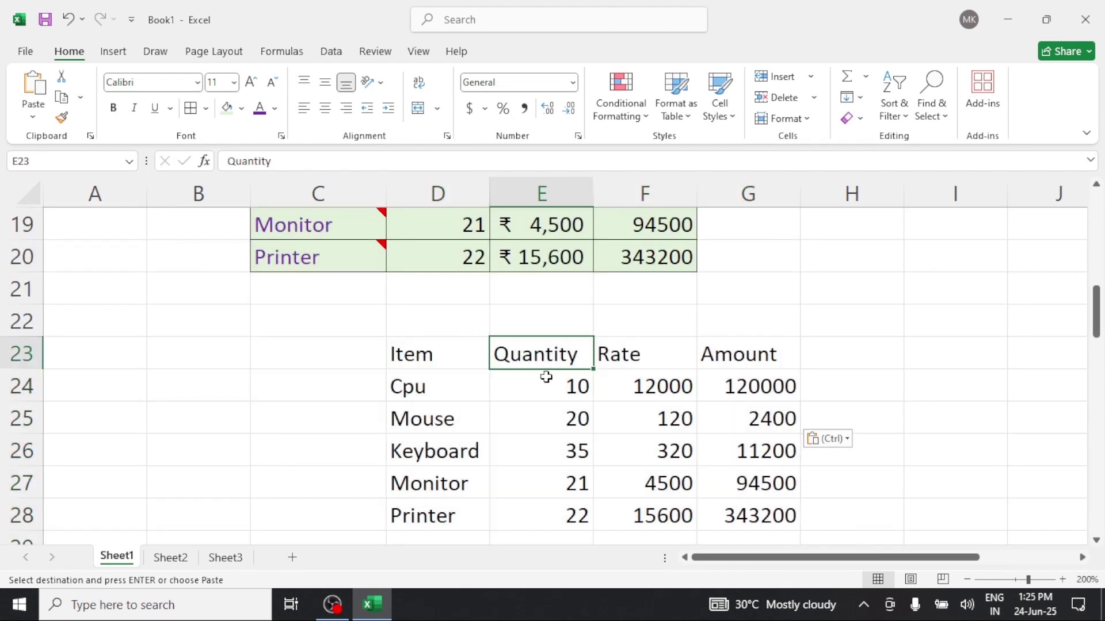
click(547, 378)
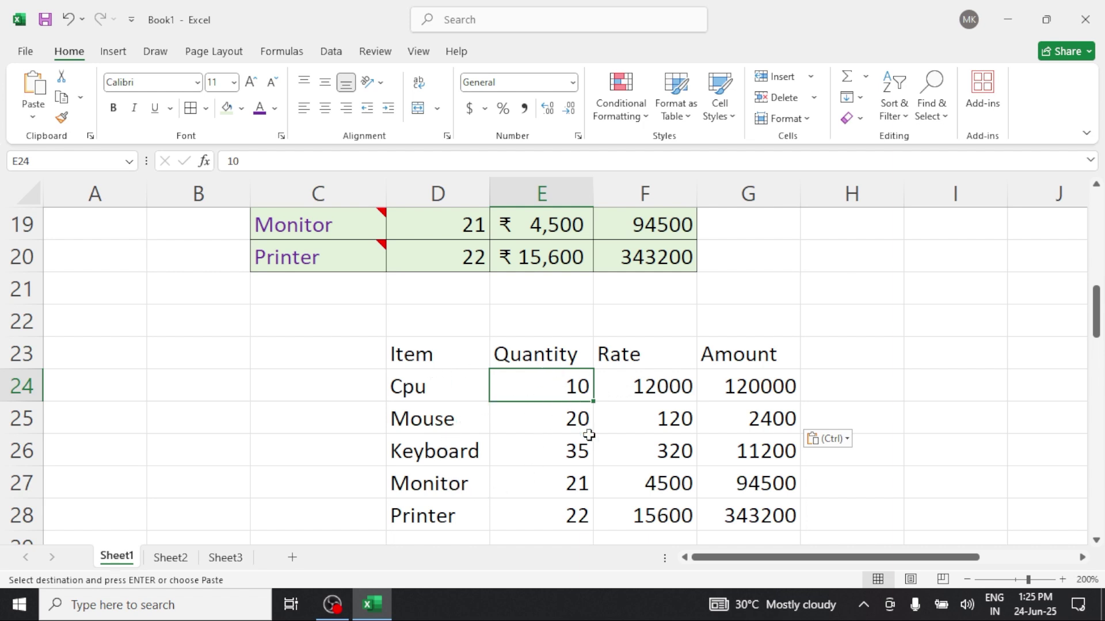
click(758, 386)
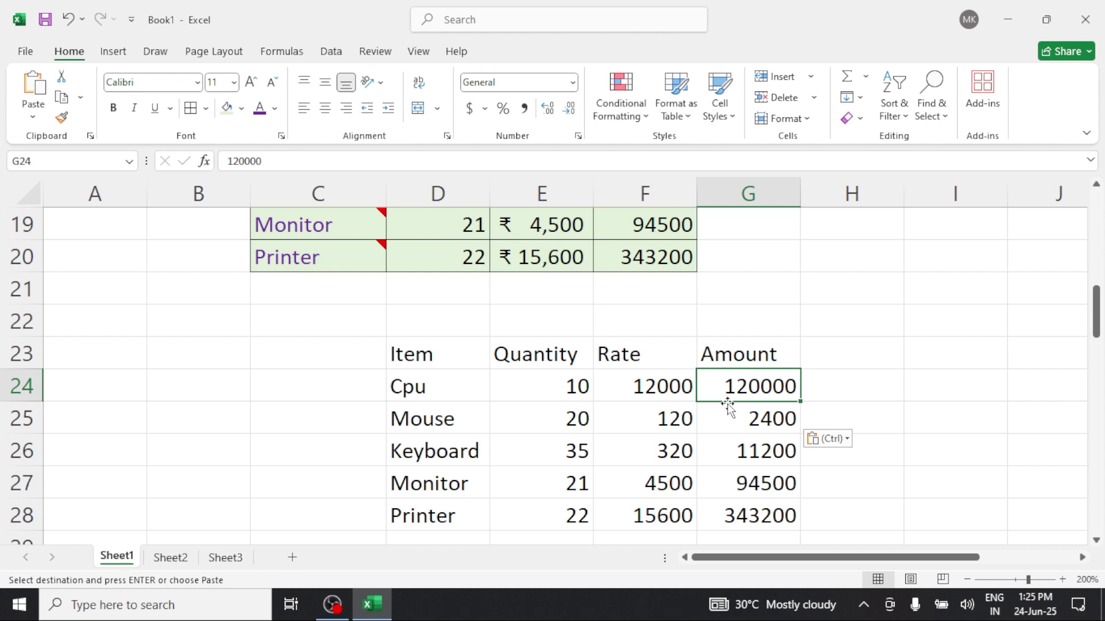
click(742, 419)
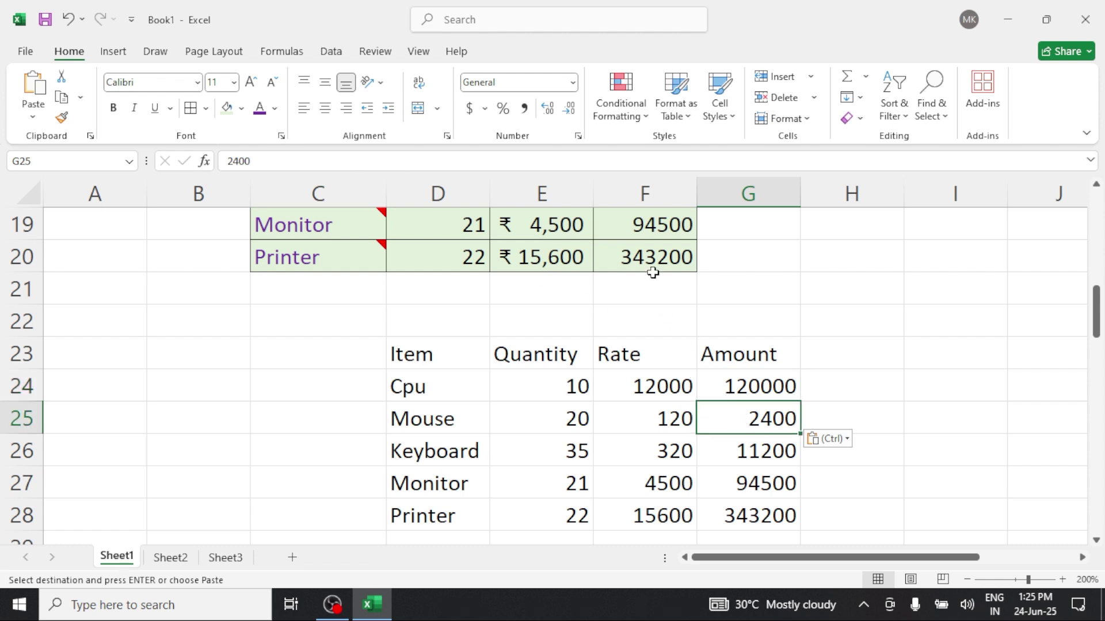
click(662, 247)
scroll(662, 246, up, 1)
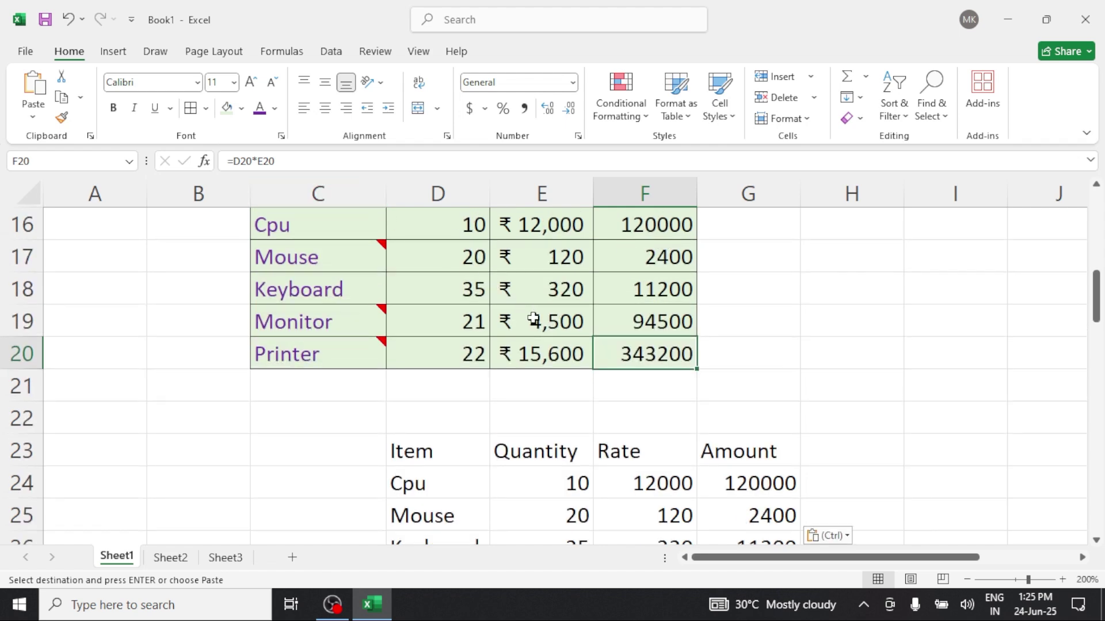
scroll(568, 344, down, 2)
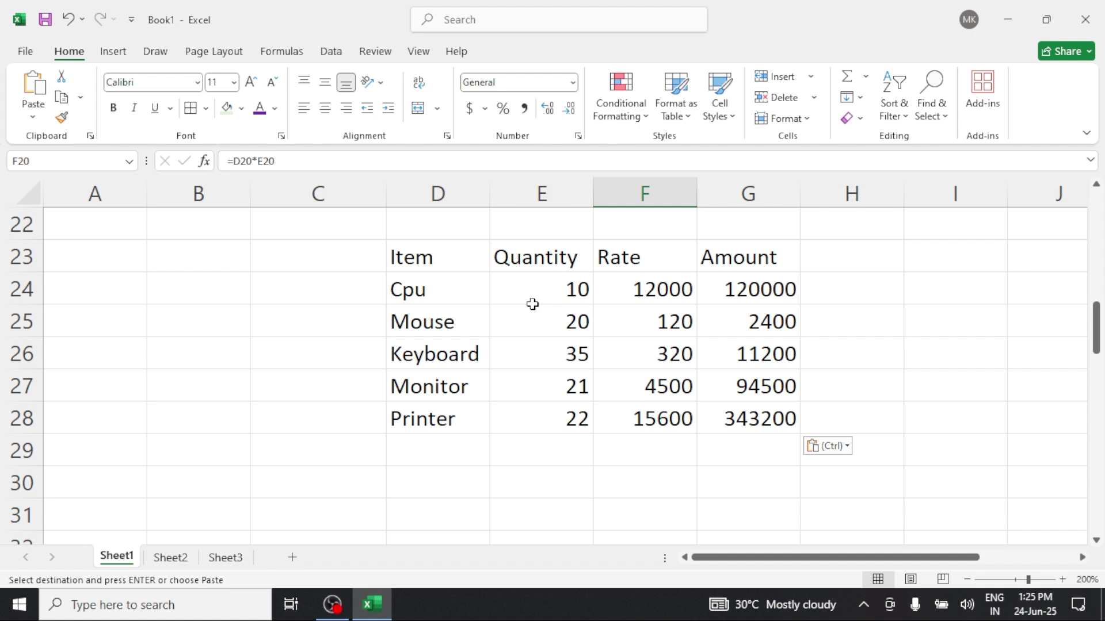
click(417, 478)
scroll(418, 478, down, 1)
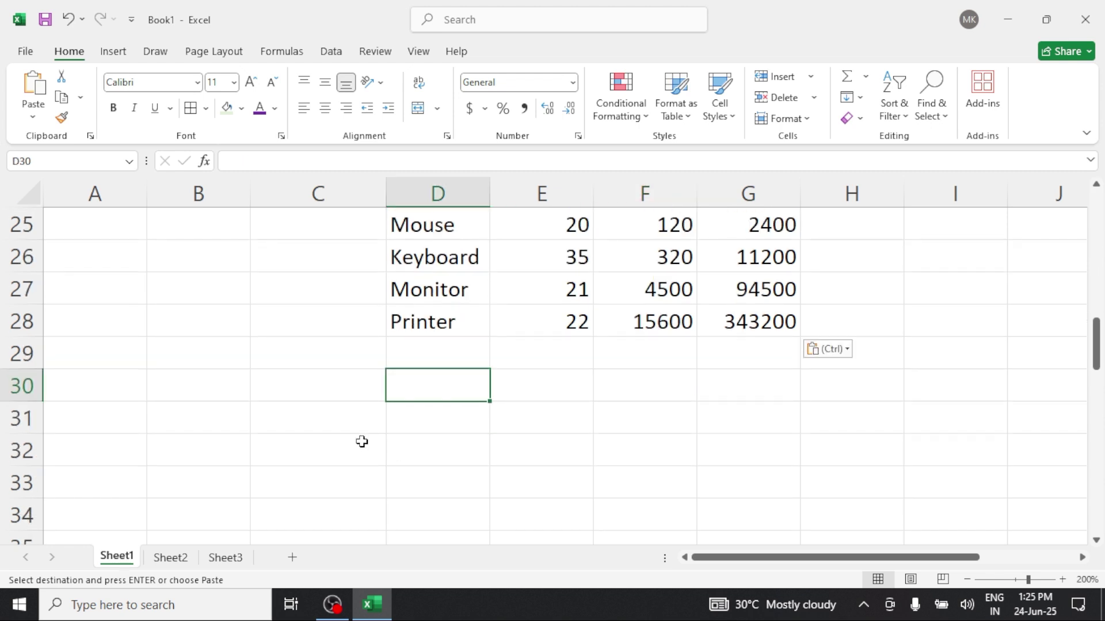
click(33, 117)
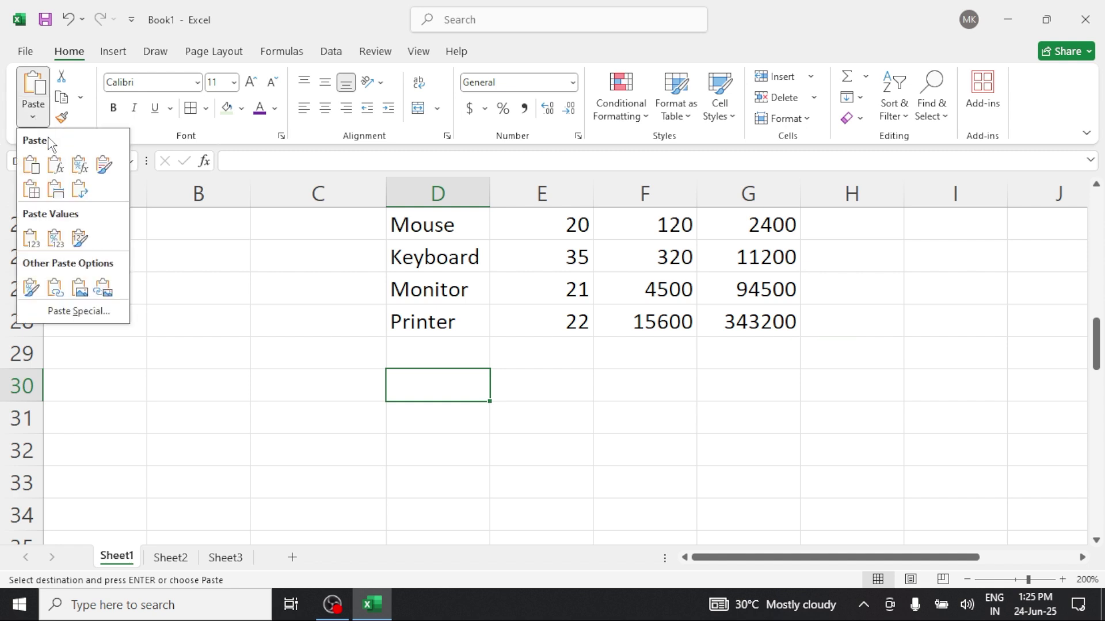
click(81, 311)
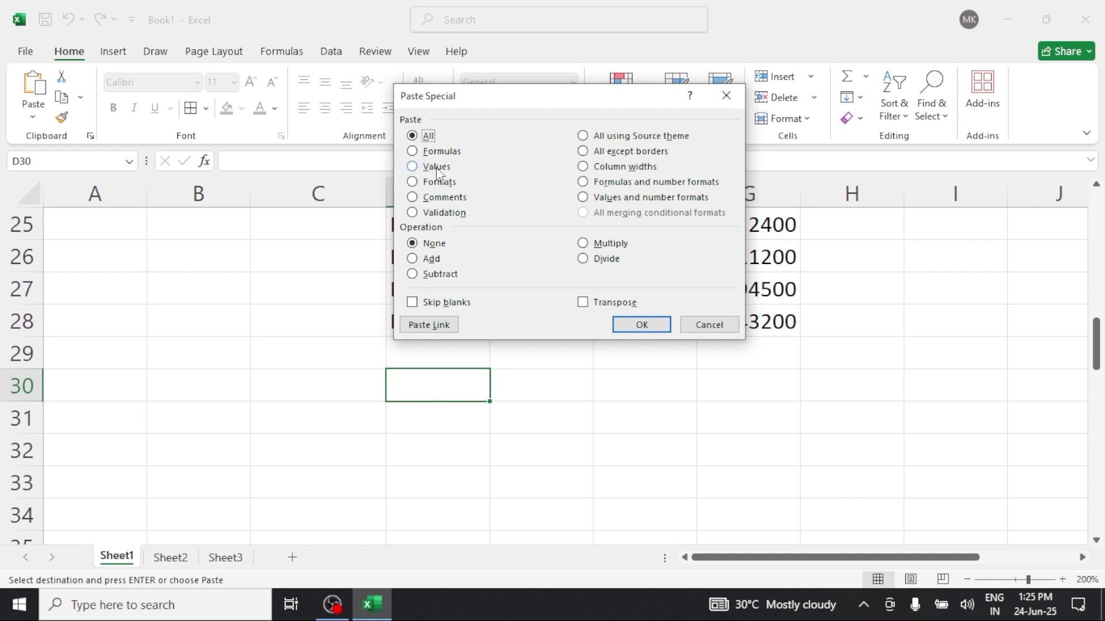
click(706, 326)
Copy the Amount formula cell D2 of the original sales table
scroll(352, 409, up, 8)
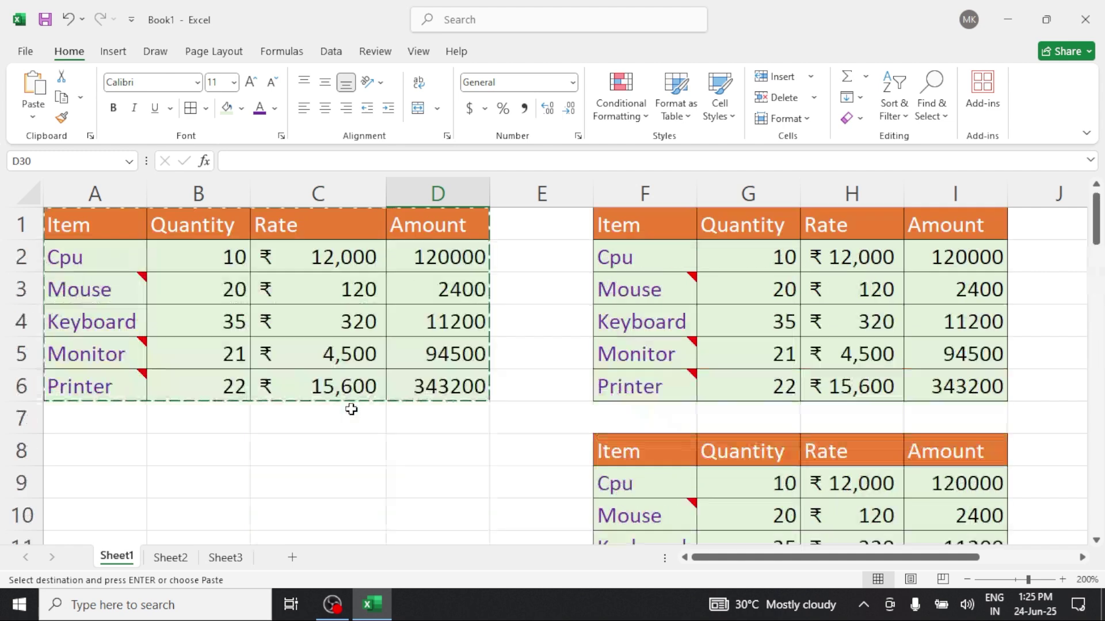
click(447, 262)
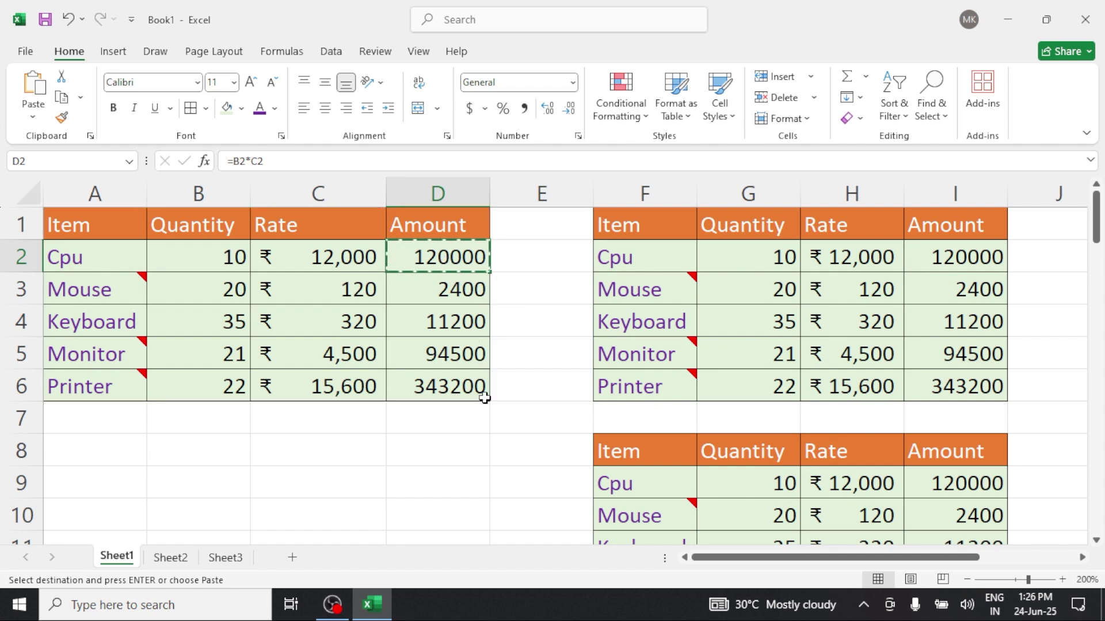
scroll(492, 413, down, 1)
scroll(492, 412, down, 2)
scroll(491, 412, up, 3)
scroll(506, 327, down, 9)
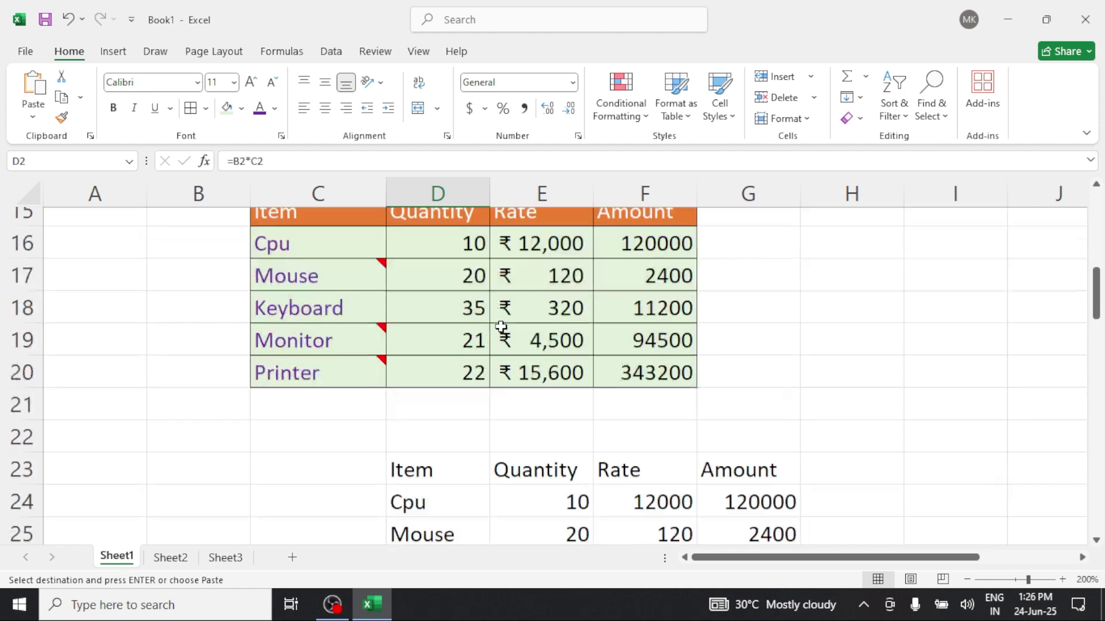
Paste only the copied formula at E32 through Paste Special with Formulas, and fill it down to E44
click(528, 368)
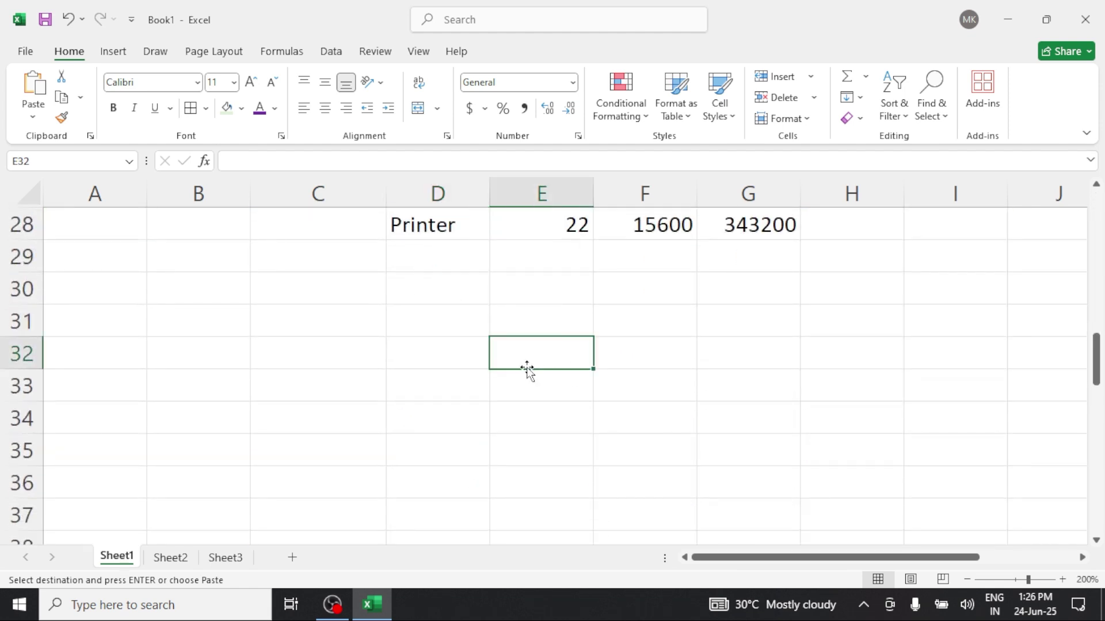
click(23, 118)
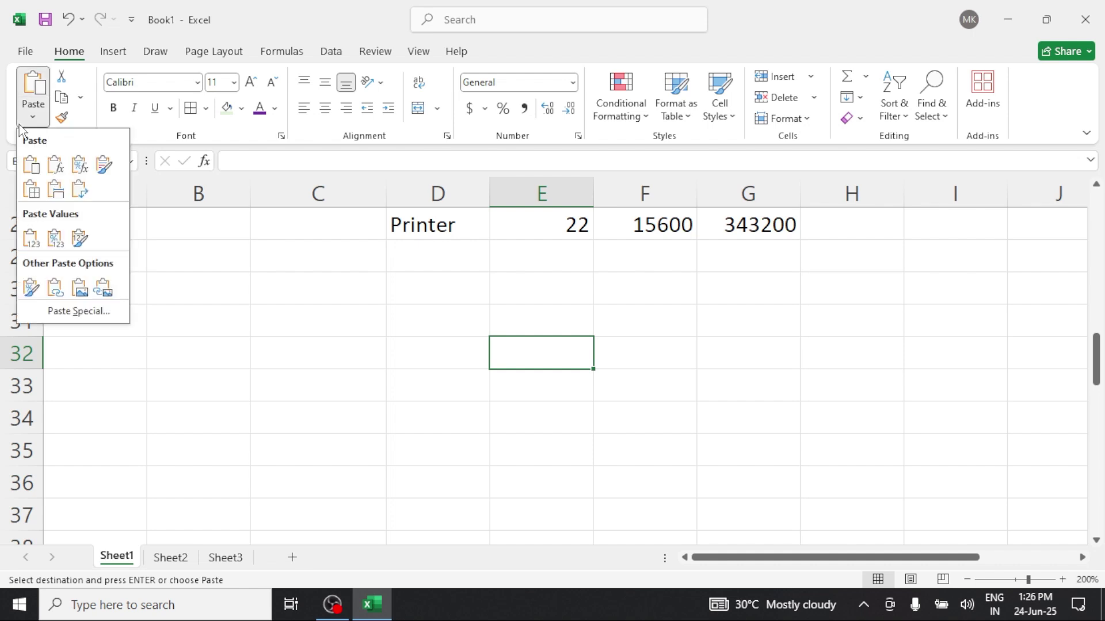
click(94, 310)
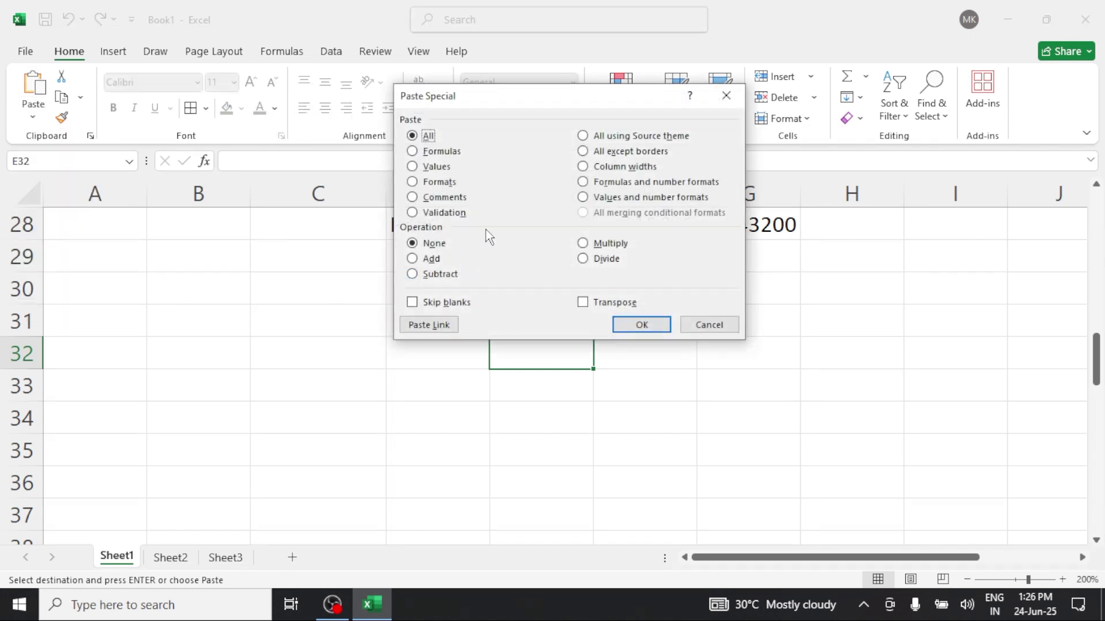
click(439, 151)
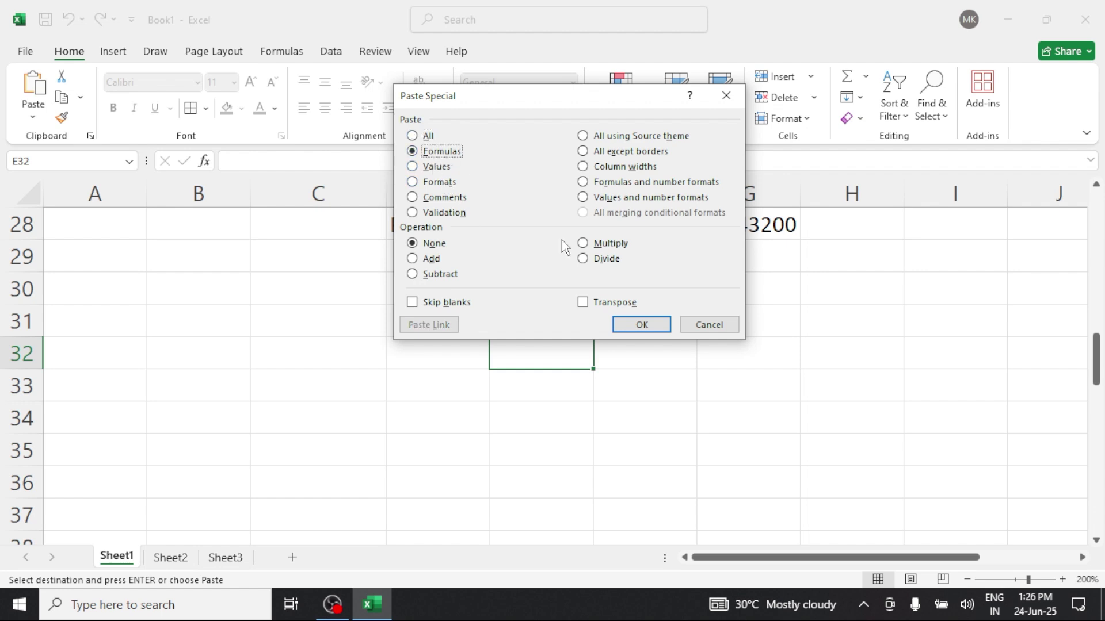
click(647, 329)
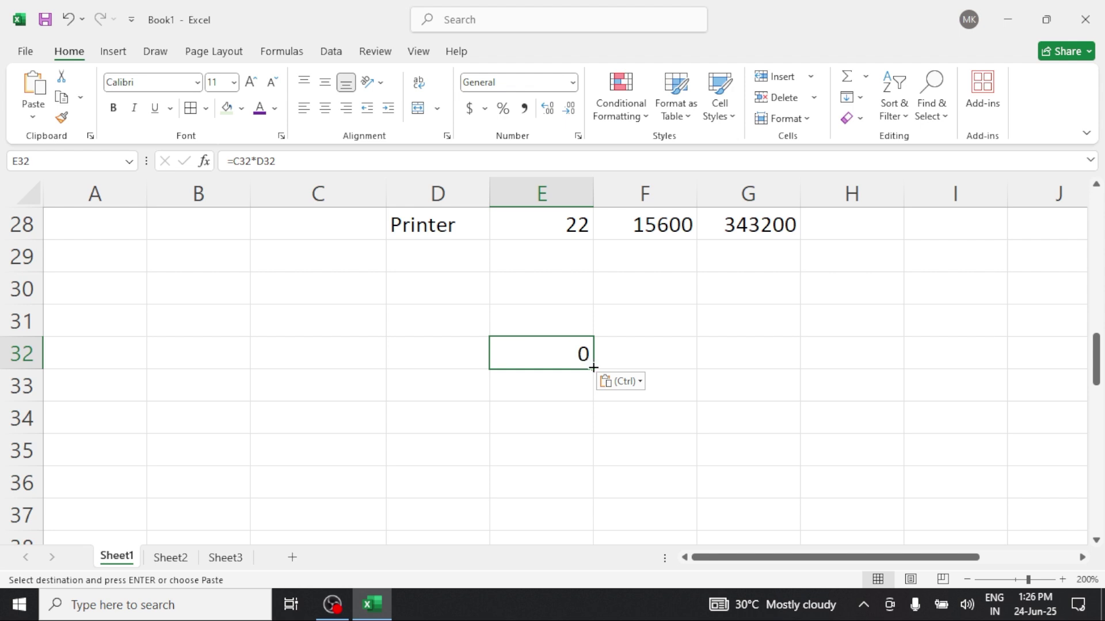
drag(593, 368, 626, 530)
Enter 54 in C32 and 2 in D32 as inputs for the pasted formula in E32
scroll(627, 530, up, 4)
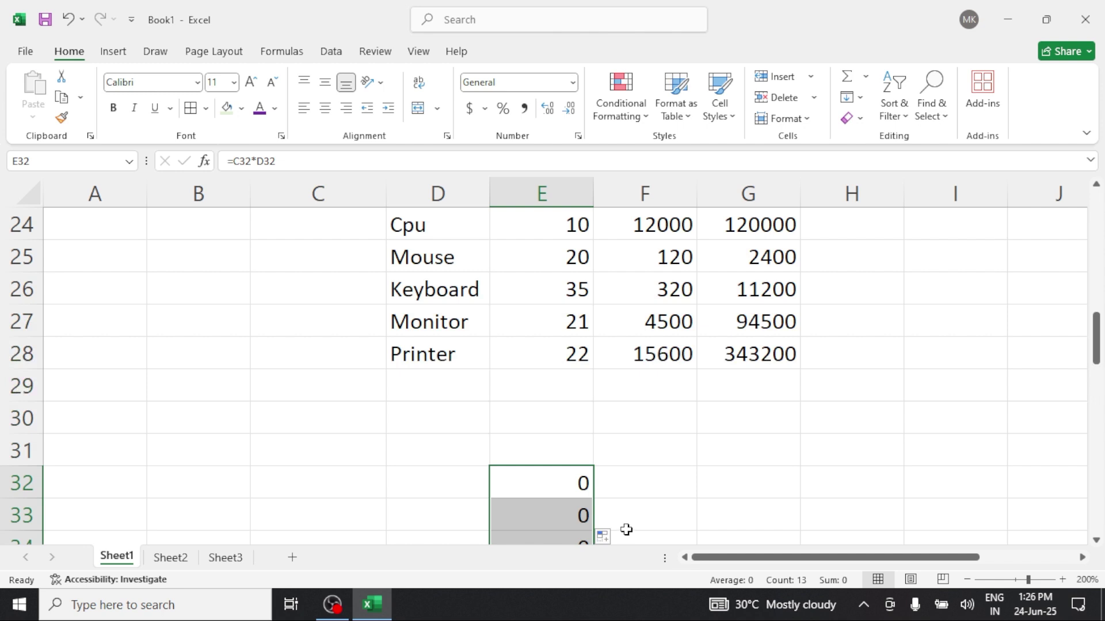
click(341, 480)
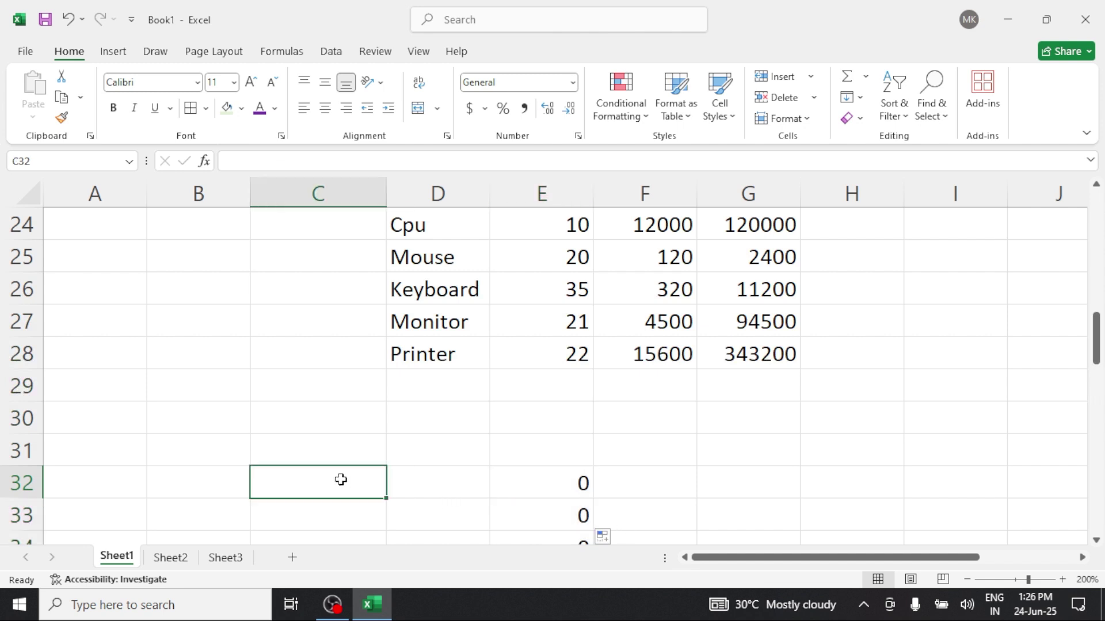
text(54)
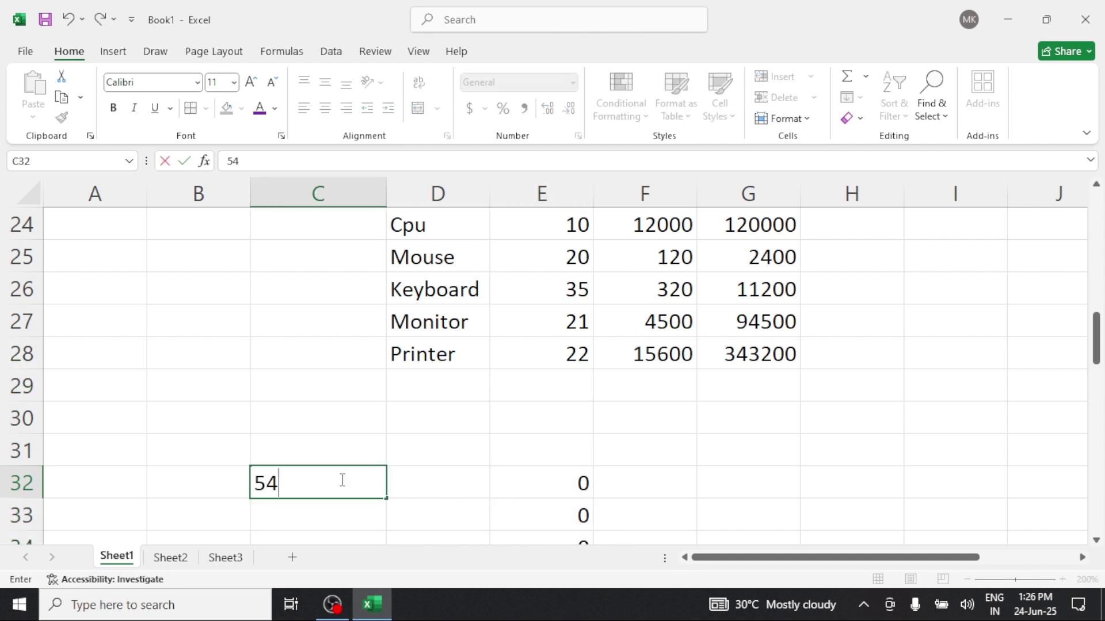
click(452, 488)
text(2)
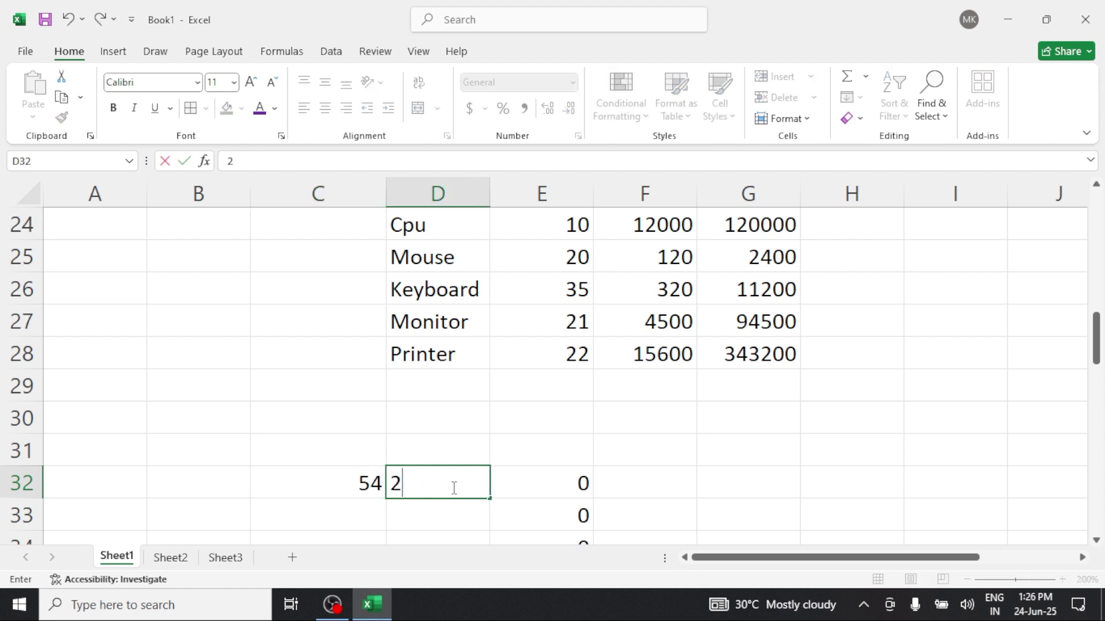
click(337, 510)
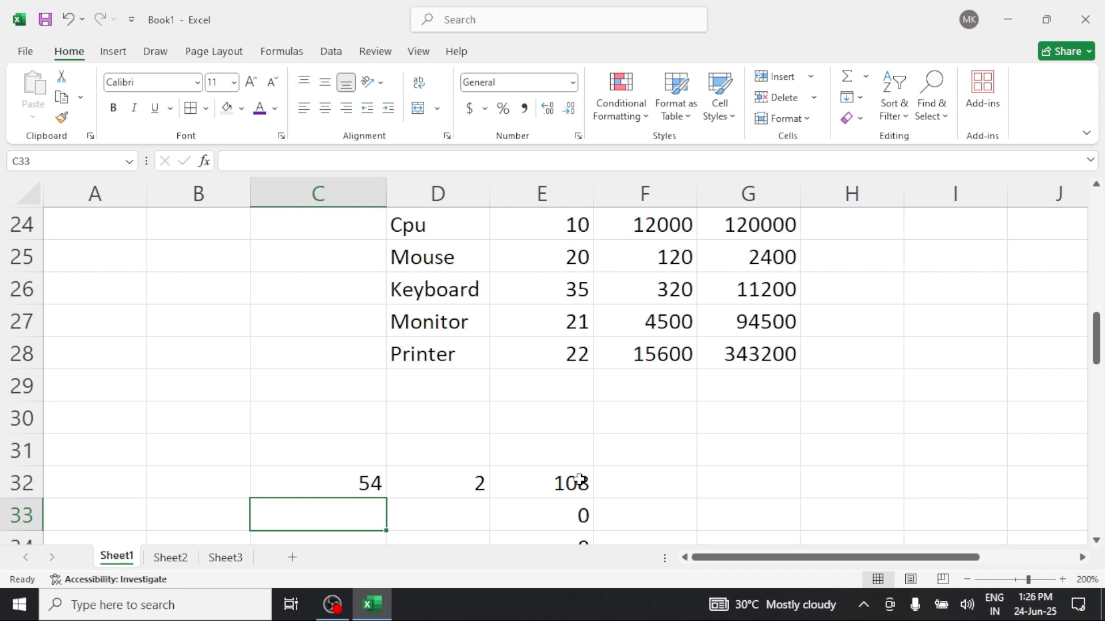
Enter 452 in C33 and 35 in D33 as inputs for the formula in E33
text(452)
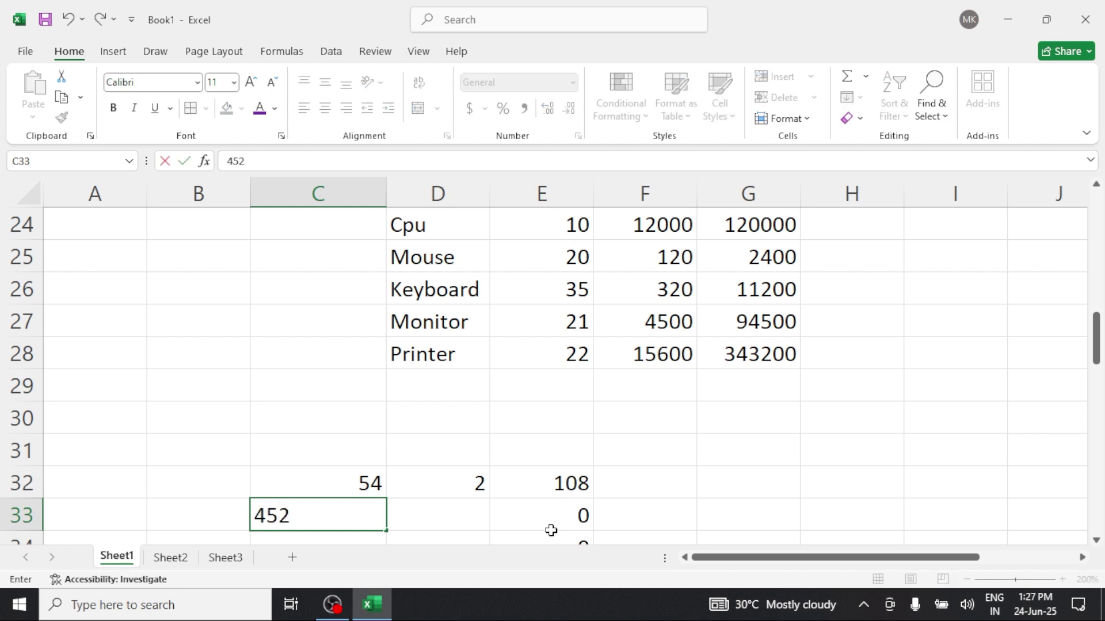
click(472, 521)
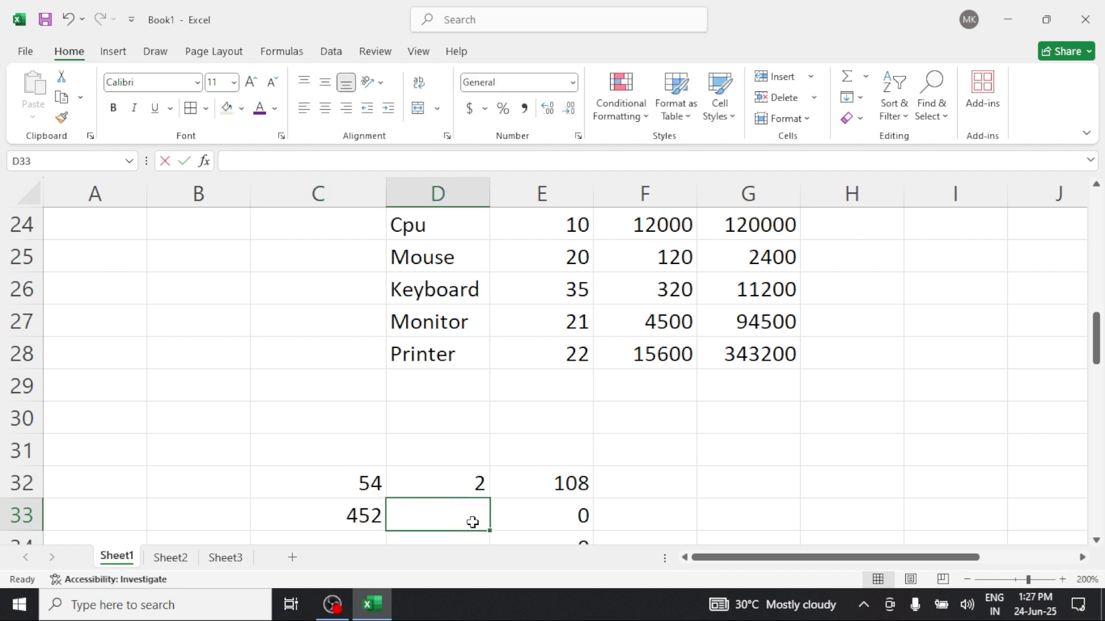
text(35)
click(745, 513)
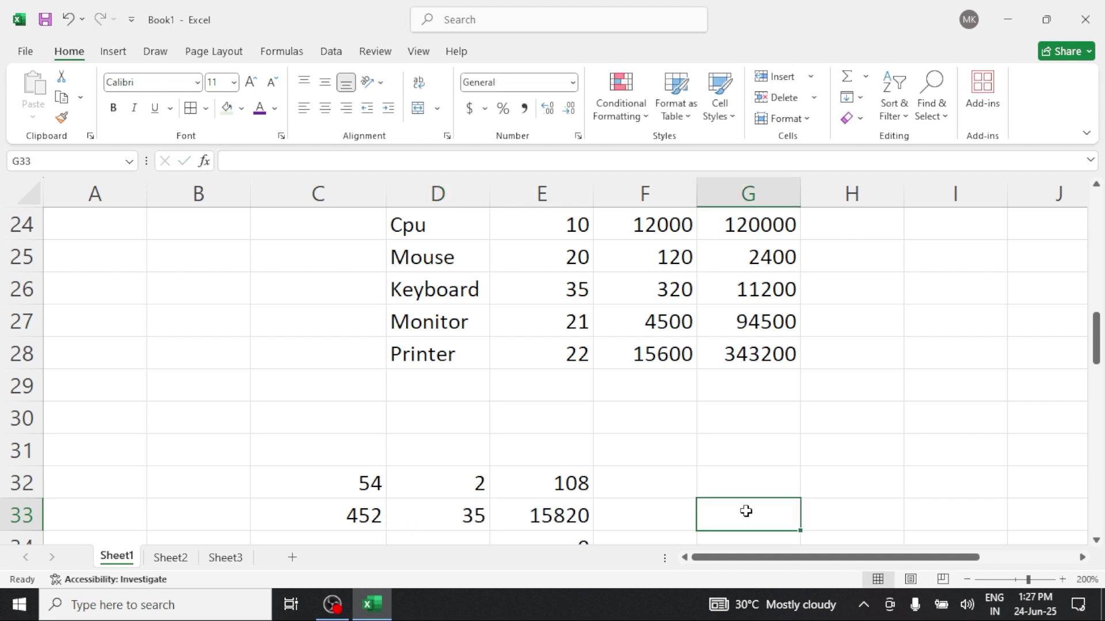
Check the formula in E32, and enter 452 in C34 and 20 in D34 as inputs for E34
scroll(746, 511, down, 1)
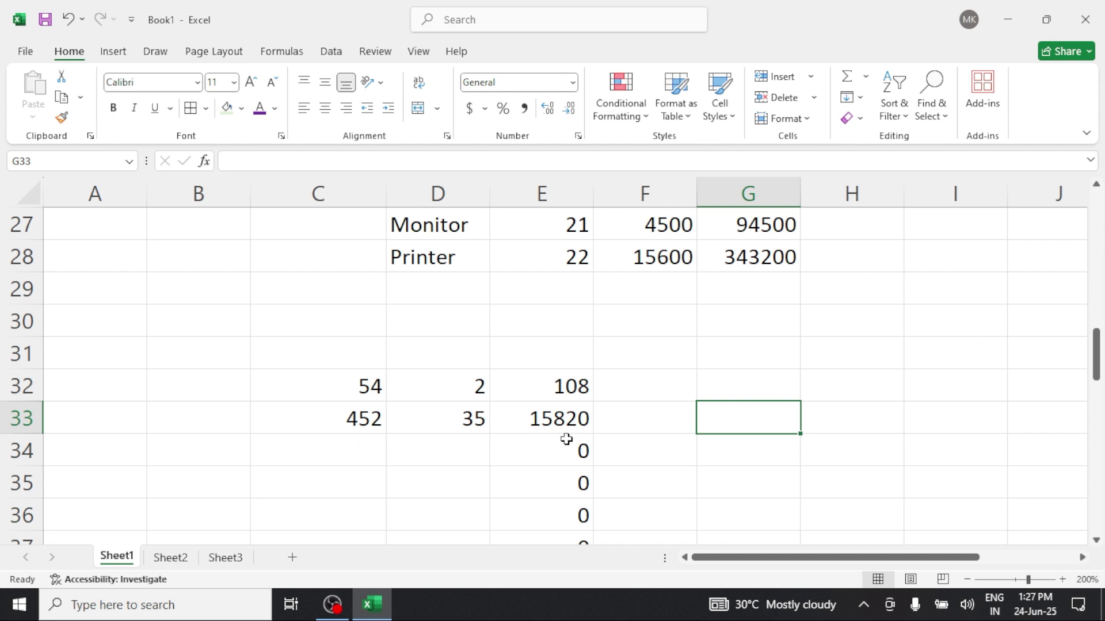
click(574, 396)
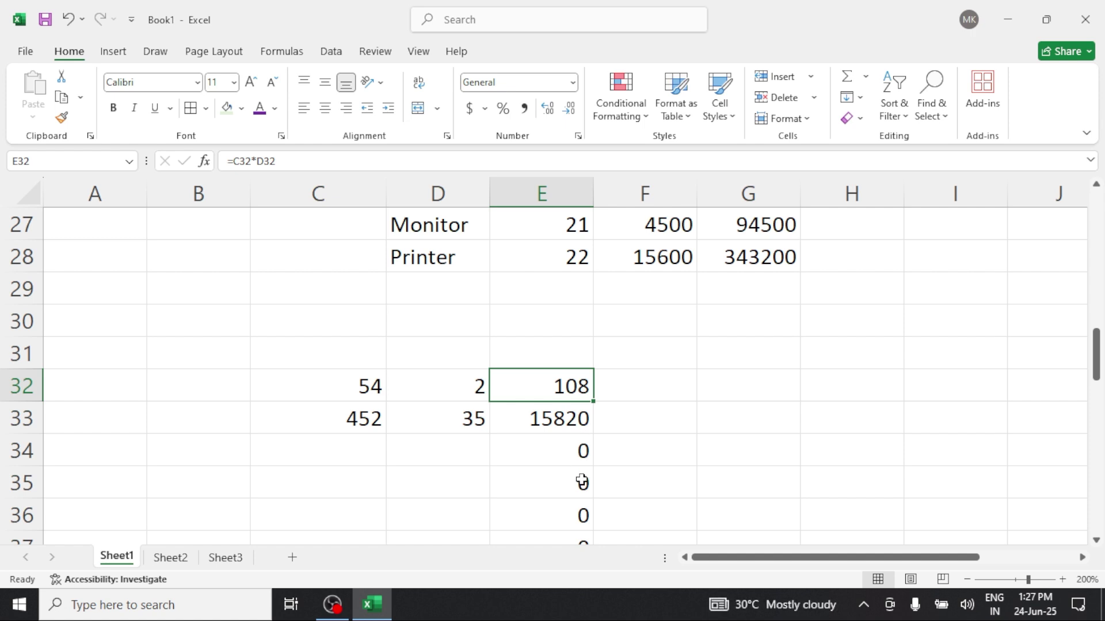
click(364, 455)
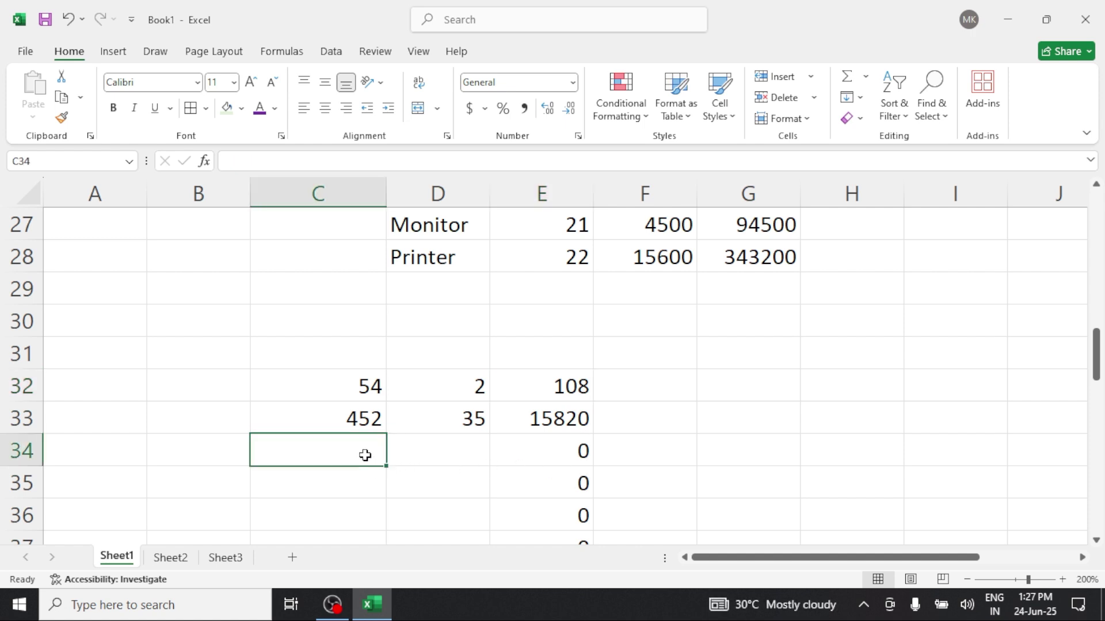
text(452)
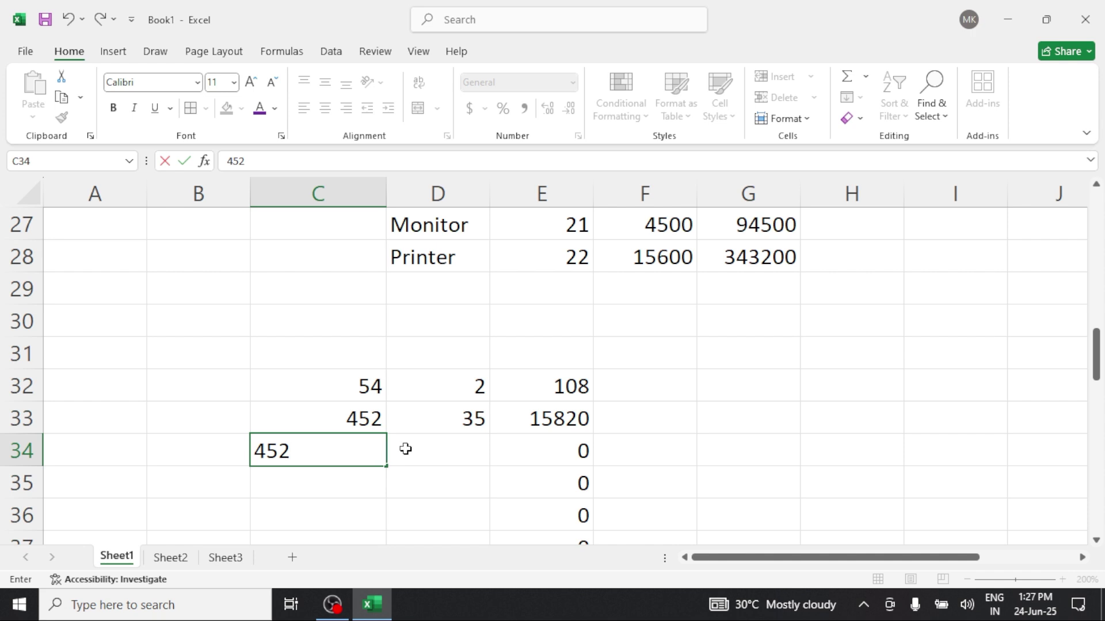
click(408, 449)
text(20)
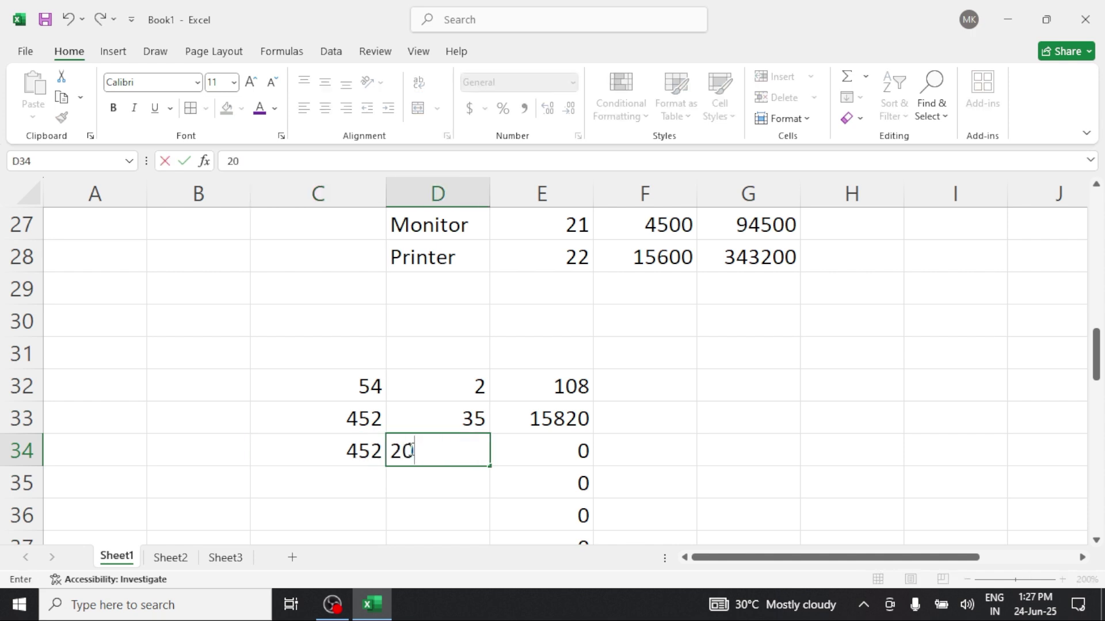
click(521, 477)
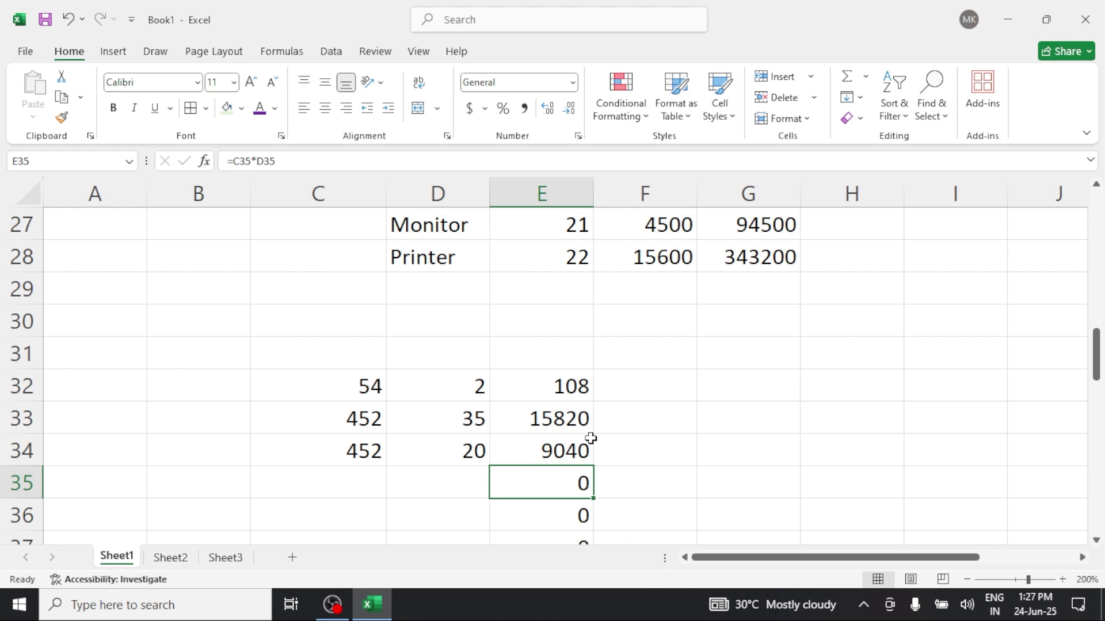
Copy the original formatted sales table A1:D6 on Sheet1
scroll(591, 439, up, 2)
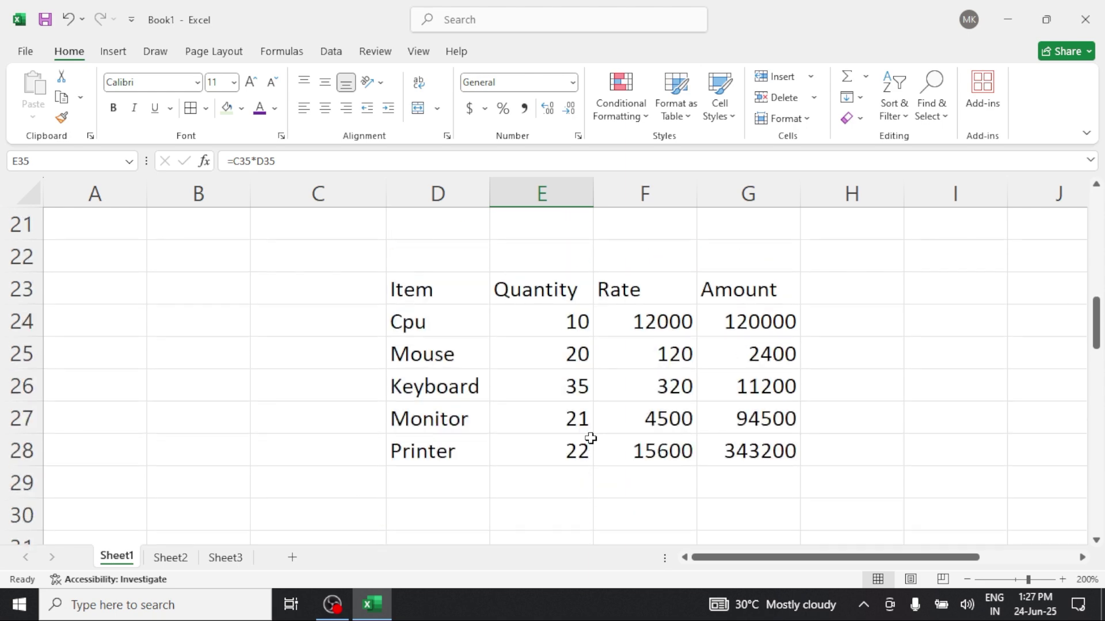
scroll(590, 438, up, 7)
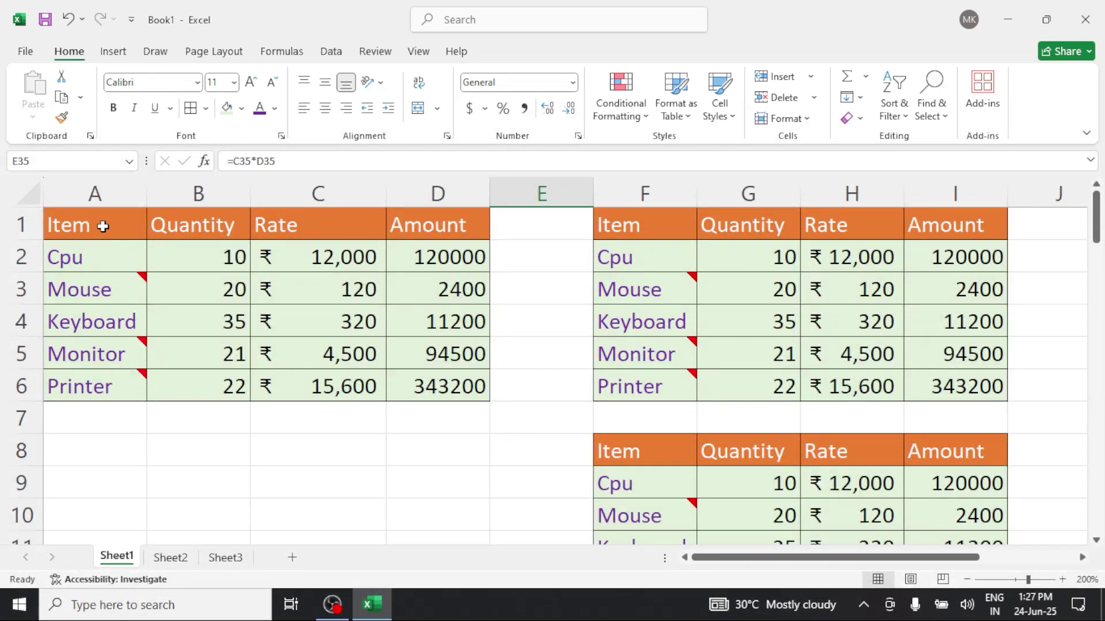
drag(103, 227, 454, 394)
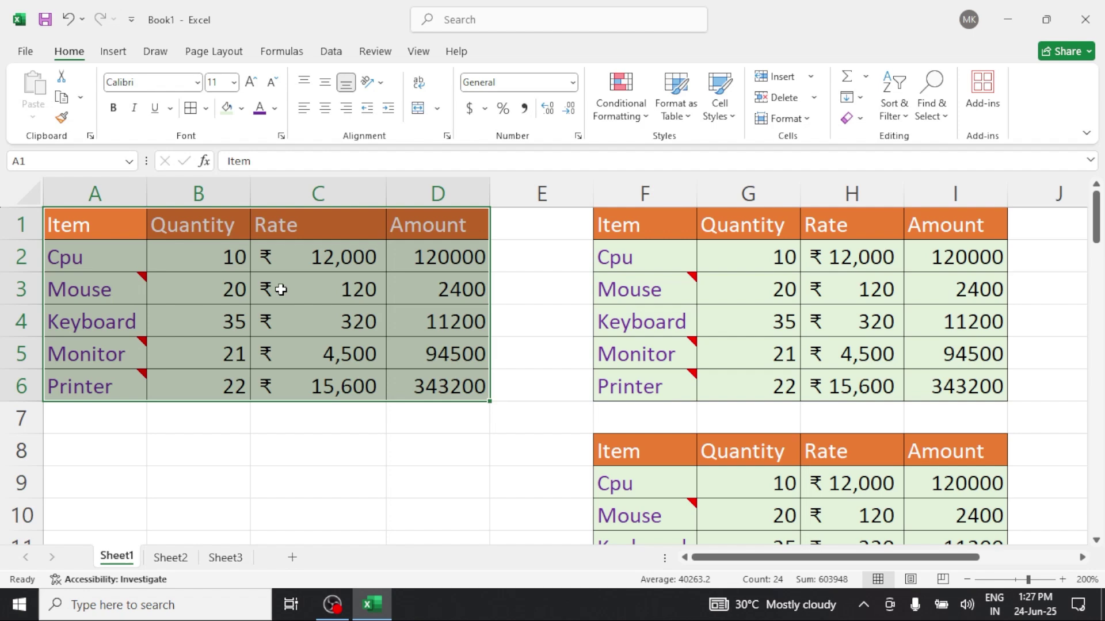
click(61, 97)
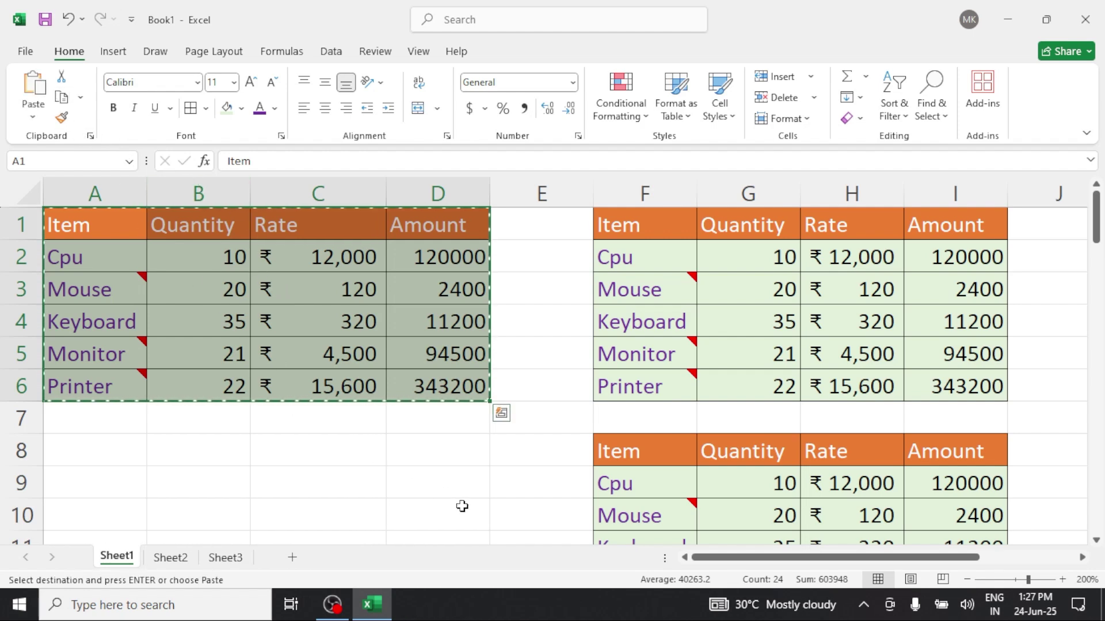
Compare the formatting of the copied sales table on Sheet1 with the plain Name, Age and Address table on Sheet2
scroll(462, 506, down, 4)
scroll(358, 503, up, 4)
click(188, 559)
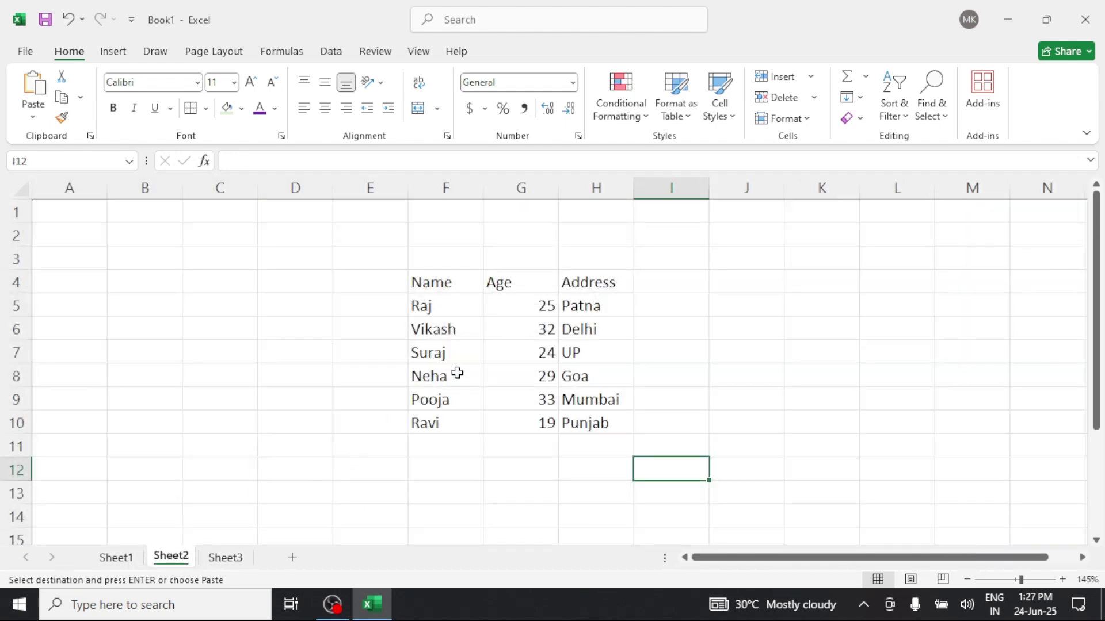
click(121, 558)
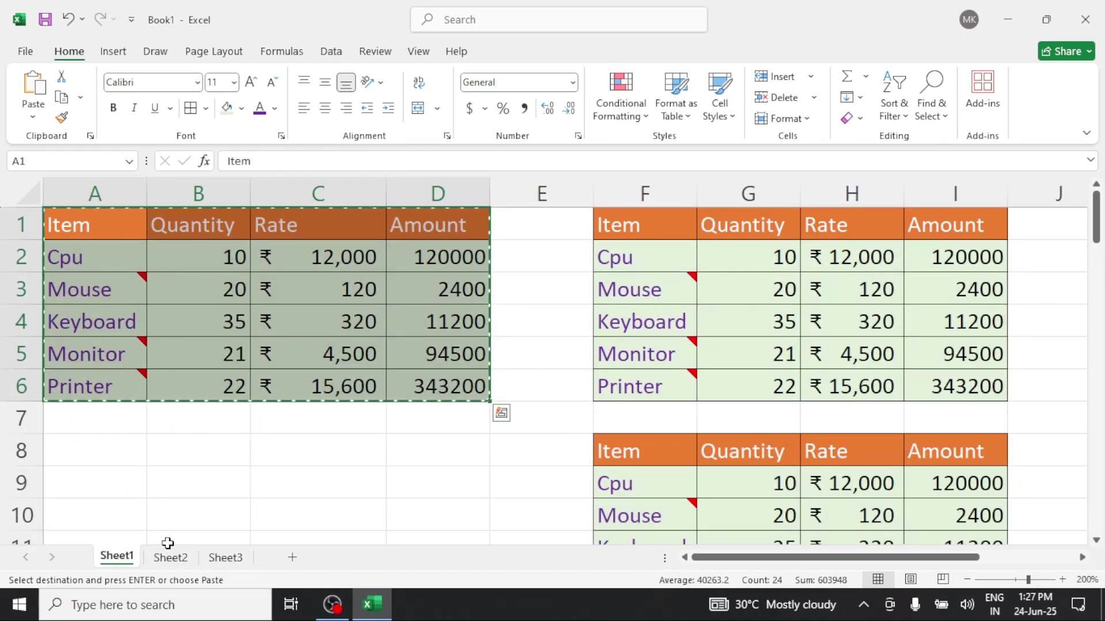
click(175, 559)
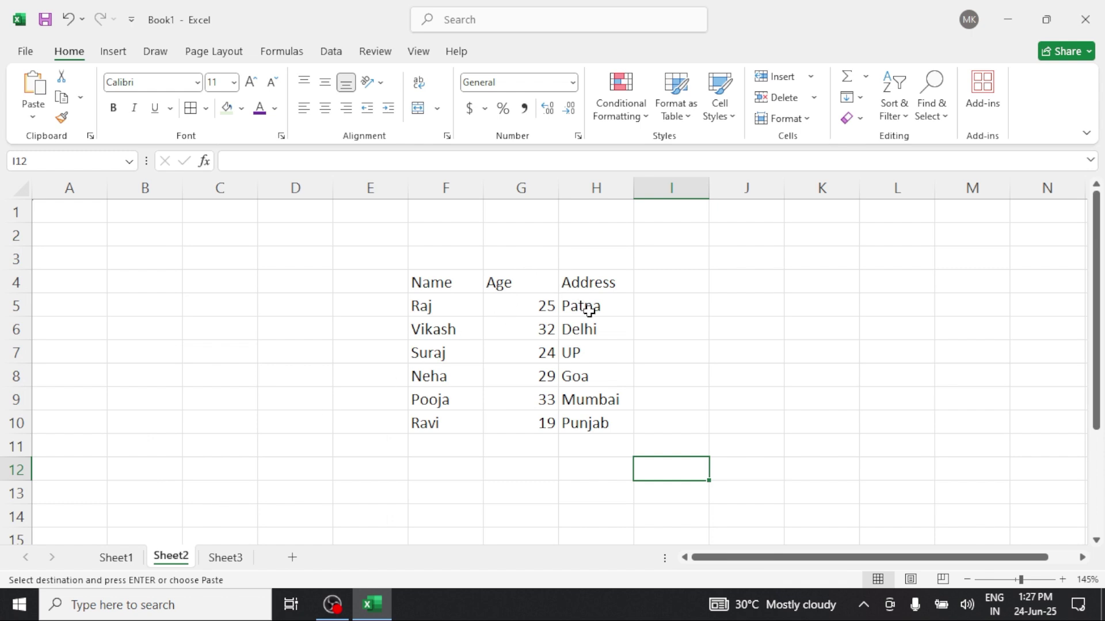
click(117, 560)
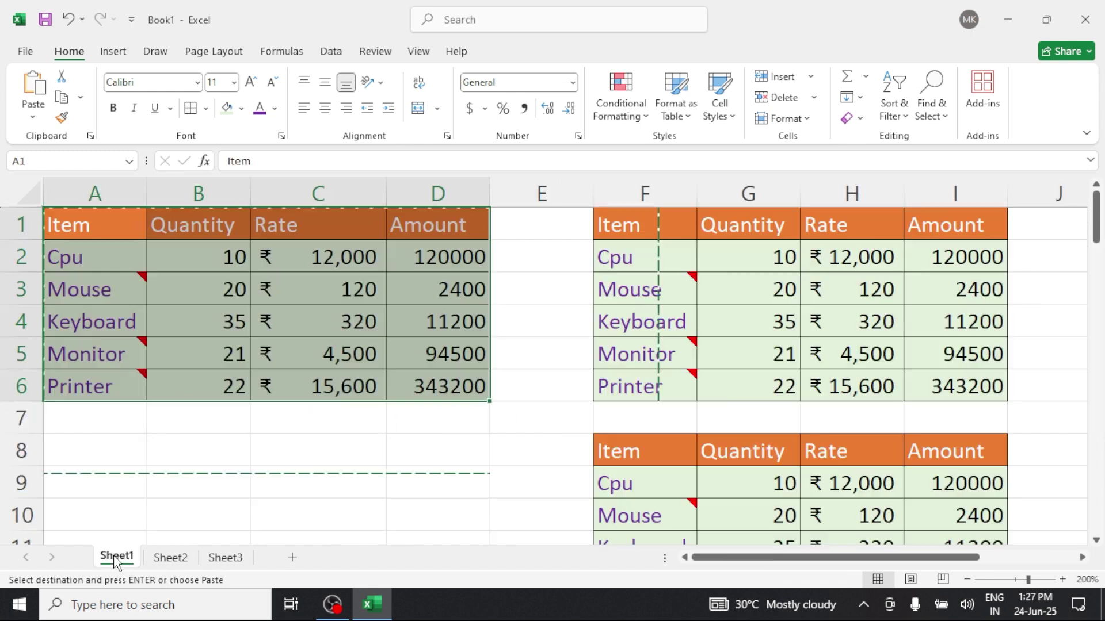
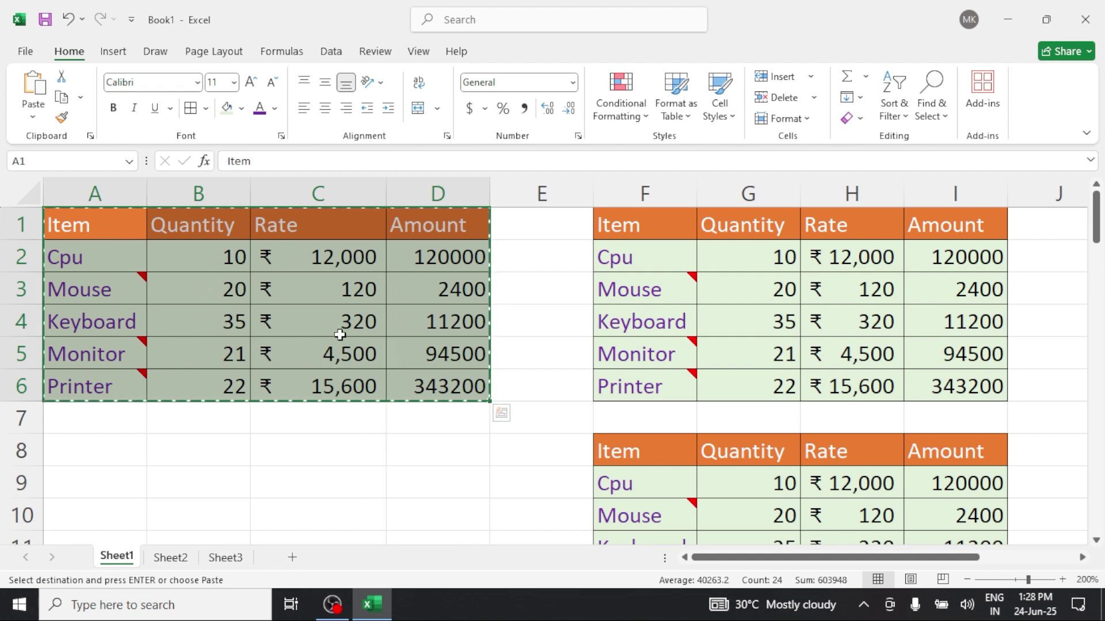
Apply only the copied table's formatting to F4:H10 on Sheet2 through Paste Special with Formats, and compare it with the source on Sheet1
click(188, 563)
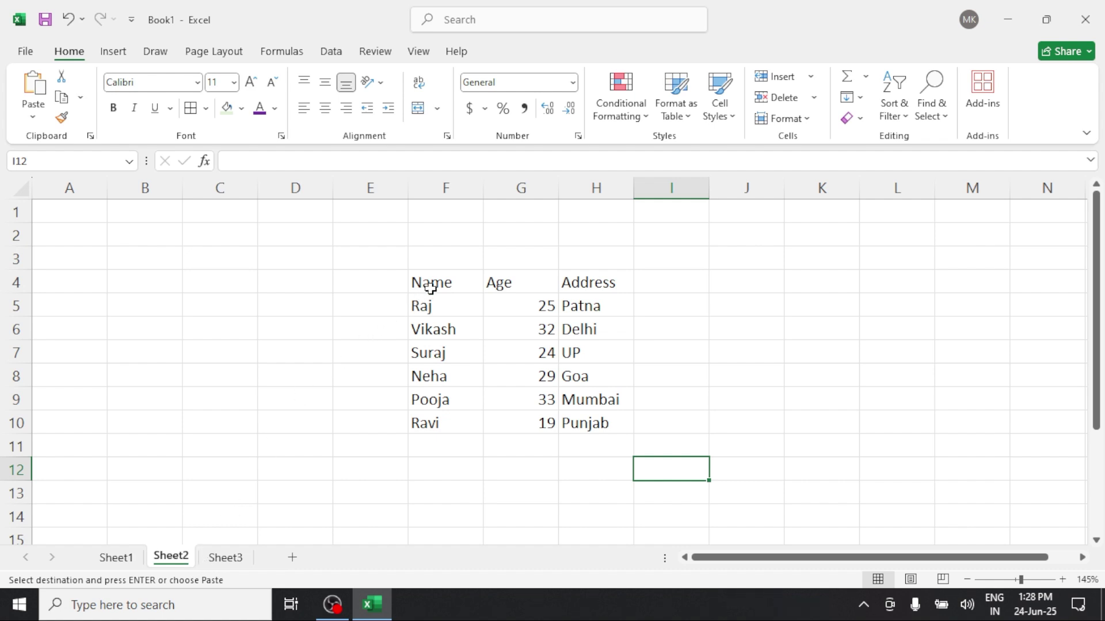
drag(432, 283, 604, 423)
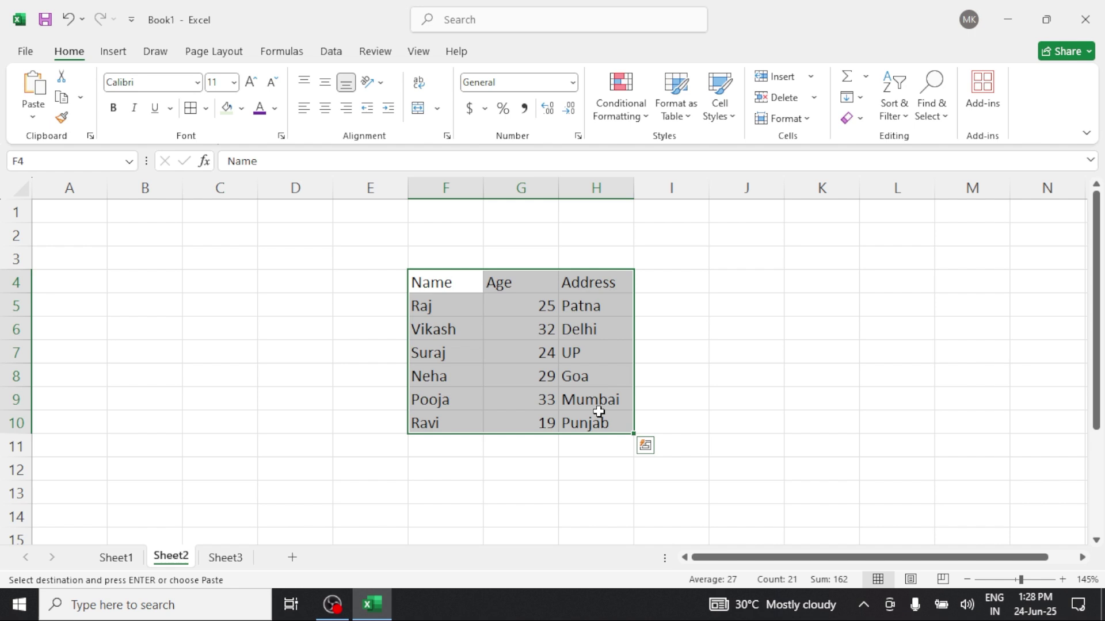
right_click(521, 346)
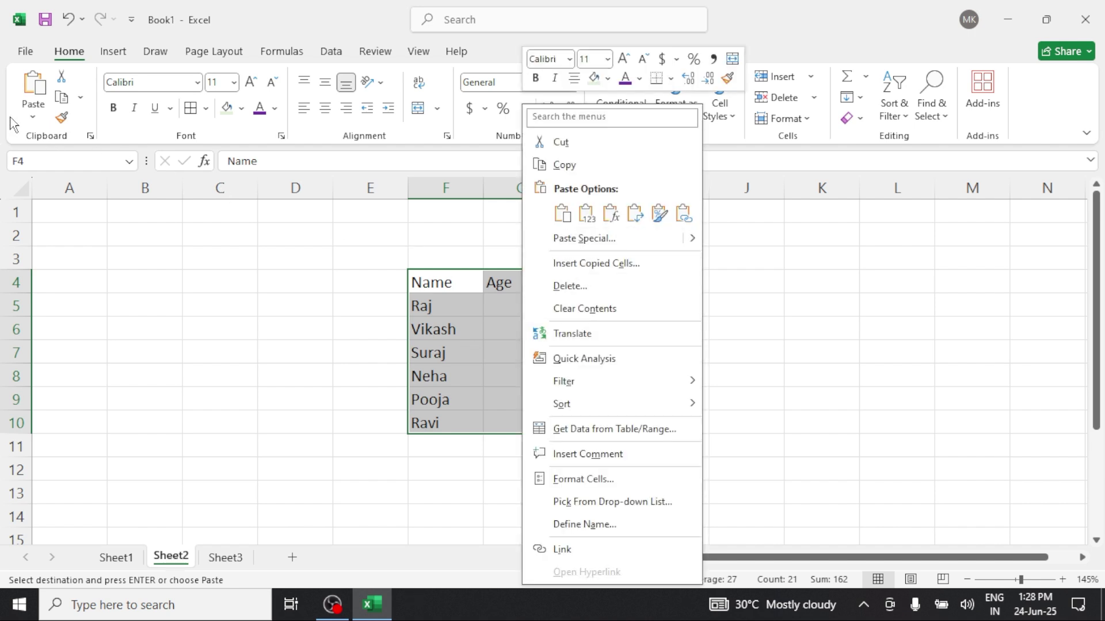
click(33, 117)
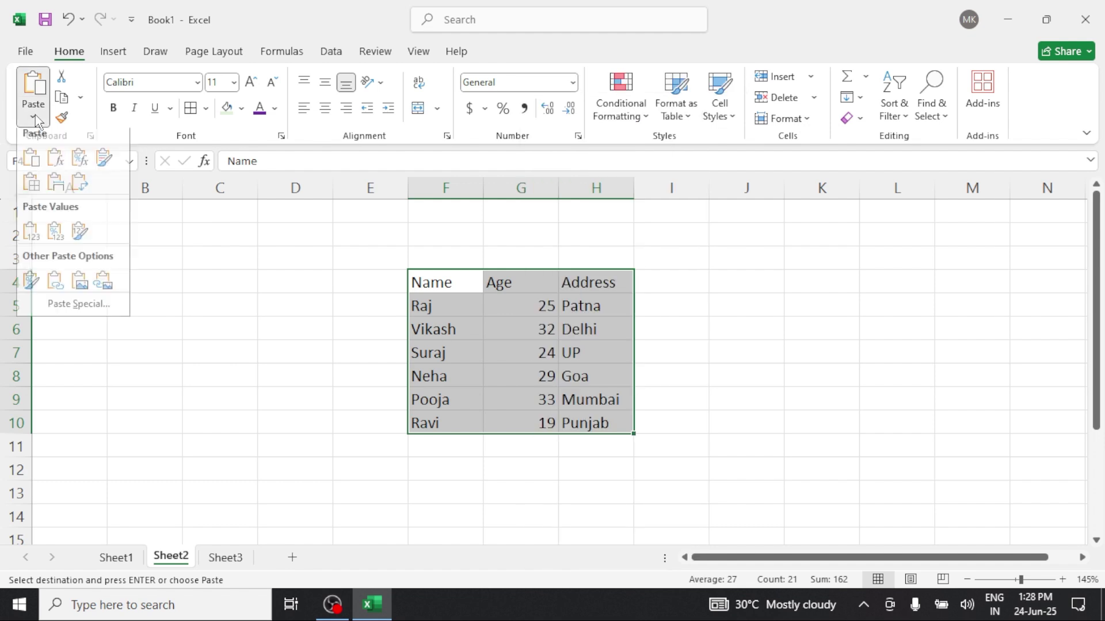
click(91, 314)
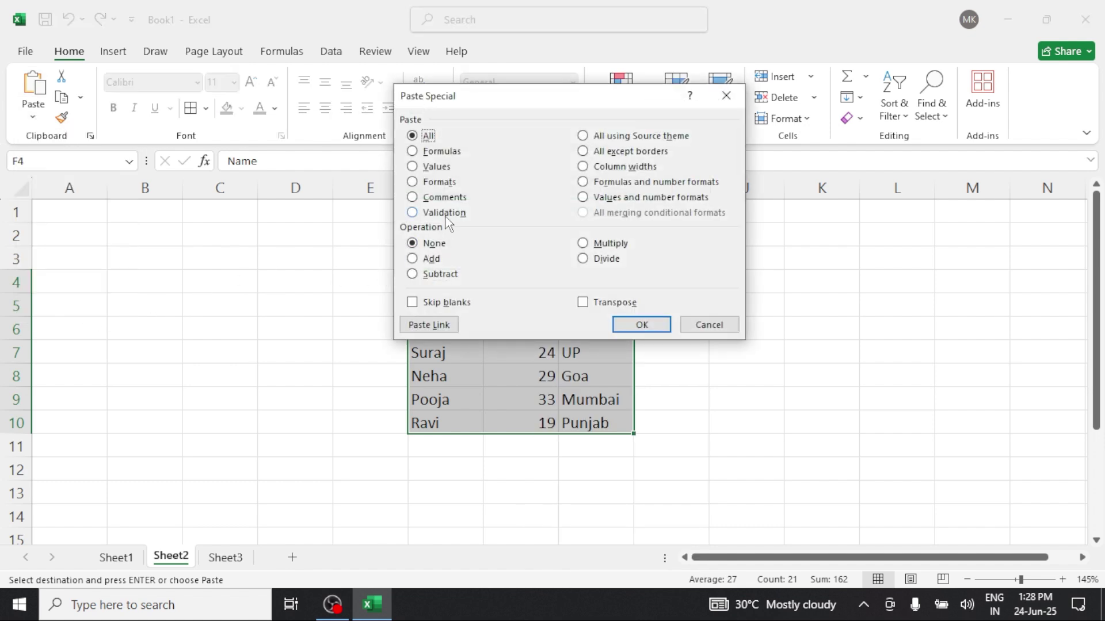
click(440, 184)
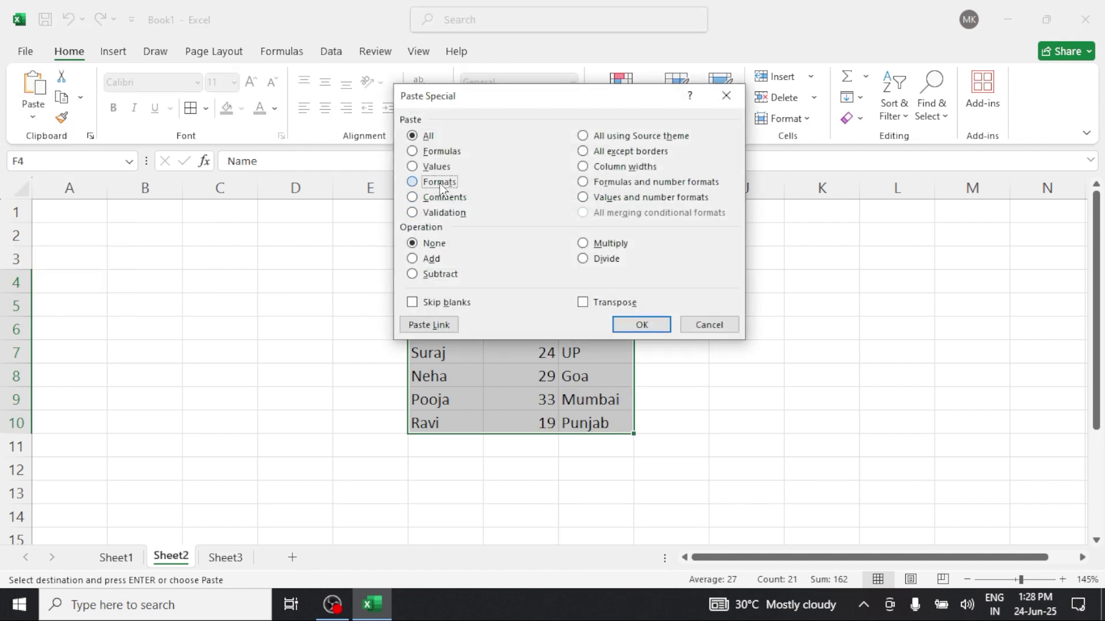
click(640, 325)
click(739, 369)
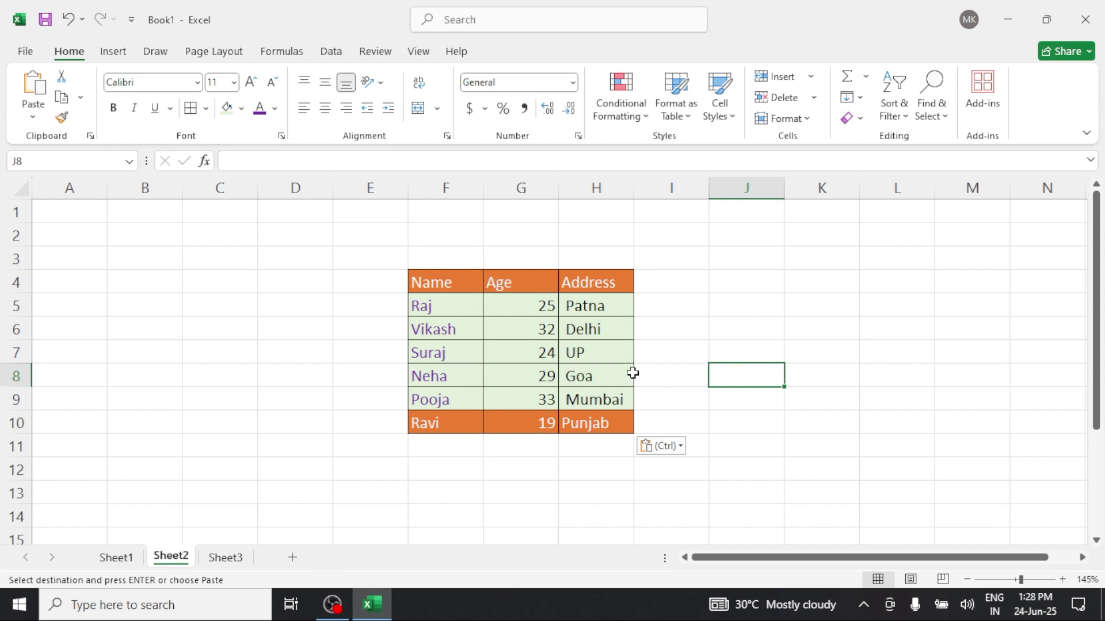
click(121, 558)
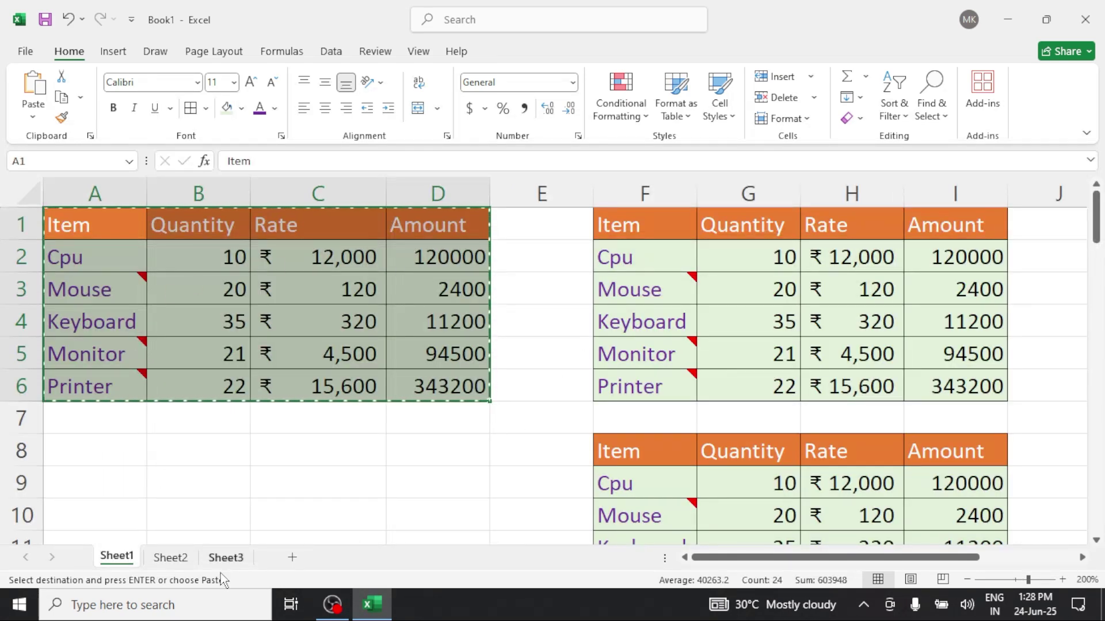
click(170, 557)
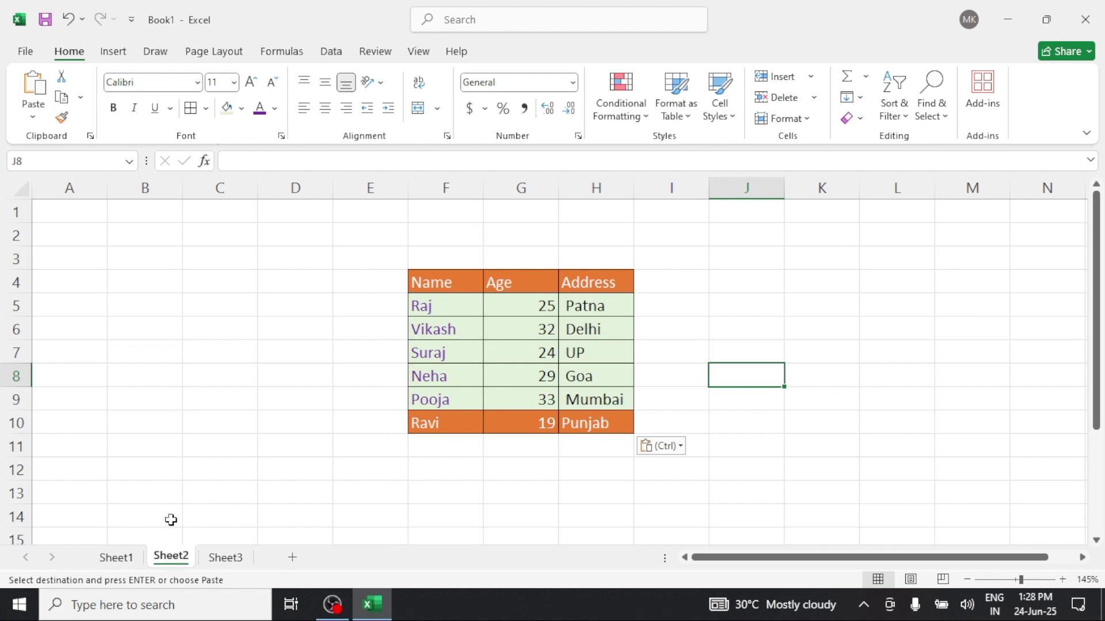
Paste only the copied table's comments at G32 on Sheet1 through Paste Special with Comments, and check the pasted comments
click(118, 559)
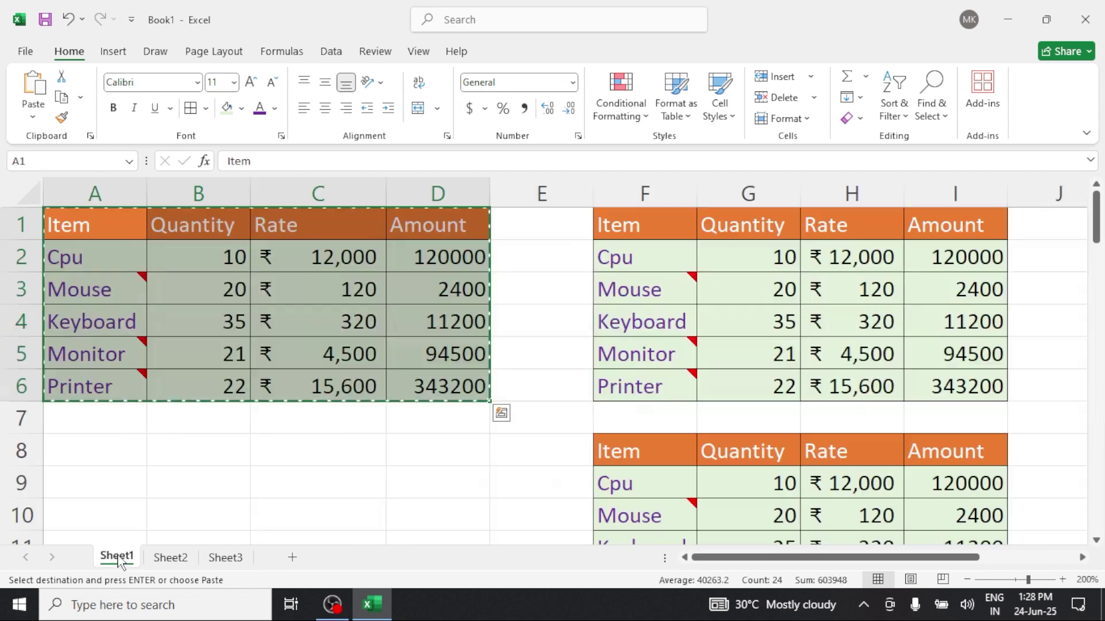
scroll(291, 374, down, 9)
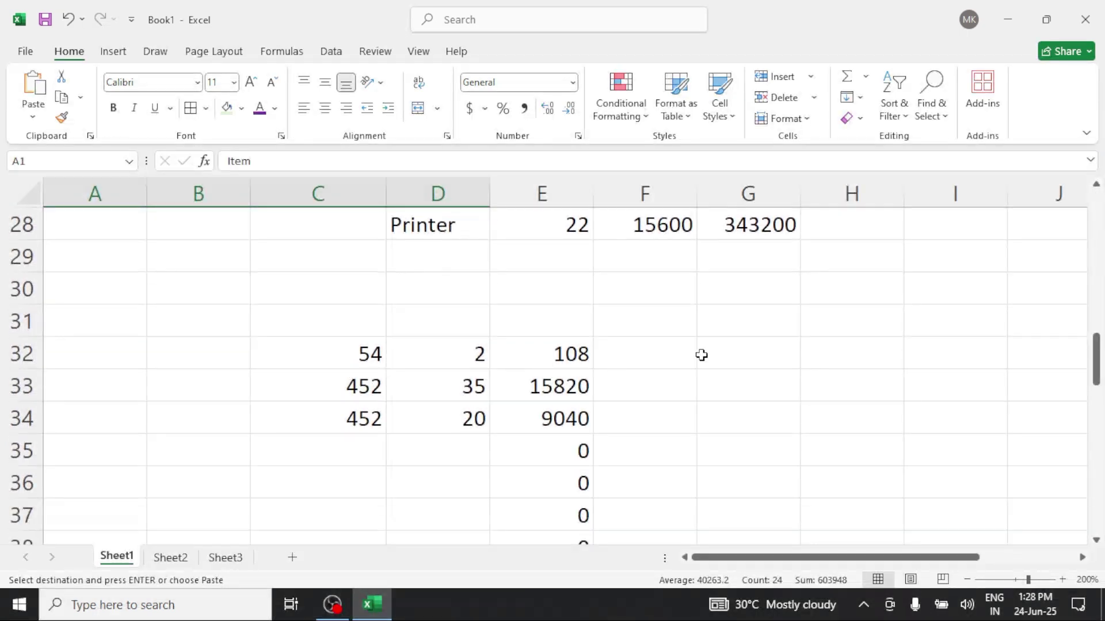
right_click(769, 353)
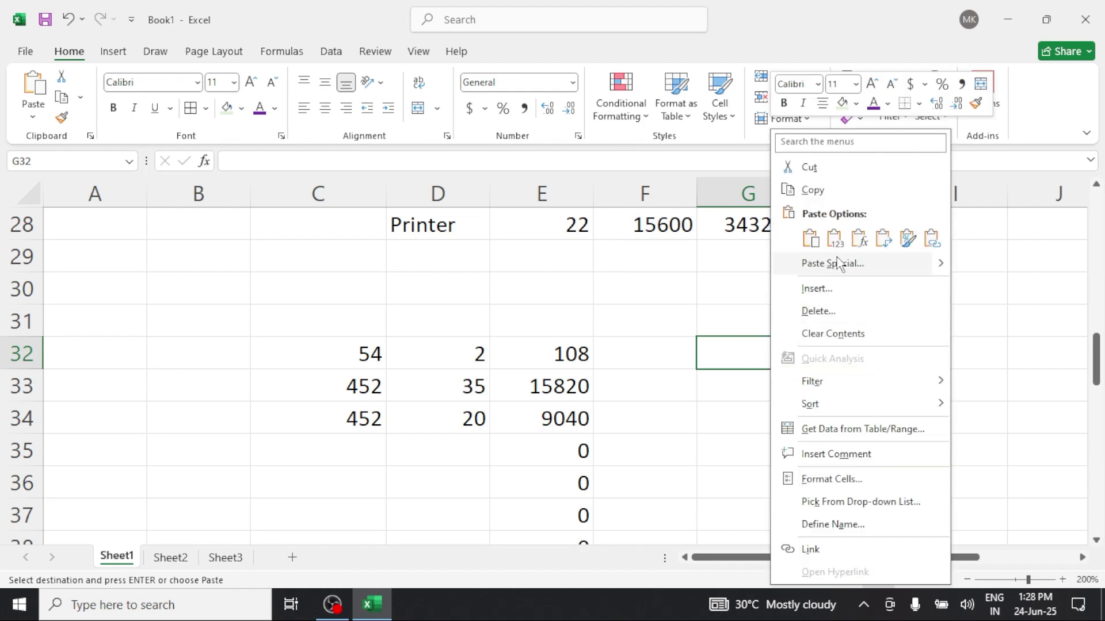
click(838, 264)
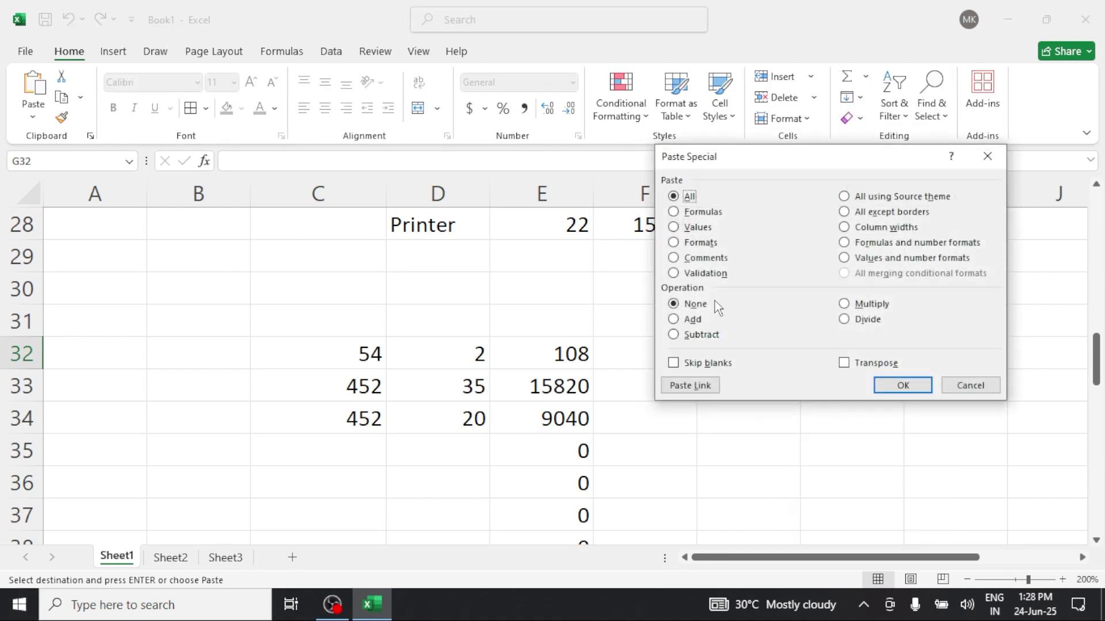
click(726, 258)
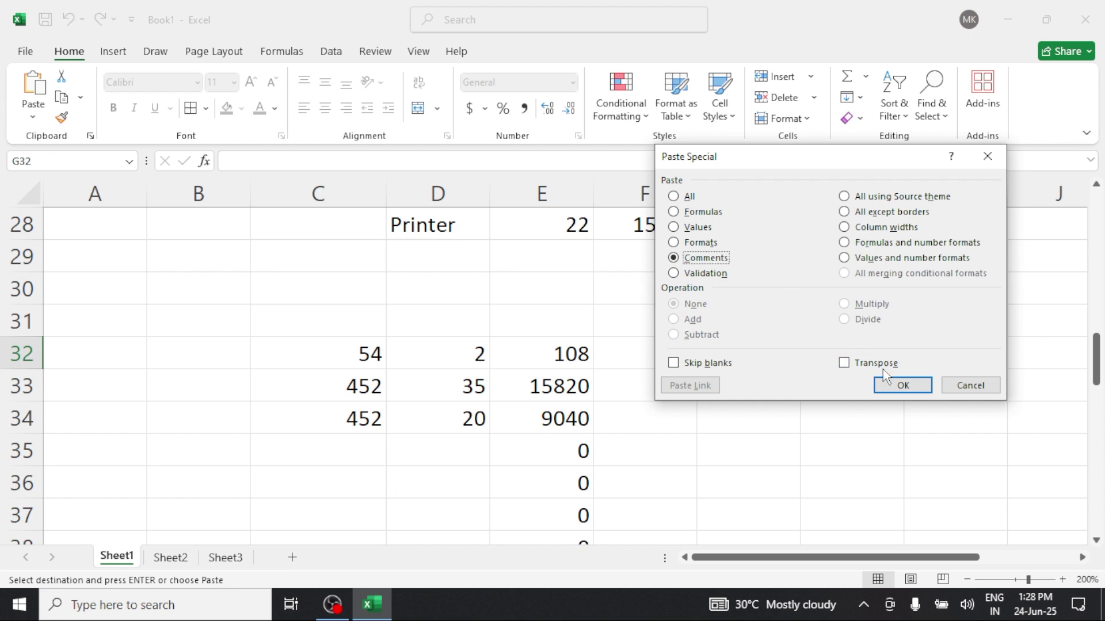
click(901, 386)
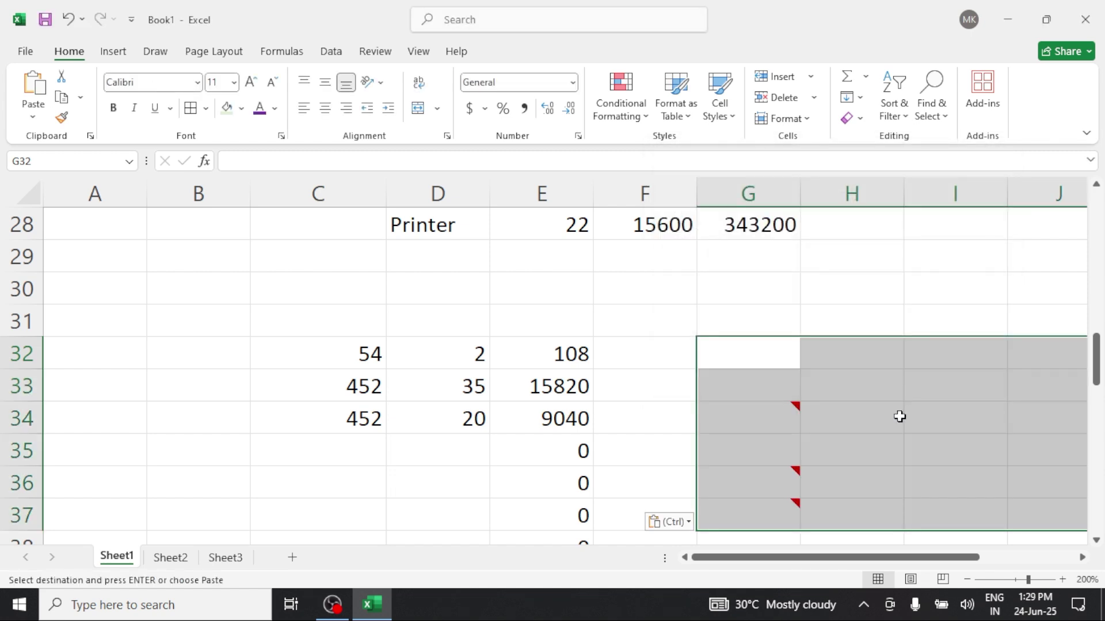
mouse_move(796, 412)
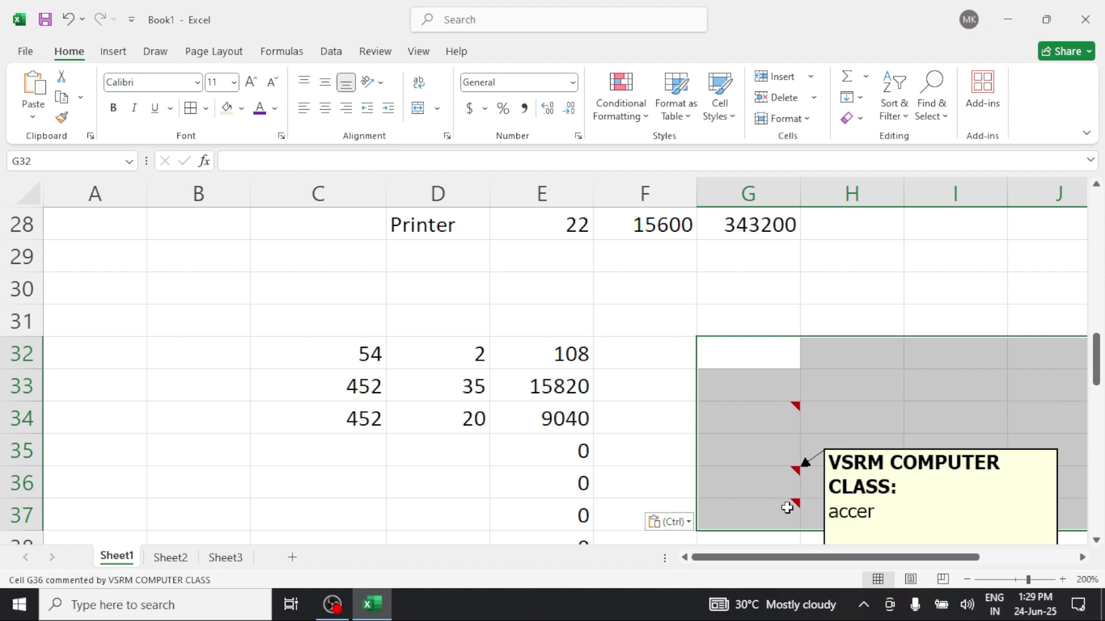
scroll(787, 508, down, 1)
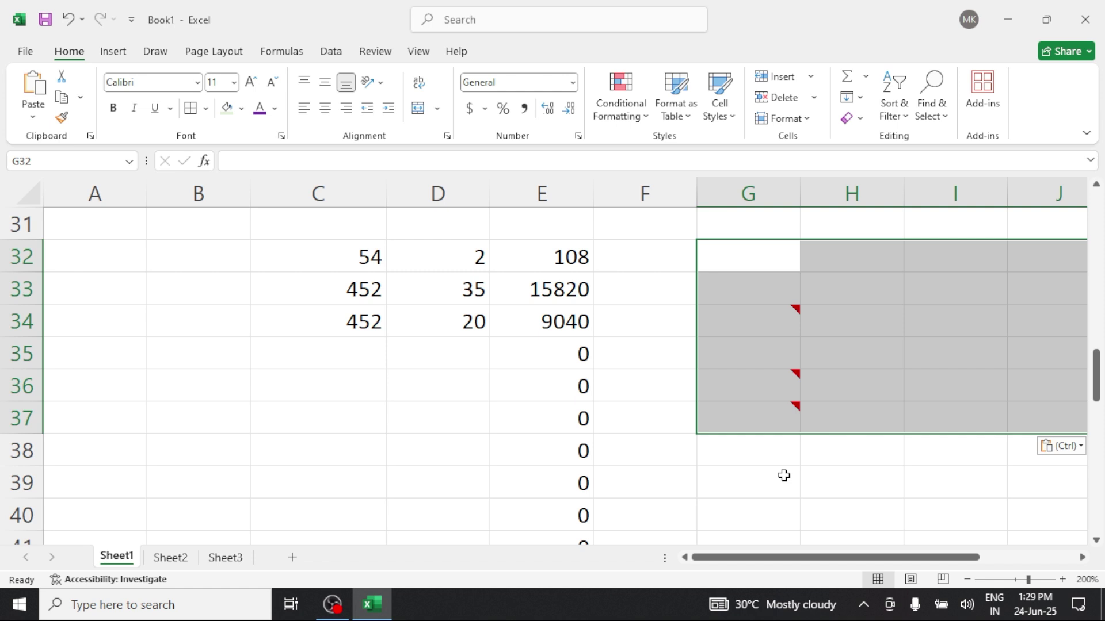
Examine the Validation option in the Paste Special dialog for cell A9 on Sheet1, then close it without pasting
click(784, 476)
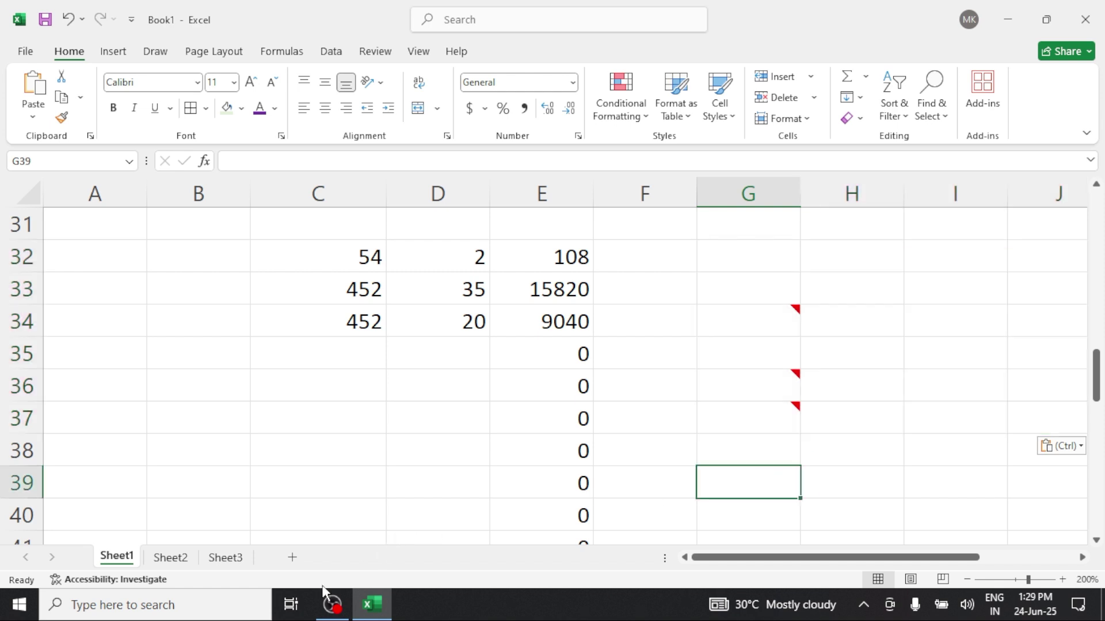
scroll(238, 397, up, 4)
scroll(237, 397, up, 6)
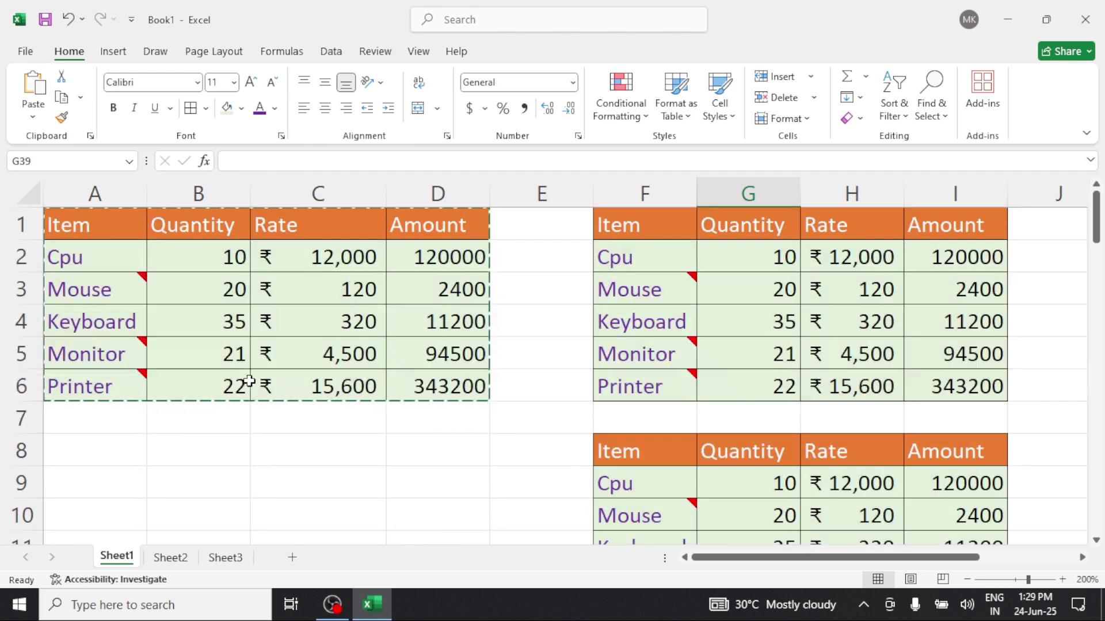
click(127, 487)
right_click(126, 486)
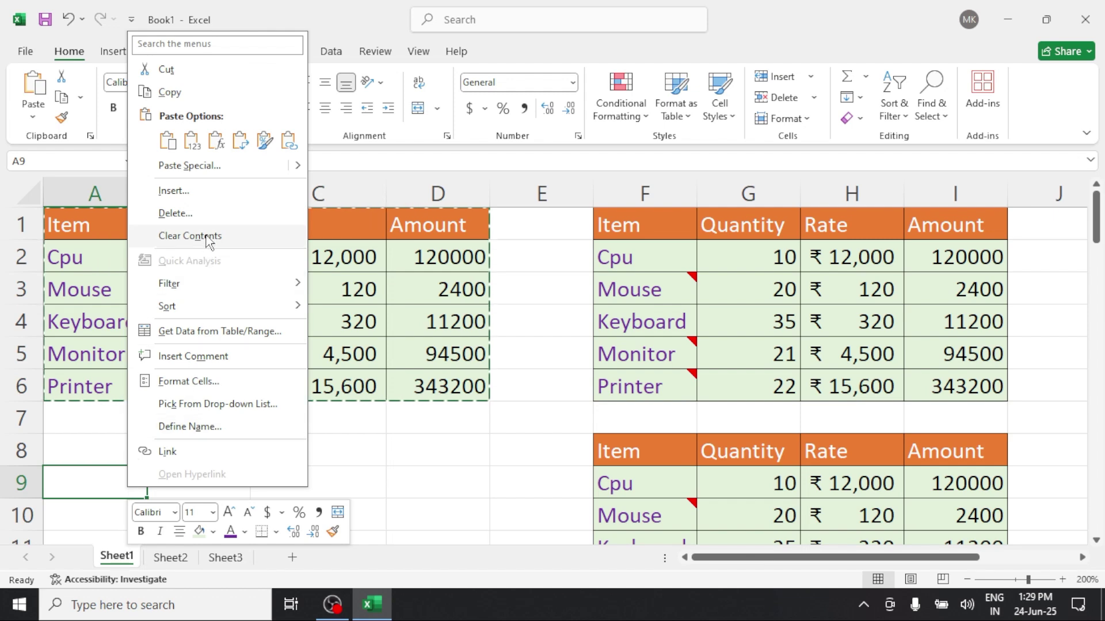
click(213, 167)
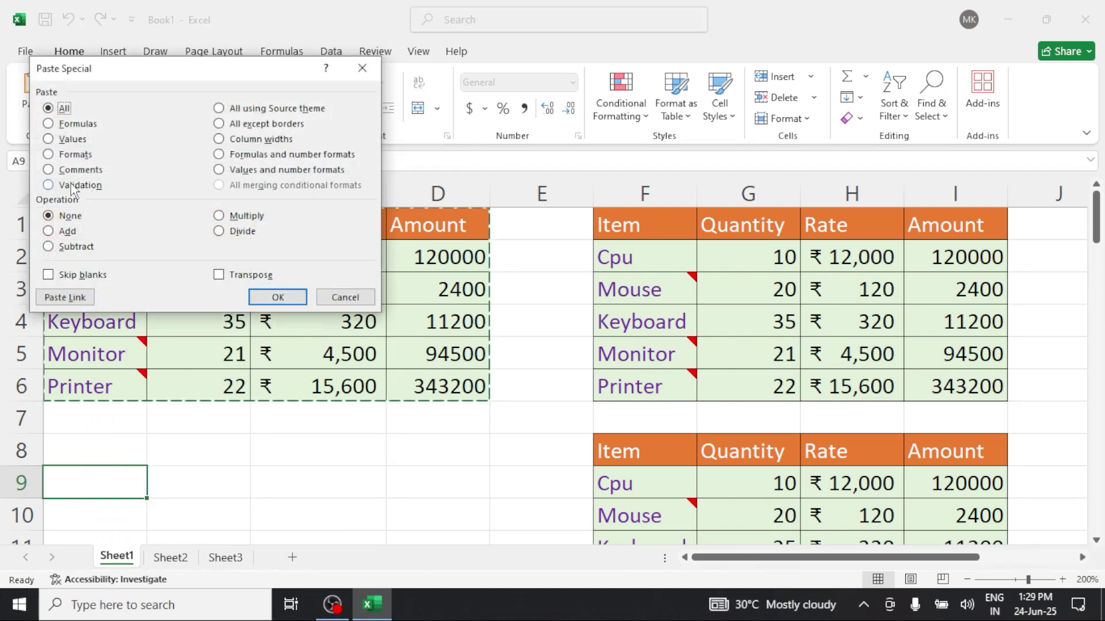
click(340, 306)
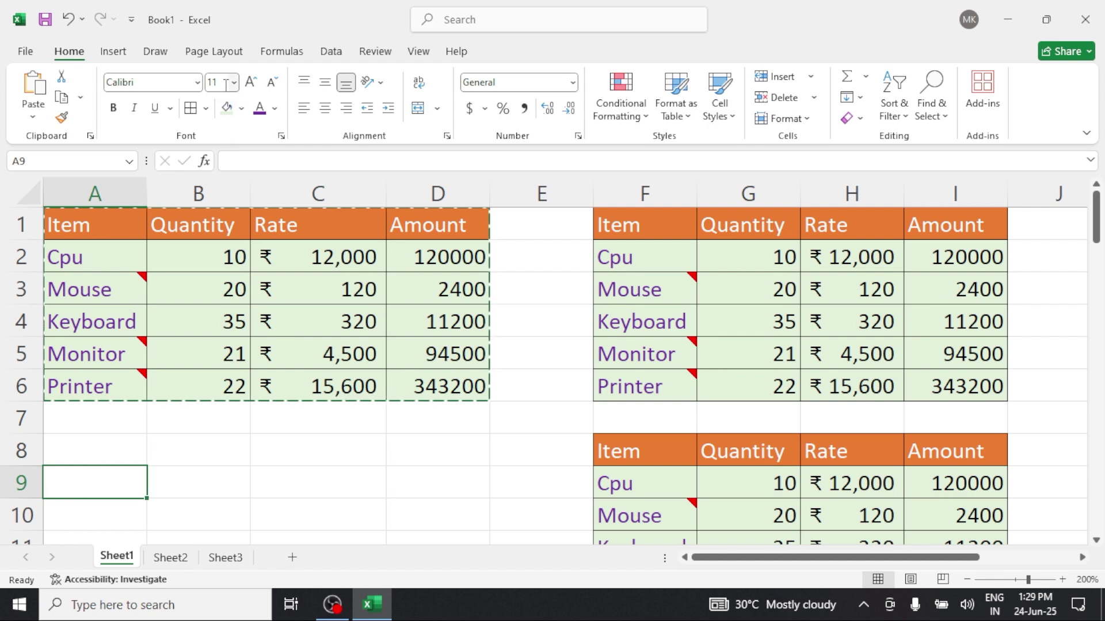
click(308, 159)
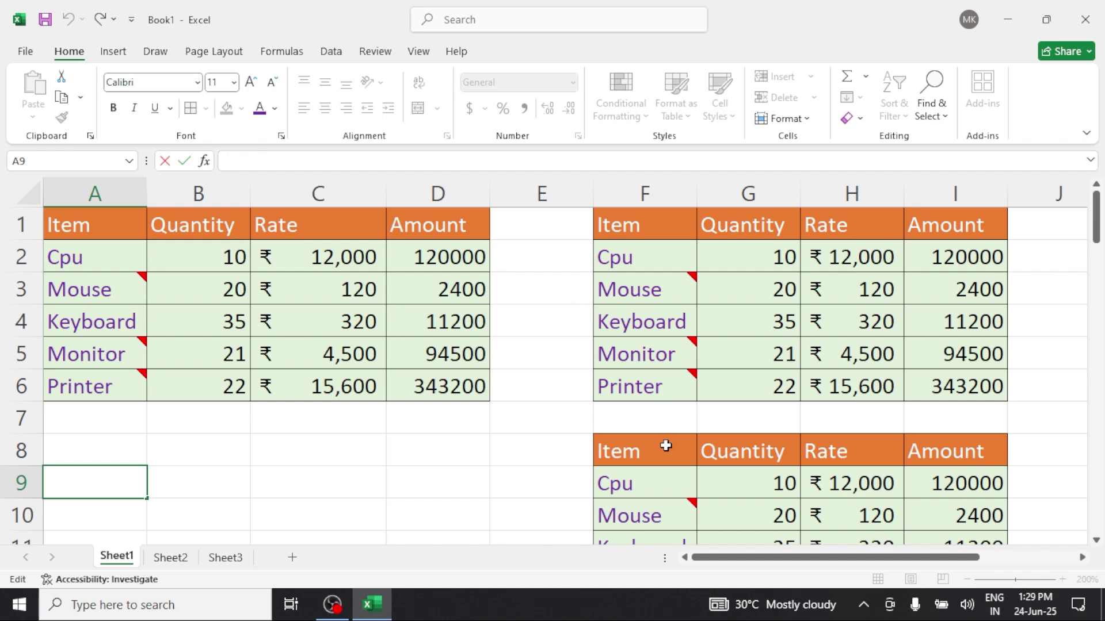
Add a Discount column heading in H23, beside the Amount heading of the unformatted sales table
scroll(535, 486, down, 2)
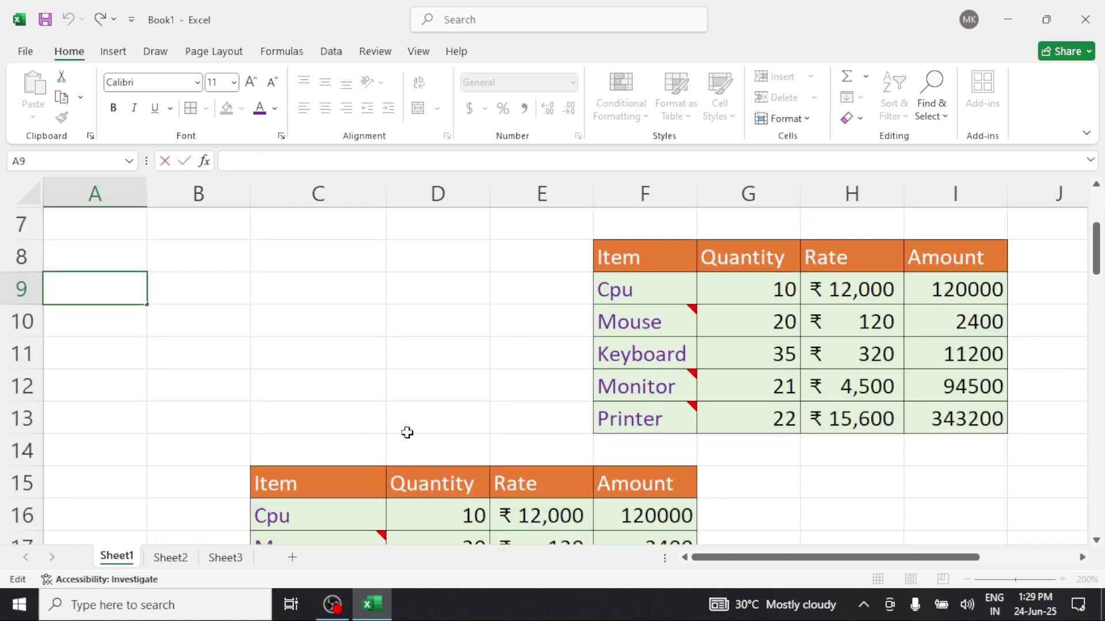
scroll(408, 433, down, 5)
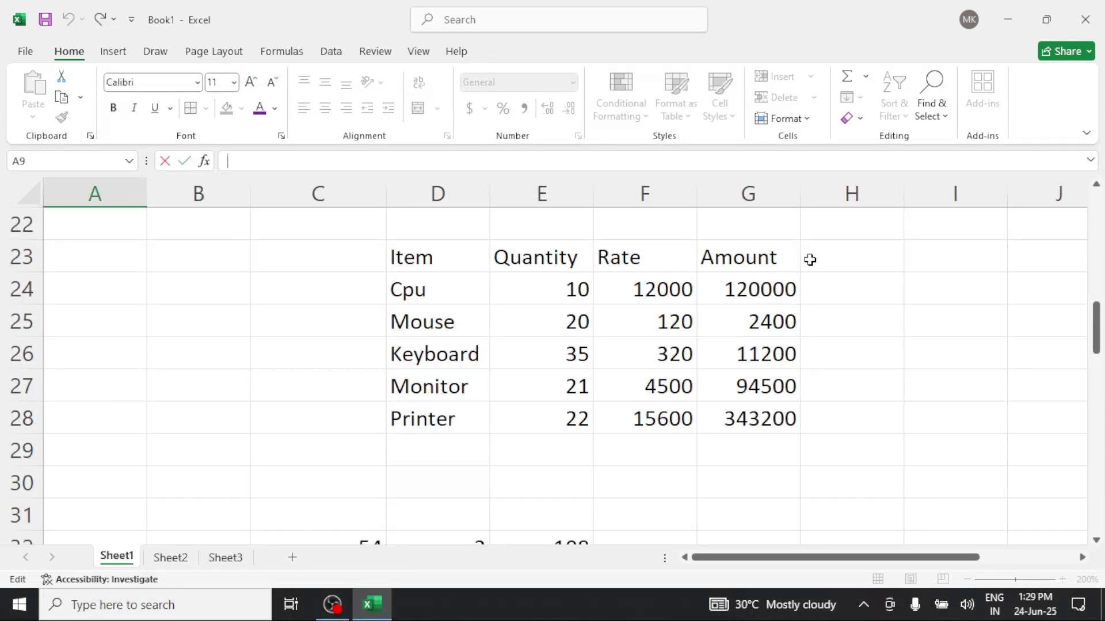
click(832, 256)
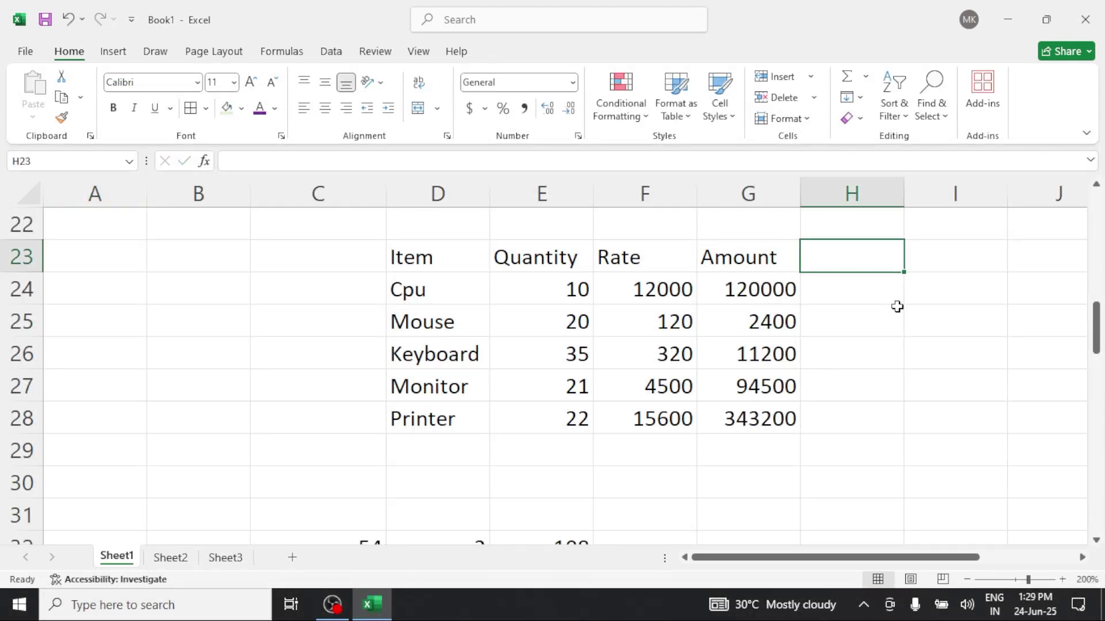
text(Disc)
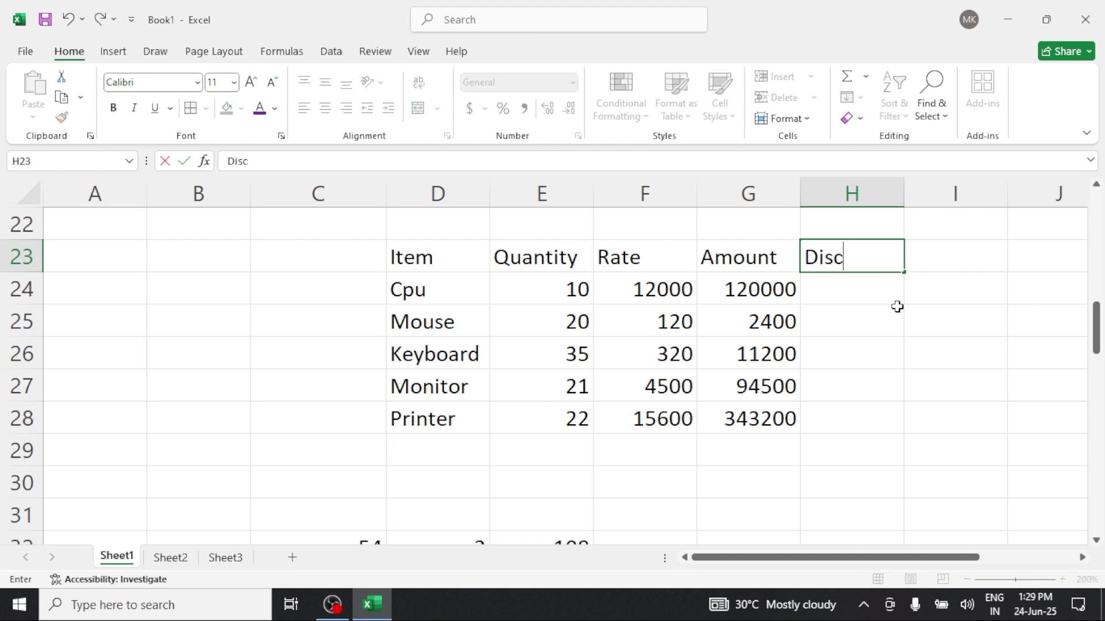
text(ount)
click(897, 307)
Apply data validation to the Discount cells H24:H28, allowing only whole numbers between 5 and 20
drag(878, 284, 881, 411)
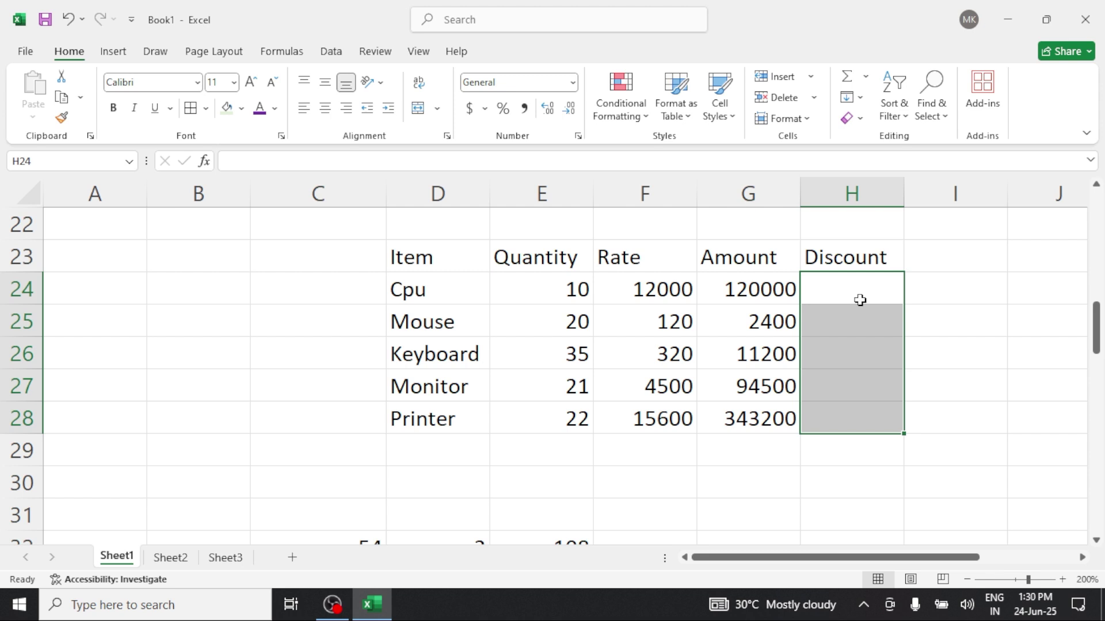
click(333, 58)
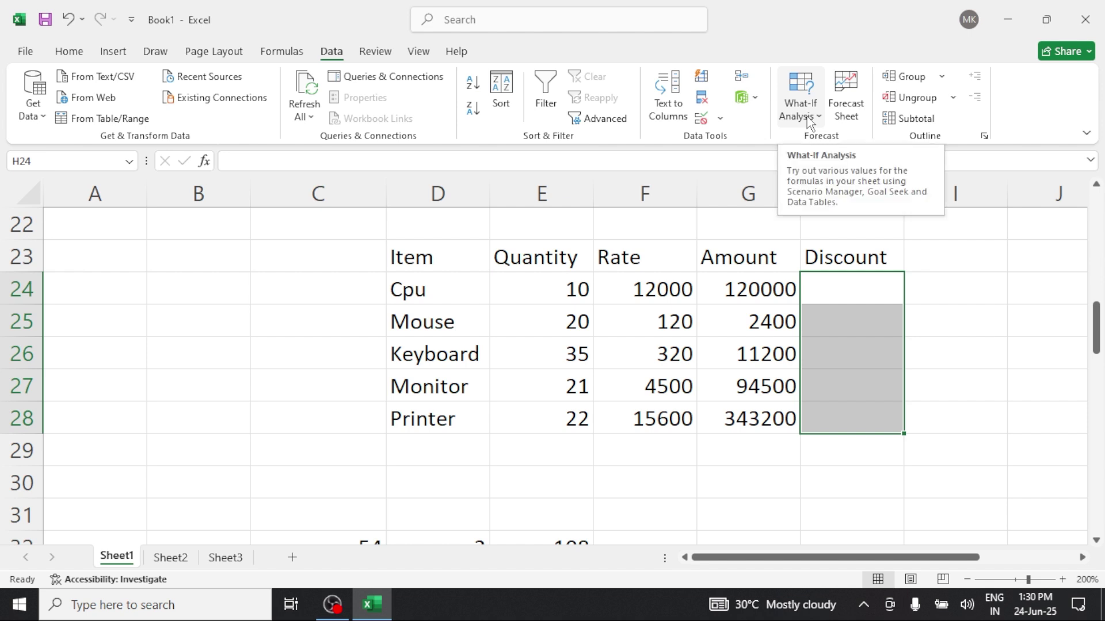
click(719, 122)
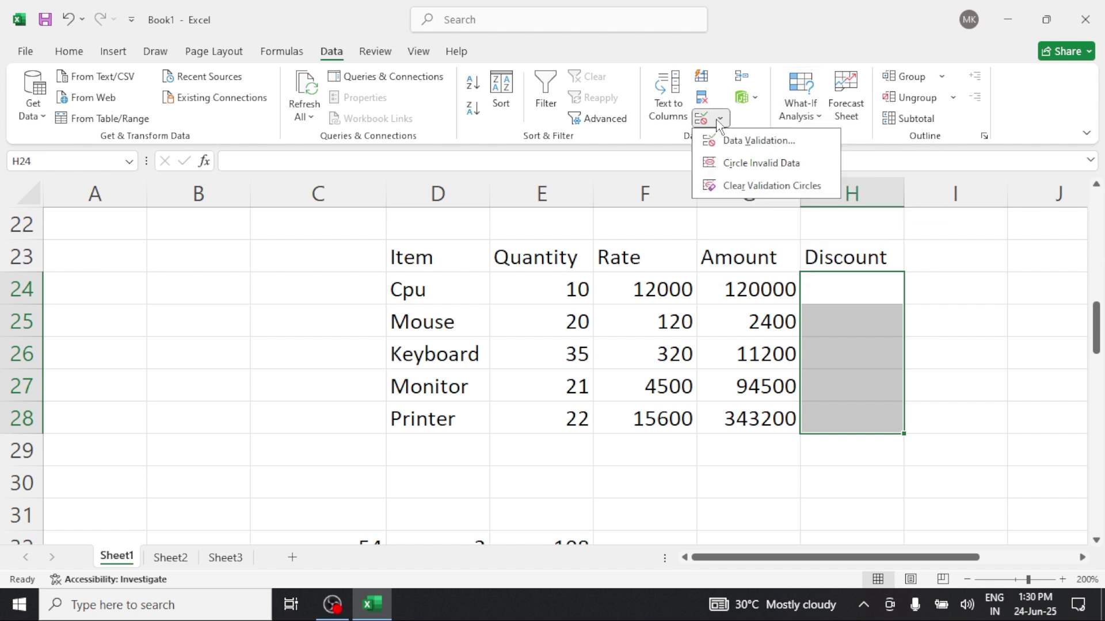
click(739, 144)
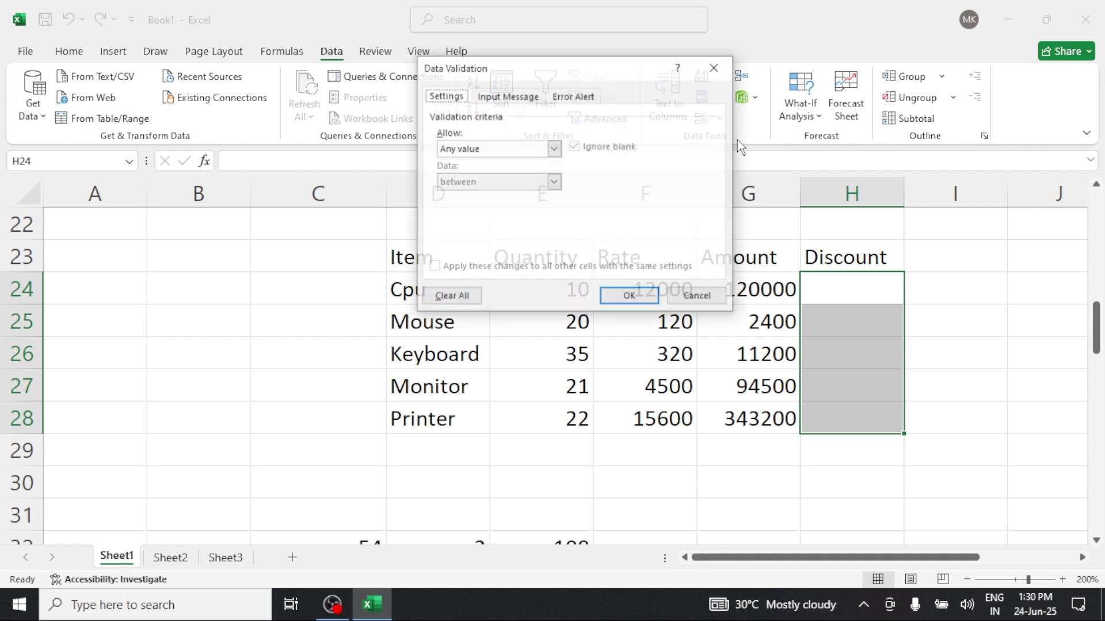
click(492, 151)
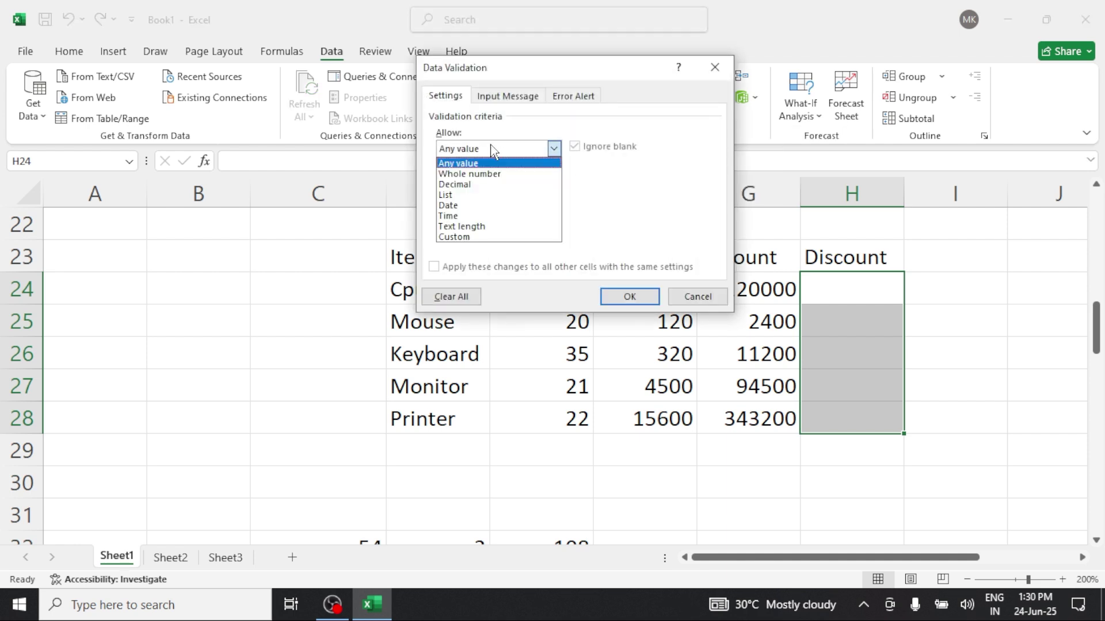
click(474, 171)
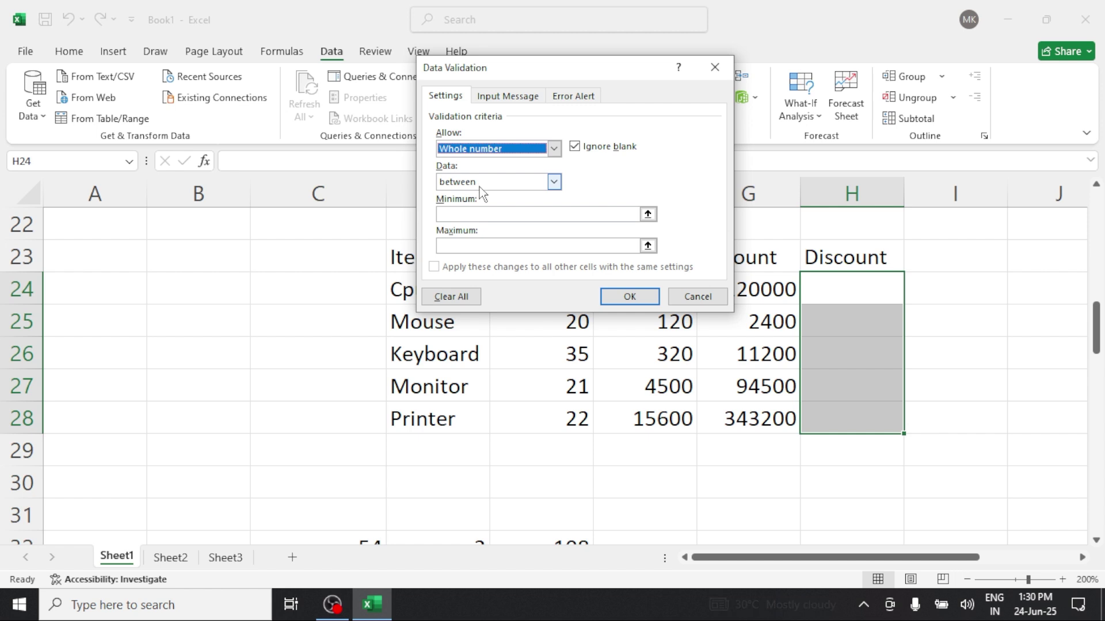
click(483, 214)
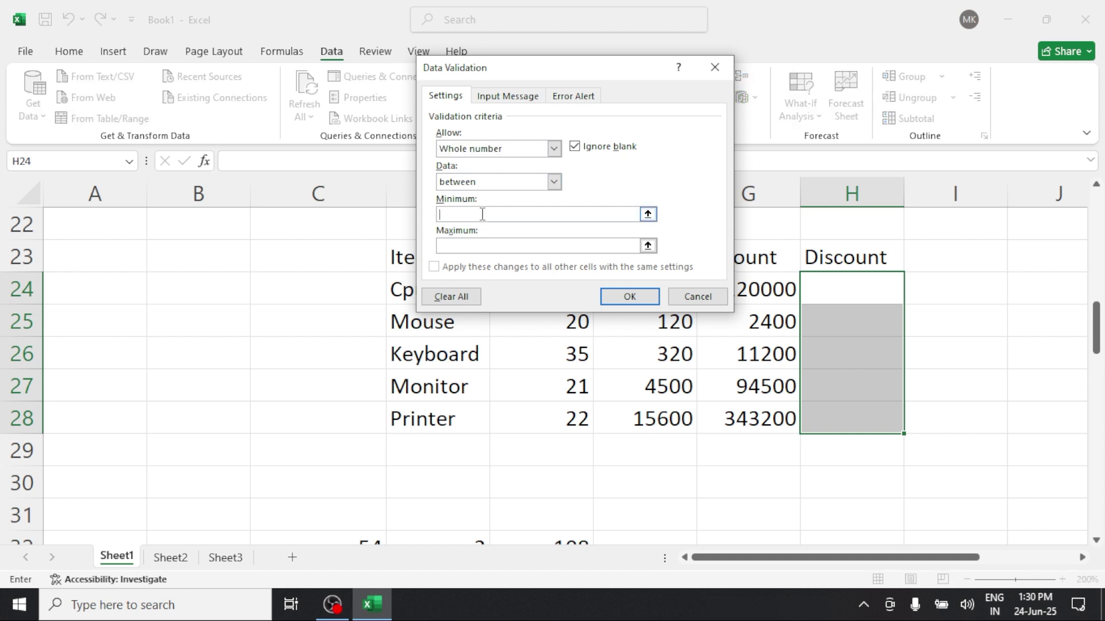
text(5)
click(488, 246)
text(20)
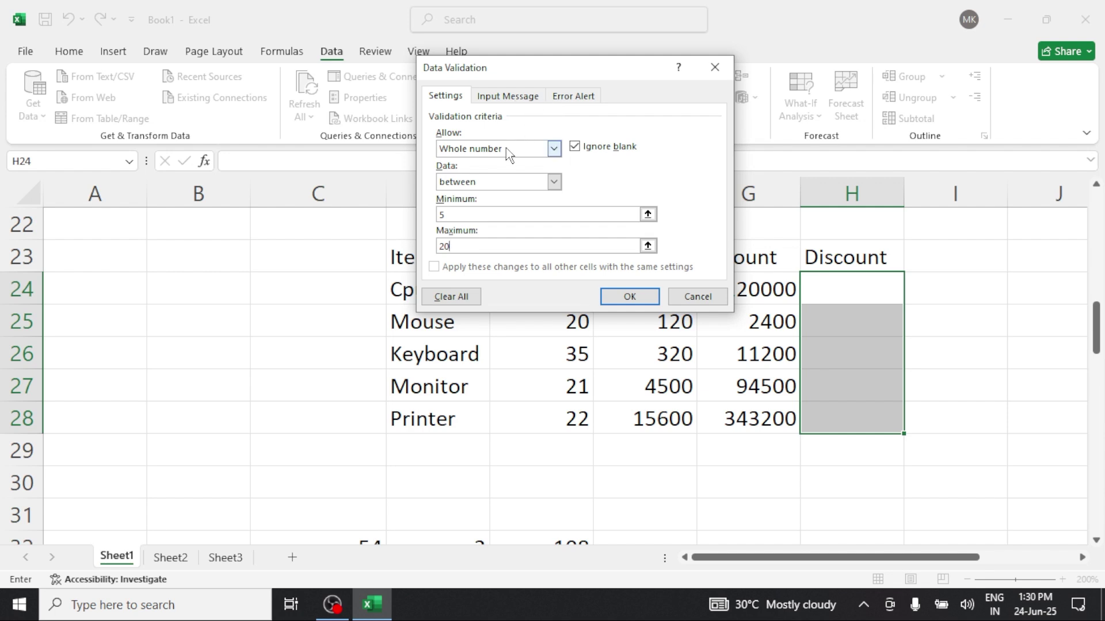
click(611, 300)
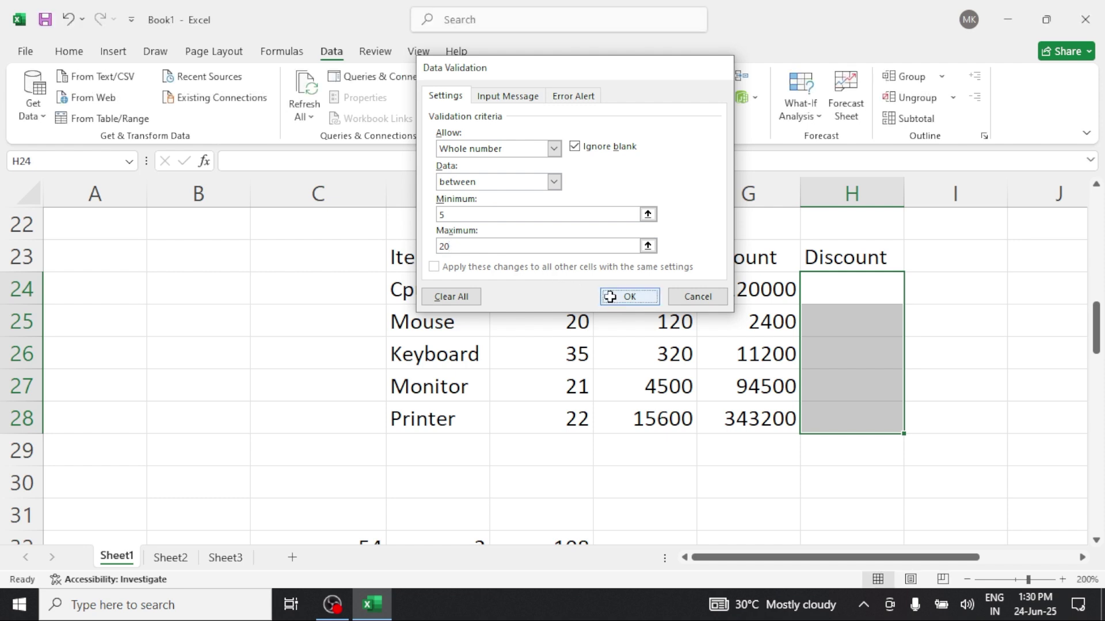
Enter a discount of 5 for Cpu in H24 and 20 for Keyboard in H26
click(833, 285)
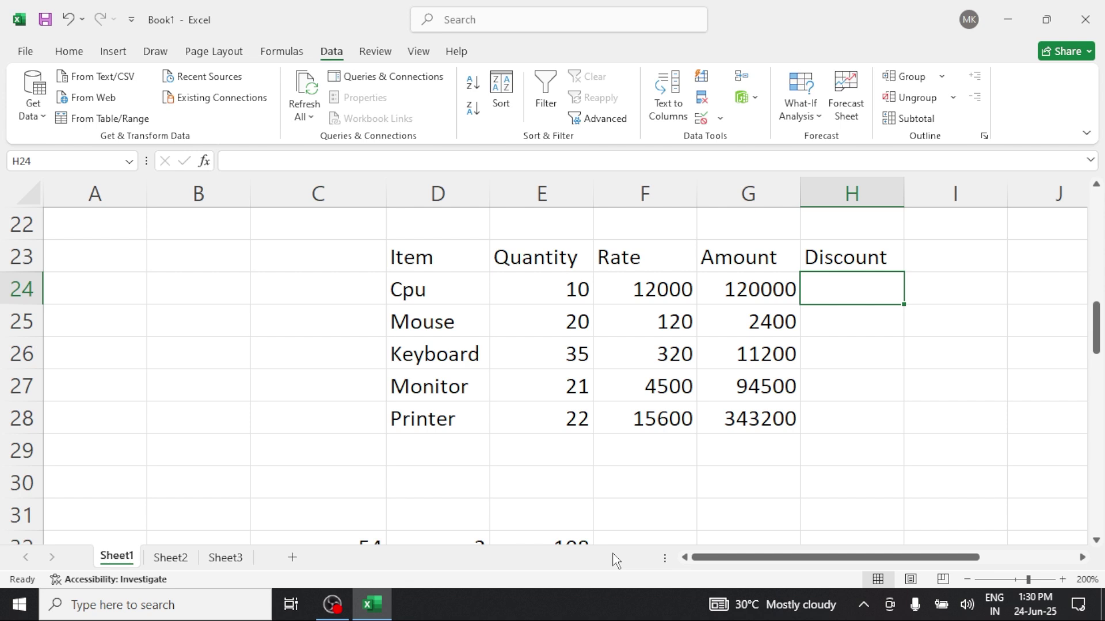
text(5)
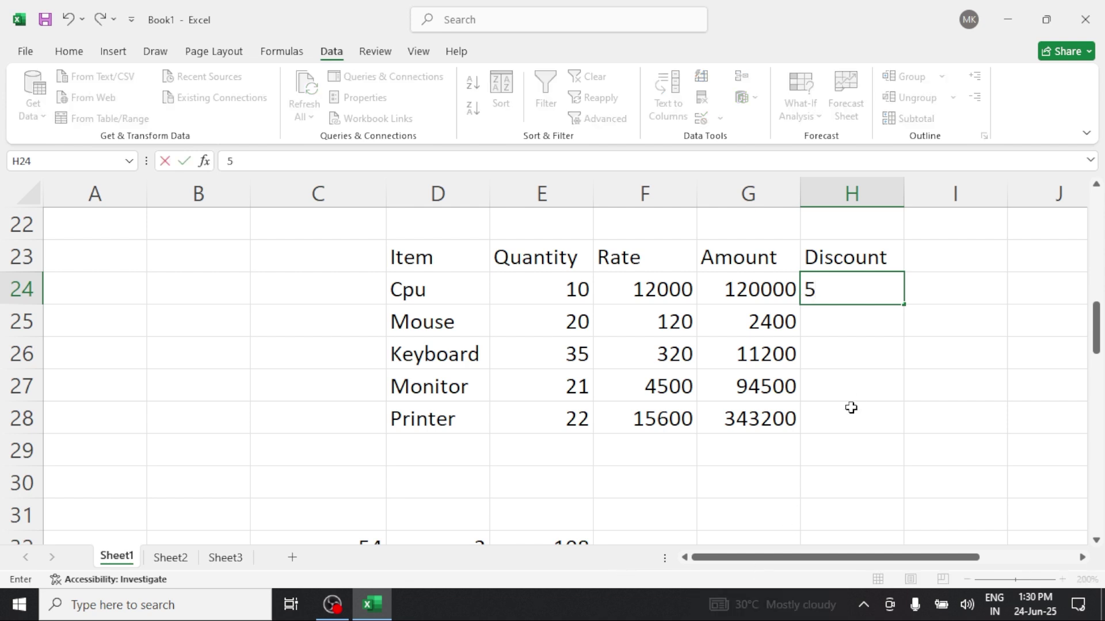
click(864, 343)
text(2)
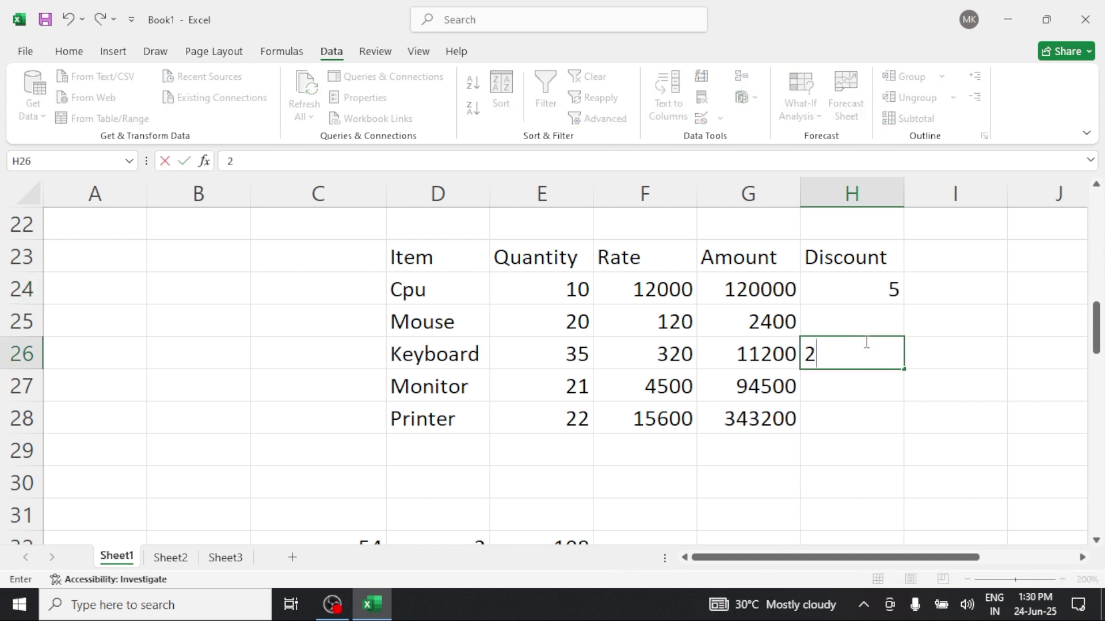
text(0)
click(888, 382)
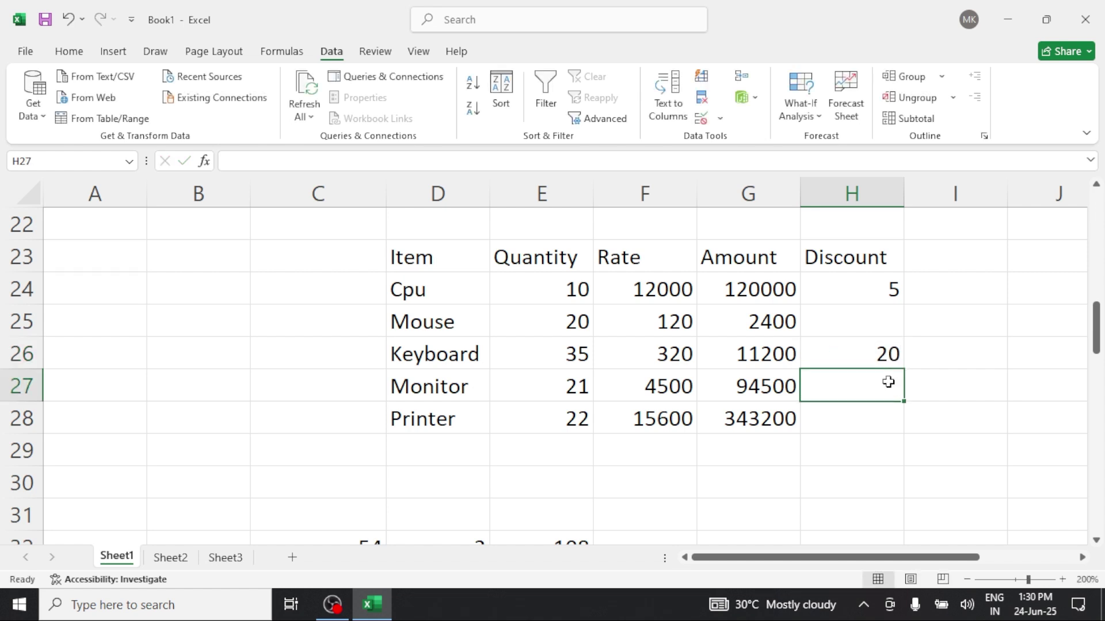
Try to enter a discount of 4 for Monitor in H27 to test the validation's minimum, and cancel the entry
text(4)
click(902, 433)
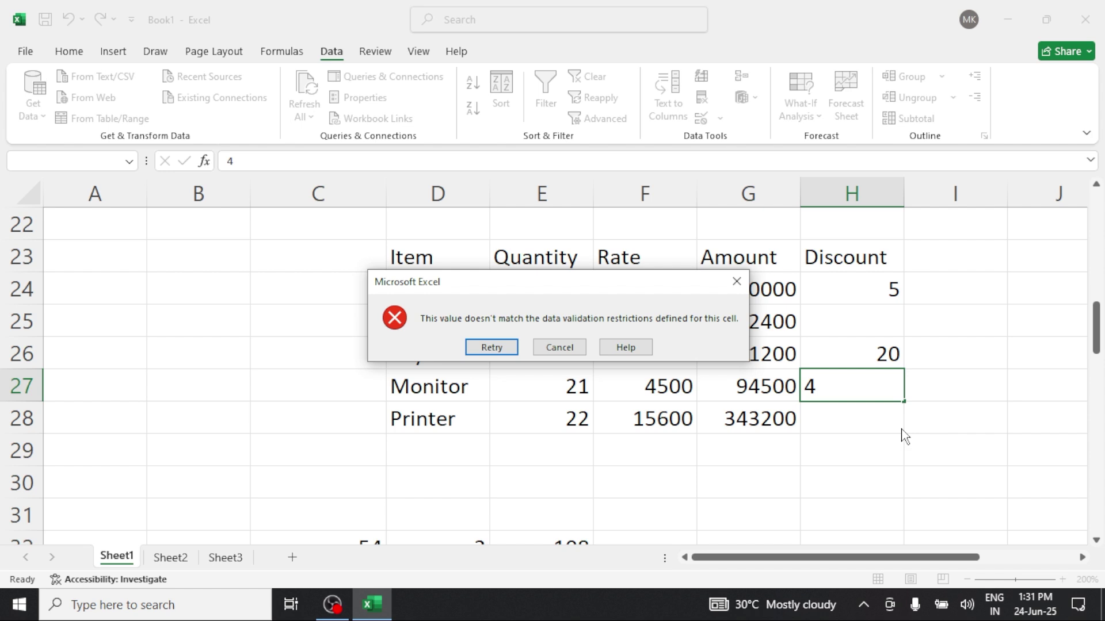
click(560, 346)
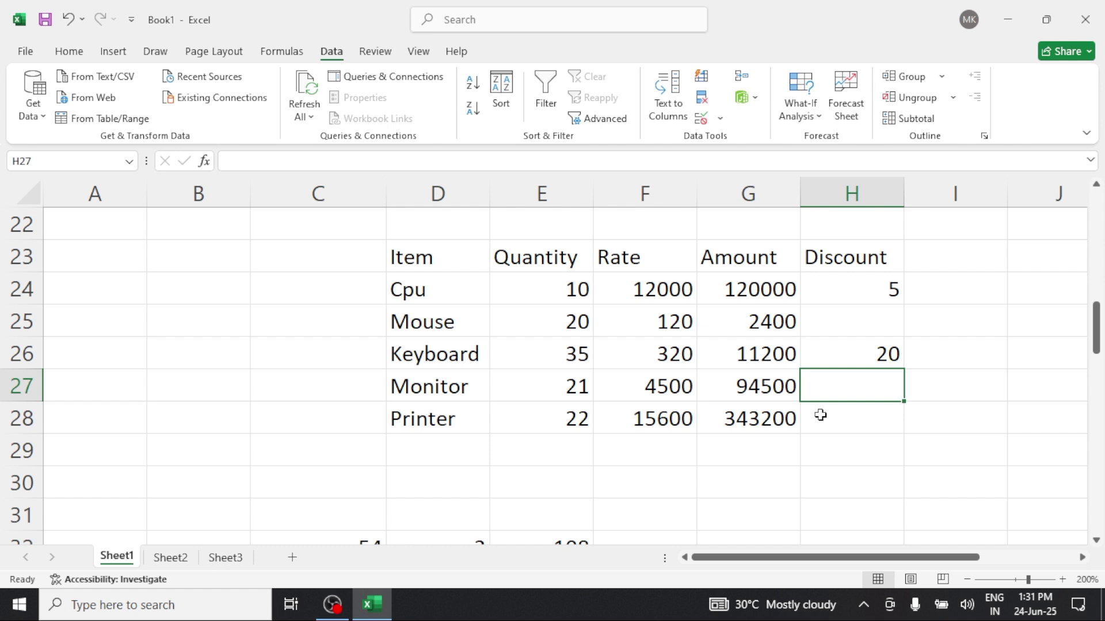
Enter a discount of 16 for Monitor in H27 and 17 for Printer in H28
text(16)
key(Return)
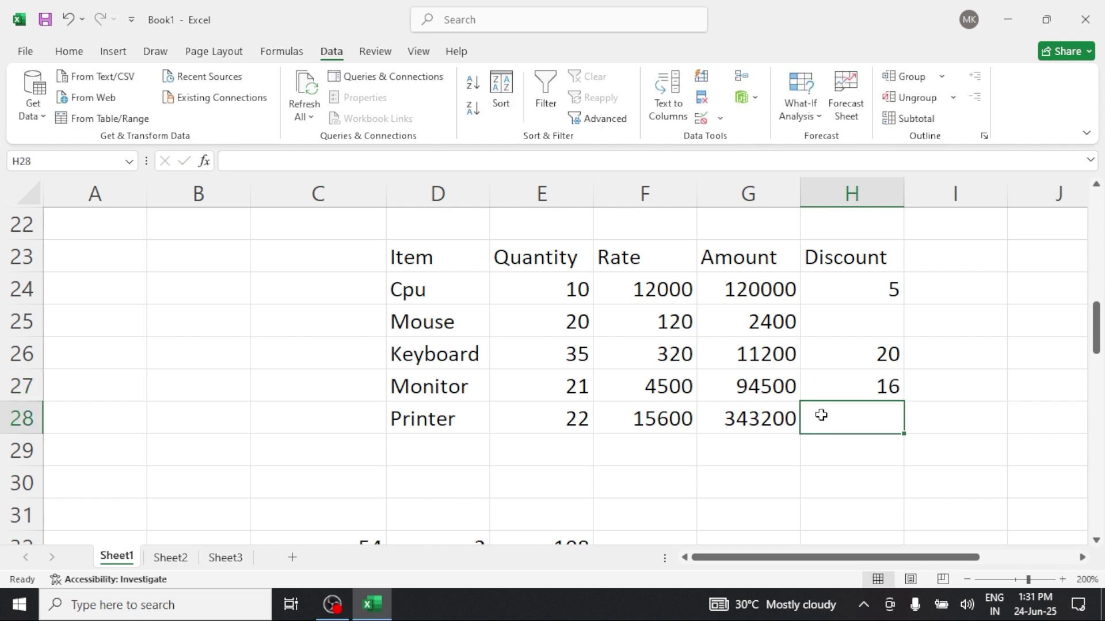
text(17)
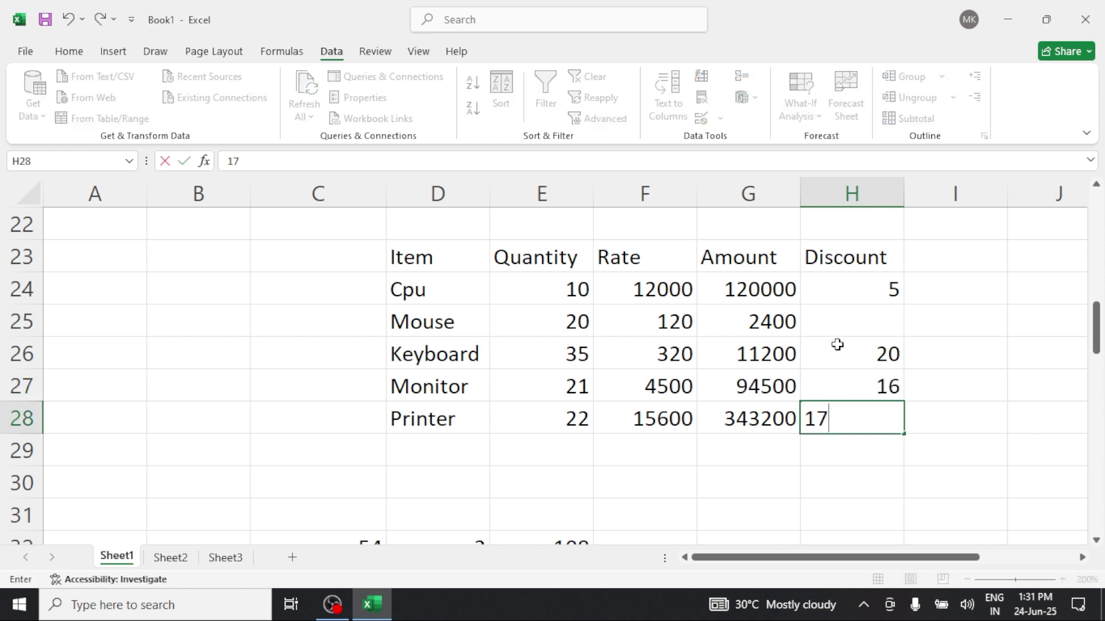
click(841, 323)
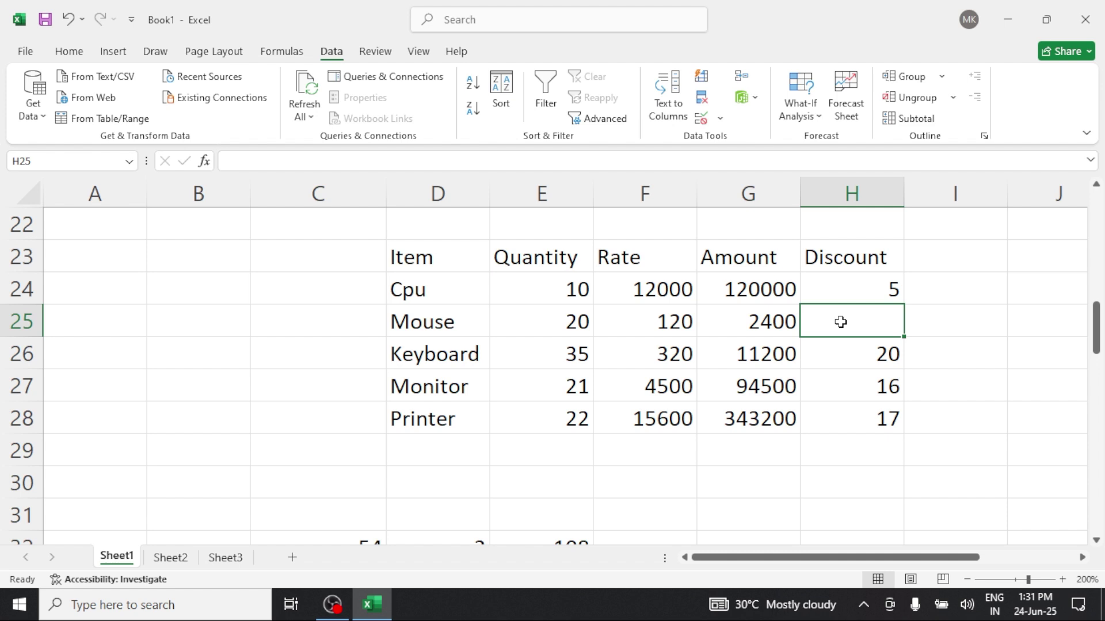
Try to enter a discount of 21 for Mouse in H25 to test the validation's maximum, and cancel the entry
text(21)
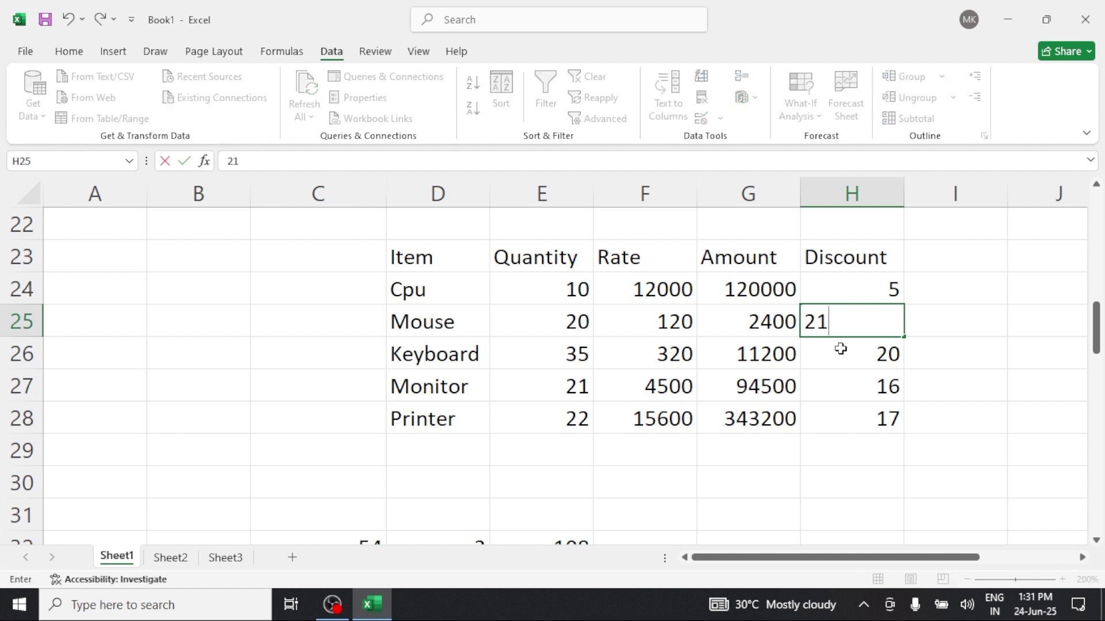
click(856, 363)
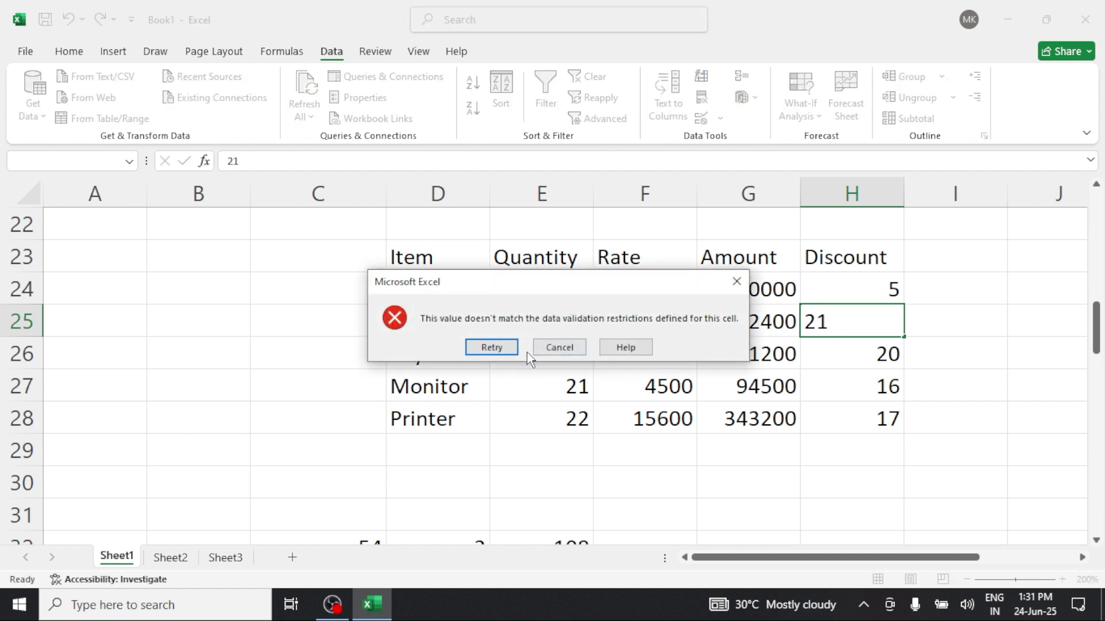
click(543, 352)
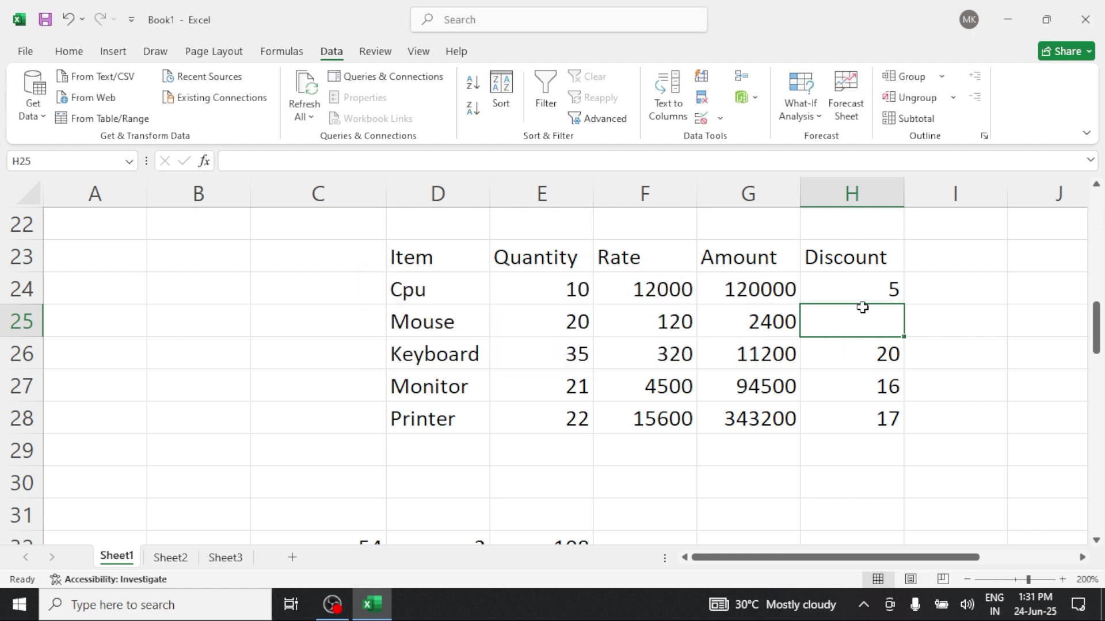
Select the validated Discount cells H24:H28 to copy them
drag(857, 289, 864, 412)
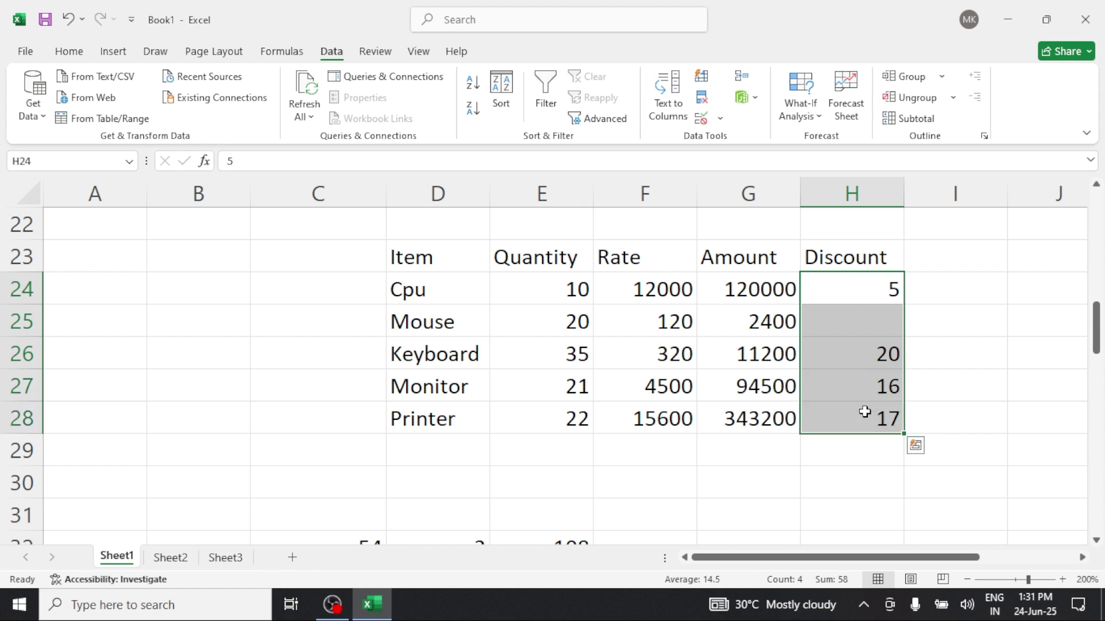
right_click(860, 323)
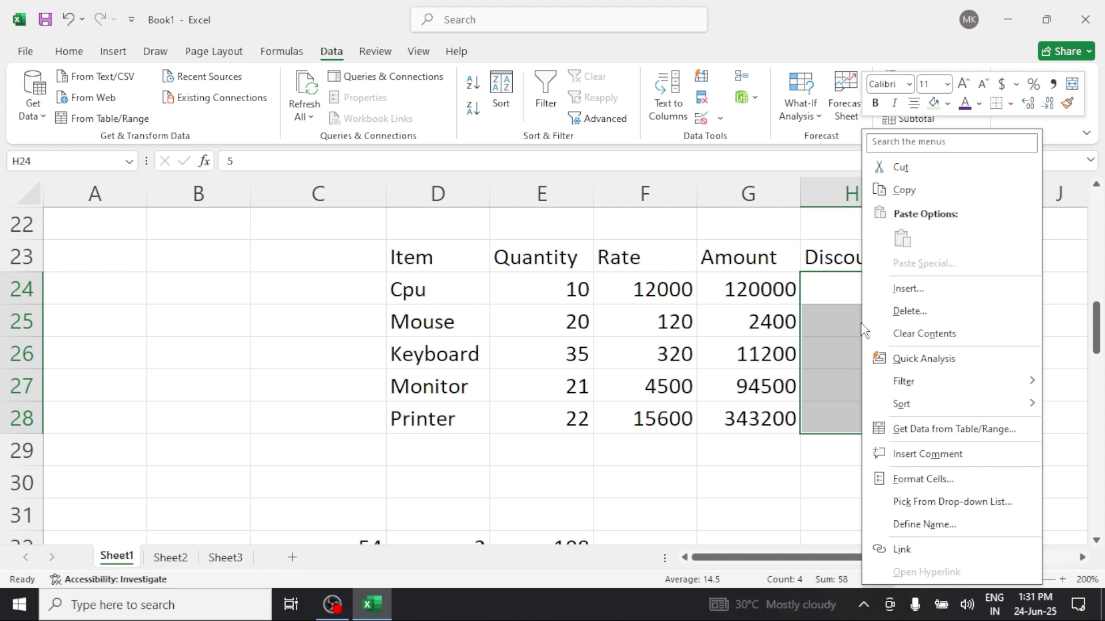
Copy Discount cells H24:H28 from Sheet1, paste only their validation at L4 on Sheet2, and extend it down to L12
click(899, 191)
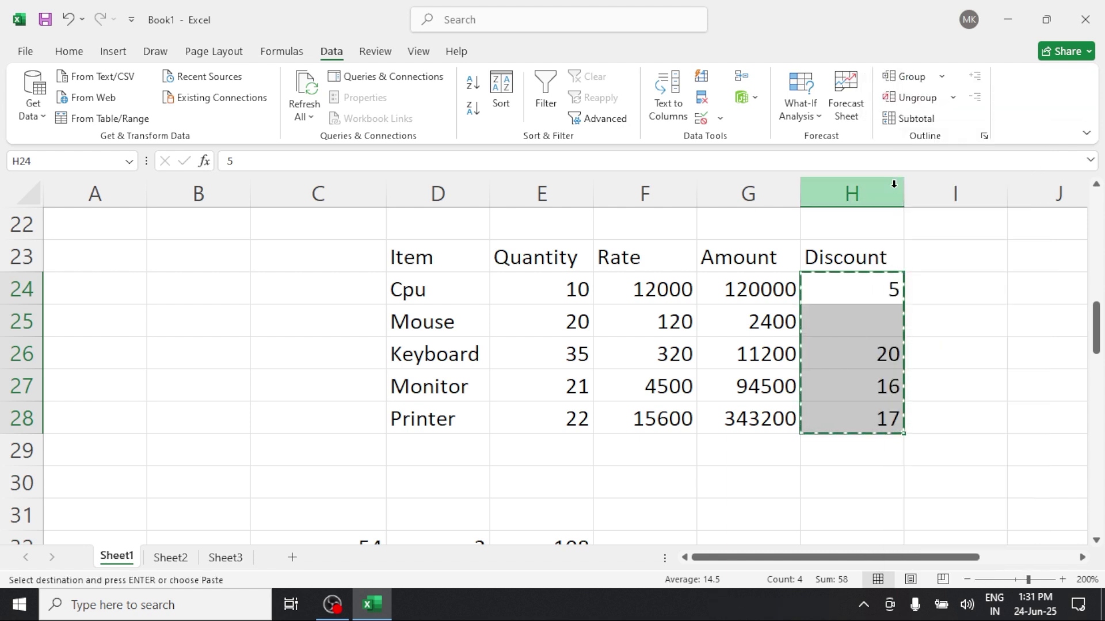
scroll(541, 449, down, 3)
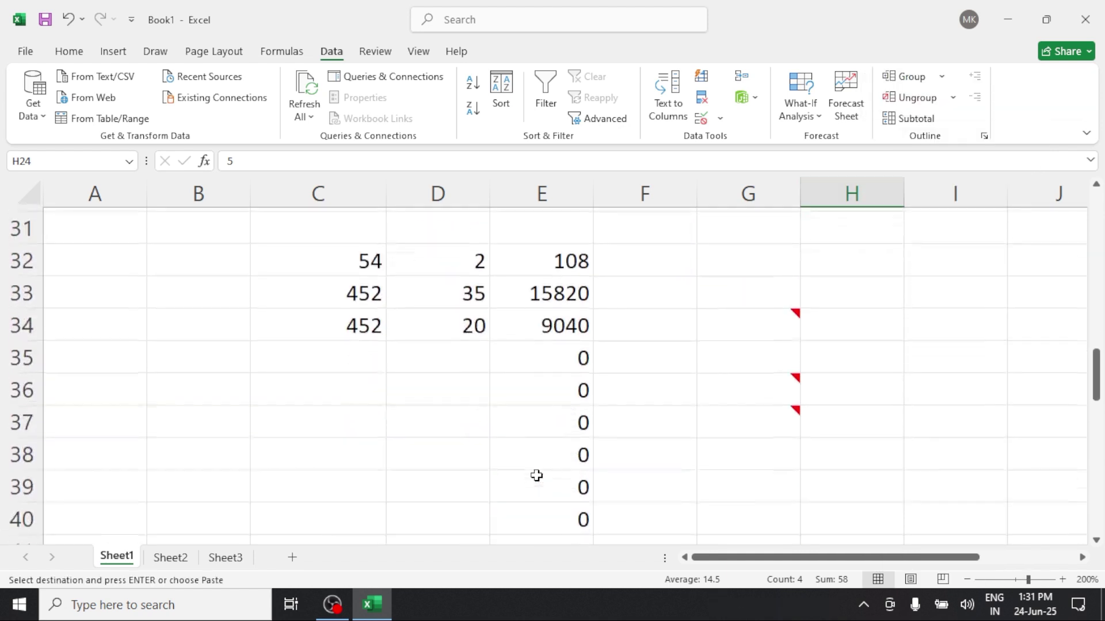
click(176, 558)
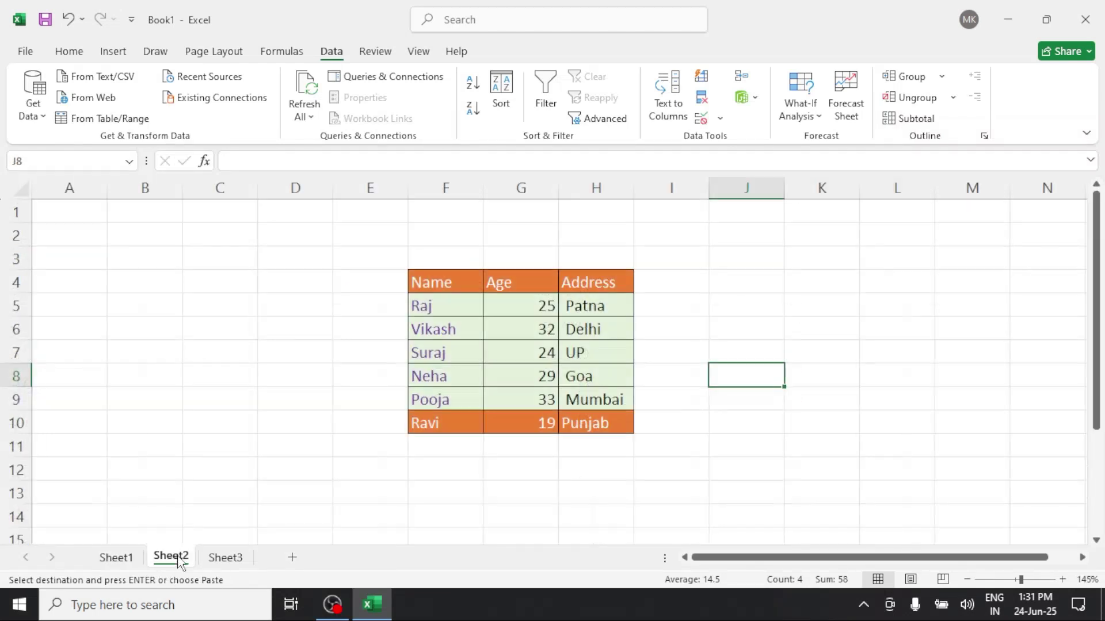
click(889, 286)
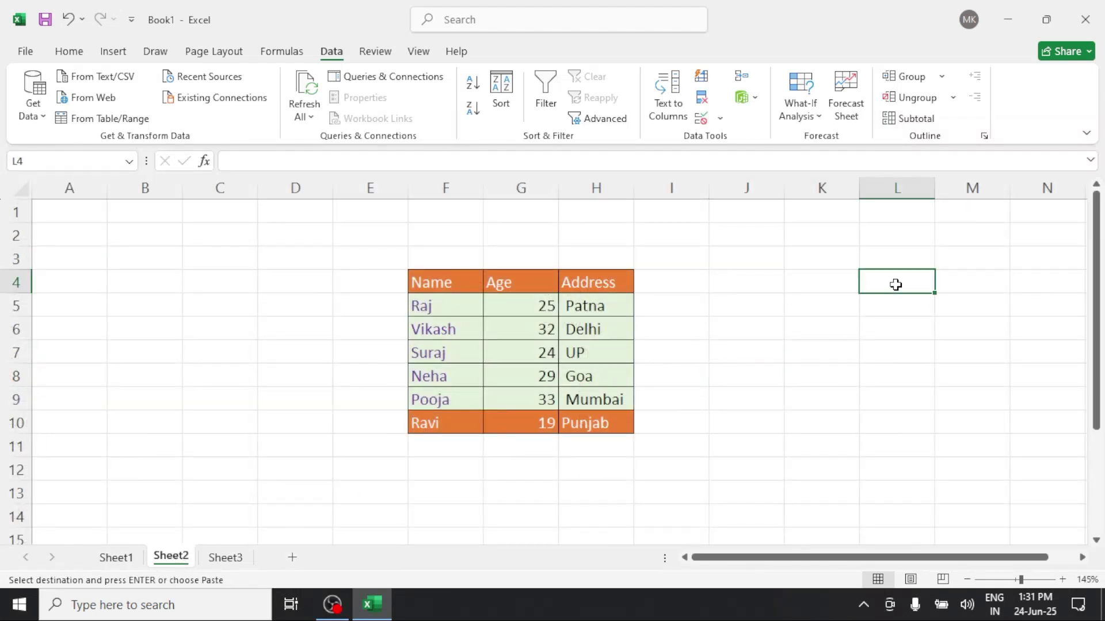
right_click(898, 288)
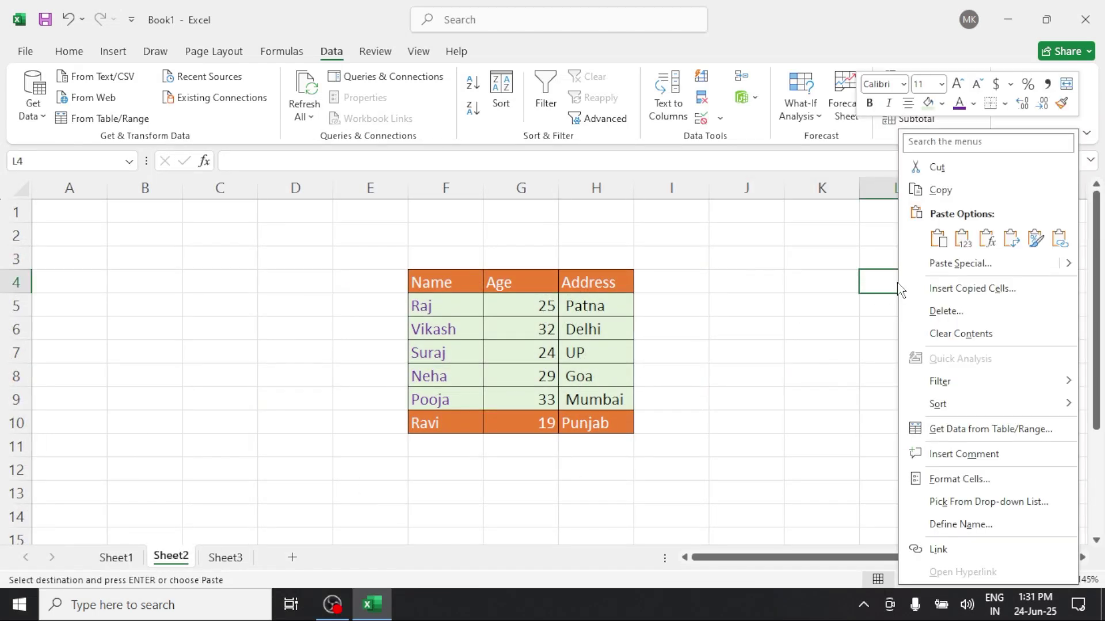
click(956, 266)
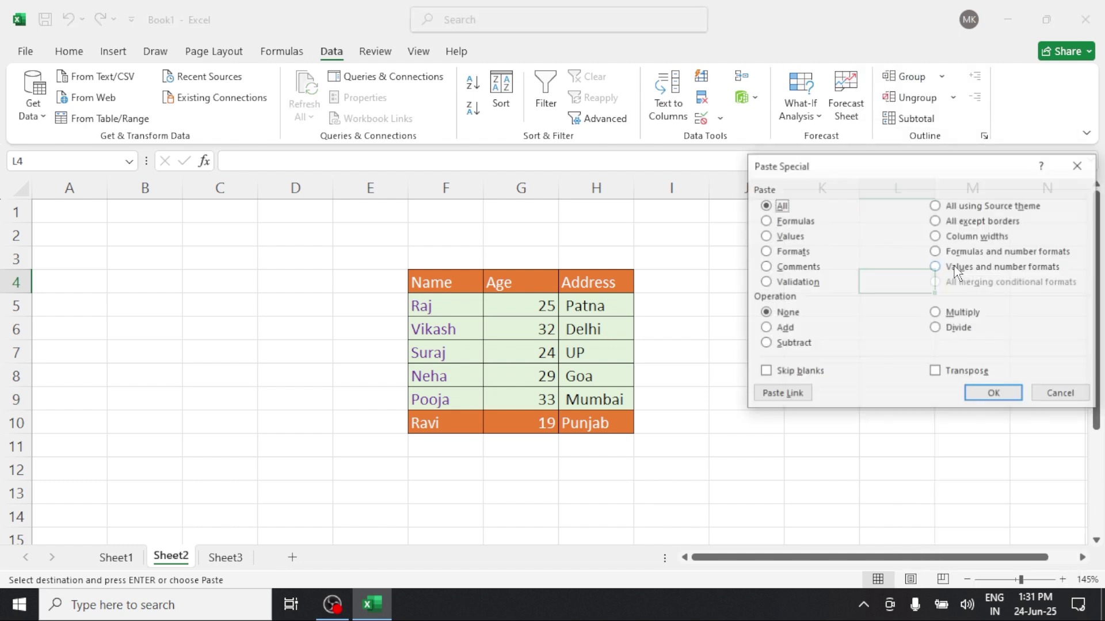
click(765, 282)
click(976, 396)
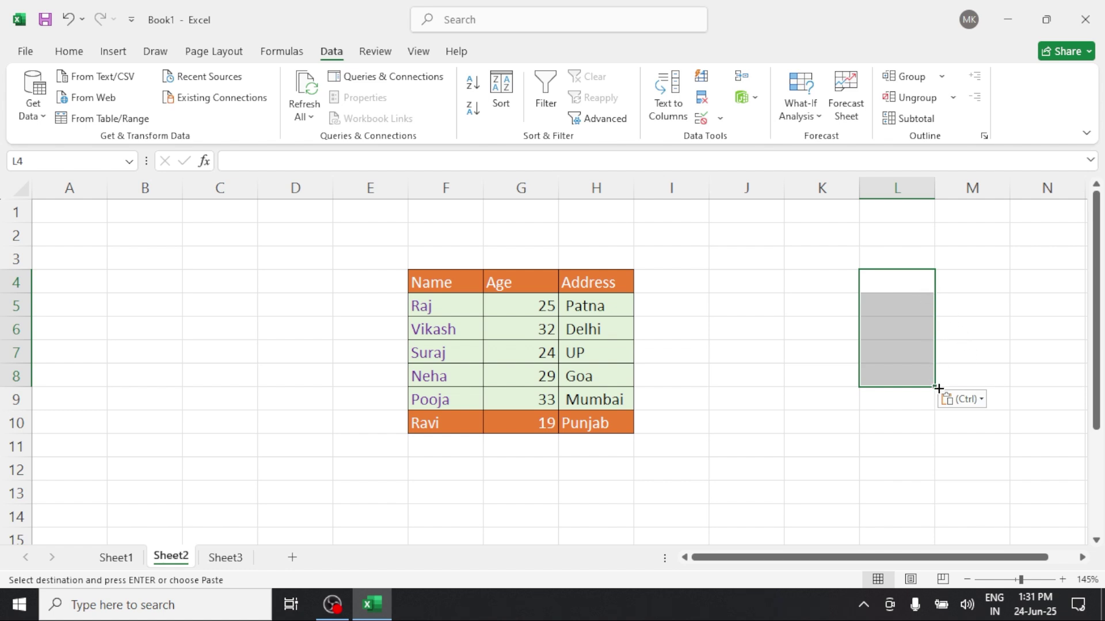
drag(937, 389, 933, 482)
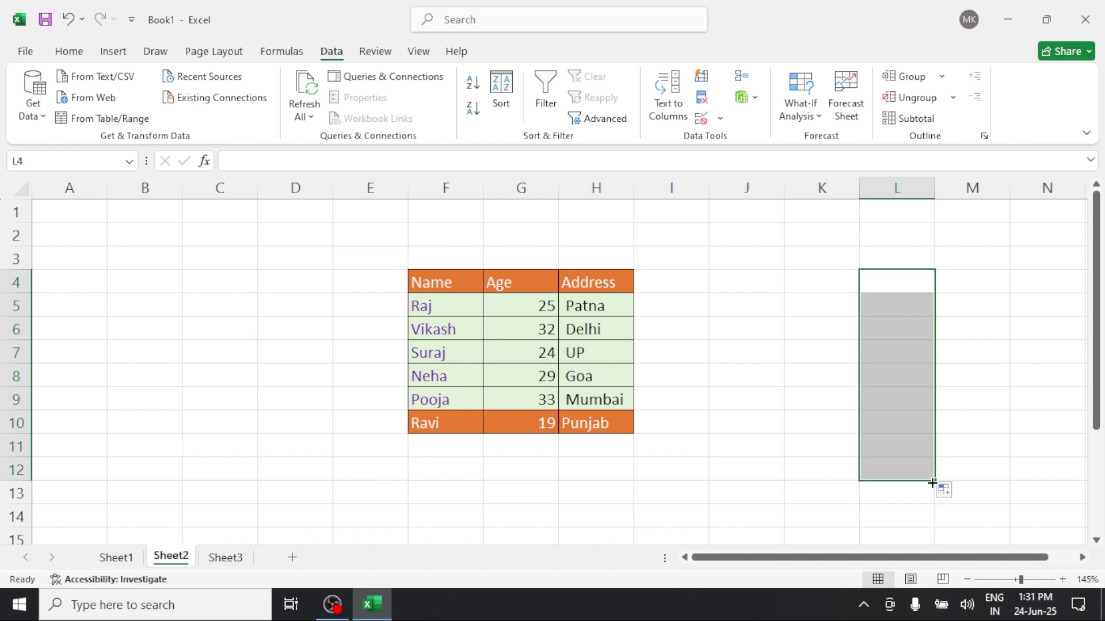
Try to enter 4 in cell L4 to test the pasted validation rule, and choose to retry
click(898, 290)
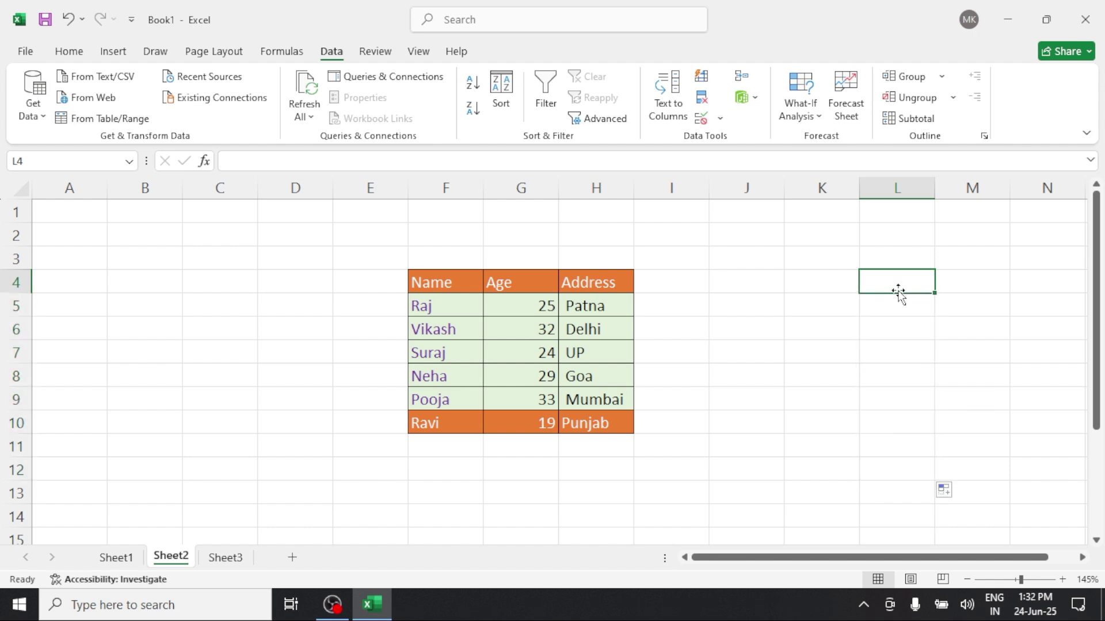
text(4)
key(Return)
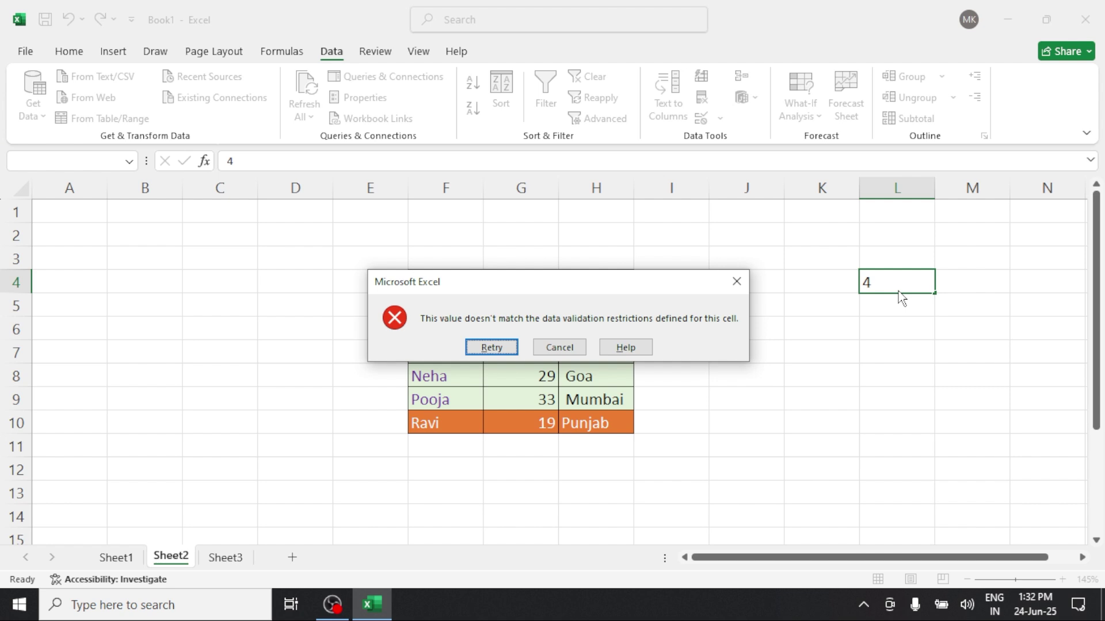
key(Return)
Clear the rejected entry in cell L4 and enter 5 instead
text(=)
key(Down)
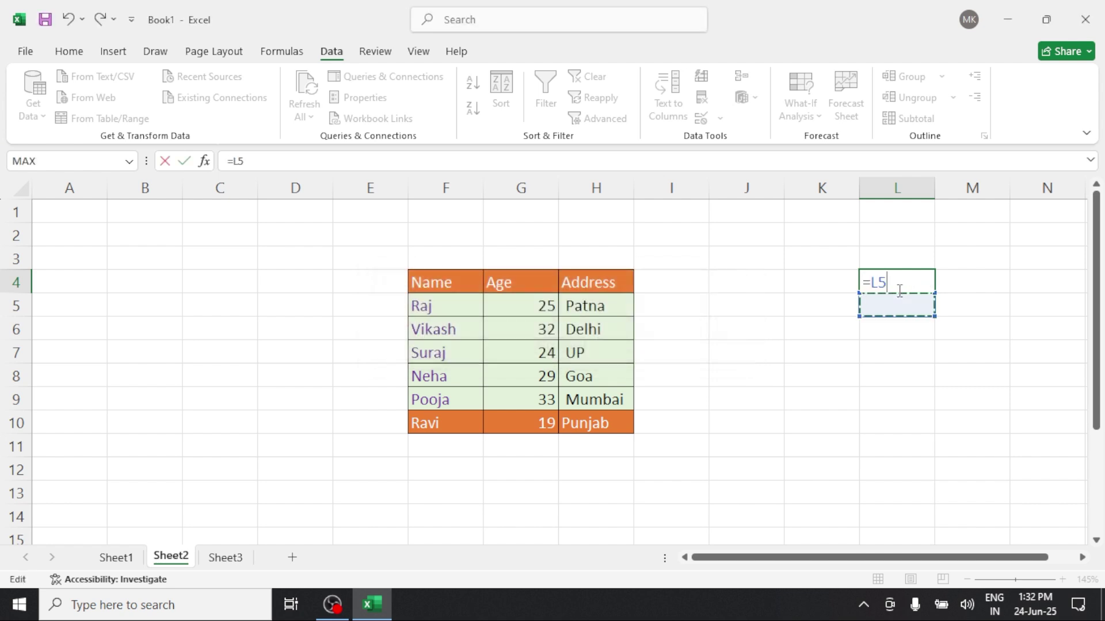
key(BackSpace)
key(BackSpace)
key(BackSpace)
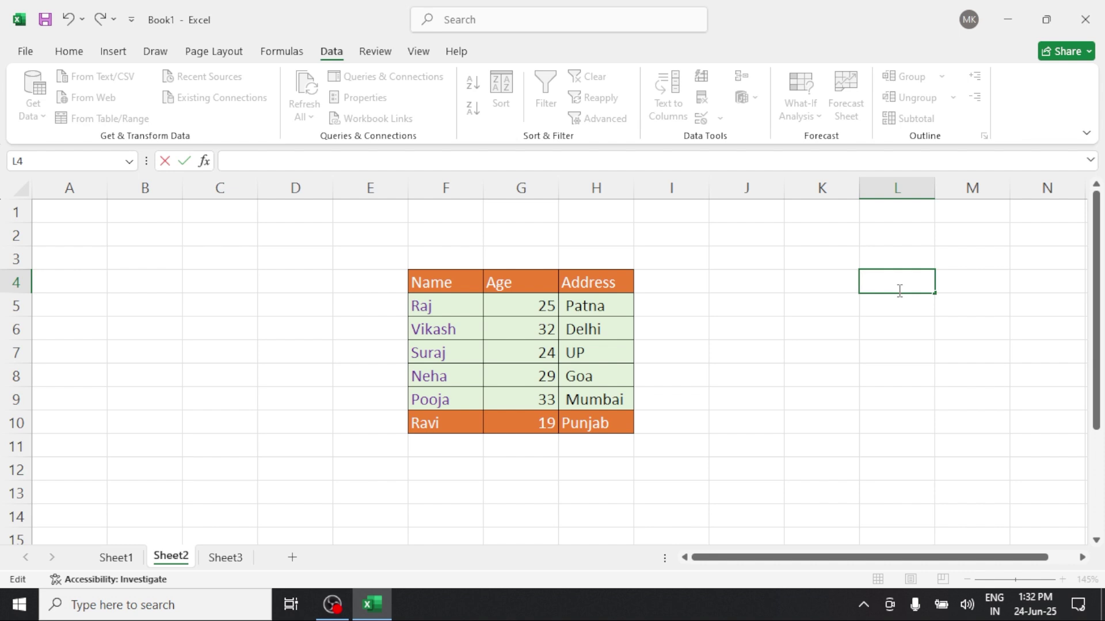
key(Return)
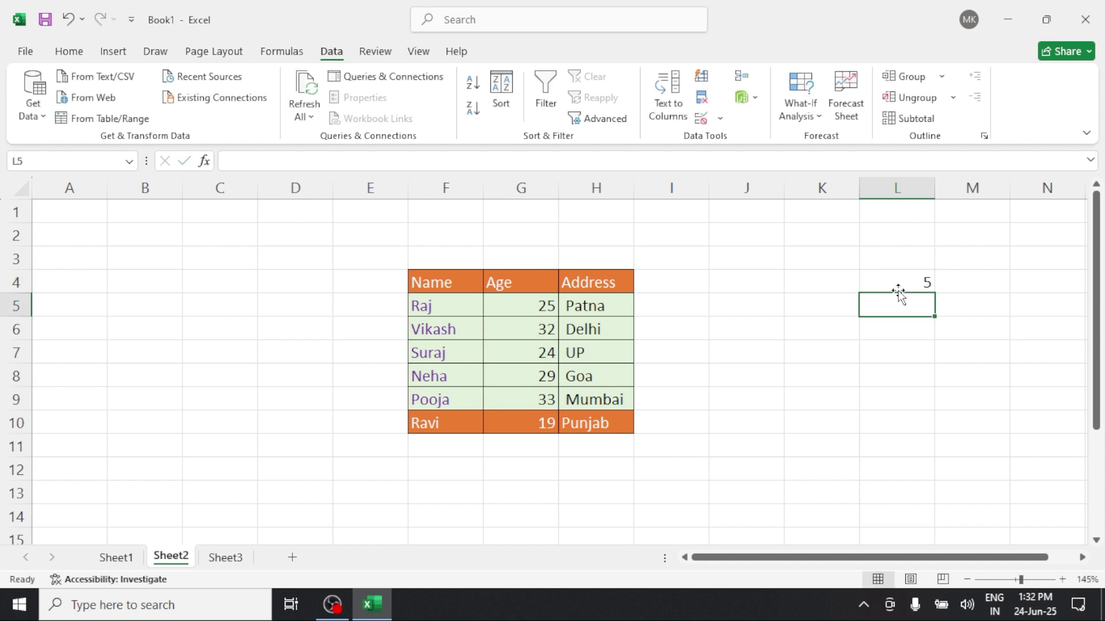
Fill cells L5 to L9 with the values 15, 12, 10, 14 and 20
text(15)
key(Return)
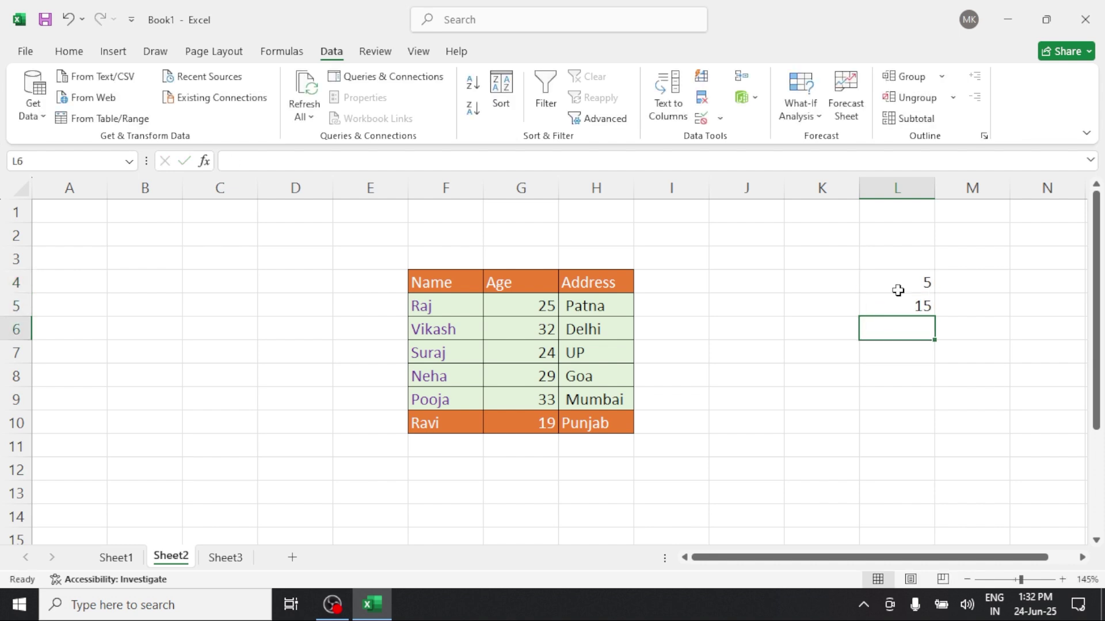
text(12)
key(Return)
text(10)
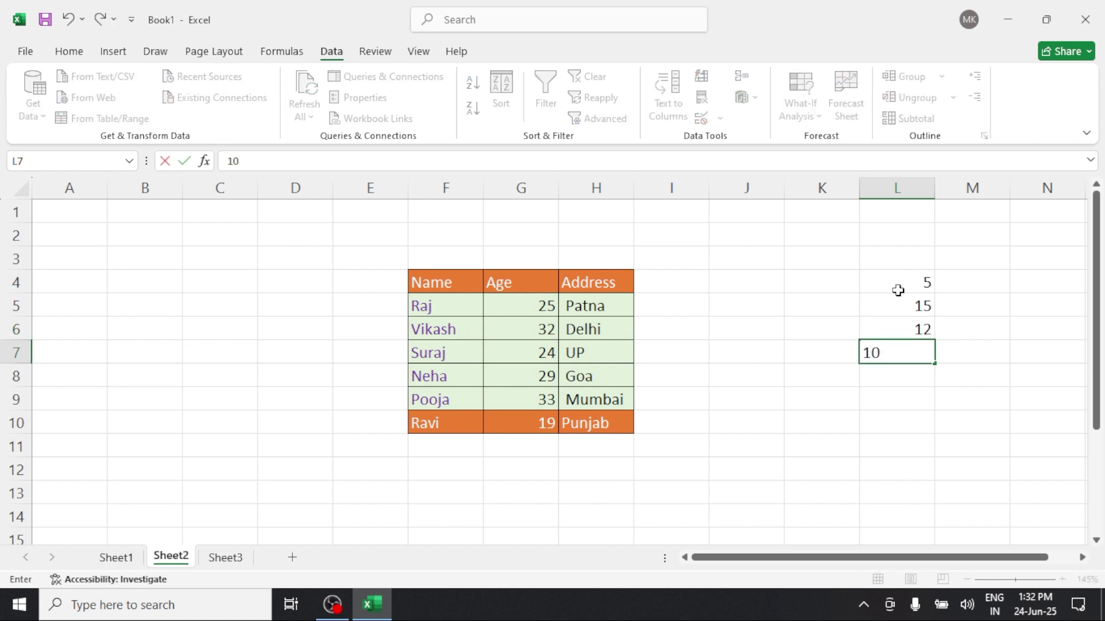
key(Return)
text(14)
key(Return)
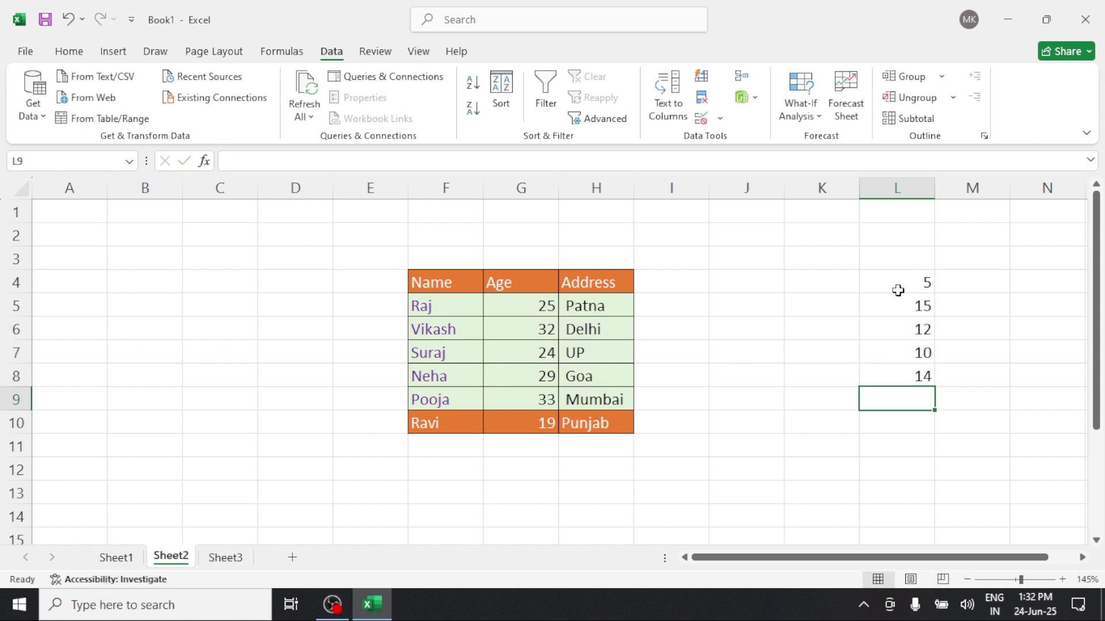
text(20)
key(Return)
Try to enter 21 in cell L10 to test the validation's upper limit, and cancel the entry
text(21)
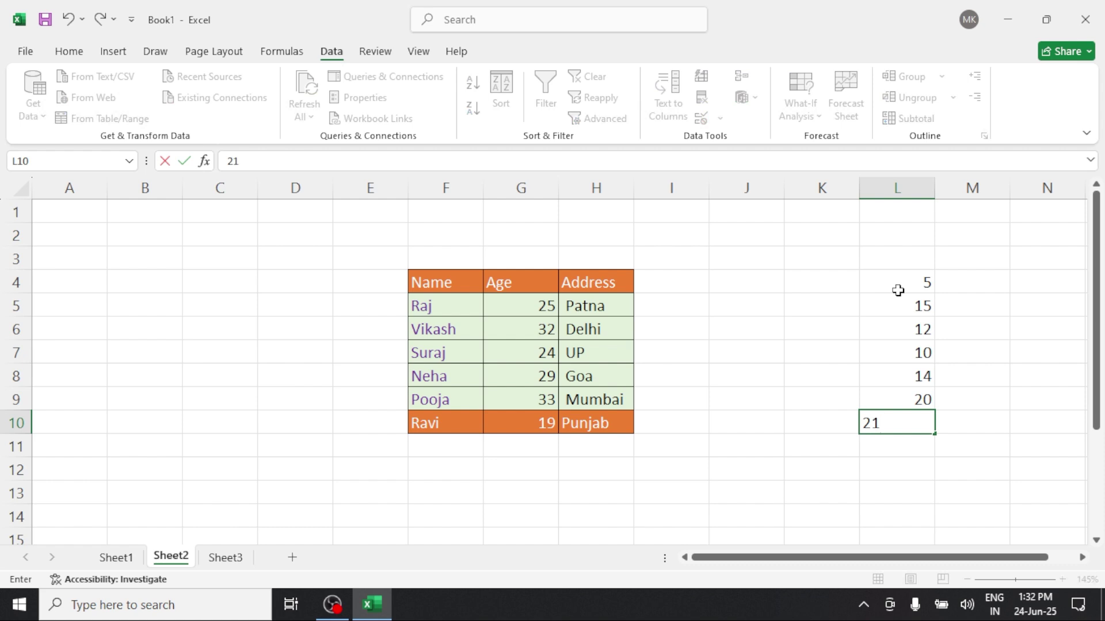
key(Return)
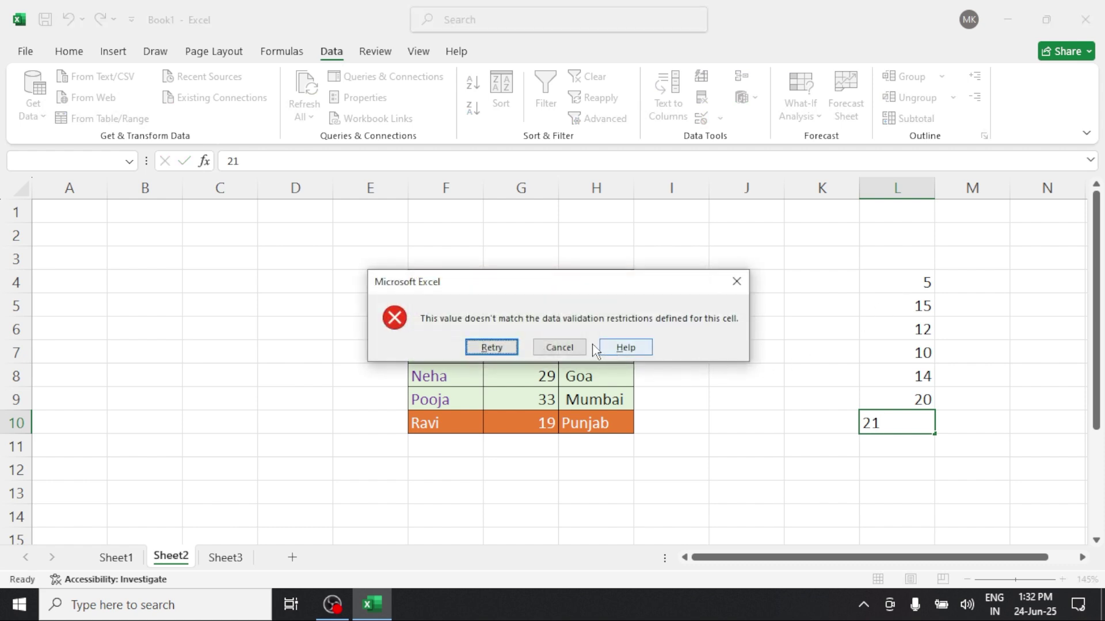
click(566, 347)
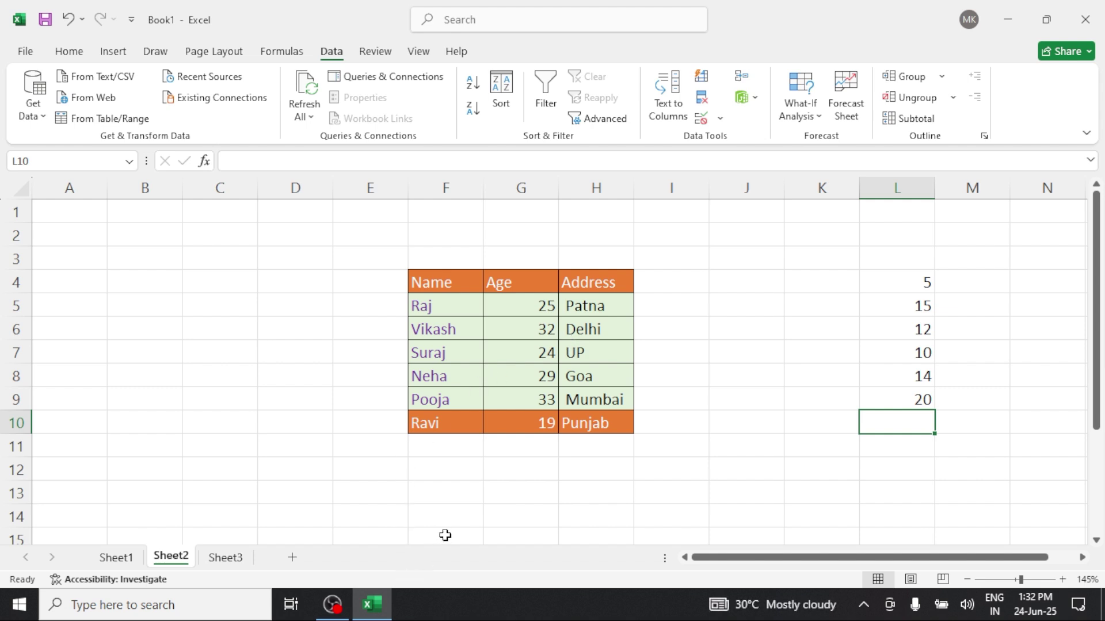
click(516, 499)
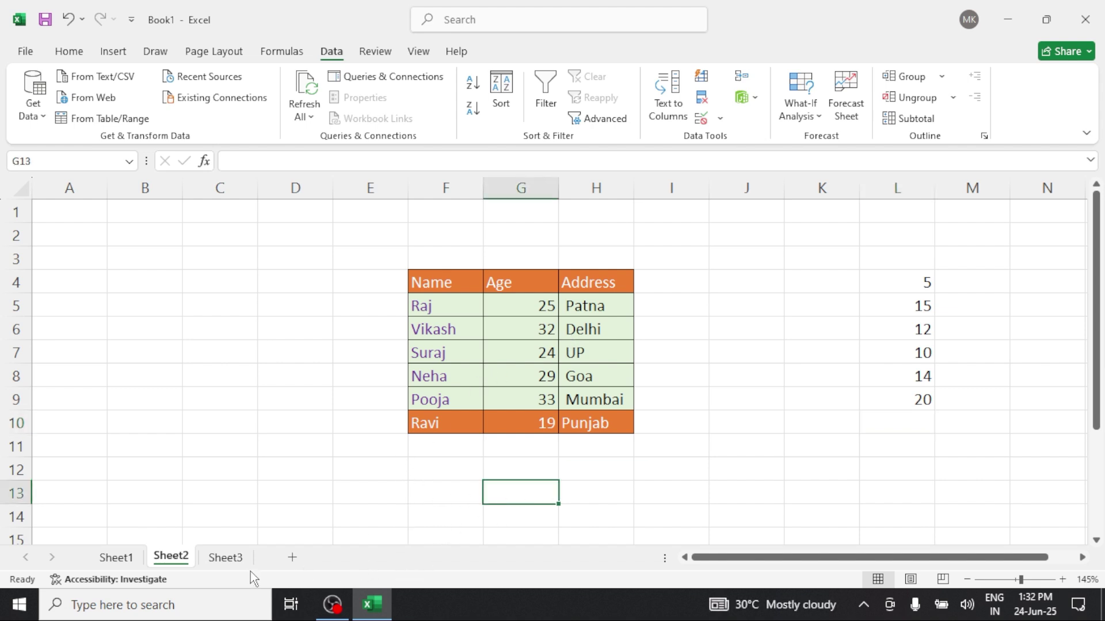
Copy the formatted item table in A1:D6 on Sheet1
click(130, 559)
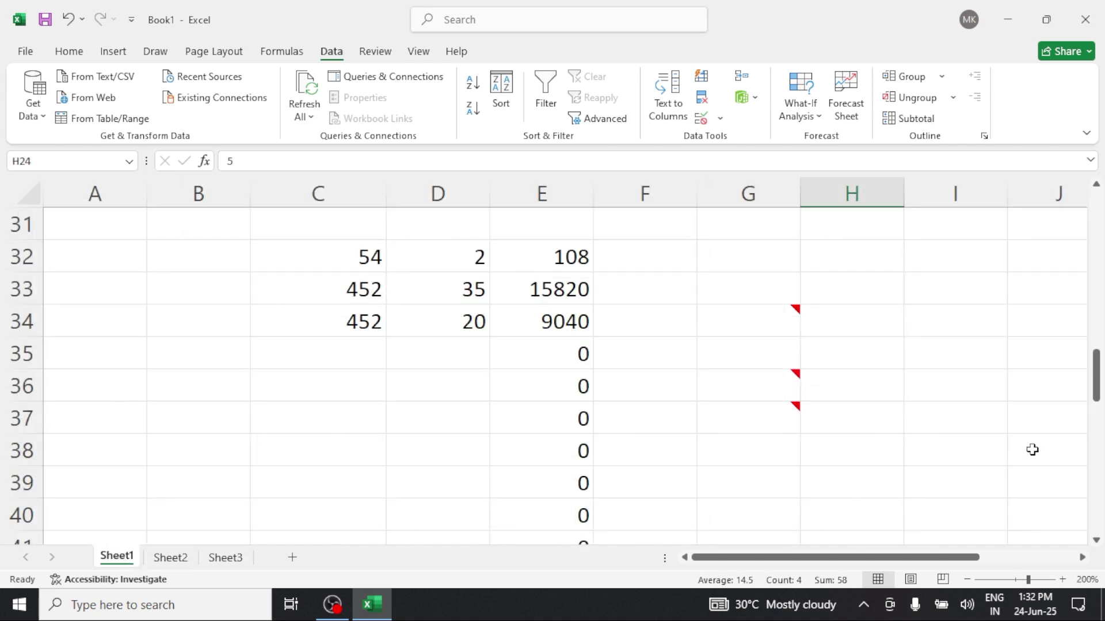
drag(1095, 377, 1078, 226)
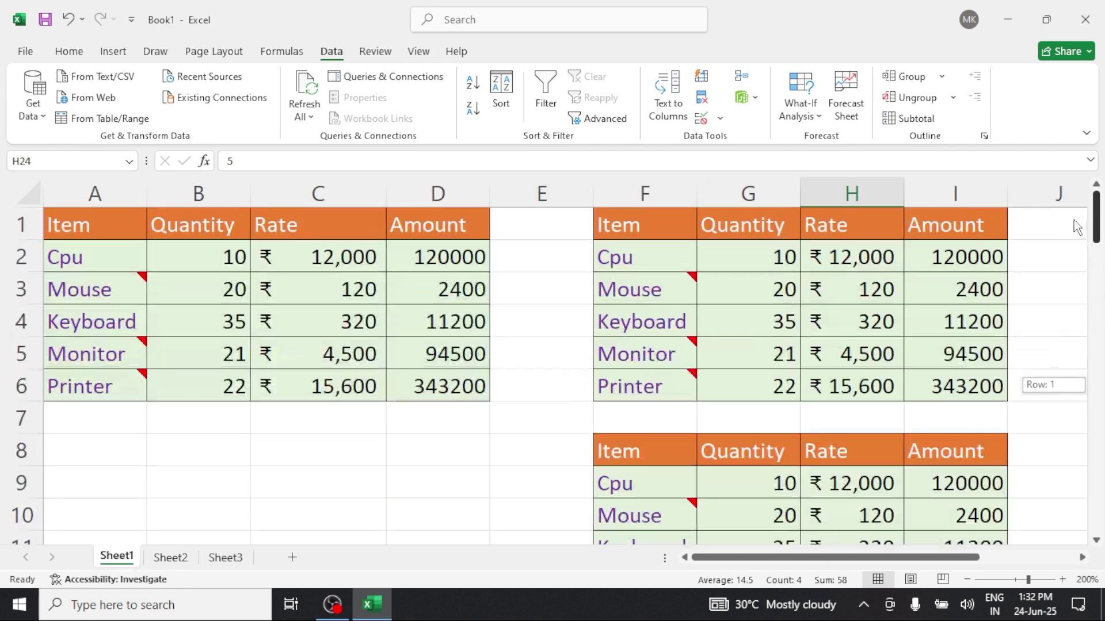
click(344, 267)
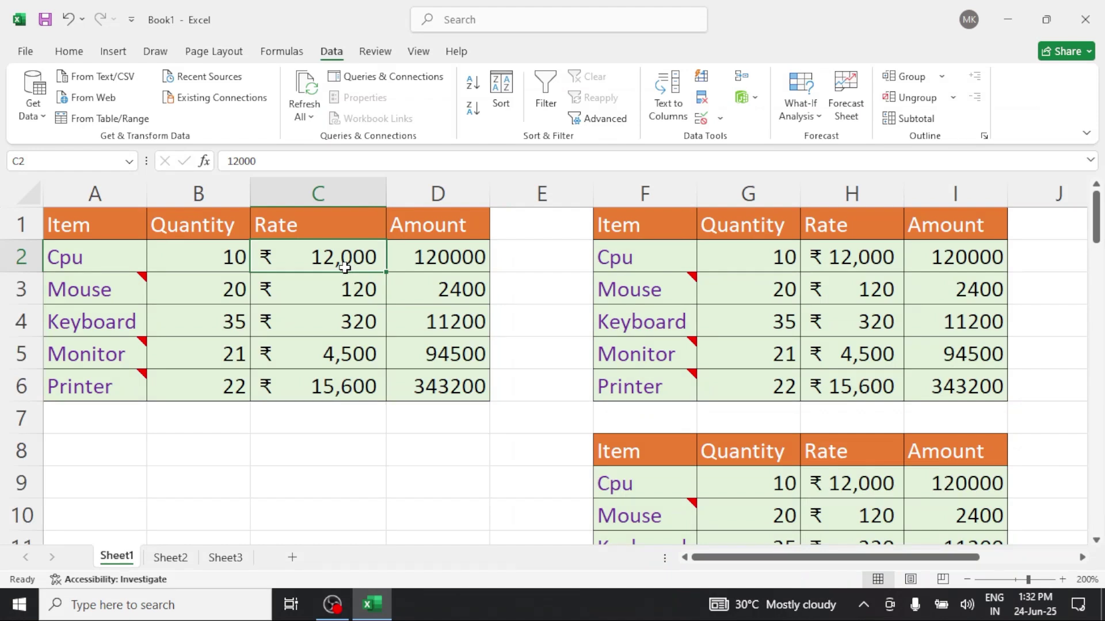
key(ctrl+a)
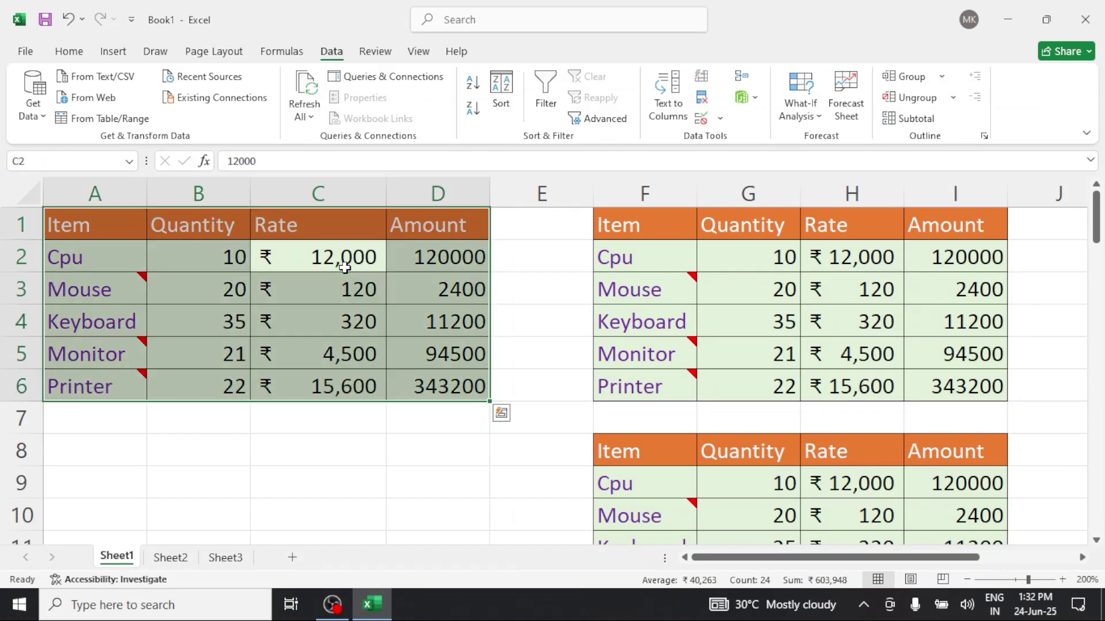
click(68, 54)
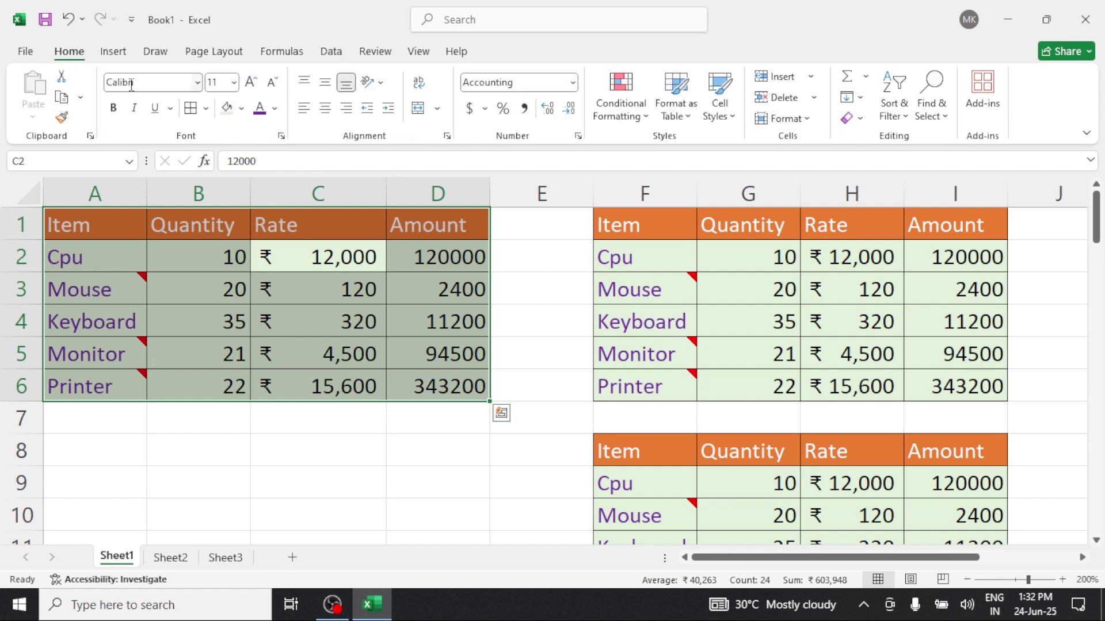
click(64, 100)
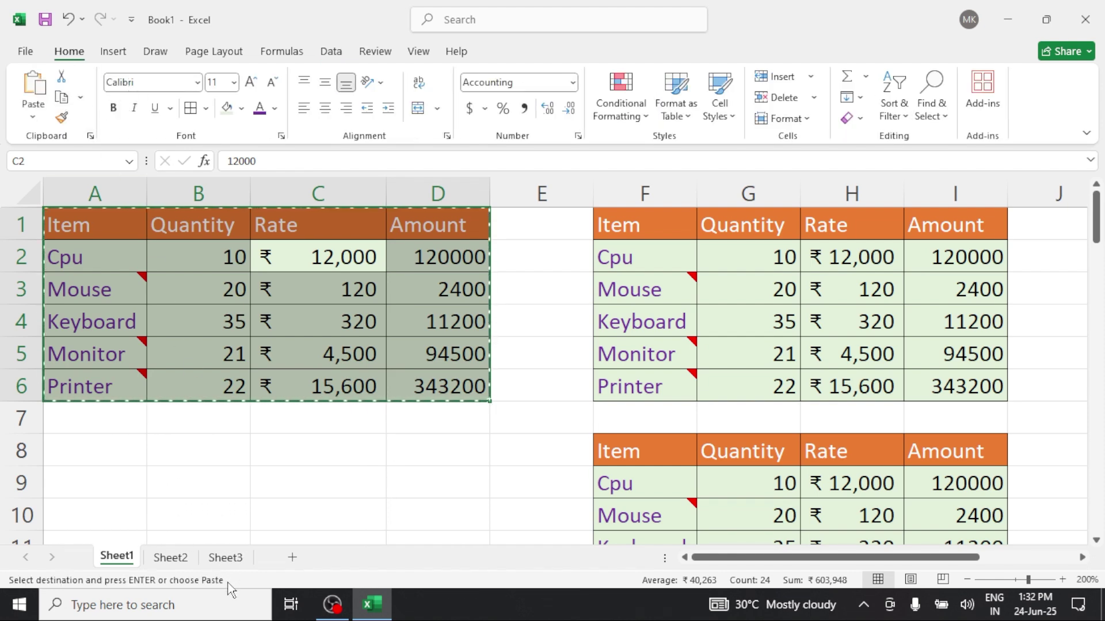
Paste the copied table at cell B3 on Sheet3 with the Paste Special option All except borders
click(226, 557)
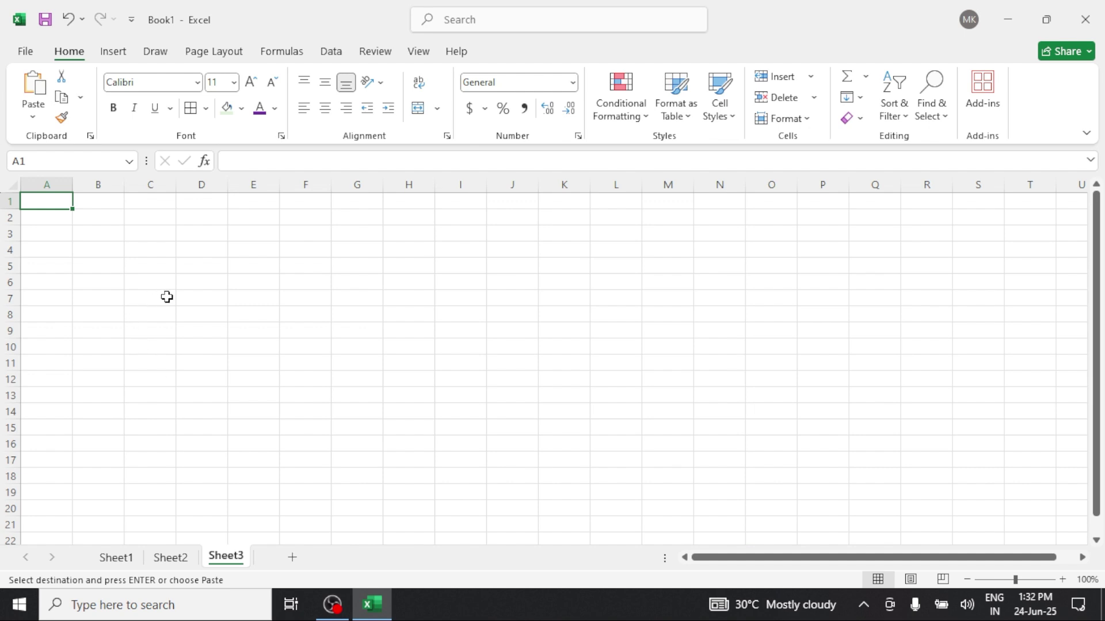
scroll(167, 297, up, 5)
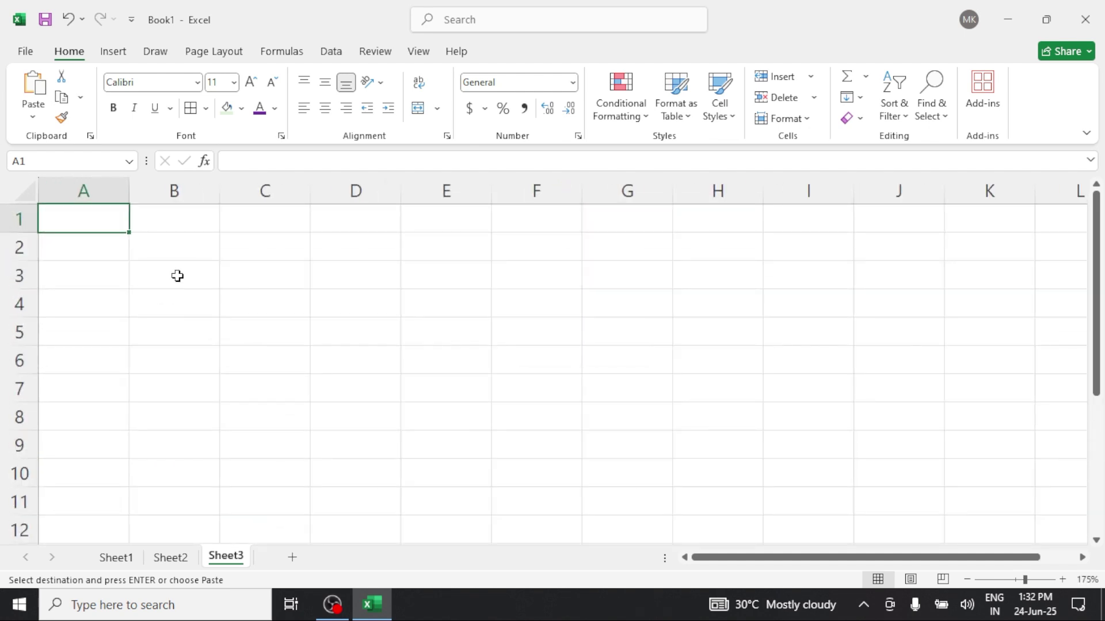
click(178, 273)
right_click(178, 274)
click(228, 271)
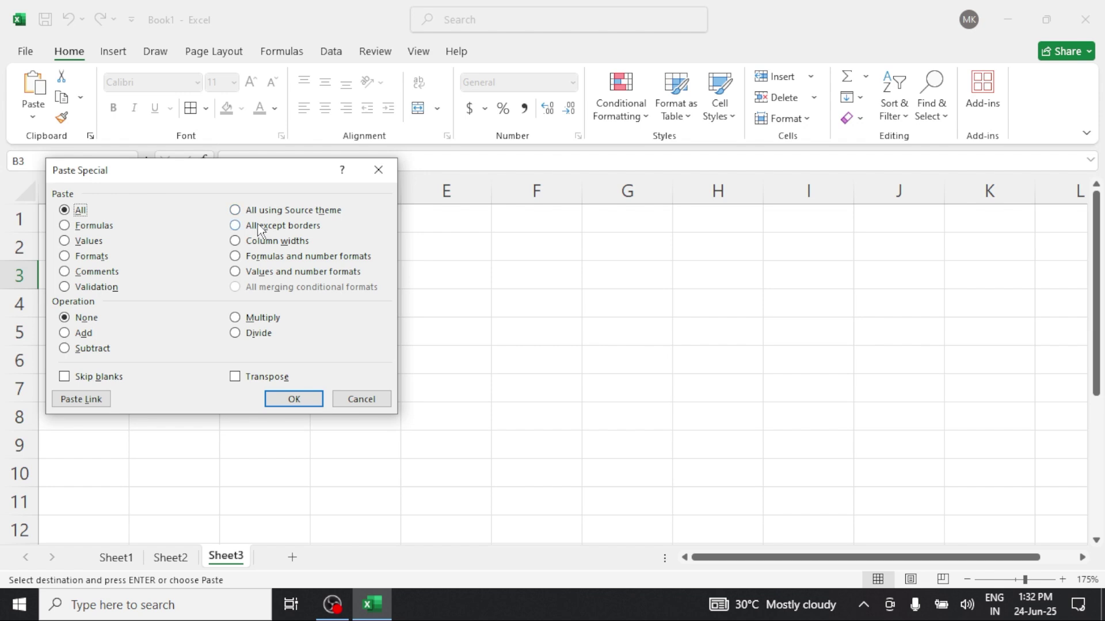
click(261, 230)
click(294, 401)
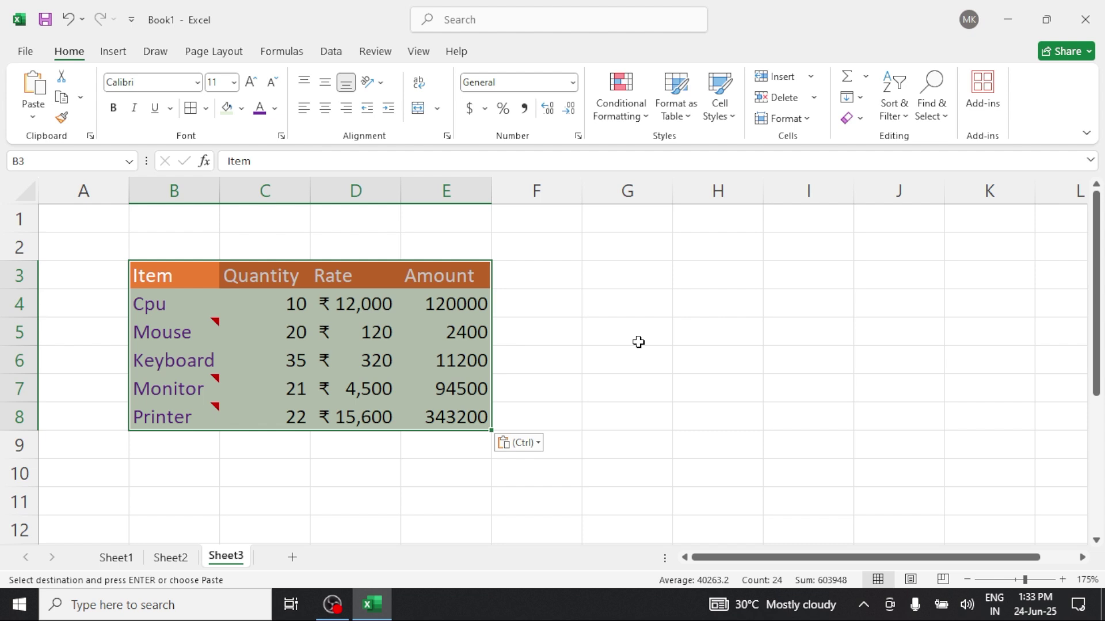
Compare the borders of the table pasted on Sheet3 with those of the original on Sheet1
click(475, 298)
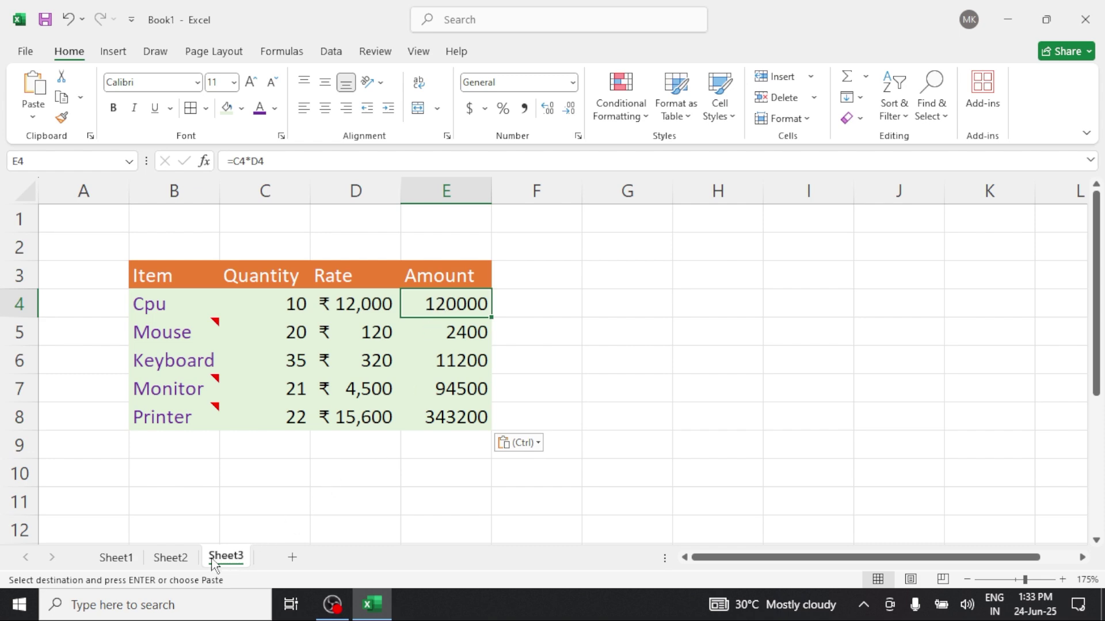
click(129, 560)
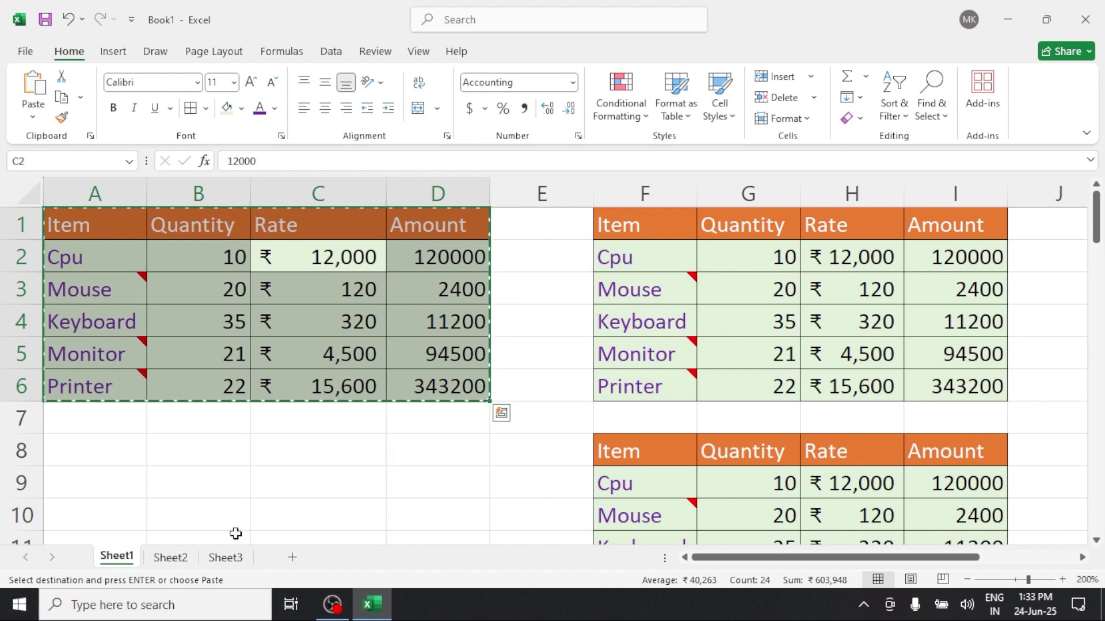
click(226, 558)
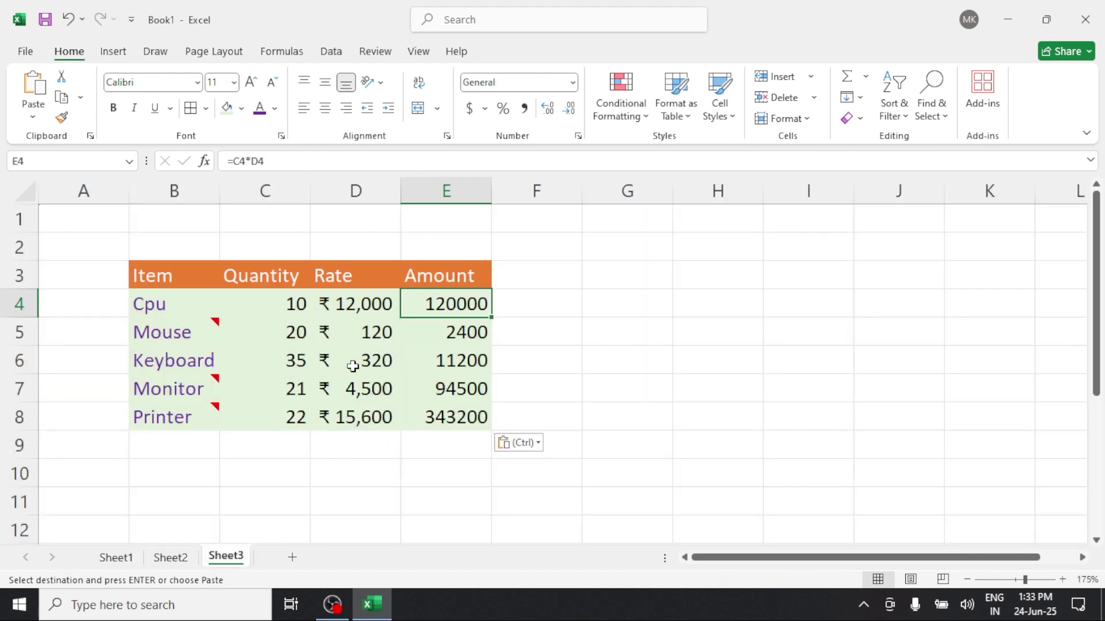
click(588, 255)
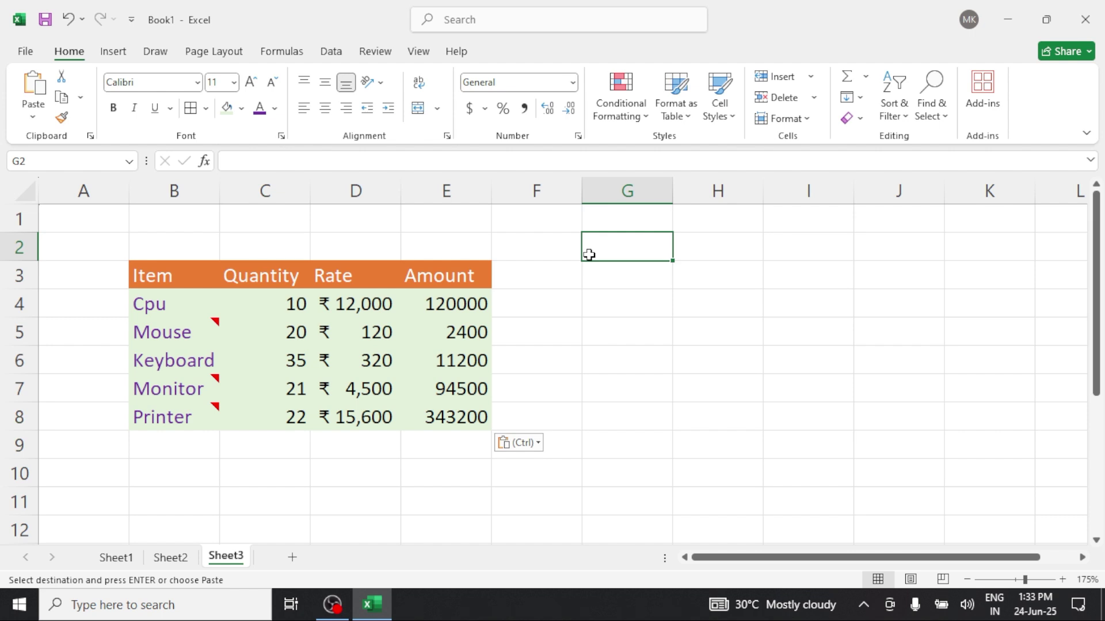
right_click(606, 252)
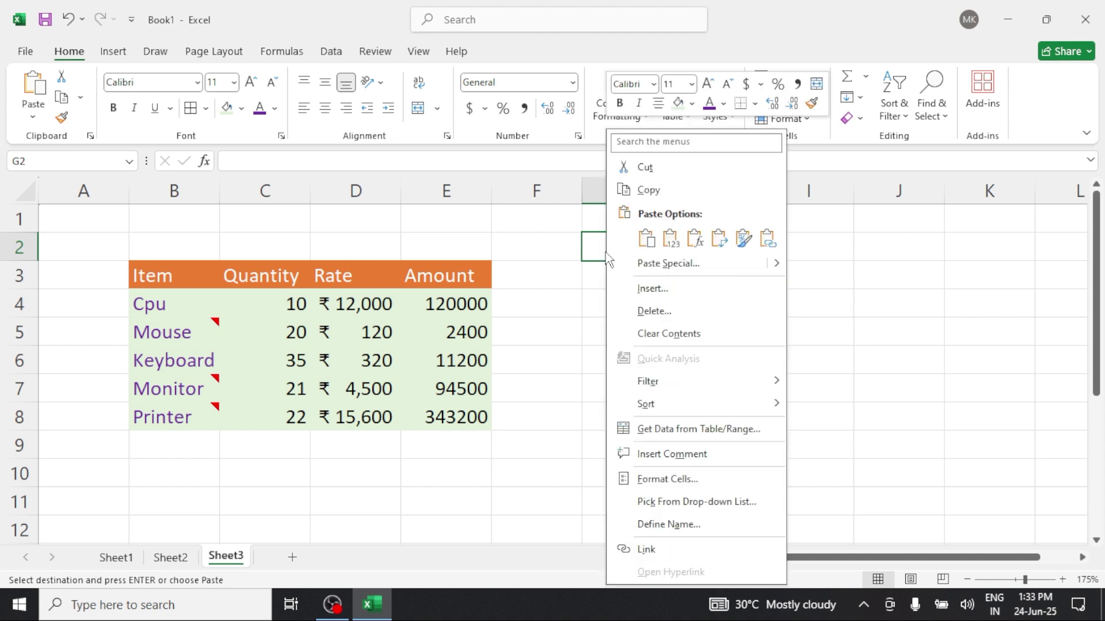
click(638, 262)
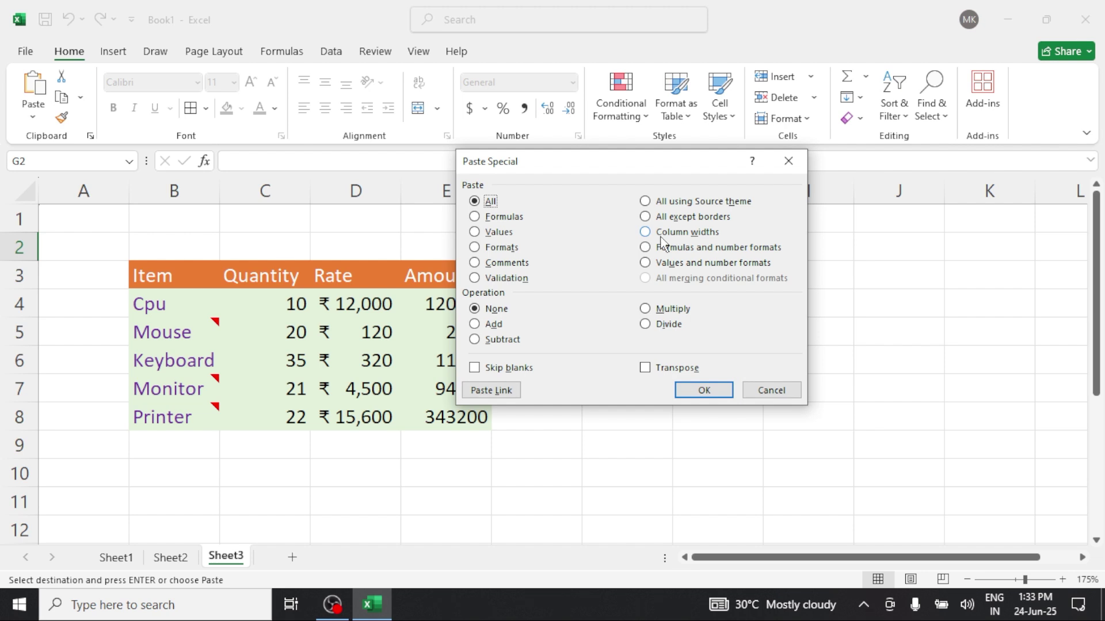
click(756, 391)
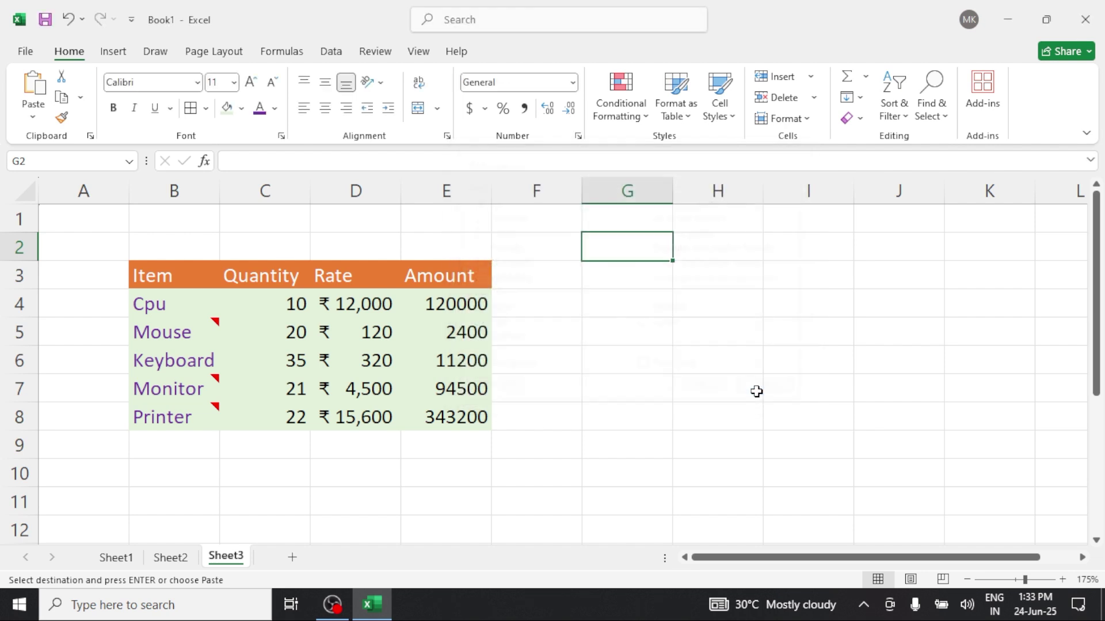
Add a new blank worksheet, Sheet4, after Sheet3
click(292, 558)
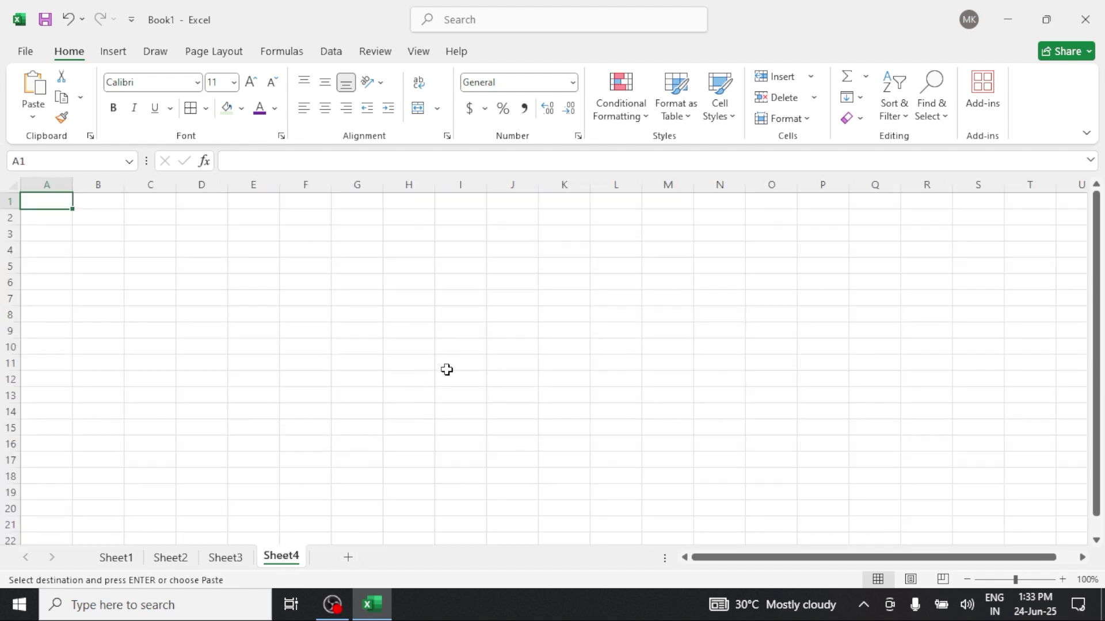
ctrl+scroll(447, 369, up, 4)
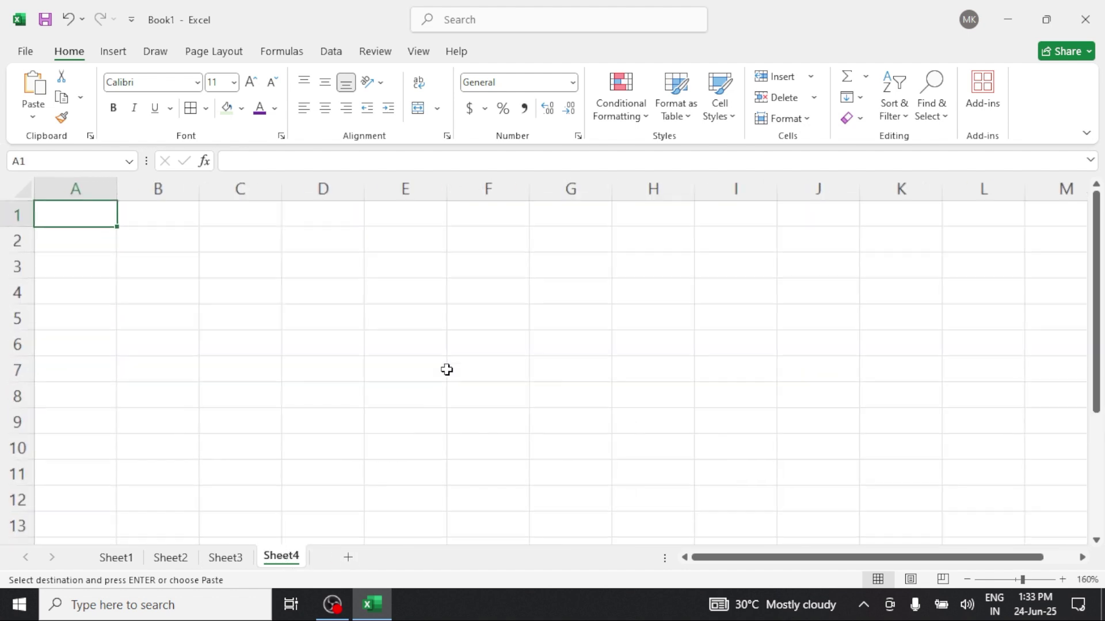
On Sheet1, make row 1 taller, adjust the widths of columns A and B, autofit column C and widen column D
click(110, 561)
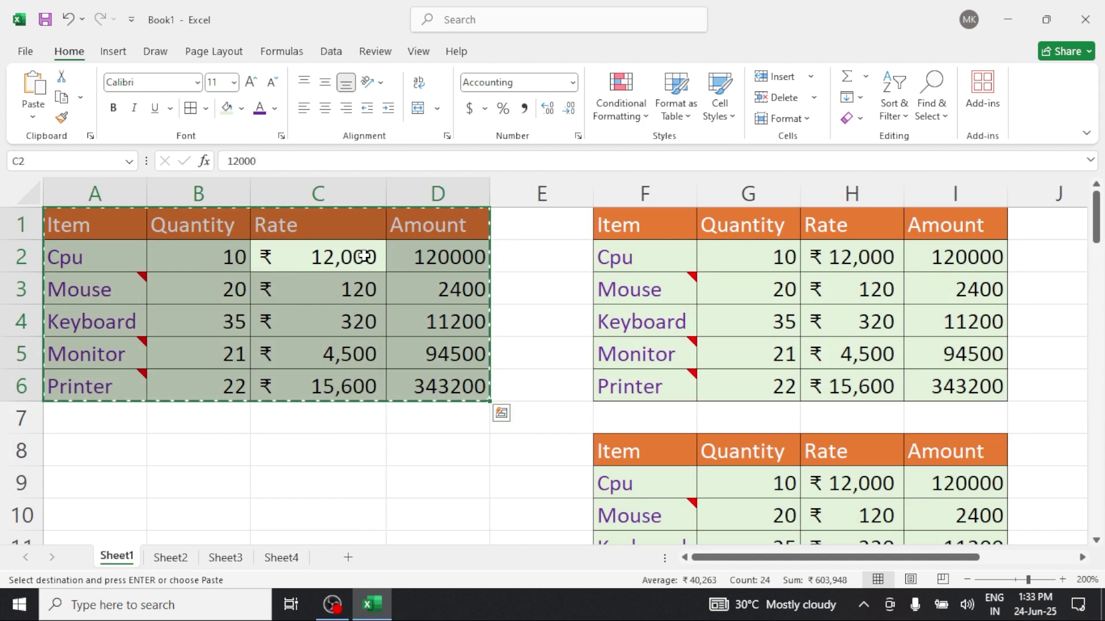
drag(383, 195, 413, 188)
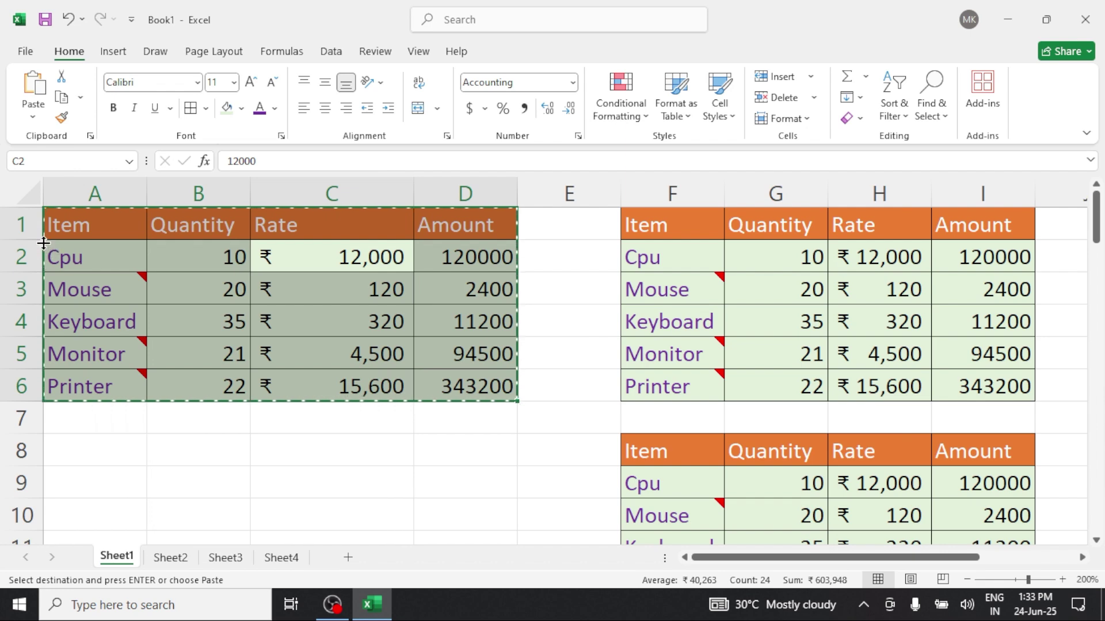
drag(43, 242, 39, 264)
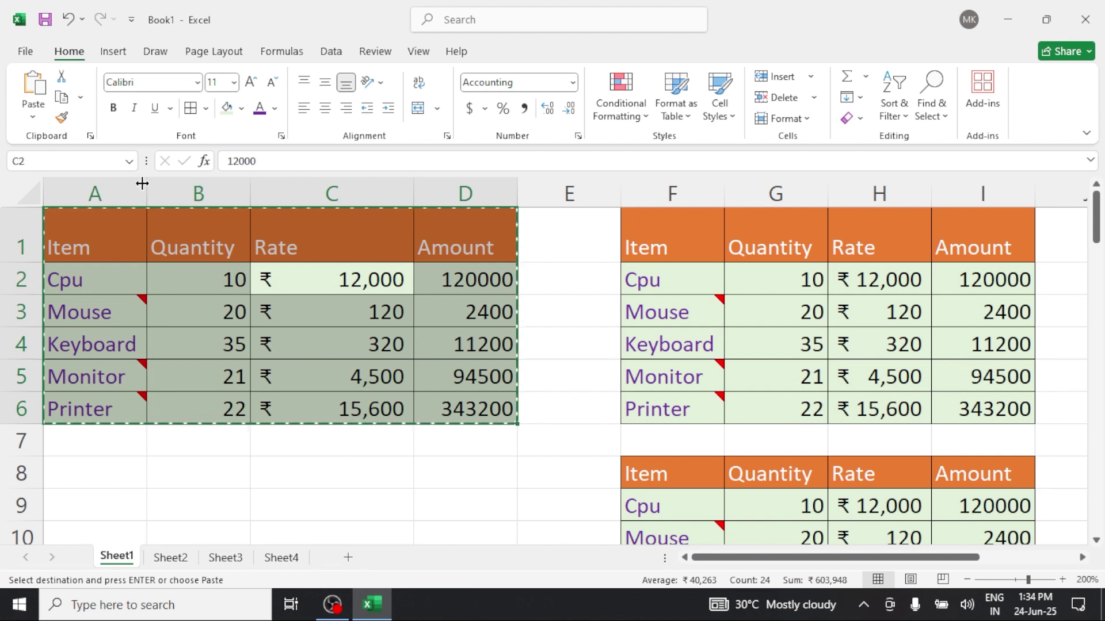
drag(147, 186, 150, 186)
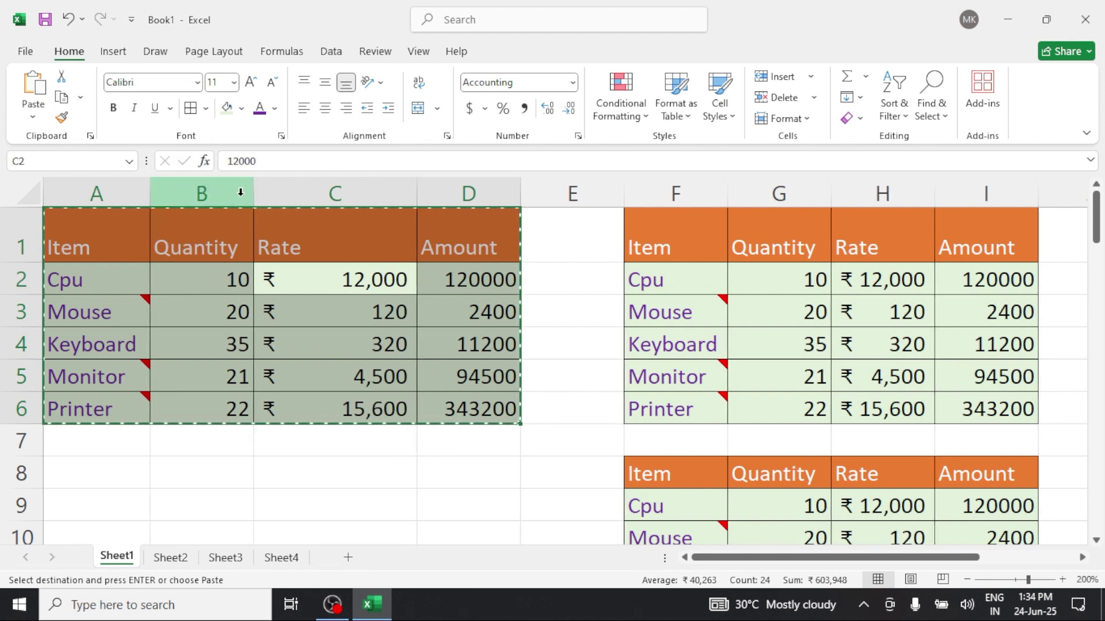
drag(250, 192, 249, 192)
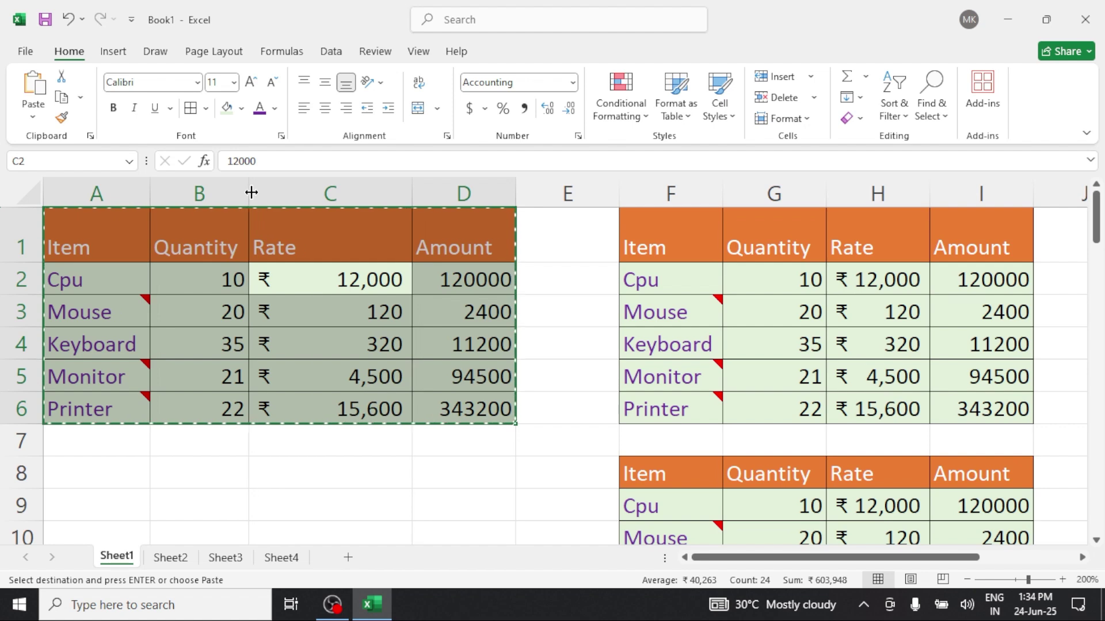
double_click(411, 188)
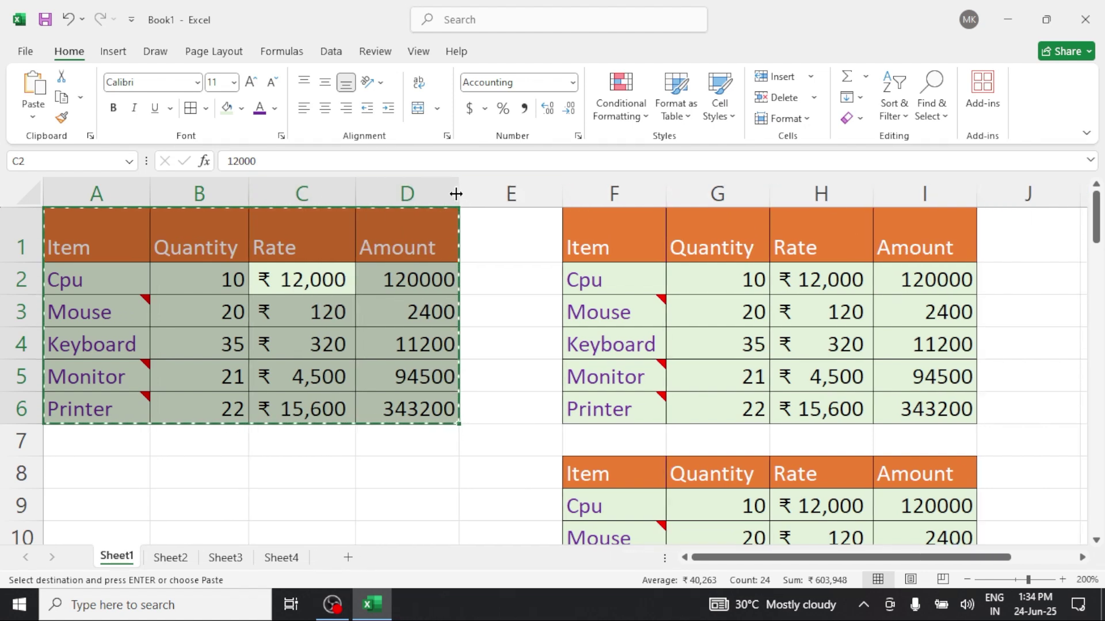
drag(456, 194, 505, 194)
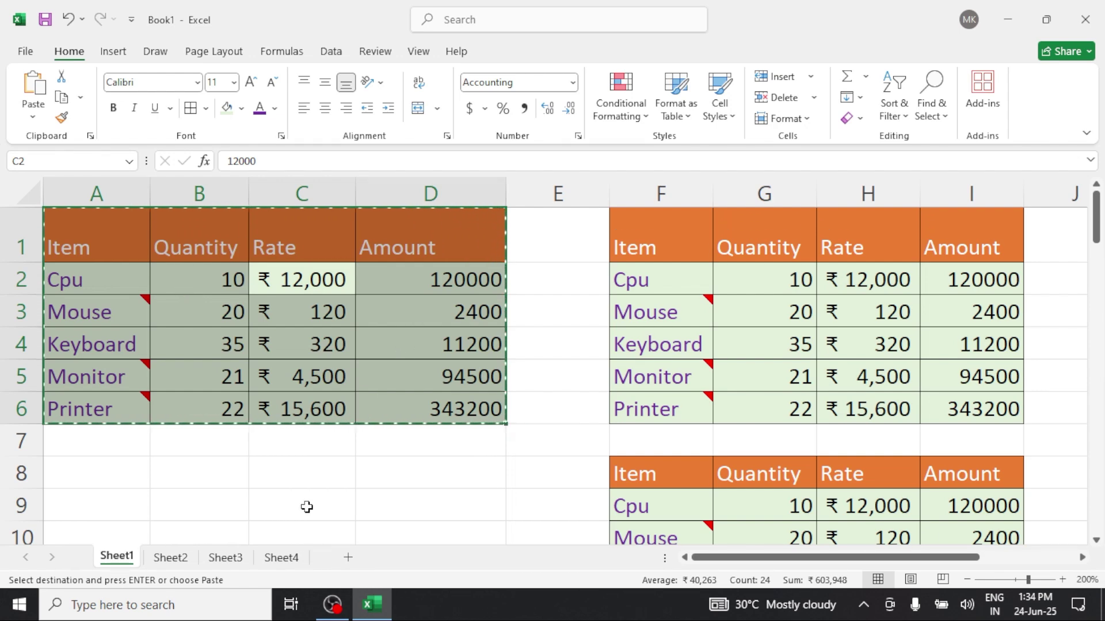
Paste only the Column widths of the copied table at A1 on Sheet4, and apply all borders to A1:D6
click(301, 557)
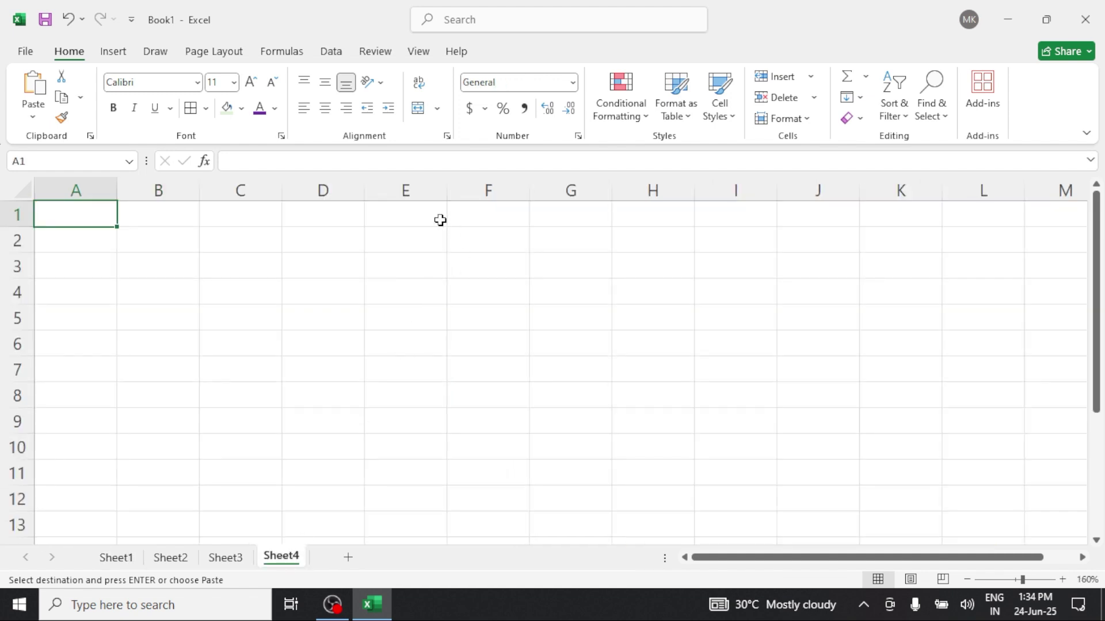
right_click(91, 212)
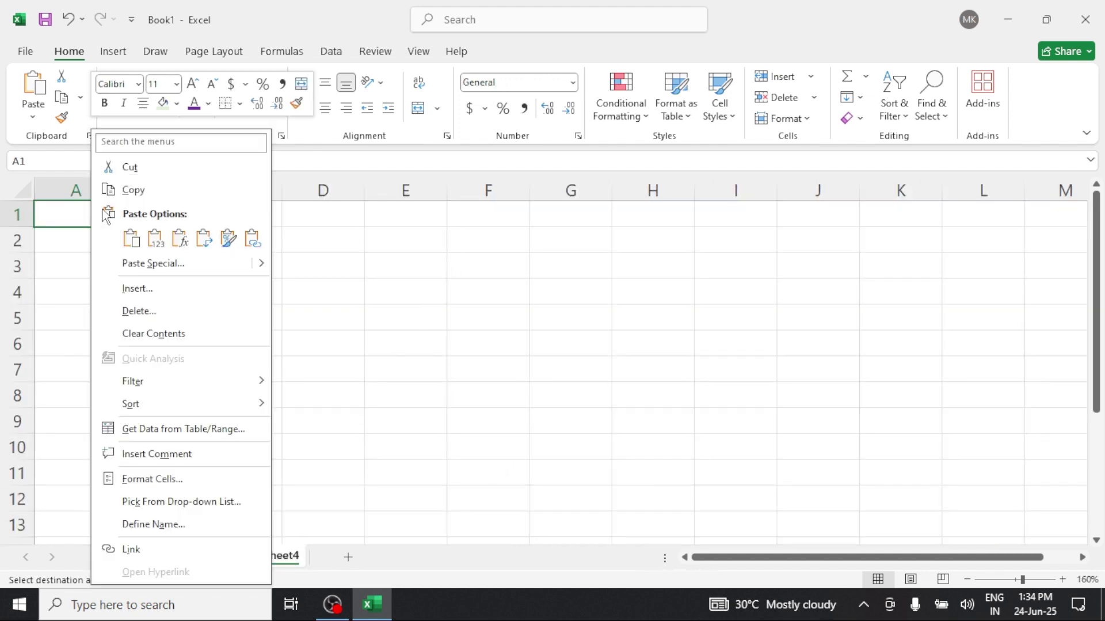
click(141, 266)
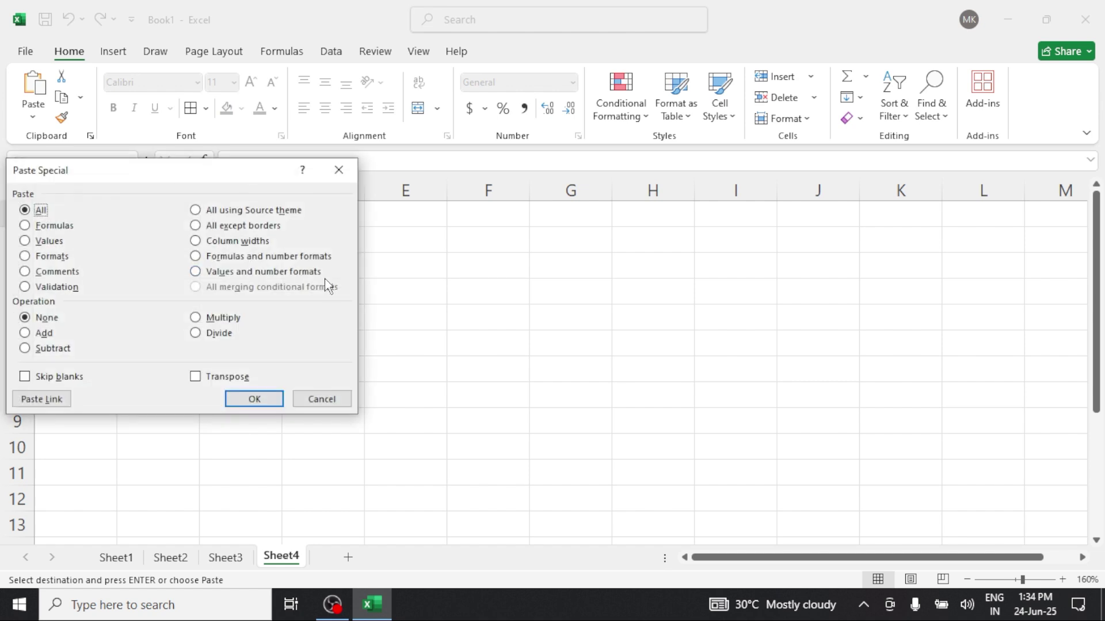
click(238, 243)
click(253, 399)
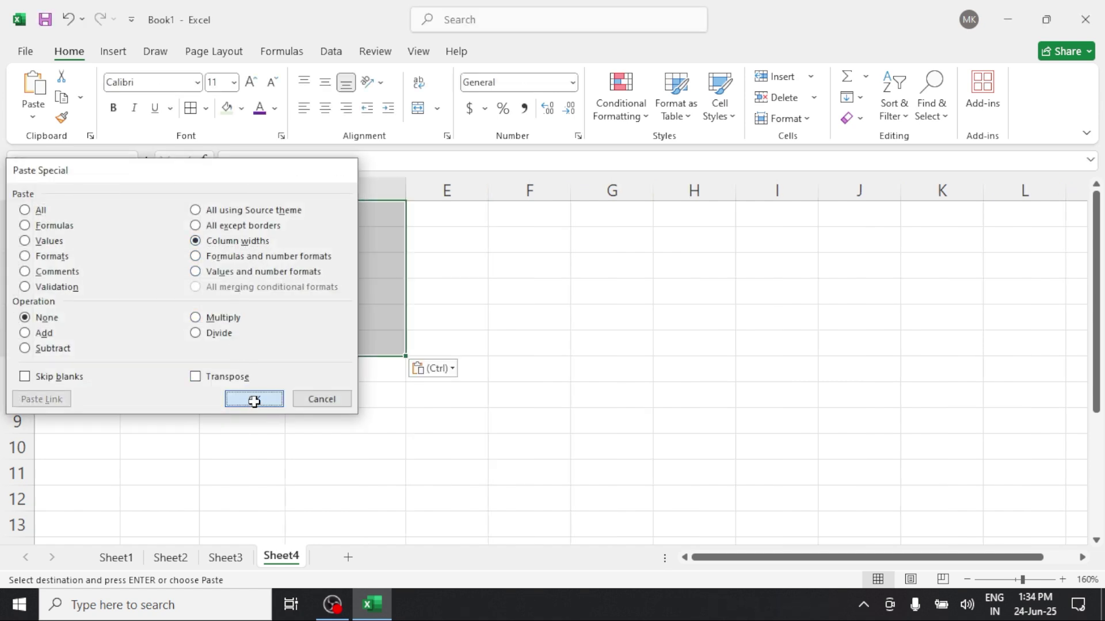
click(190, 109)
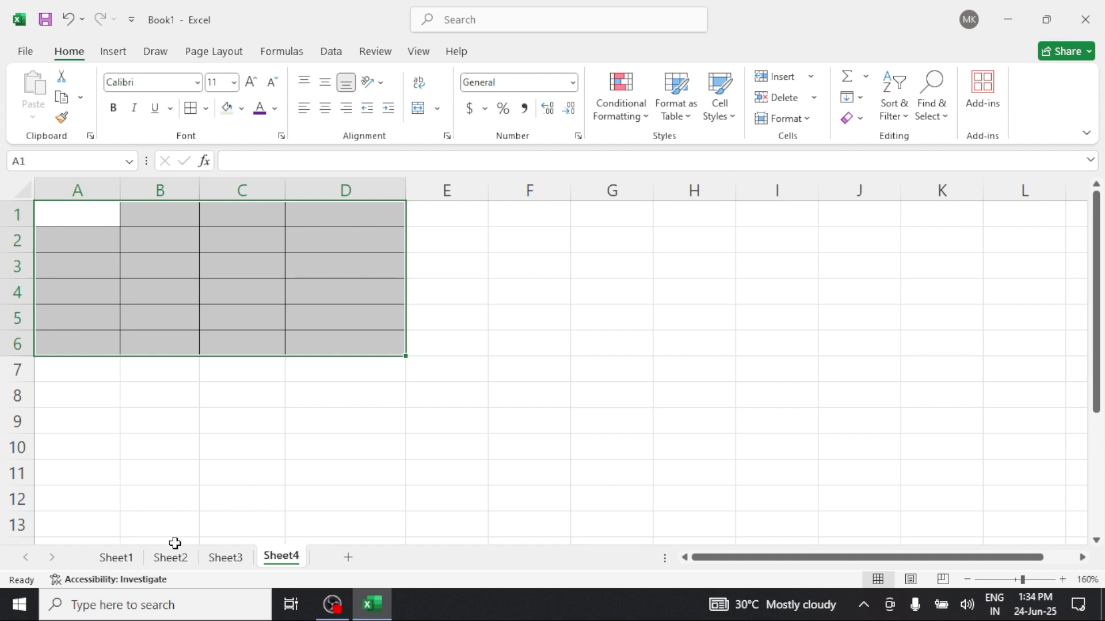
Compare the column widths and row heights of A1:D6 on Sheet1 with those on Sheet4
click(126, 559)
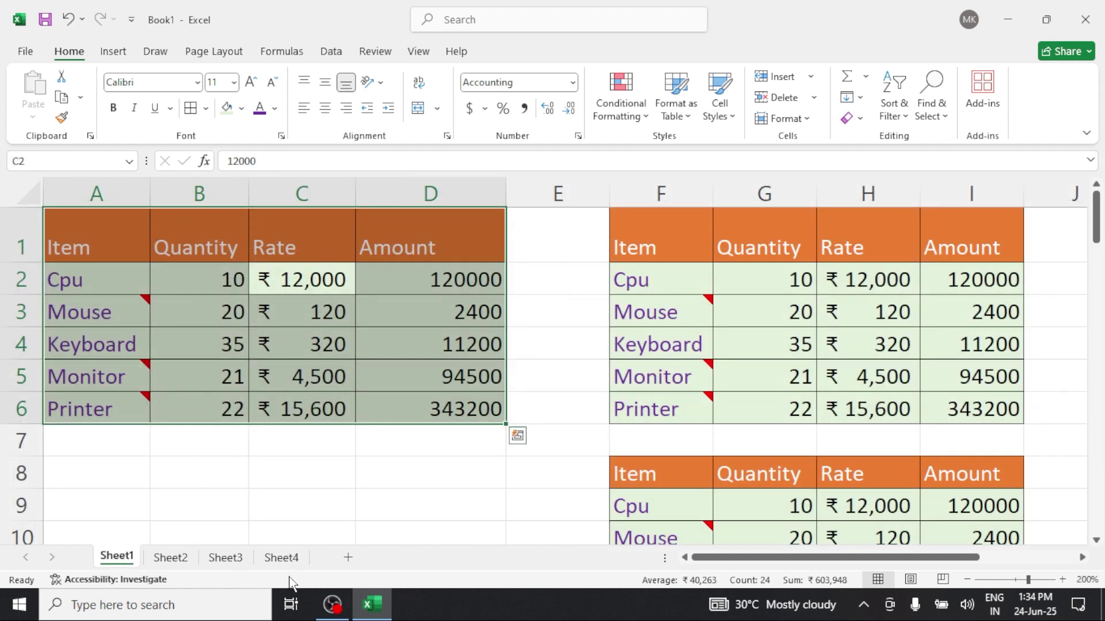
click(285, 559)
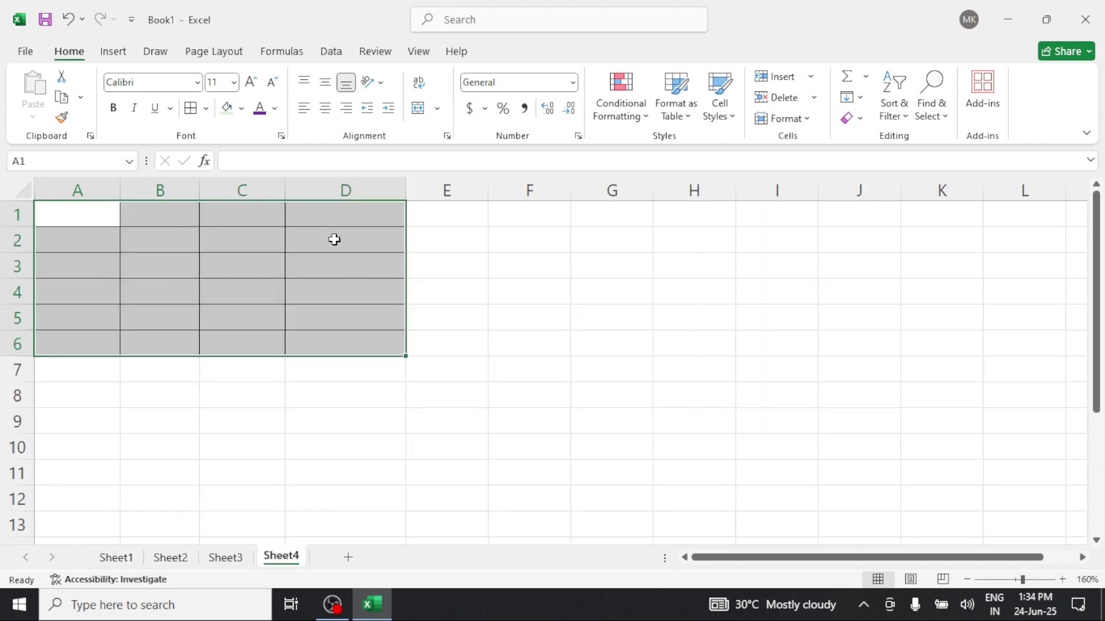
click(132, 559)
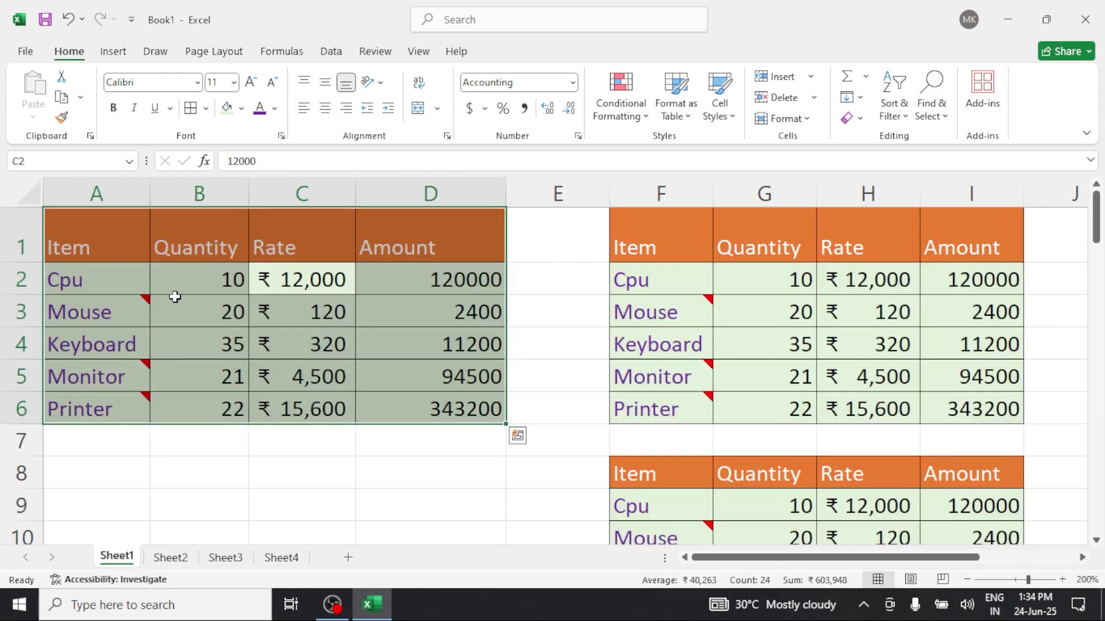
Copy Sheet1's table A1:D6 and paste it at F4 on Sheet4 with Formulas and number formats, checking the formula in I5
click(65, 99)
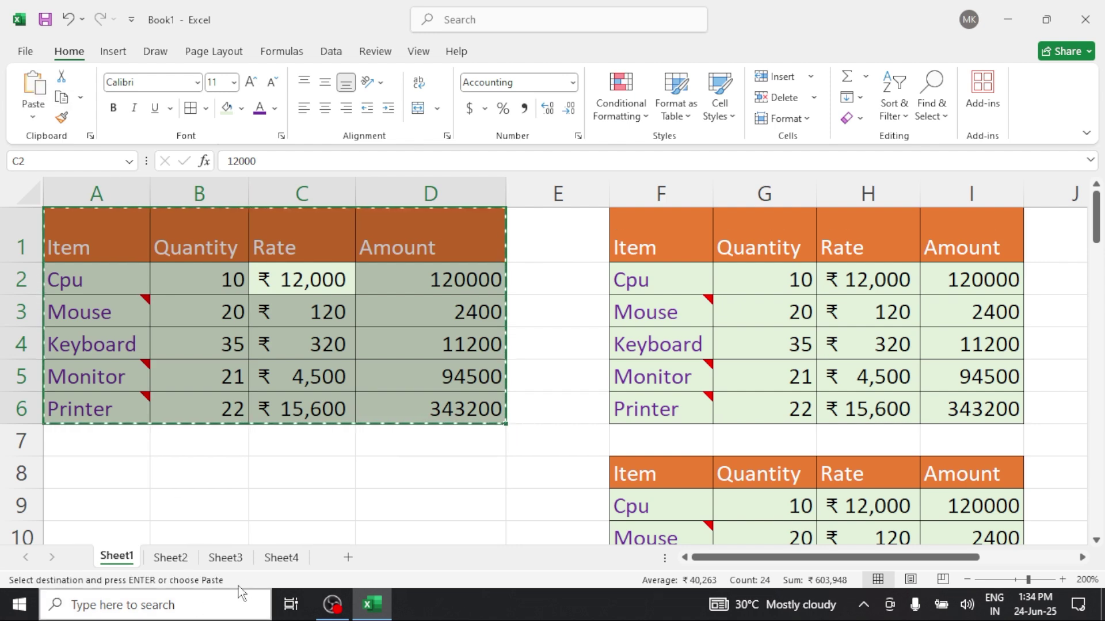
click(281, 558)
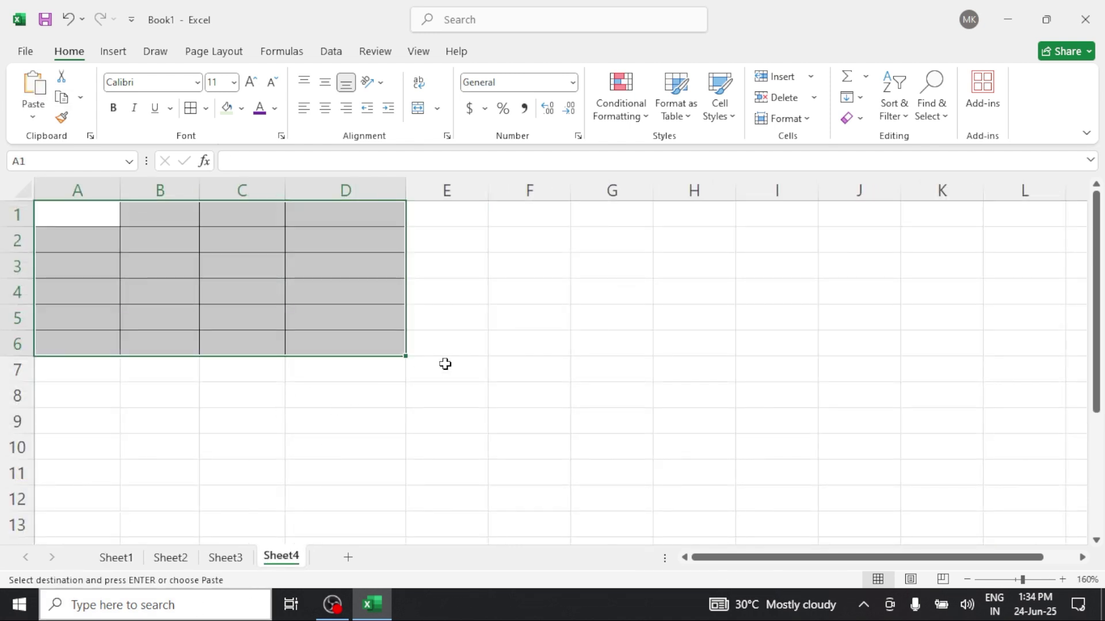
right_click(540, 303)
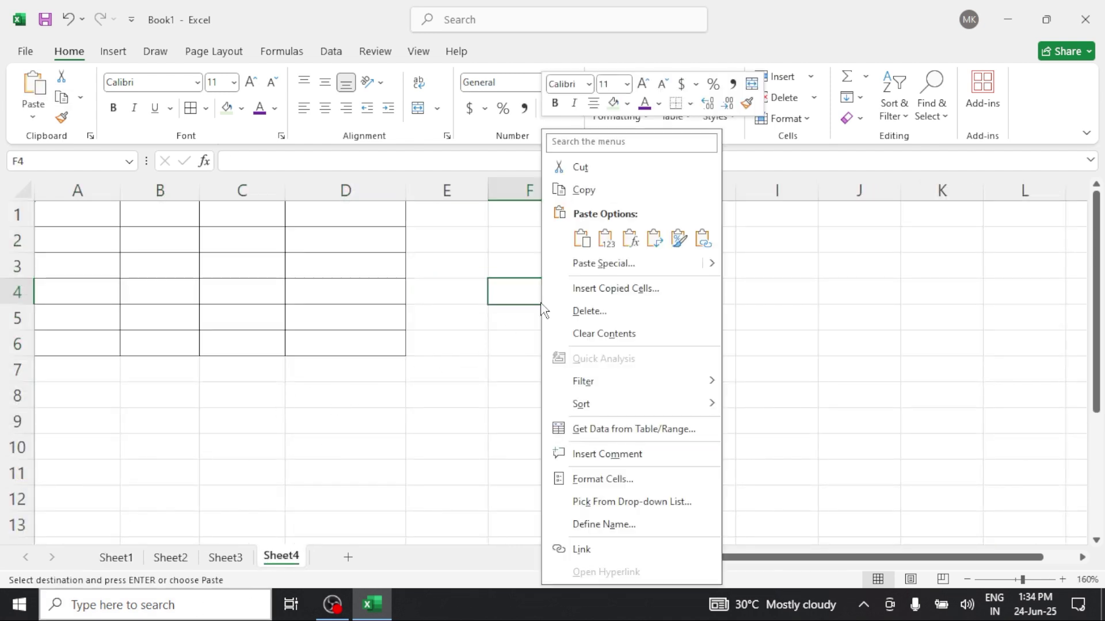
click(609, 267)
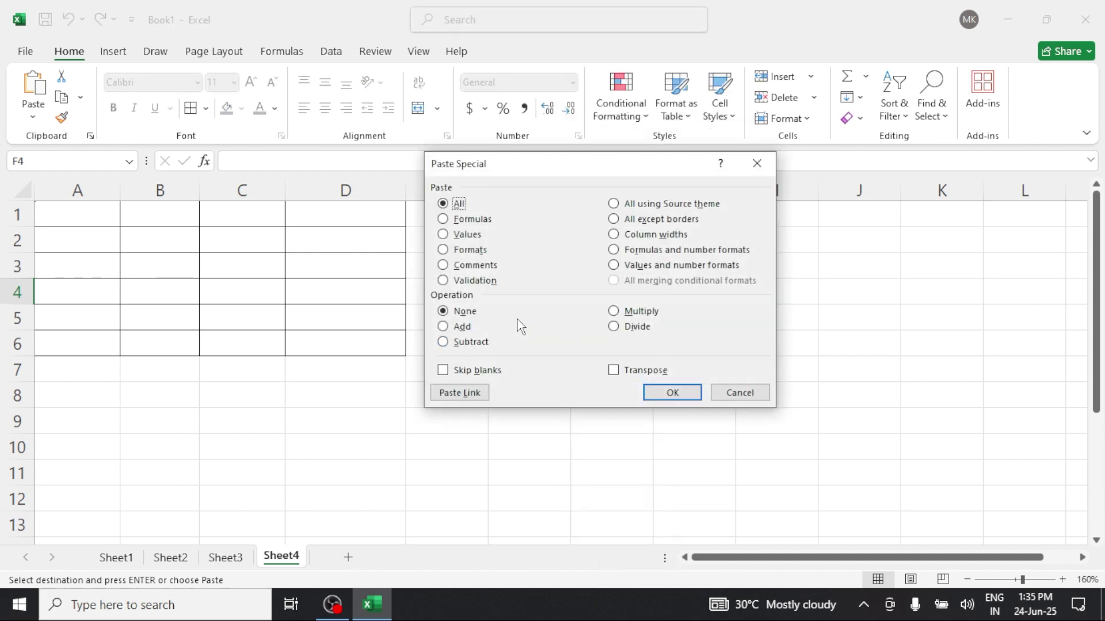
click(656, 251)
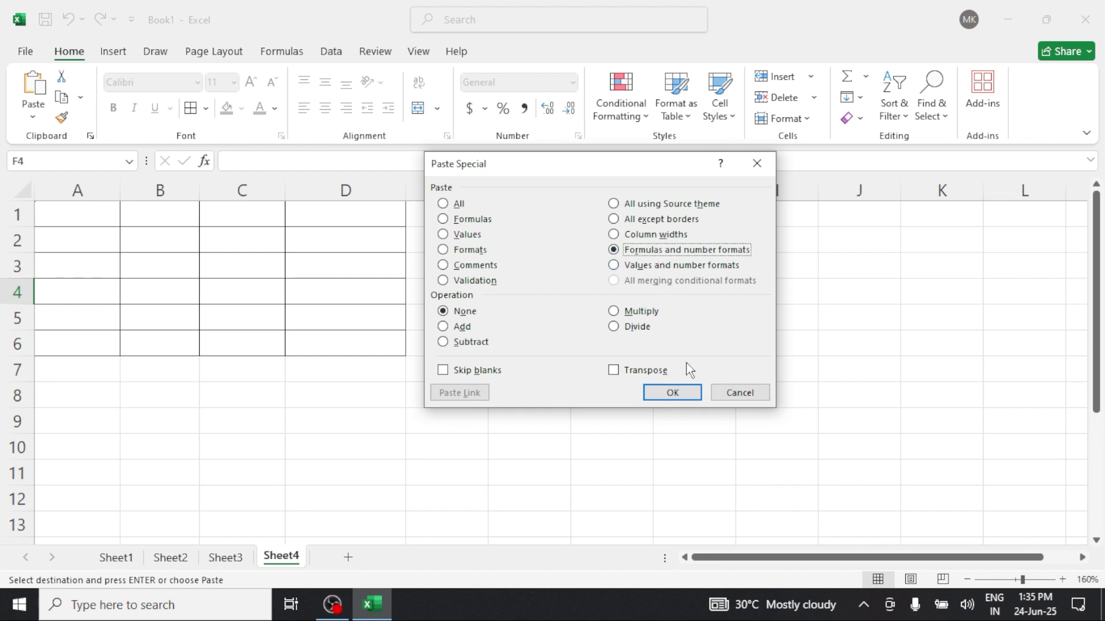
click(687, 396)
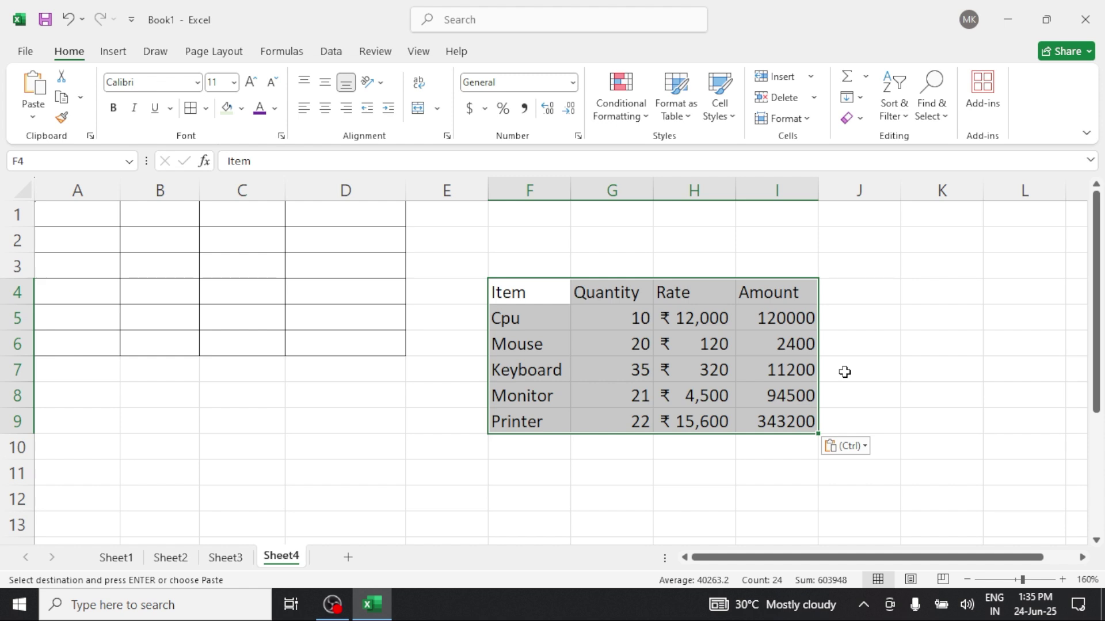
click(800, 319)
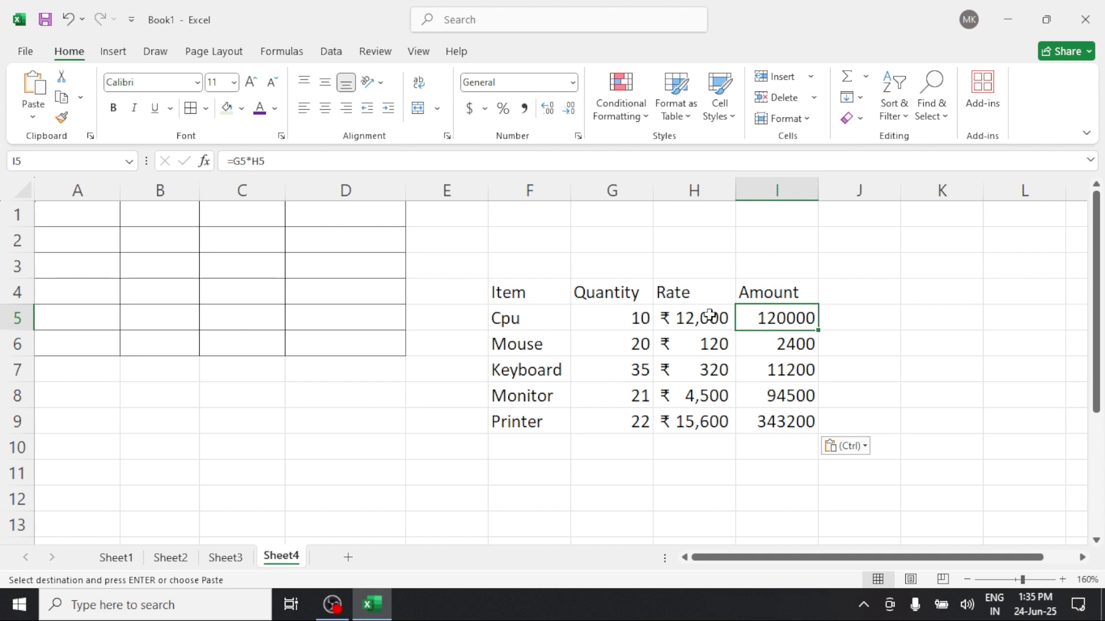
Paste the copied table at F11 on Sheet4 with the Paste Special option Values and number formats
click(547, 479)
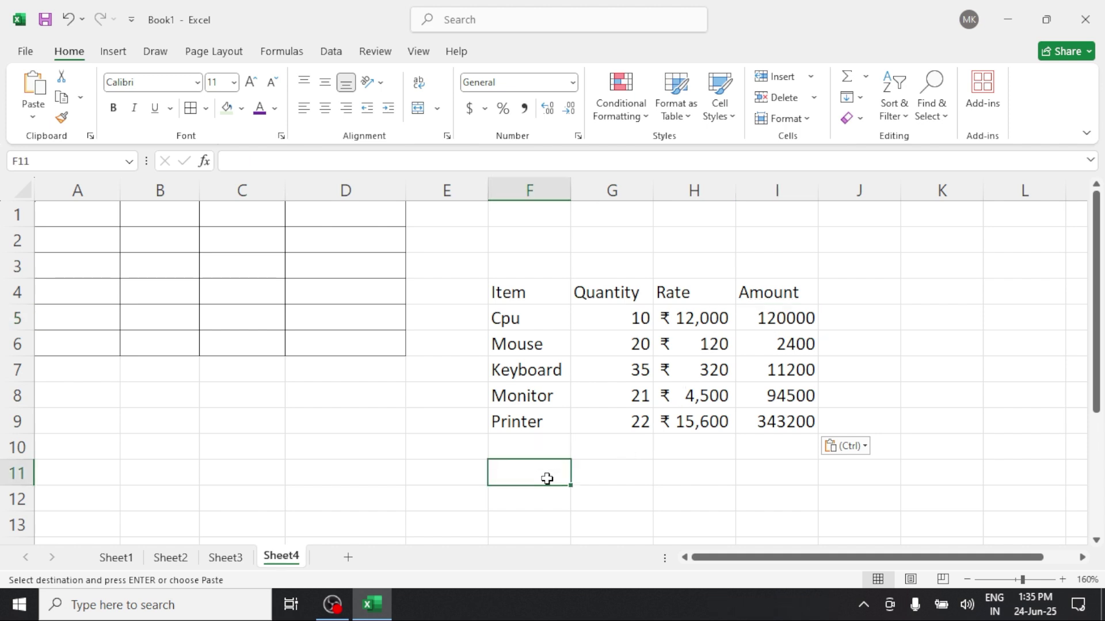
right_click(547, 480)
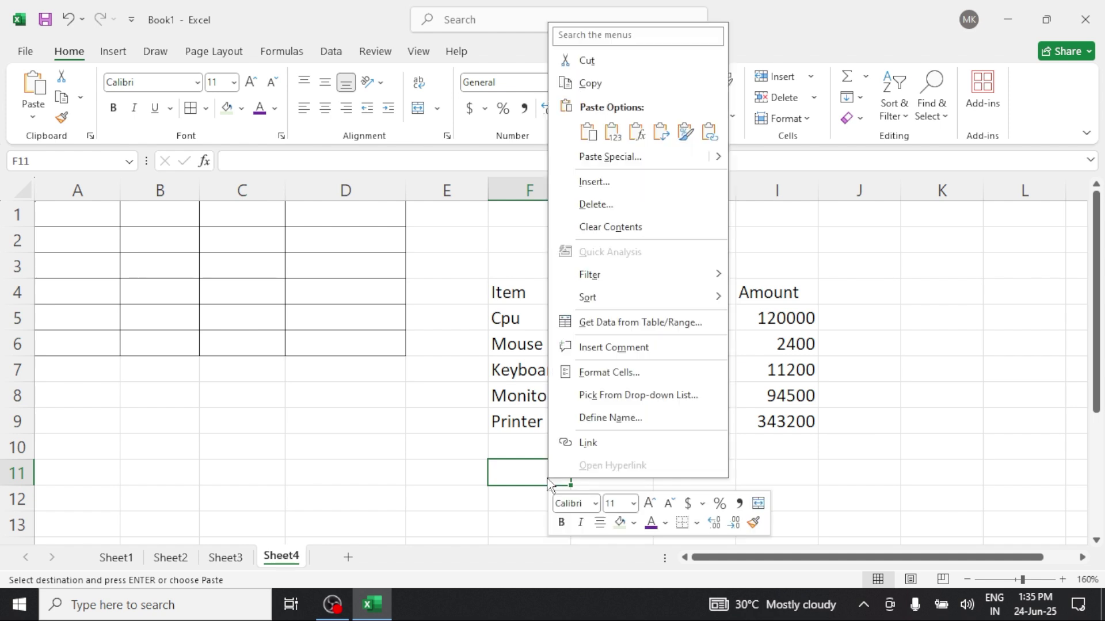
click(591, 162)
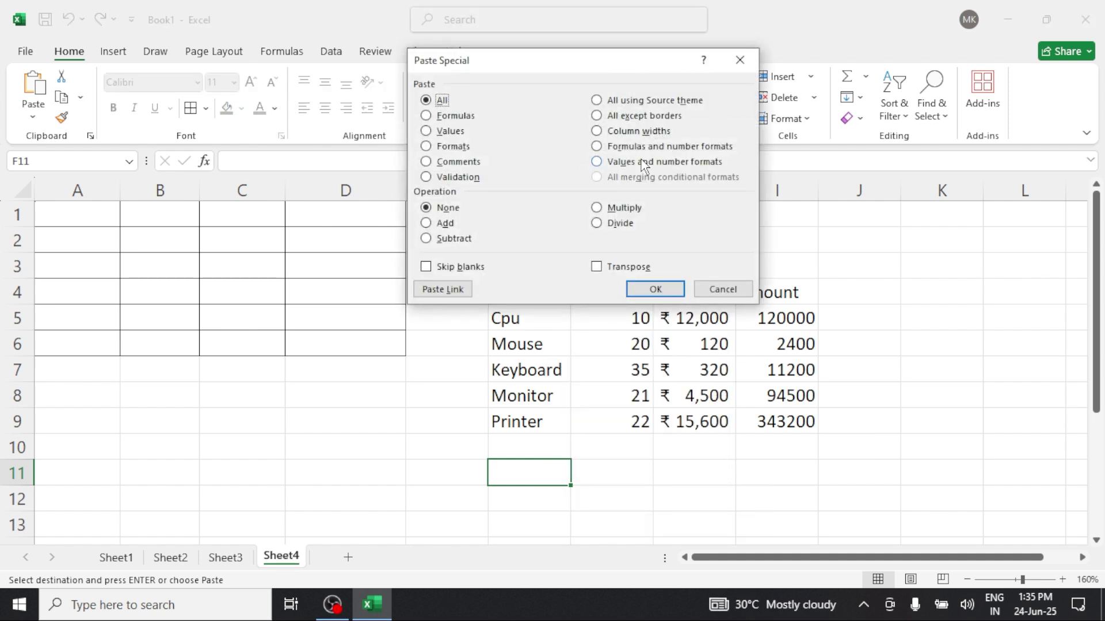
click(643, 167)
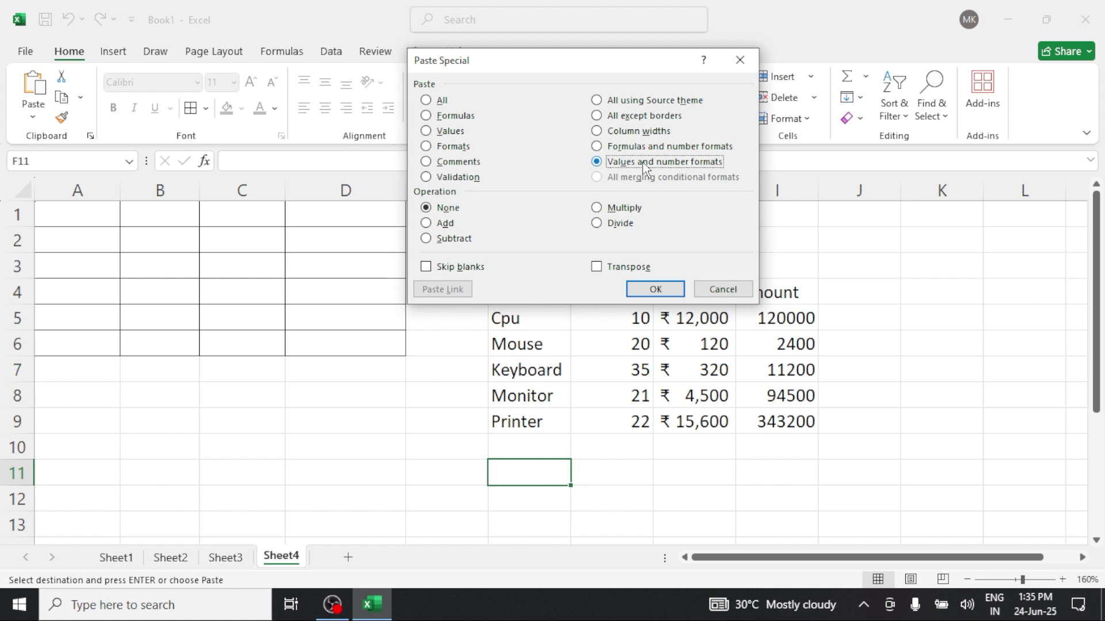
click(662, 290)
scroll(841, 401, down, 2)
scroll(840, 402, up, 1)
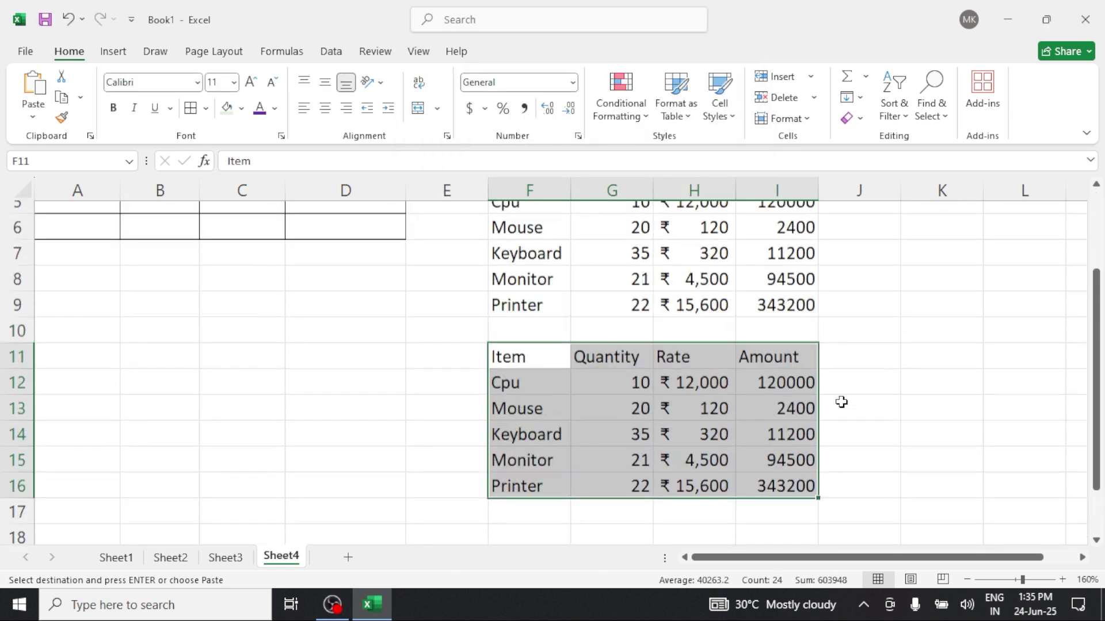
Compare the contents of the Rate and Amount cells in the tables at F4 and F11 to see which hold formulas or values
click(786, 240)
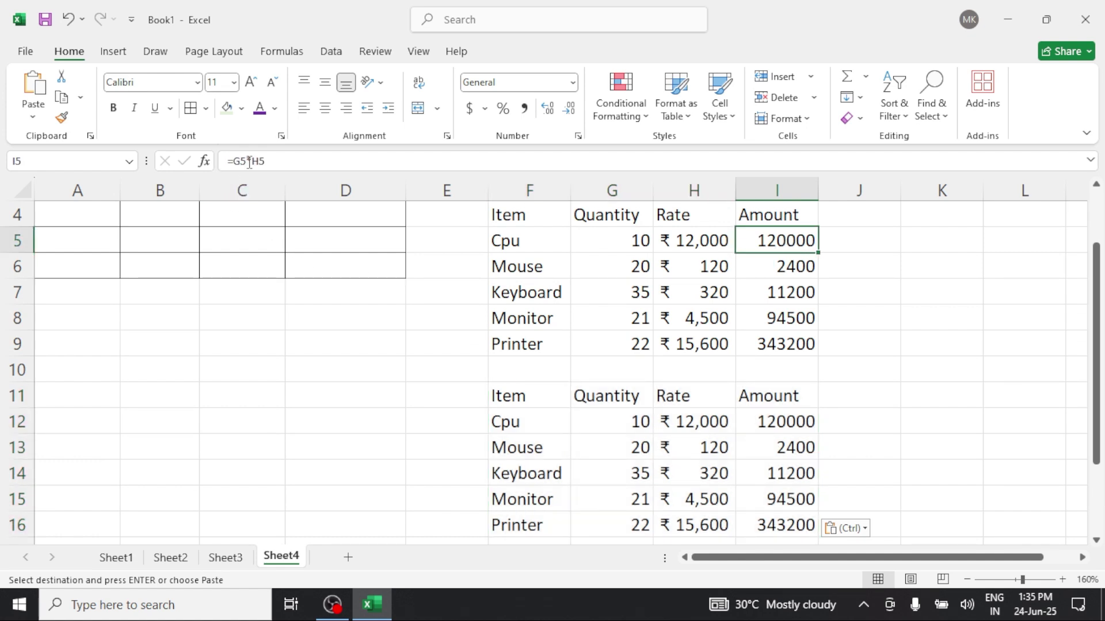
click(698, 241)
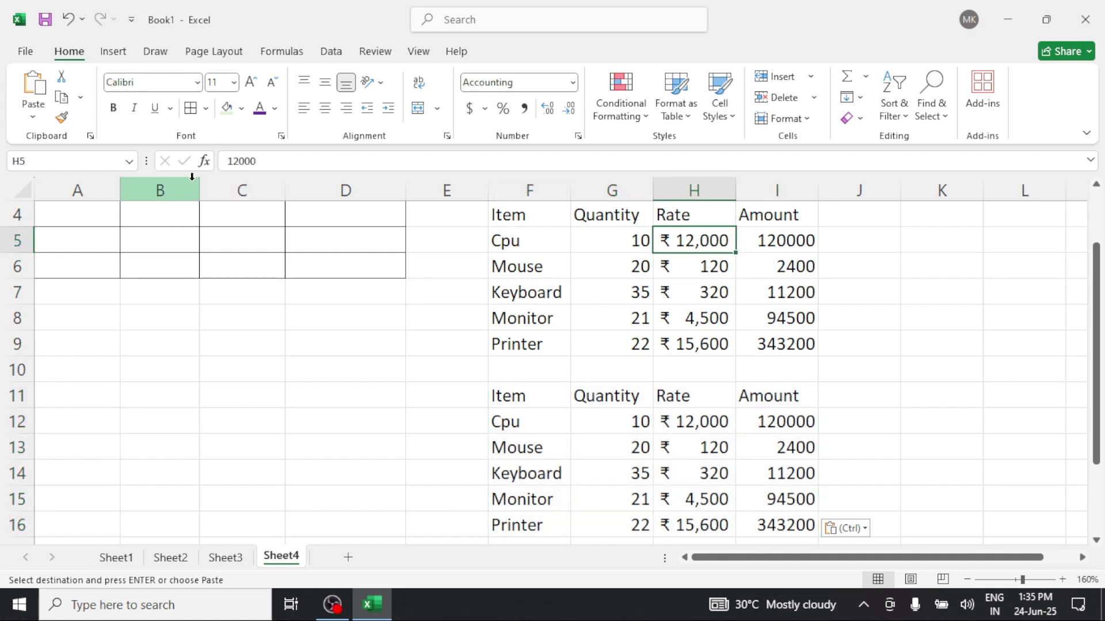
click(668, 415)
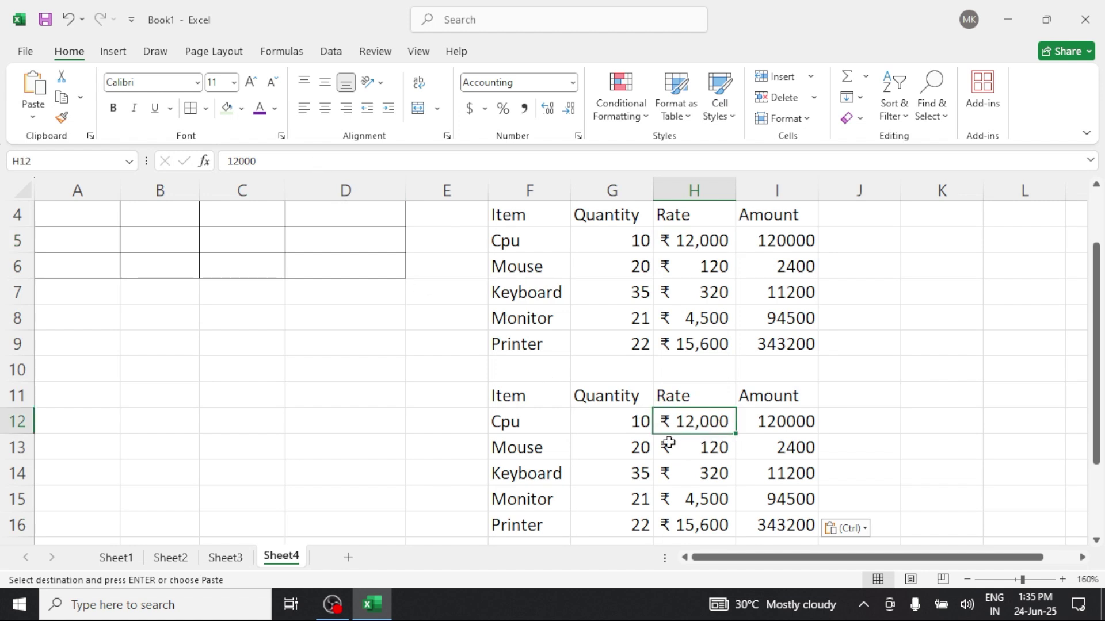
click(763, 429)
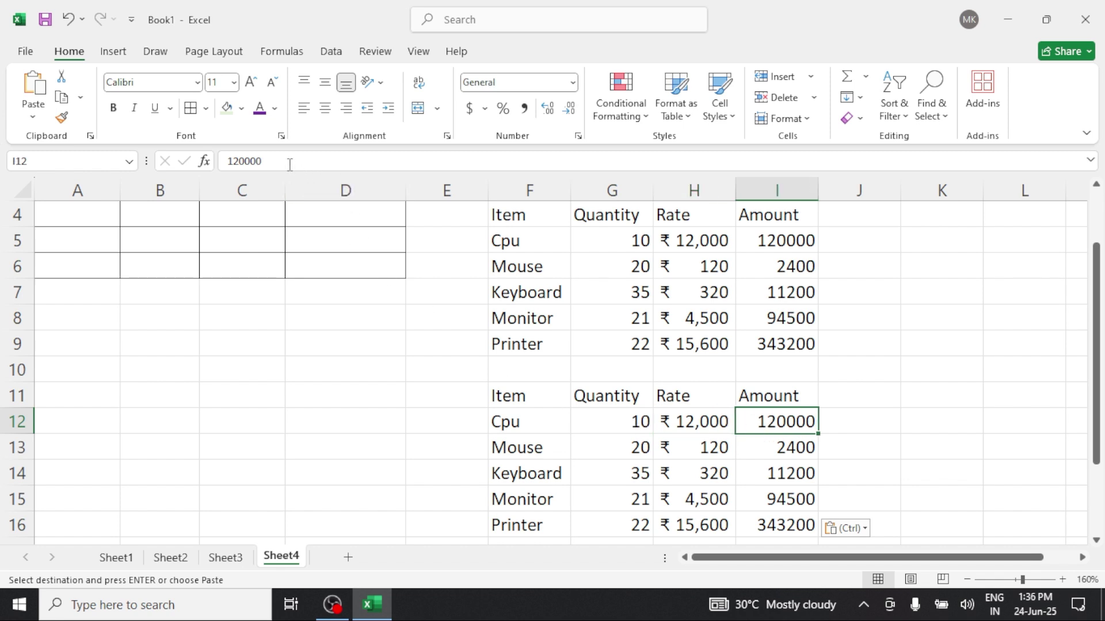
click(775, 455)
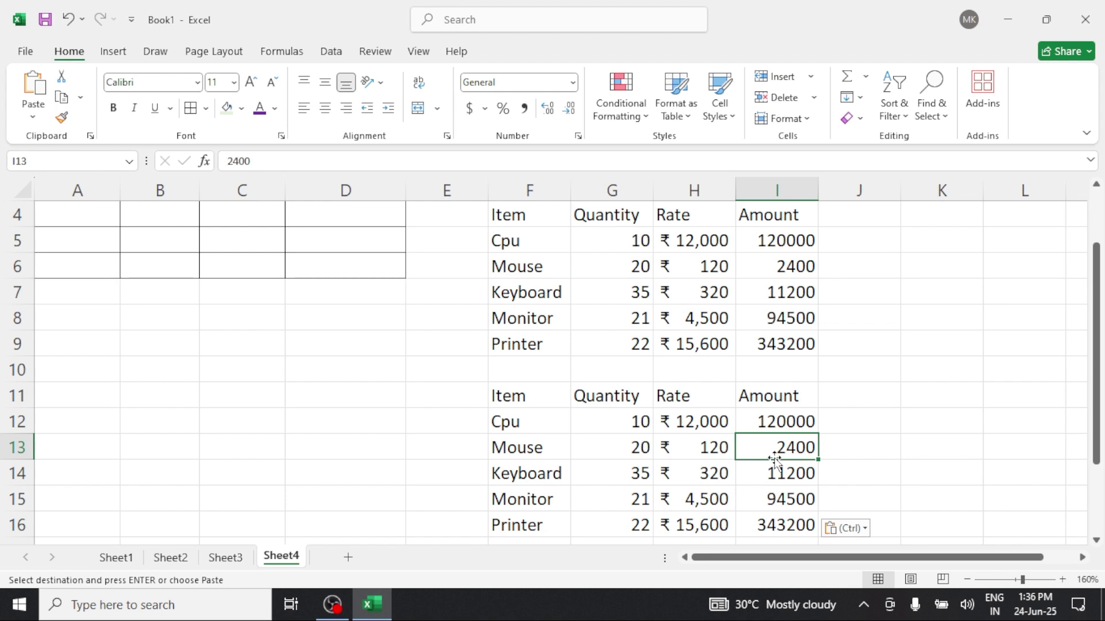
click(773, 316)
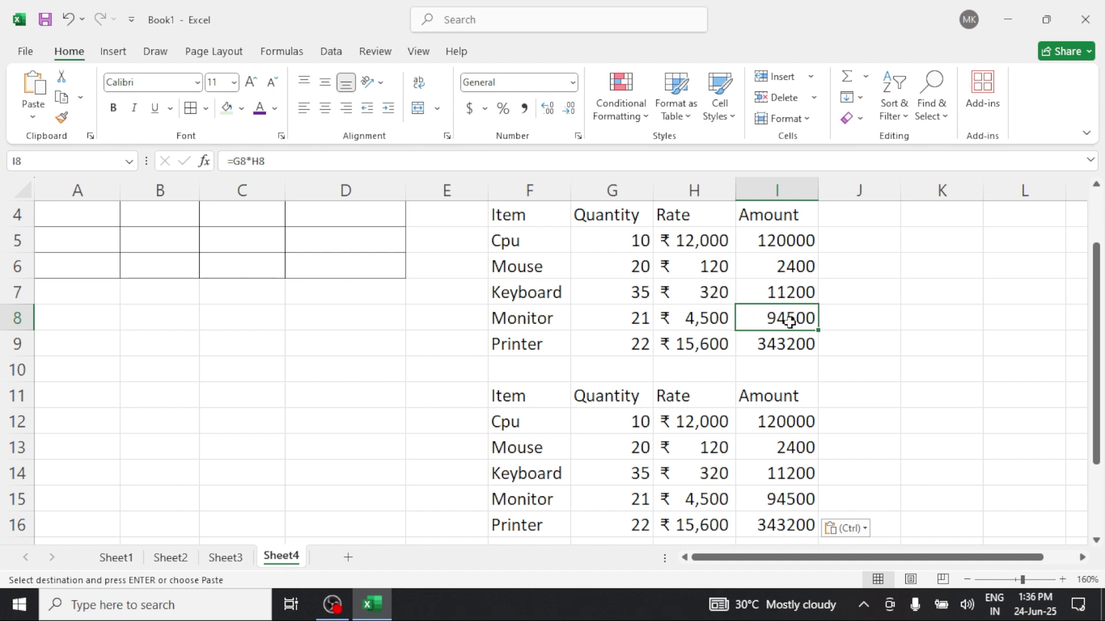
click(785, 443)
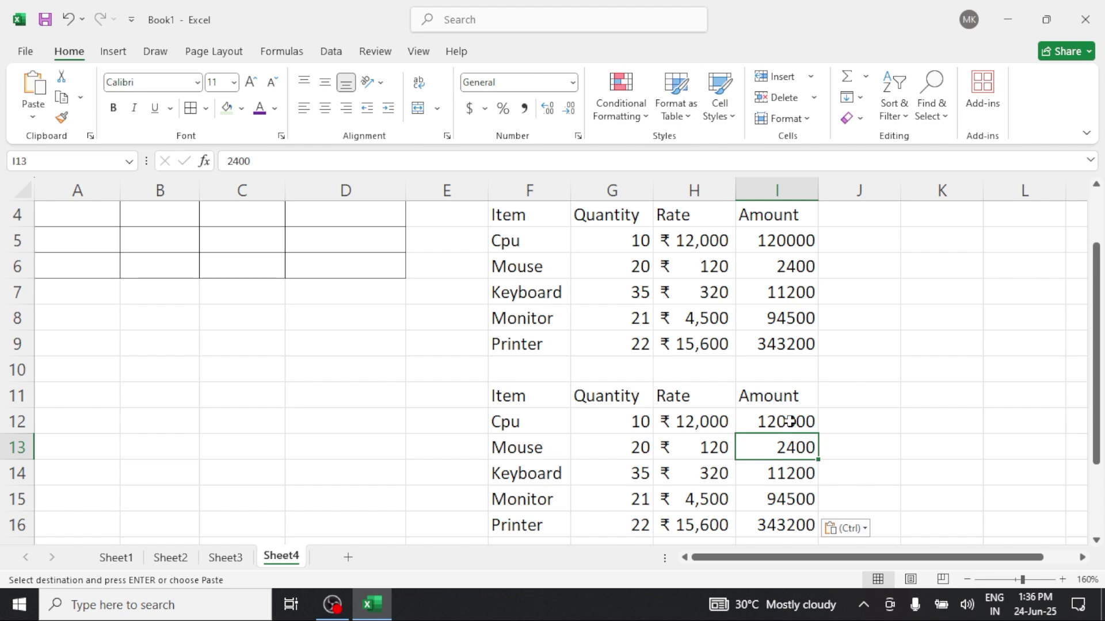
click(789, 422)
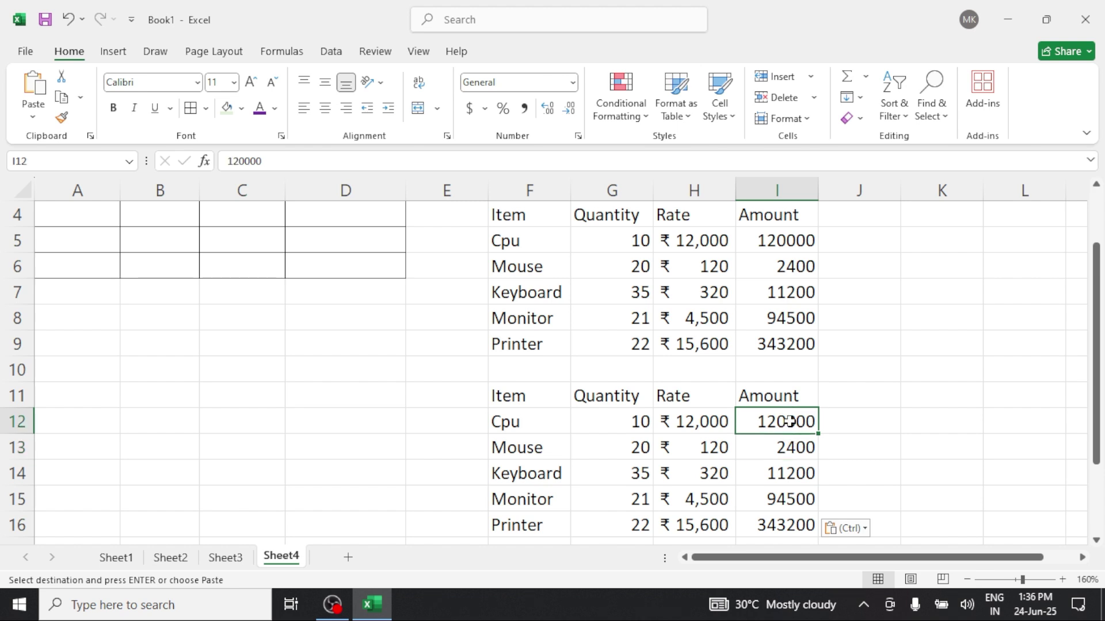
click(795, 498)
scroll(793, 496, down, 2)
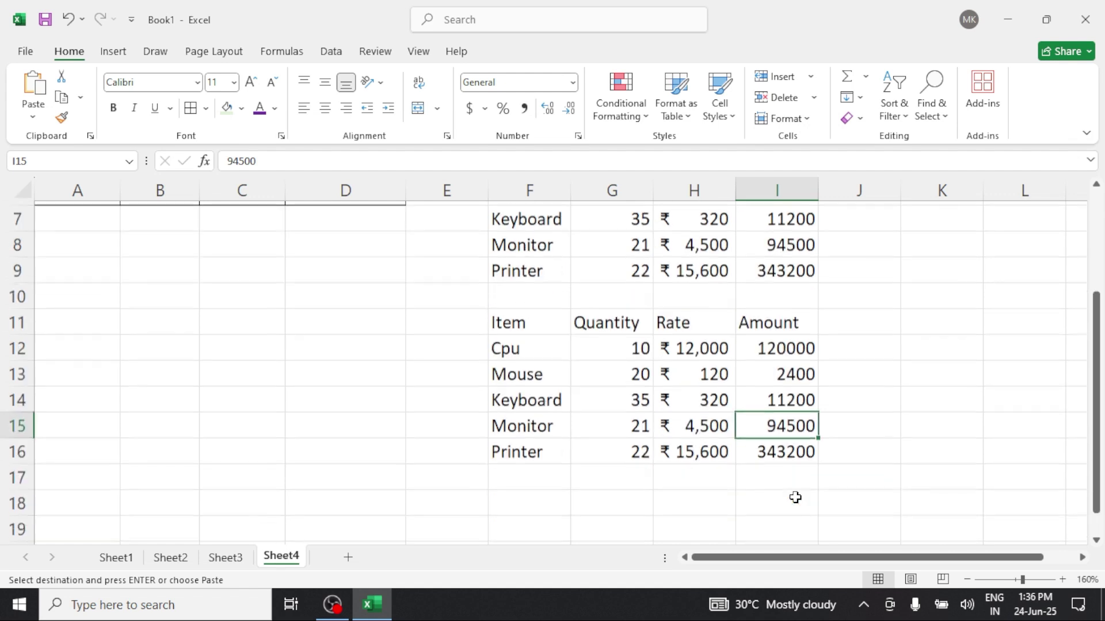
key(ctrl+v)
click(506, 463)
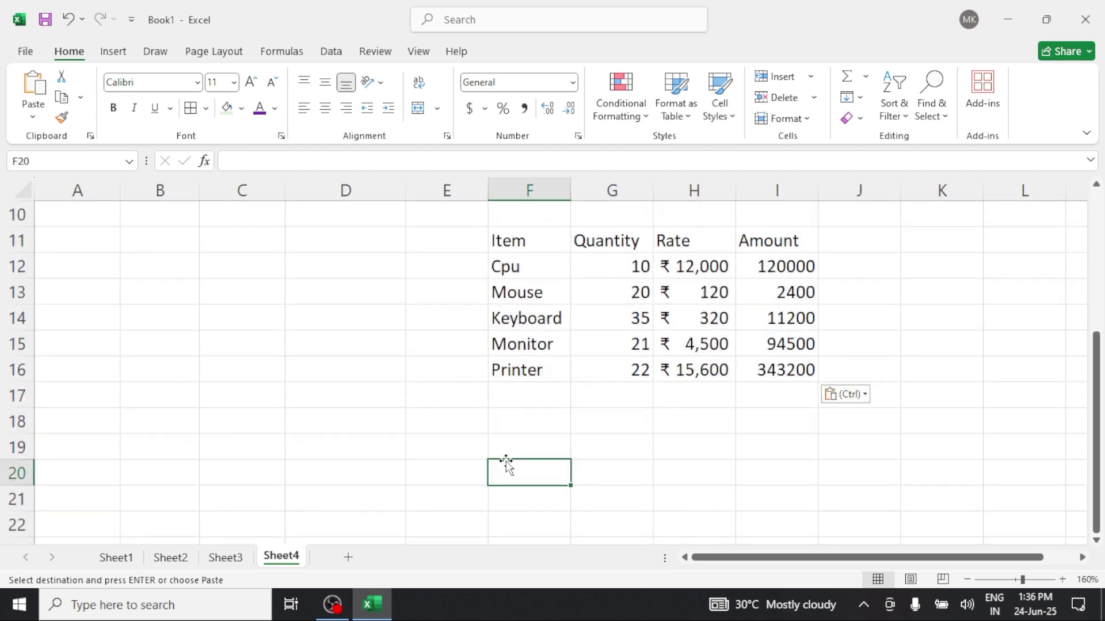
right_click(506, 448)
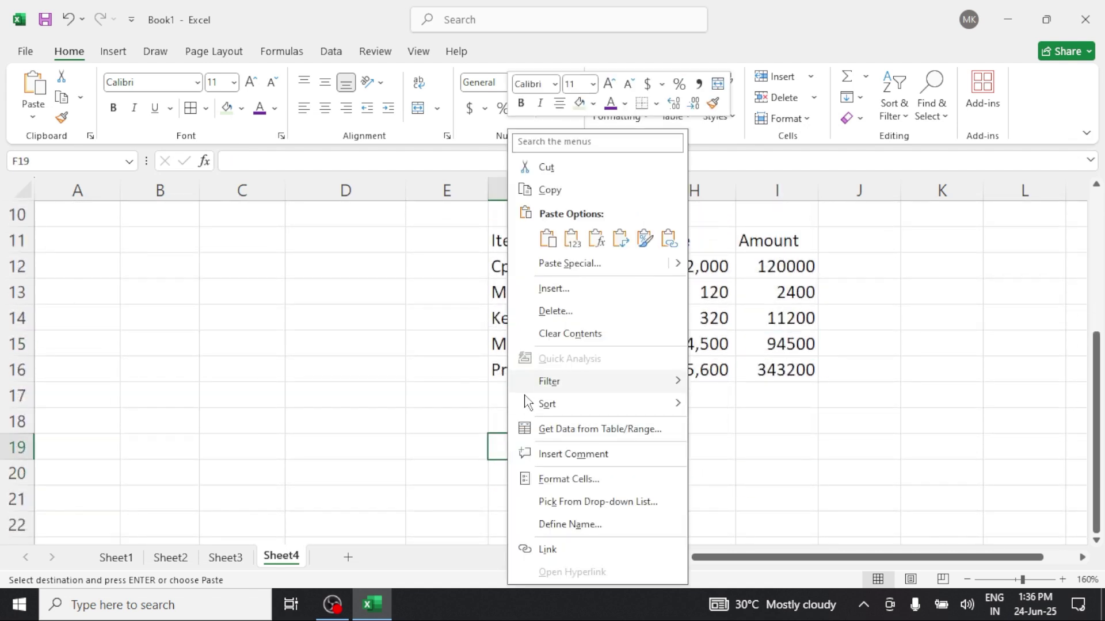
click(603, 259)
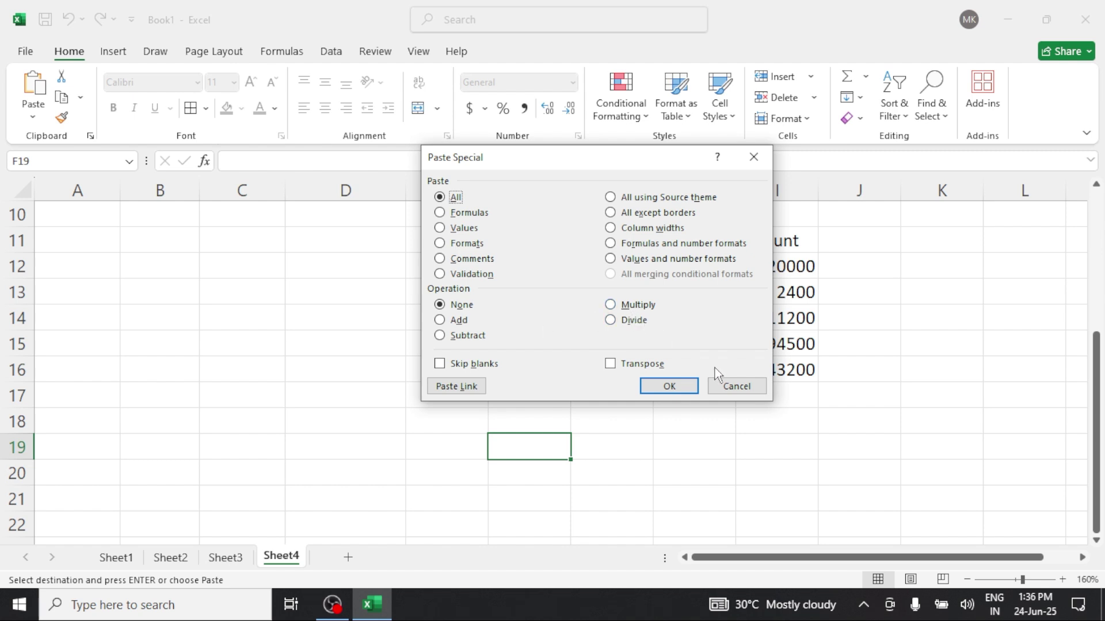
click(738, 389)
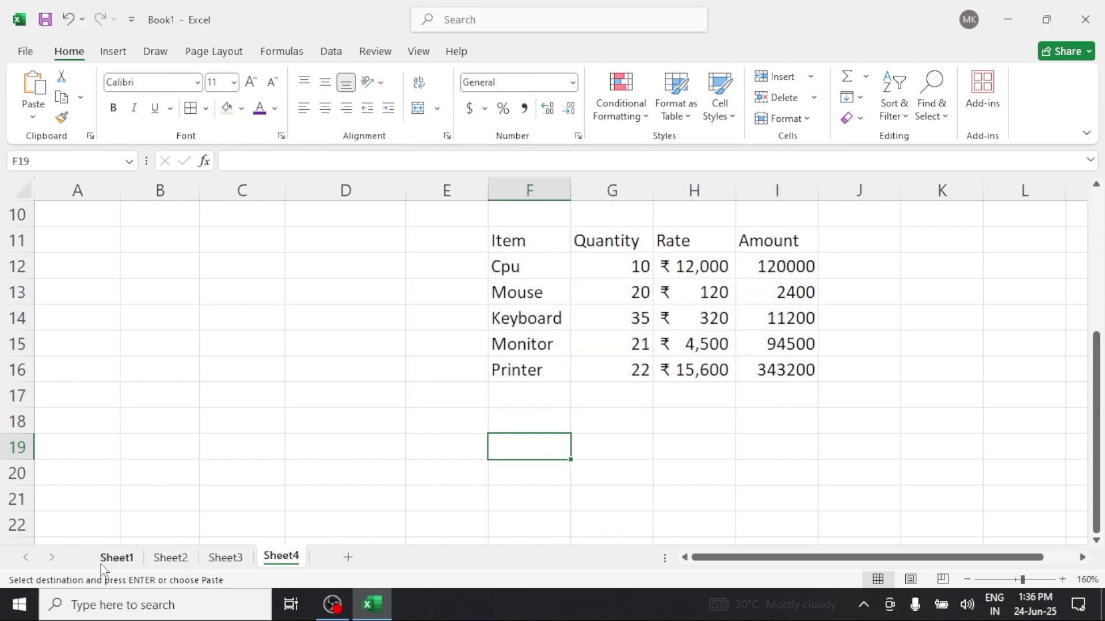
Clear the pending copy selection on Sheet1 and enter 2 in cell D8
click(110, 558)
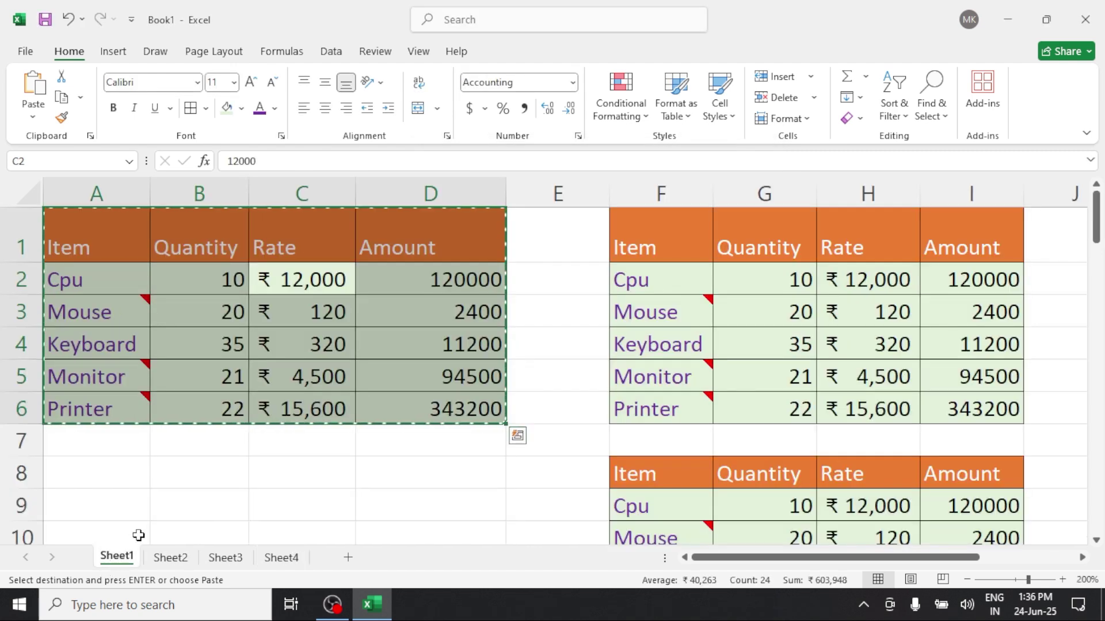
click(338, 495)
click(414, 496)
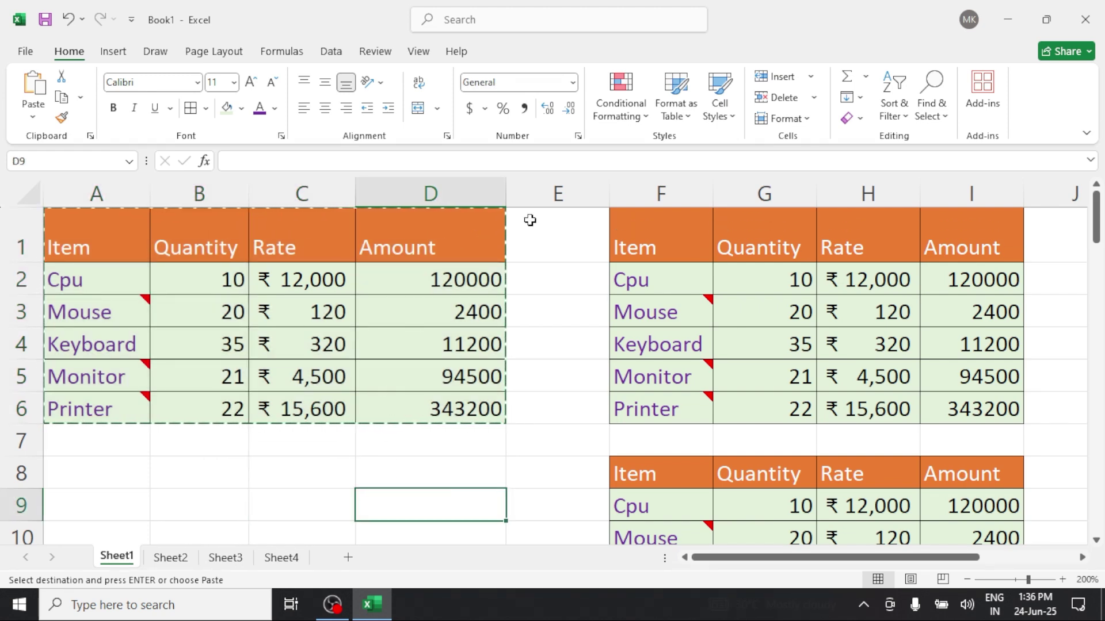
click(557, 163)
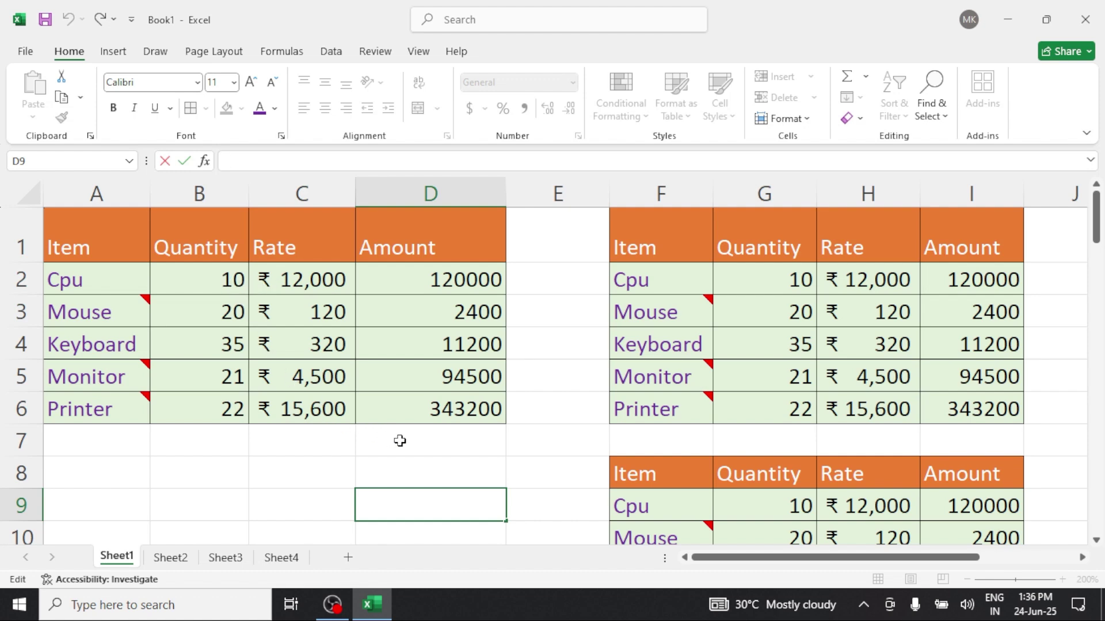
click(436, 459)
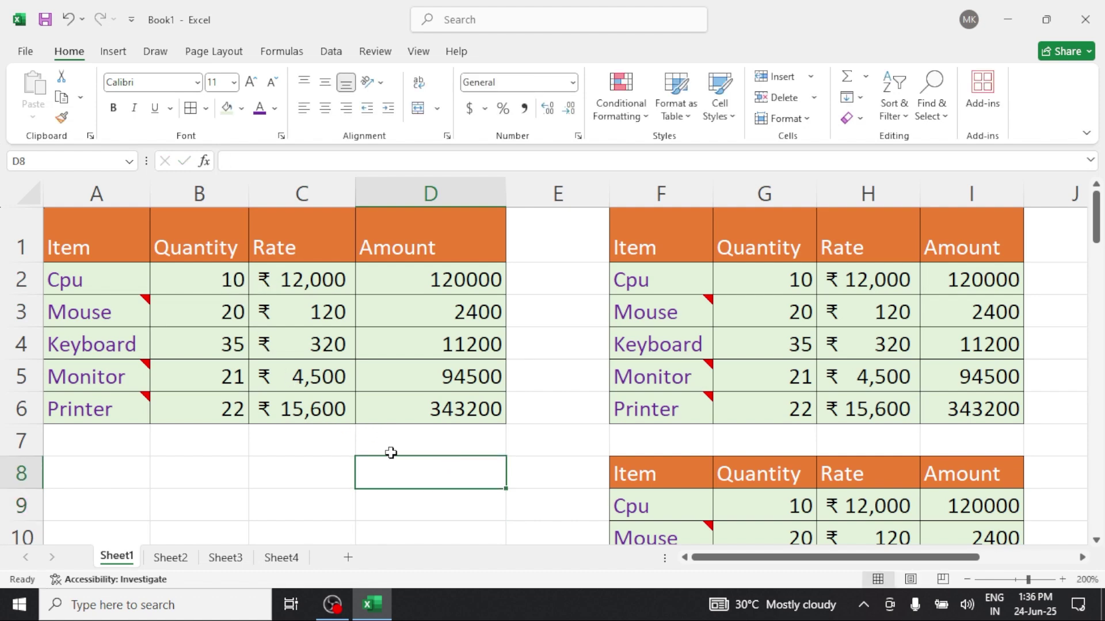
click(222, 278)
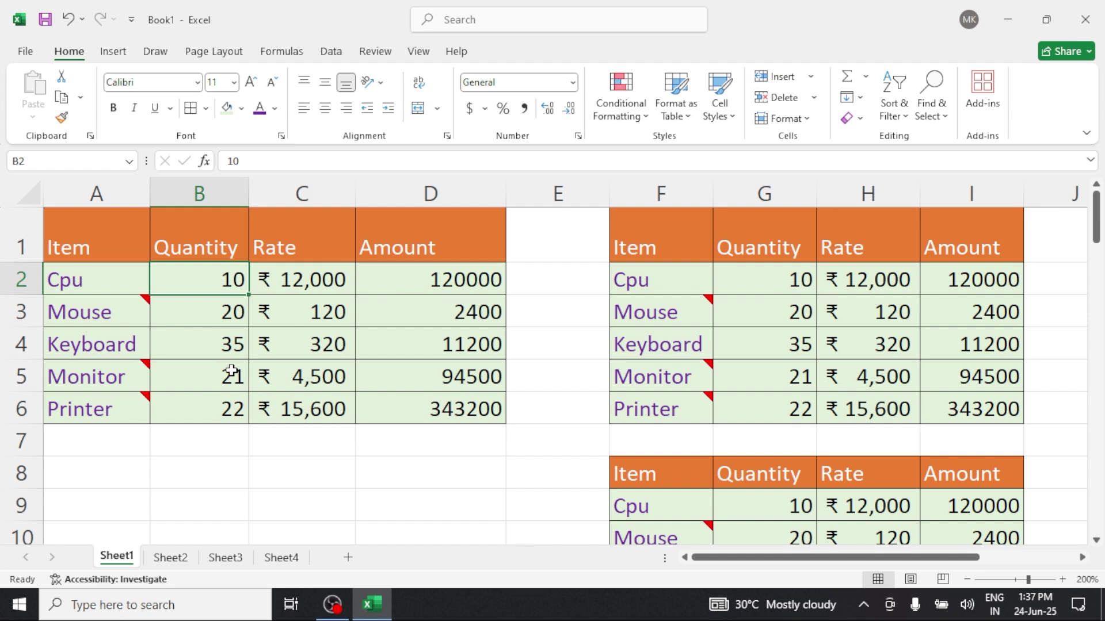
click(370, 463)
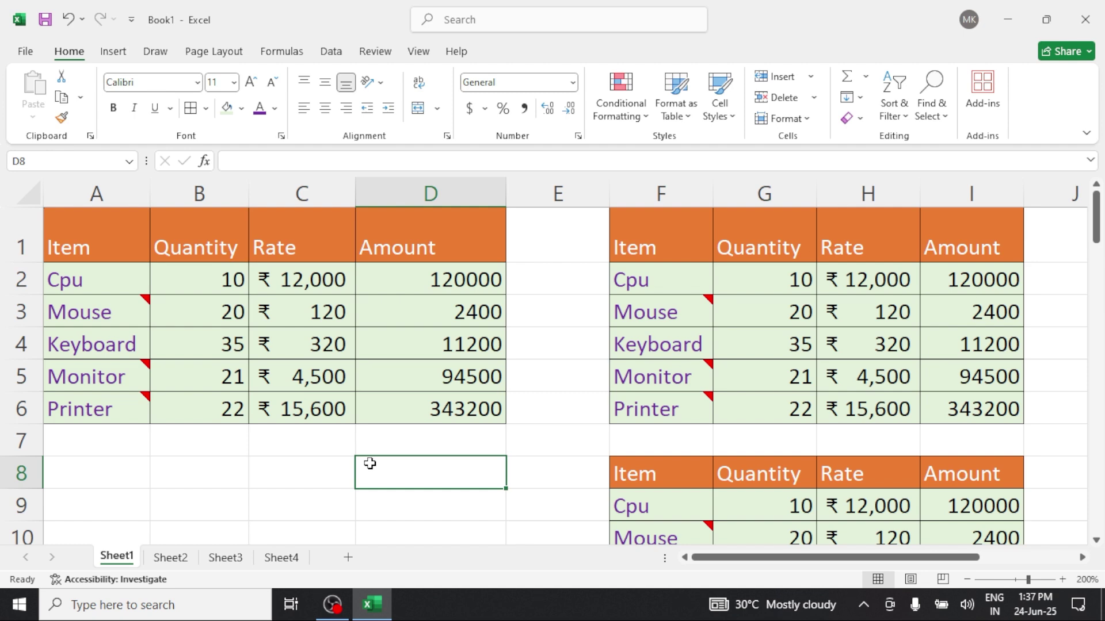
text(2)
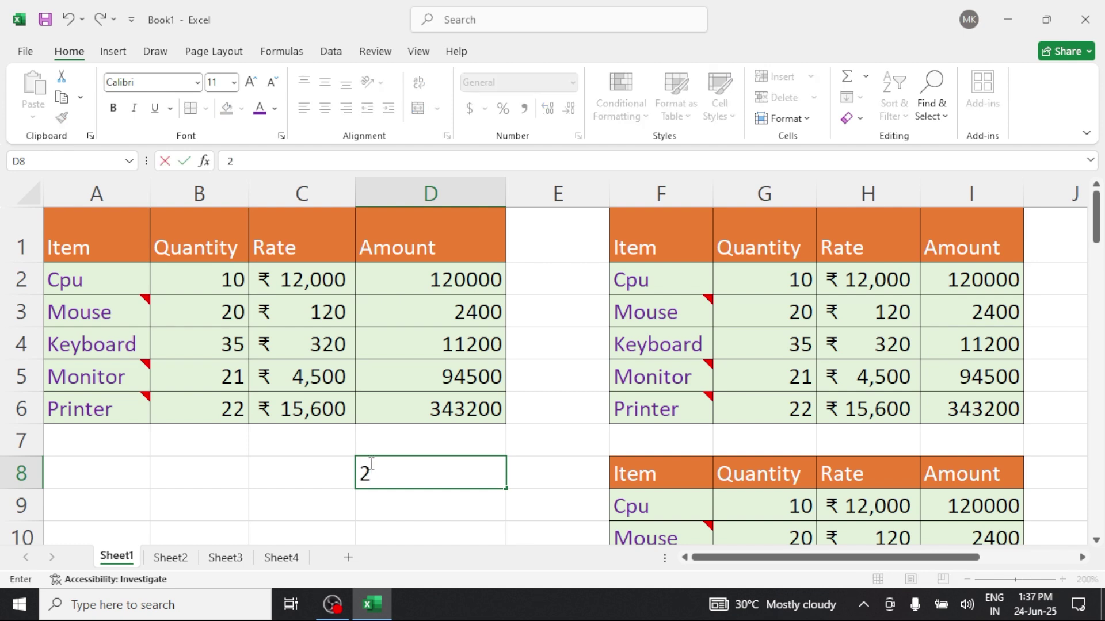
click(581, 518)
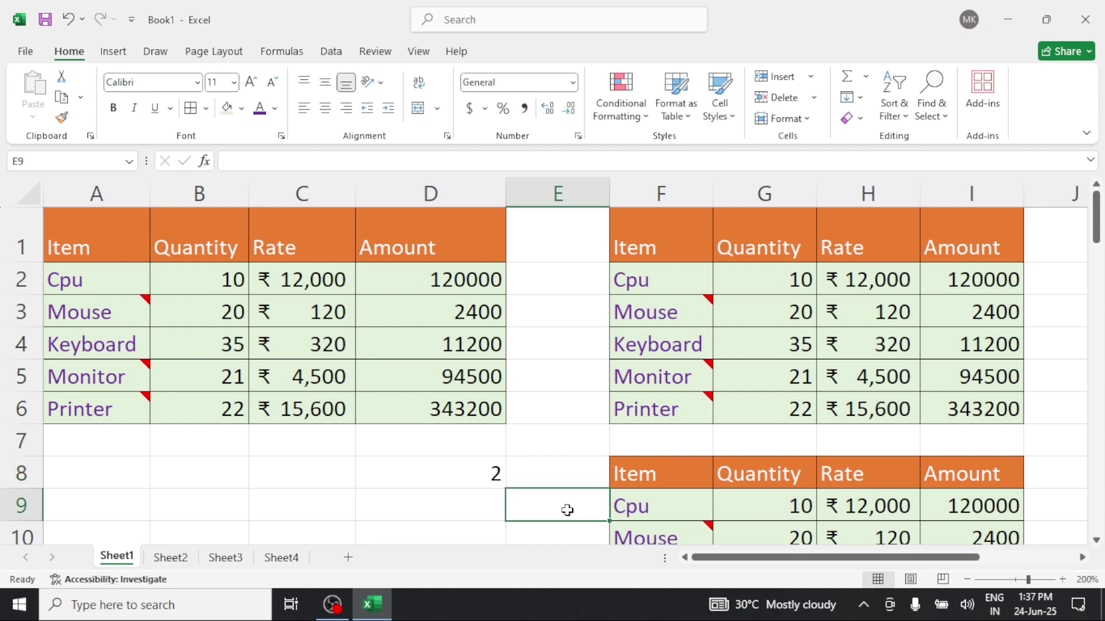
Copy D8 and paste it onto the Quantity cells B2:B6 using Paste Special with All and the Add operation
click(485, 463)
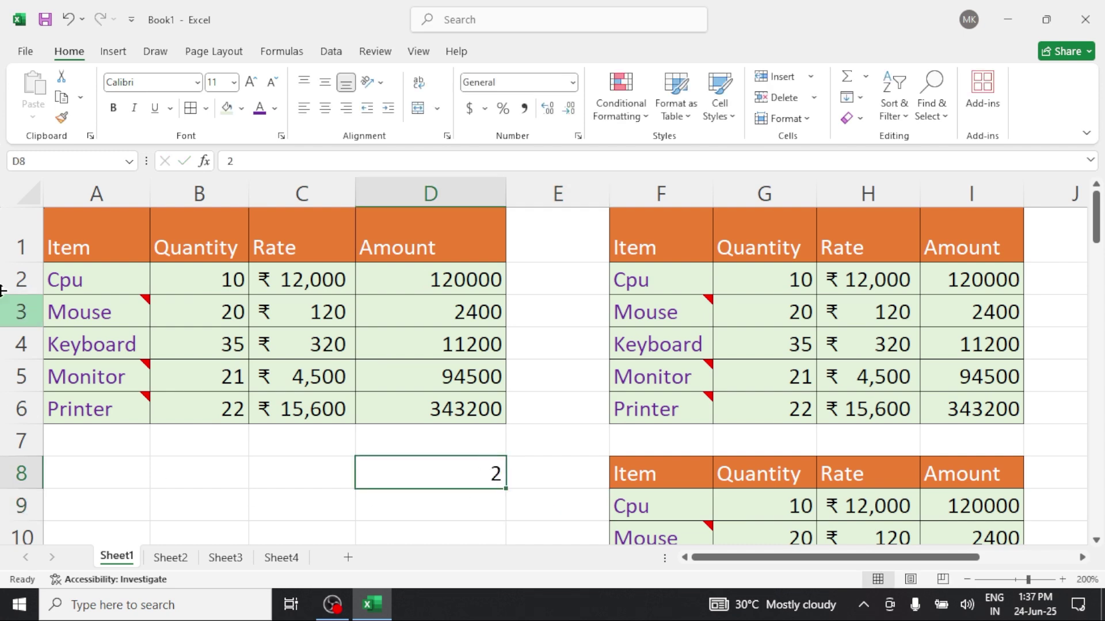
click(69, 99)
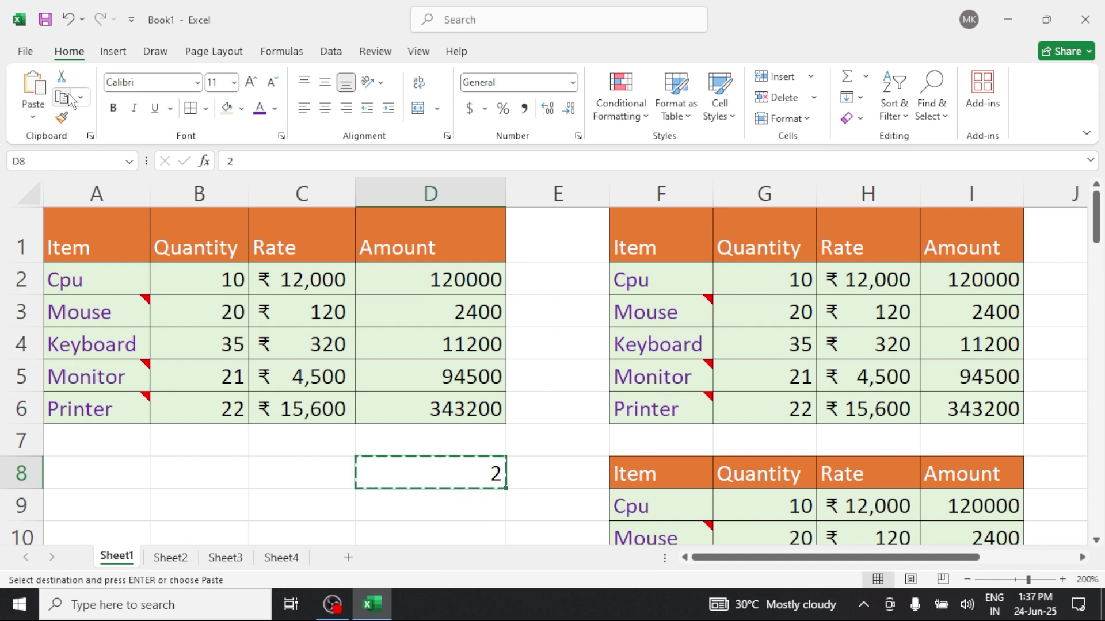
click(208, 285)
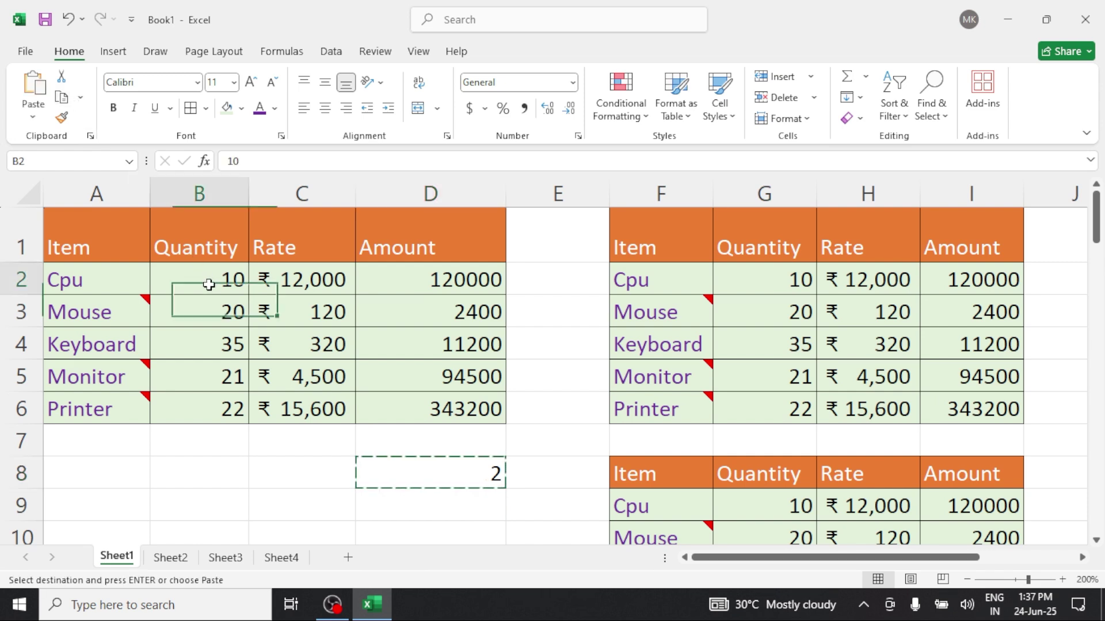
drag(209, 284, 216, 410)
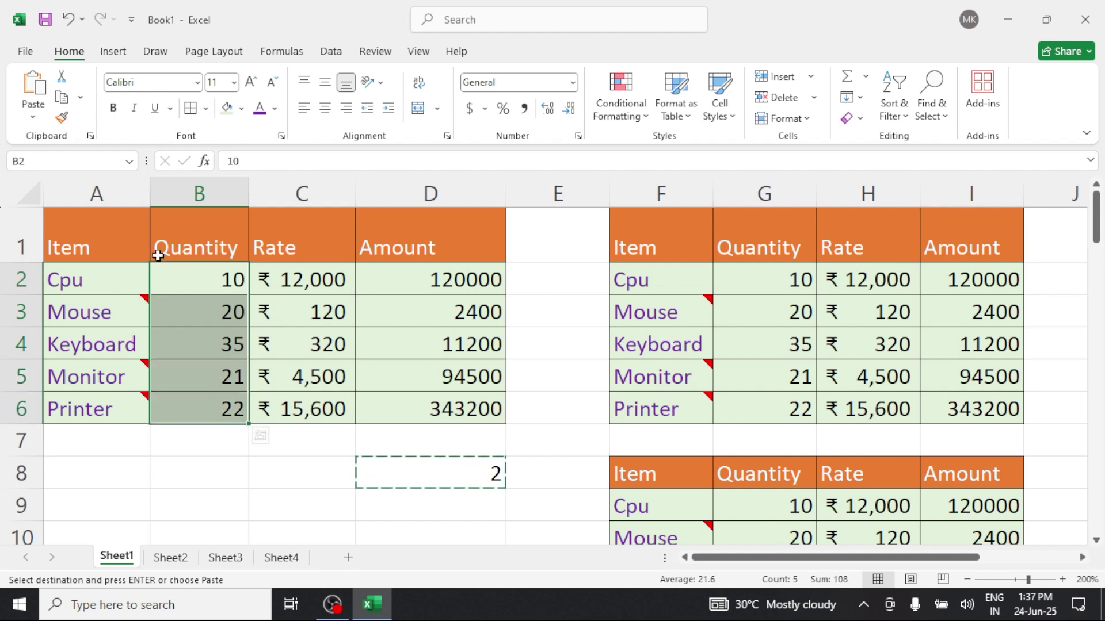
right_click(175, 285)
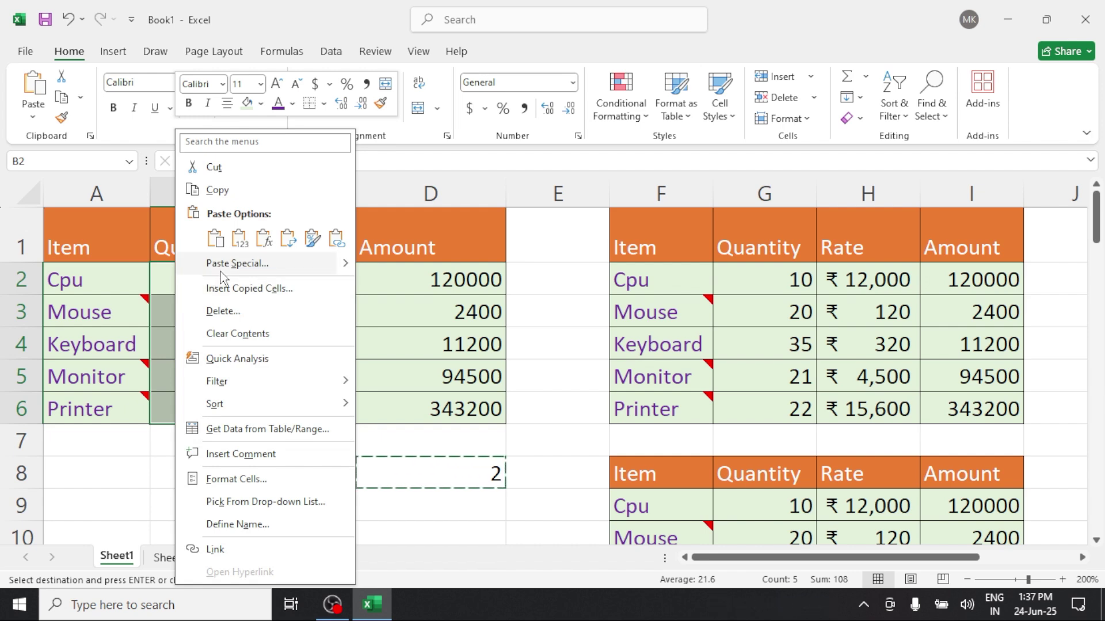
click(248, 270)
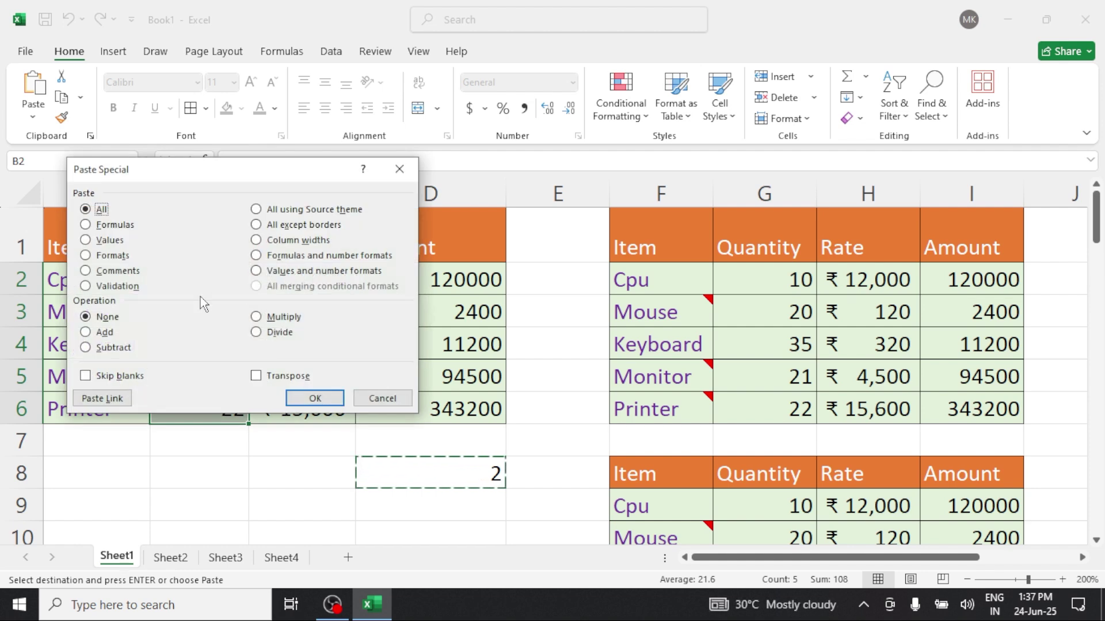
click(104, 332)
drag(264, 172, 714, 111)
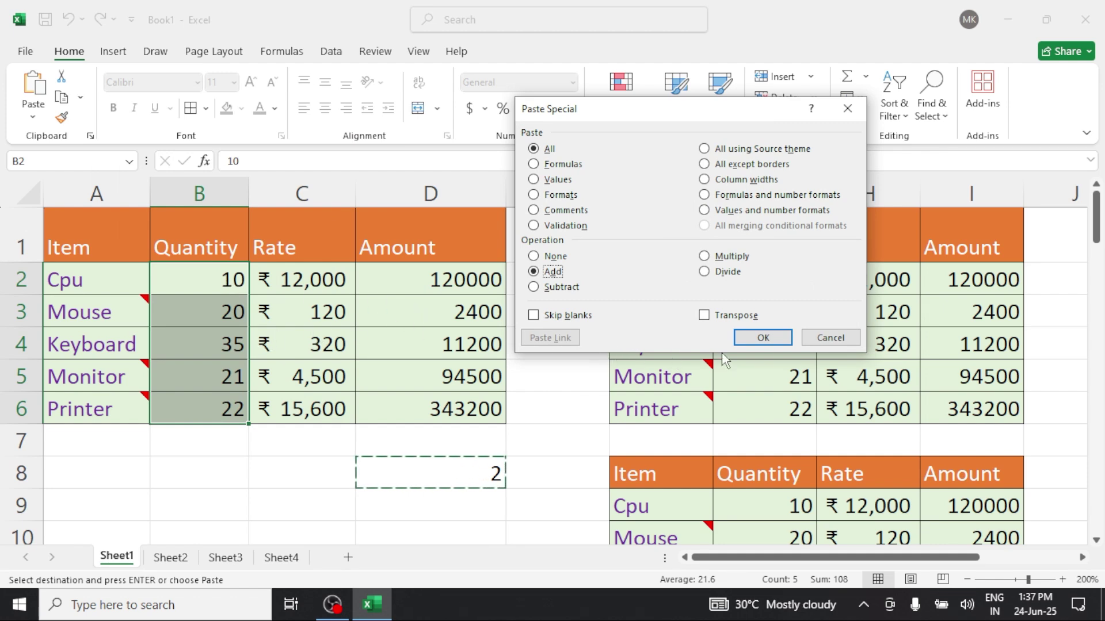
click(763, 337)
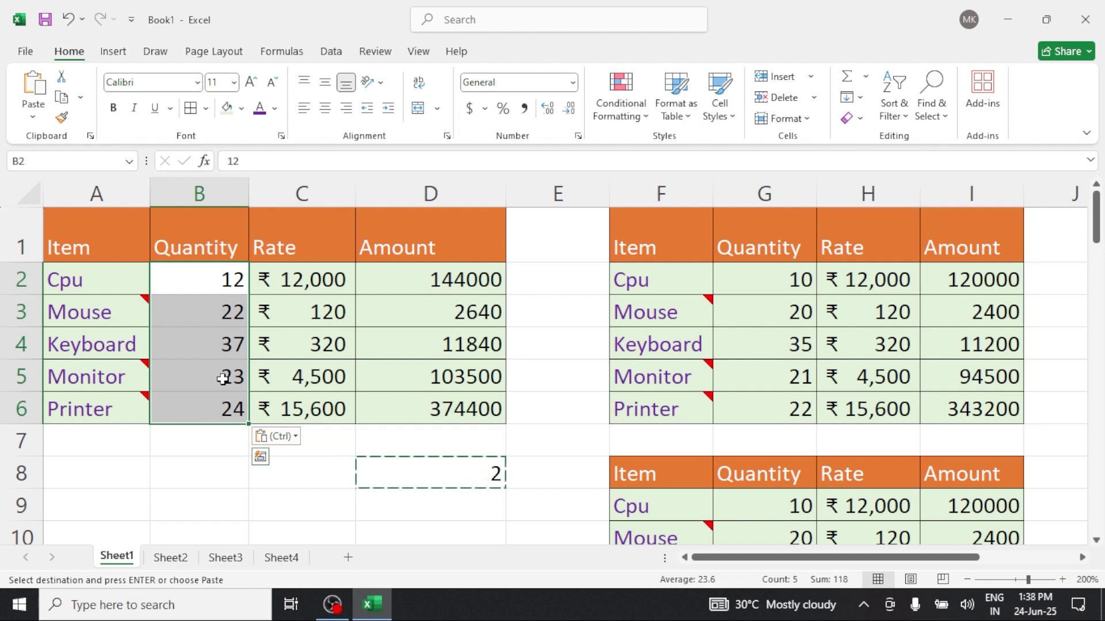
click(326, 499)
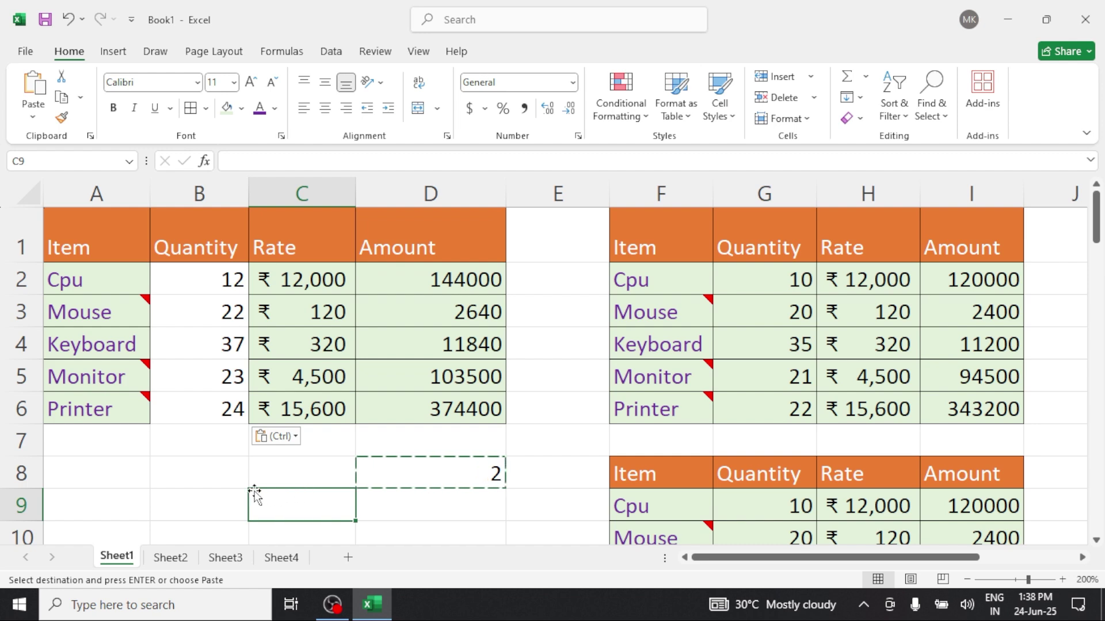
Enter 3 in cell B9 on Sheet1
click(206, 502)
text(3)
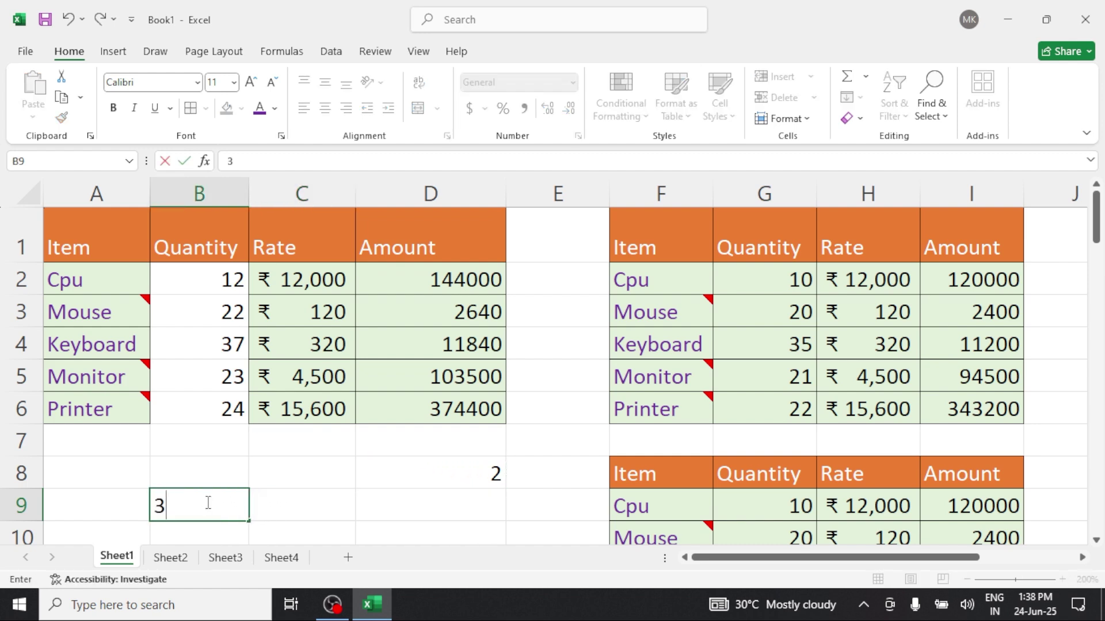
key(Tab)
Copy B9 and paste it onto Quantity cells B2, B5 and B6 using Paste Special with All and the Subtract operation
click(219, 502)
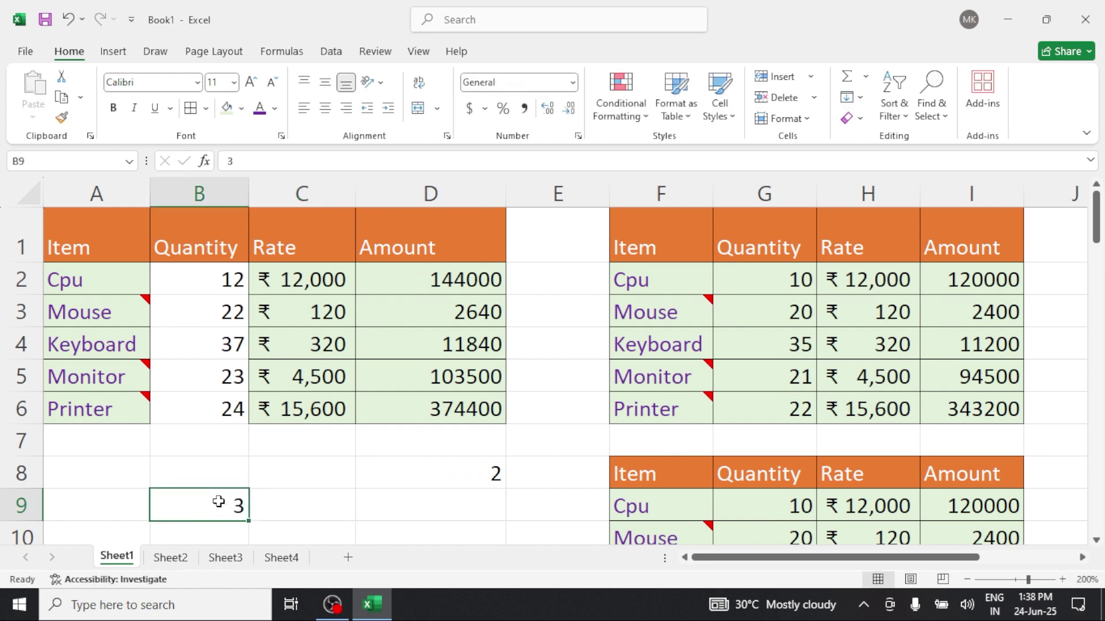
click(64, 99)
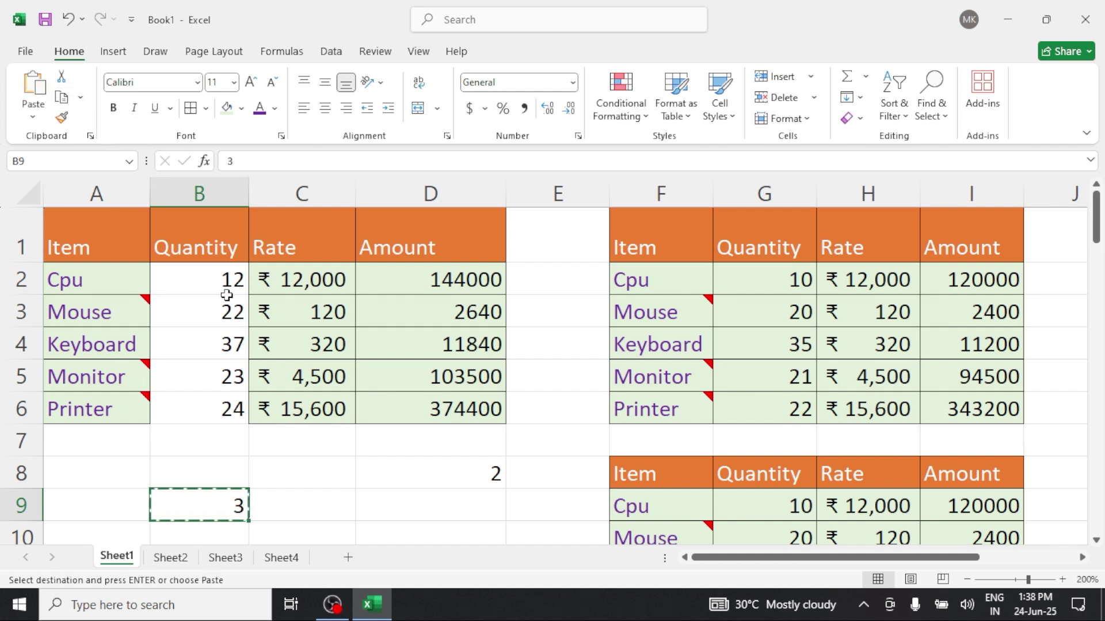
drag(226, 278, 231, 415)
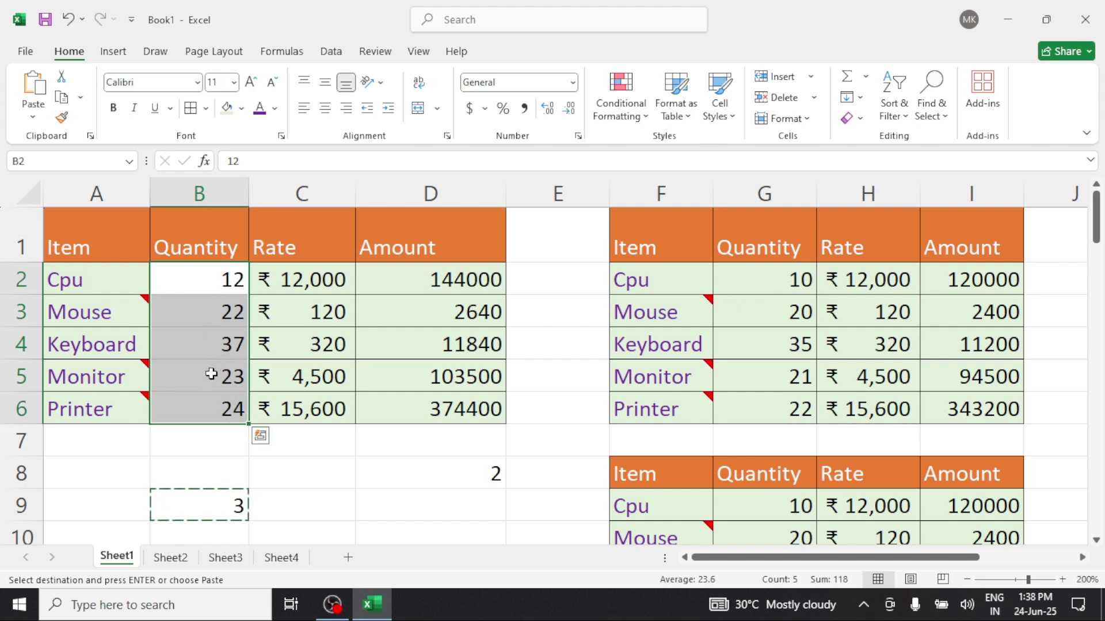
click(215, 282)
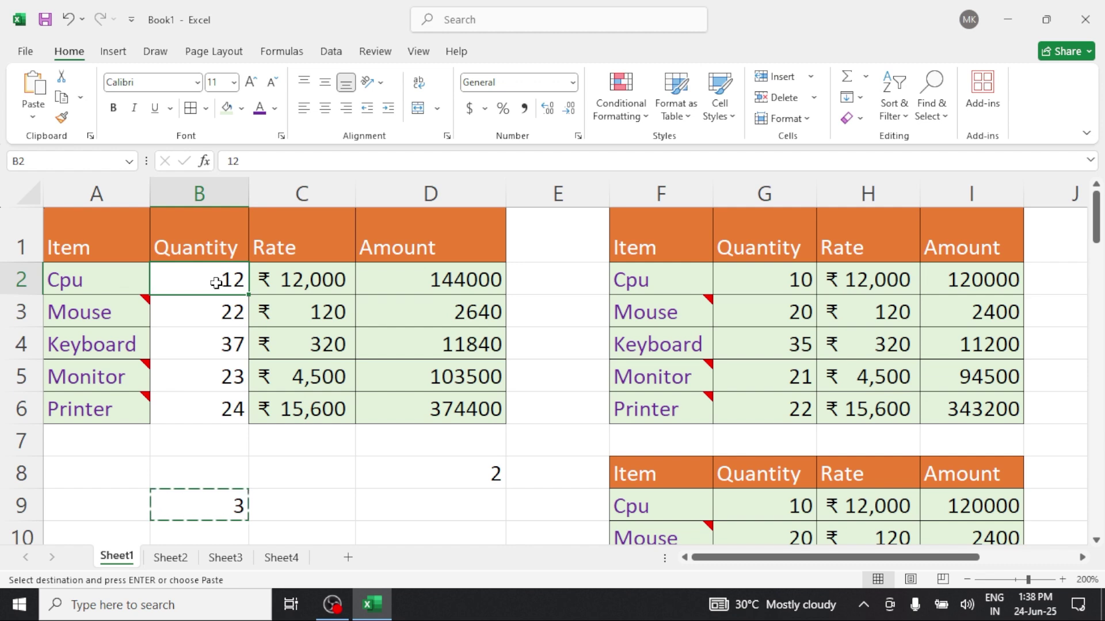
ctrl+click(227, 373)
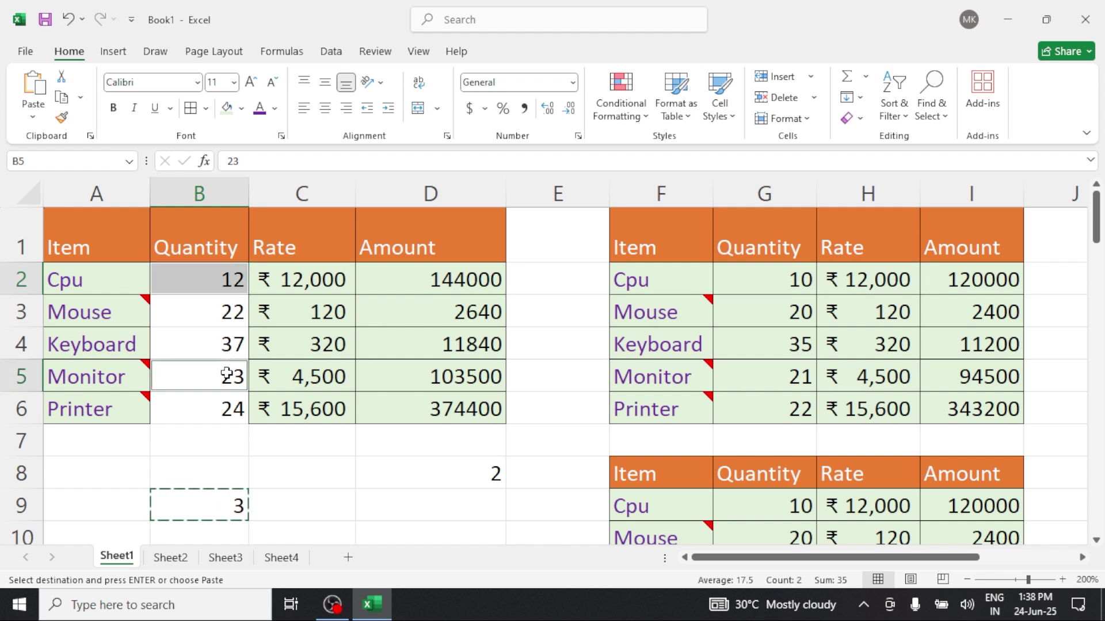
ctrl+click(222, 408)
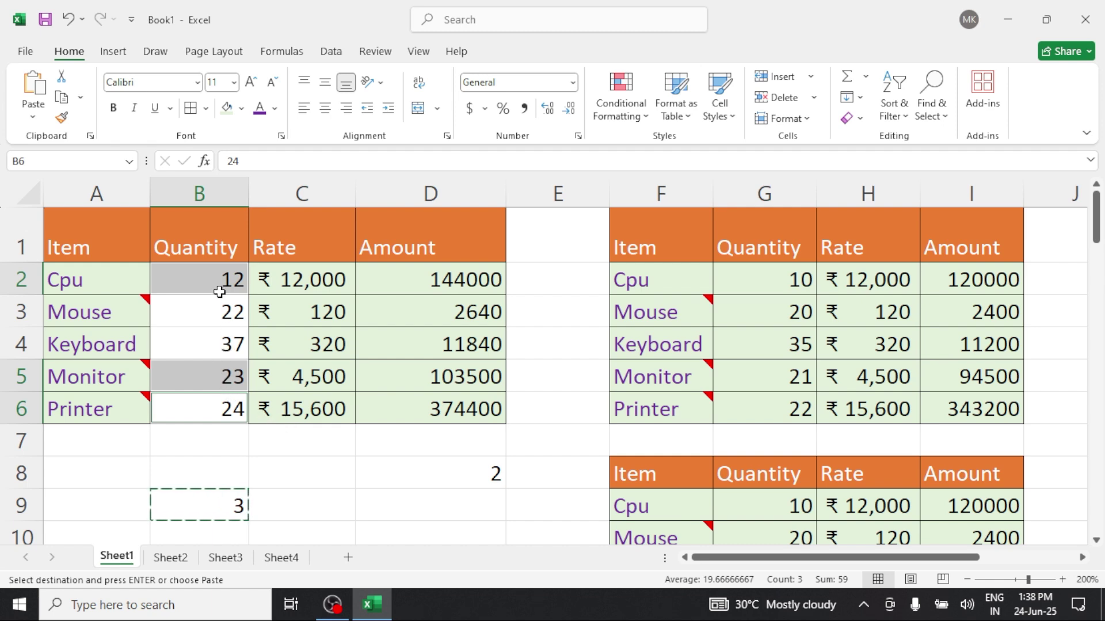
click(34, 117)
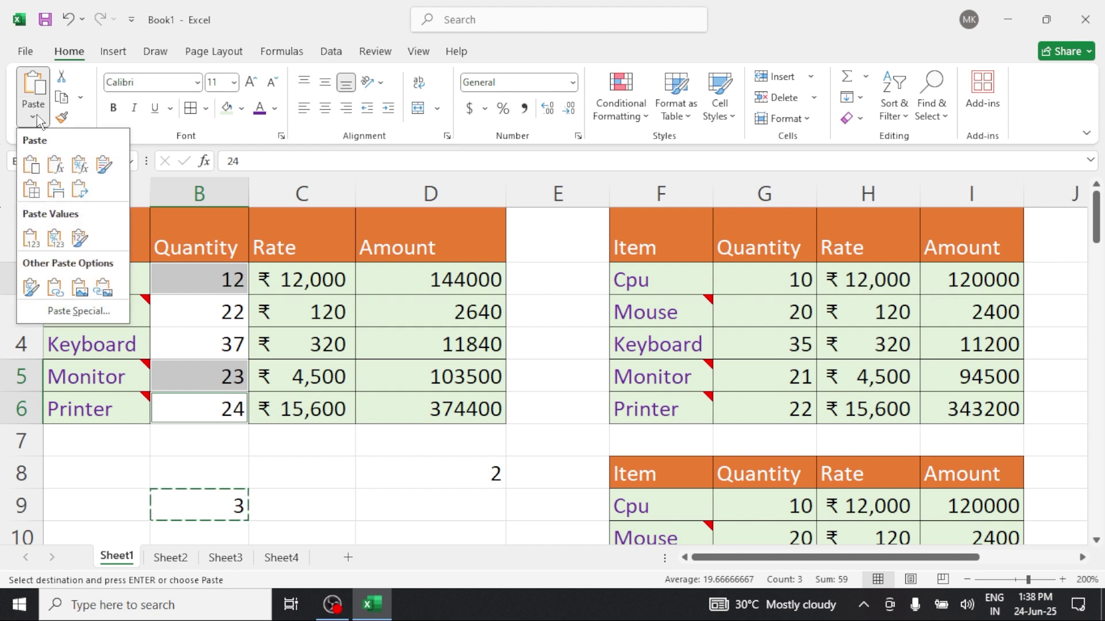
click(99, 317)
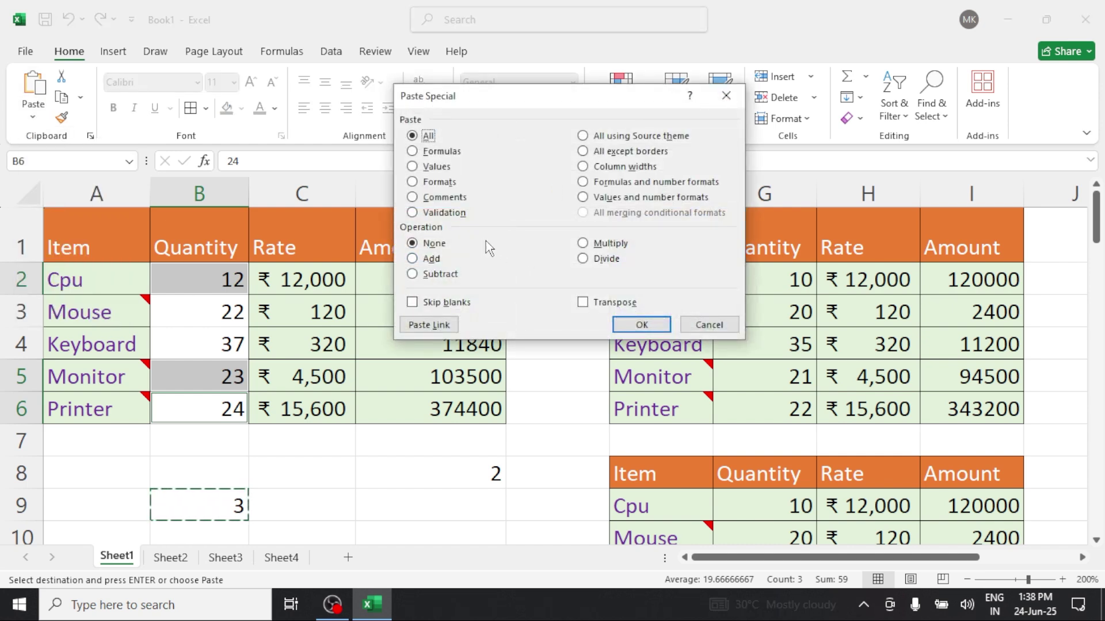
click(433, 278)
click(630, 326)
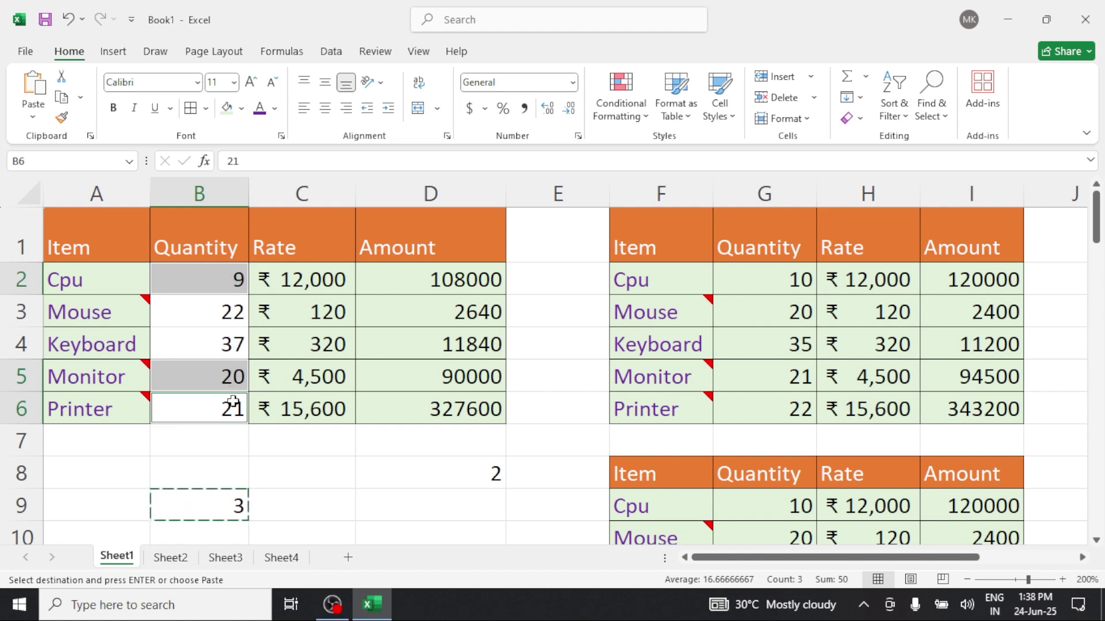
click(325, 461)
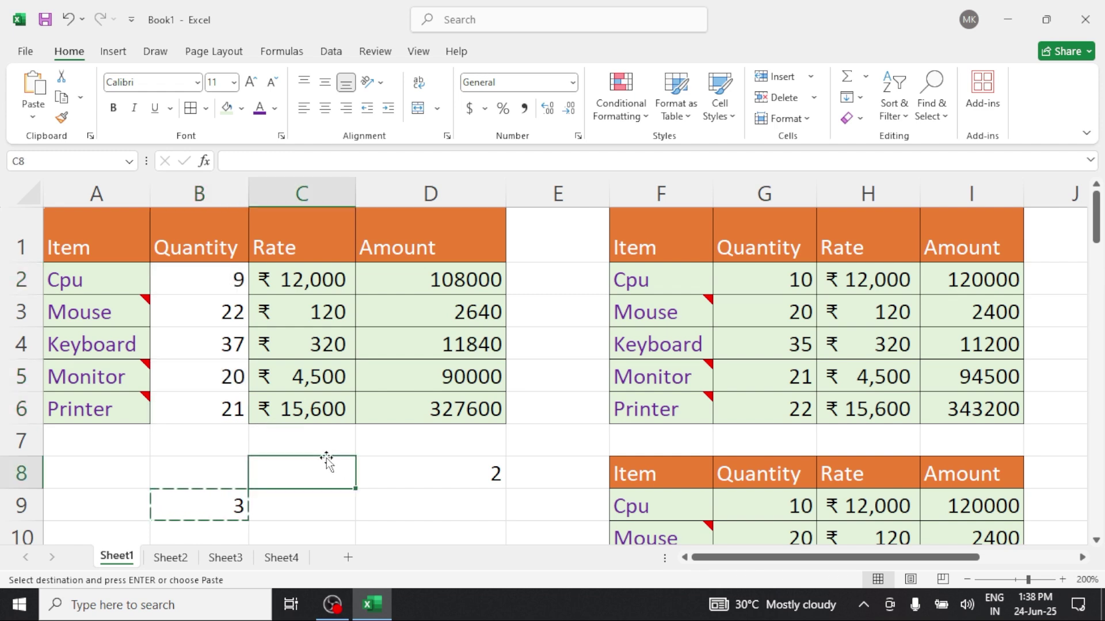
Copy D8 and paste it onto the Quantity cells B2:B6 using Paste Special with All and the Multiply operation
click(468, 476)
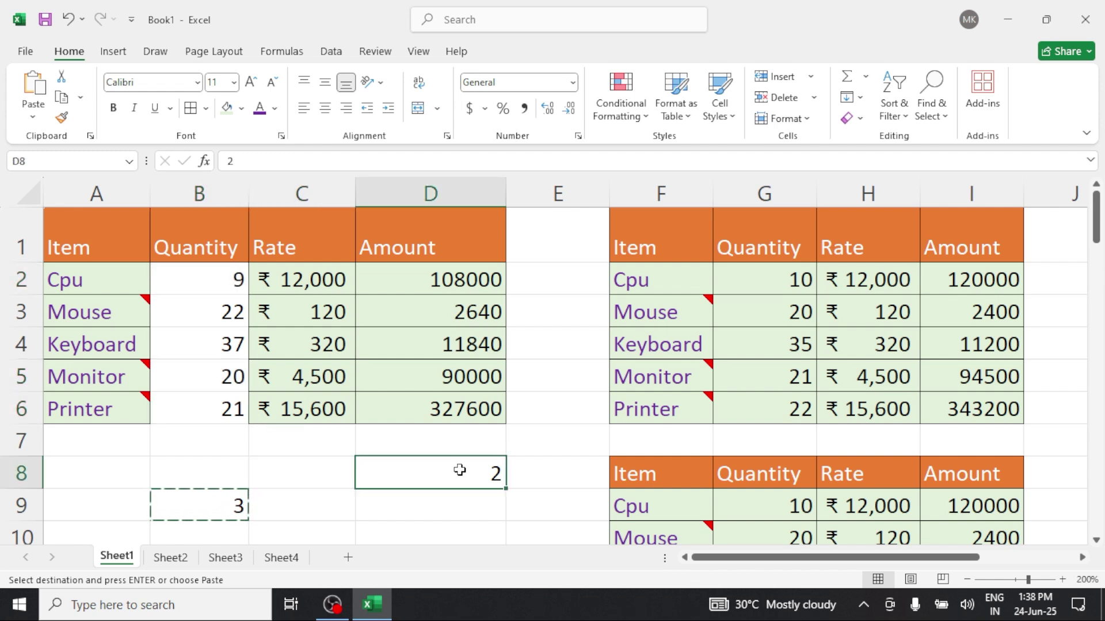
click(62, 99)
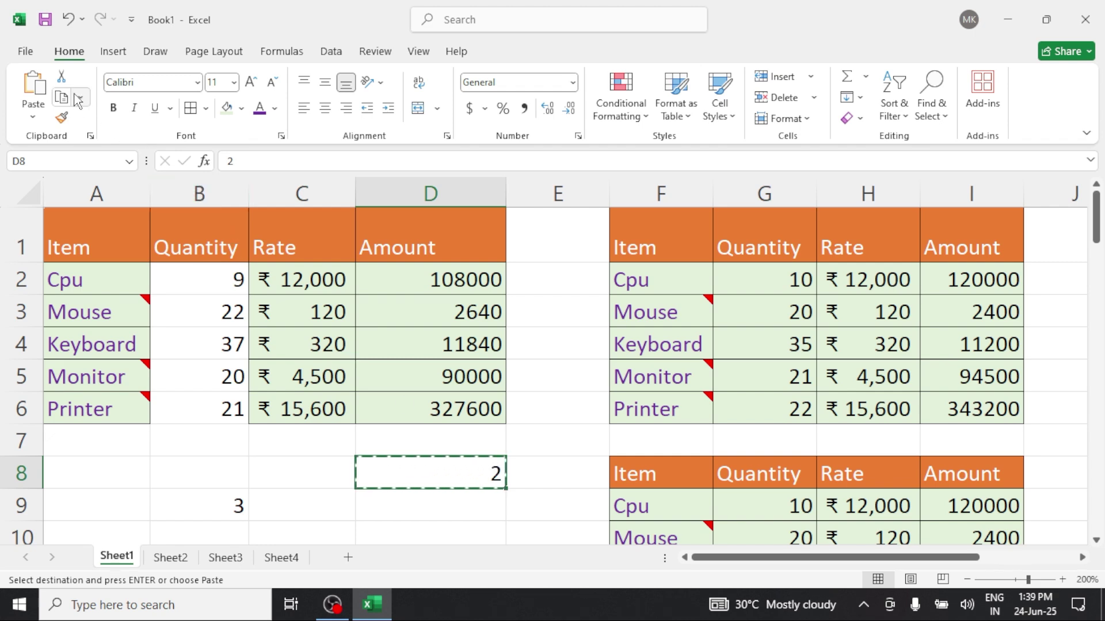
drag(236, 275, 220, 408)
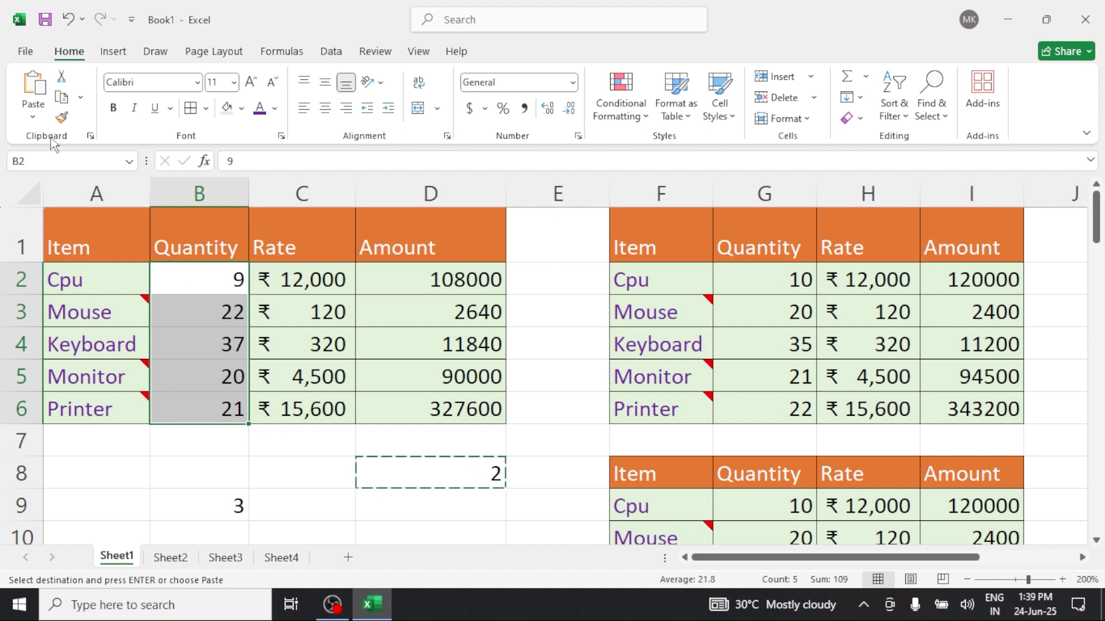
click(34, 120)
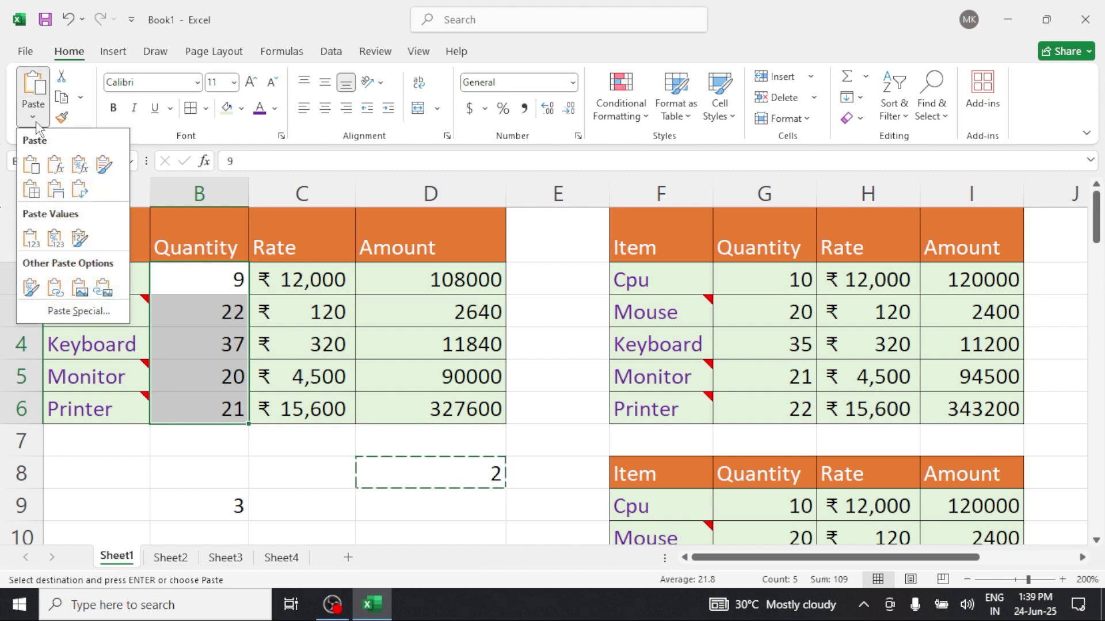
click(70, 311)
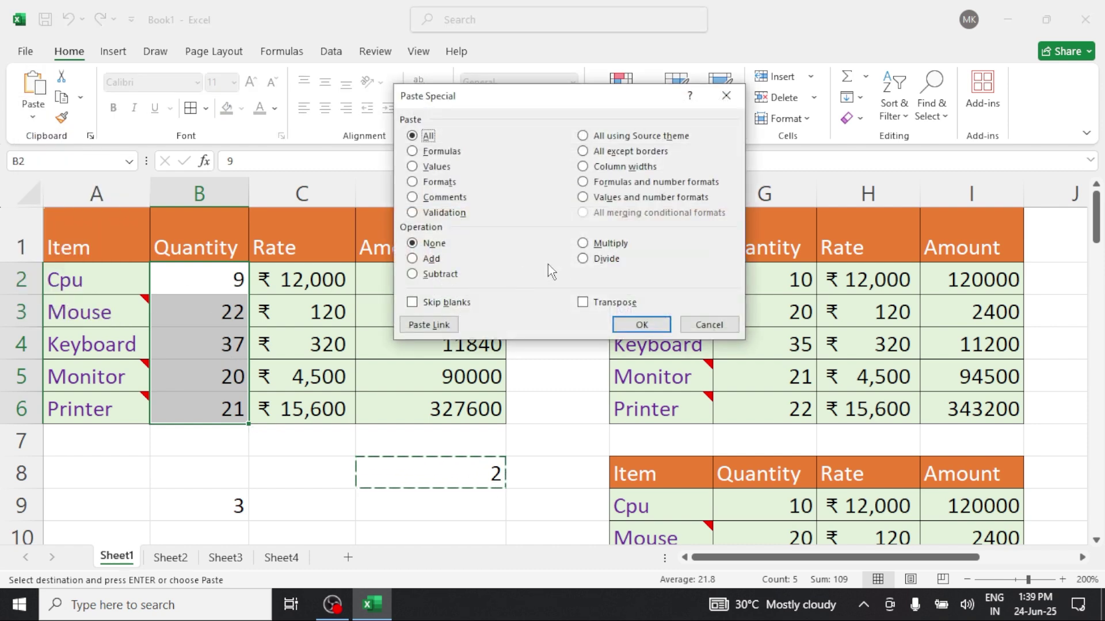
click(599, 246)
click(642, 325)
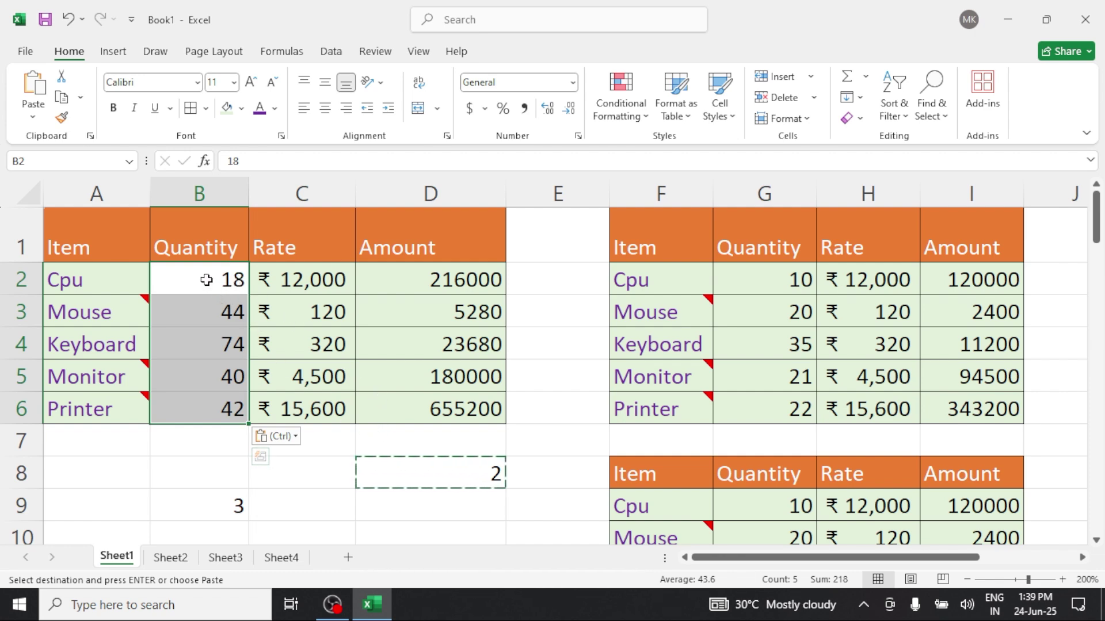
Paste the copied D8 value onto the Quantity cells B2:B6 using Paste Special with All and the Divide operation
click(454, 482)
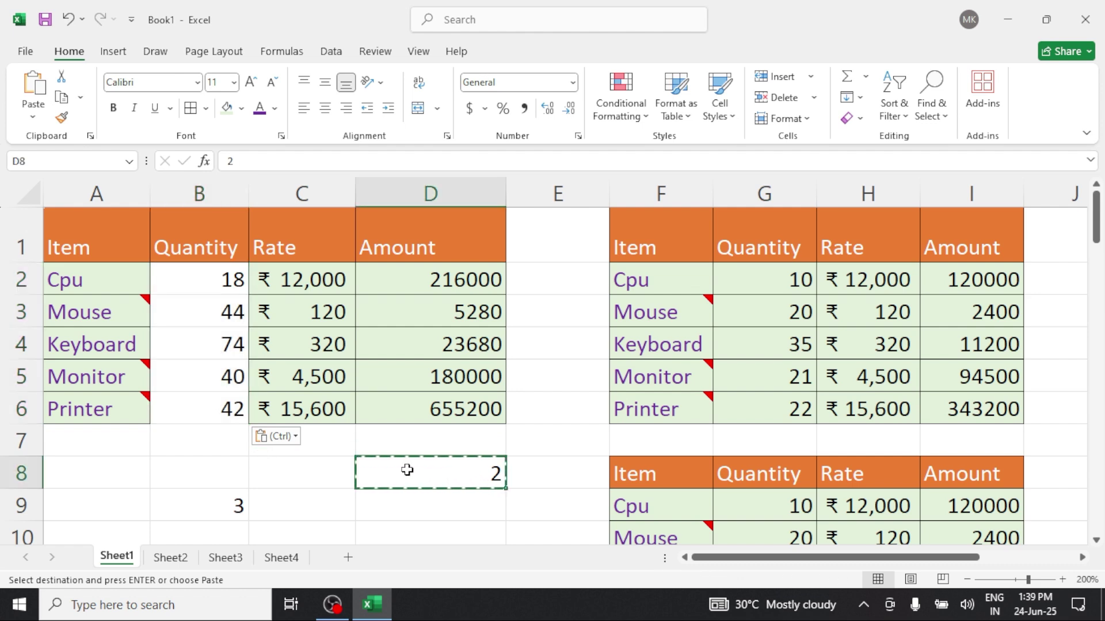
drag(196, 272, 207, 418)
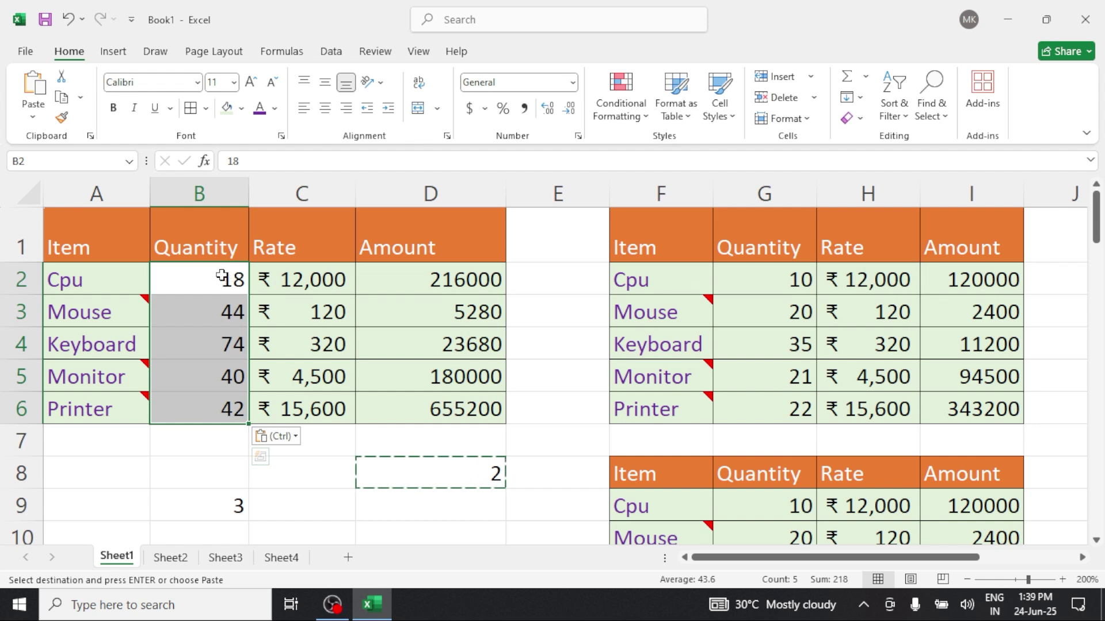
click(32, 117)
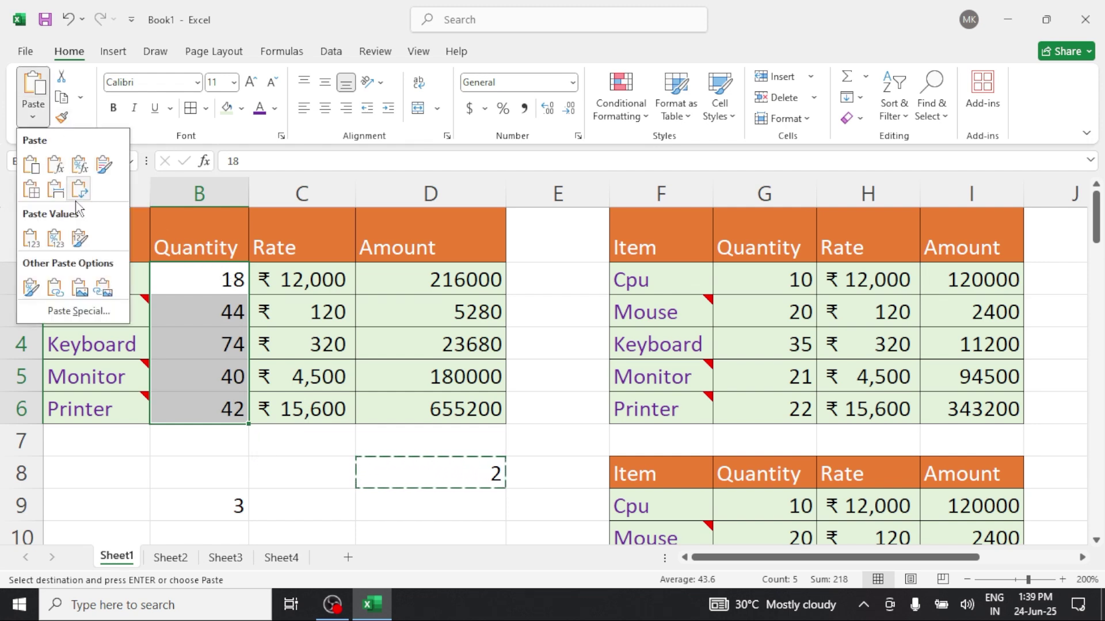
click(79, 311)
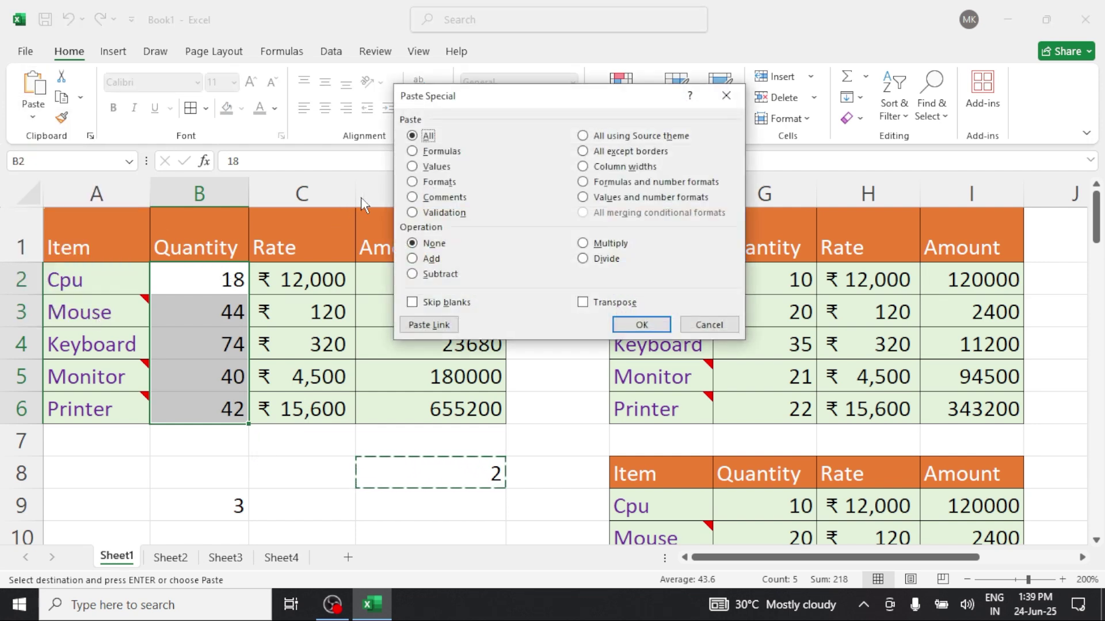
click(596, 260)
click(633, 323)
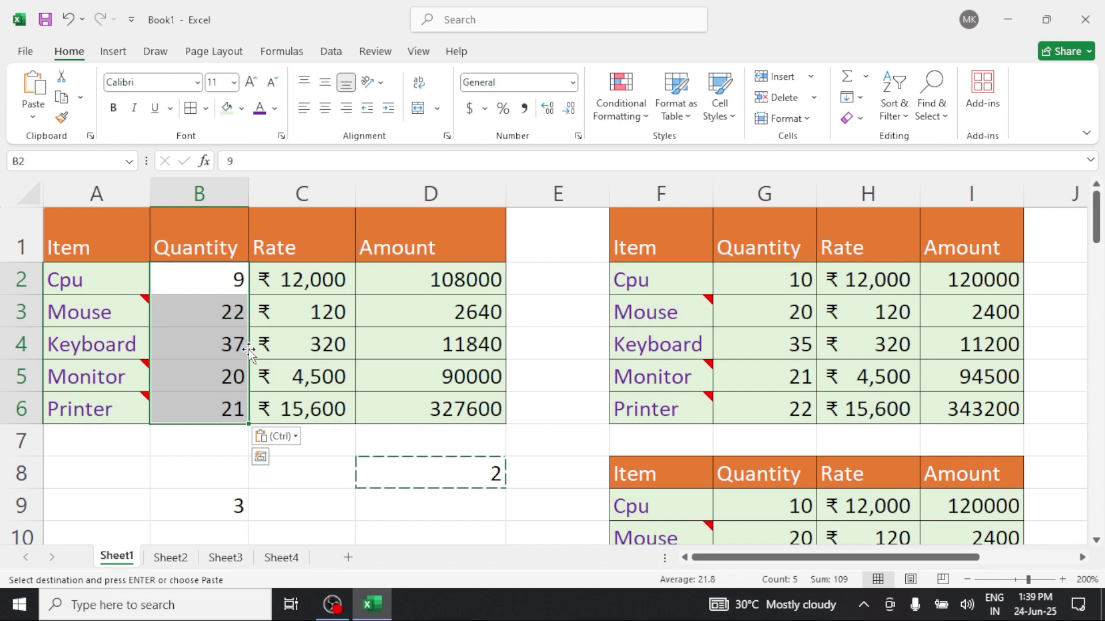
click(390, 515)
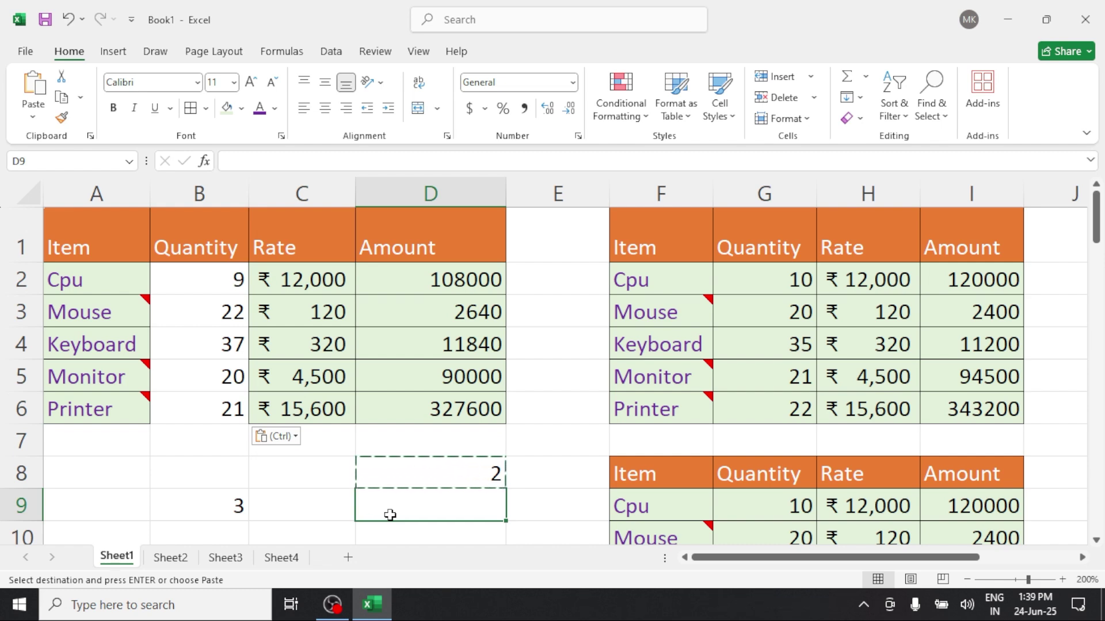
click(581, 436)
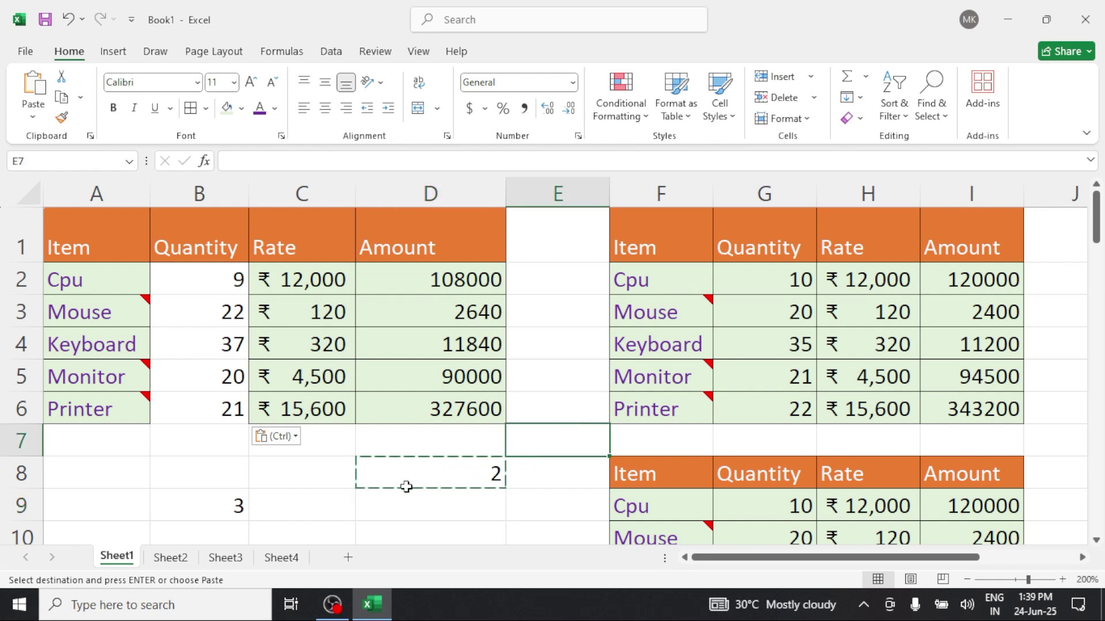
click(226, 531)
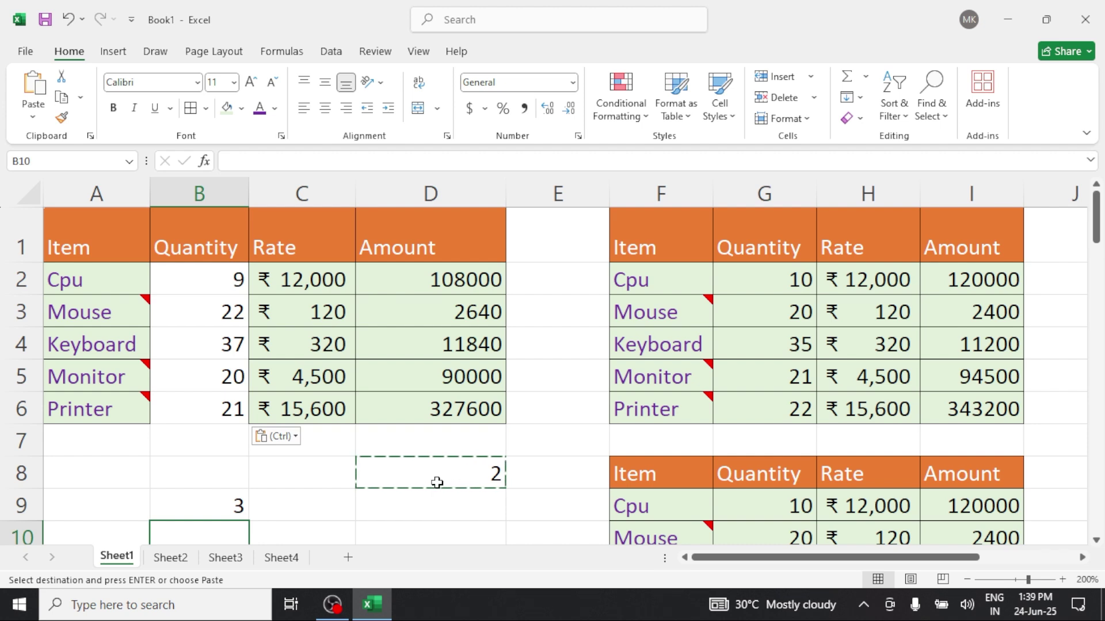
click(415, 162)
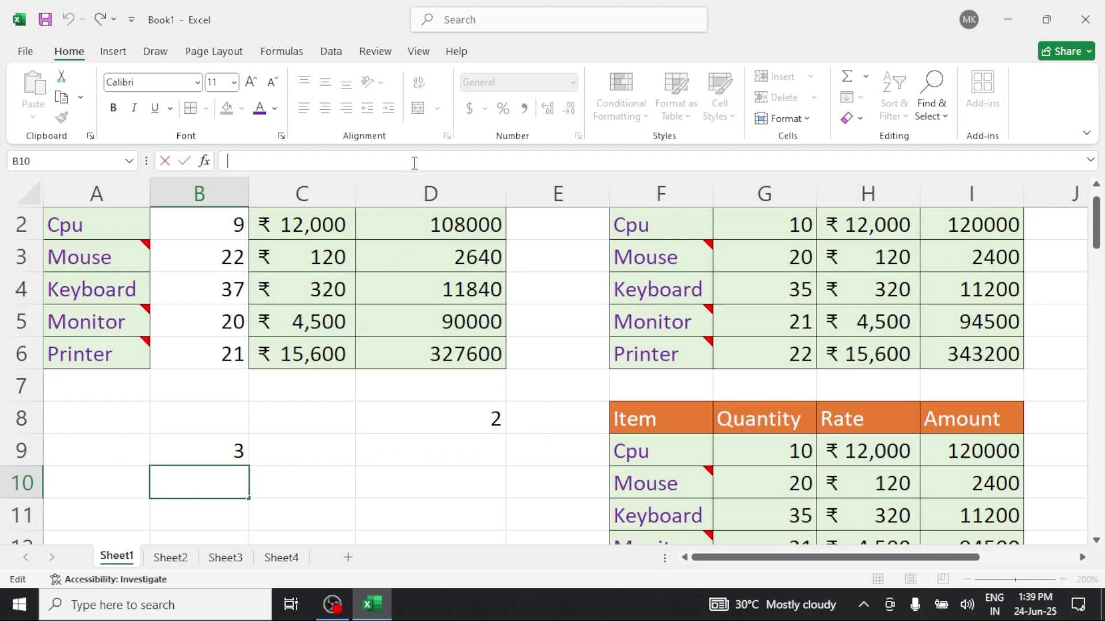
click(457, 450)
scroll(457, 450, up, 1)
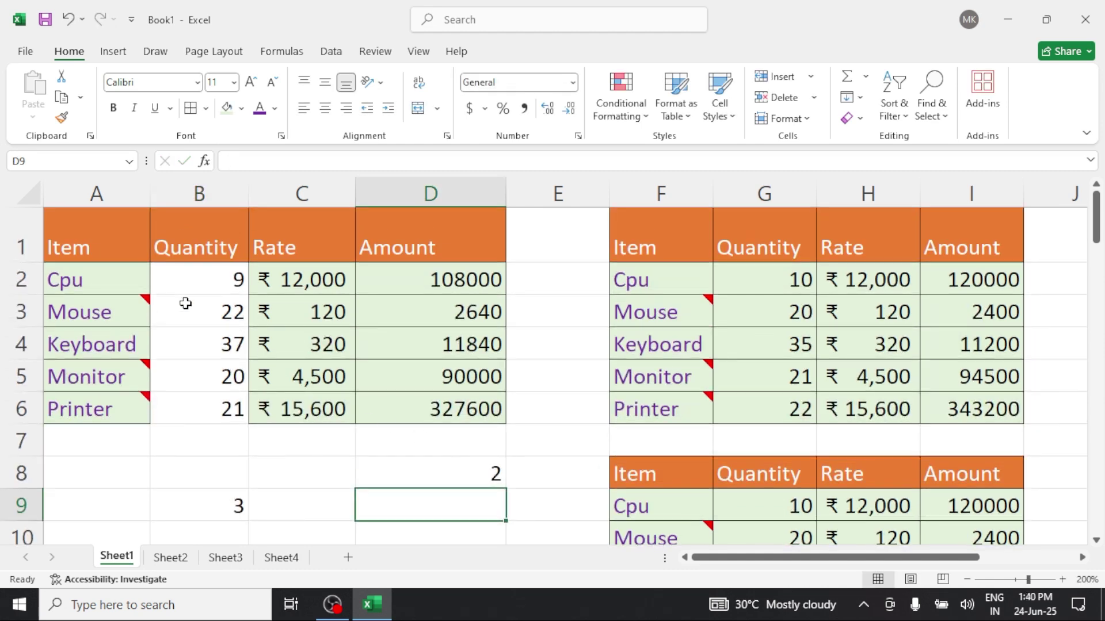
Copy the table A1:D6 and paste it at D60 on Sheet1 using Paste Special with All and Transpose enabled
drag(116, 240, 456, 405)
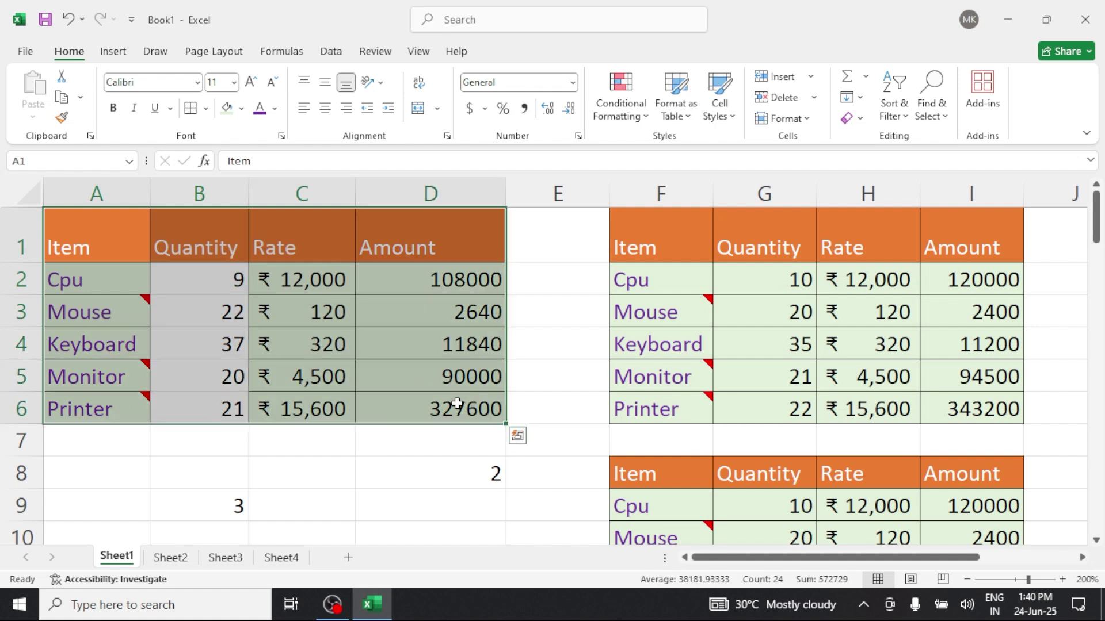
right_click(358, 311)
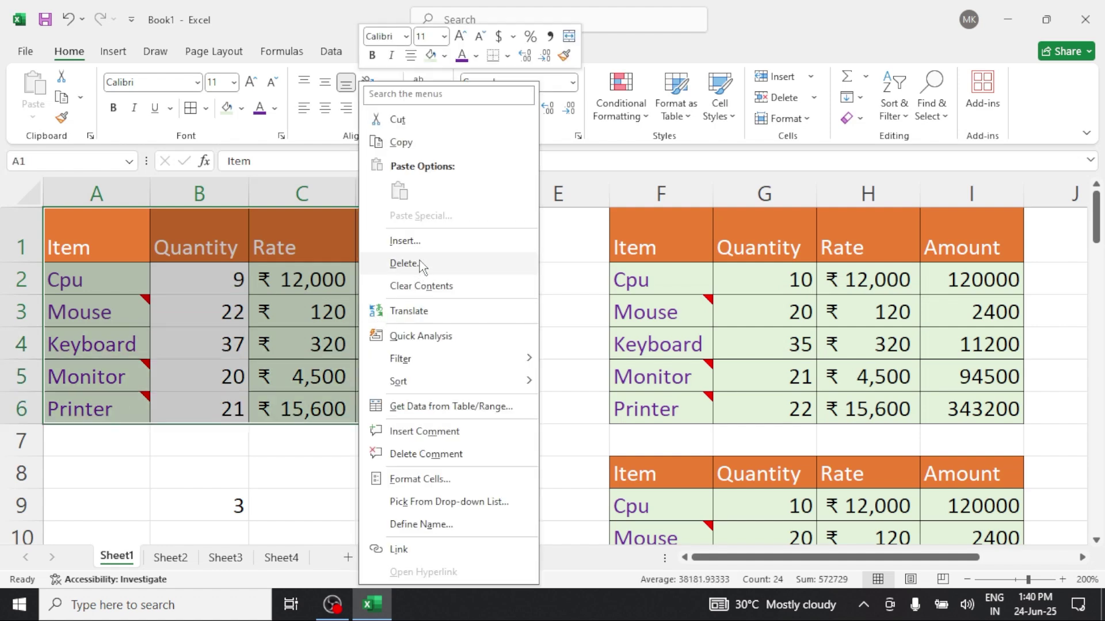
click(404, 142)
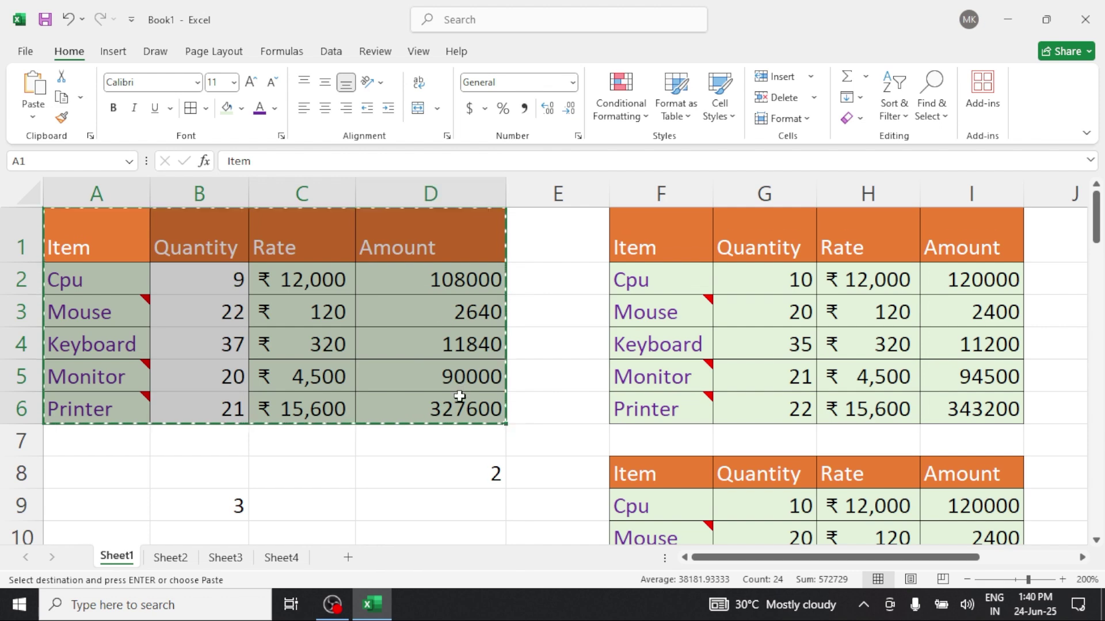
scroll(455, 414, down, 7)
scroll(456, 428, down, 11)
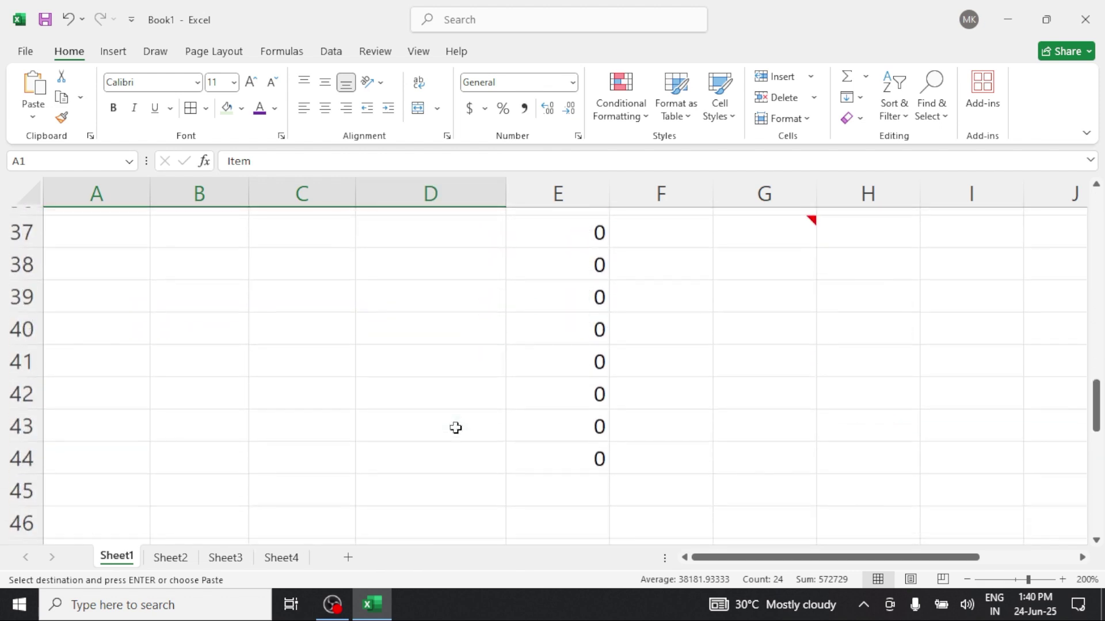
click(450, 375)
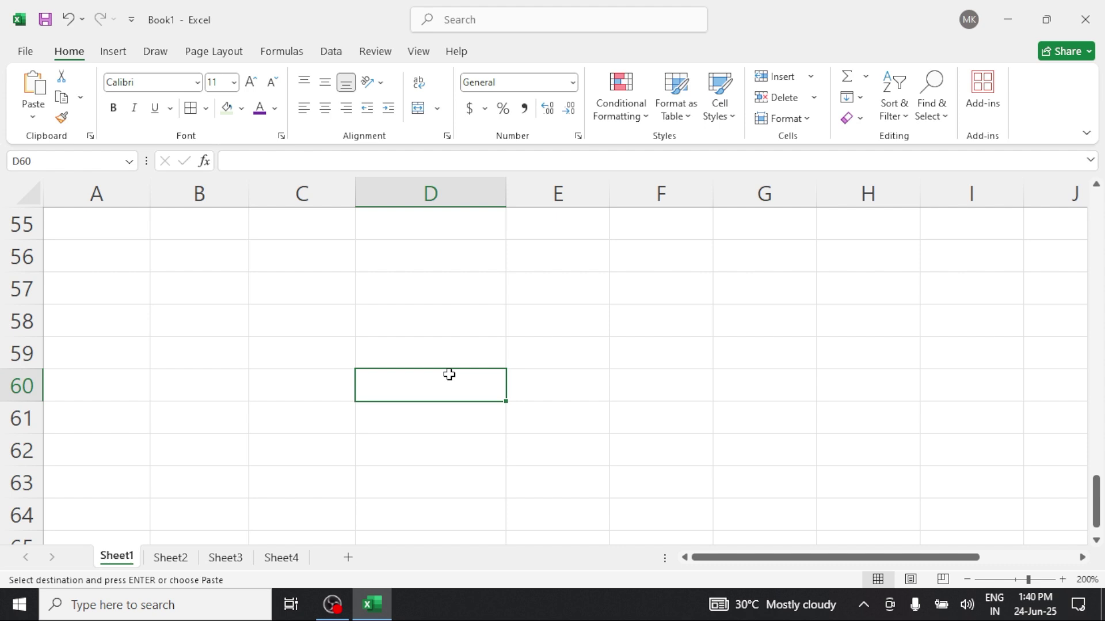
click(33, 115)
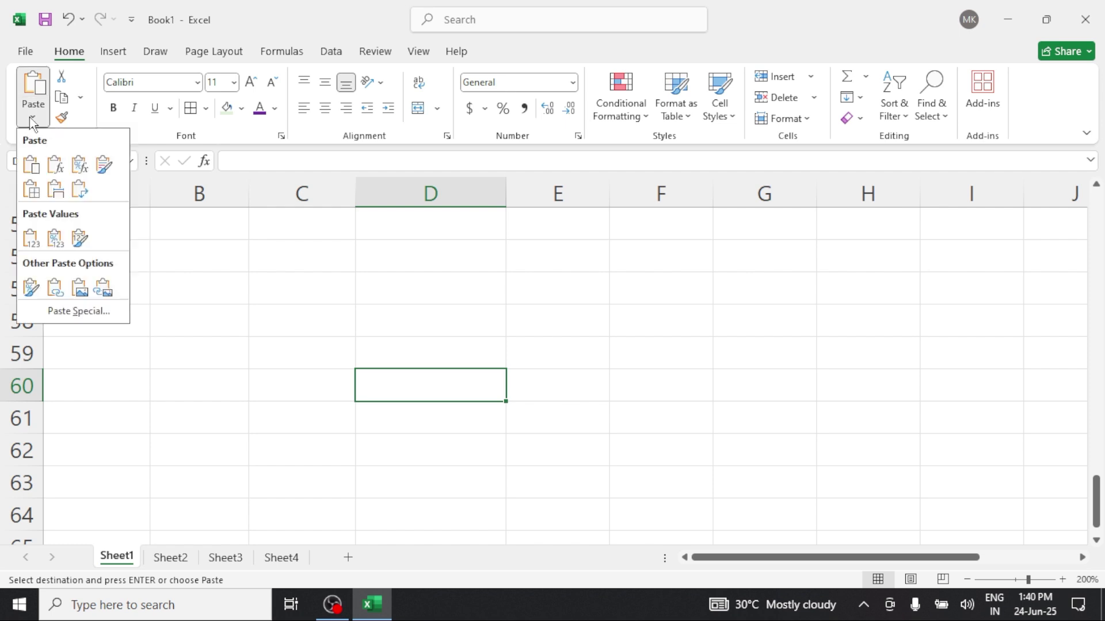
click(106, 317)
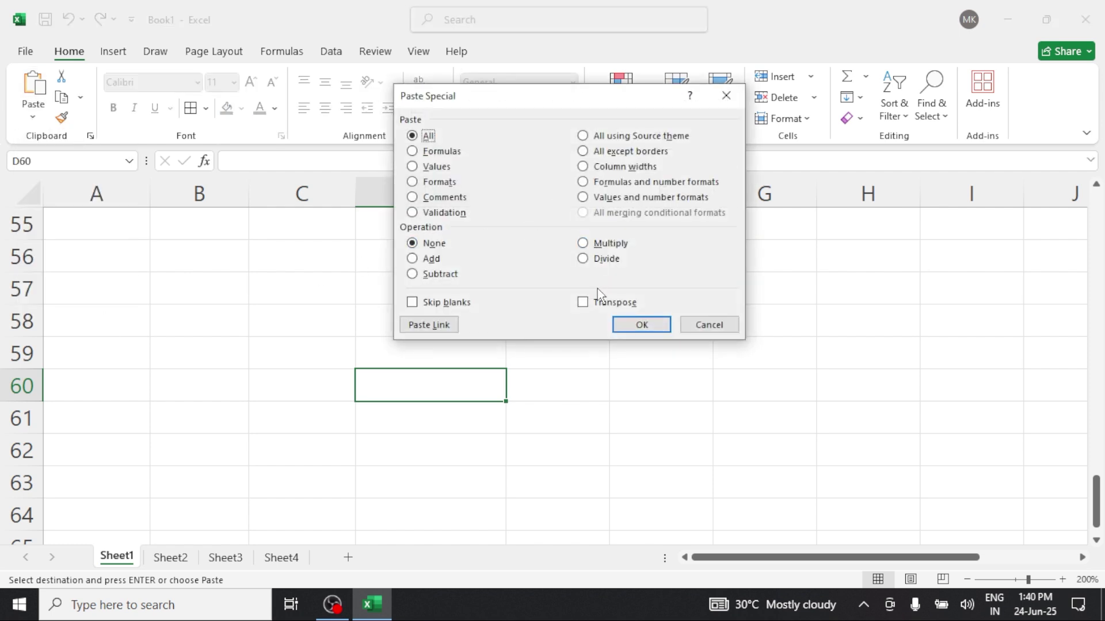
click(593, 302)
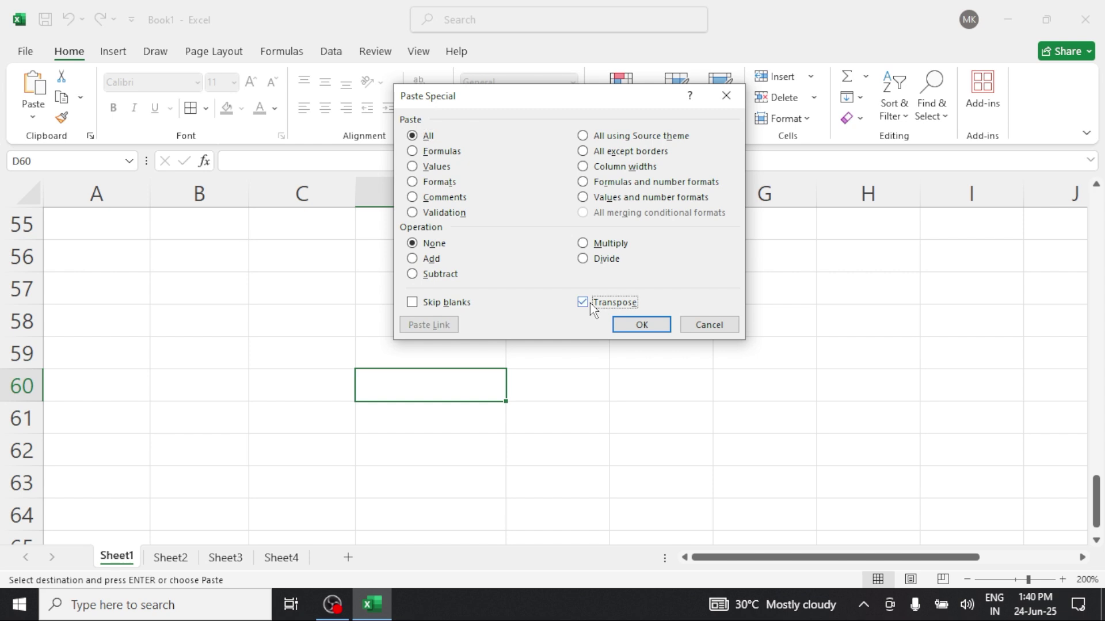
click(643, 326)
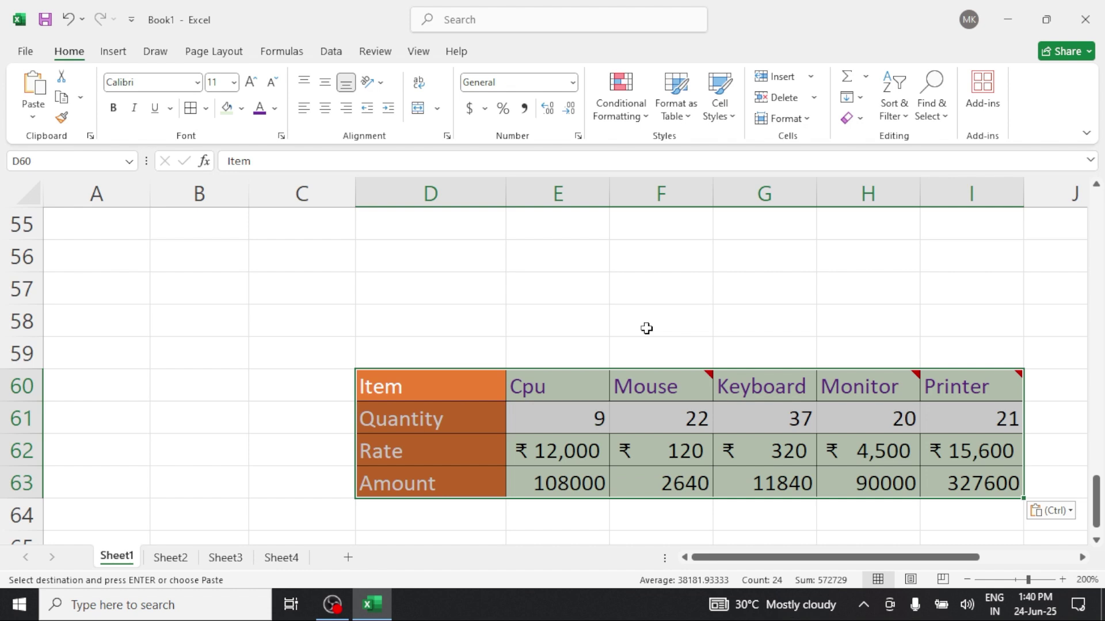
Copy the transposed table in D60:I63 on Sheet1
scroll(646, 329, down, 1)
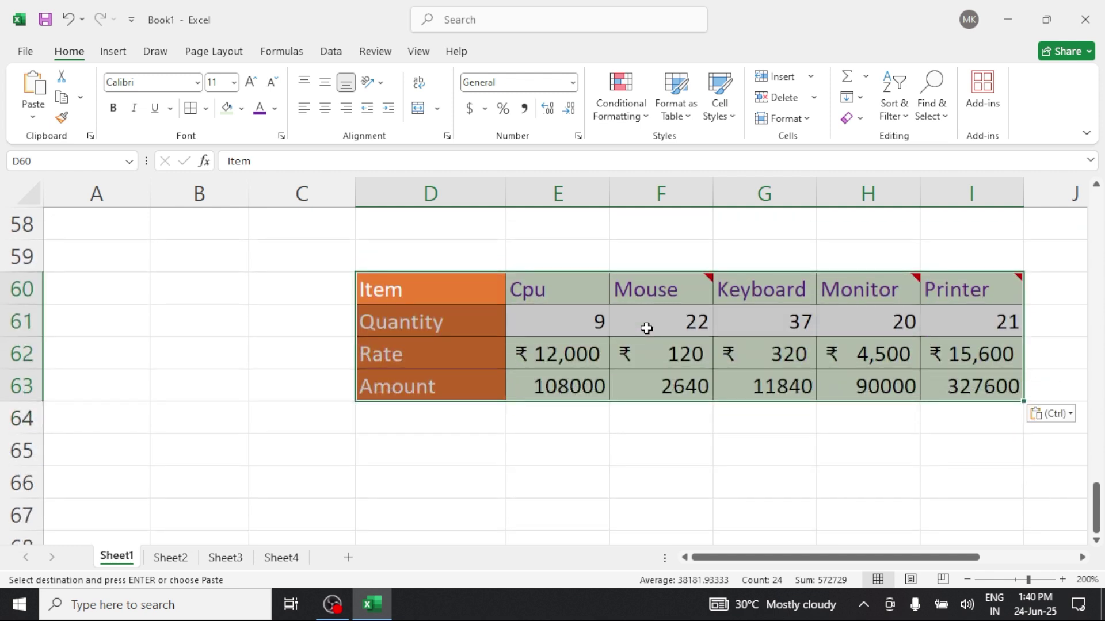
click(650, 417)
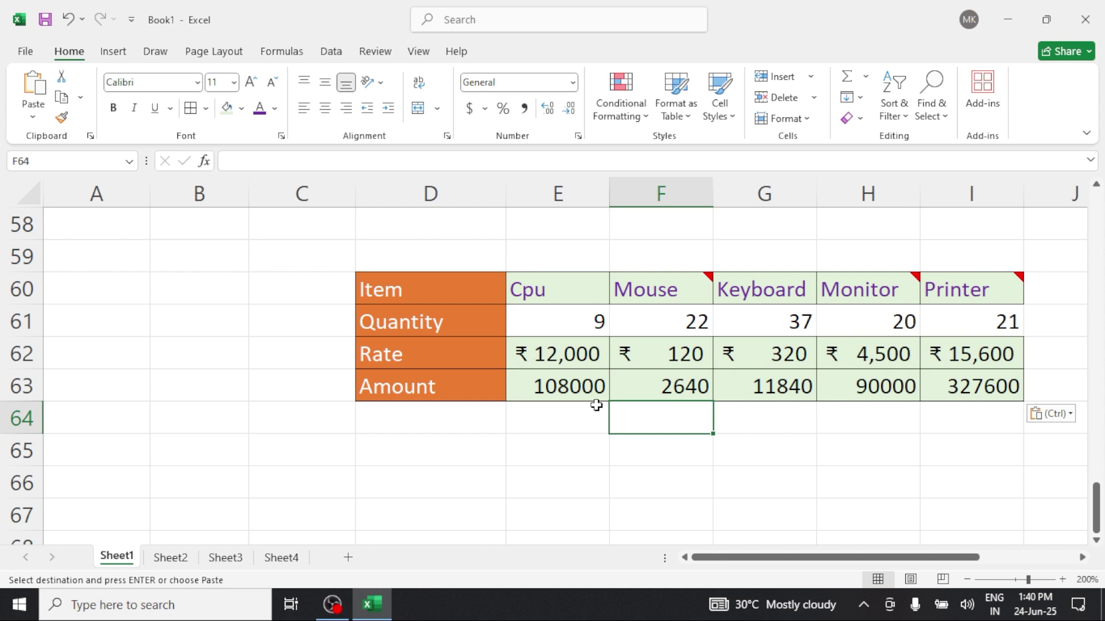
drag(478, 286, 1011, 378)
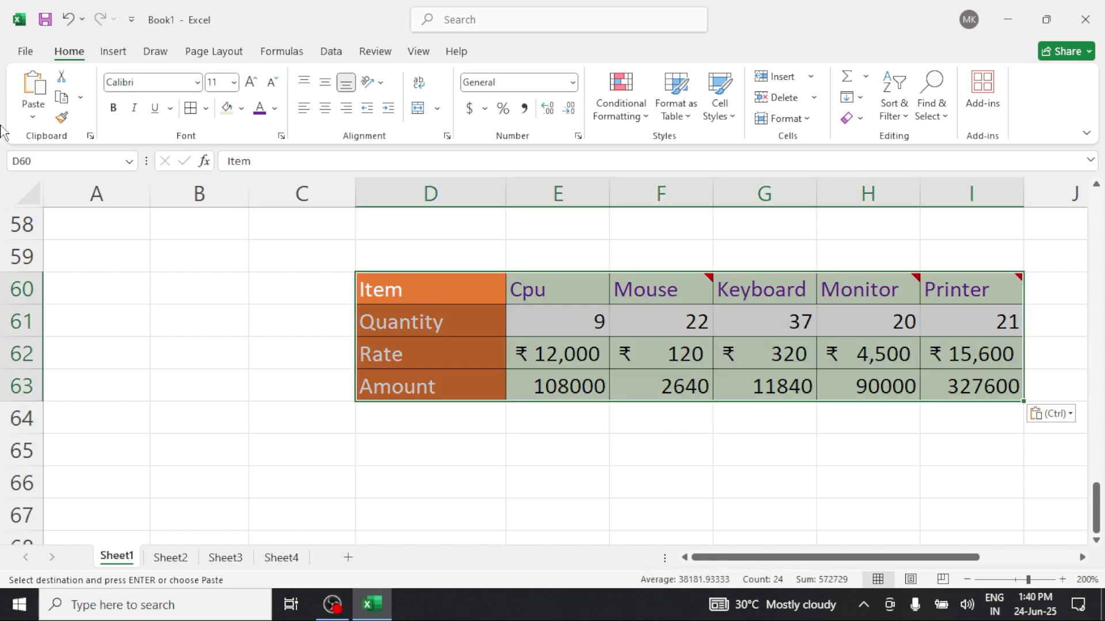
click(58, 99)
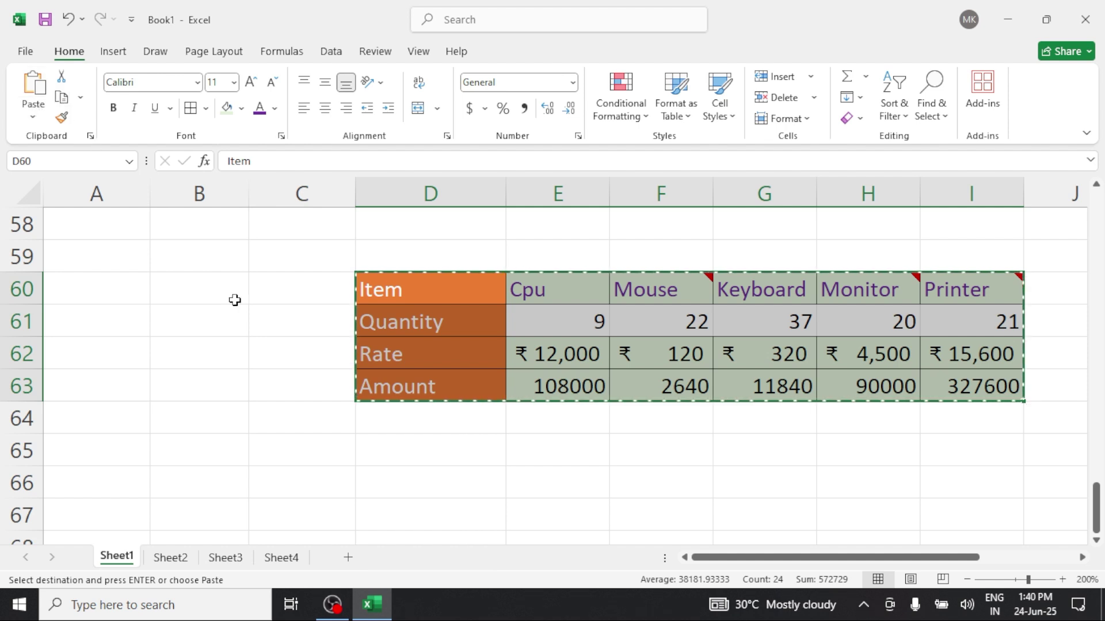
Paste the copied table at D67 using Paste Special with All and Transpose enabled, and end copy mode
drag(414, 478, 424, 500)
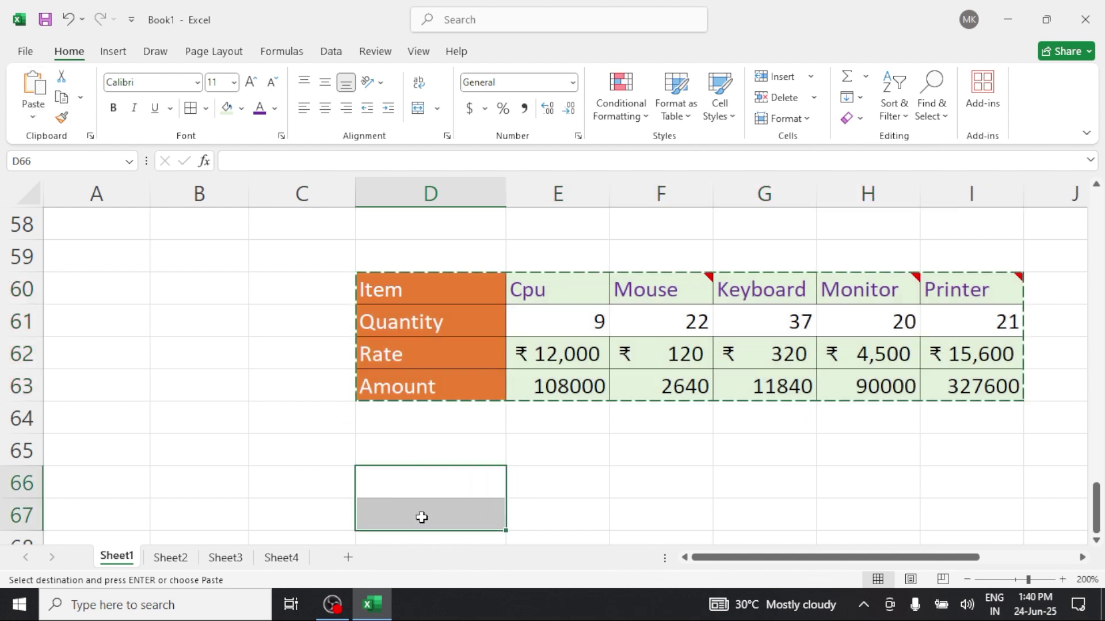
click(422, 519)
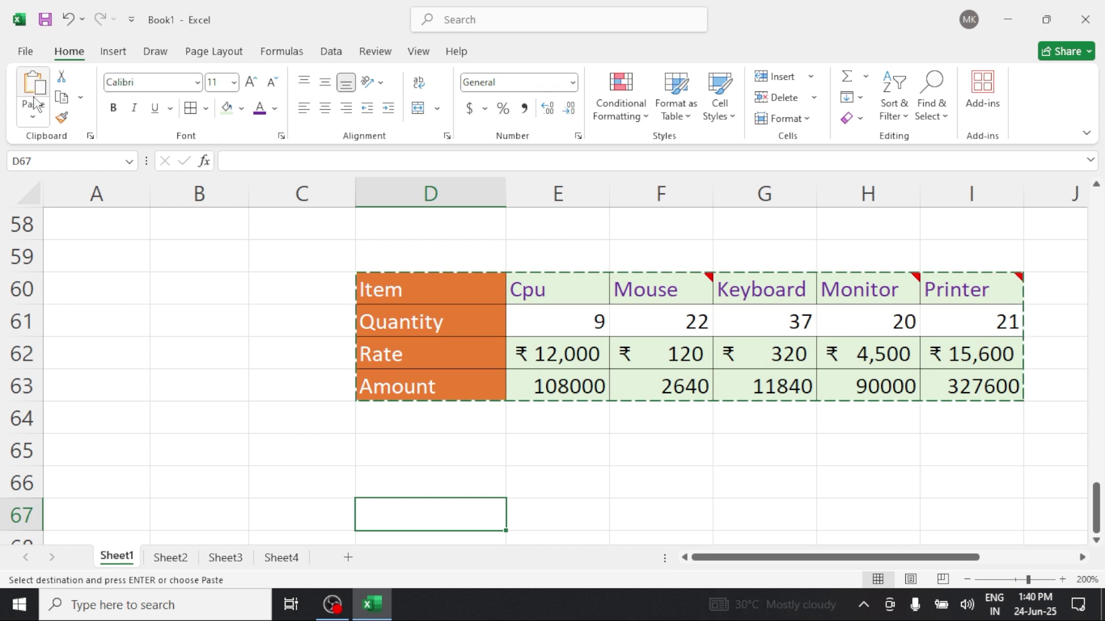
click(33, 115)
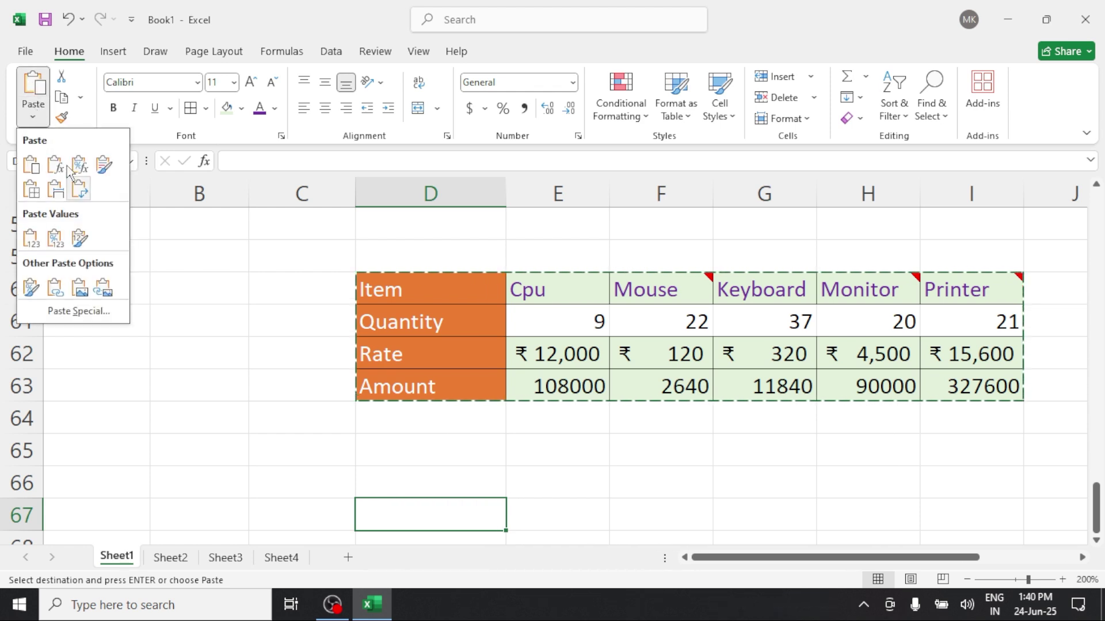
click(97, 308)
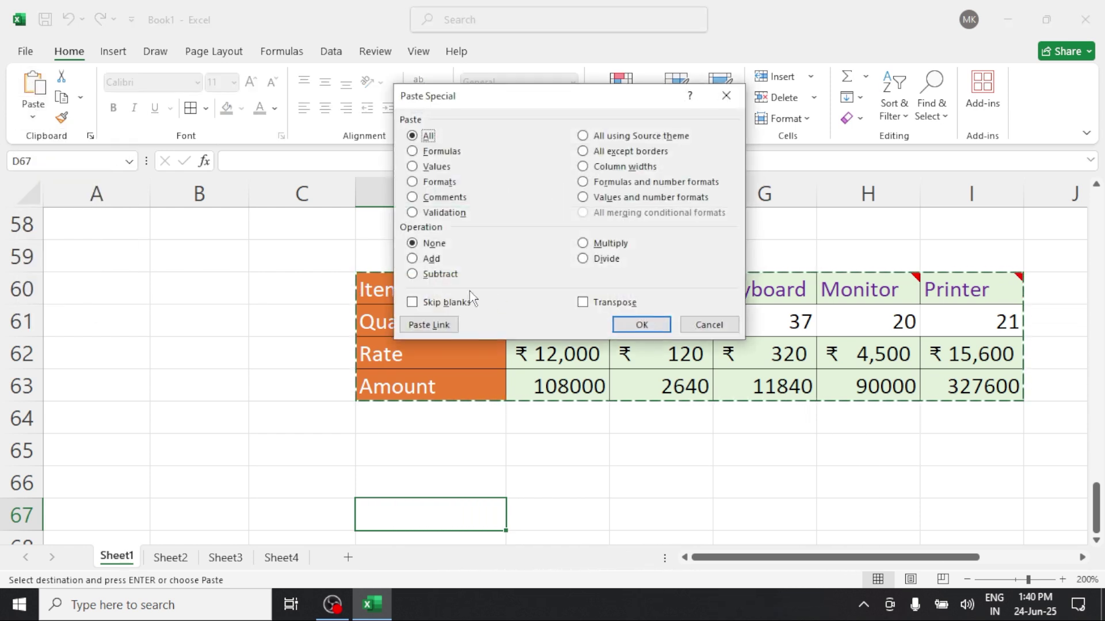
click(606, 306)
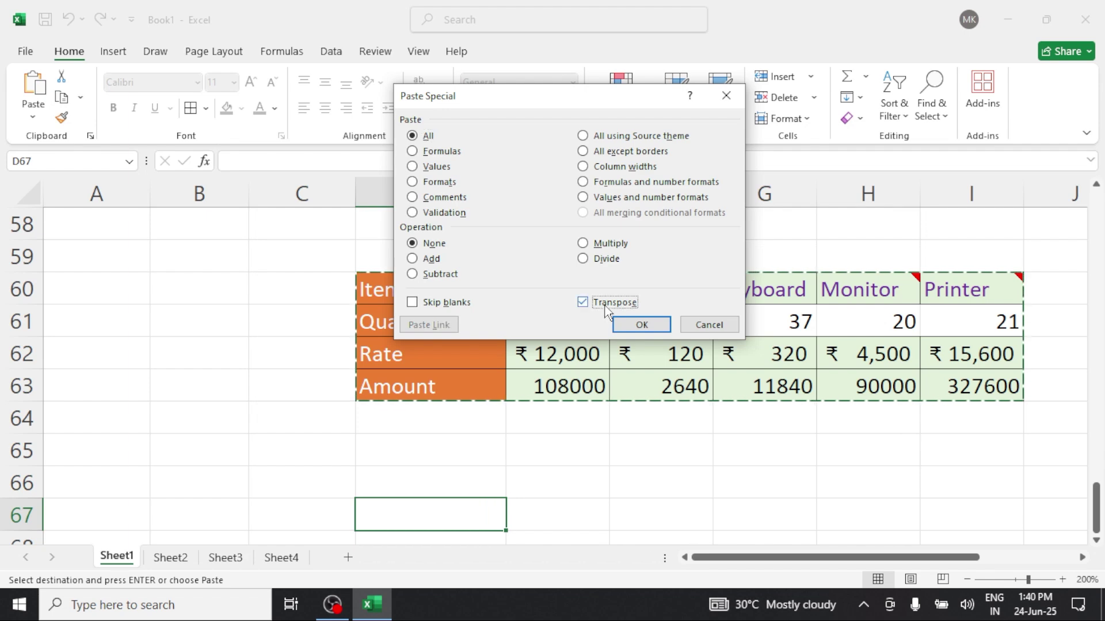
click(640, 325)
scroll(518, 345, down, 2)
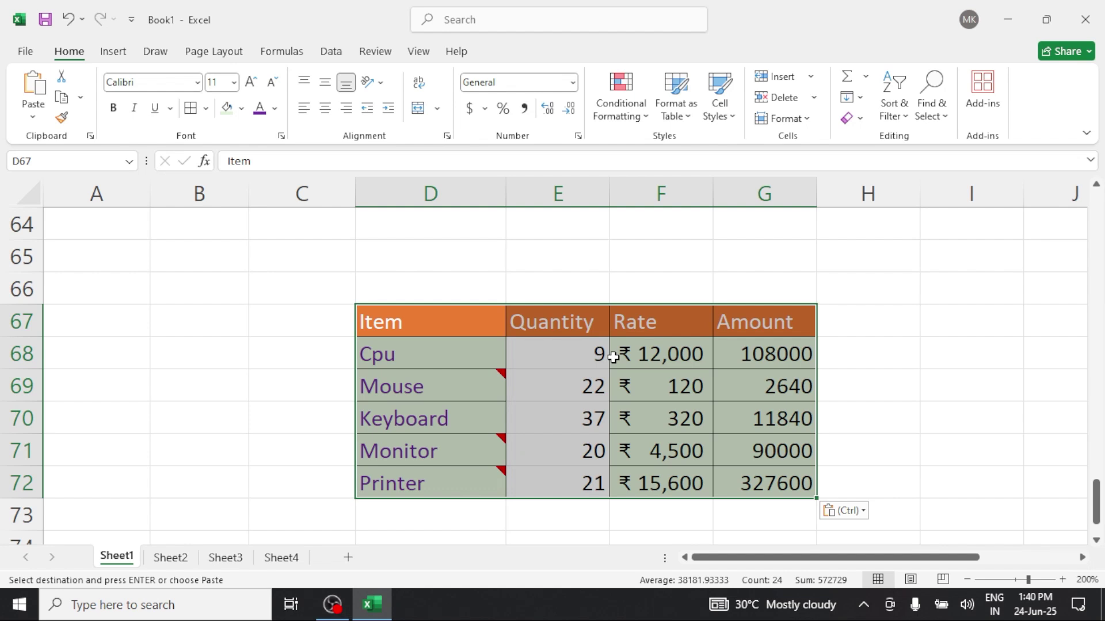
scroll(612, 357, up, 1)
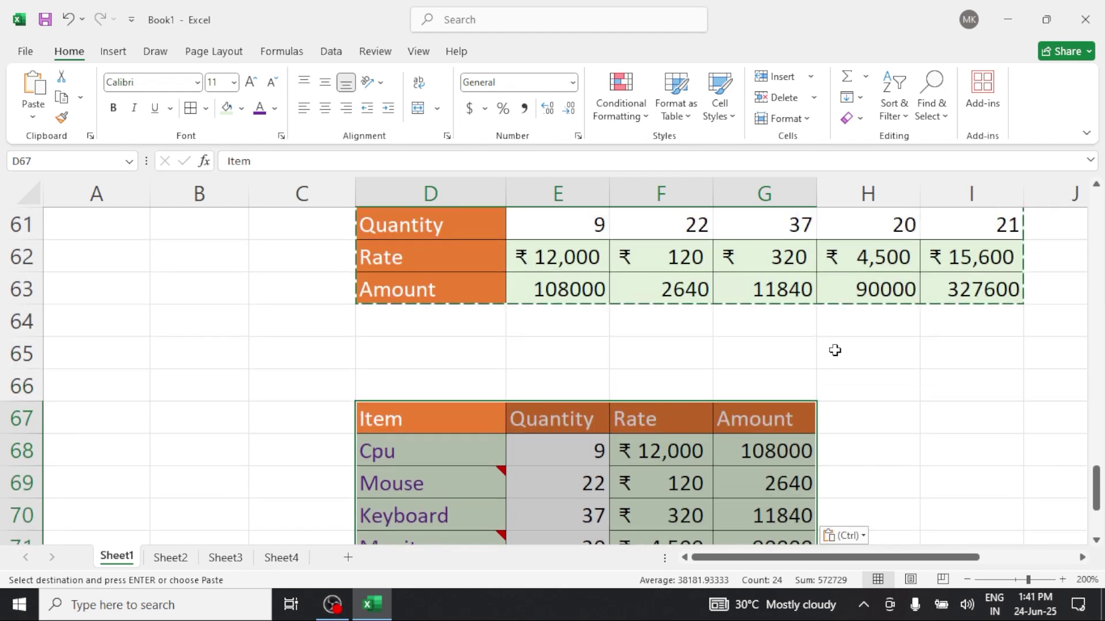
click(940, 357)
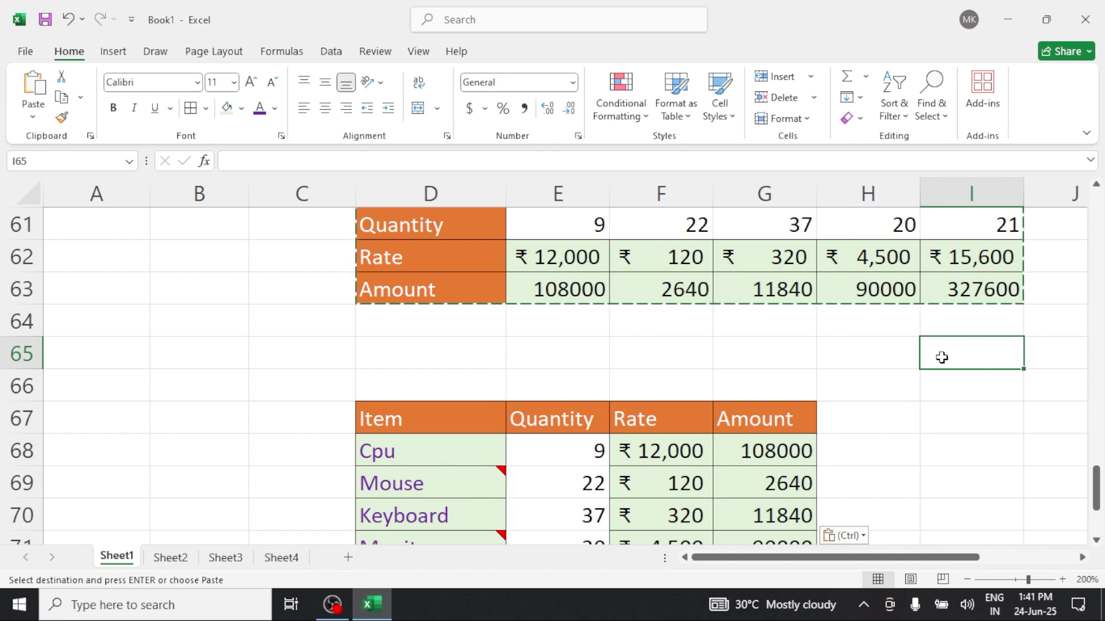
key(Escape)
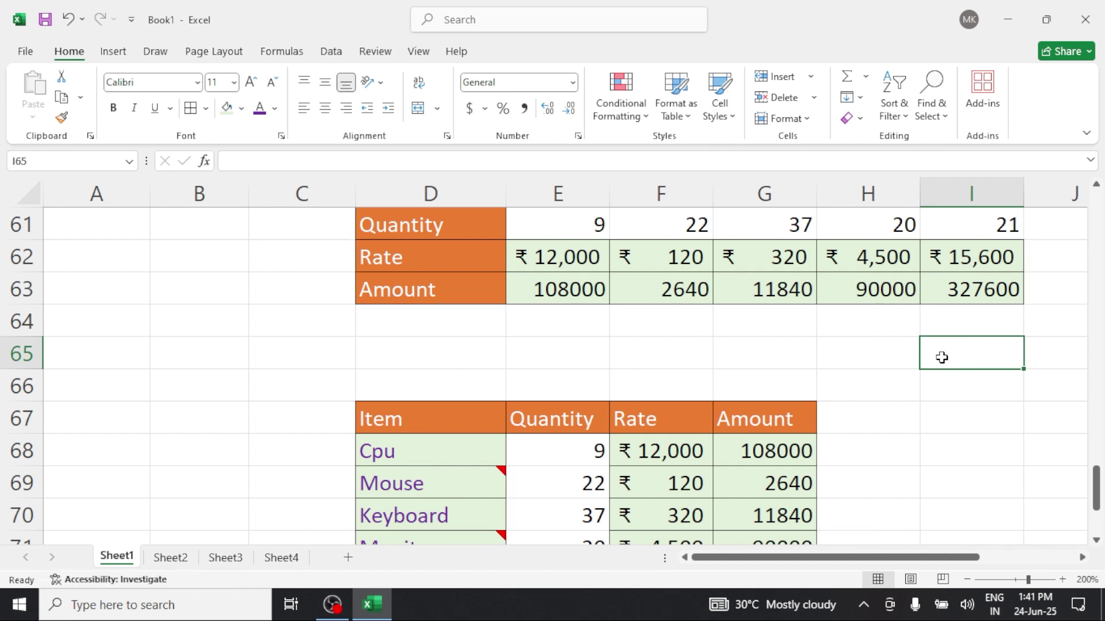
Enter the item name Smps in the empty cell I66
click(946, 393)
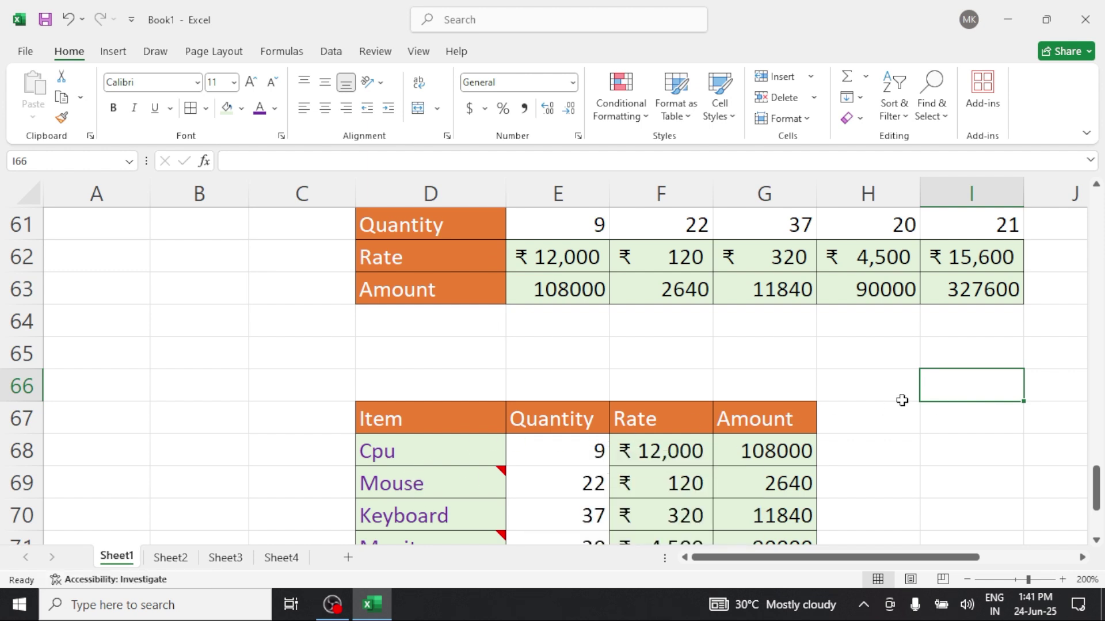
text(S)
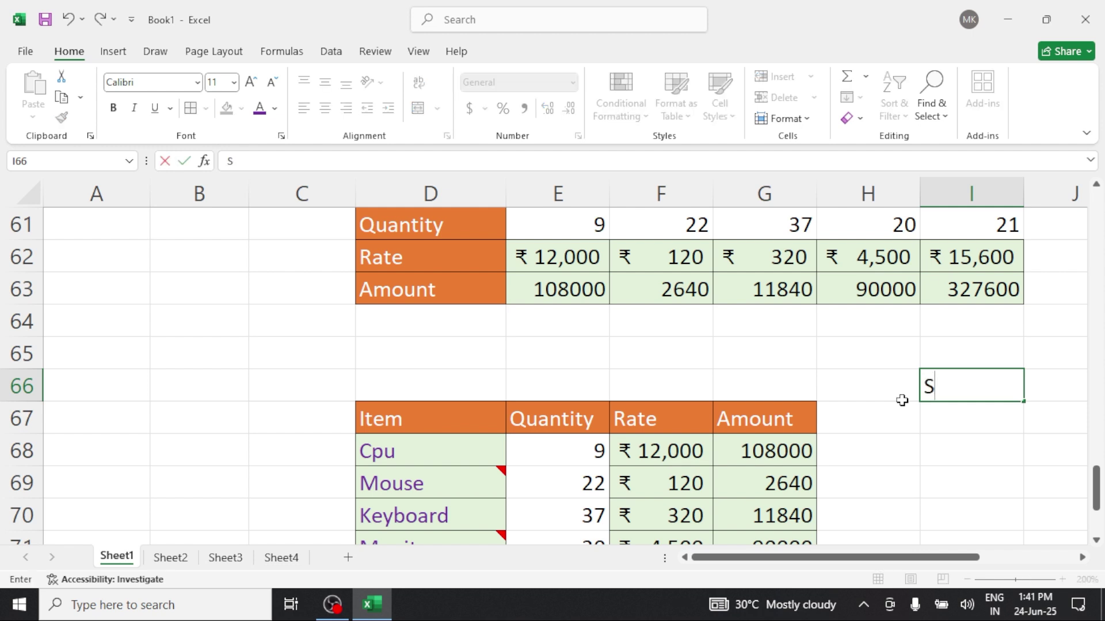
text(mps)
click(979, 454)
Copy the Smps cell I66 and paste it onto the Cpu cell D68 using Paste Special with All and Skip blanks enabled
click(934, 386)
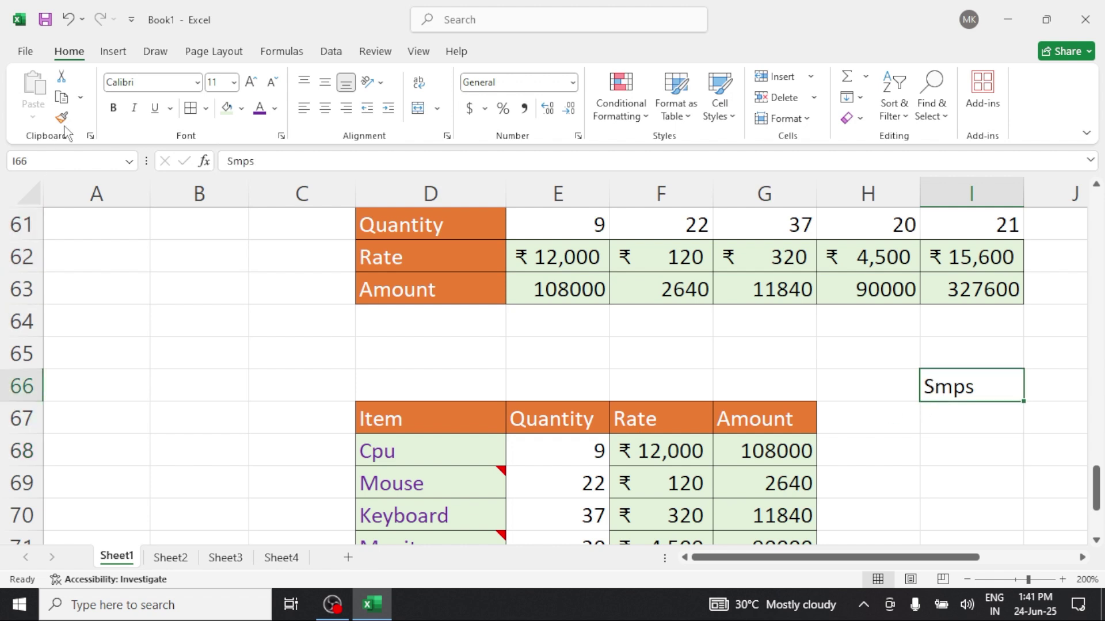
click(61, 95)
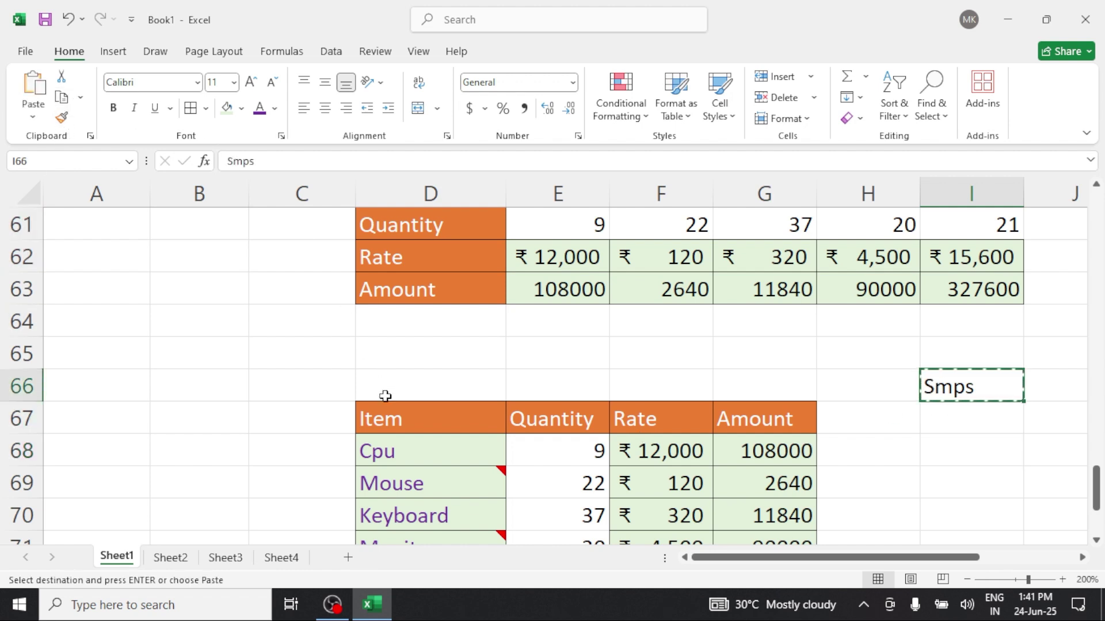
click(410, 446)
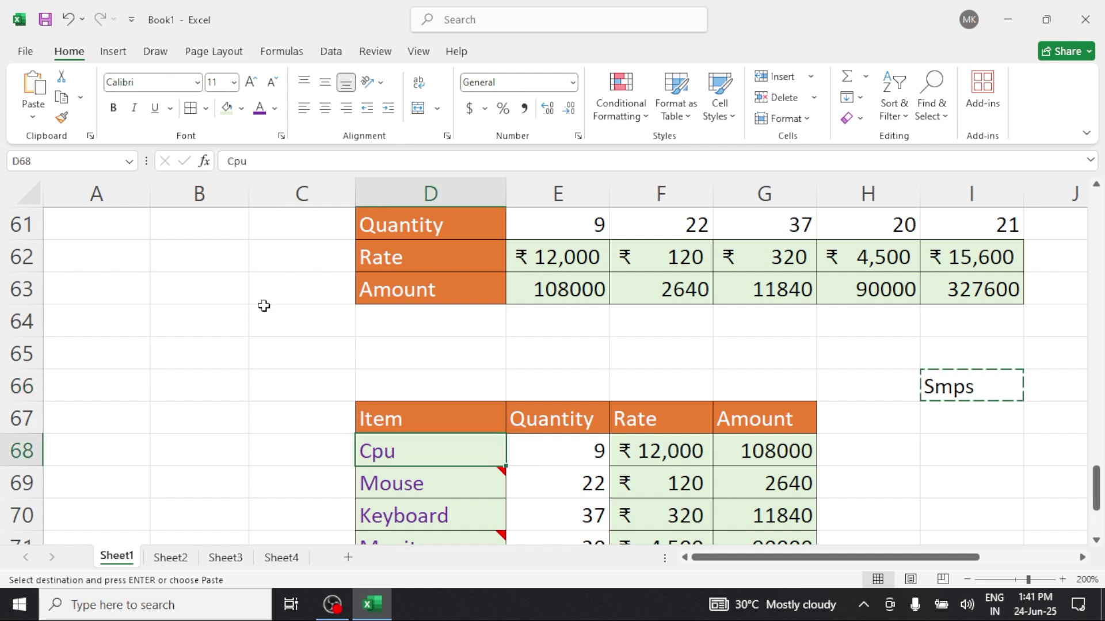
click(33, 117)
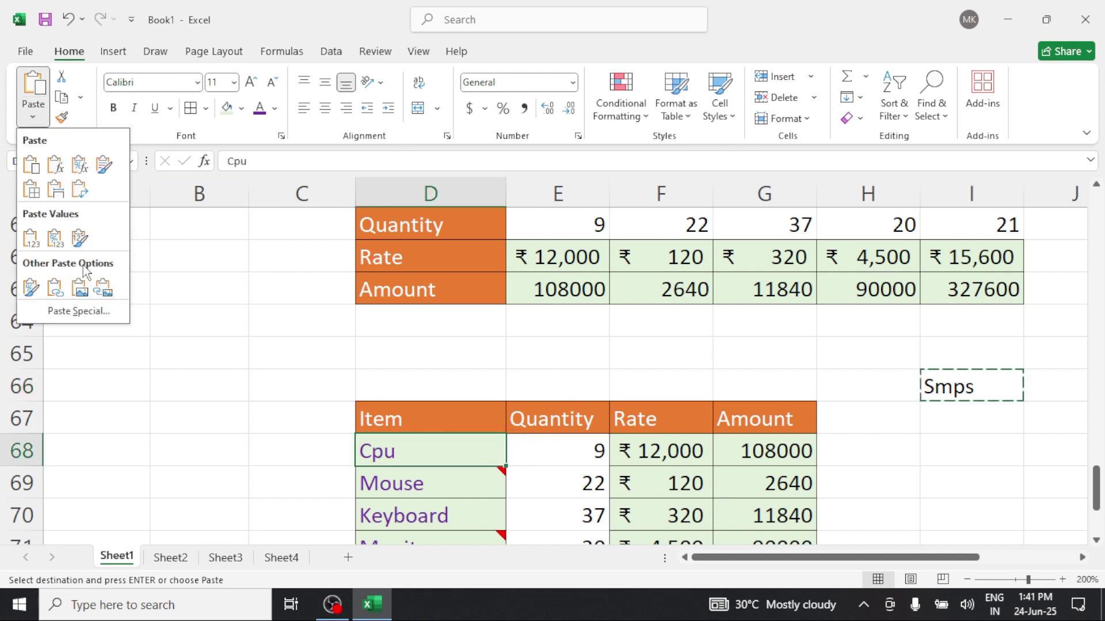
click(101, 311)
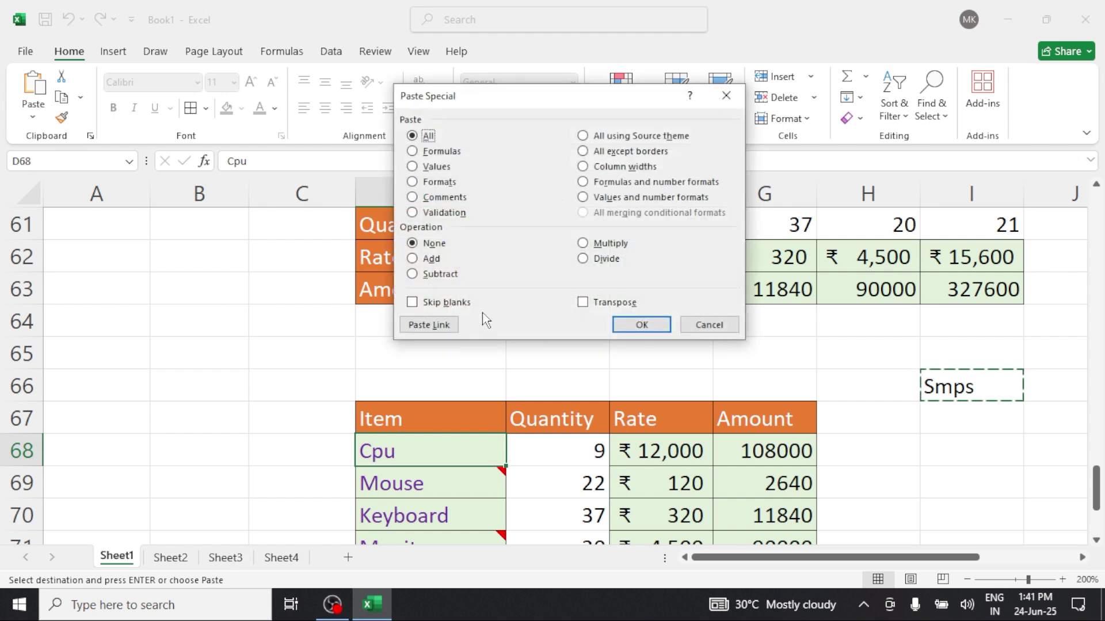
click(460, 305)
click(639, 326)
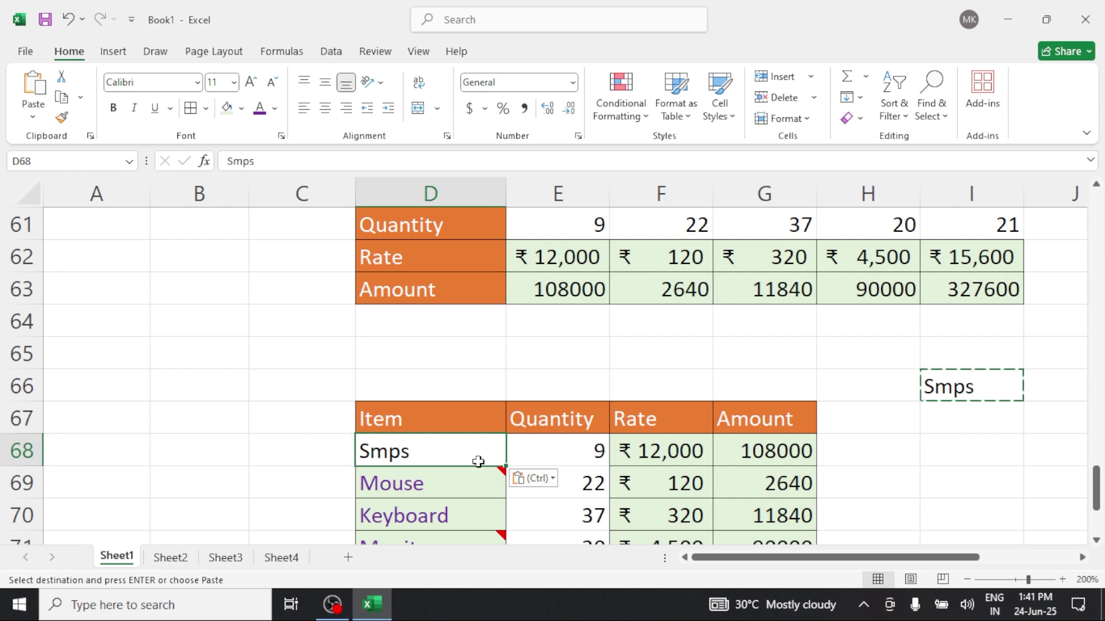
Copy the original Item, Quantity, Rate and Amount table in A1:D6
click(297, 379)
scroll(297, 379, up, 6)
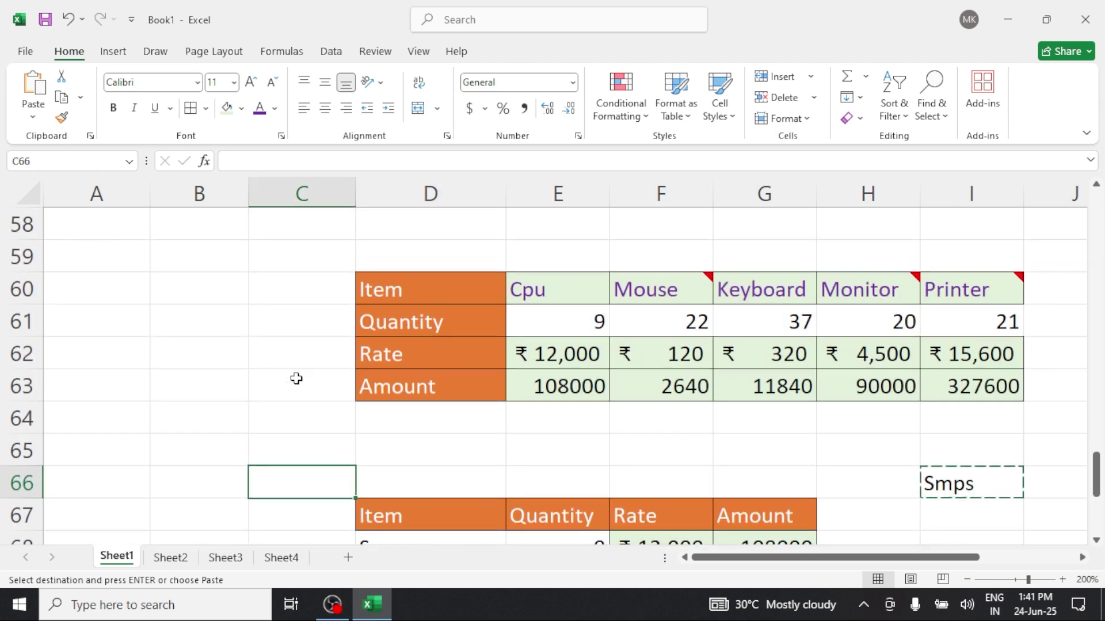
scroll(290, 362, up, 10)
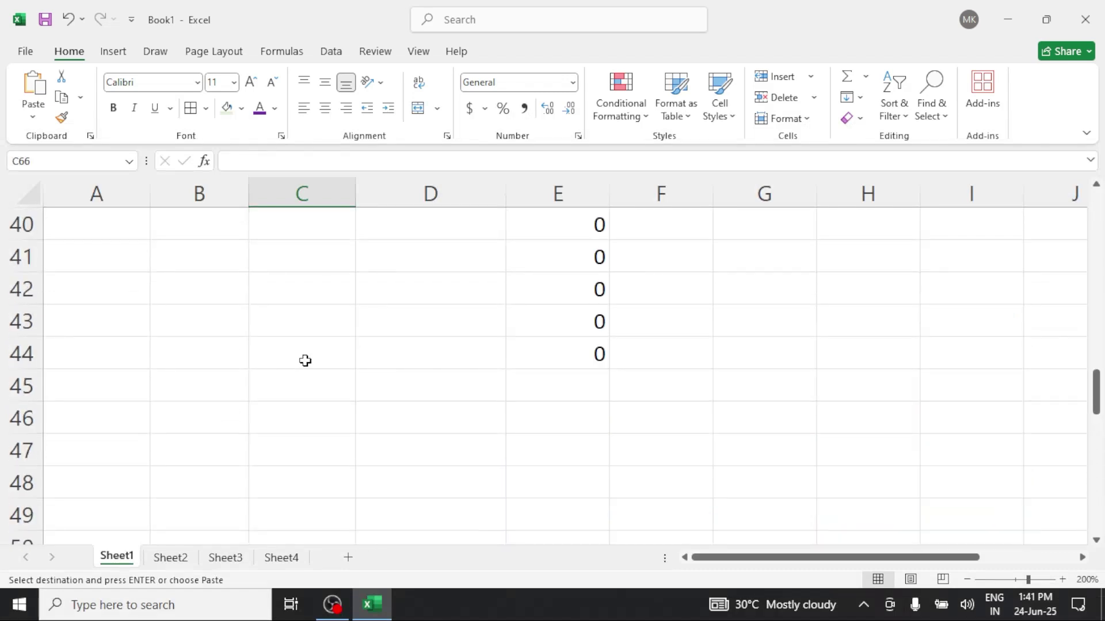
scroll(304, 360, up, 4)
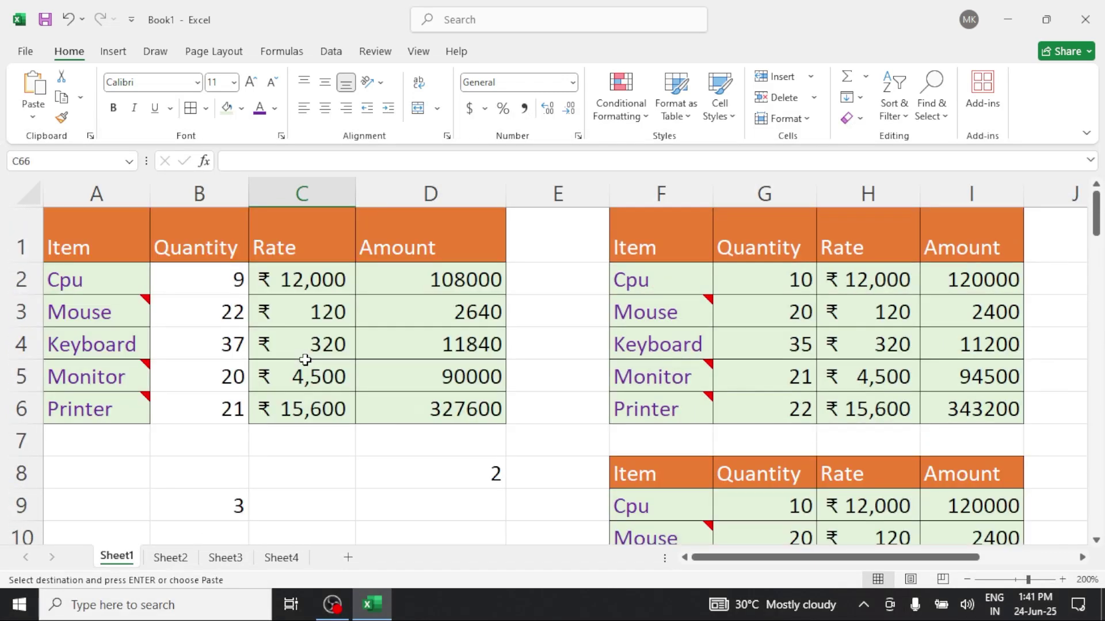
drag(350, 327, 436, 415)
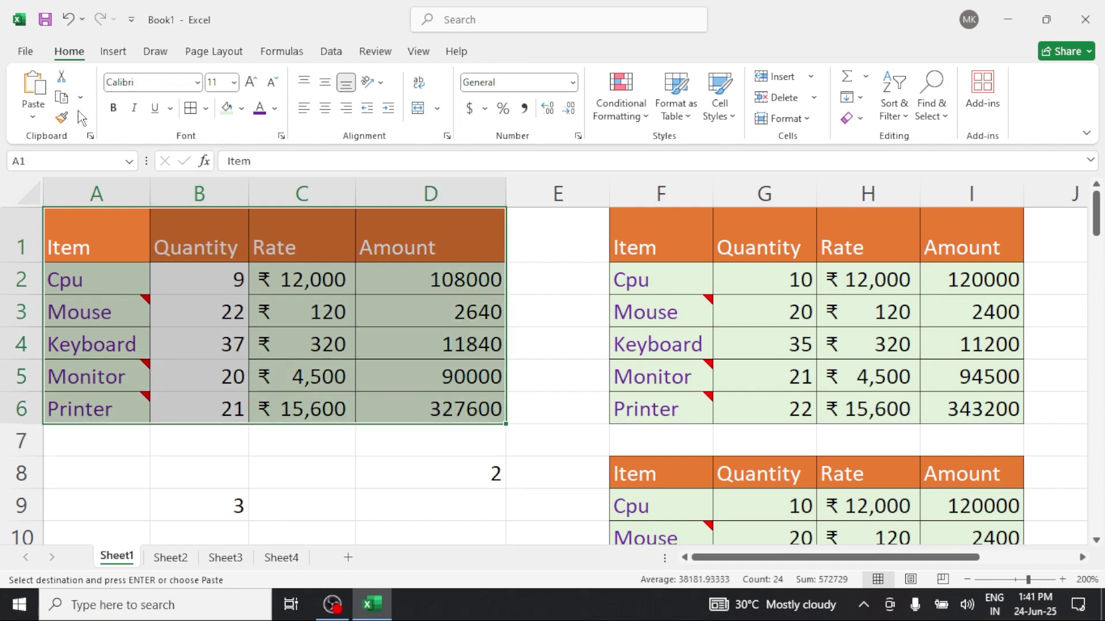
click(61, 98)
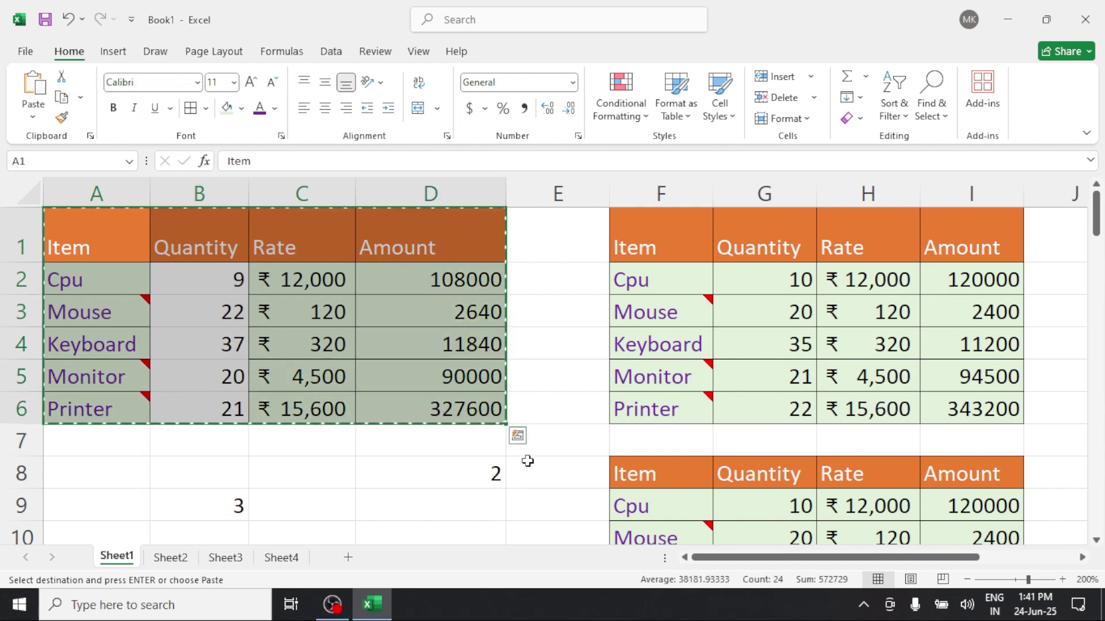
Paste the copied table at K1 as linked cells using the Paste Link option of Paste Special
scroll(444, 493, down, 2)
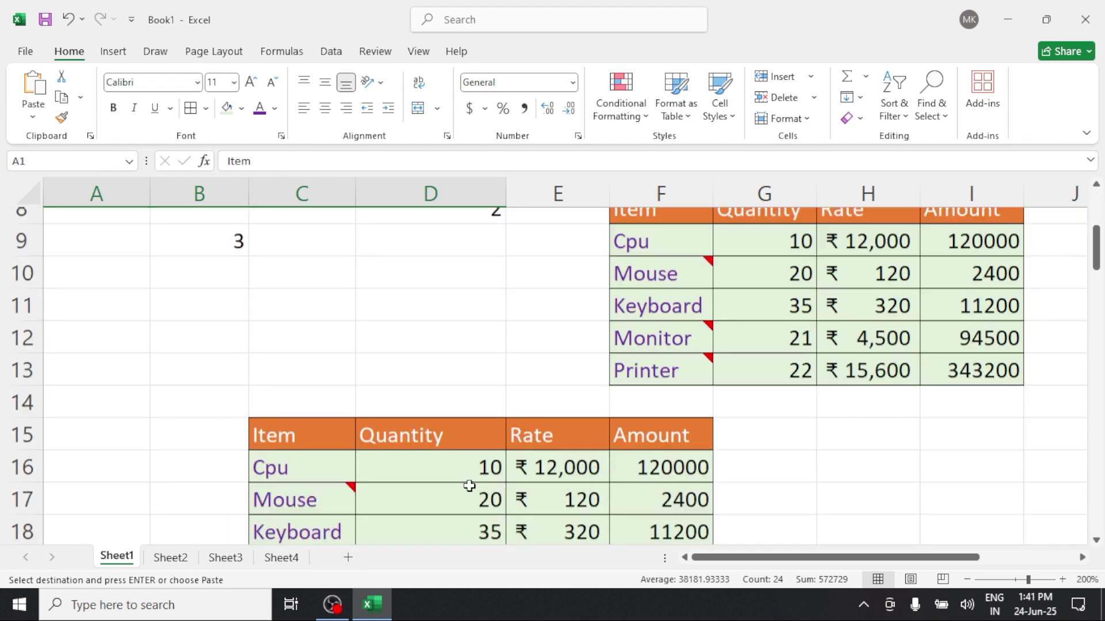
scroll(530, 462, down, 1)
scroll(580, 447, up, 3)
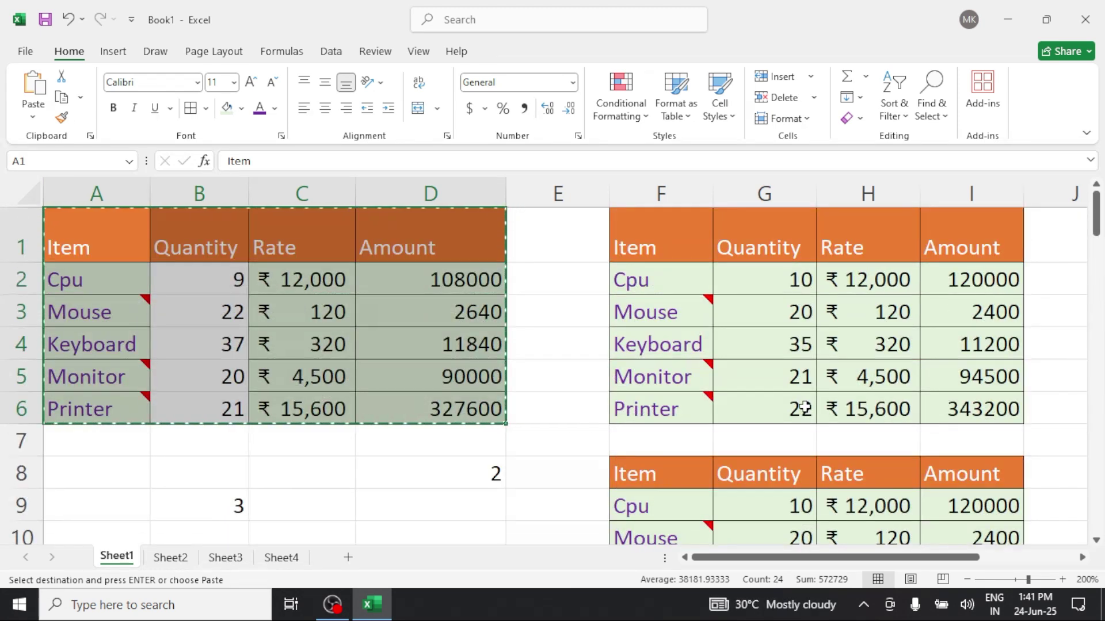
drag(898, 557, 993, 557)
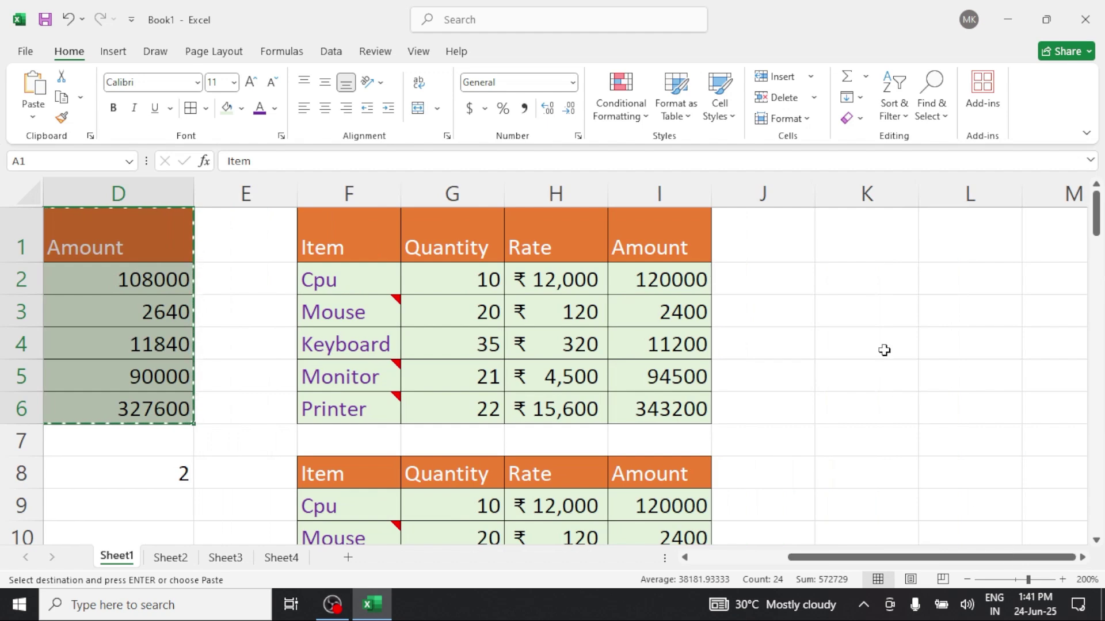
click(850, 245)
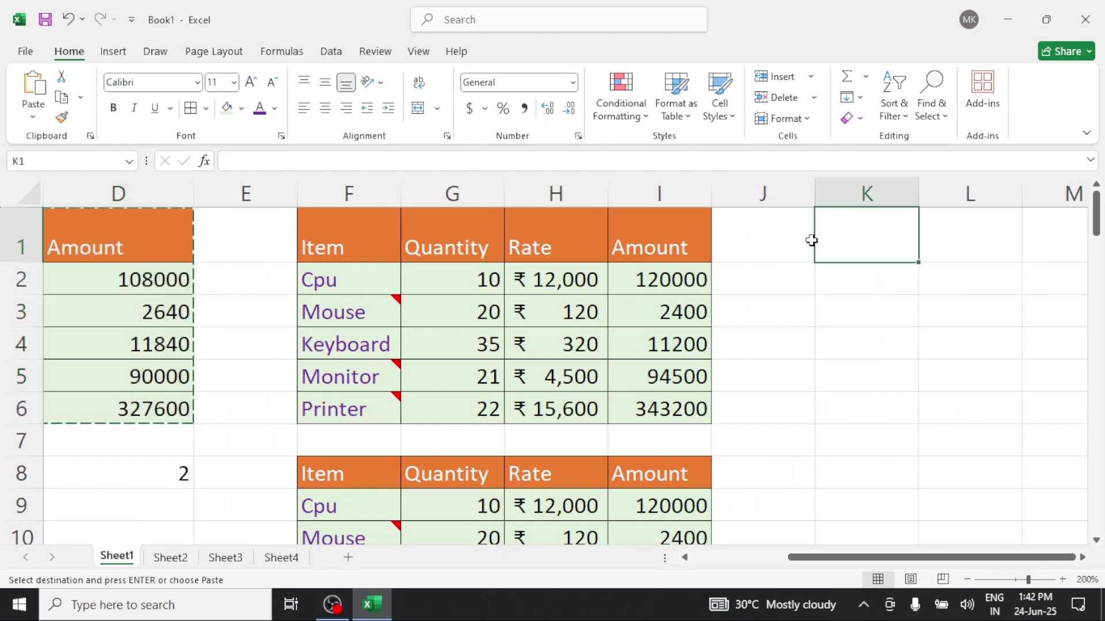
click(45, 118)
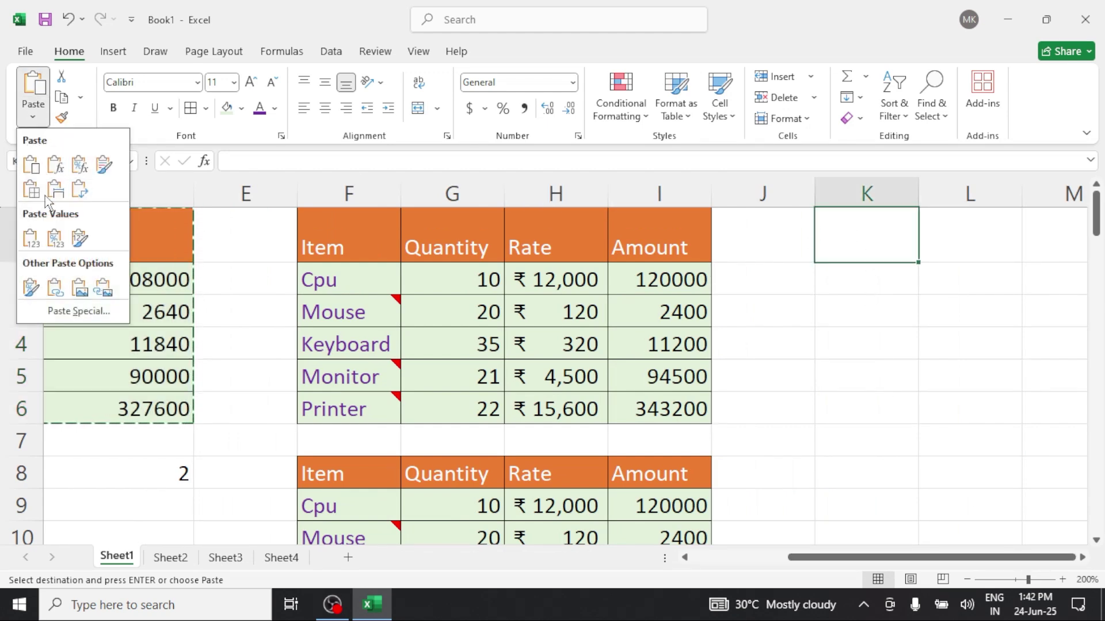
click(97, 310)
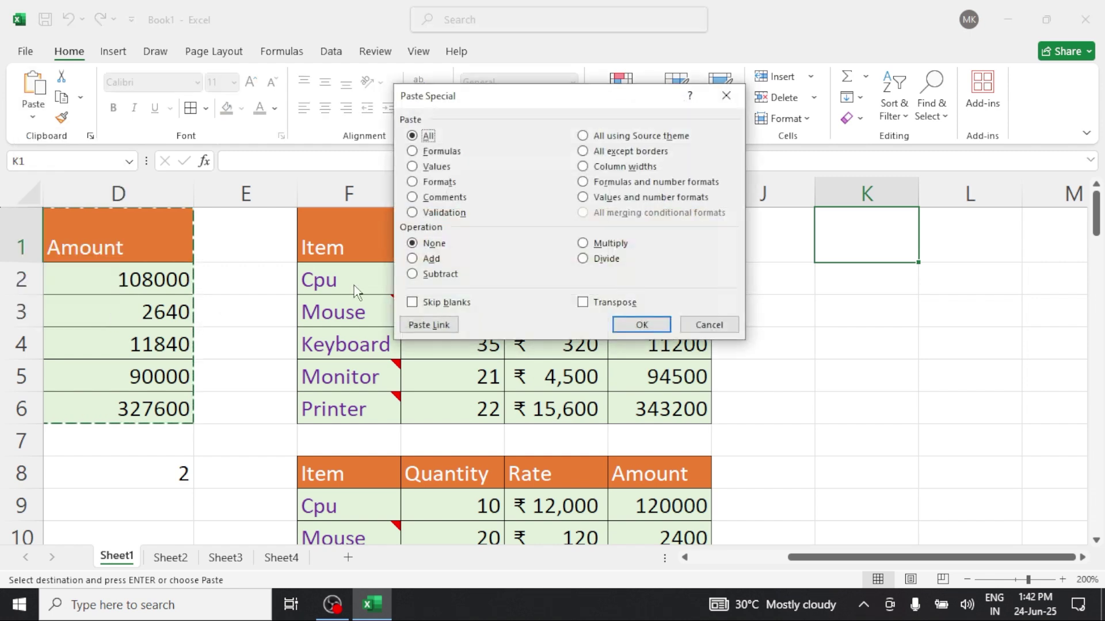
click(441, 326)
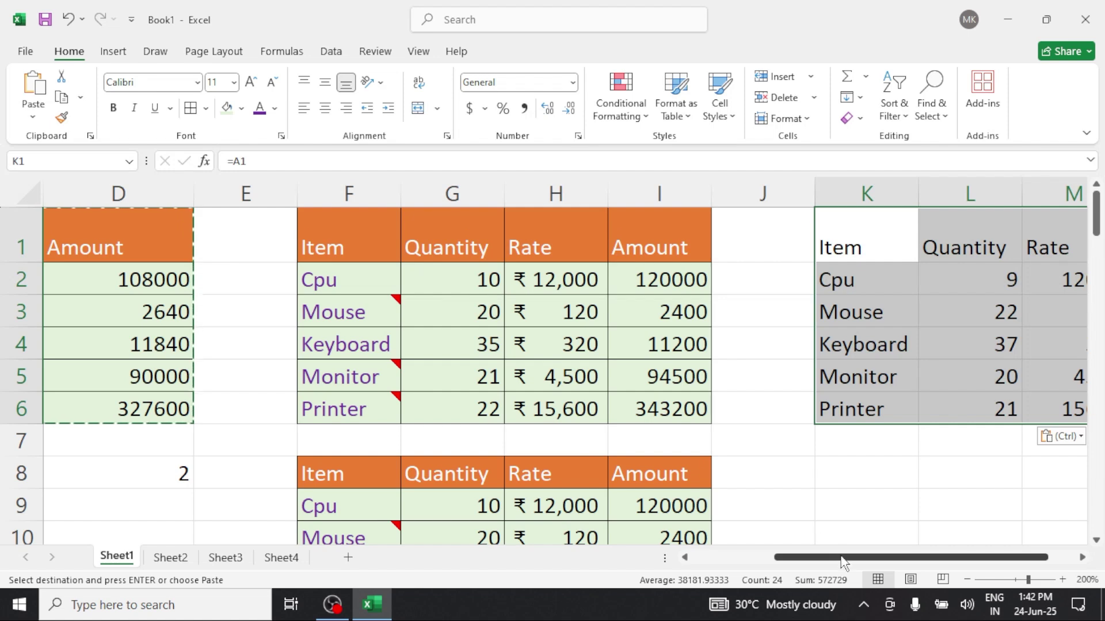
Set the Cpu rate in C2 of the original table to 15000 and check the linked table at K1
drag(845, 558, 754, 572)
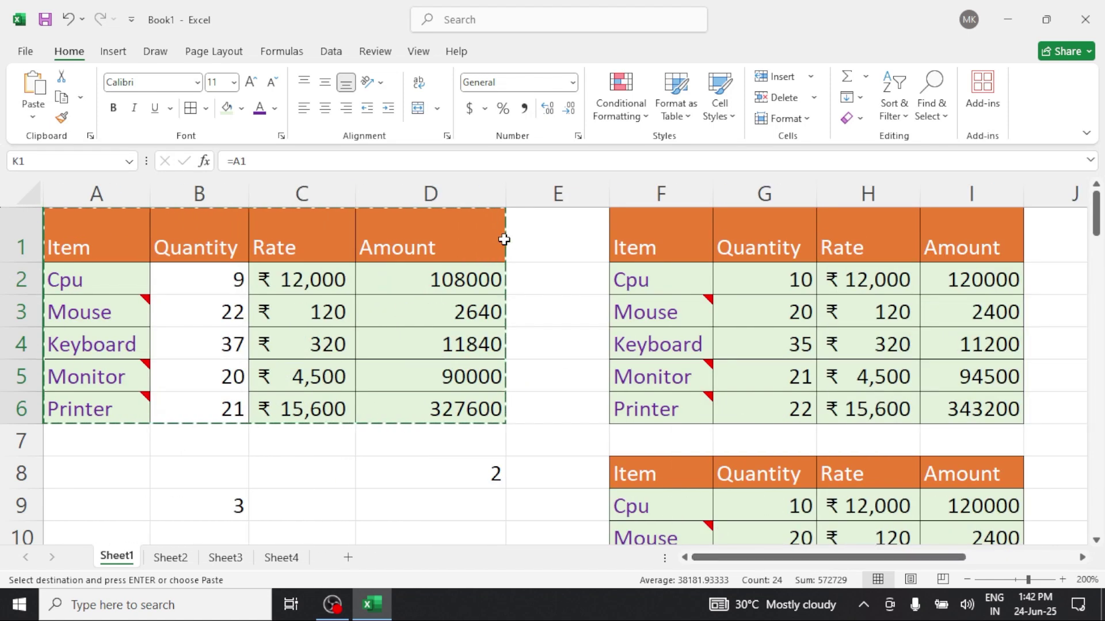
click(435, 283)
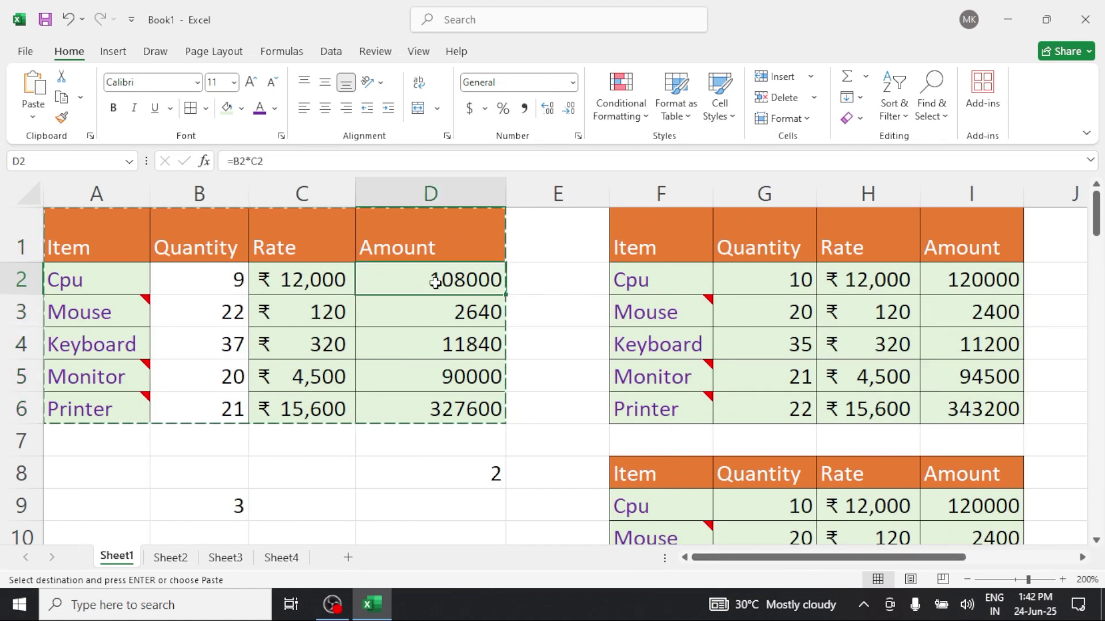
click(325, 288)
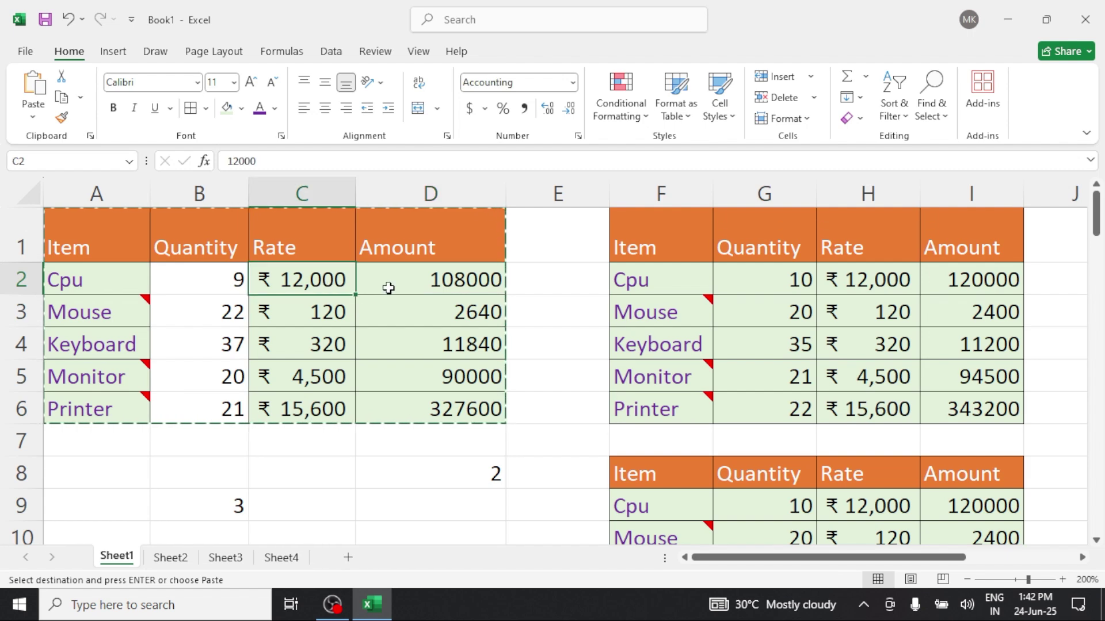
key(F2)
key(BackSpace)
key(BackSpace)
key(BackSpace)
key(BackSpace)
key(BackSpace)
text(15000)
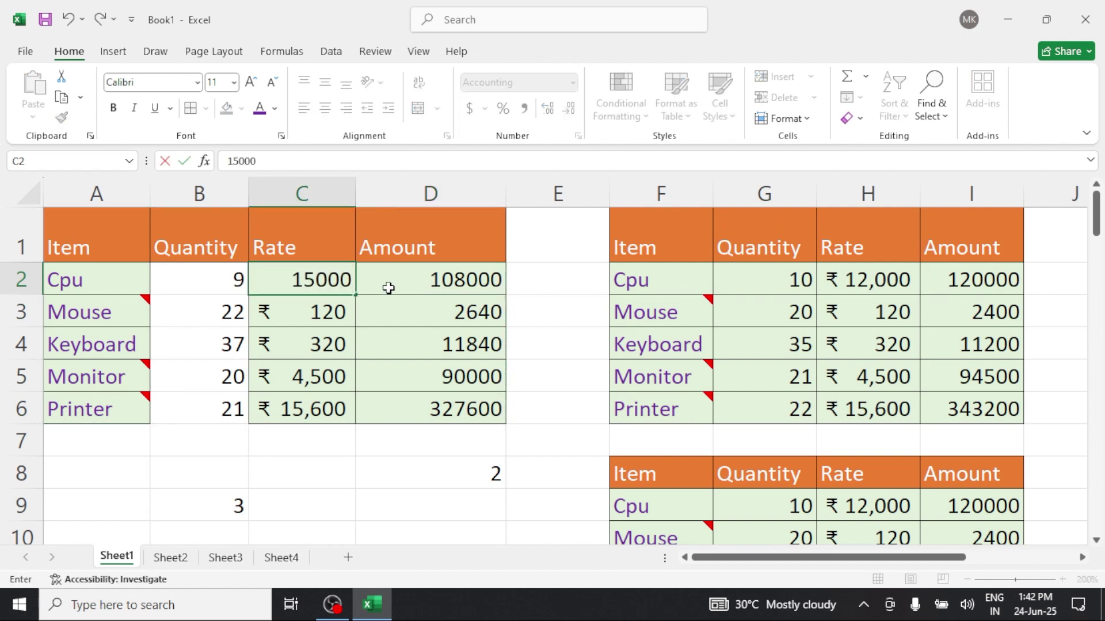
key(Return)
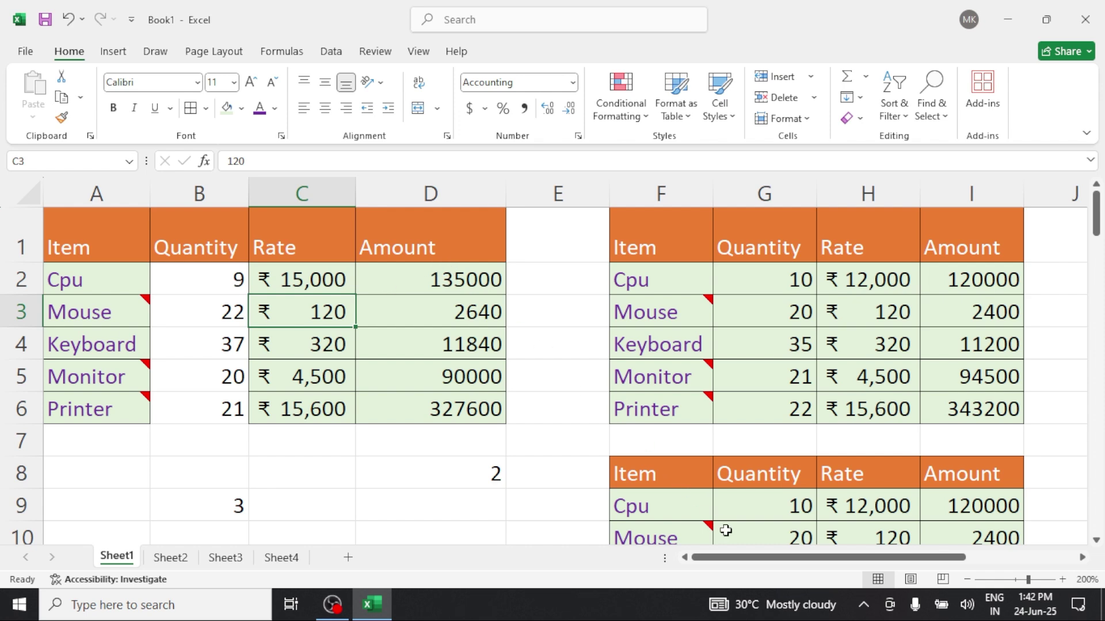
drag(738, 566, 858, 563)
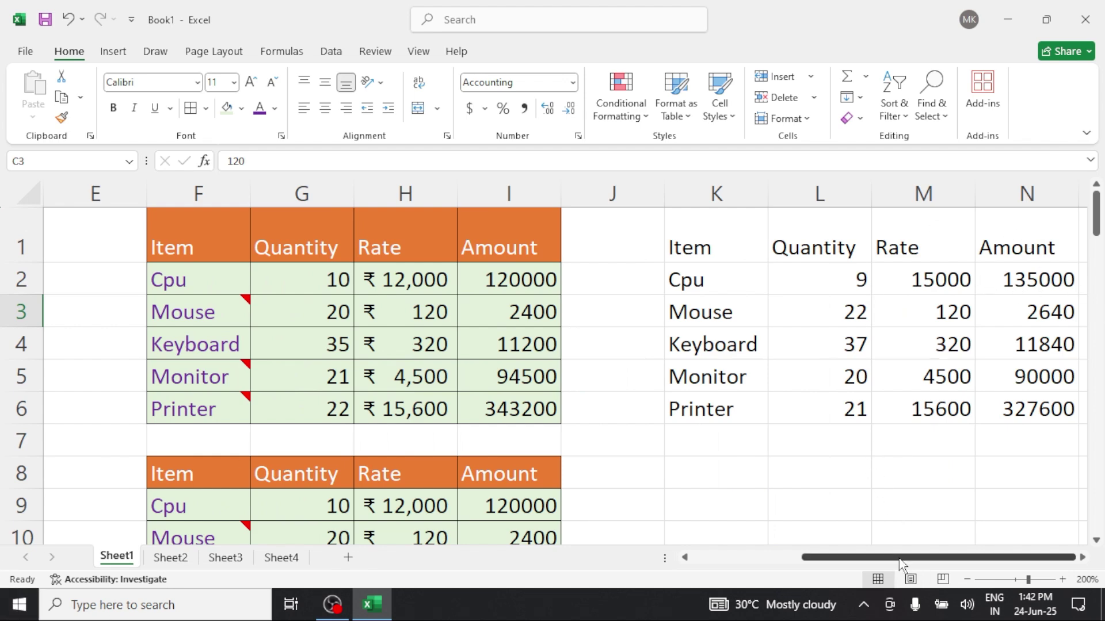
Set the Mouse rate in C3 of the original table to 2580 and check the linked table again
drag(902, 562, 850, 584)
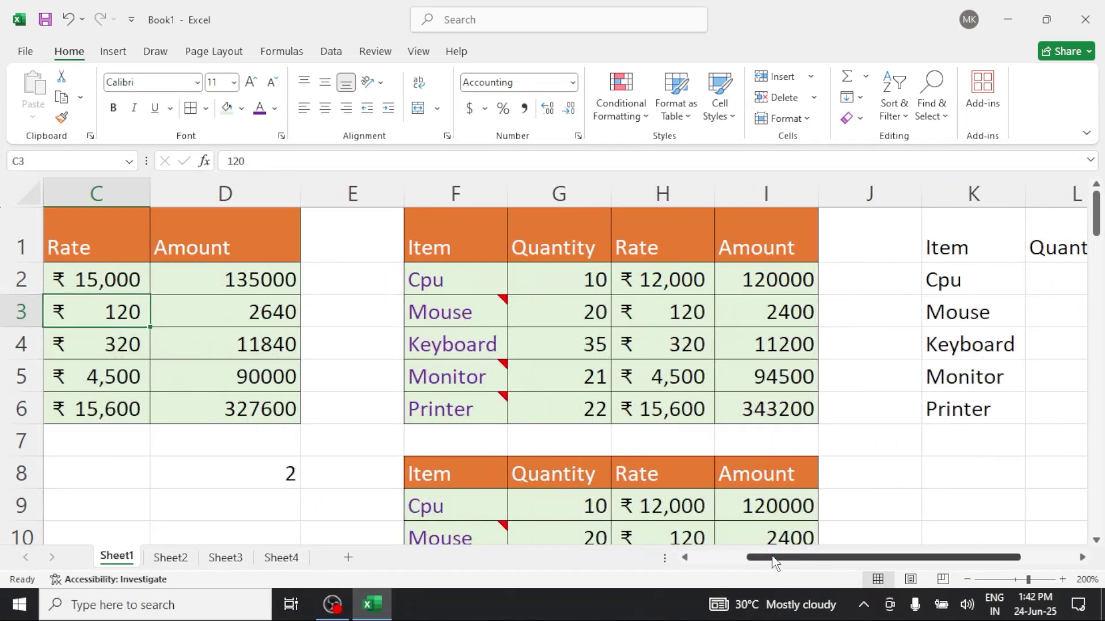
drag(759, 553, 703, 561)
click(361, 345)
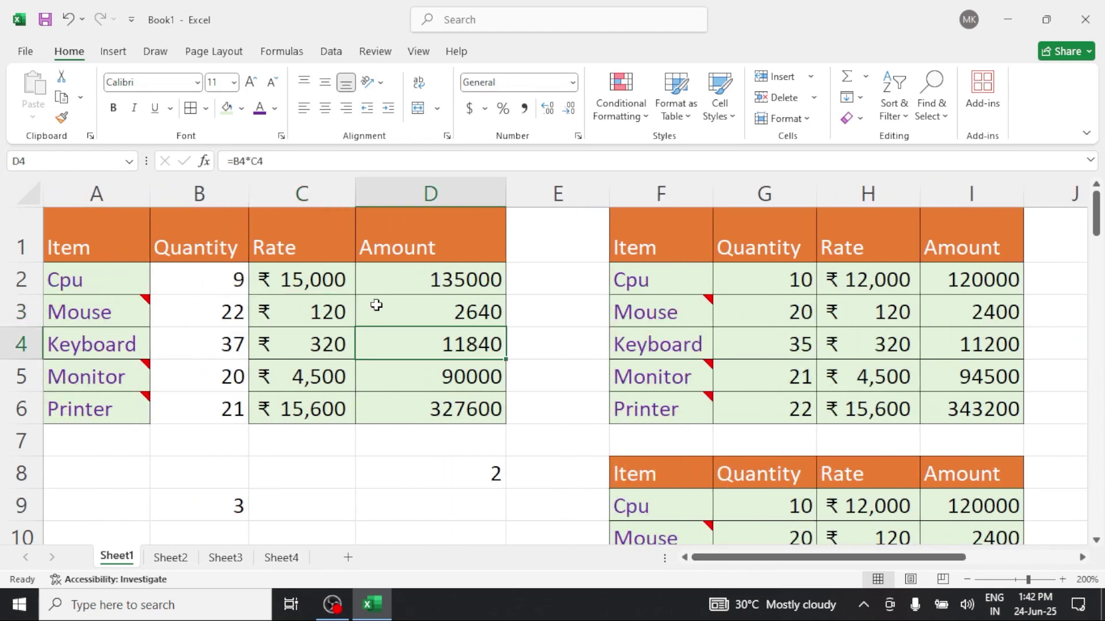
click(320, 312)
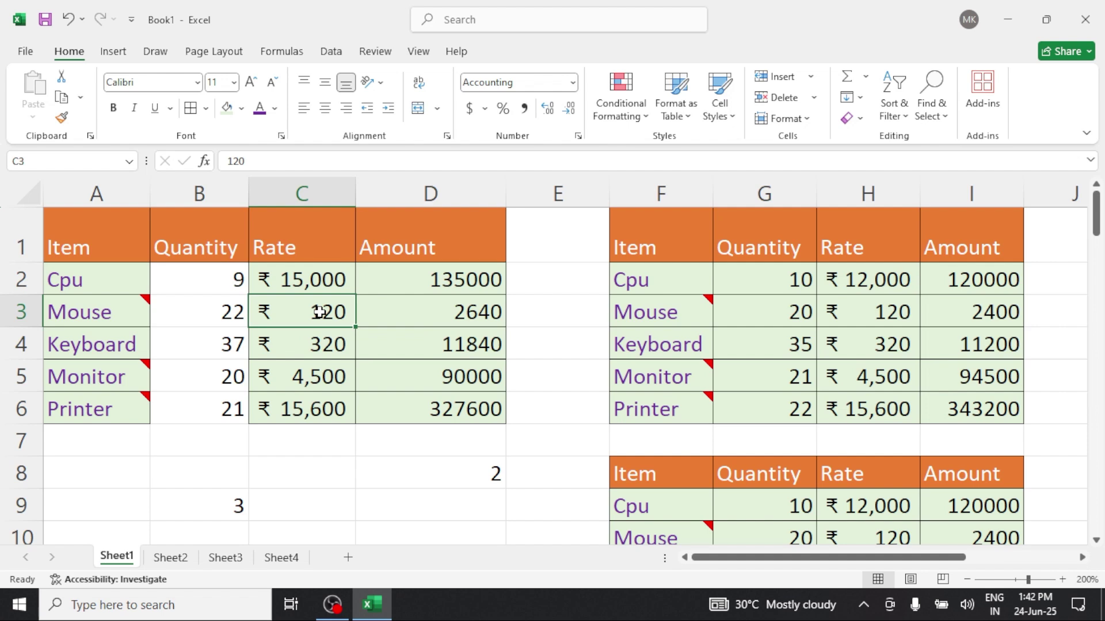
text(2580)
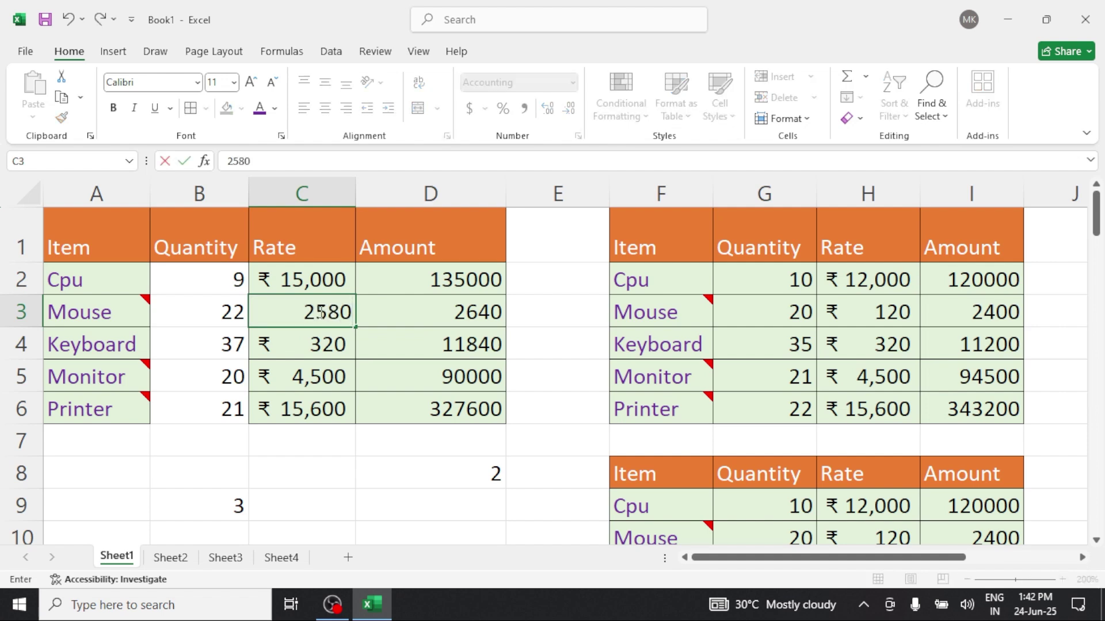
click(495, 469)
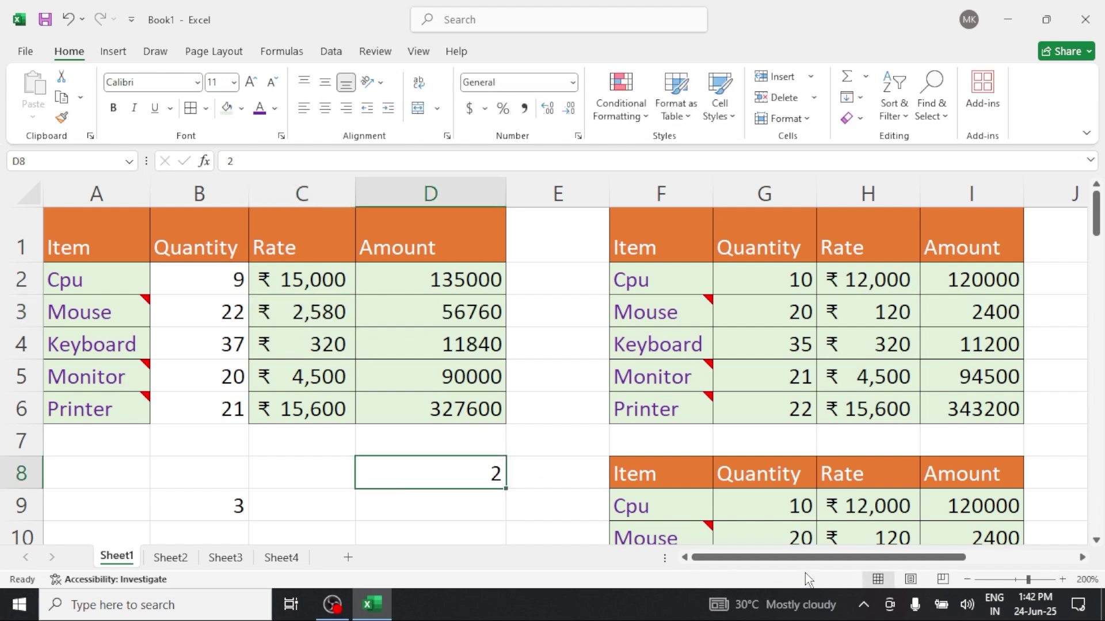
drag(807, 557, 920, 553)
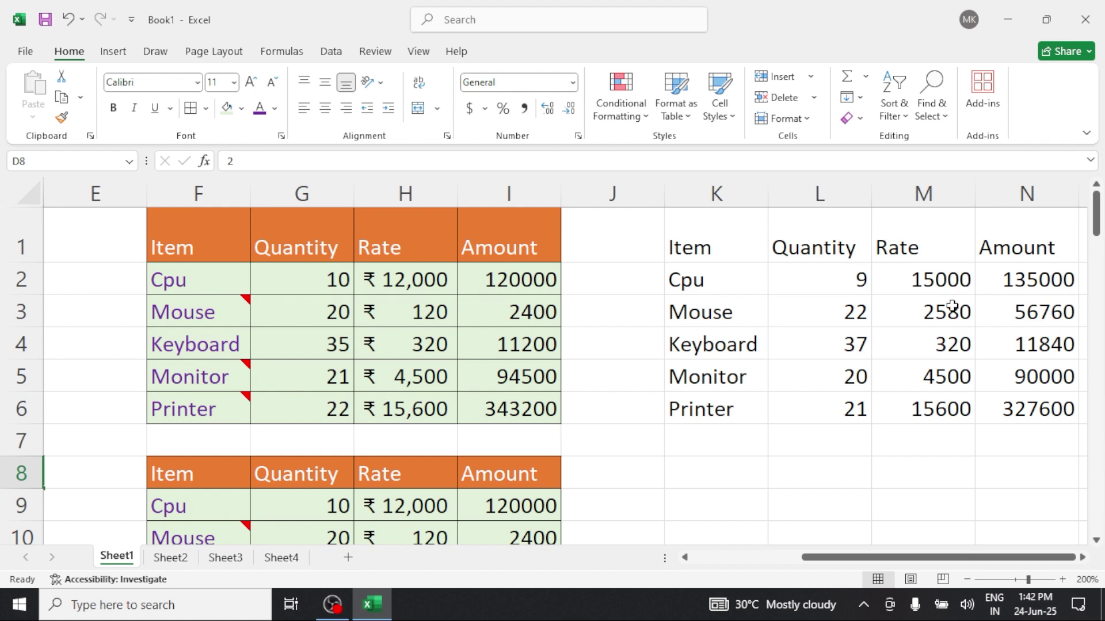
Copy the original Item, Quantity, Rate and Amount table in A1:D6
drag(965, 557, 839, 546)
click(520, 384)
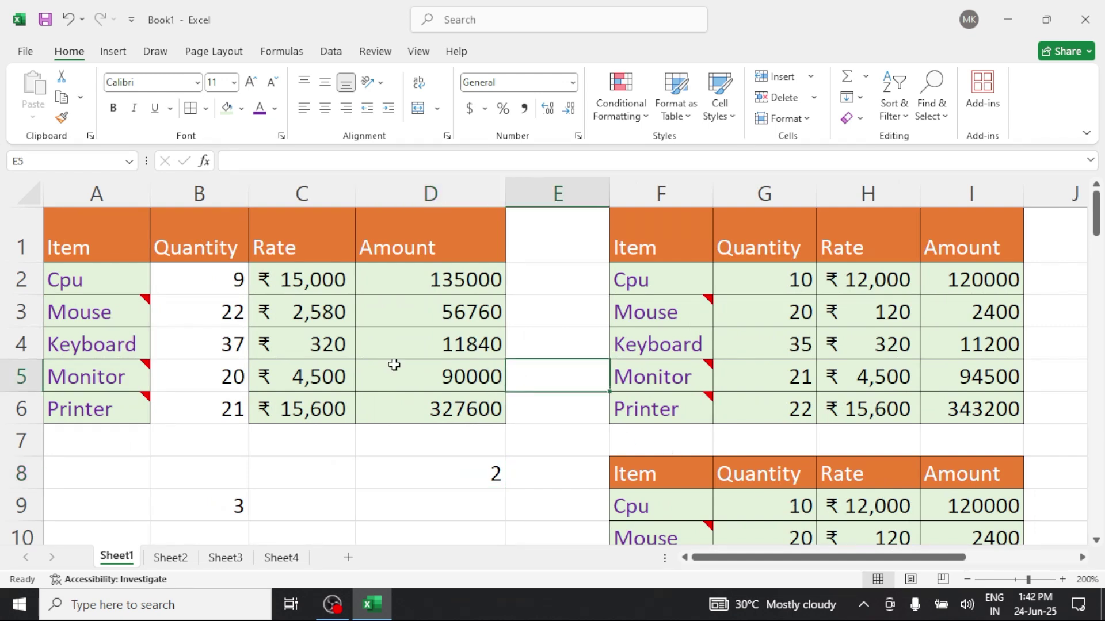
drag(96, 232, 437, 399)
right_click(363, 273)
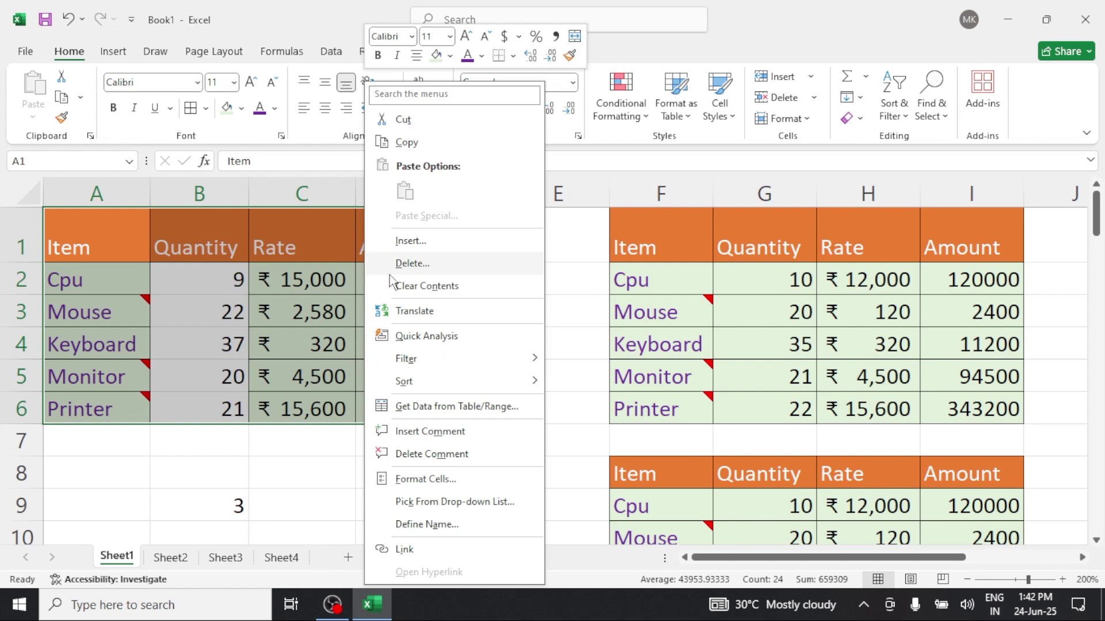
click(407, 144)
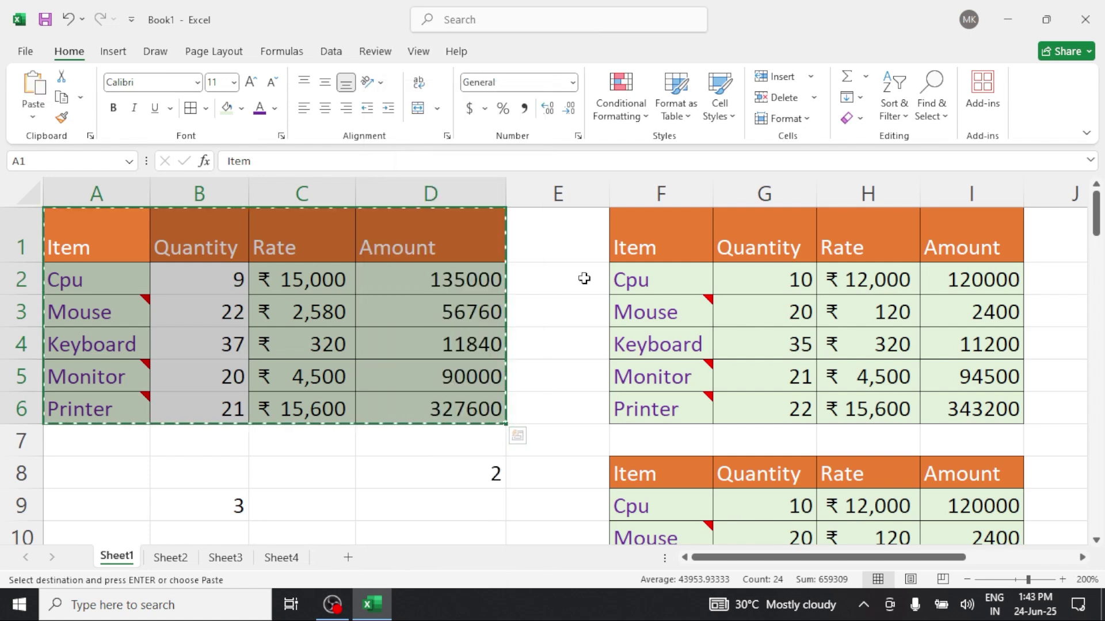
Paste the copied table with its full formatting at the empty cell G45
scroll(808, 476, down, 3)
scroll(807, 476, down, 10)
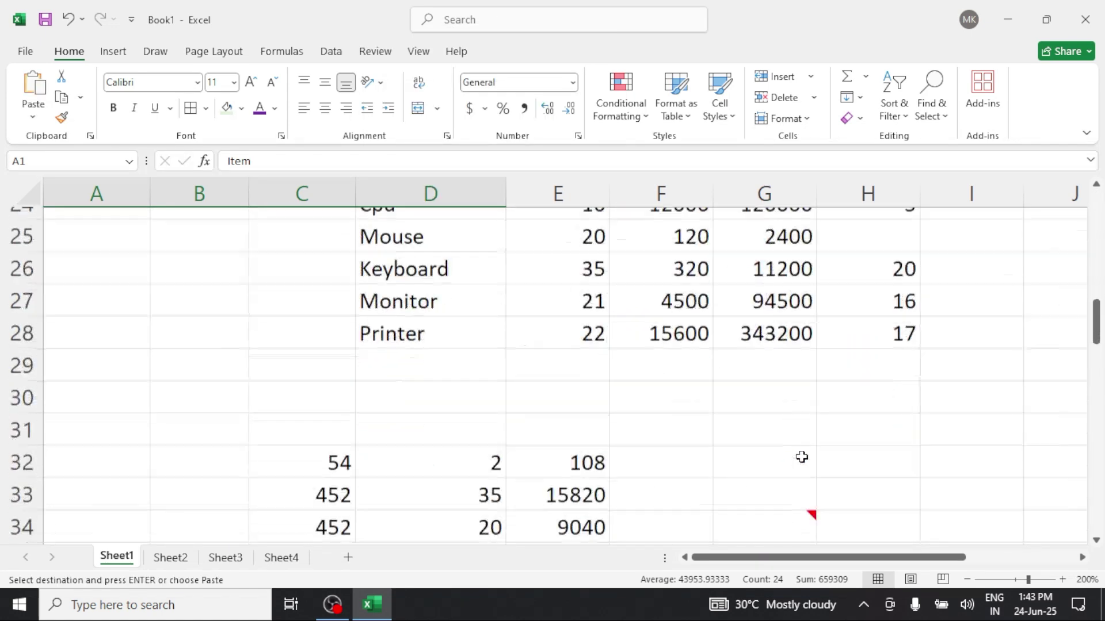
click(725, 382)
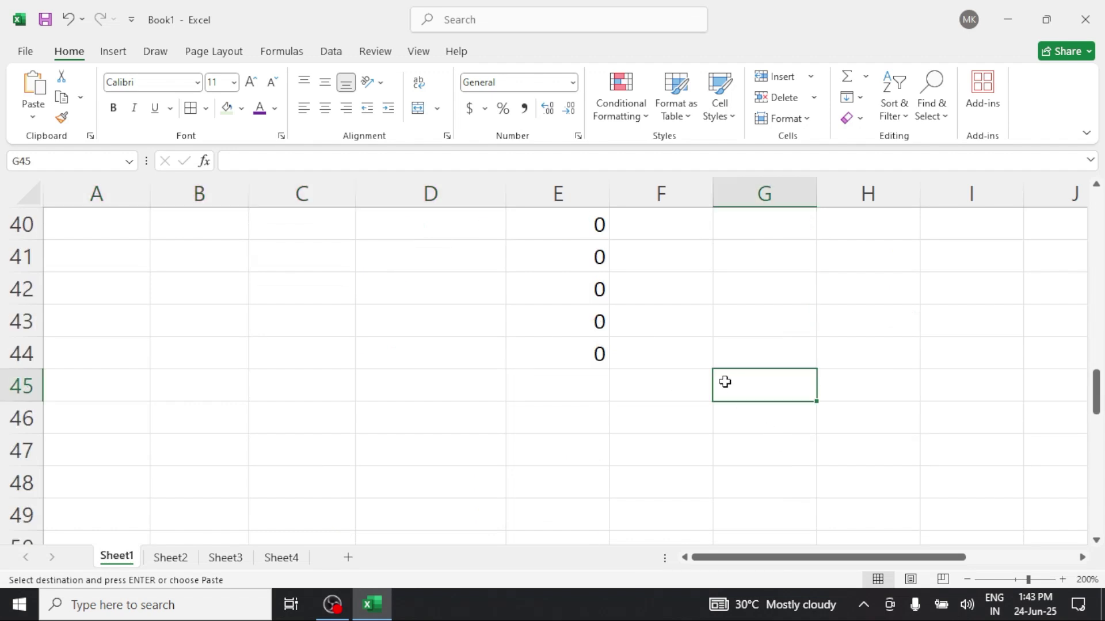
right_click(725, 382)
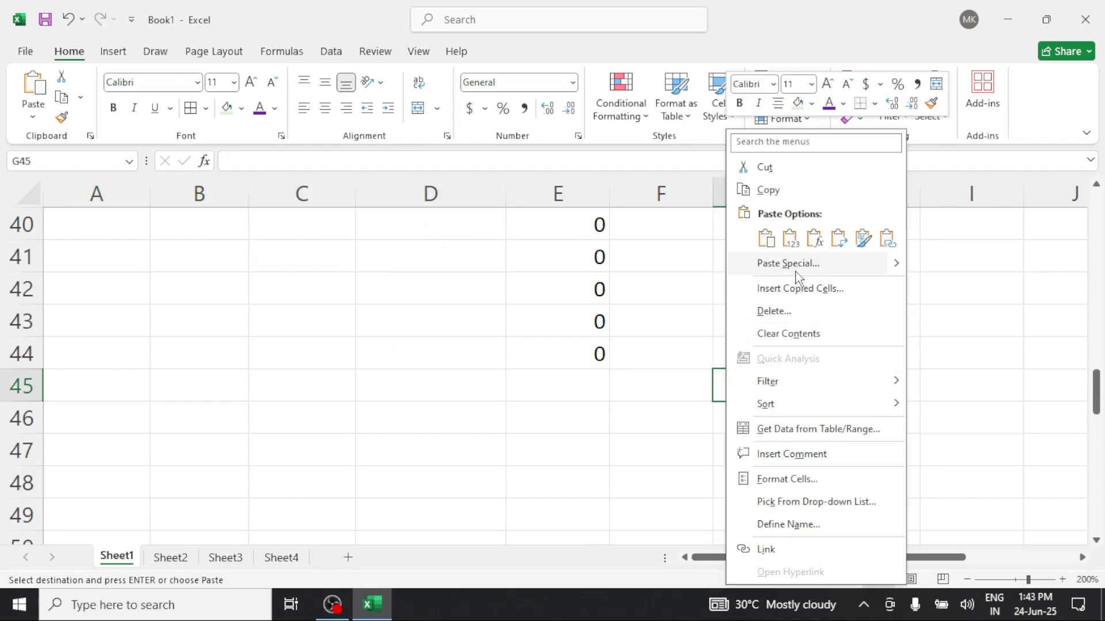
click(769, 240)
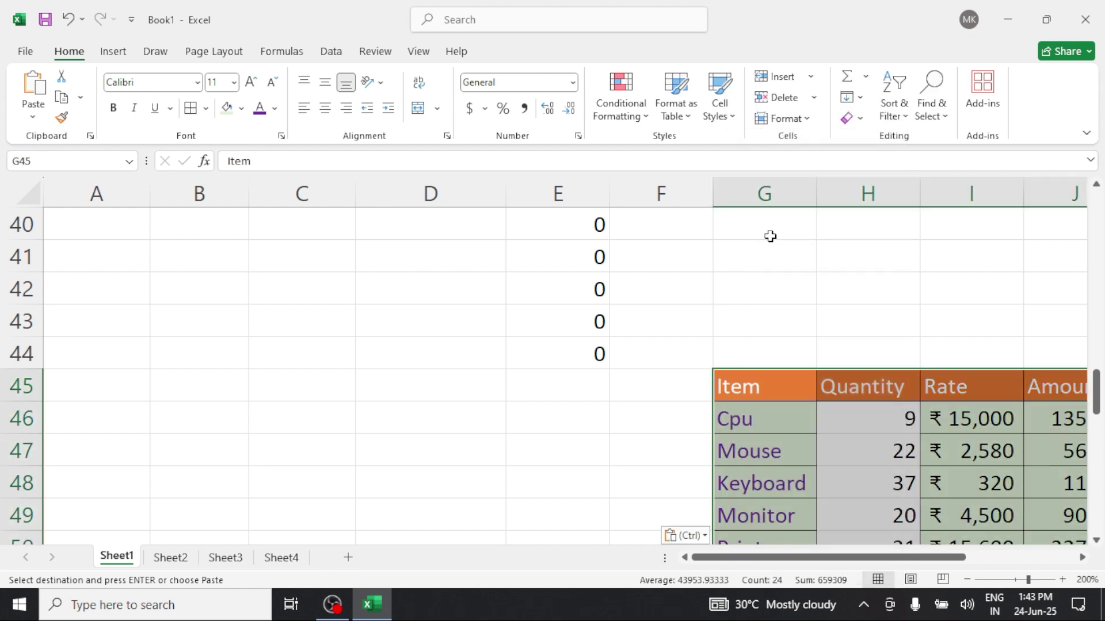
drag(875, 561, 937, 563)
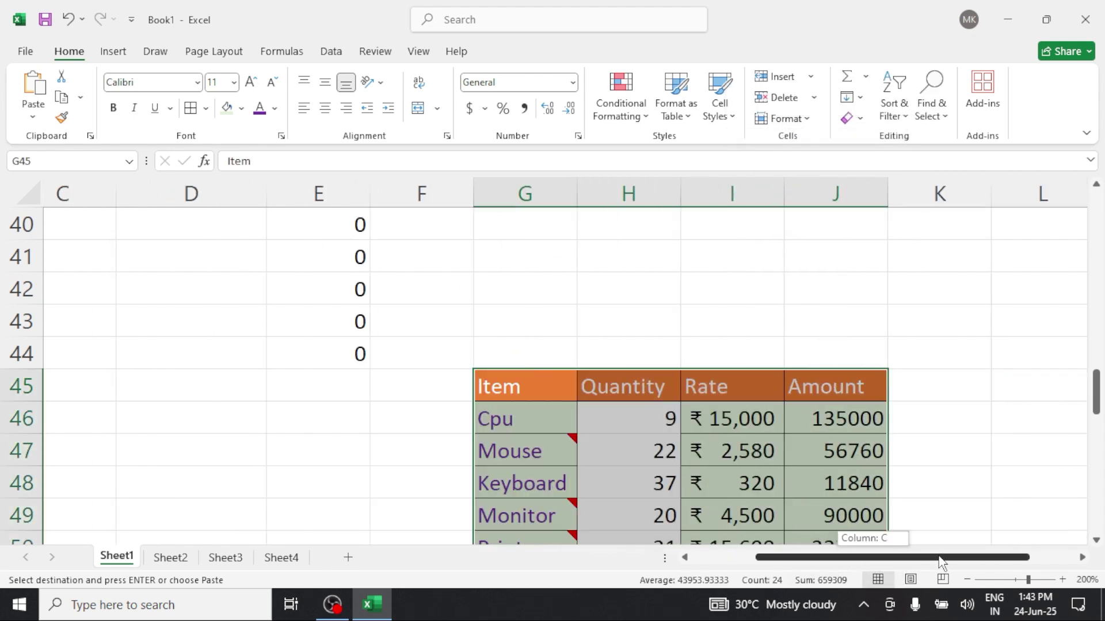
scroll(898, 454, down, 1)
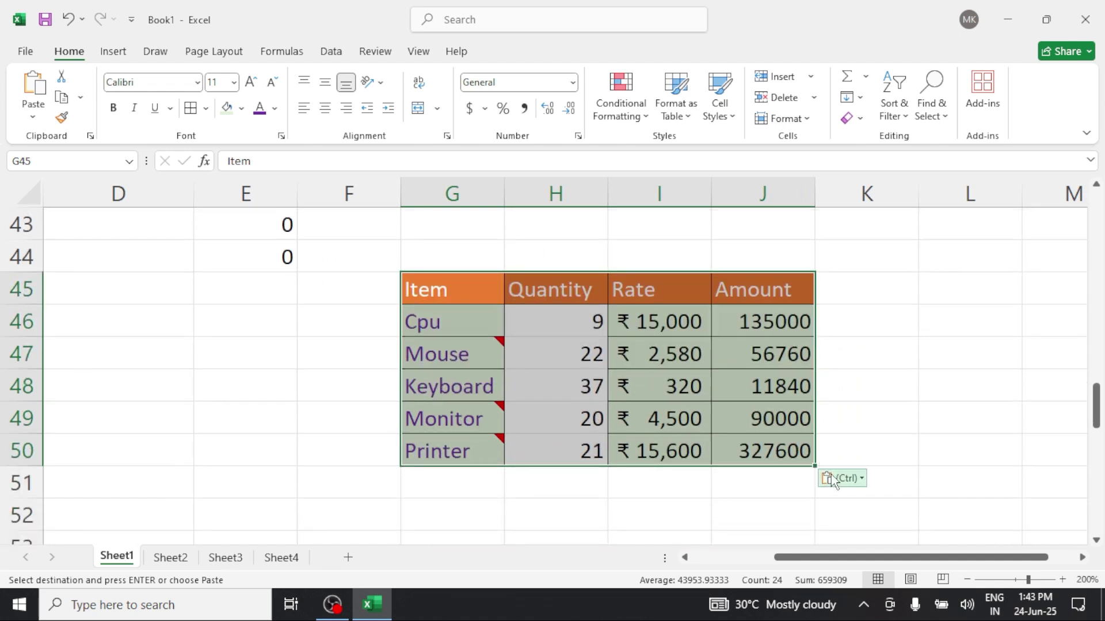
Switch the table pasted at G45 to the Formulas paste option and inspect its Cpu Amount and Rate cells
click(855, 478)
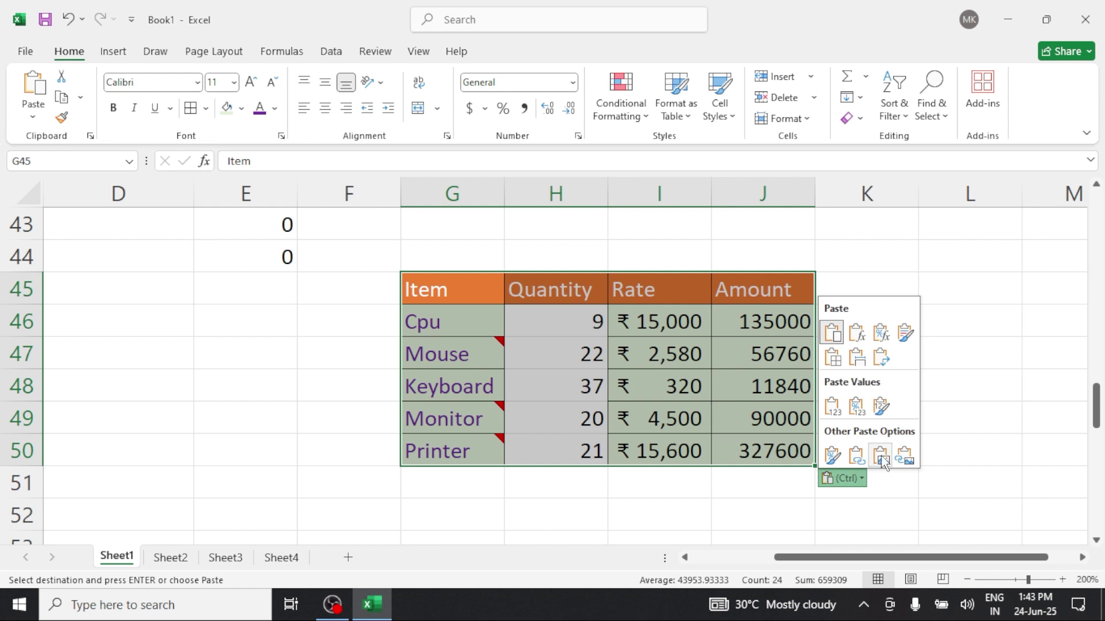
click(856, 334)
click(792, 324)
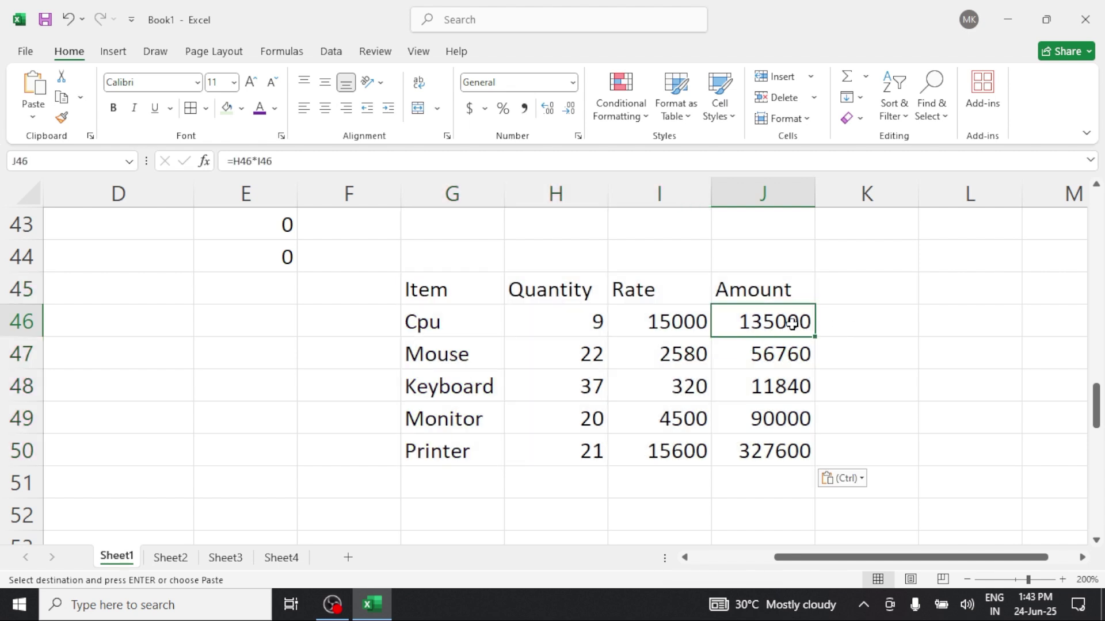
click(676, 330)
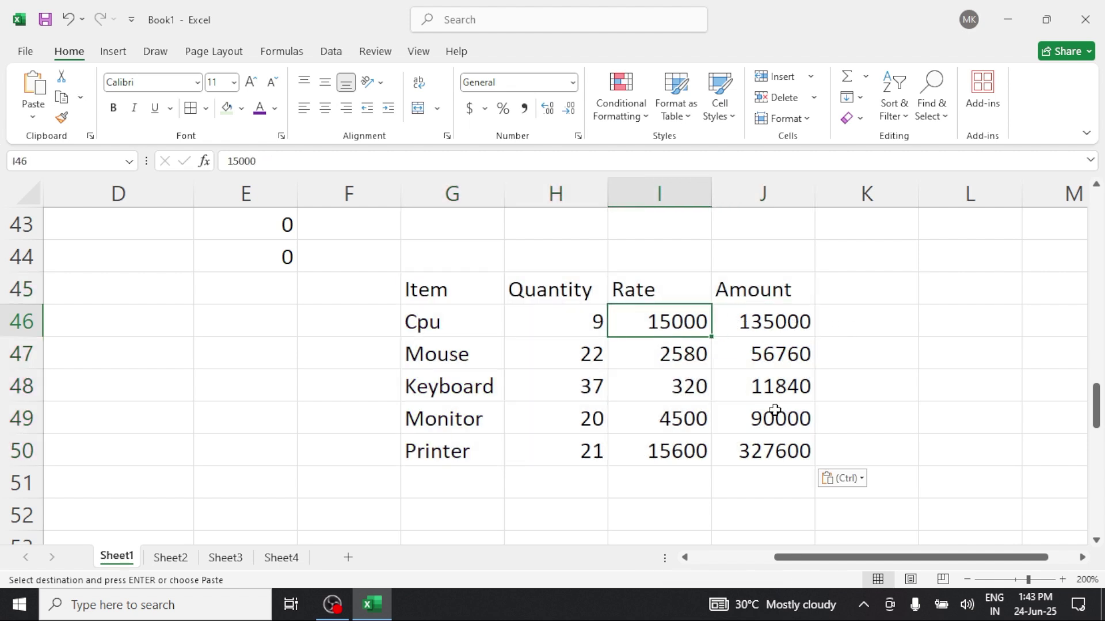
Switch the table pasted at G45 to Formulas & Number Formatting and inspect the Cpu Amount formula
click(845, 485)
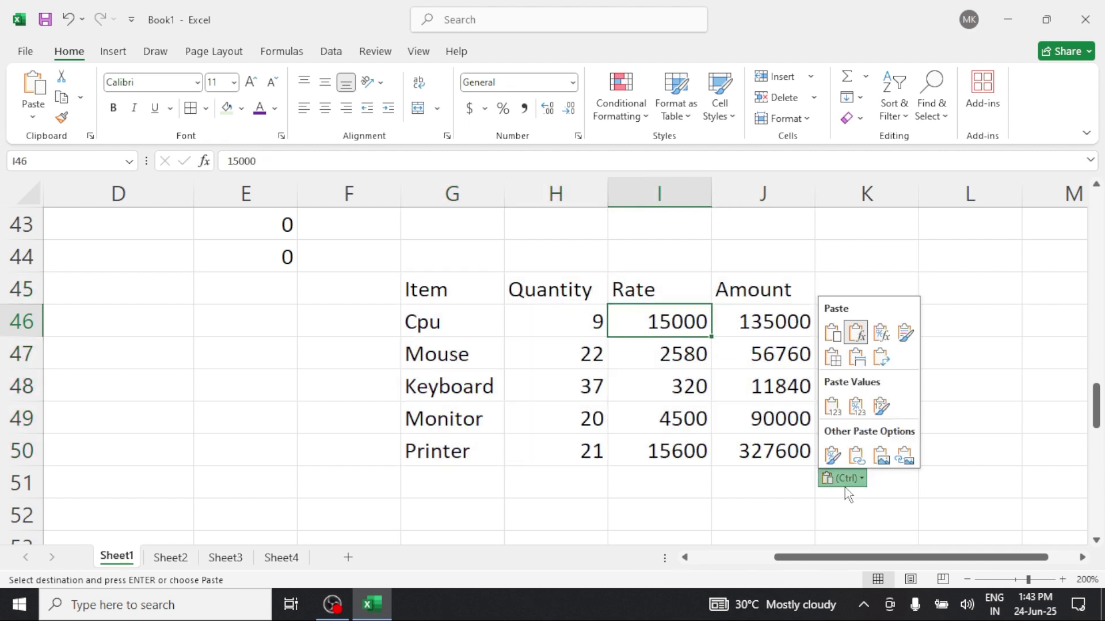
click(879, 340)
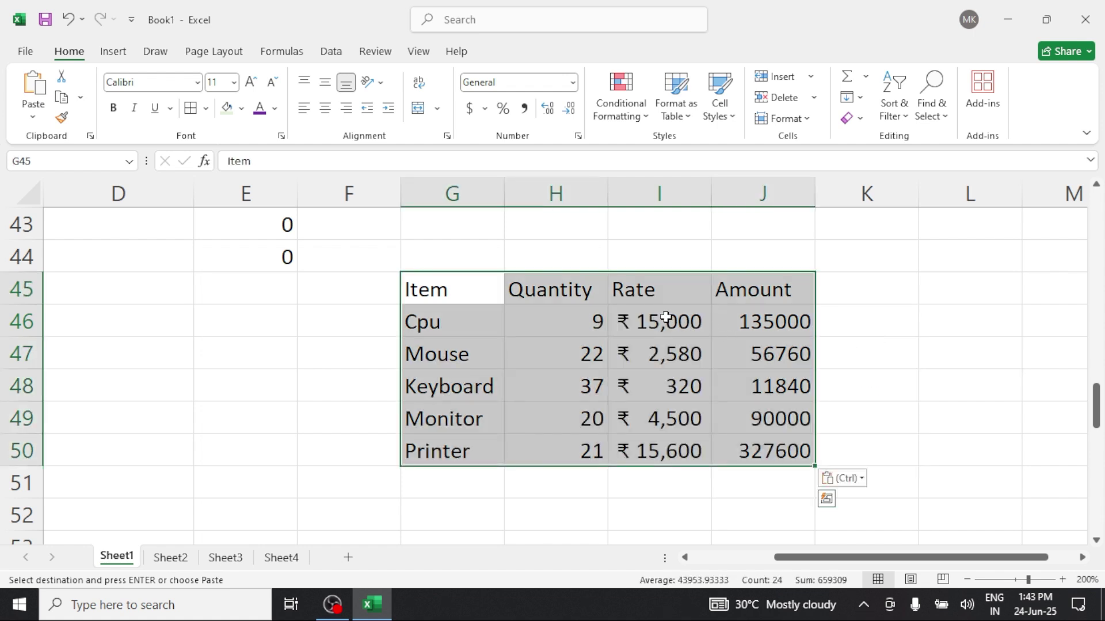
click(776, 328)
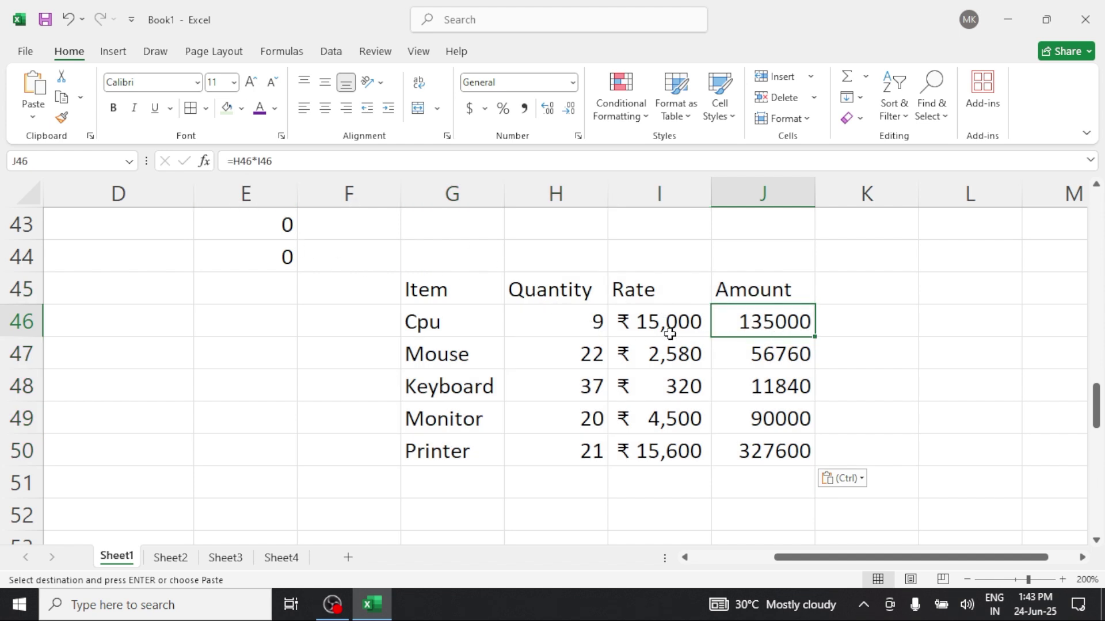
Switch the table pasted at G45 to Keep Source Formatting, followed by the No Borders paste option
click(849, 480)
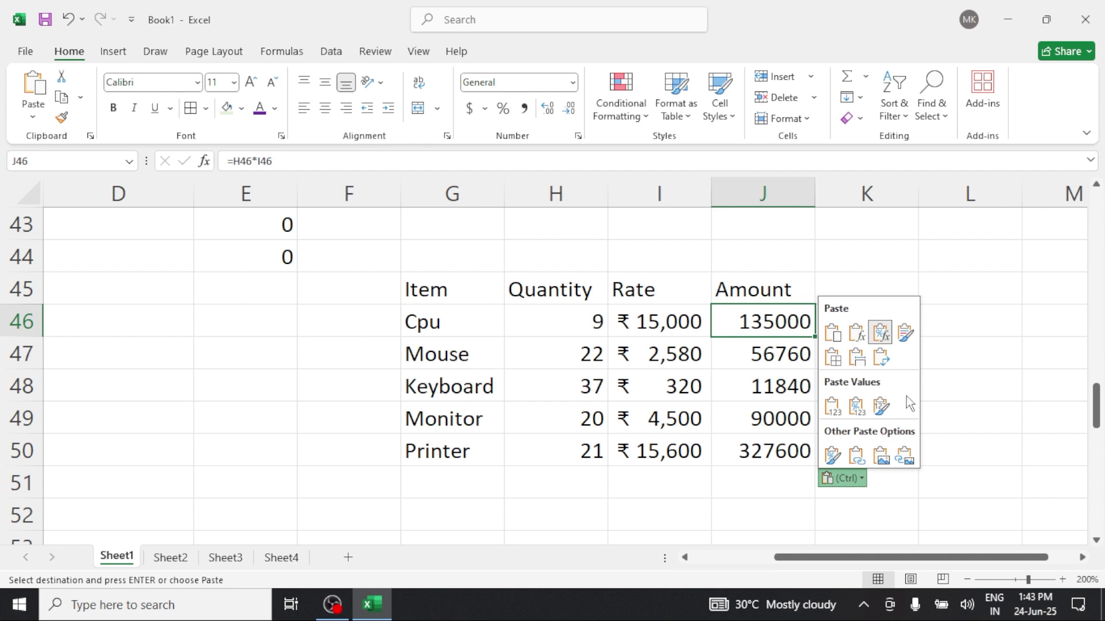
click(908, 332)
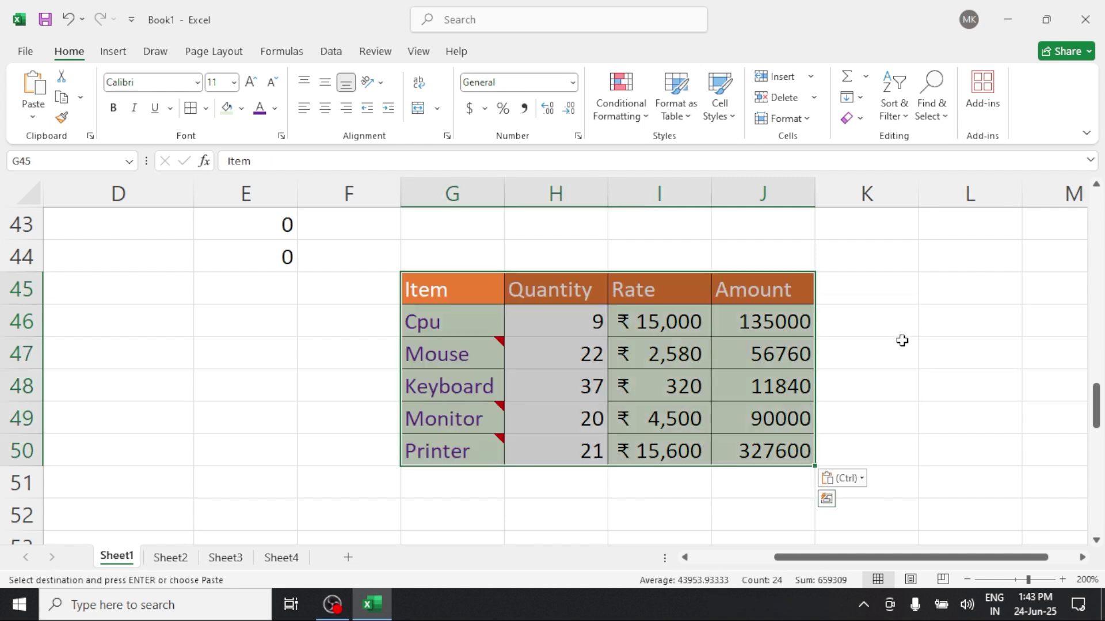
click(862, 481)
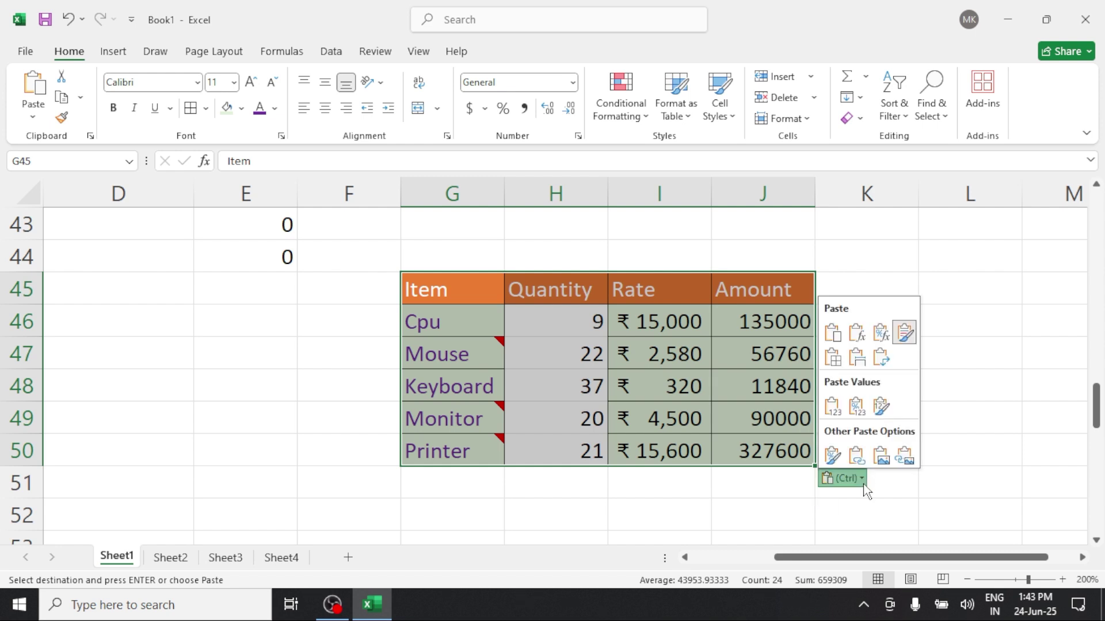
click(833, 358)
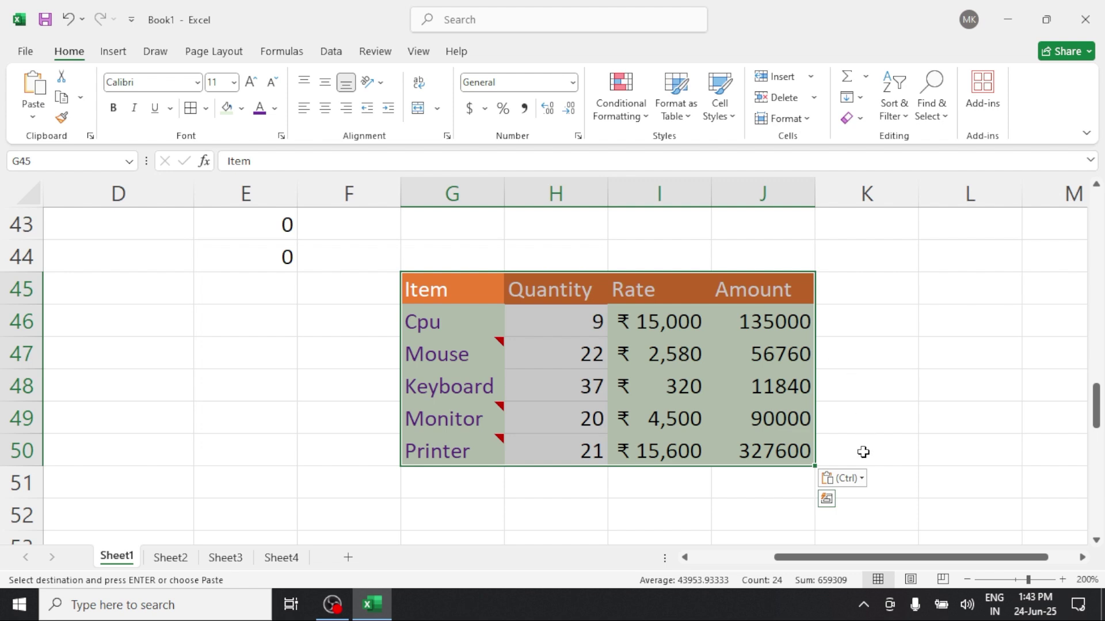
Apply Keep Source Column Widths to the table pasted at G45, followed by the Transpose paste option
click(861, 479)
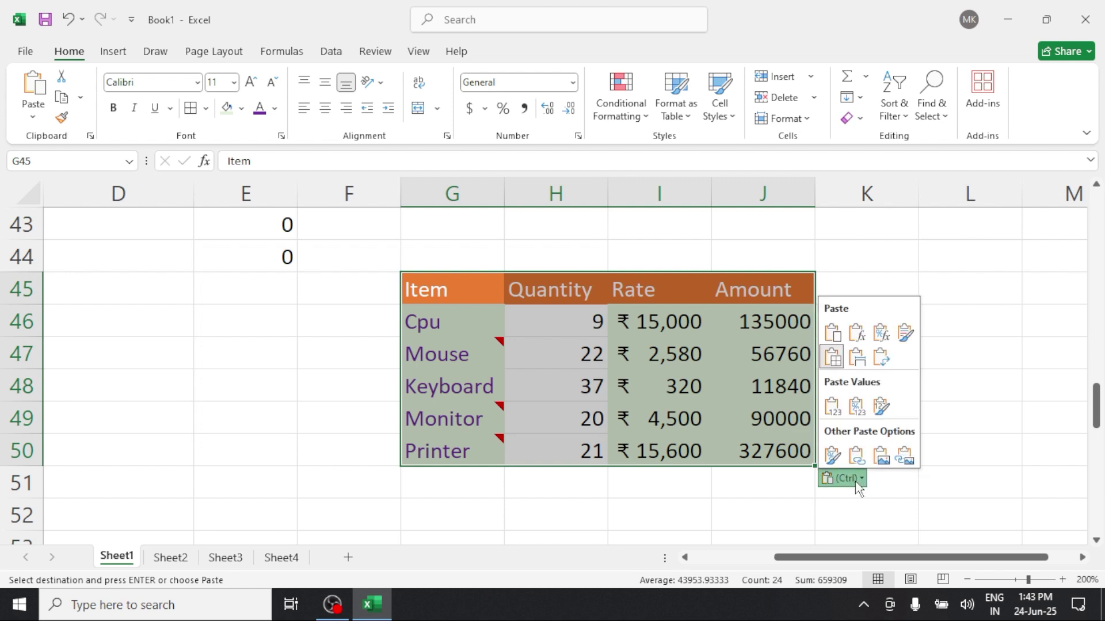
click(858, 359)
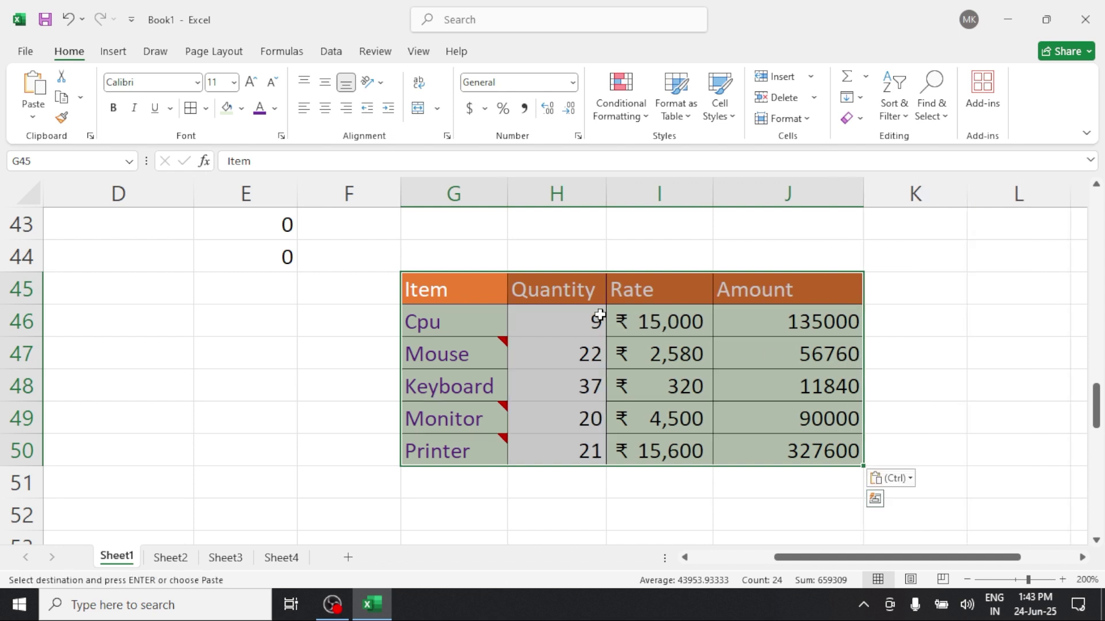
click(910, 481)
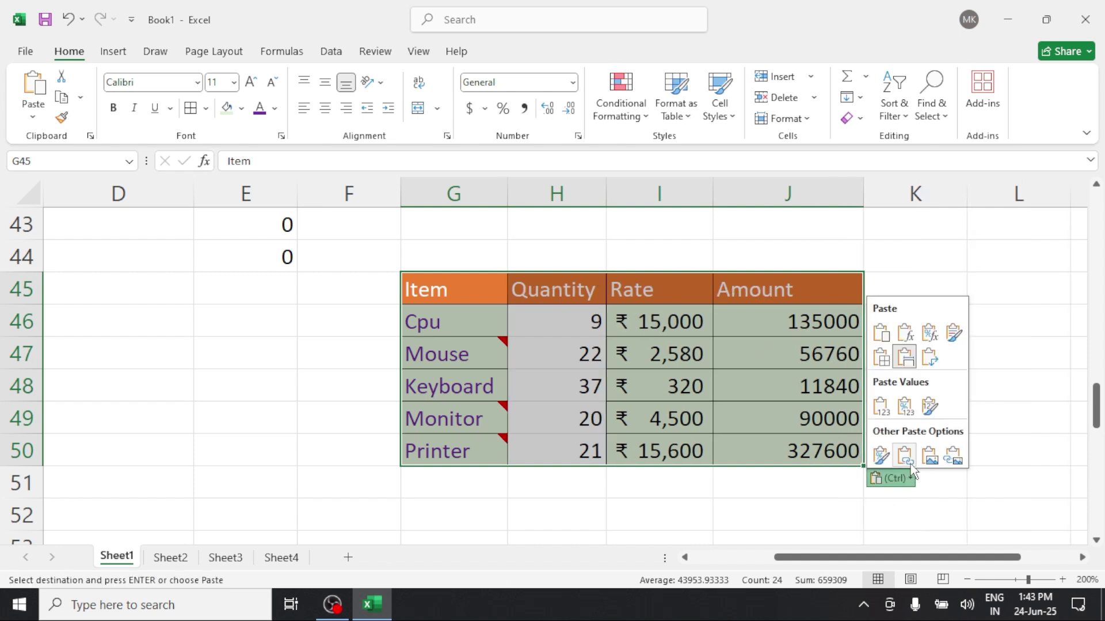
click(926, 357)
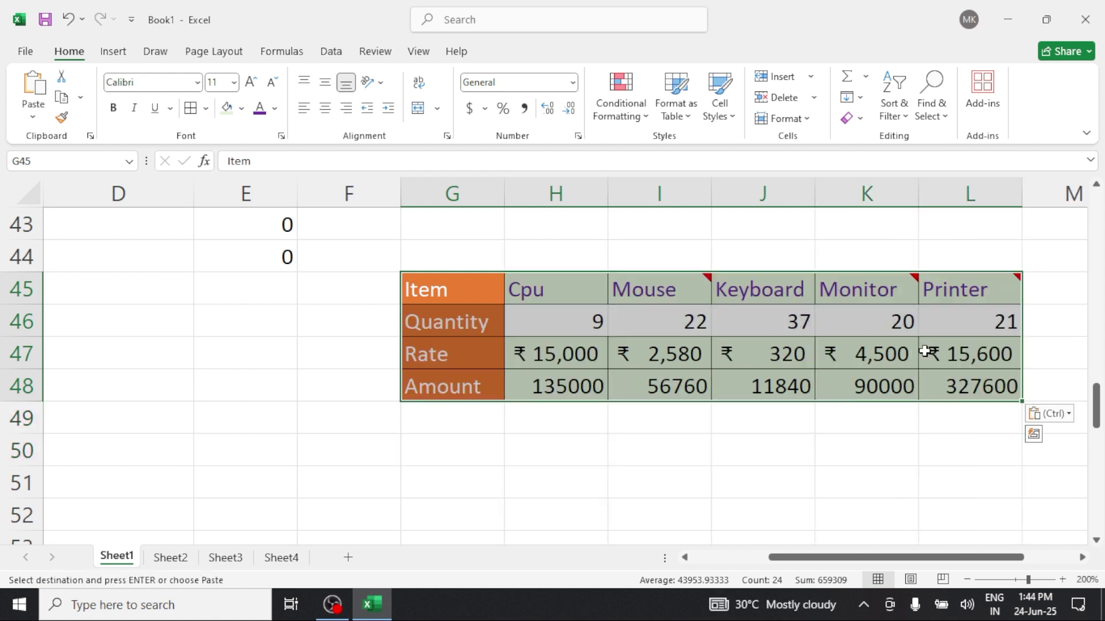
Reapply Transpose to the table pasted at G45, followed by the Values paste option
click(1063, 423)
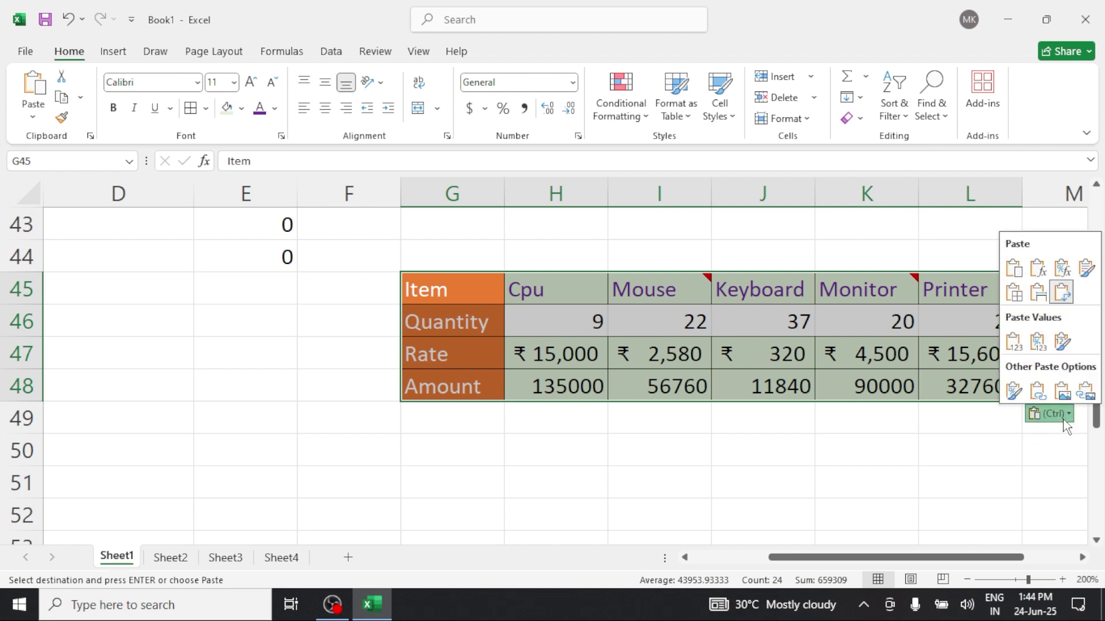
click(1069, 298)
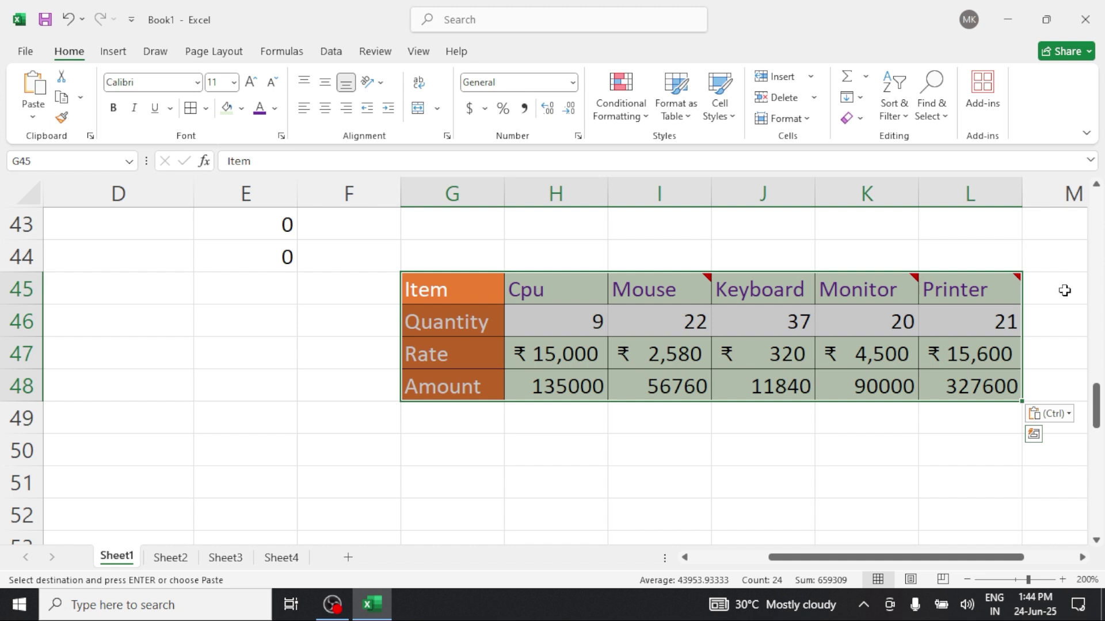
click(1066, 414)
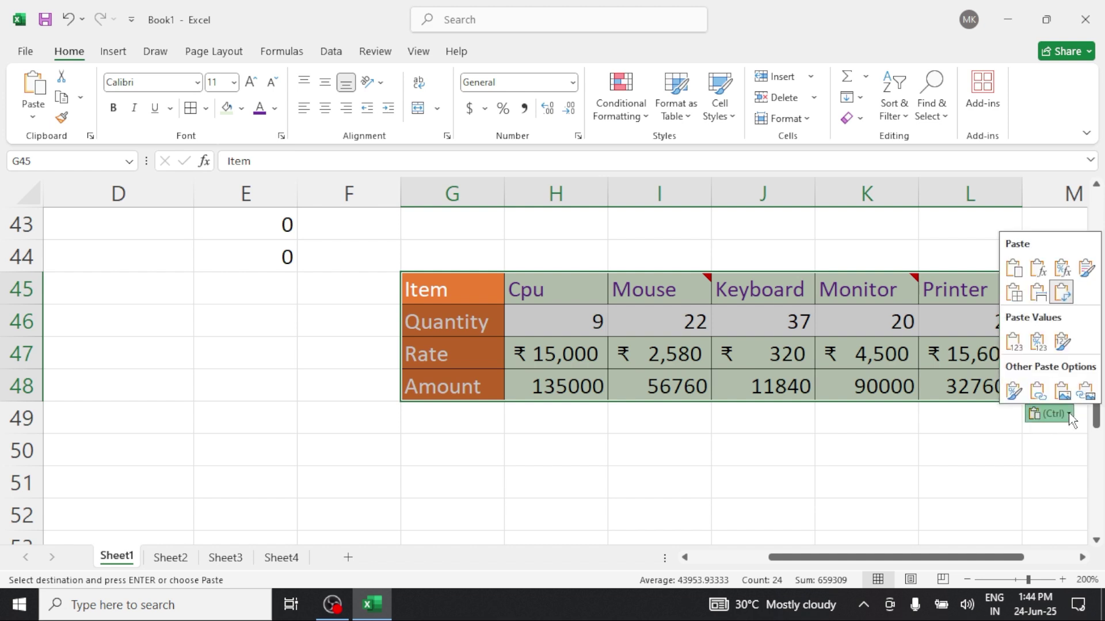
click(1058, 296)
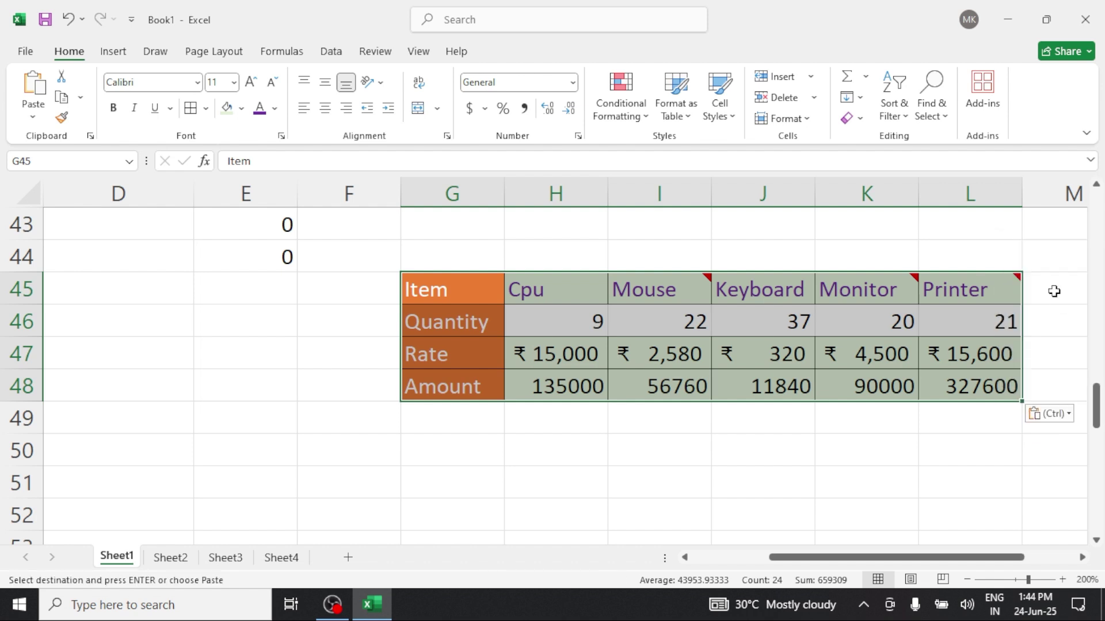
click(1066, 414)
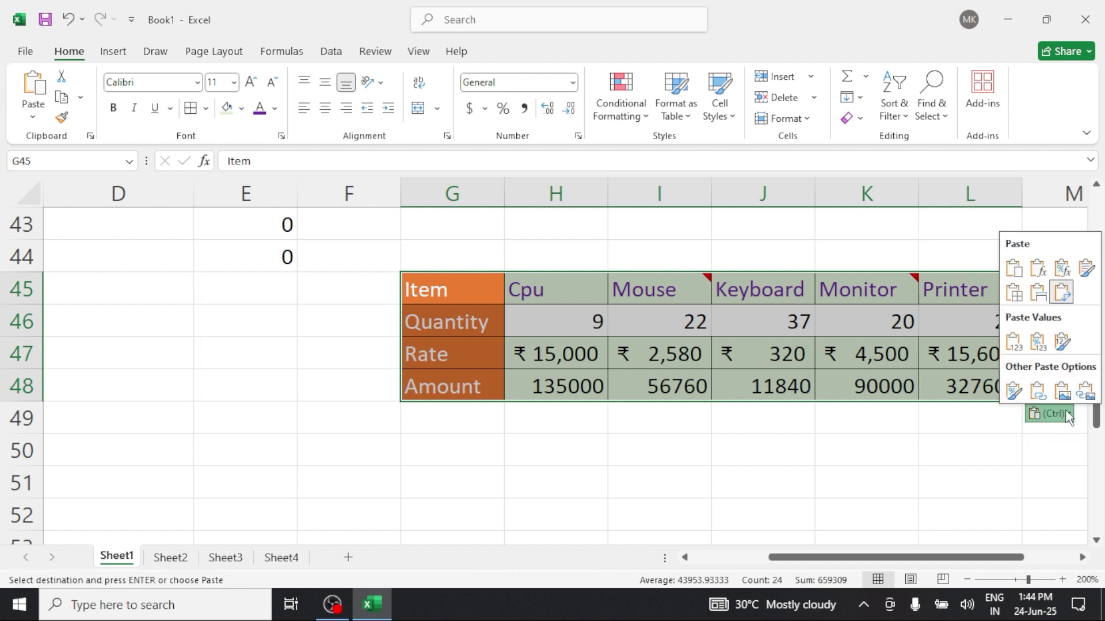
click(1014, 343)
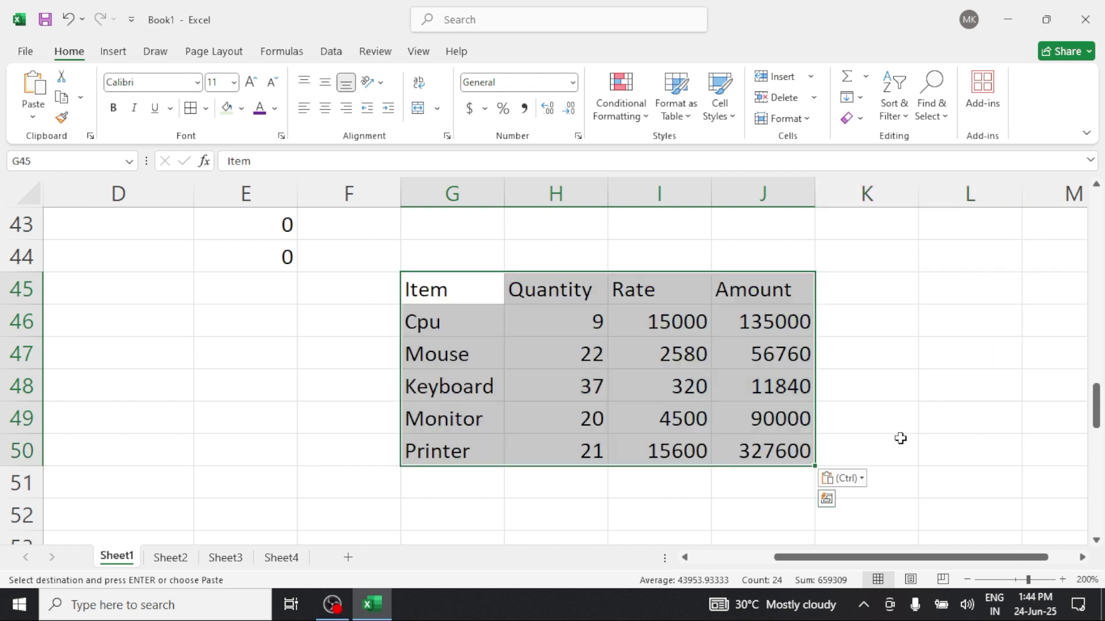
Switch the table pasted at G45 to Values & Number Formatting and inspect its Cpu and Mouse Amount cells
click(861, 481)
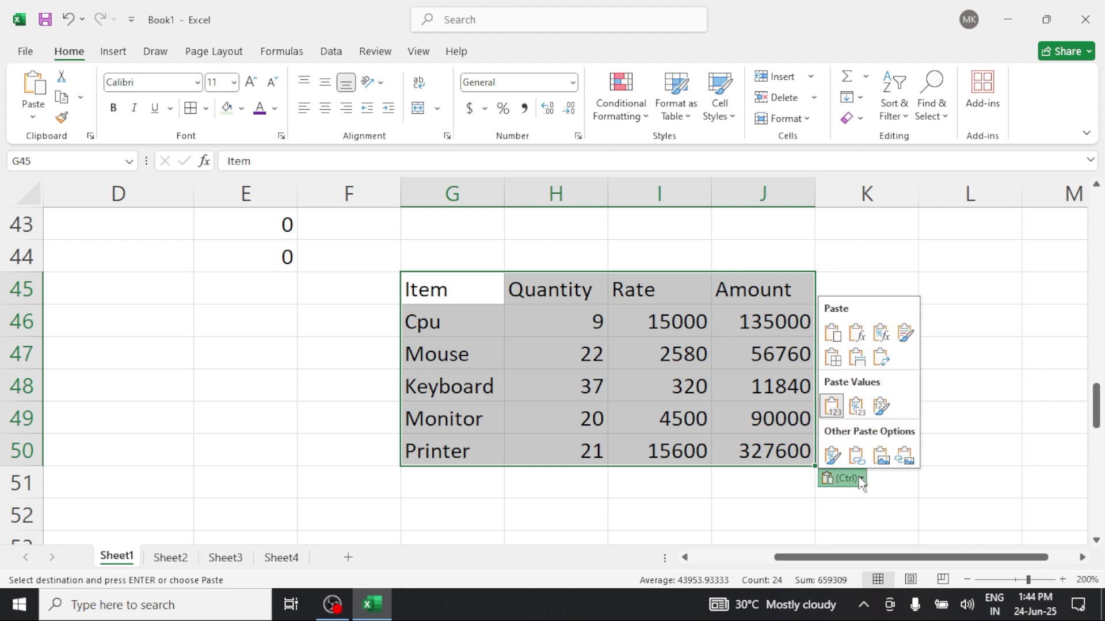
click(861, 409)
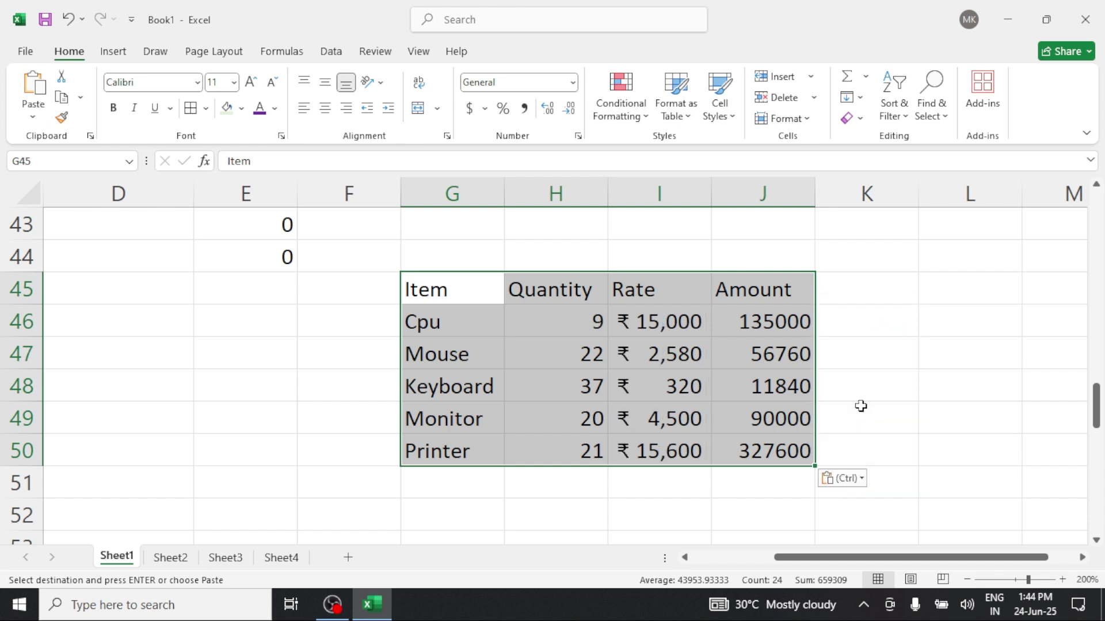
click(776, 329)
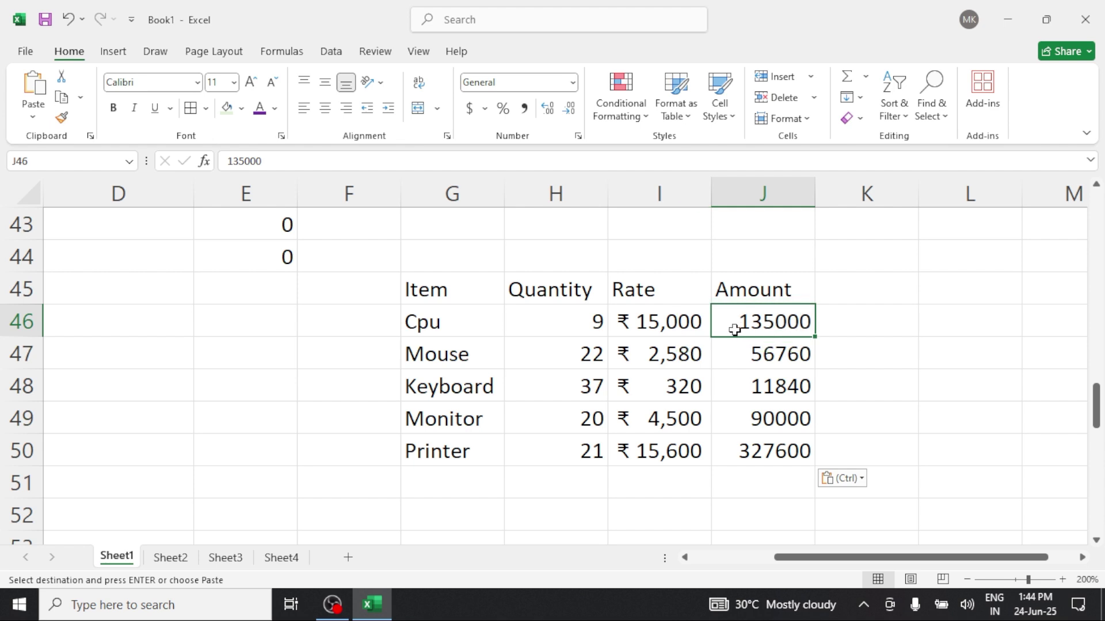
click(759, 345)
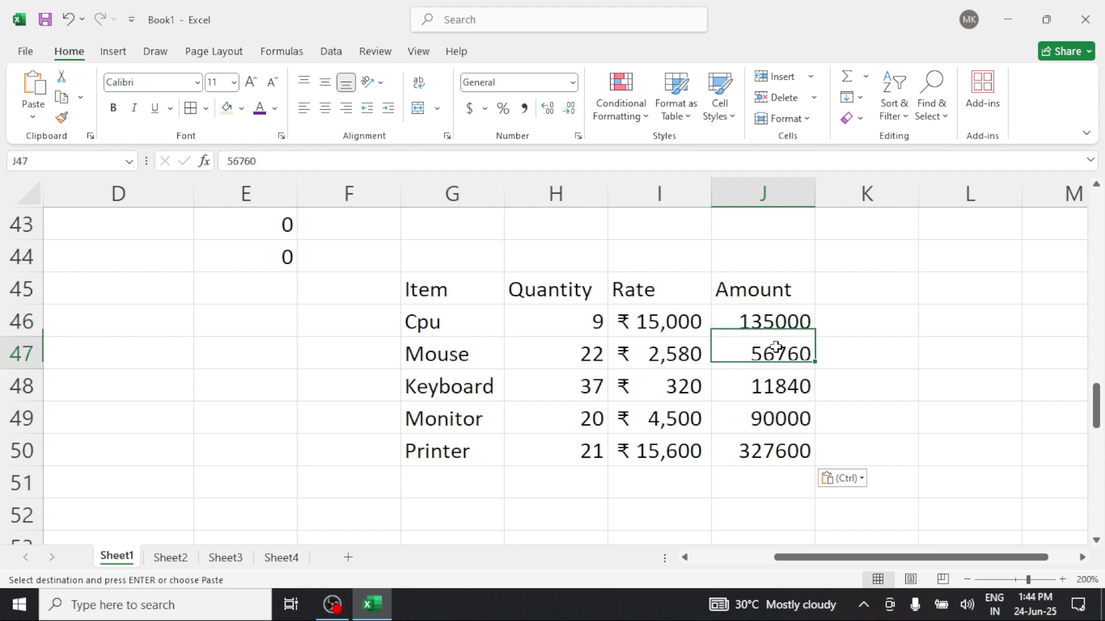
Switch the table pasted at G45 to Values & Source Formatting and inspect its Cpu Amount and Rate cells
click(861, 479)
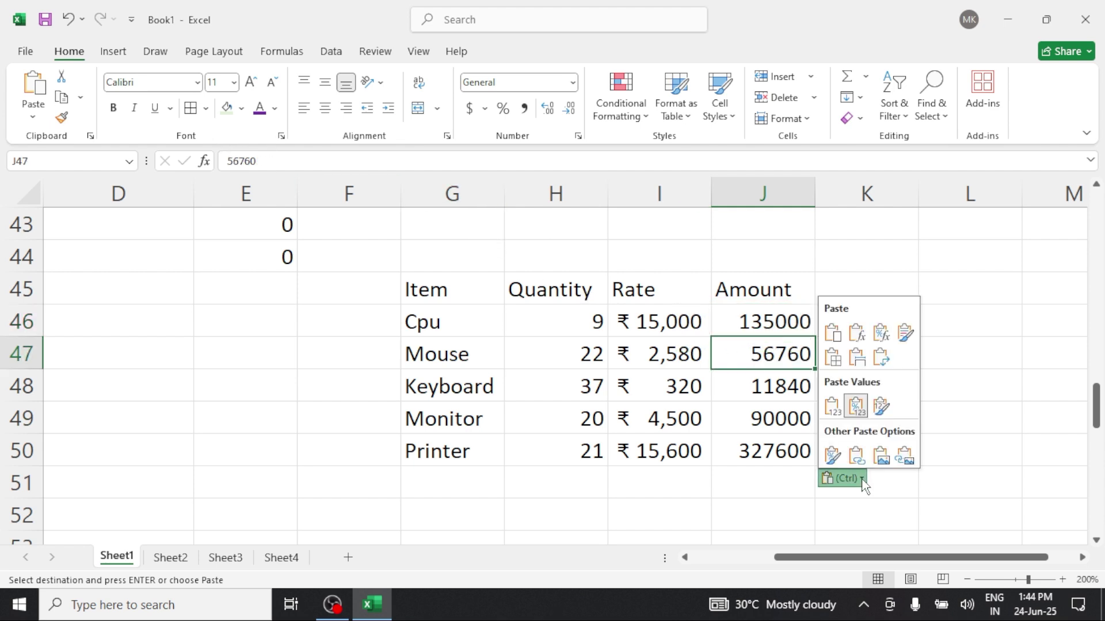
click(880, 408)
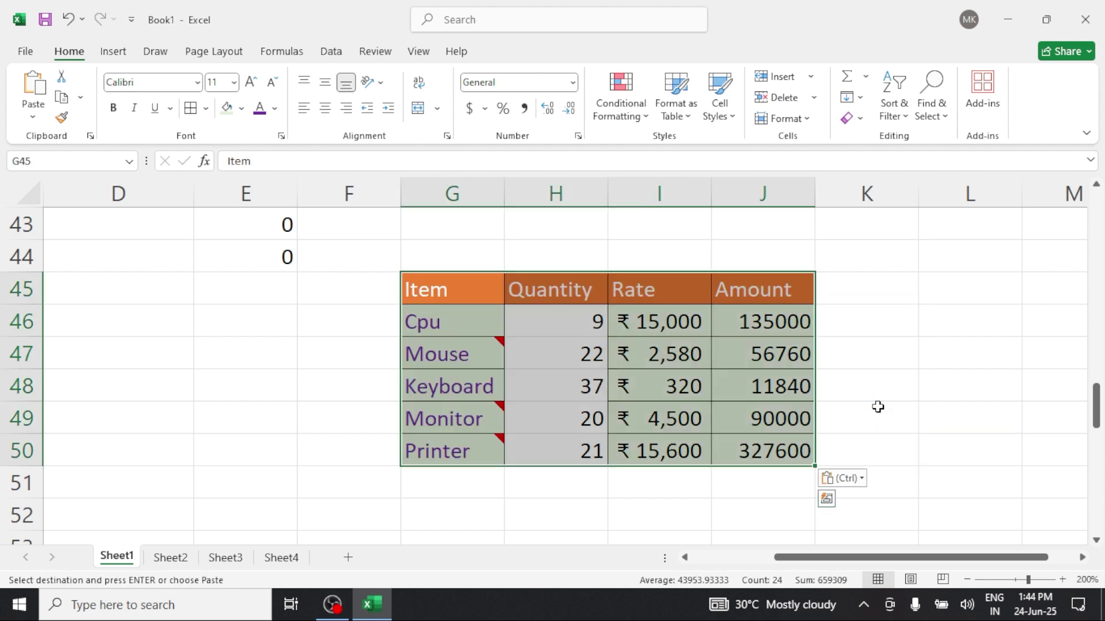
click(757, 326)
click(676, 322)
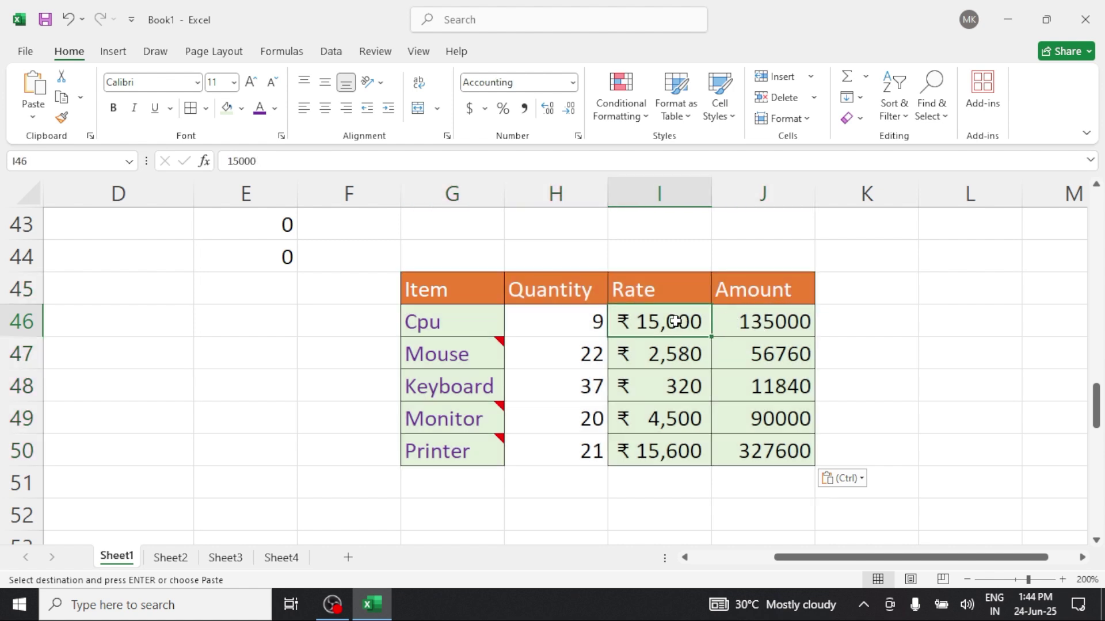
Switch the table pasted at G45 to the Formatting paste option, followed by Paste Link
click(870, 477)
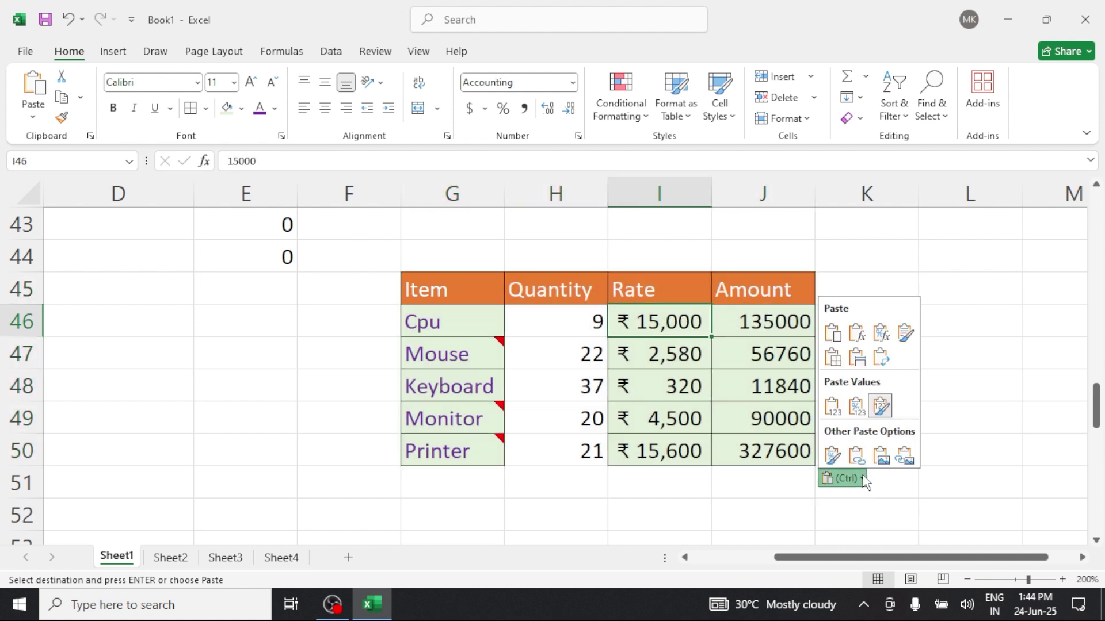
click(833, 456)
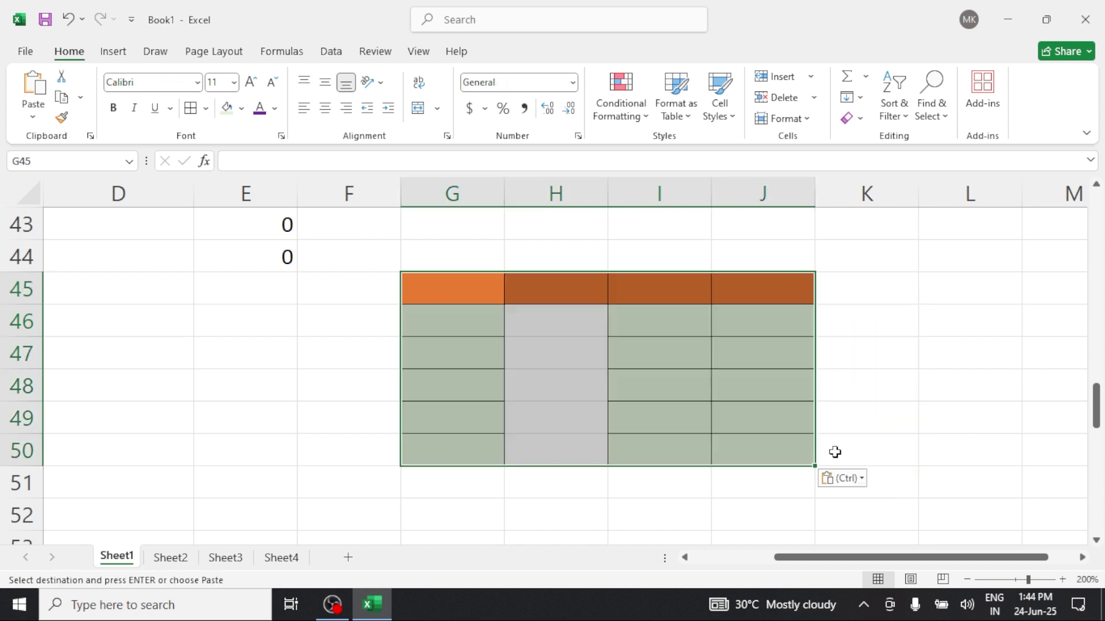
click(849, 477)
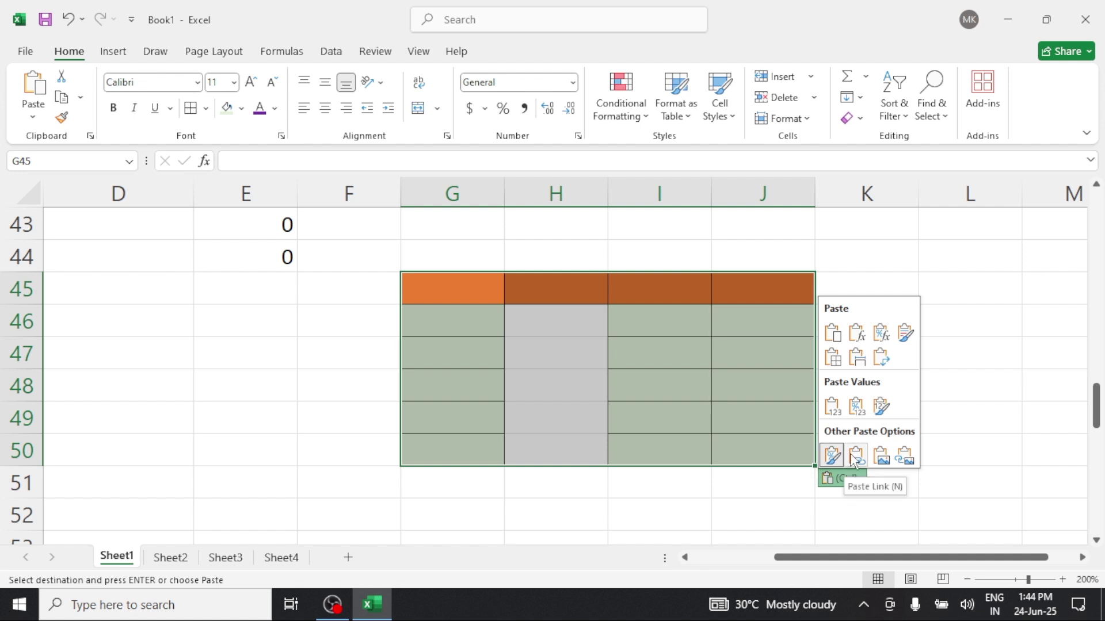
click(856, 457)
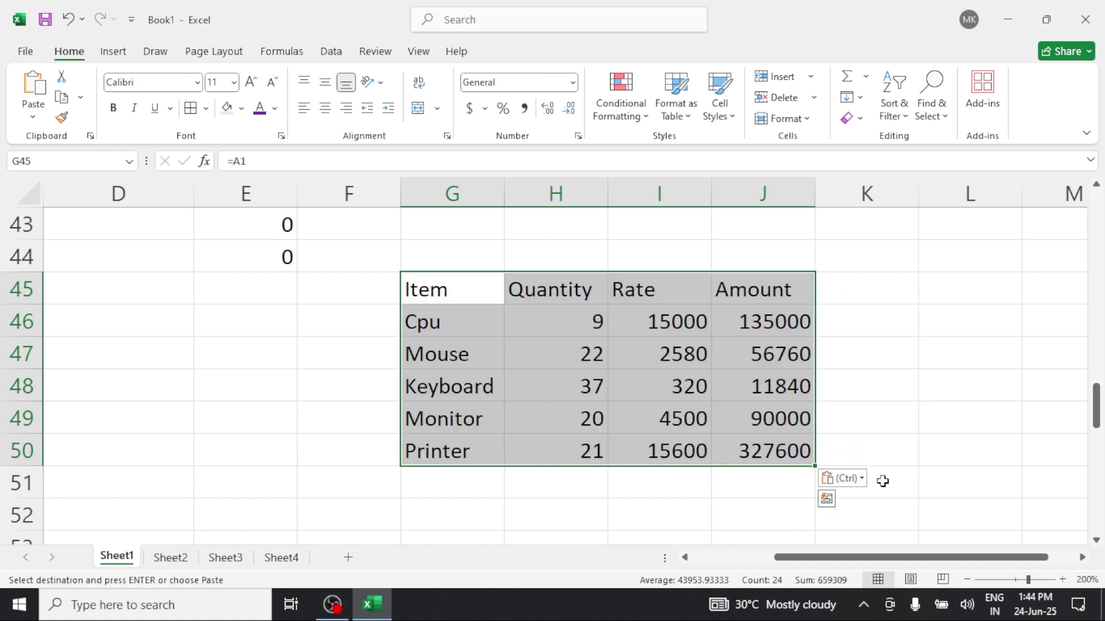
Set the Keyboard Rate in cell C4 of the source table to 555
drag(908, 557, 829, 558)
scroll(833, 508, up, 3)
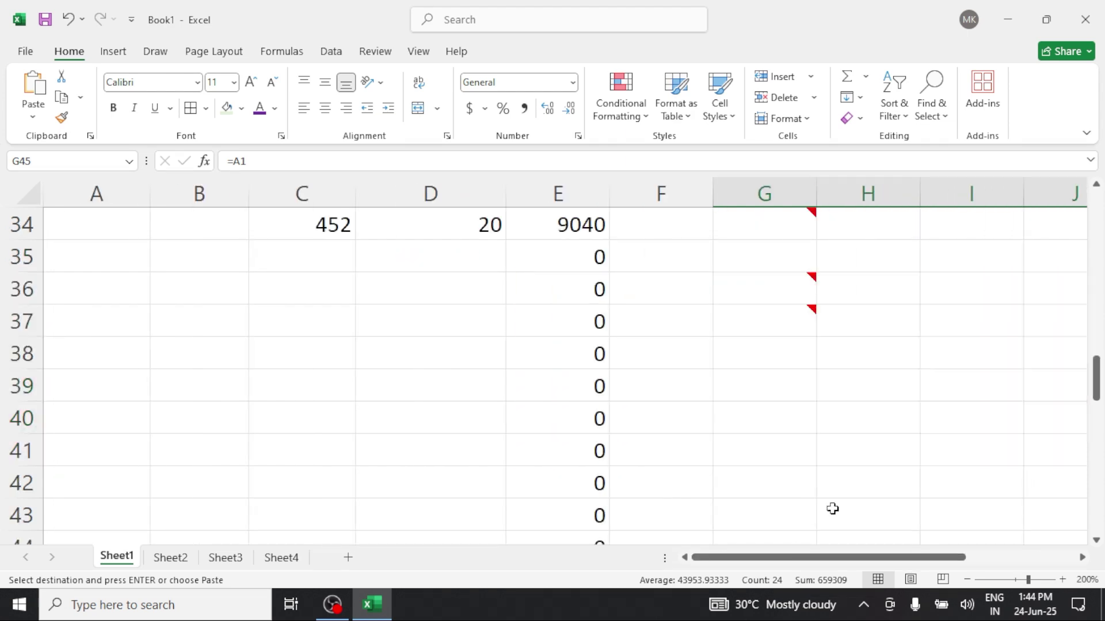
scroll(833, 501, up, 11)
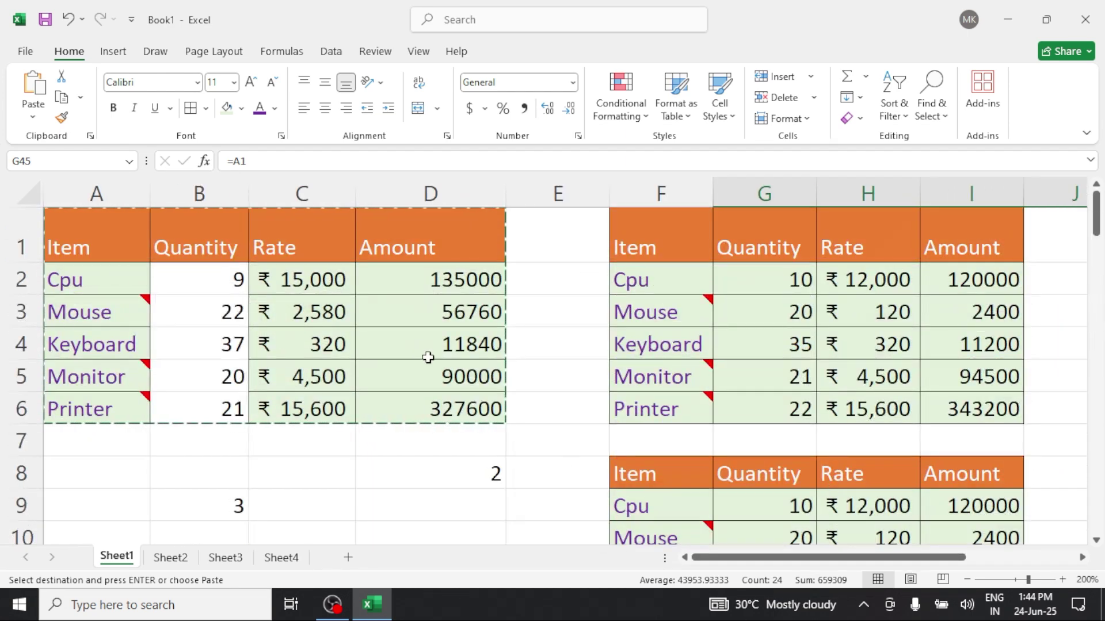
click(321, 343)
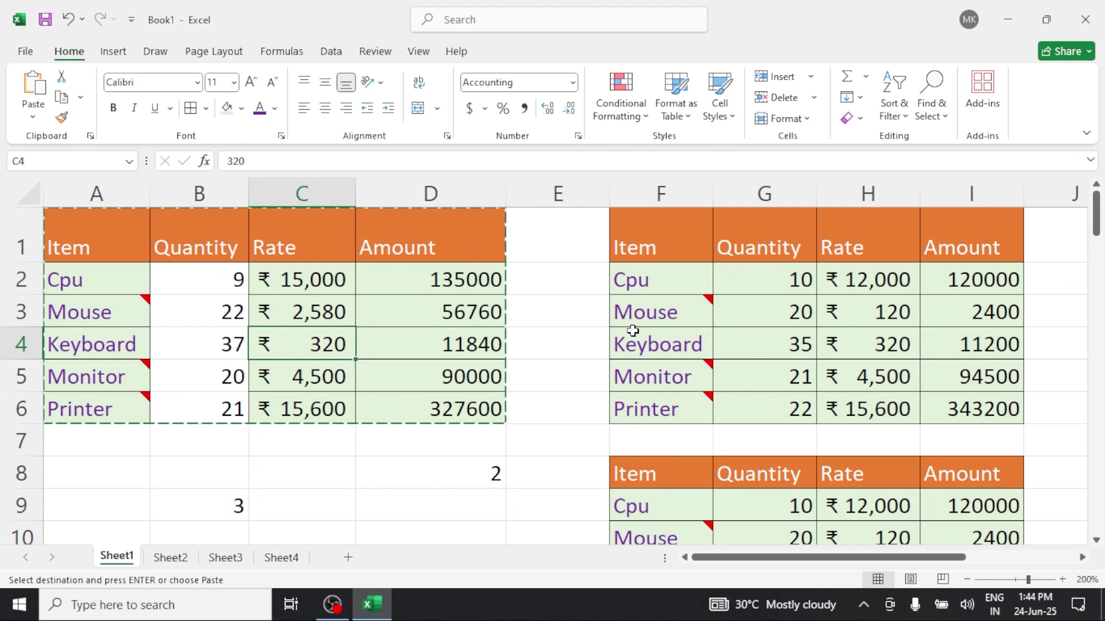
text(555)
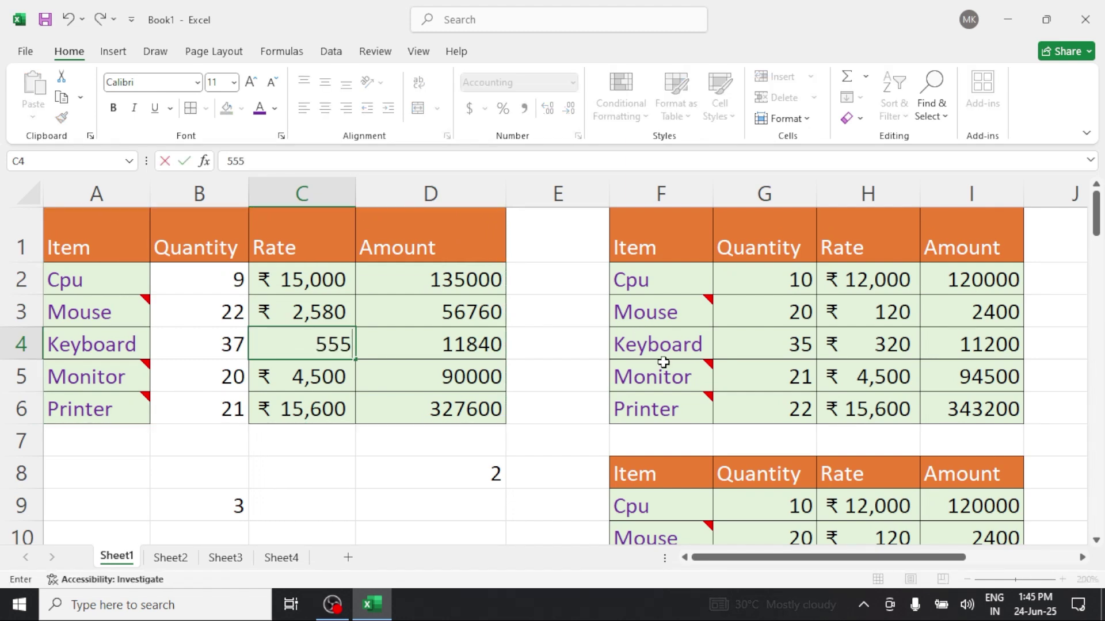
scroll(689, 430, down, 2)
mouse_move(697, 434)
scroll(696, 434, down, 5)
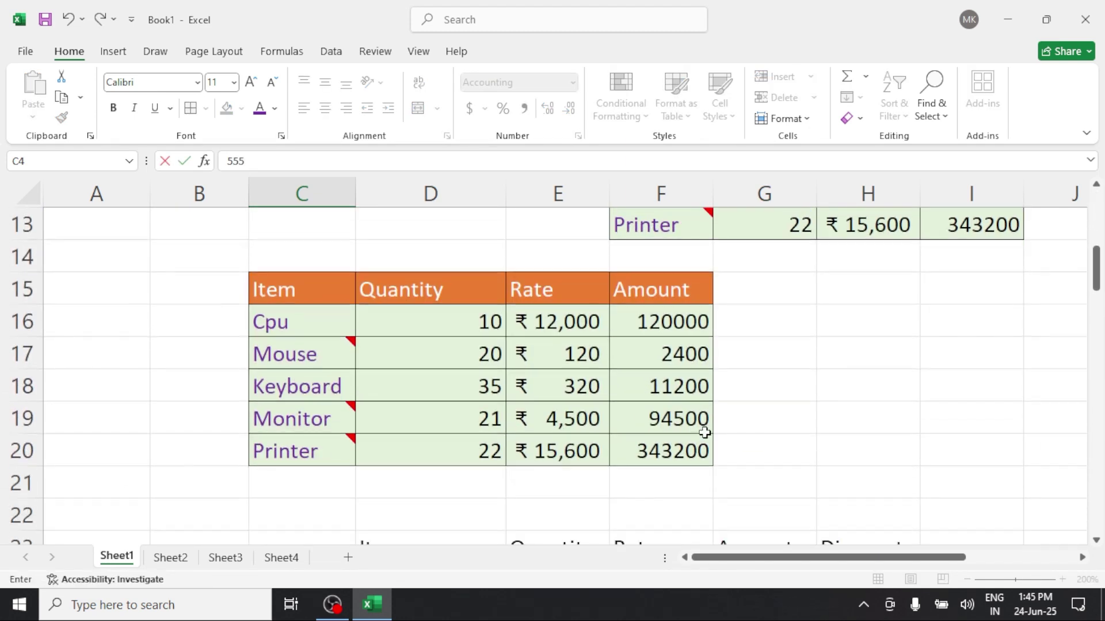
scroll(739, 429, up, 1)
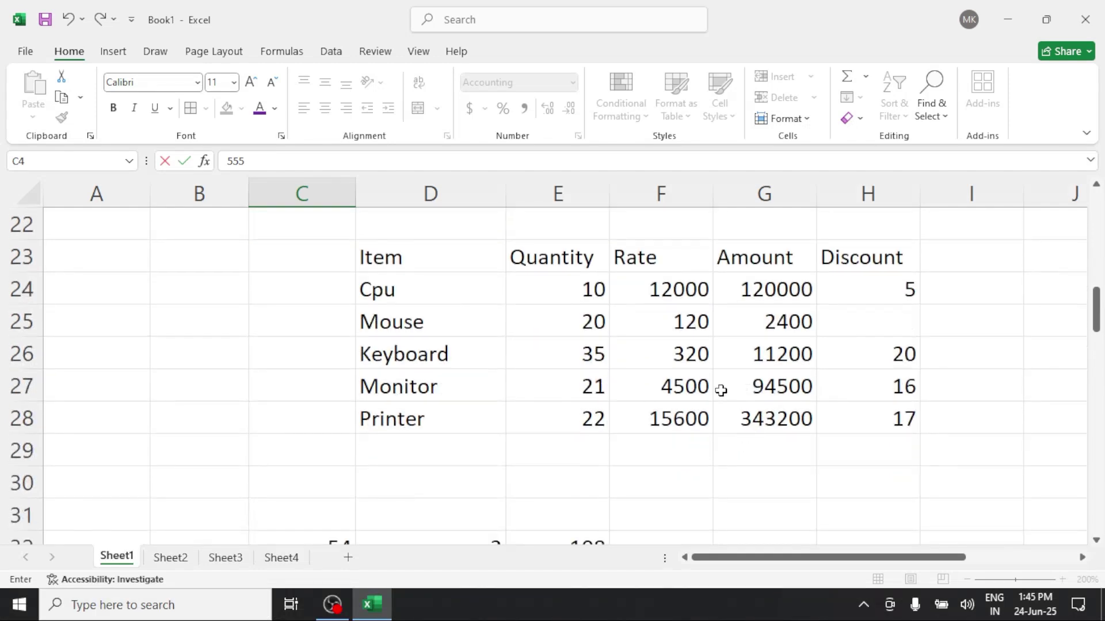
click(746, 444)
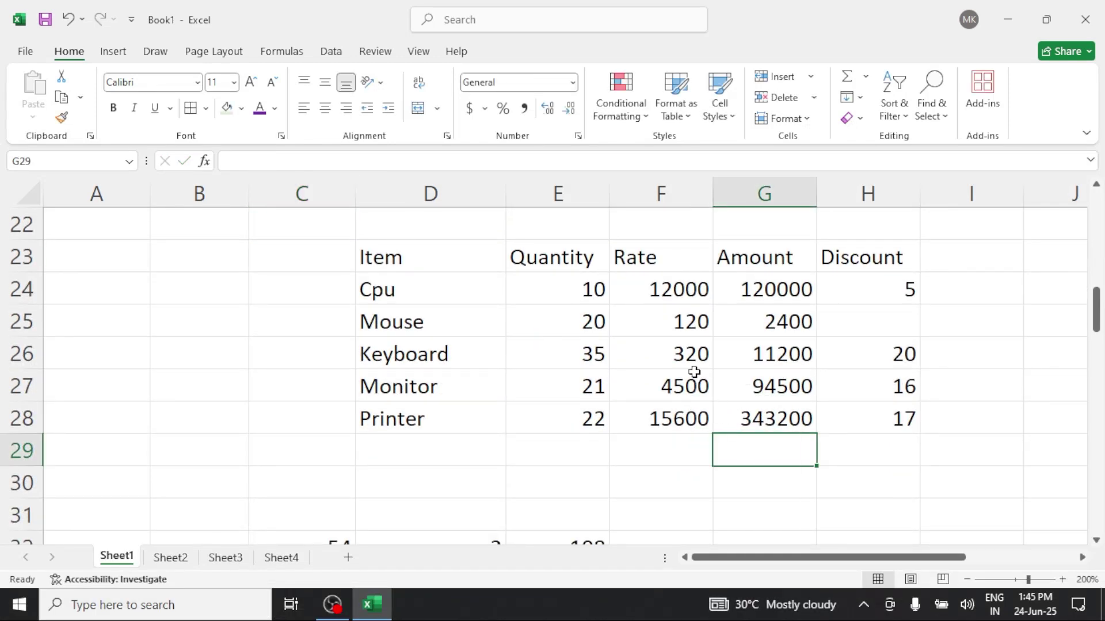
Set the Mouse Rate in cell C3 of the source table to 8888
scroll(694, 373, up, 7)
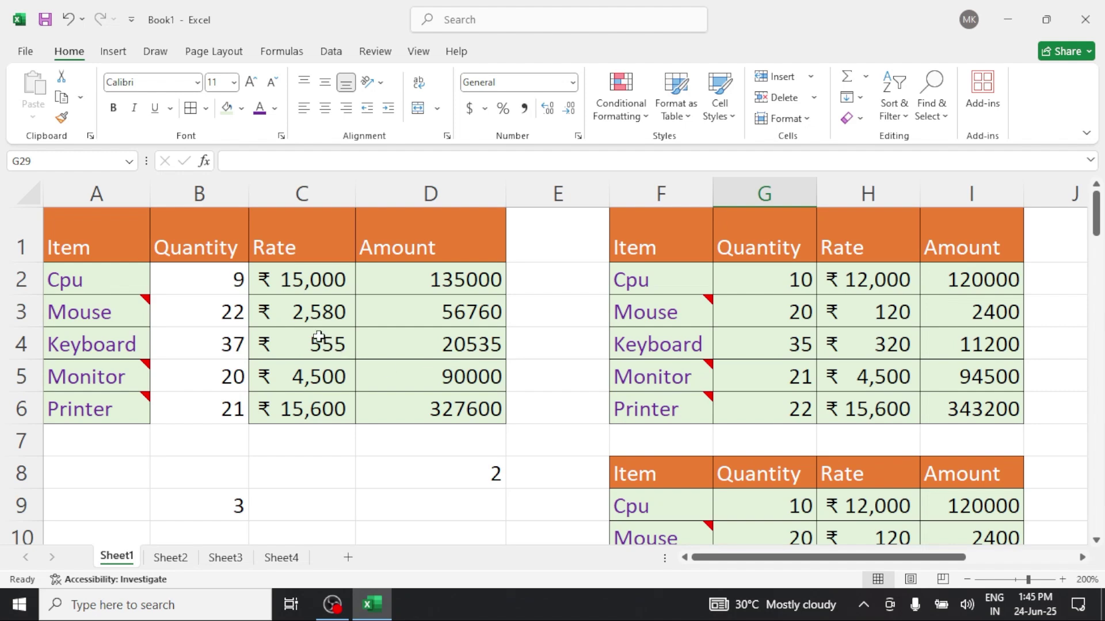
click(352, 316)
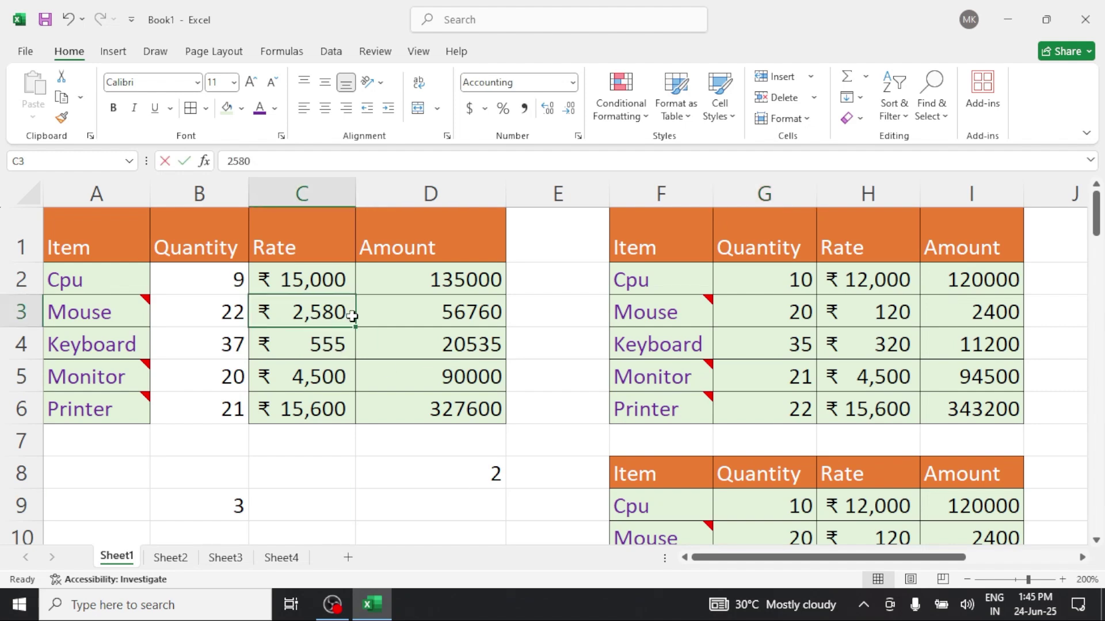
text(8888)
click(447, 441)
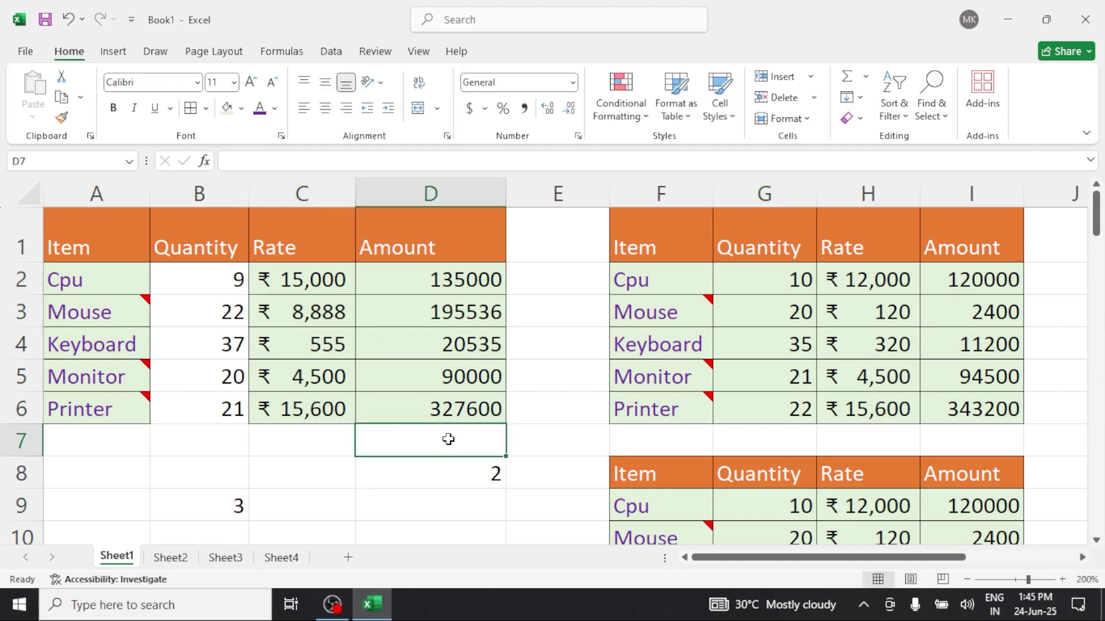
Examine the linked table at G45 for the changed Mouse and Keyboard rates, and inspect the Printer Amount cell's link formula
scroll(777, 483, down, 5)
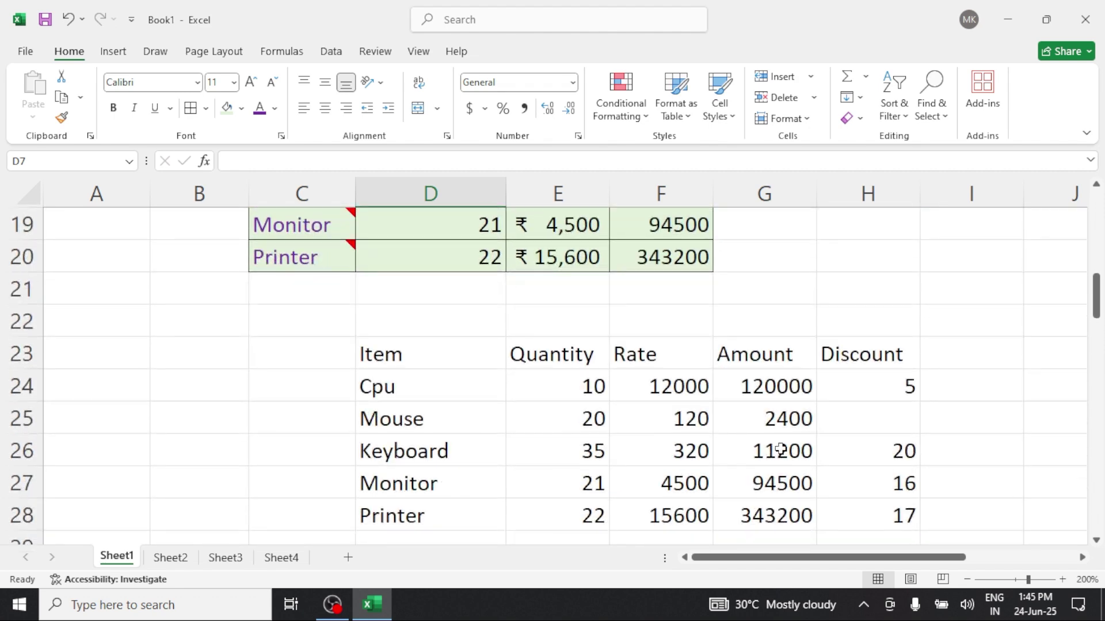
click(763, 444)
scroll(764, 448, down, 1)
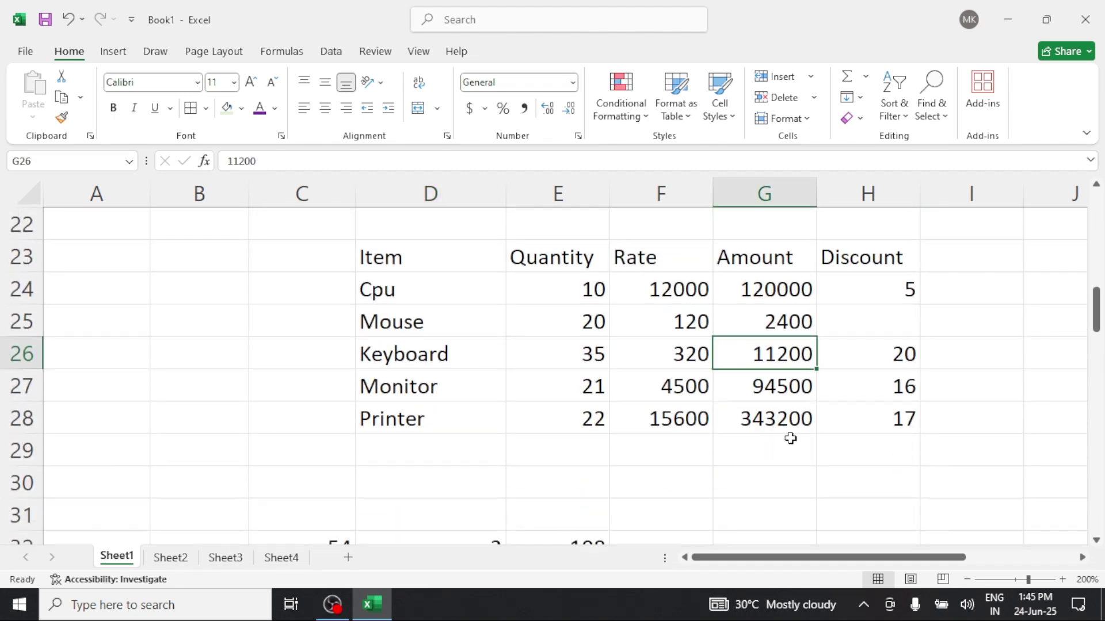
scroll(791, 439, down, 9)
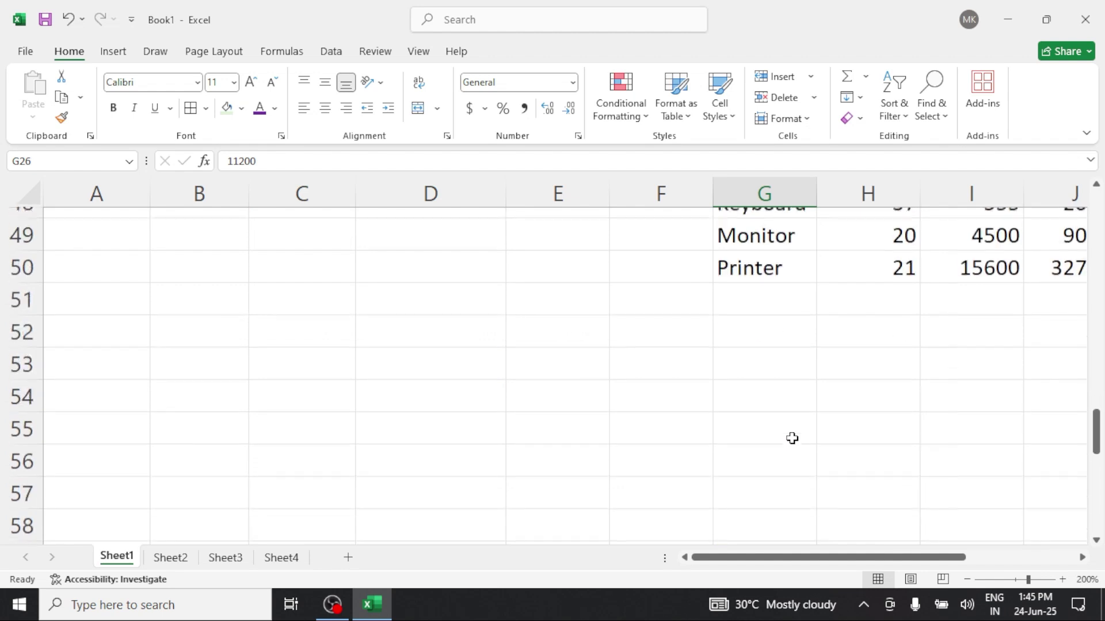
scroll(859, 409, up, 1)
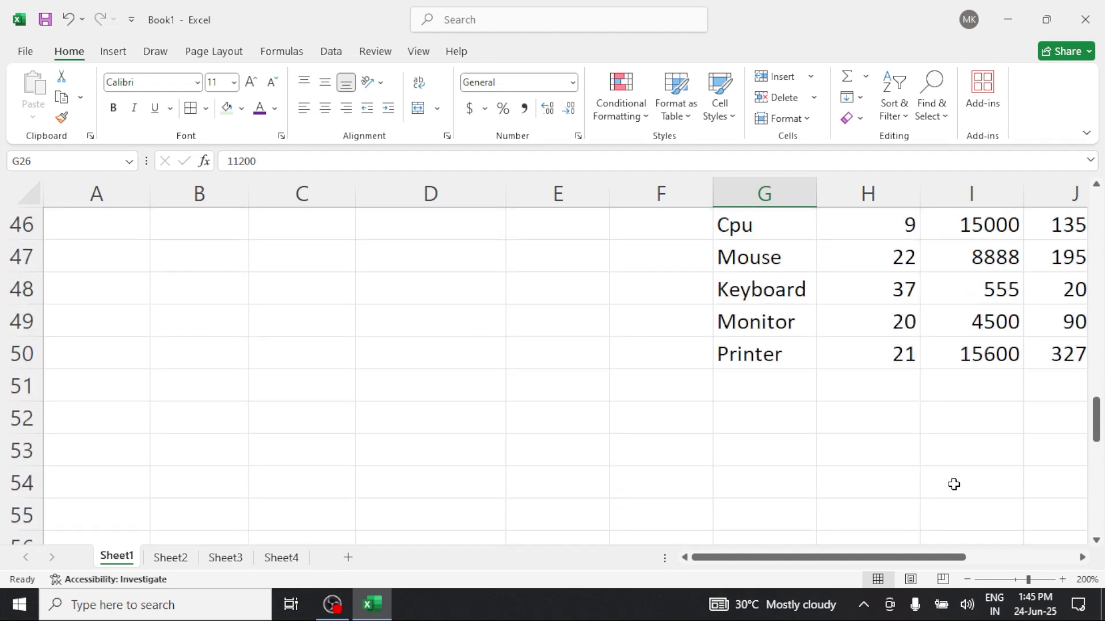
drag(928, 559, 983, 559)
scroll(877, 346, up, 1)
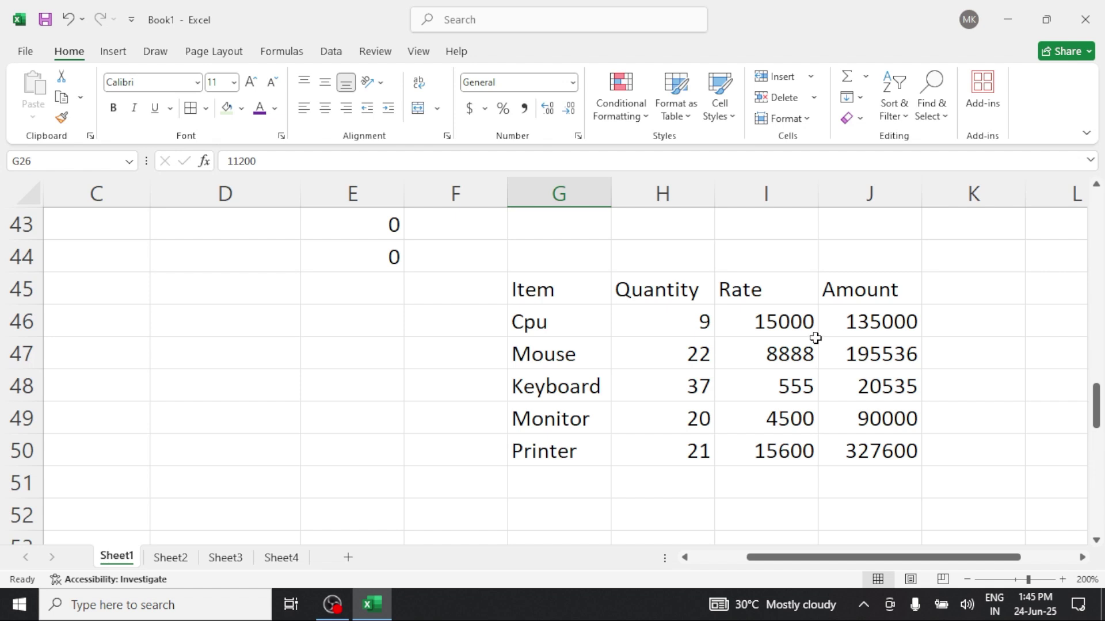
click(912, 449)
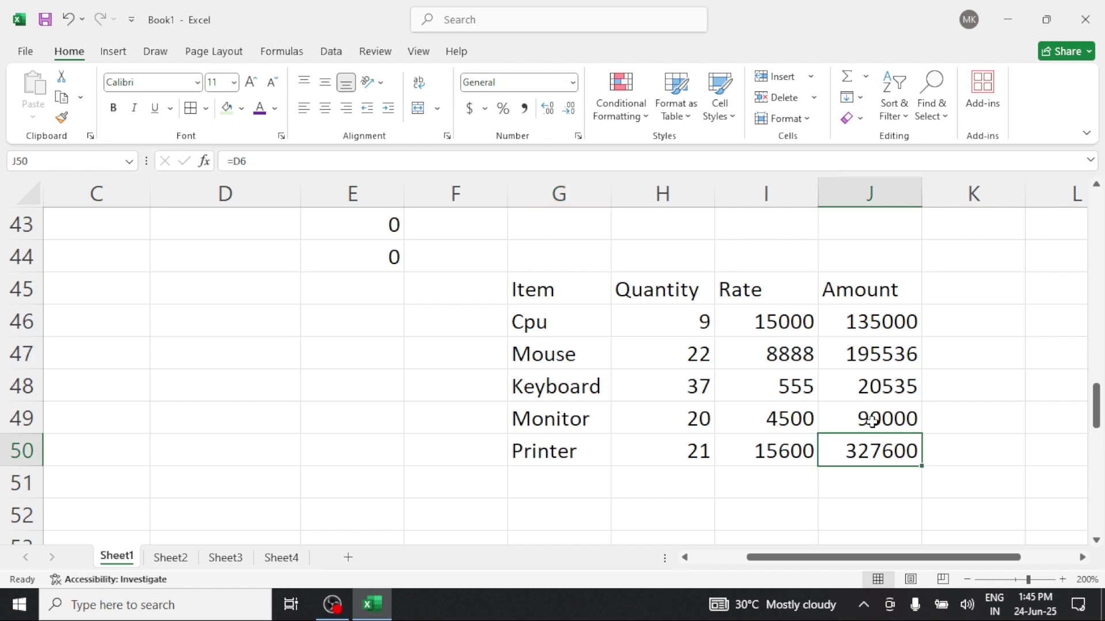
Copy the source table A1:D6
scroll(610, 320, up, 4)
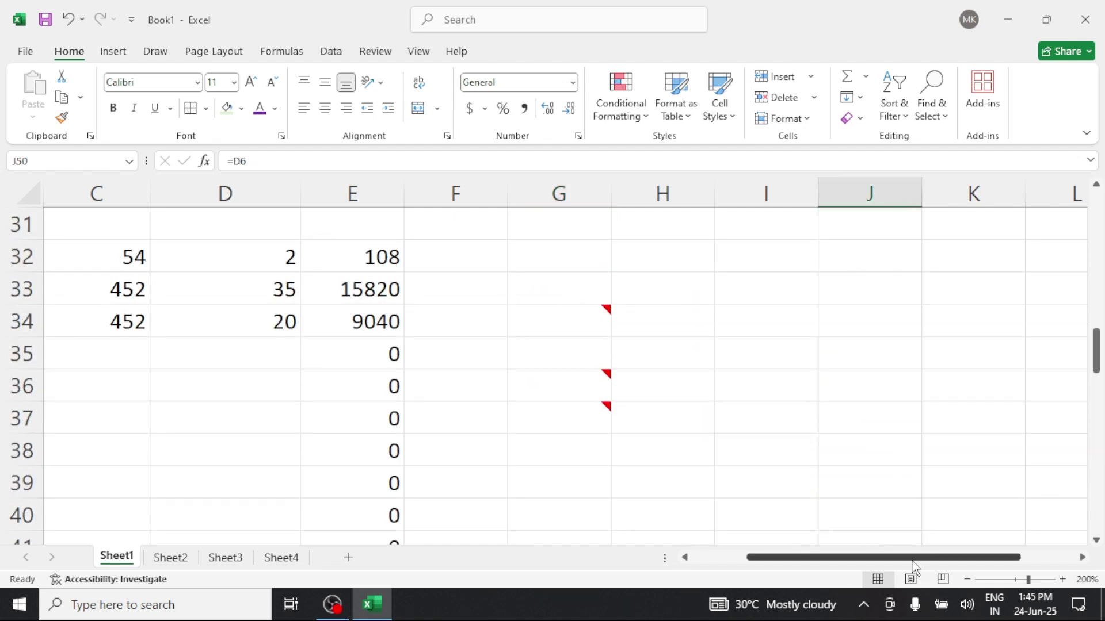
drag(901, 566, 846, 557)
scroll(320, 335, up, 6)
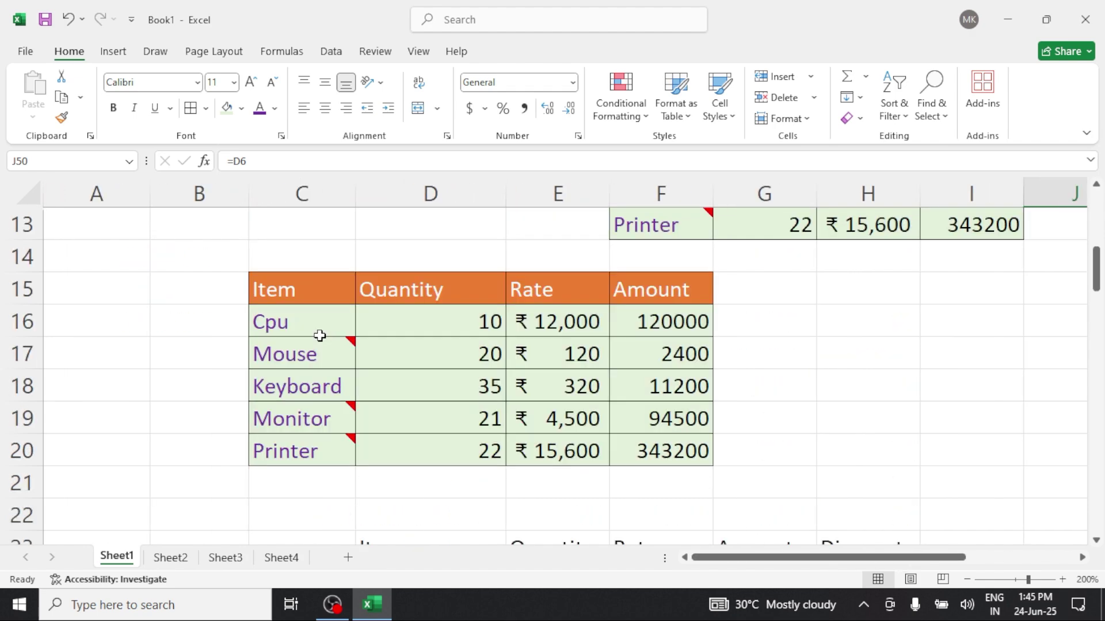
scroll(260, 283, up, 4)
drag(111, 222, 455, 413)
right_click(428, 343)
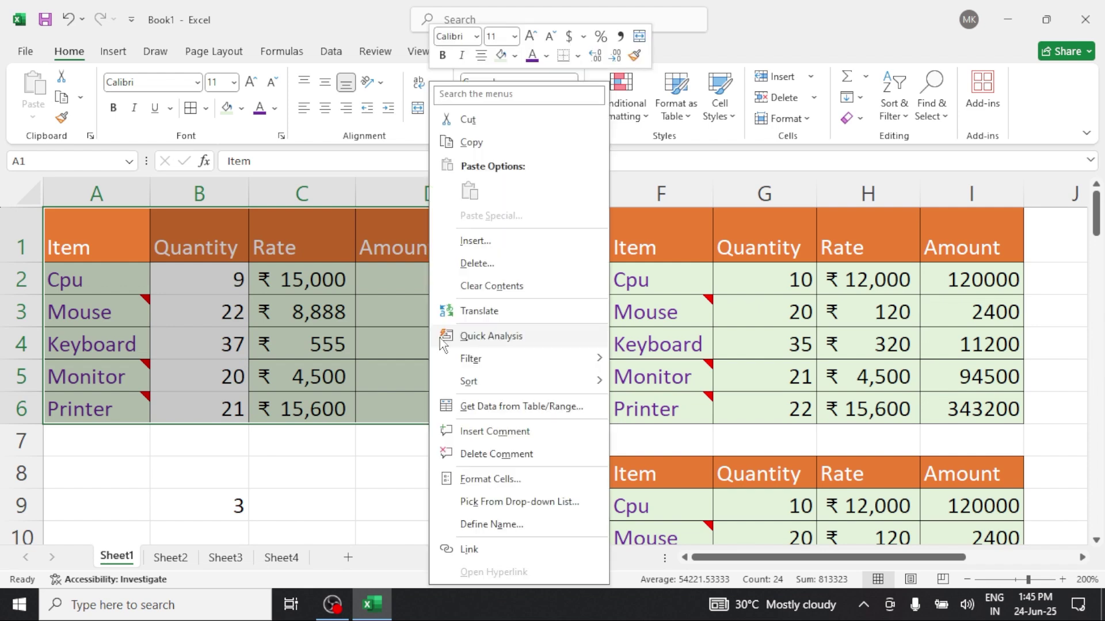
click(485, 144)
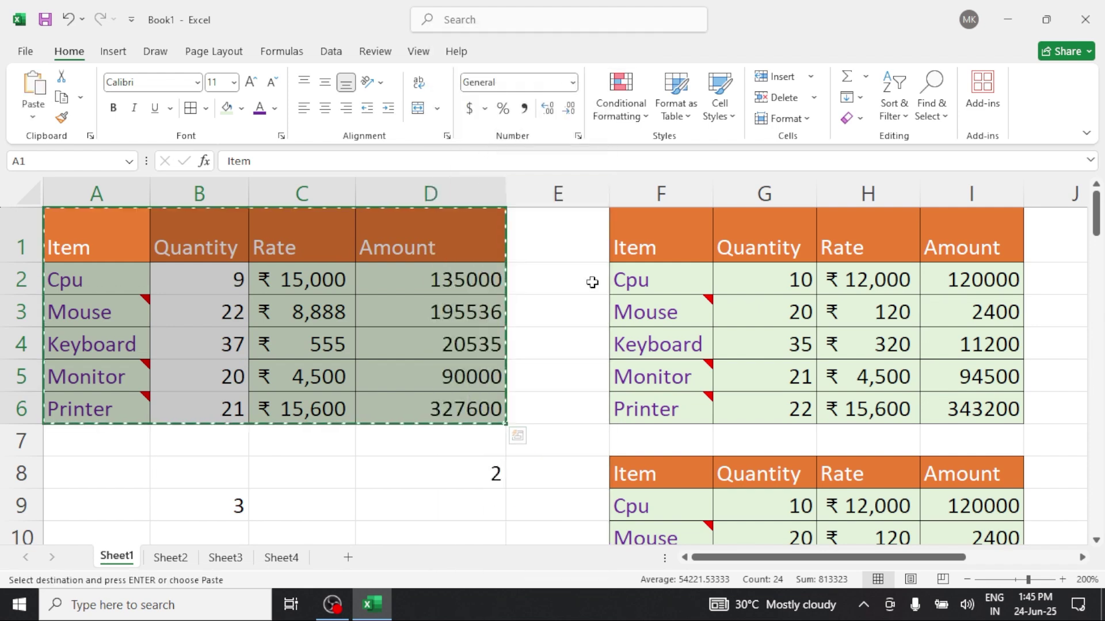
Paste the copied table as a static picture at F53 and move it over columns D to H, just above the transposed table
scroll(633, 374, down, 14)
scroll(705, 460, down, 2)
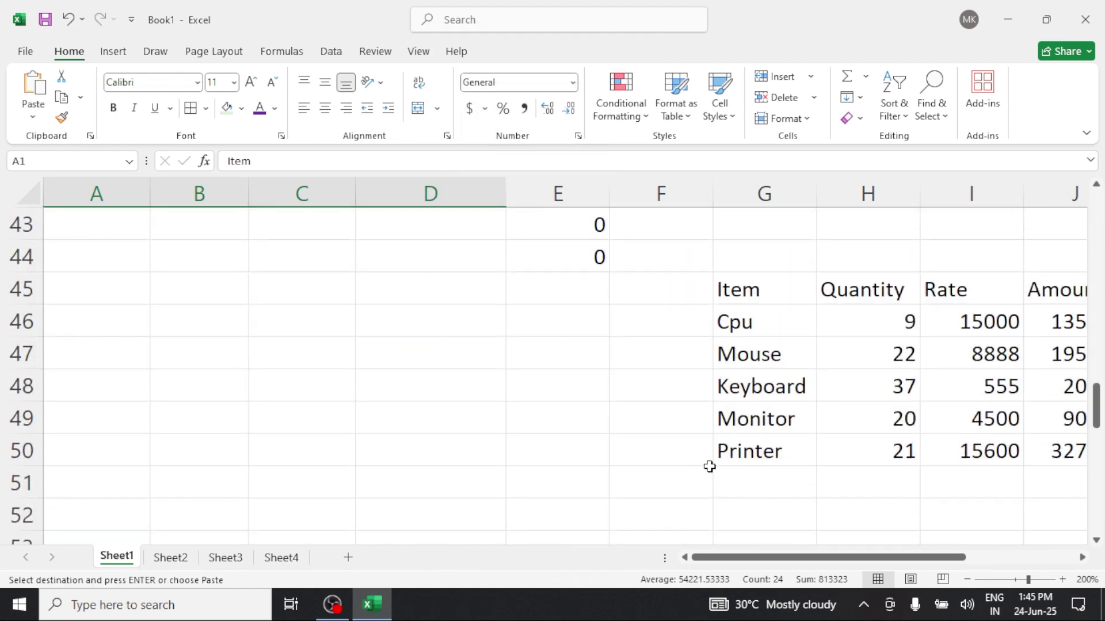
click(707, 451)
right_click(707, 451)
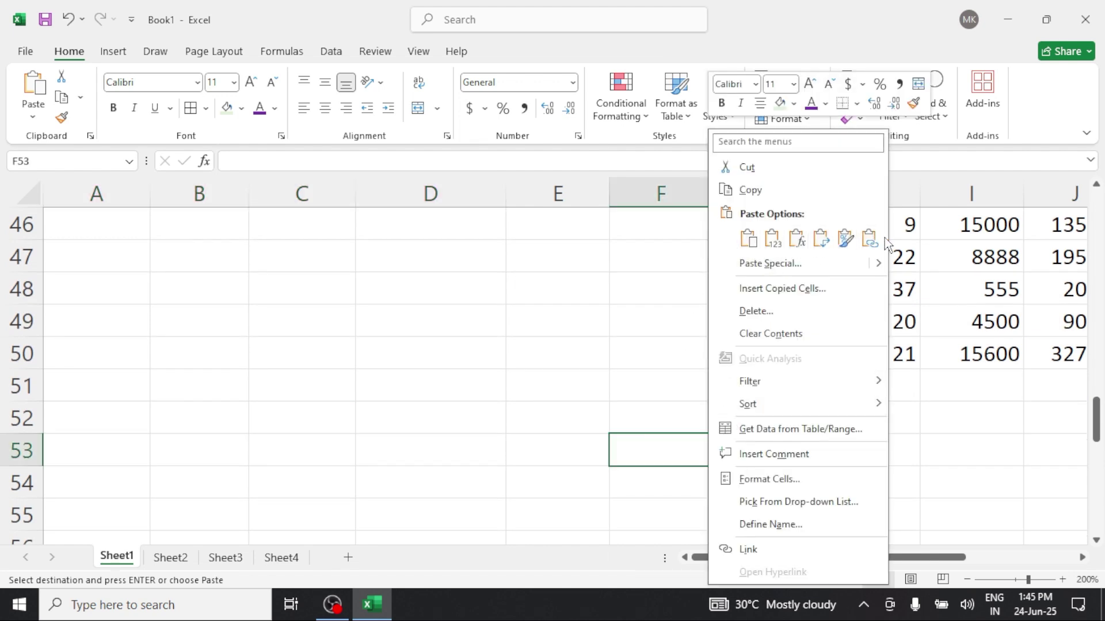
mouse_move(880, 265)
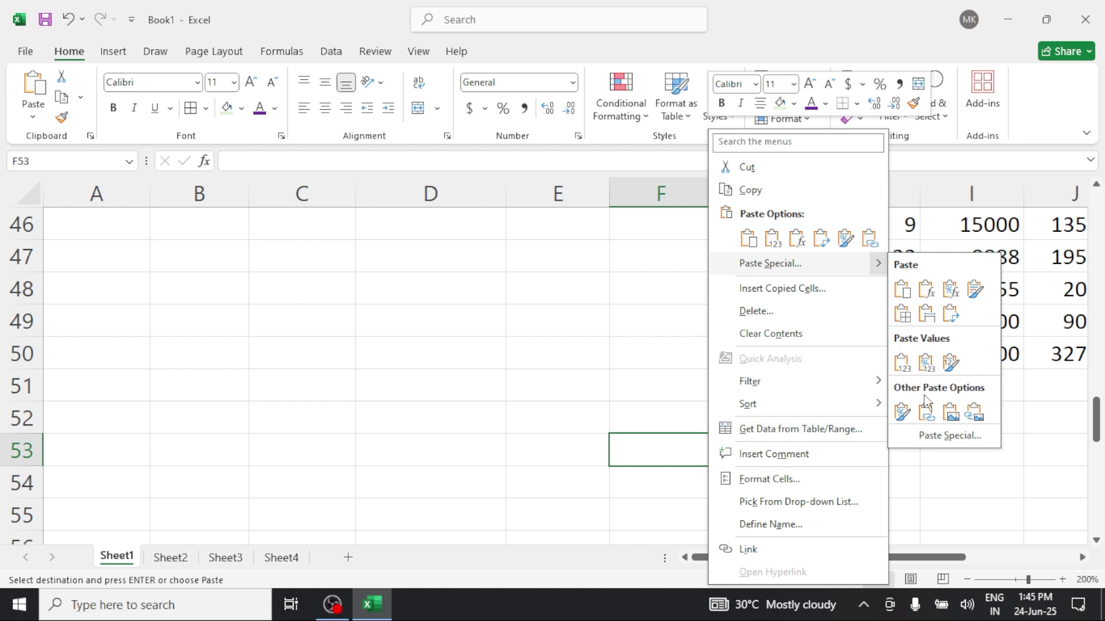
click(972, 421)
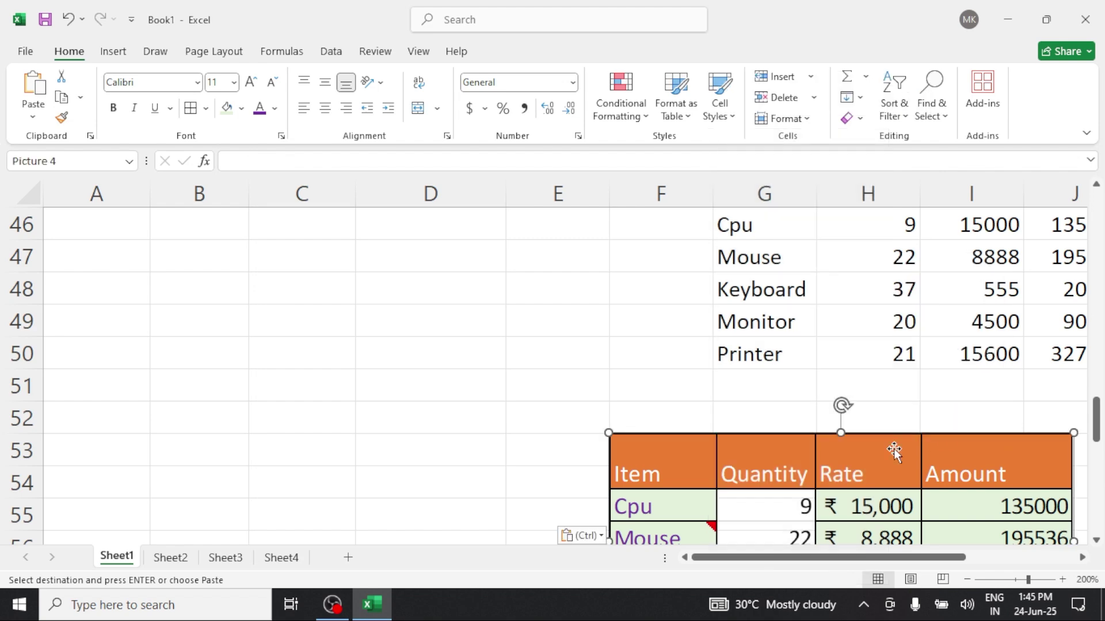
scroll(893, 449, down, 2)
drag(911, 247, 757, 228)
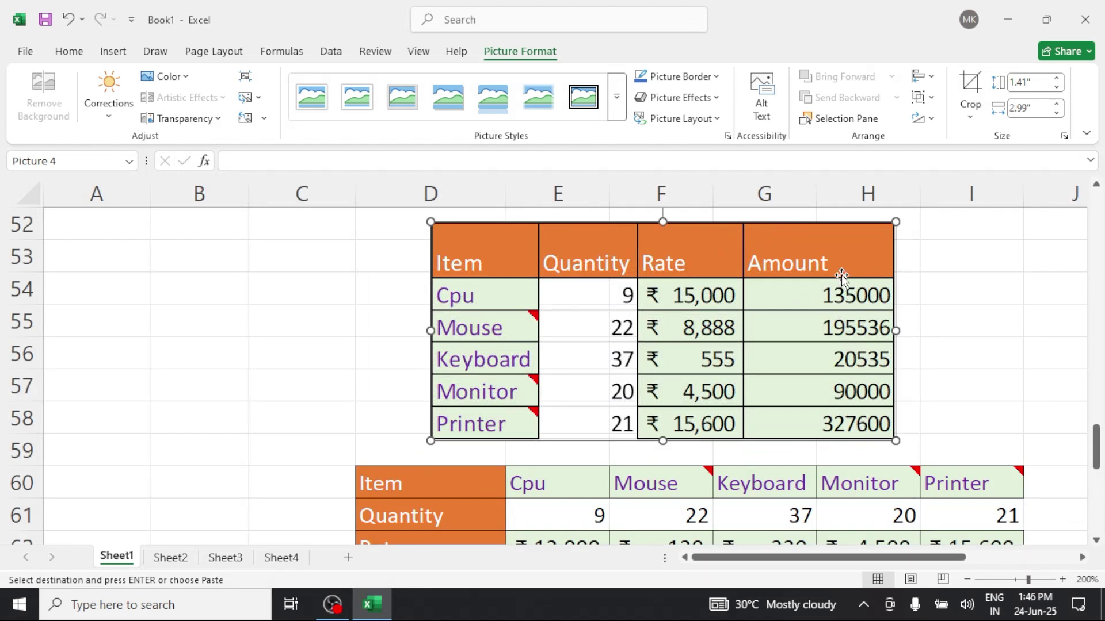
drag(841, 276, 849, 239)
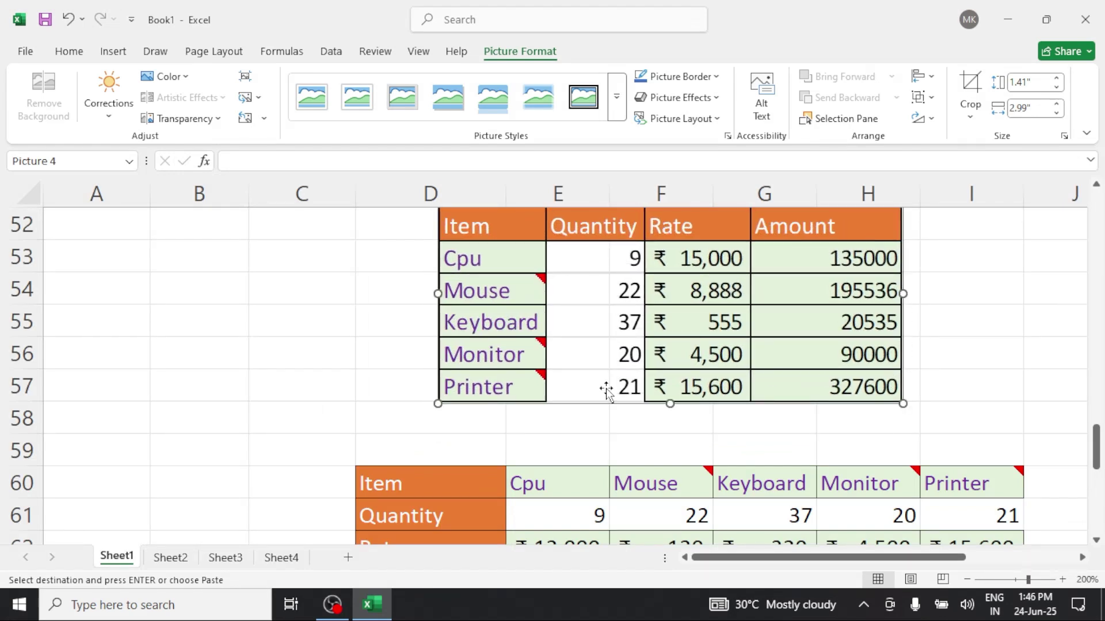
Paste the copied table as a linked picture at B56
click(245, 366)
right_click(175, 357)
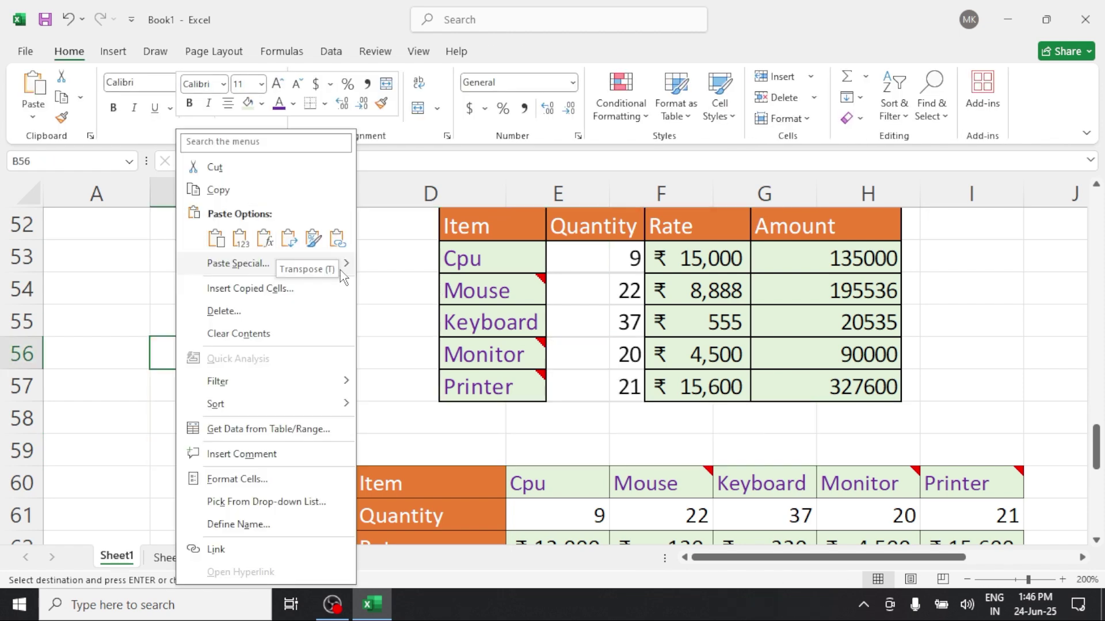
mouse_move(349, 268)
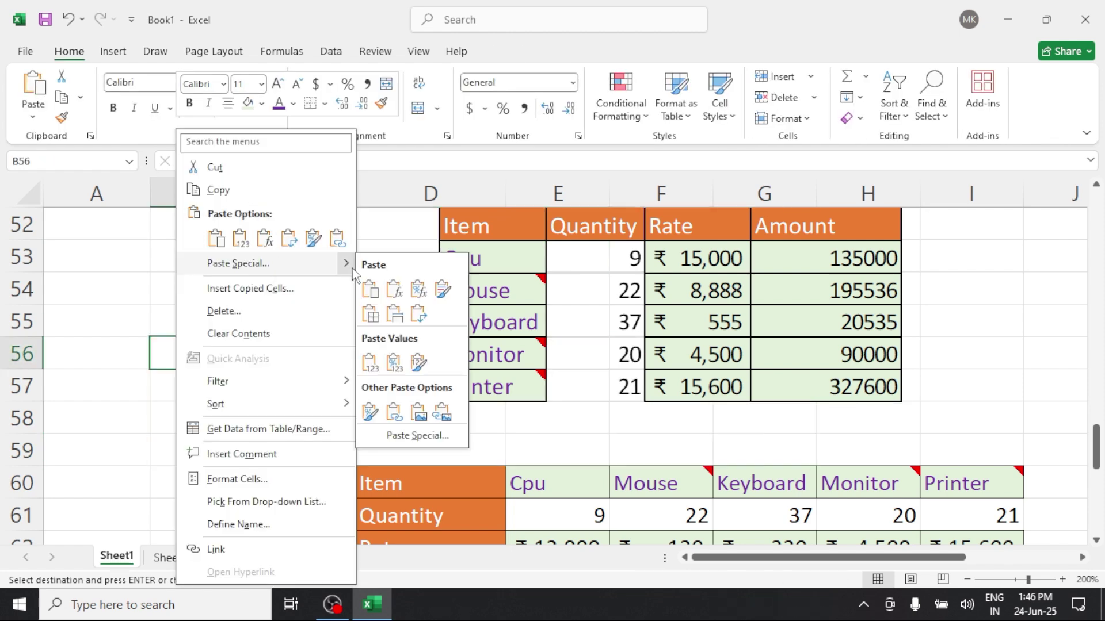
click(441, 412)
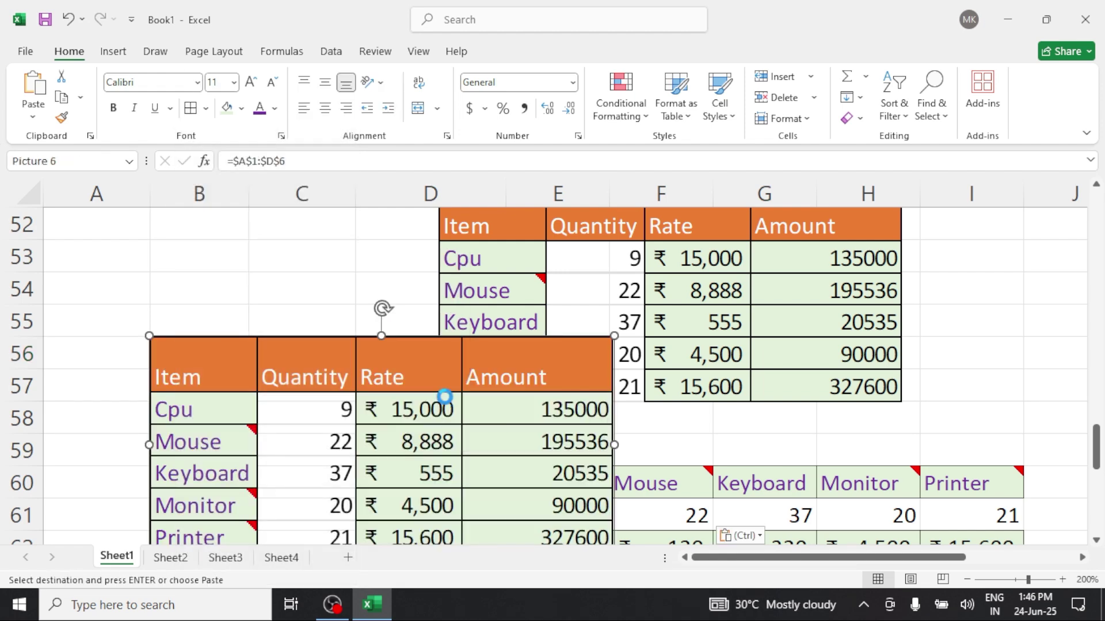
Move the linked picture around the sheet, across the static picture, and delete it
drag(440, 365, 336, 251)
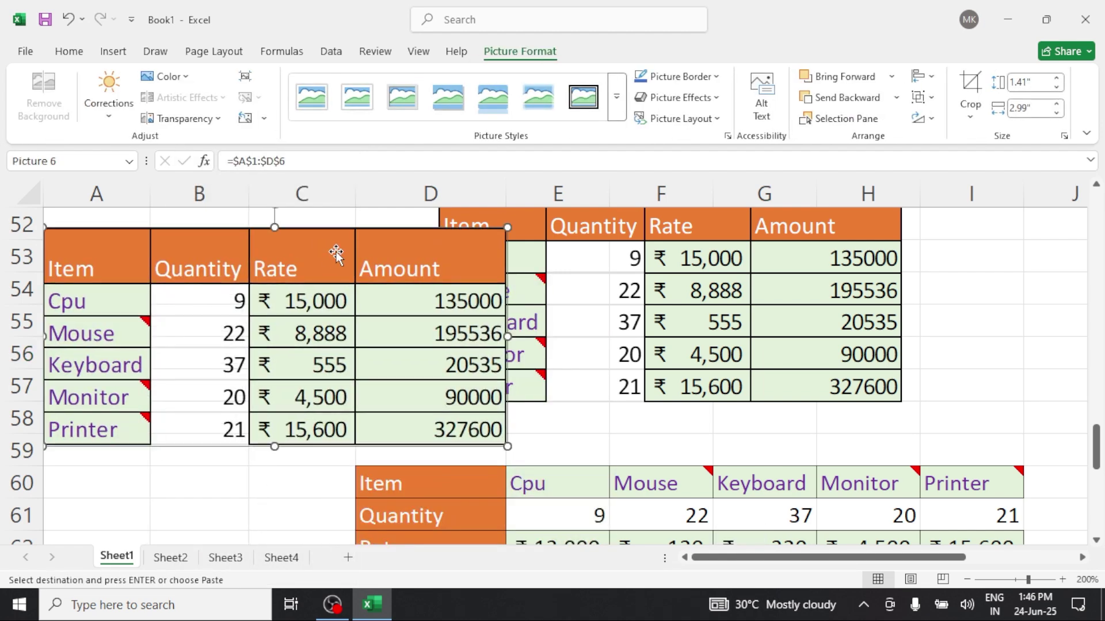
drag(478, 259, 1032, 231)
key(Delete)
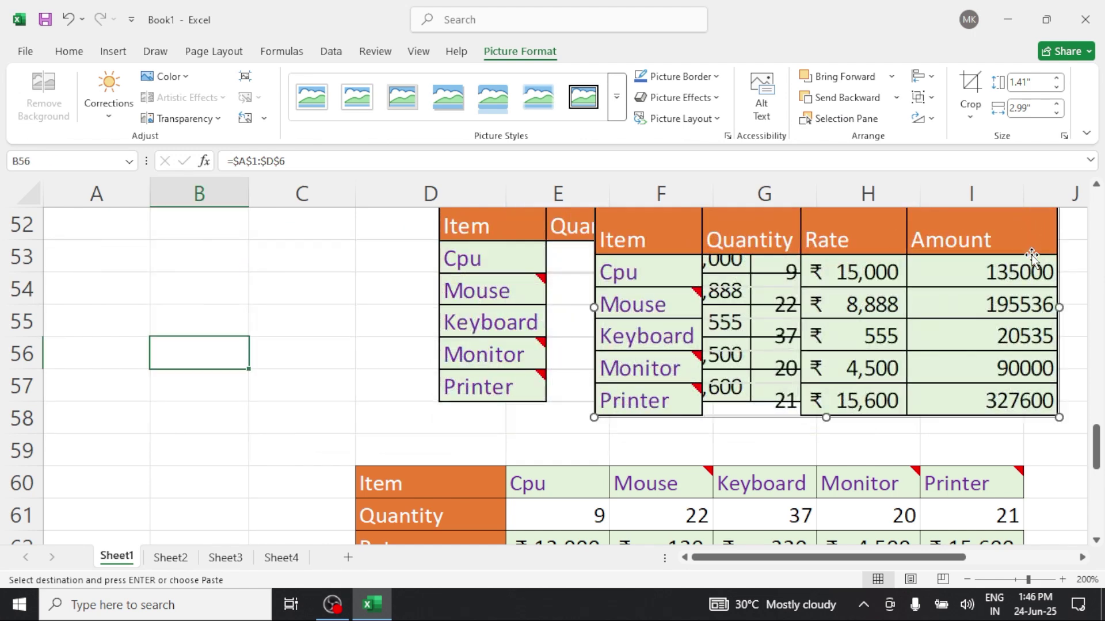
Copy the selected cell B56 as a picture, with the As shown on screen appearance and Picture format
scroll(444, 382, up, 5)
scroll(444, 382, up, 12)
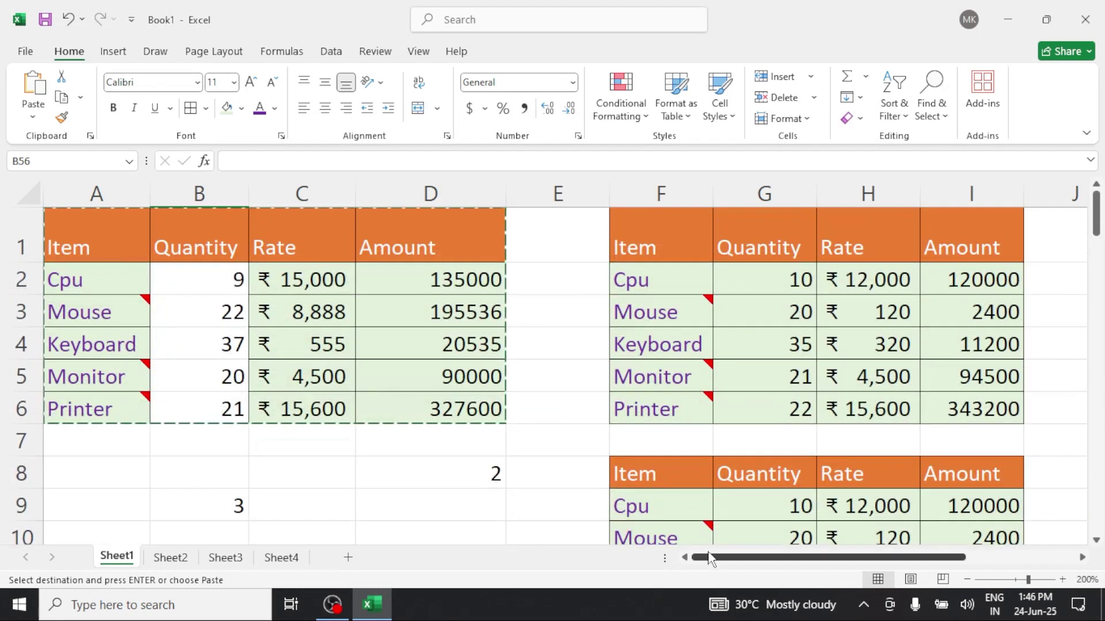
click(85, 94)
click(119, 144)
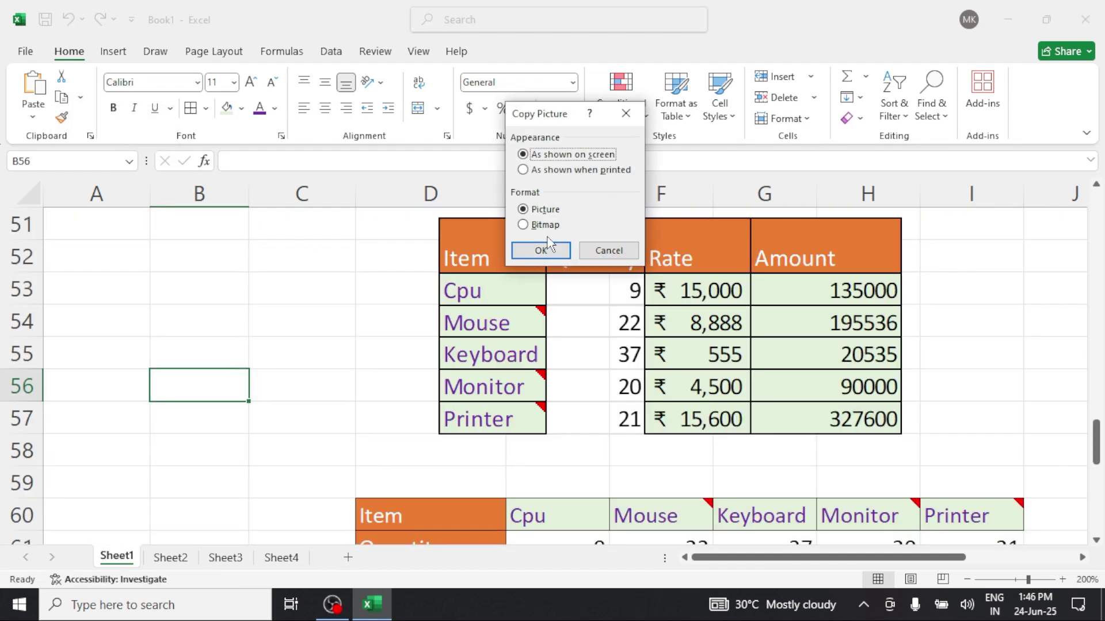
click(541, 251)
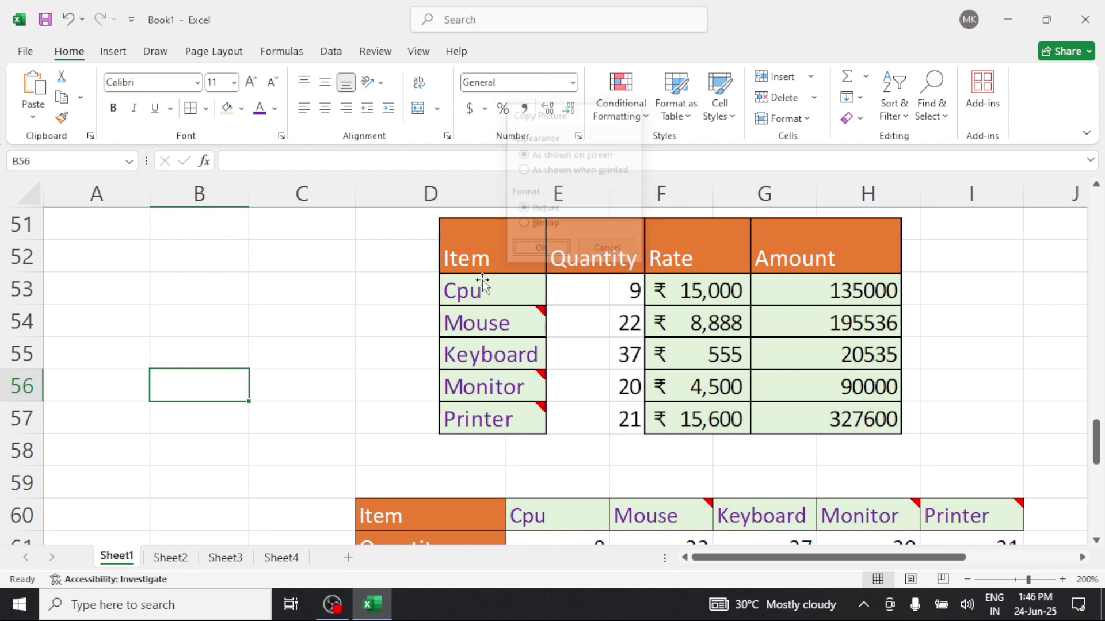
Paste the picture of the empty cell, shift it toward column C, and delete it
click(33, 87)
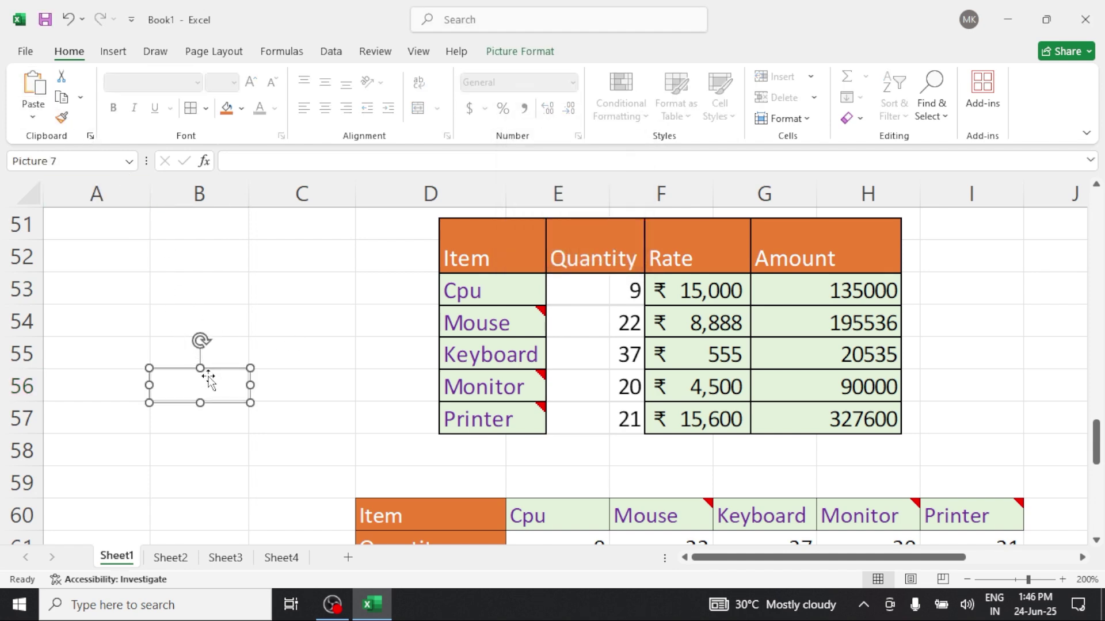
drag(209, 381, 293, 368)
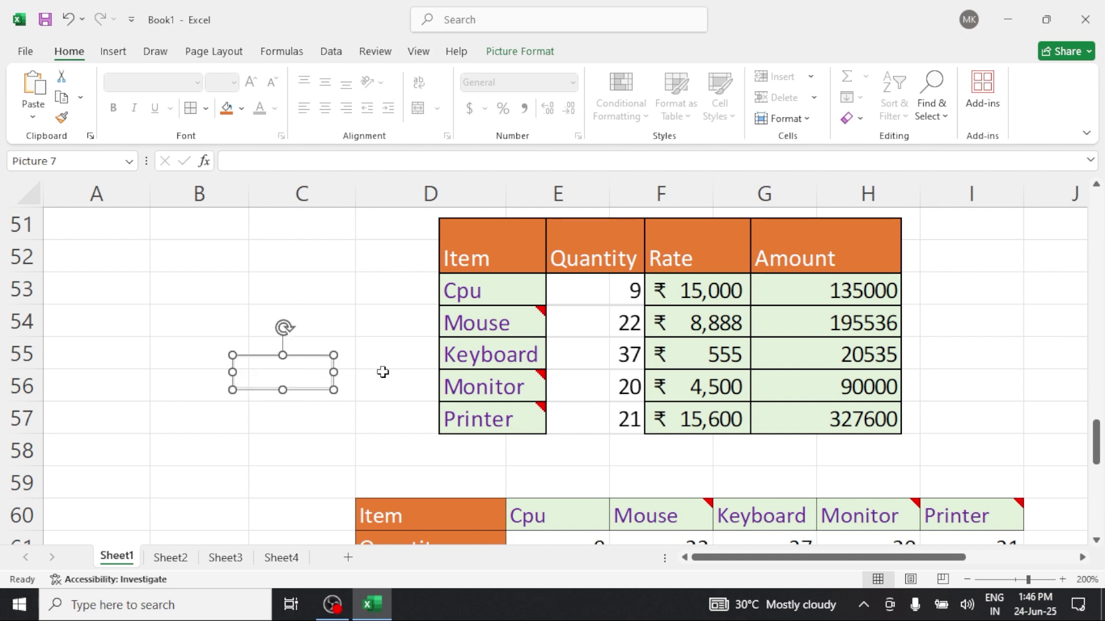
key(Delete)
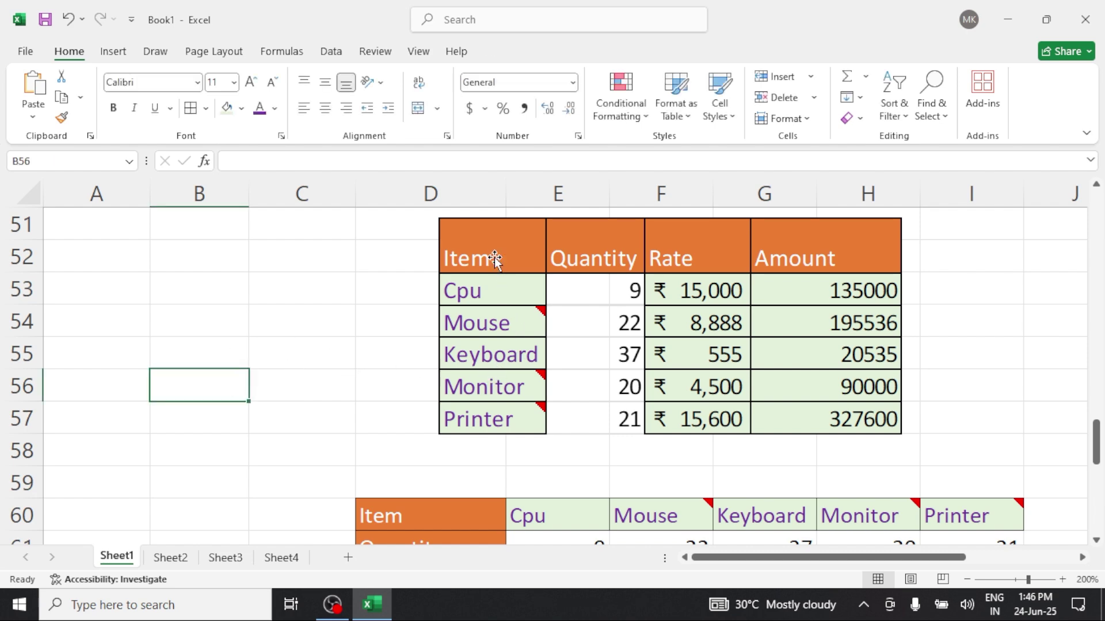
scroll(495, 260, up, 17)
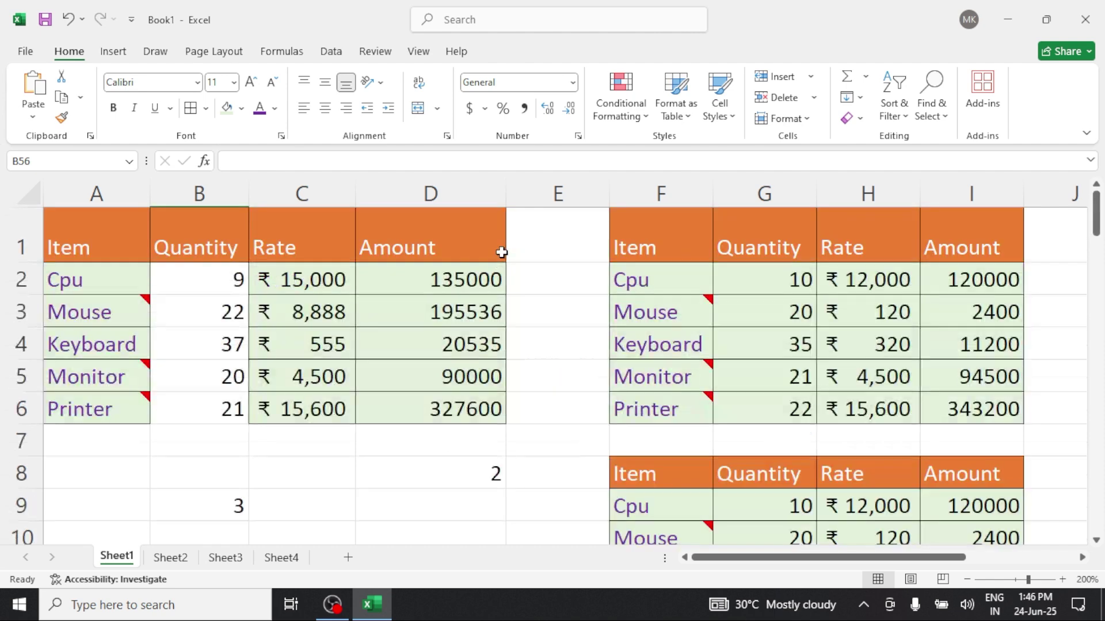
click(374, 244)
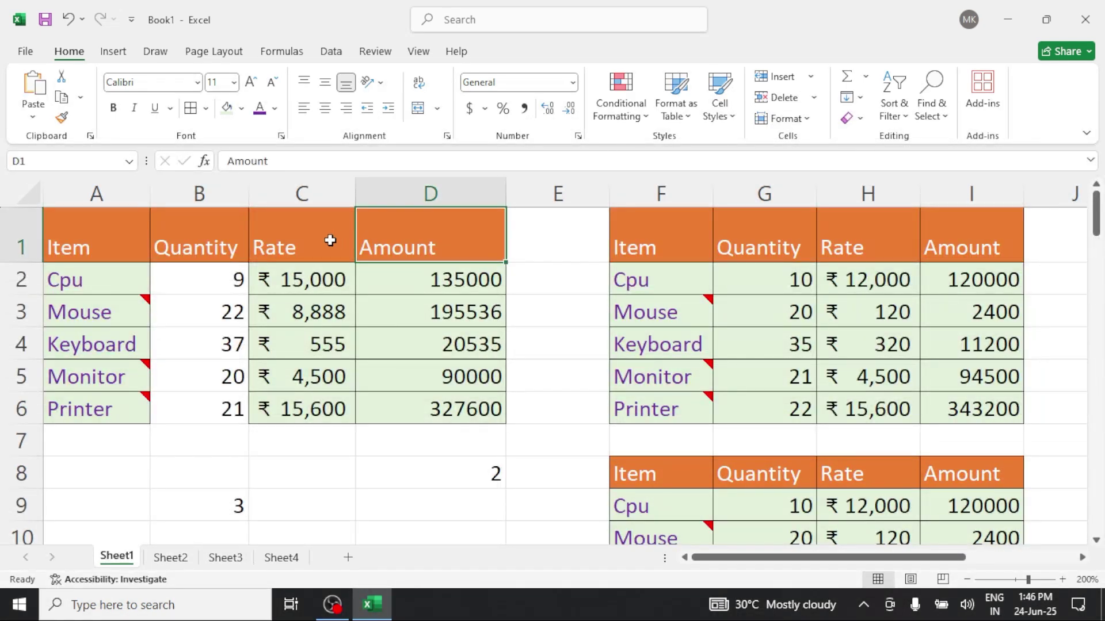
key(ctrl+a)
key(ctrl+c)
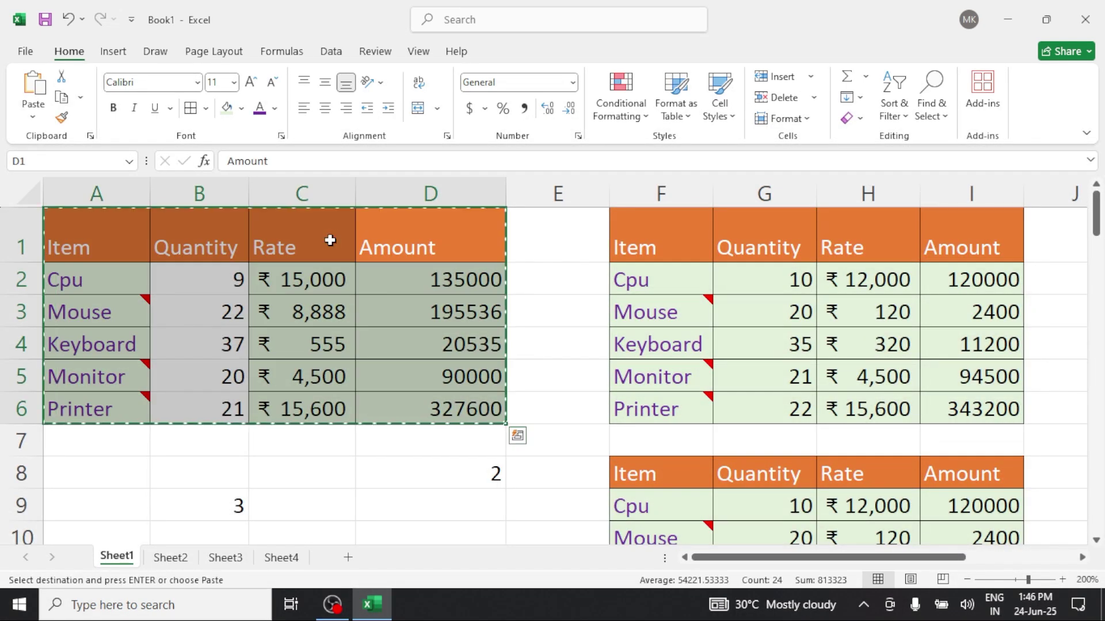
scroll(409, 451, down, 5)
scroll(715, 402, down, 7)
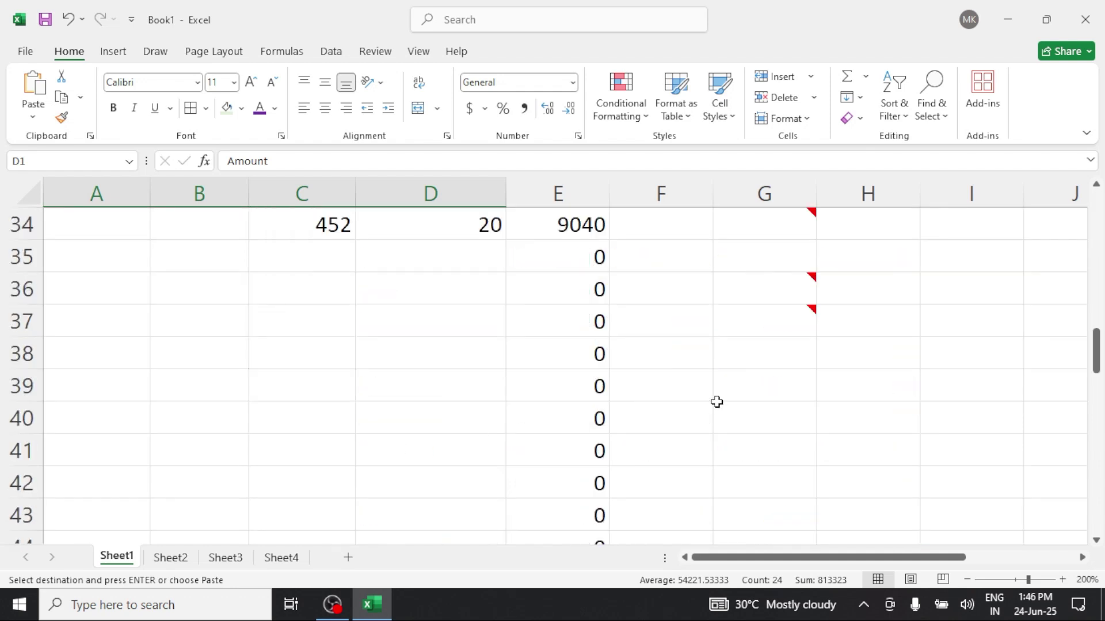
scroll(247, 315, up, 4)
scroll(248, 316, up, 8)
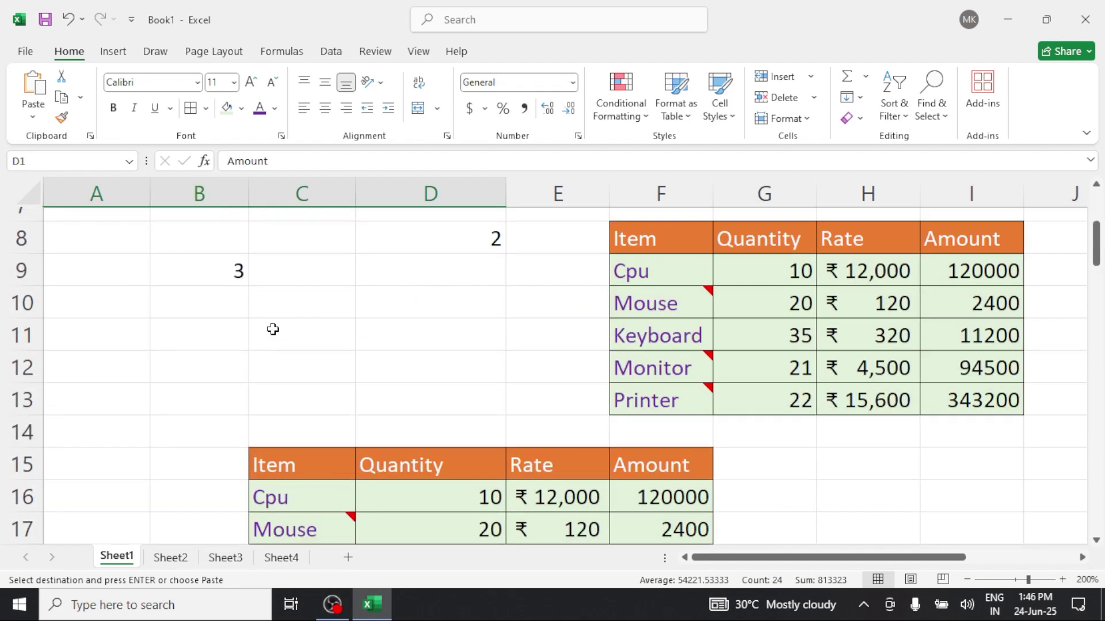
key(Escape)
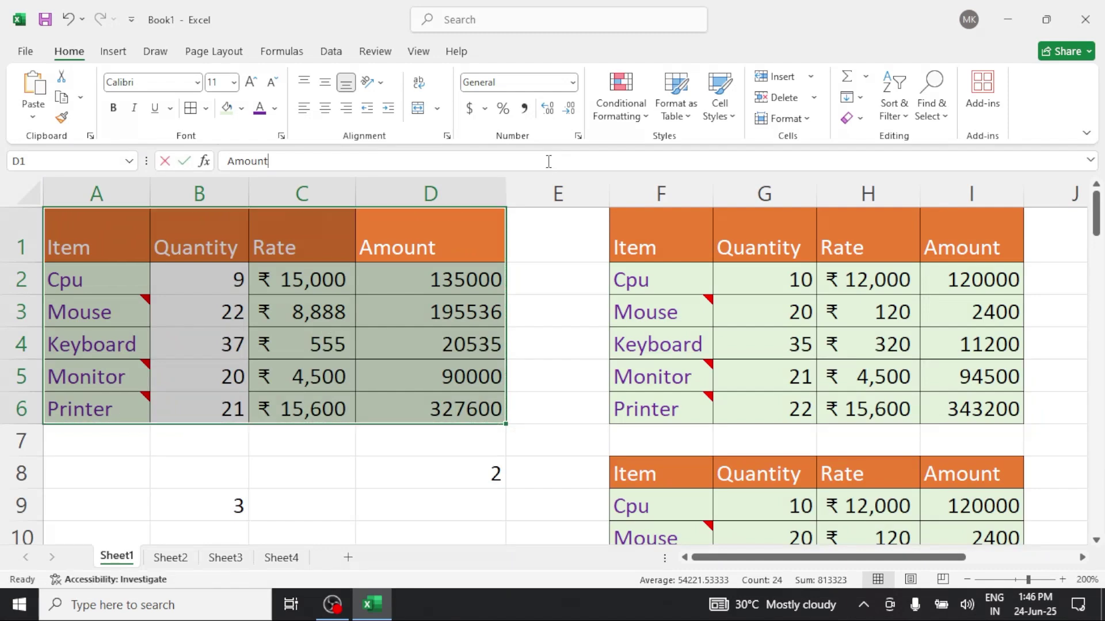
Copy the whole source table A1:D6 as a picture, using As shown on screen and Picture format
click(388, 265)
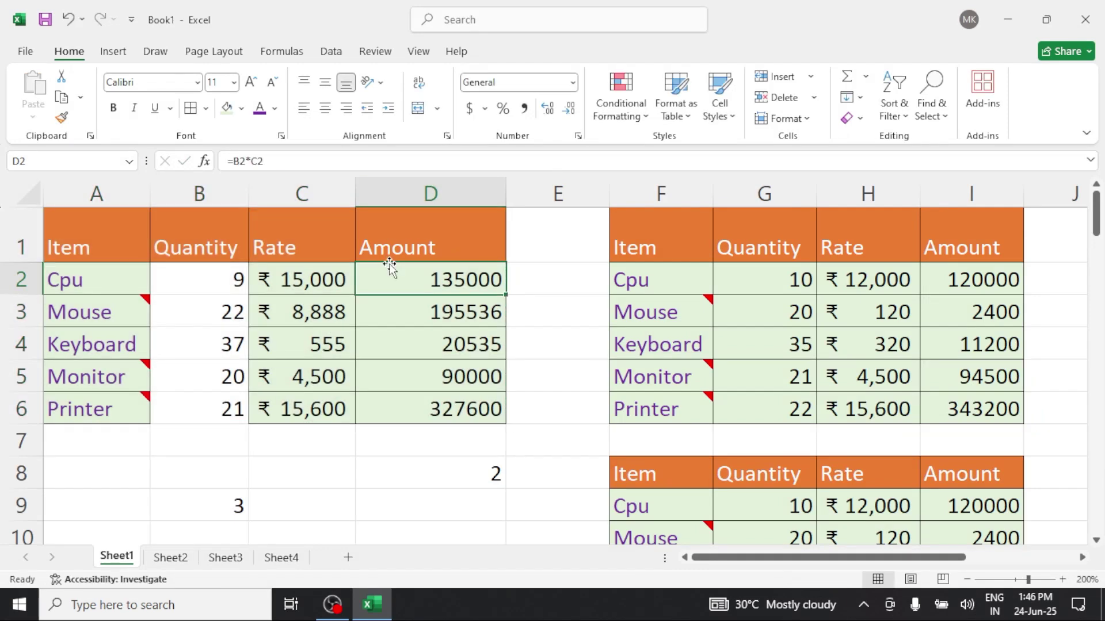
key(ctrl+a)
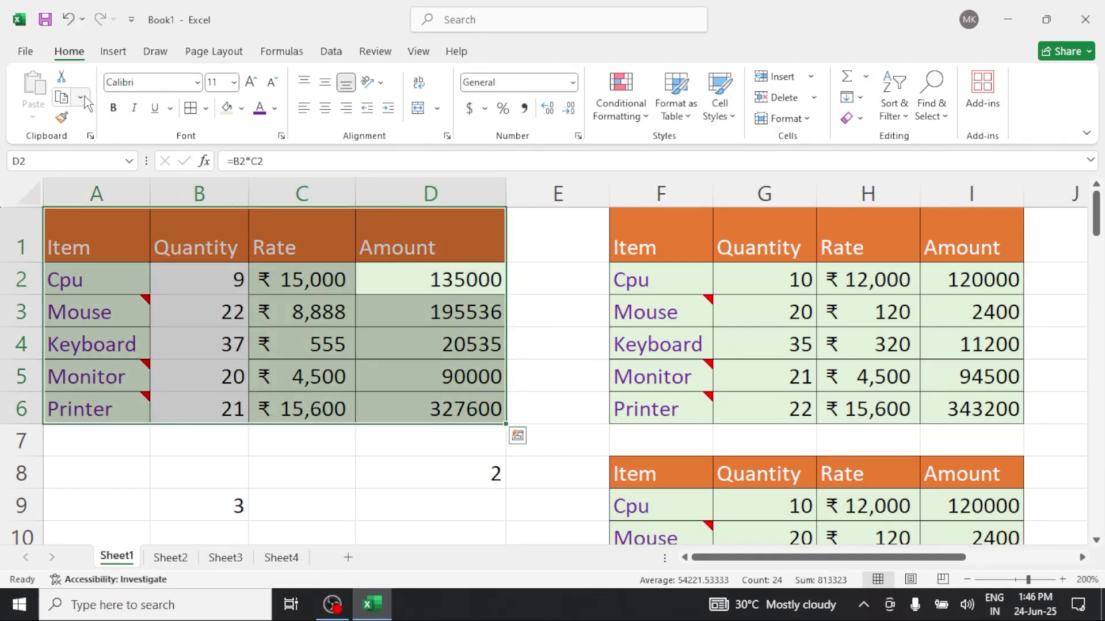
click(81, 97)
click(119, 147)
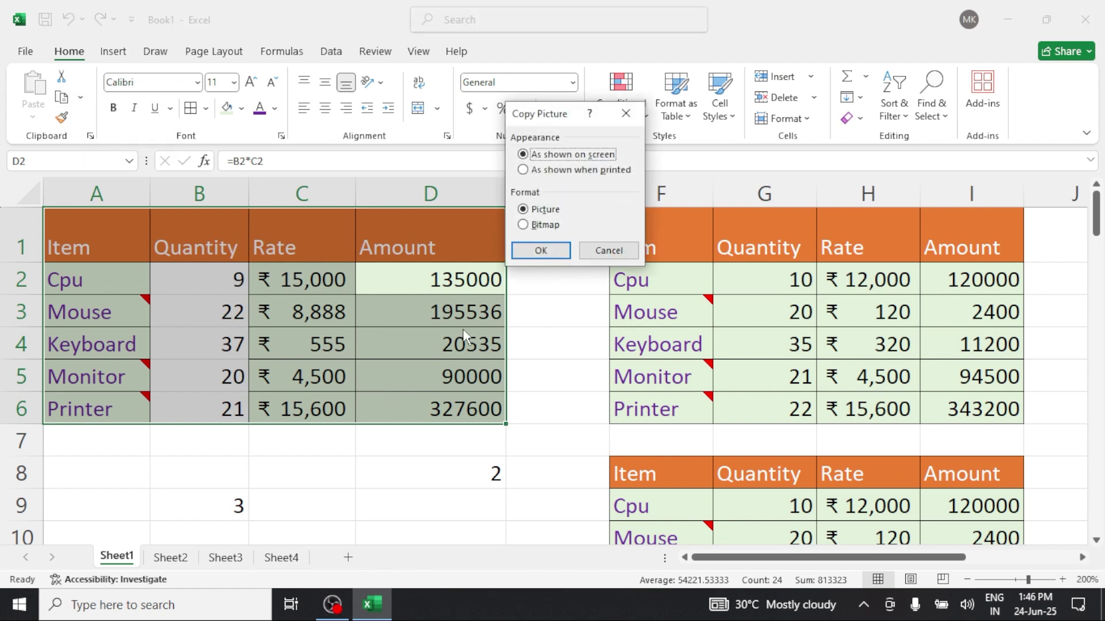
click(539, 250)
Paste the table picture at F75 and move it to start in column C at row 73, below the existing tables
scroll(538, 348, down, 1)
scroll(541, 354, down, 18)
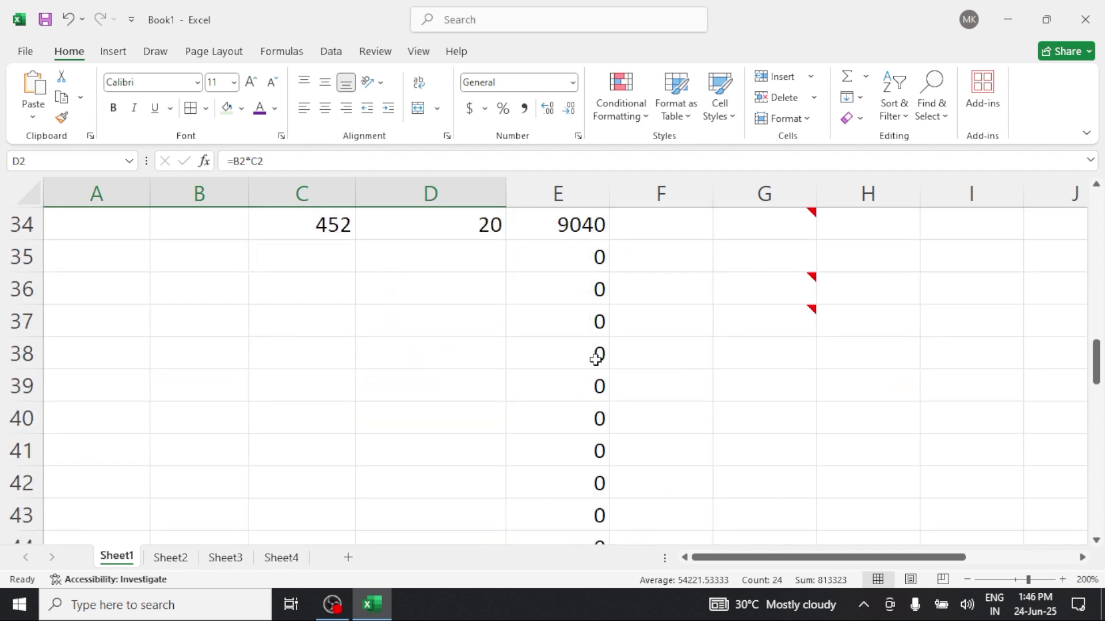
scroll(628, 364, down, 5)
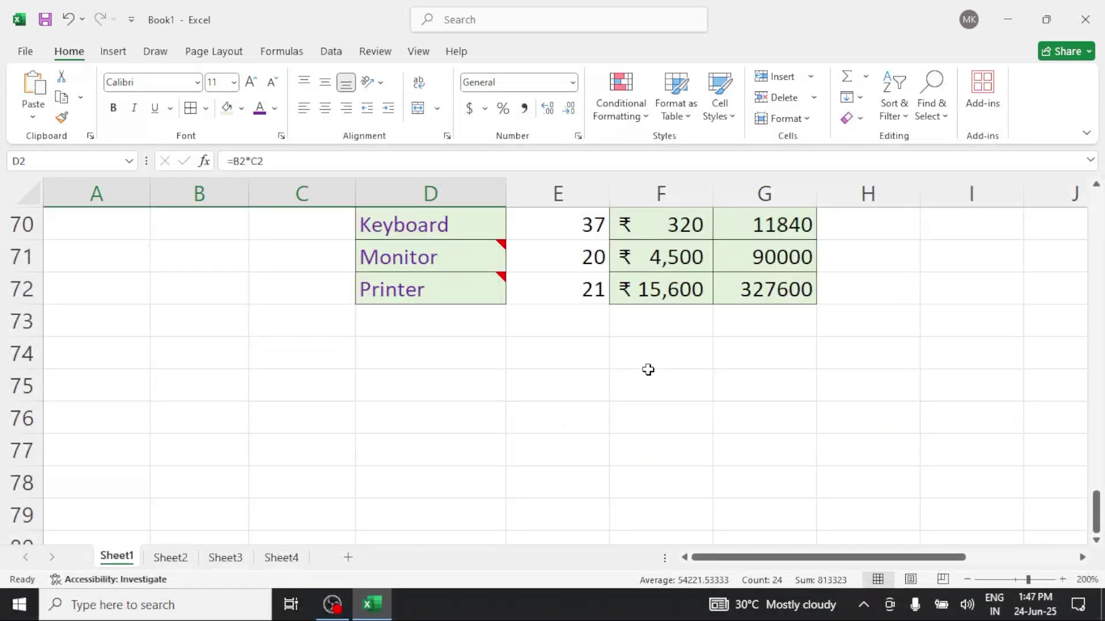
click(648, 374)
right_click(649, 374)
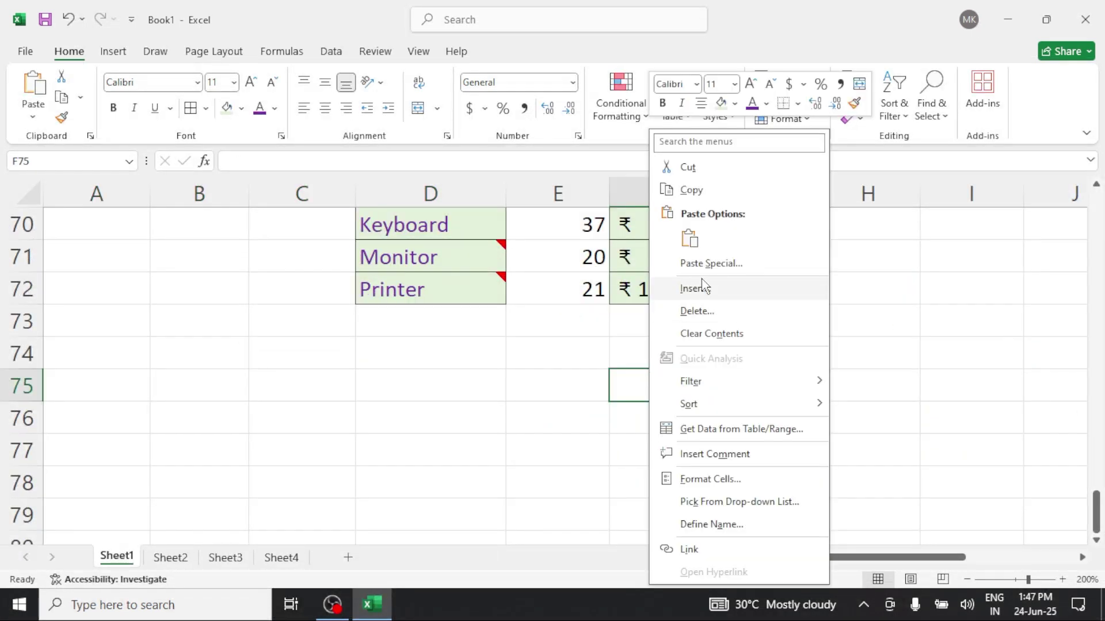
click(690, 239)
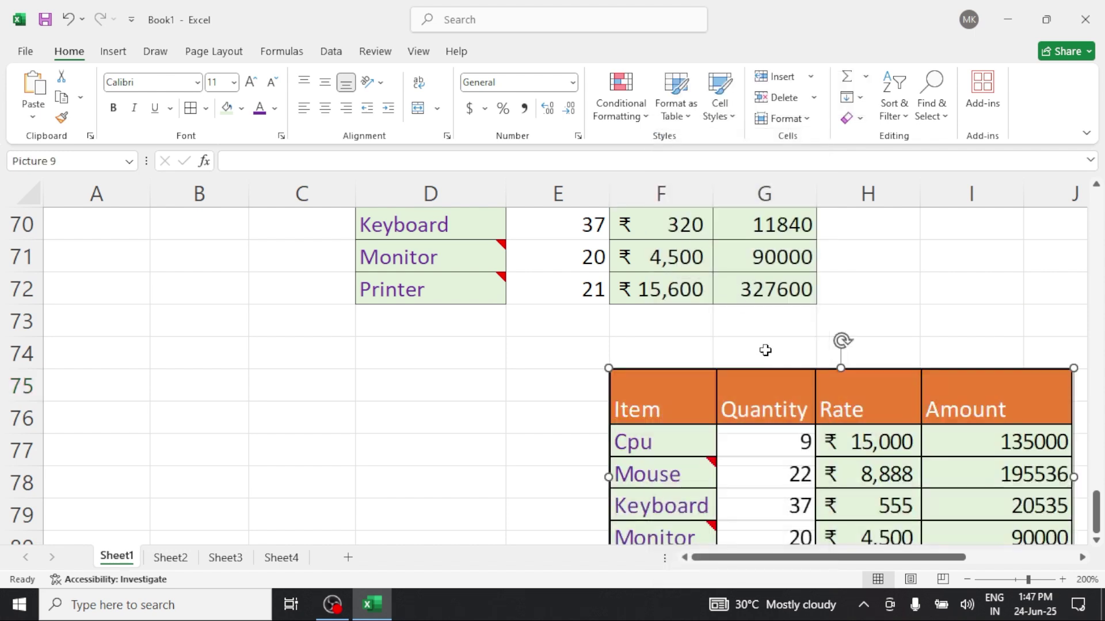
drag(772, 387, 441, 338)
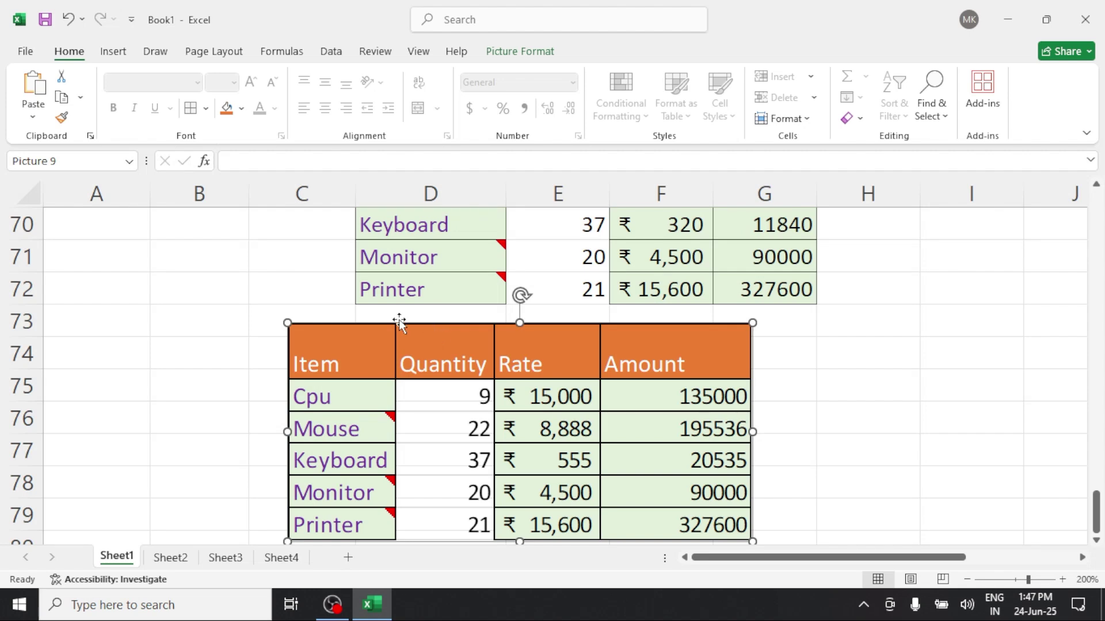
Move the pasted table picture so that it starts in column H at row 73
click(36, 119)
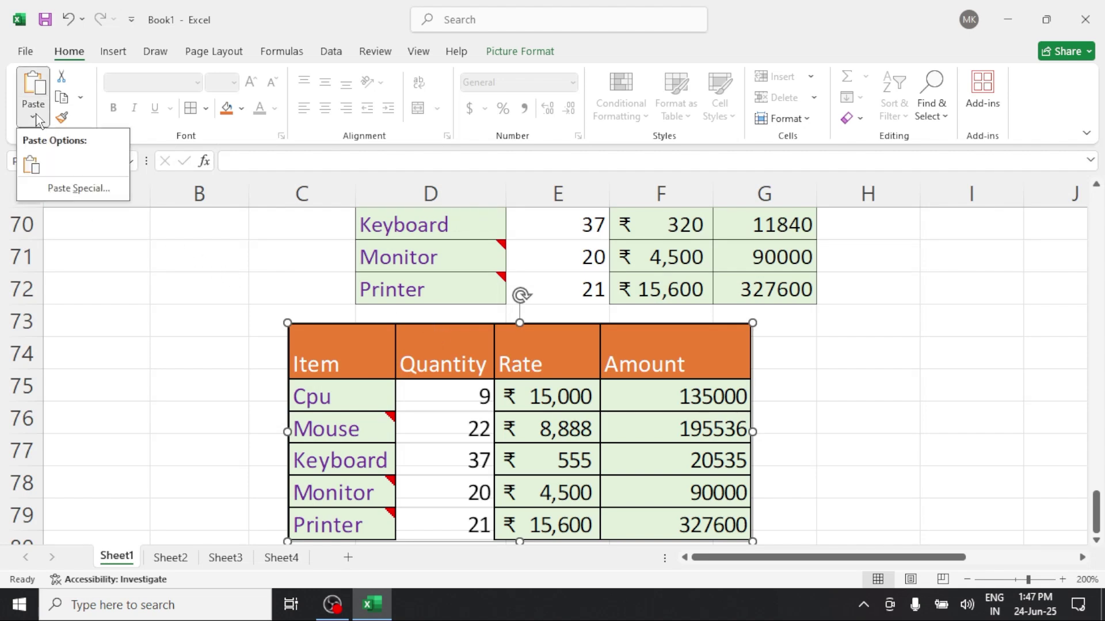
click(204, 276)
drag(370, 324, 907, 320)
click(524, 363)
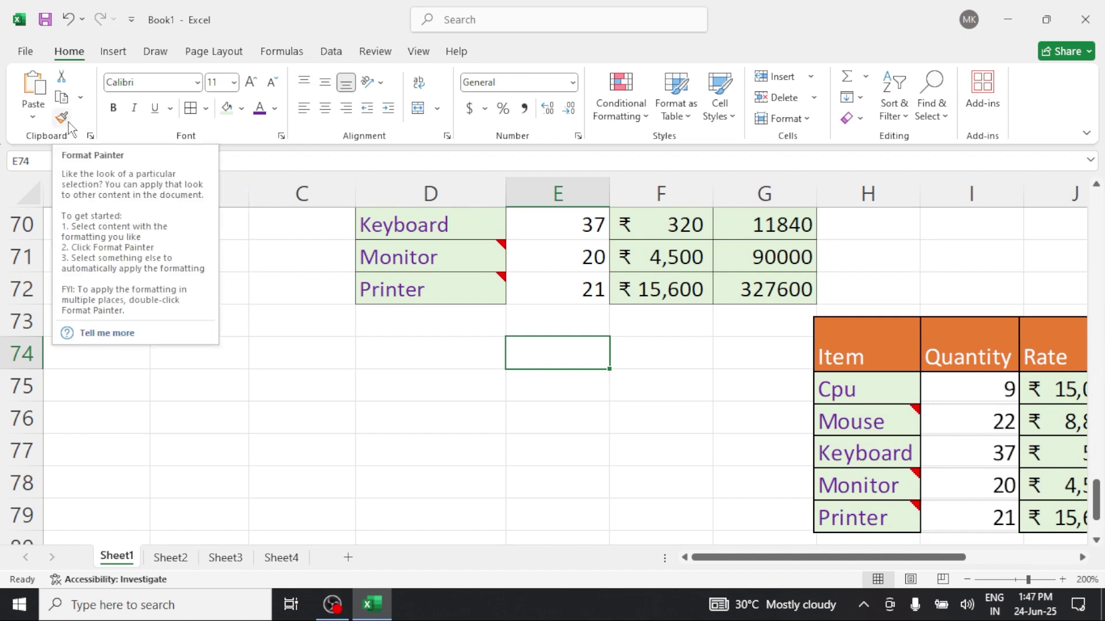
Apply the formatting of cell A2 to the Quantity values B2:B6 with Format Painter
click(331, 416)
scroll(330, 417, up, 12)
scroll(330, 416, up, 11)
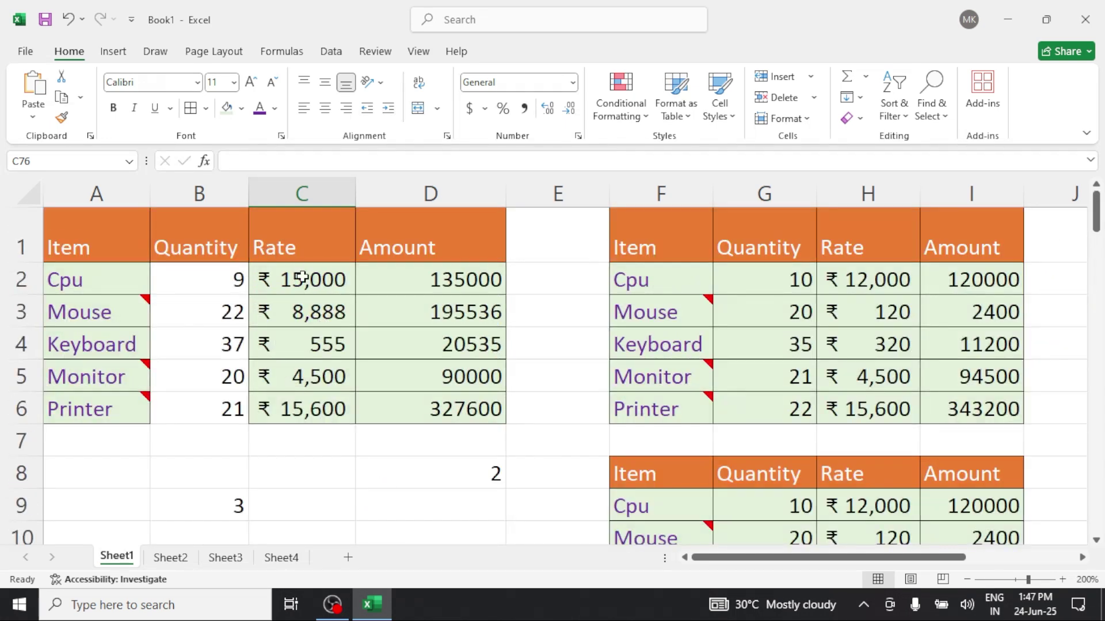
click(302, 278)
click(306, 314)
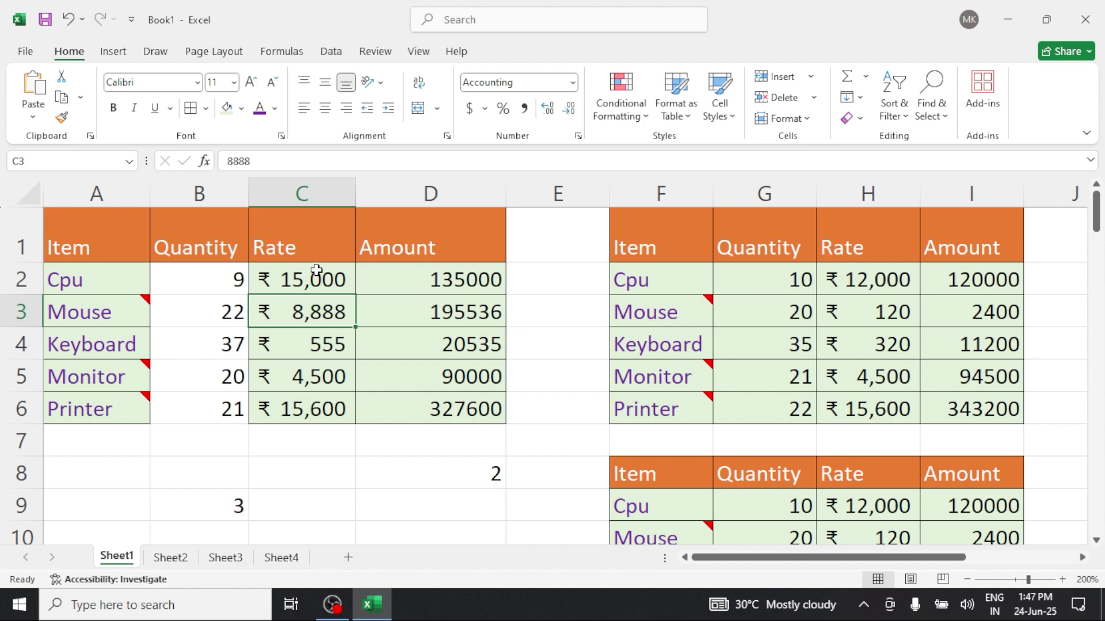
click(101, 272)
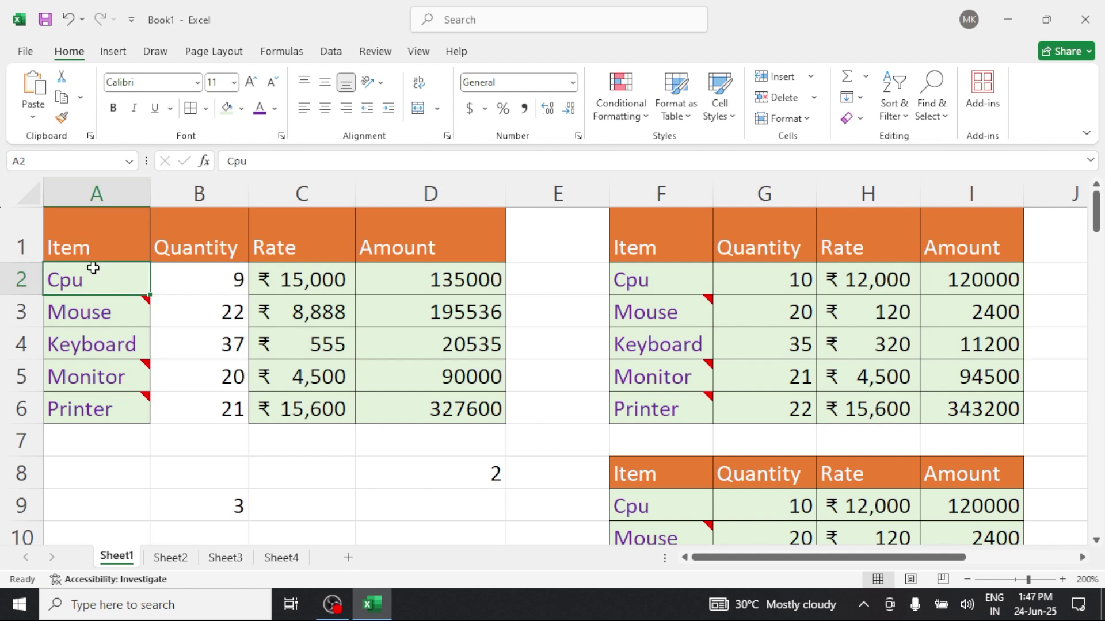
click(62, 118)
click(196, 292)
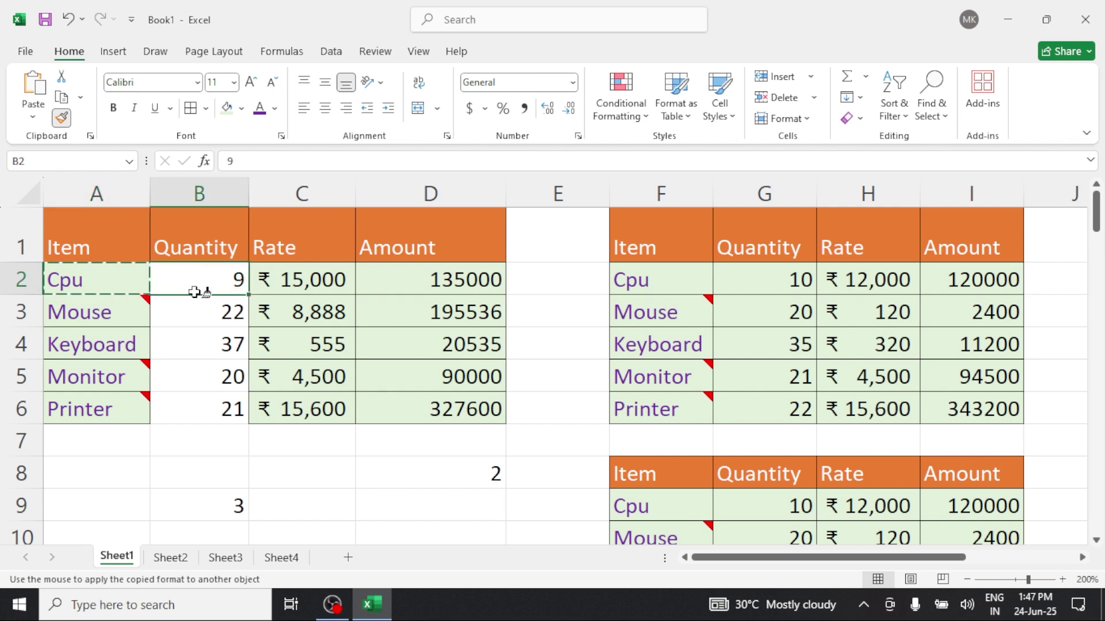
drag(196, 292, 193, 406)
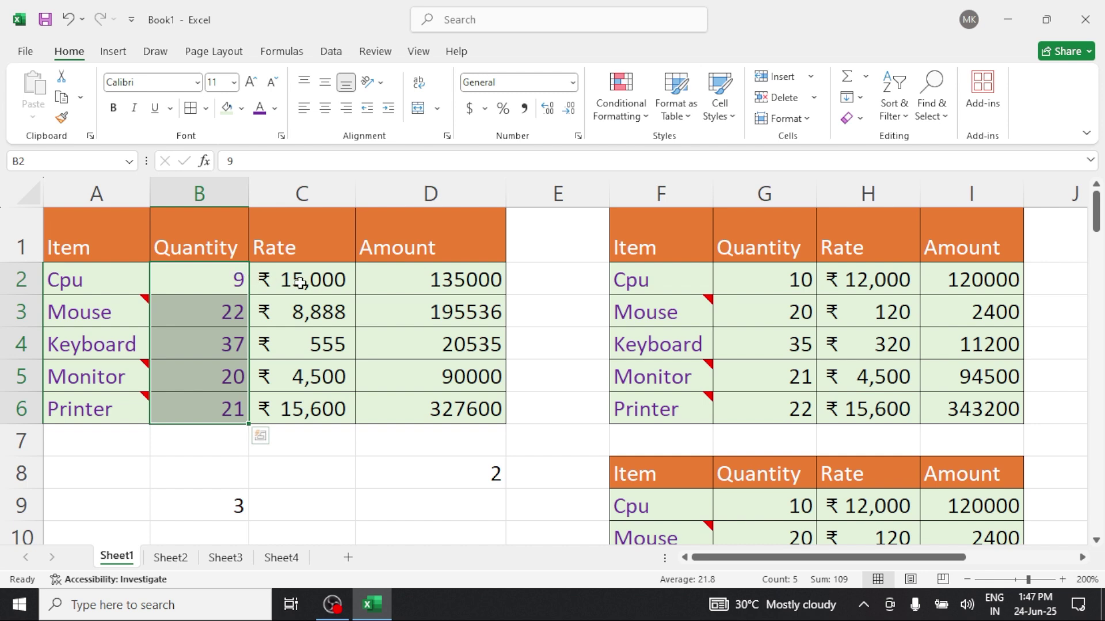
Apply the formatting of cell D2 to the item names A2:A6 with Format Painter
click(410, 282)
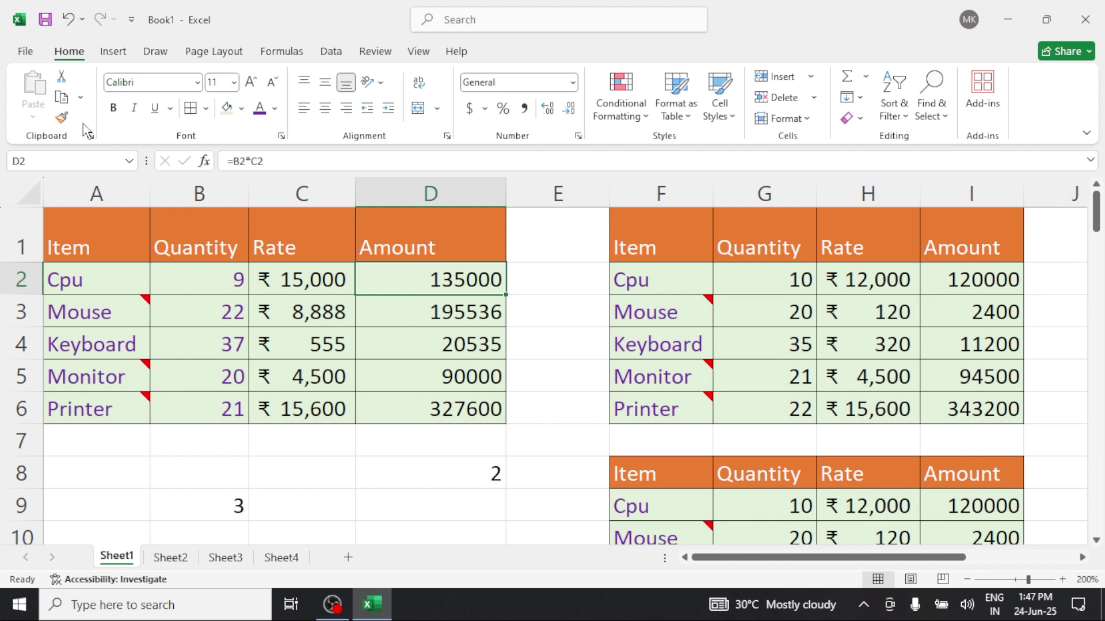
click(62, 117)
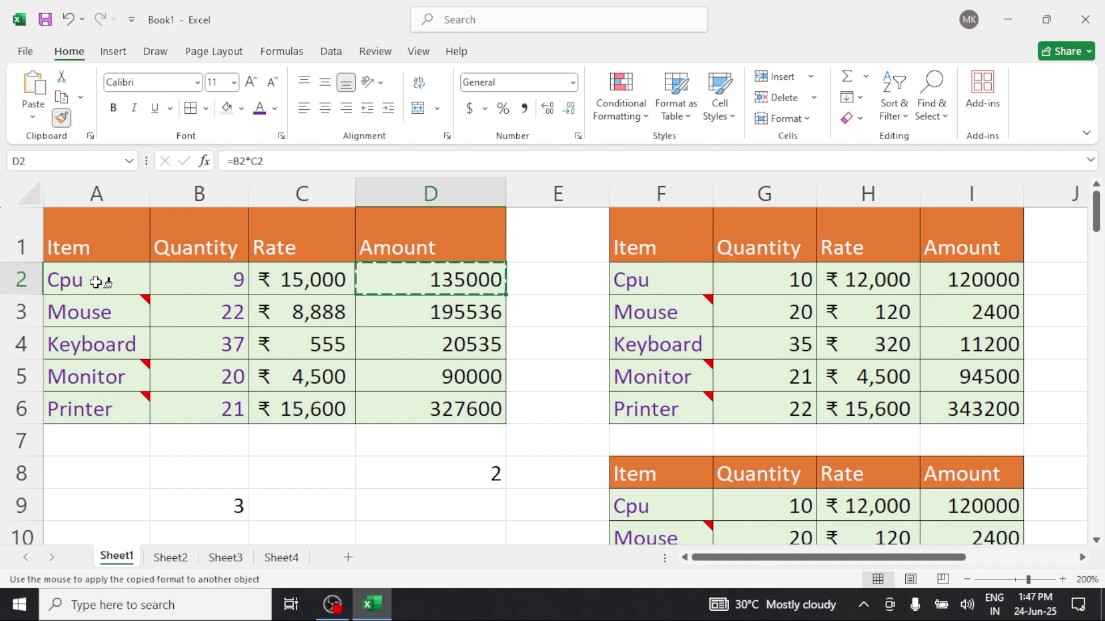
drag(96, 282, 115, 409)
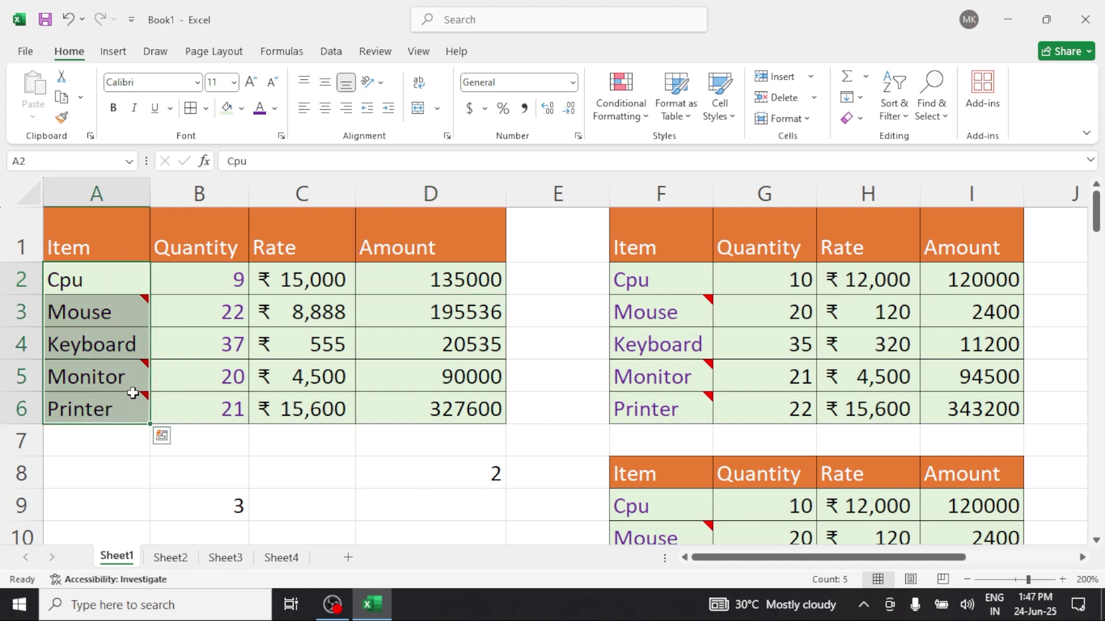
click(462, 497)
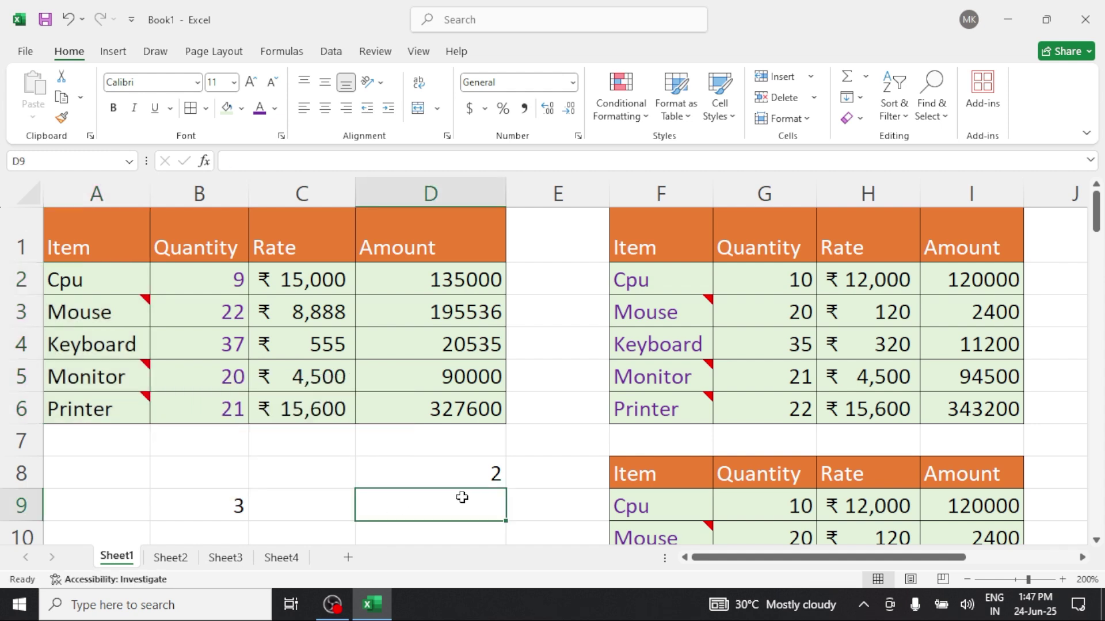
Apply the formatting of header cell A1 to the plain header row D23:H23 with Format Painter
click(117, 241)
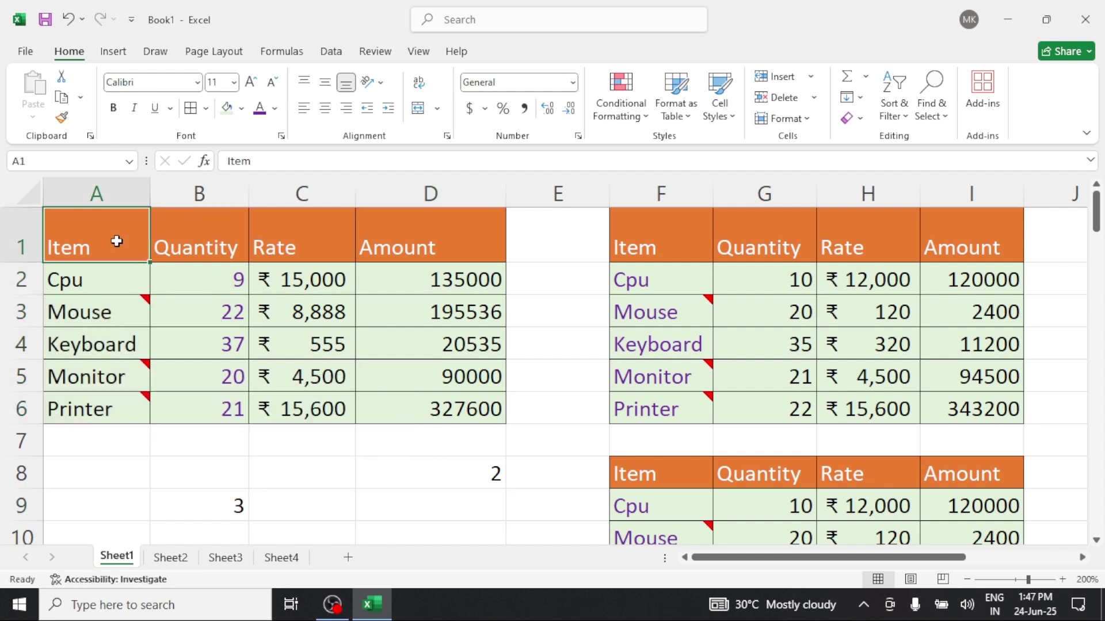
click(62, 120)
scroll(253, 369, down, 2)
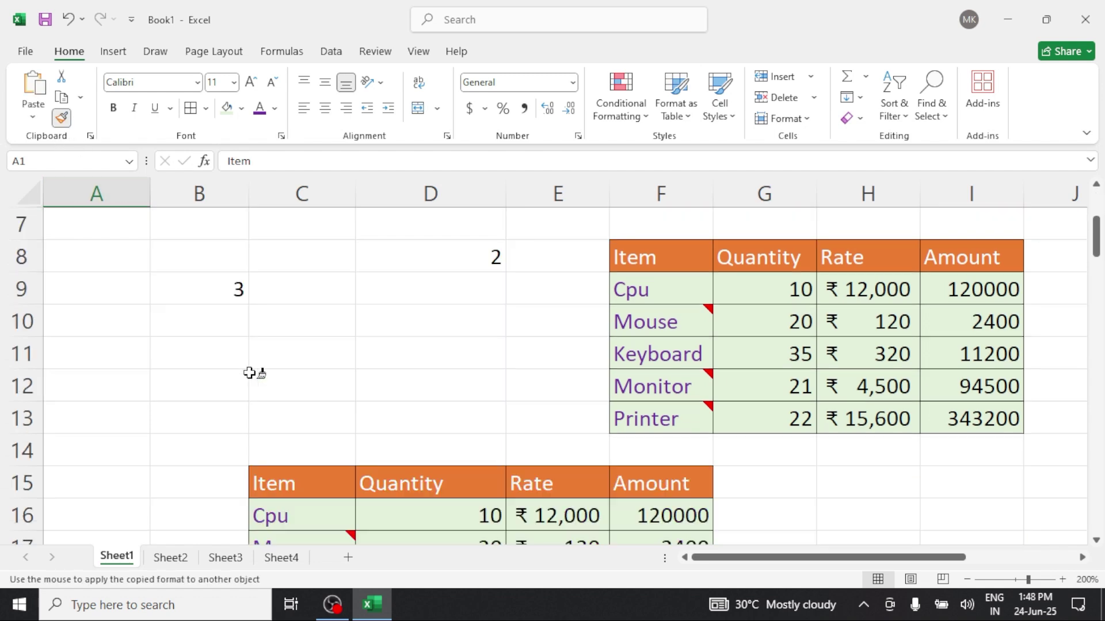
scroll(425, 386, down, 4)
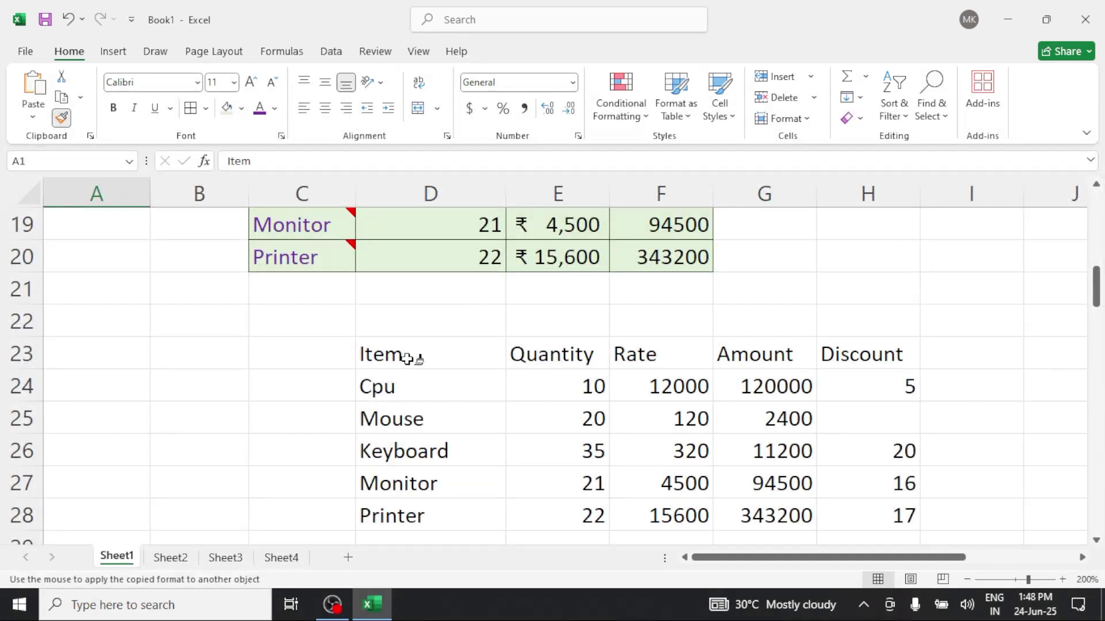
click(407, 354)
mouse_move(407, 353)
mouse_down()
mouse_move(794, 328)
mouse_move(854, 342)
mouse_up()
click(1034, 308)
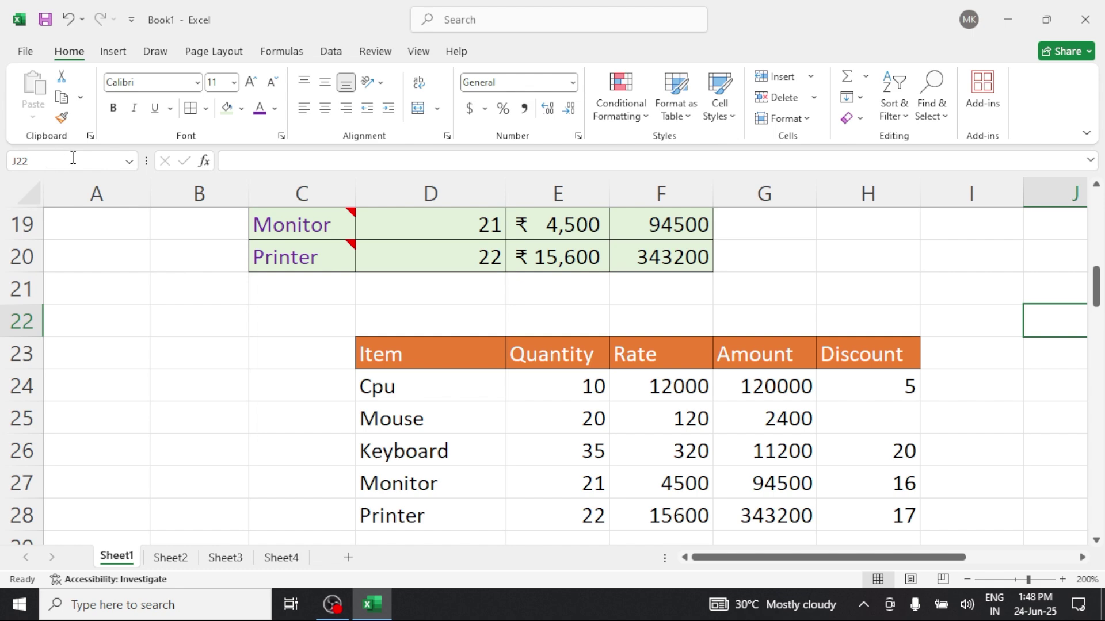
Show the Office Clipboard and collect a copy of the source table A1:D6 in it
scroll(309, 326, up, 6)
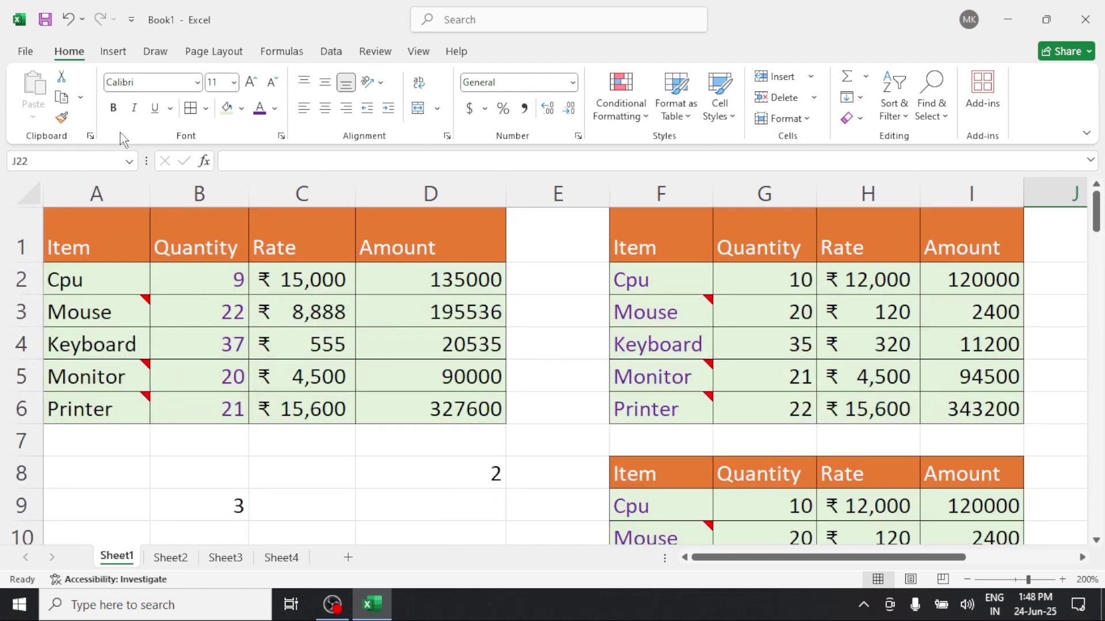
click(91, 136)
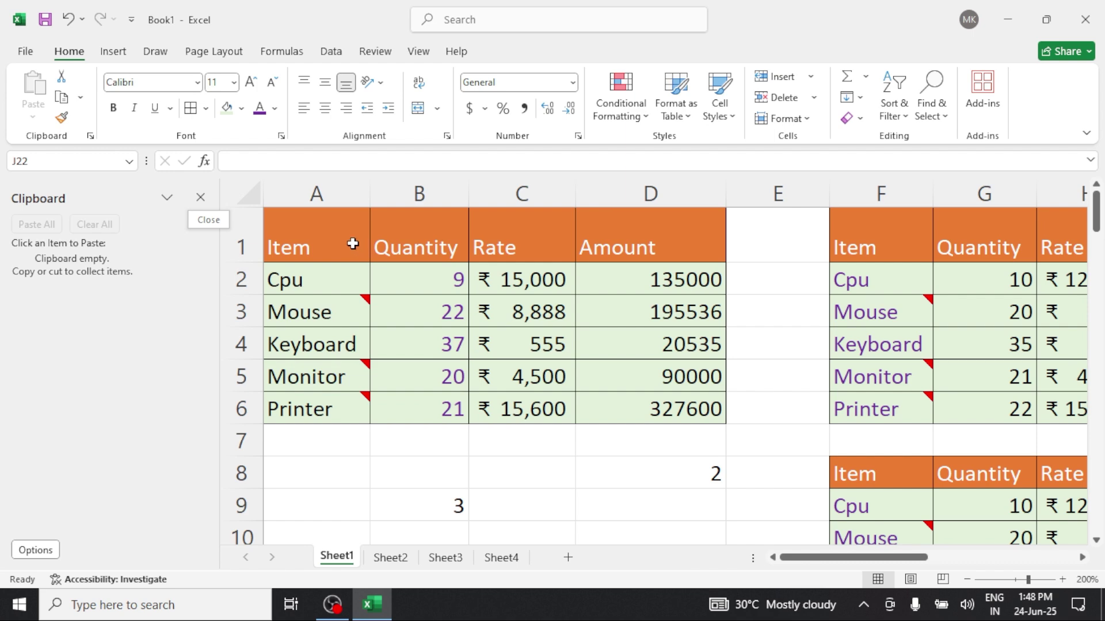
drag(353, 244, 646, 407)
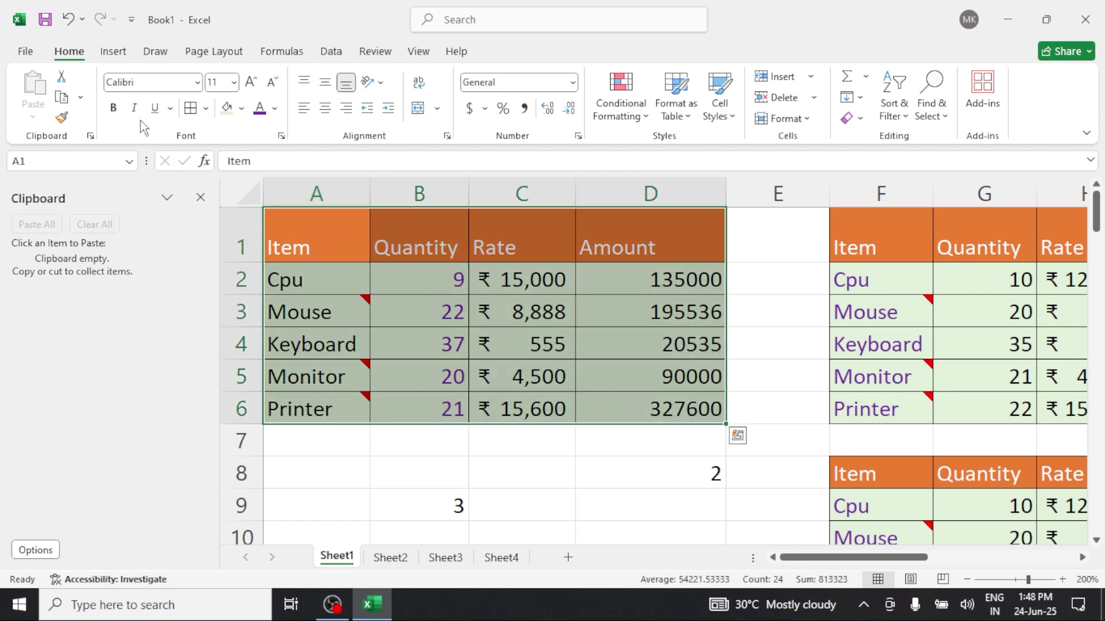
click(62, 94)
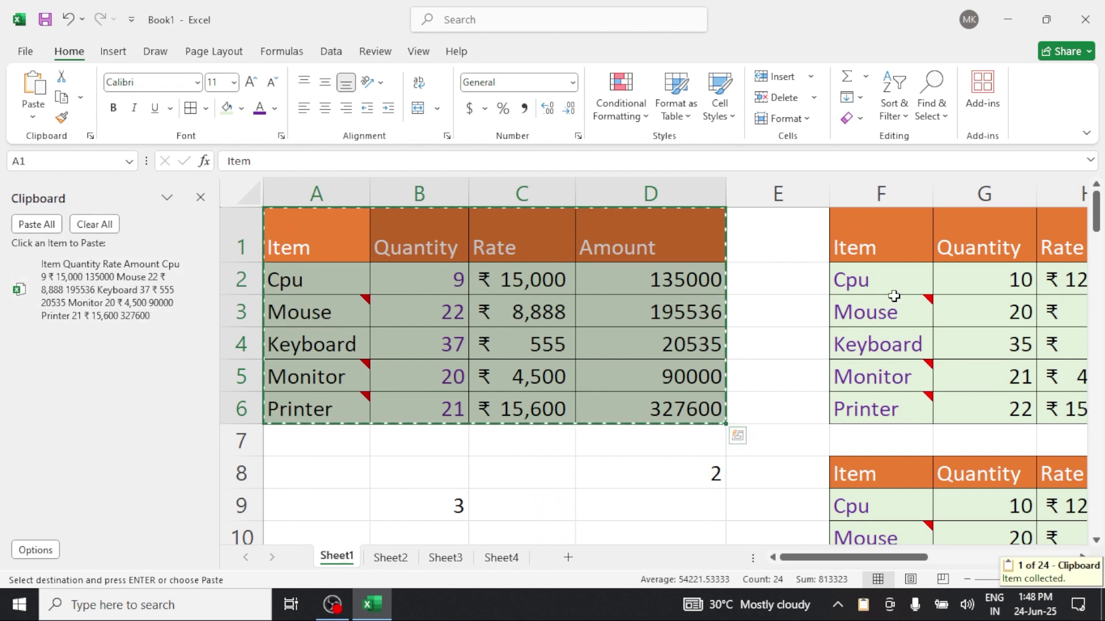
Copy the range F1:J6 with the second table as another item on the Office Clipboard
drag(873, 241, 1089, 418)
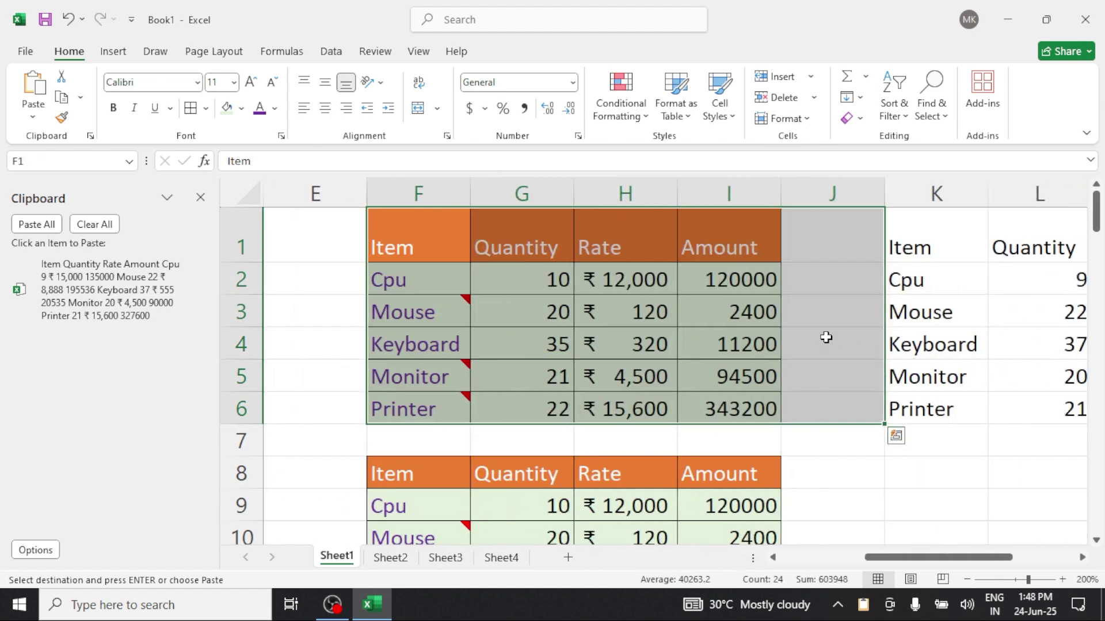
click(82, 99)
click(90, 117)
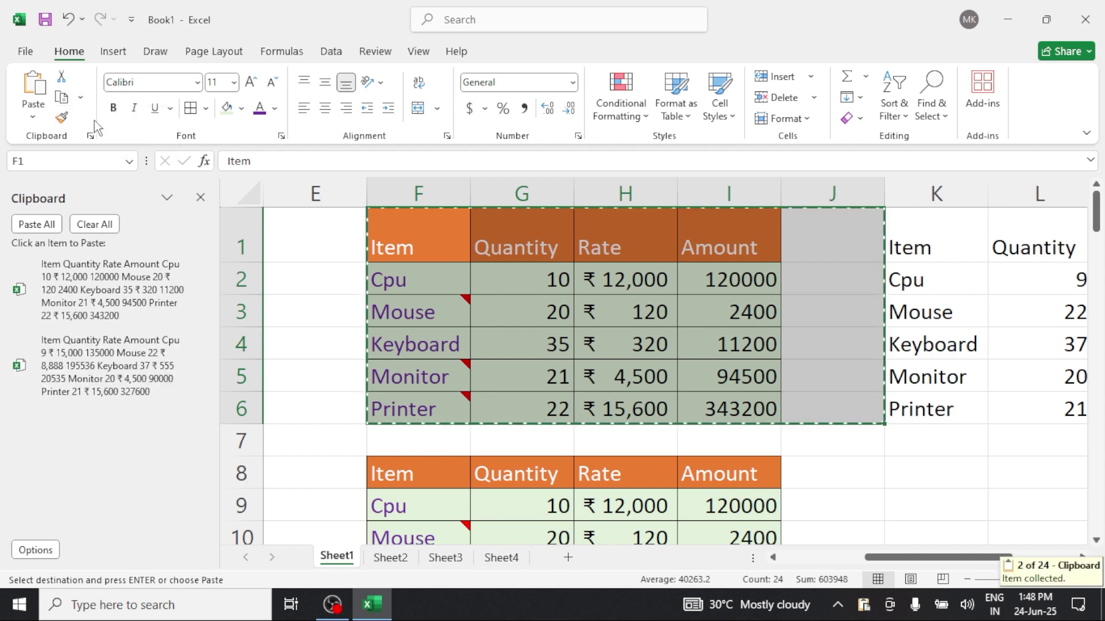
click(953, 509)
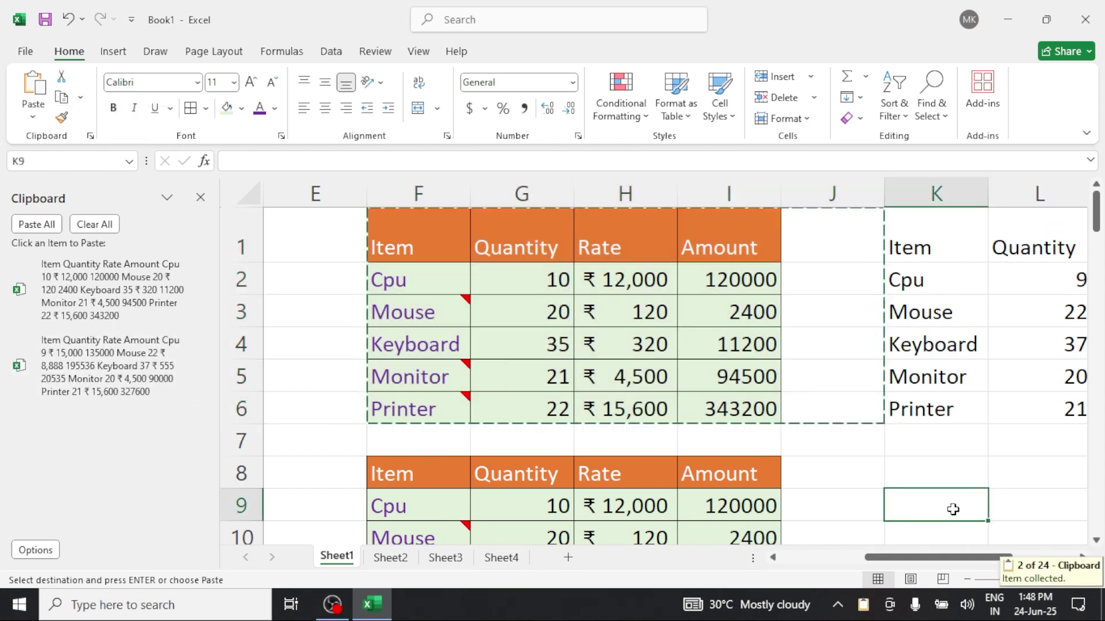
Add a new worksheet and paste the most recently collected clipboard table at A1
click(568, 558)
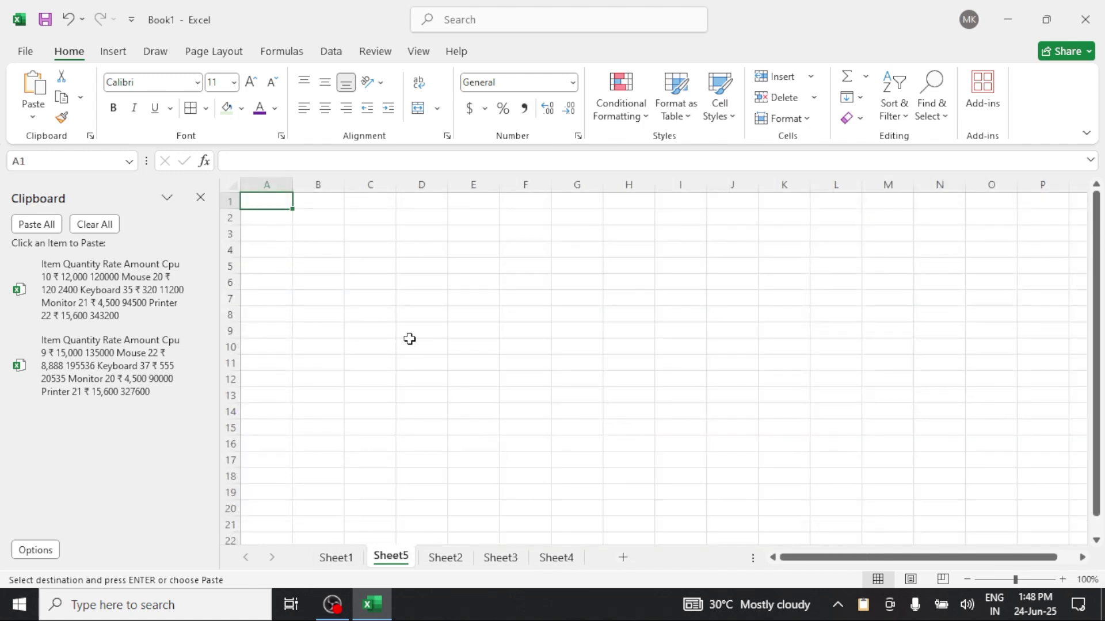
scroll(409, 339, up, 4)
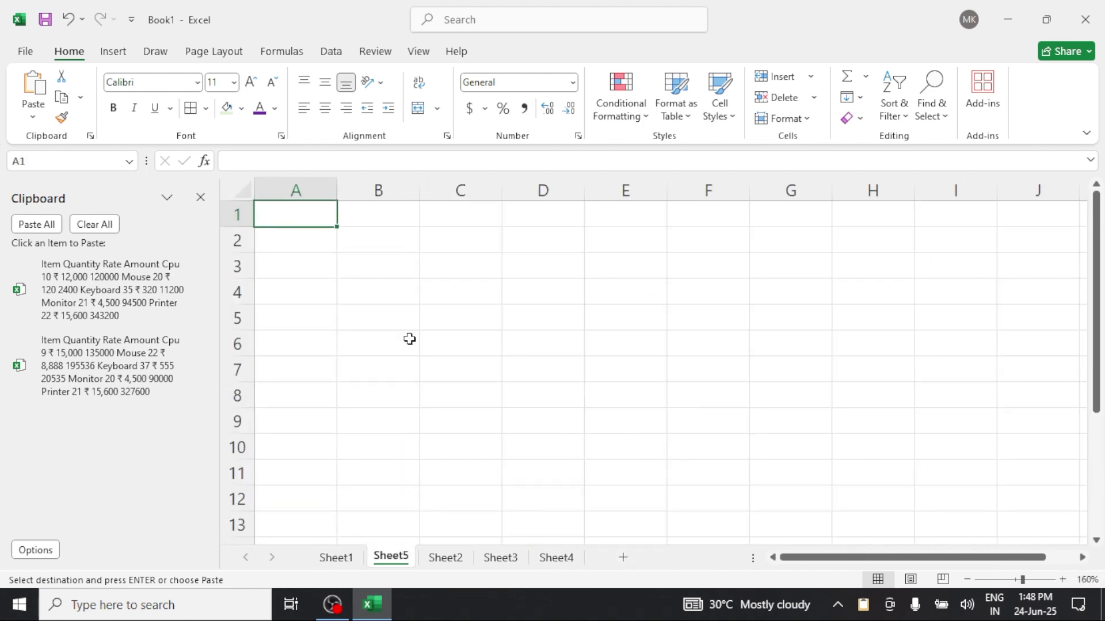
click(182, 292)
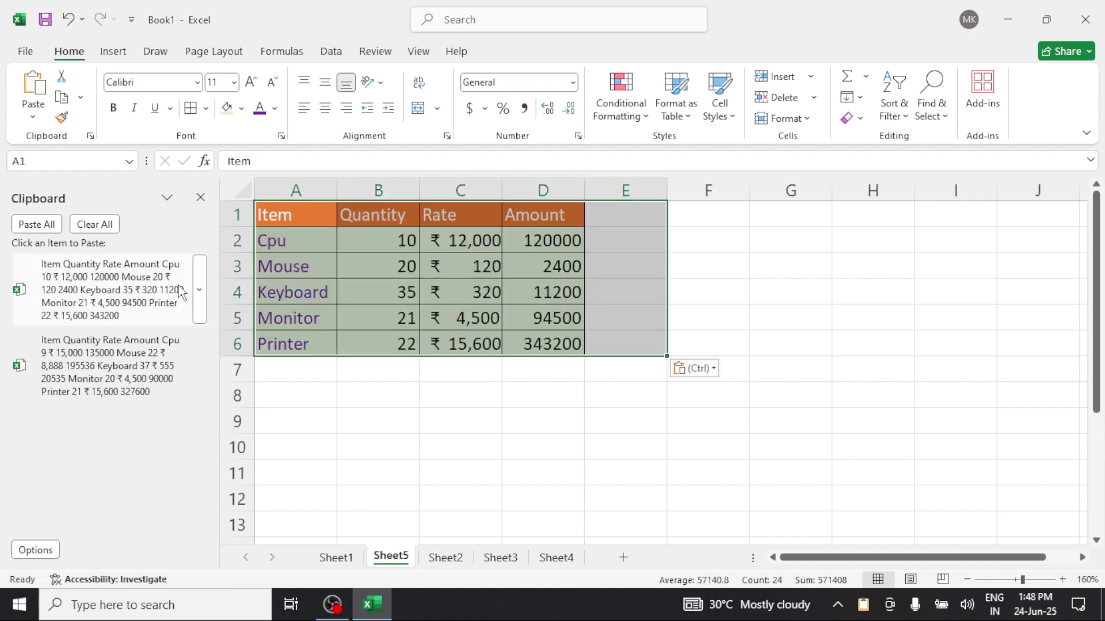
Paste the first collected clipboard table, the one with Cpu quantity 9, at F10 of the new sheet
click(735, 443)
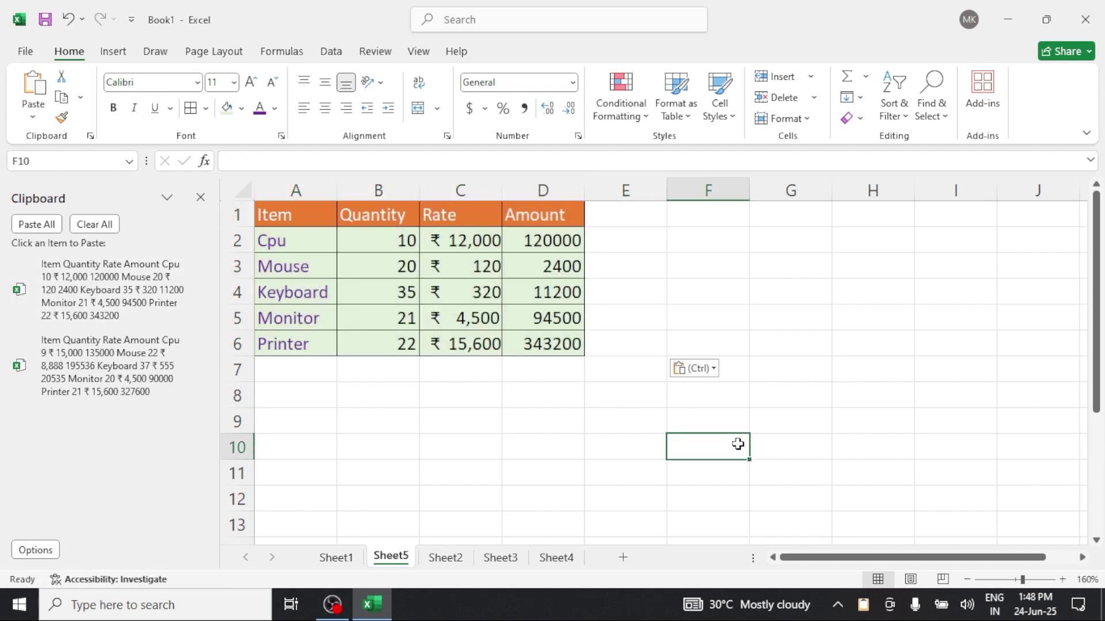
click(115, 371)
click(745, 345)
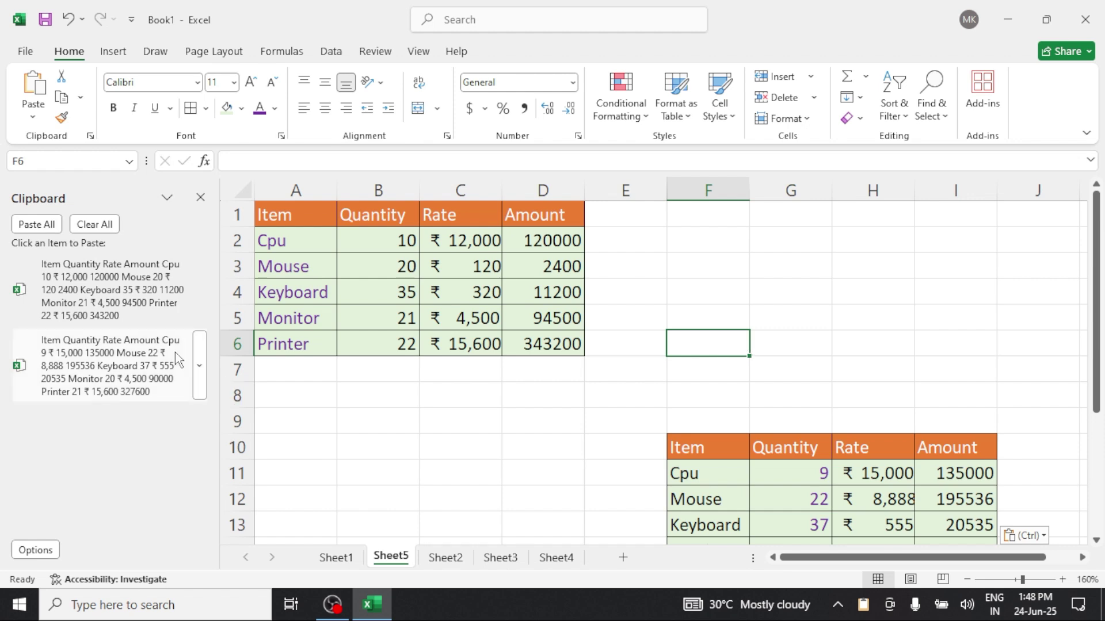
scroll(1063, 383, down, 3)
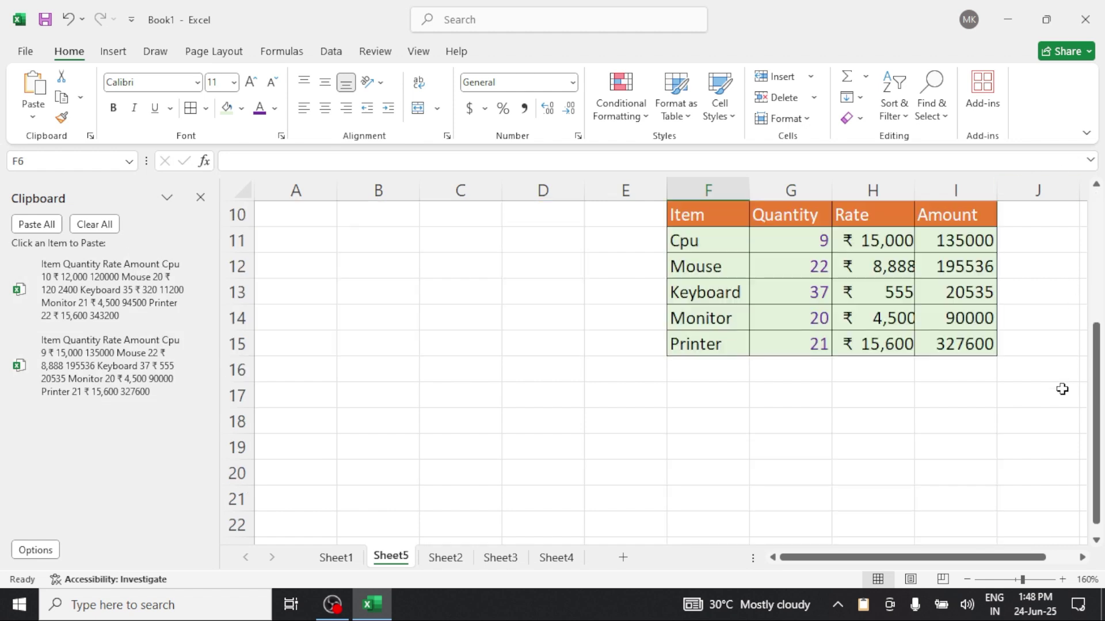
Paste all collected clipboard items together starting at E18
click(656, 412)
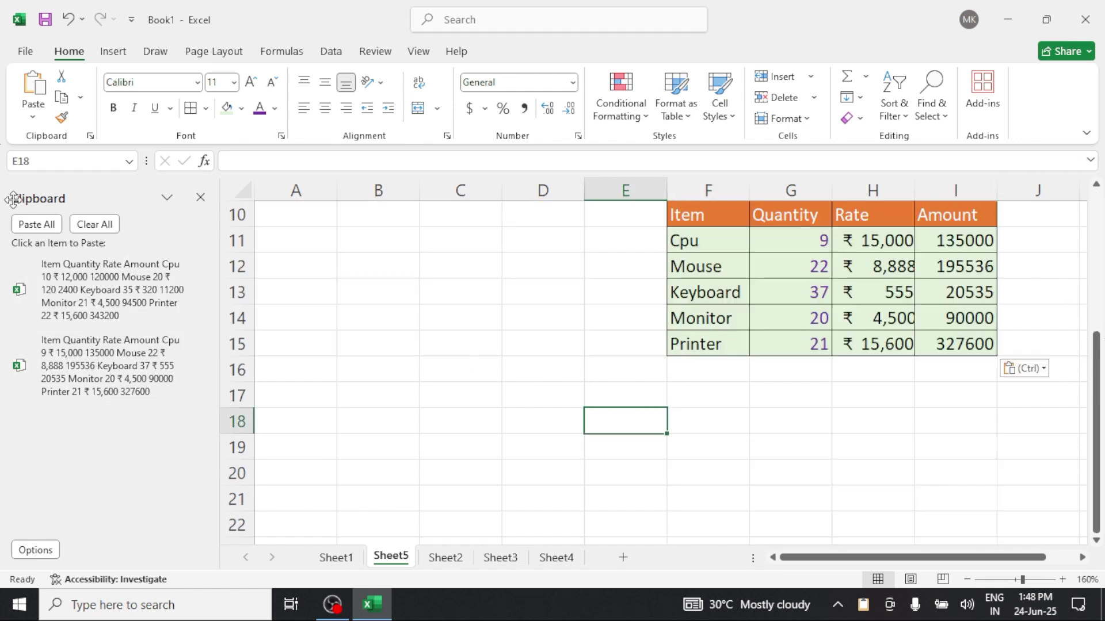
click(36, 224)
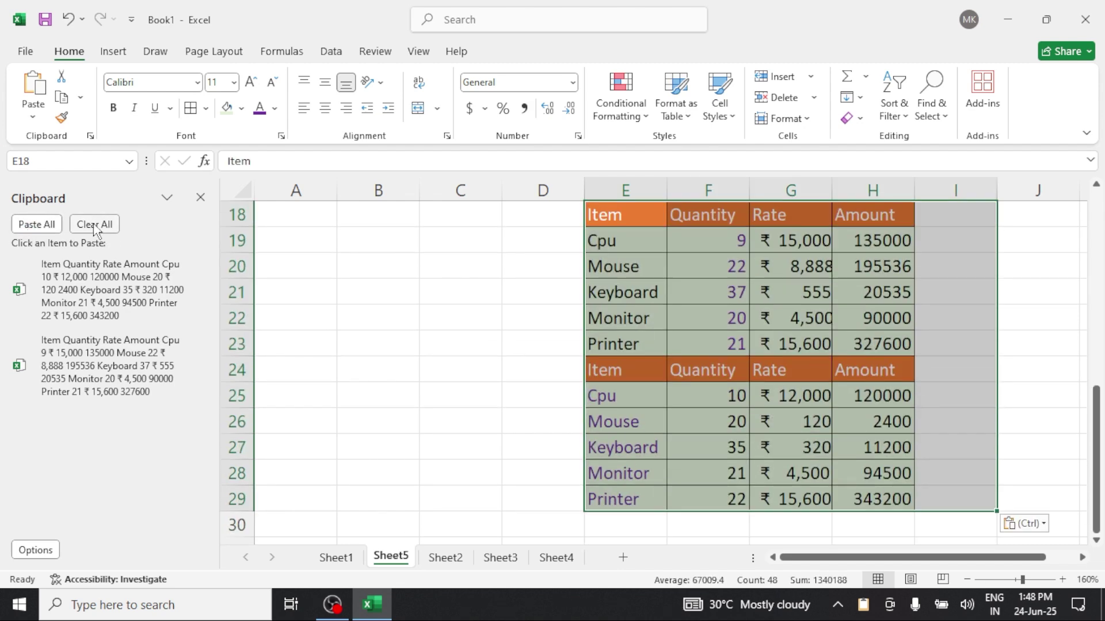
Clear all items from the Office Clipboard and close it
click(94, 225)
click(357, 339)
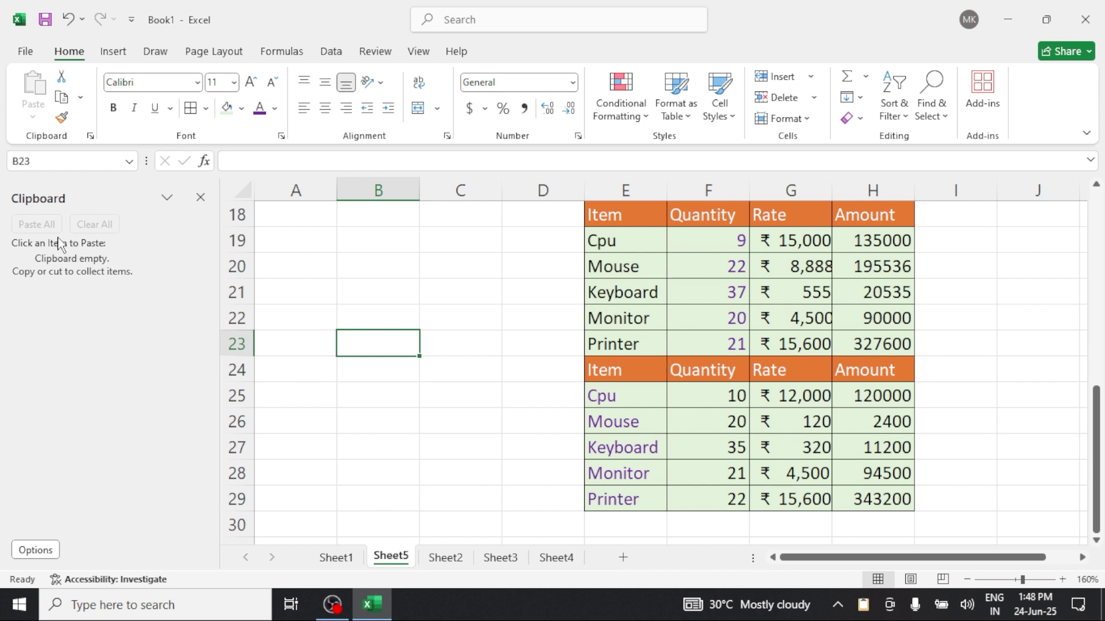
click(200, 198)
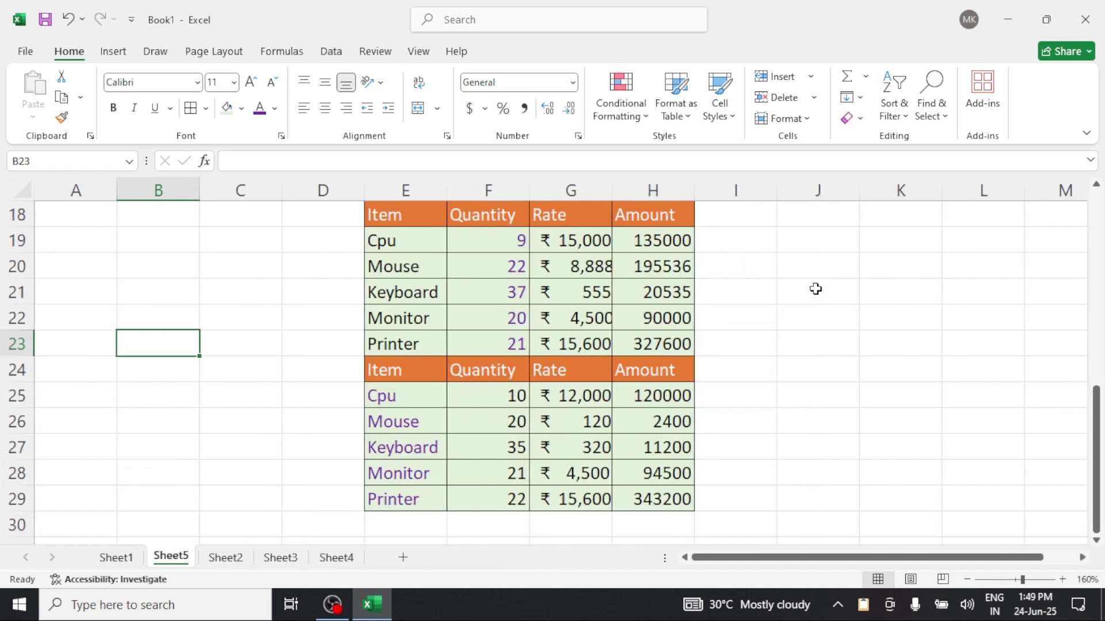
click(838, 288)
scroll(839, 288, up, 4)
scroll(839, 288, up, 2)
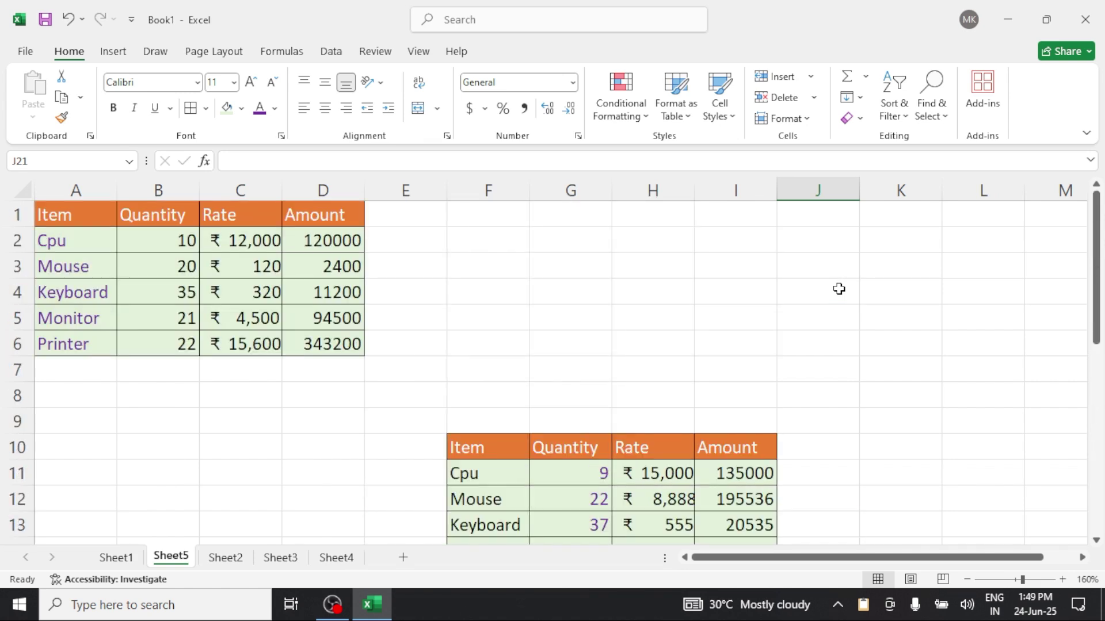